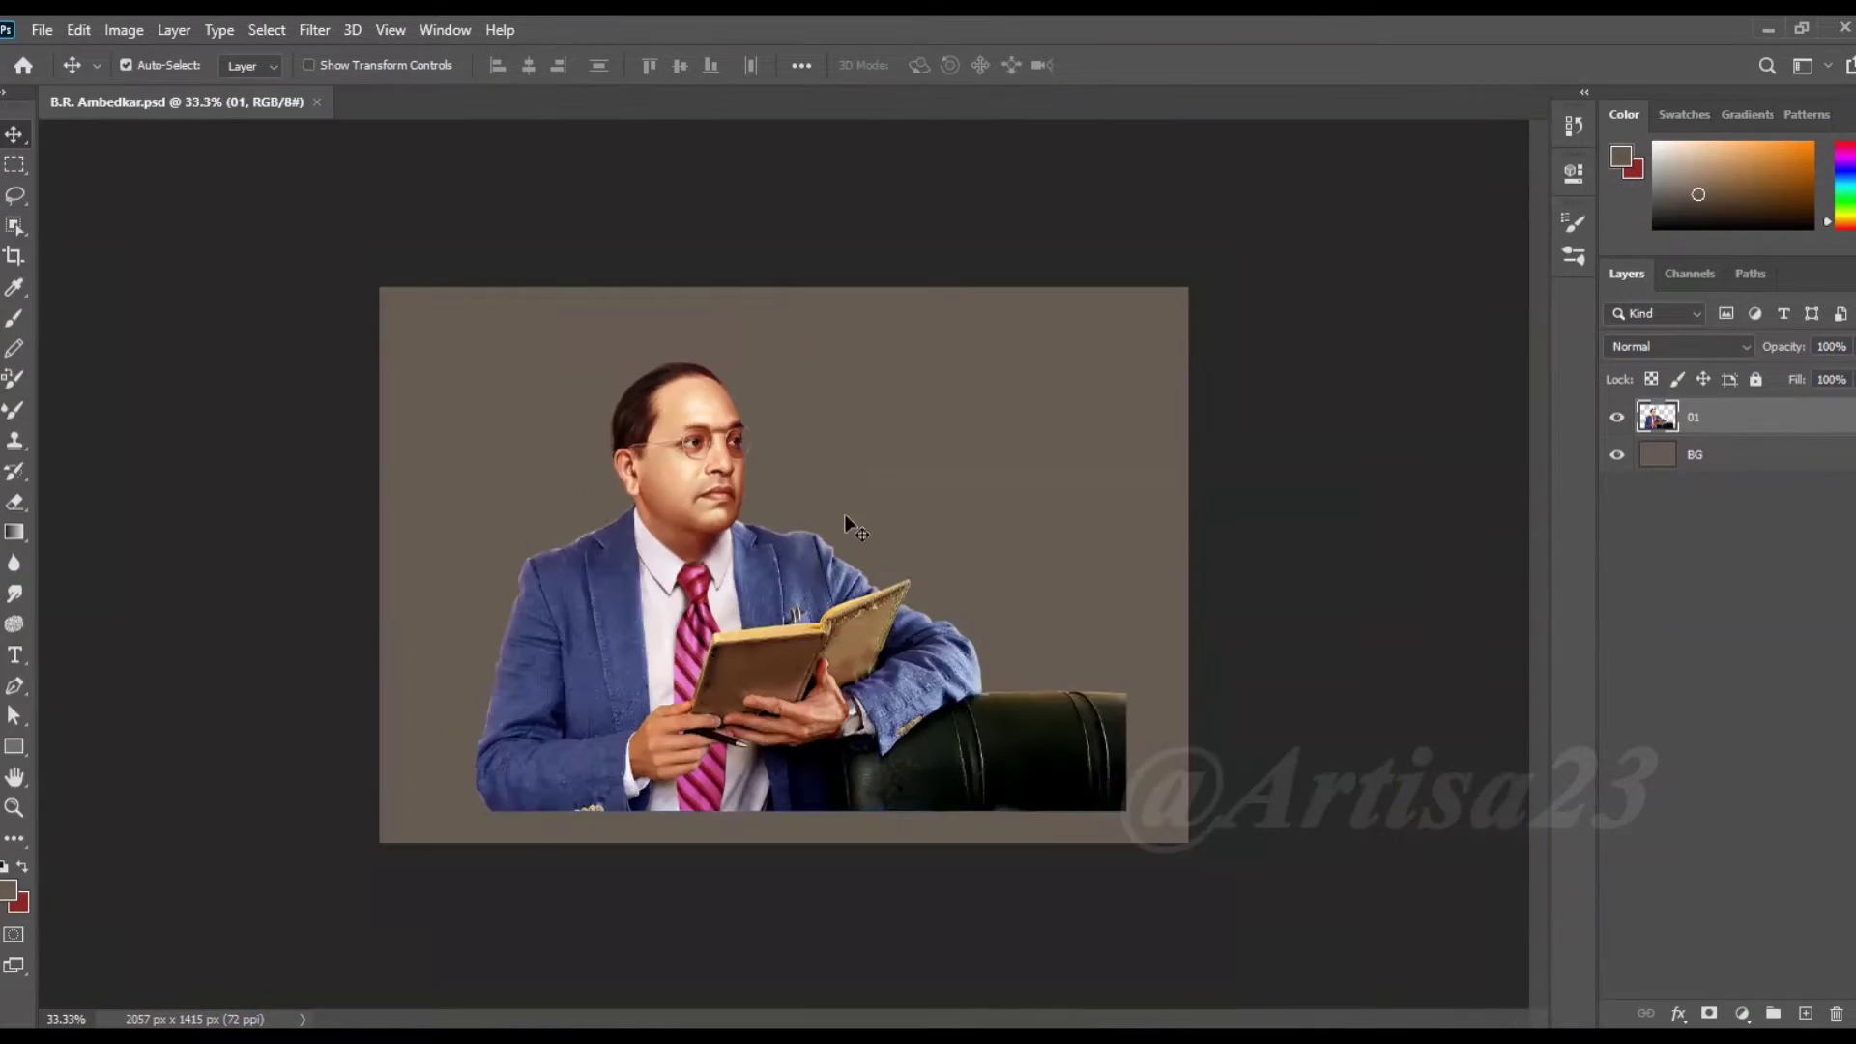
- Apply Levels to the top portrait layer with input values 6, 1.00 and 250
{"action": "left_click", "coordinate": [1694, 417]}
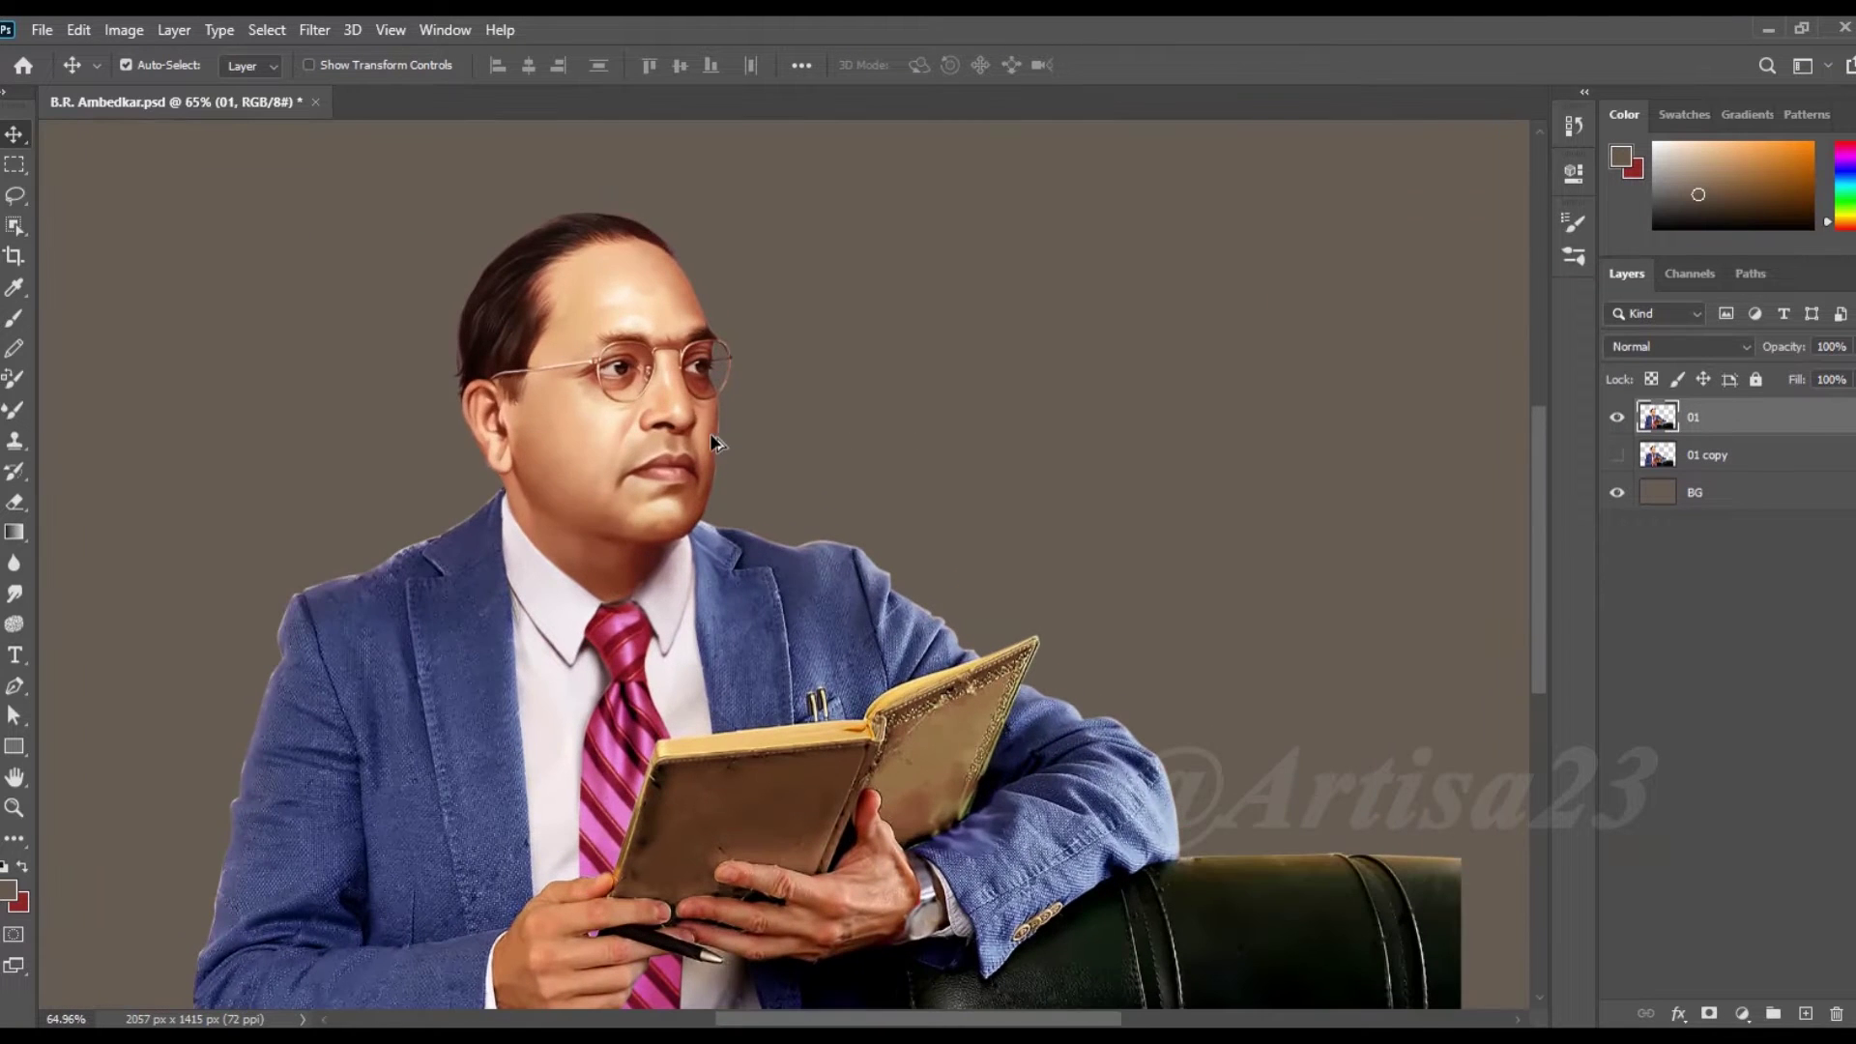
{"action": "left_click", "coordinate": [137, 31]}
{"action": "left_click", "coordinate": [429, 124]}
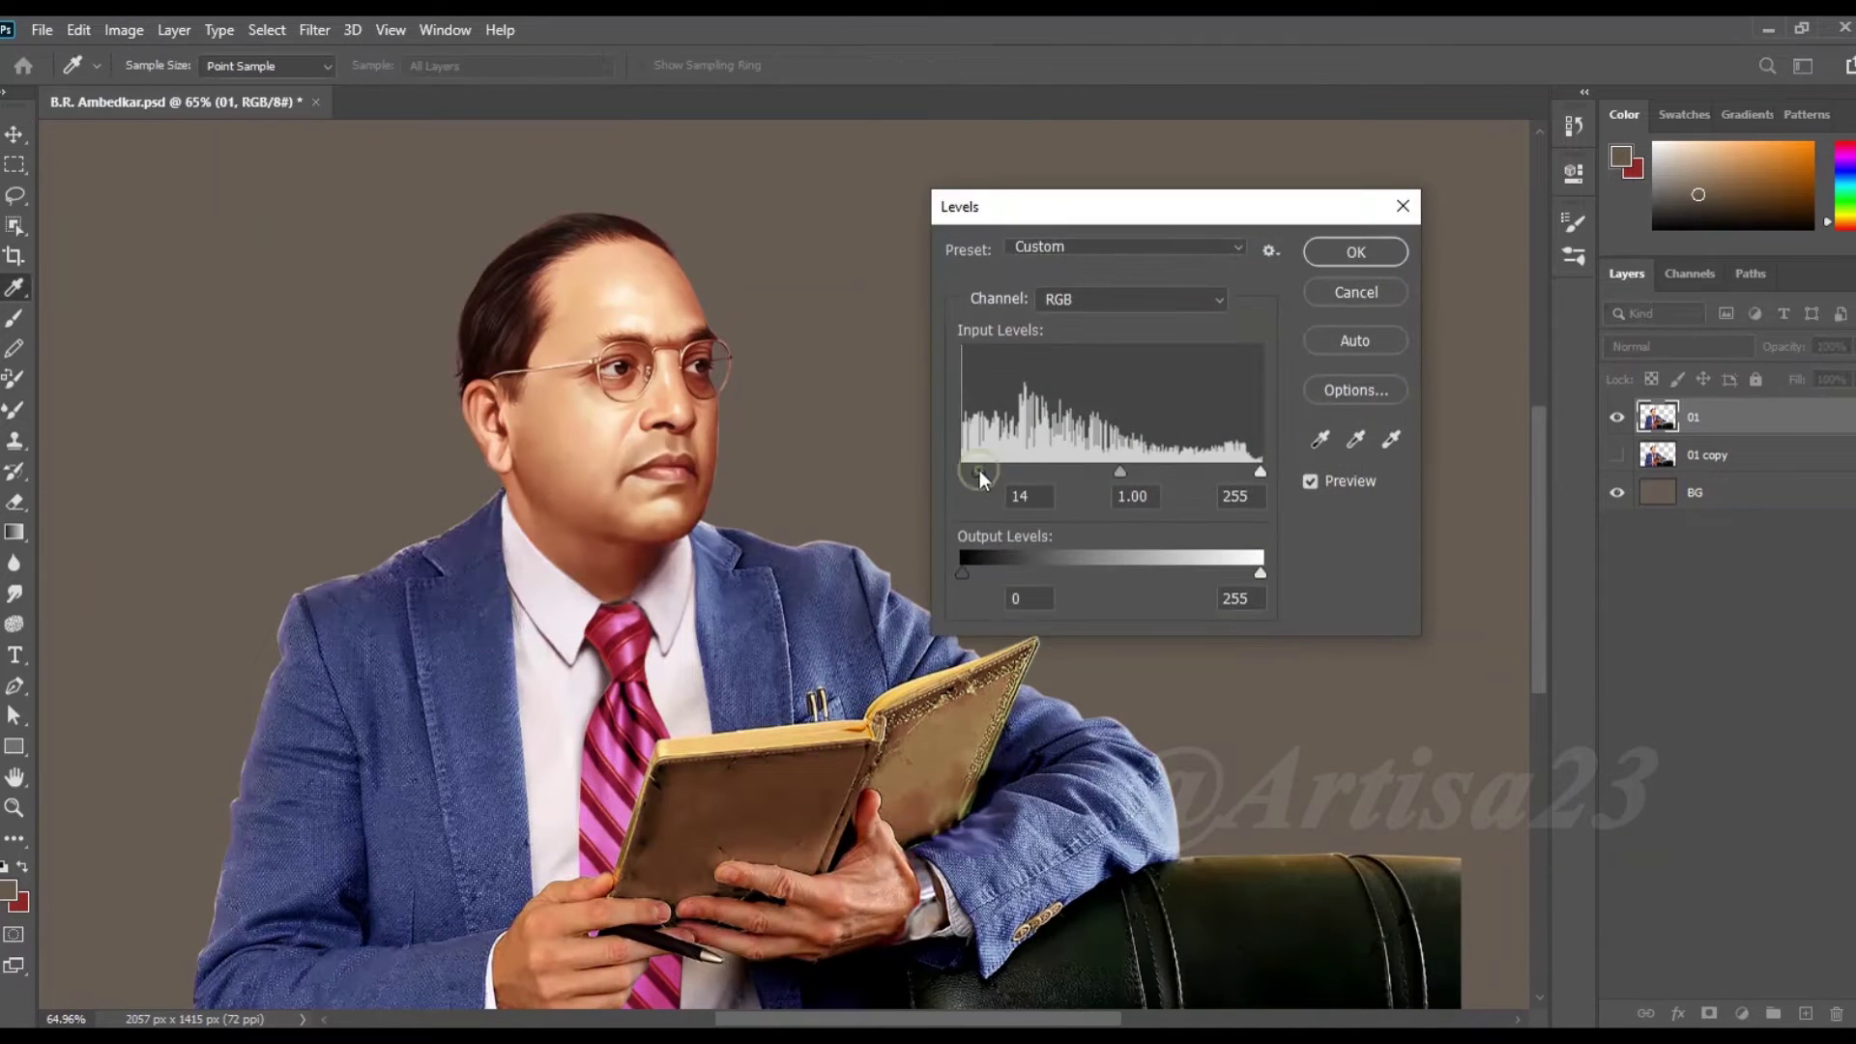
{"action": "left_click_drag", "start_coordinate": [981, 480], "coordinate": [971, 470]}
{"action": "left_click_drag", "start_coordinate": [1261, 471], "coordinate": [1255, 468]}
{"action": "left_click", "coordinate": [1394, 257]}
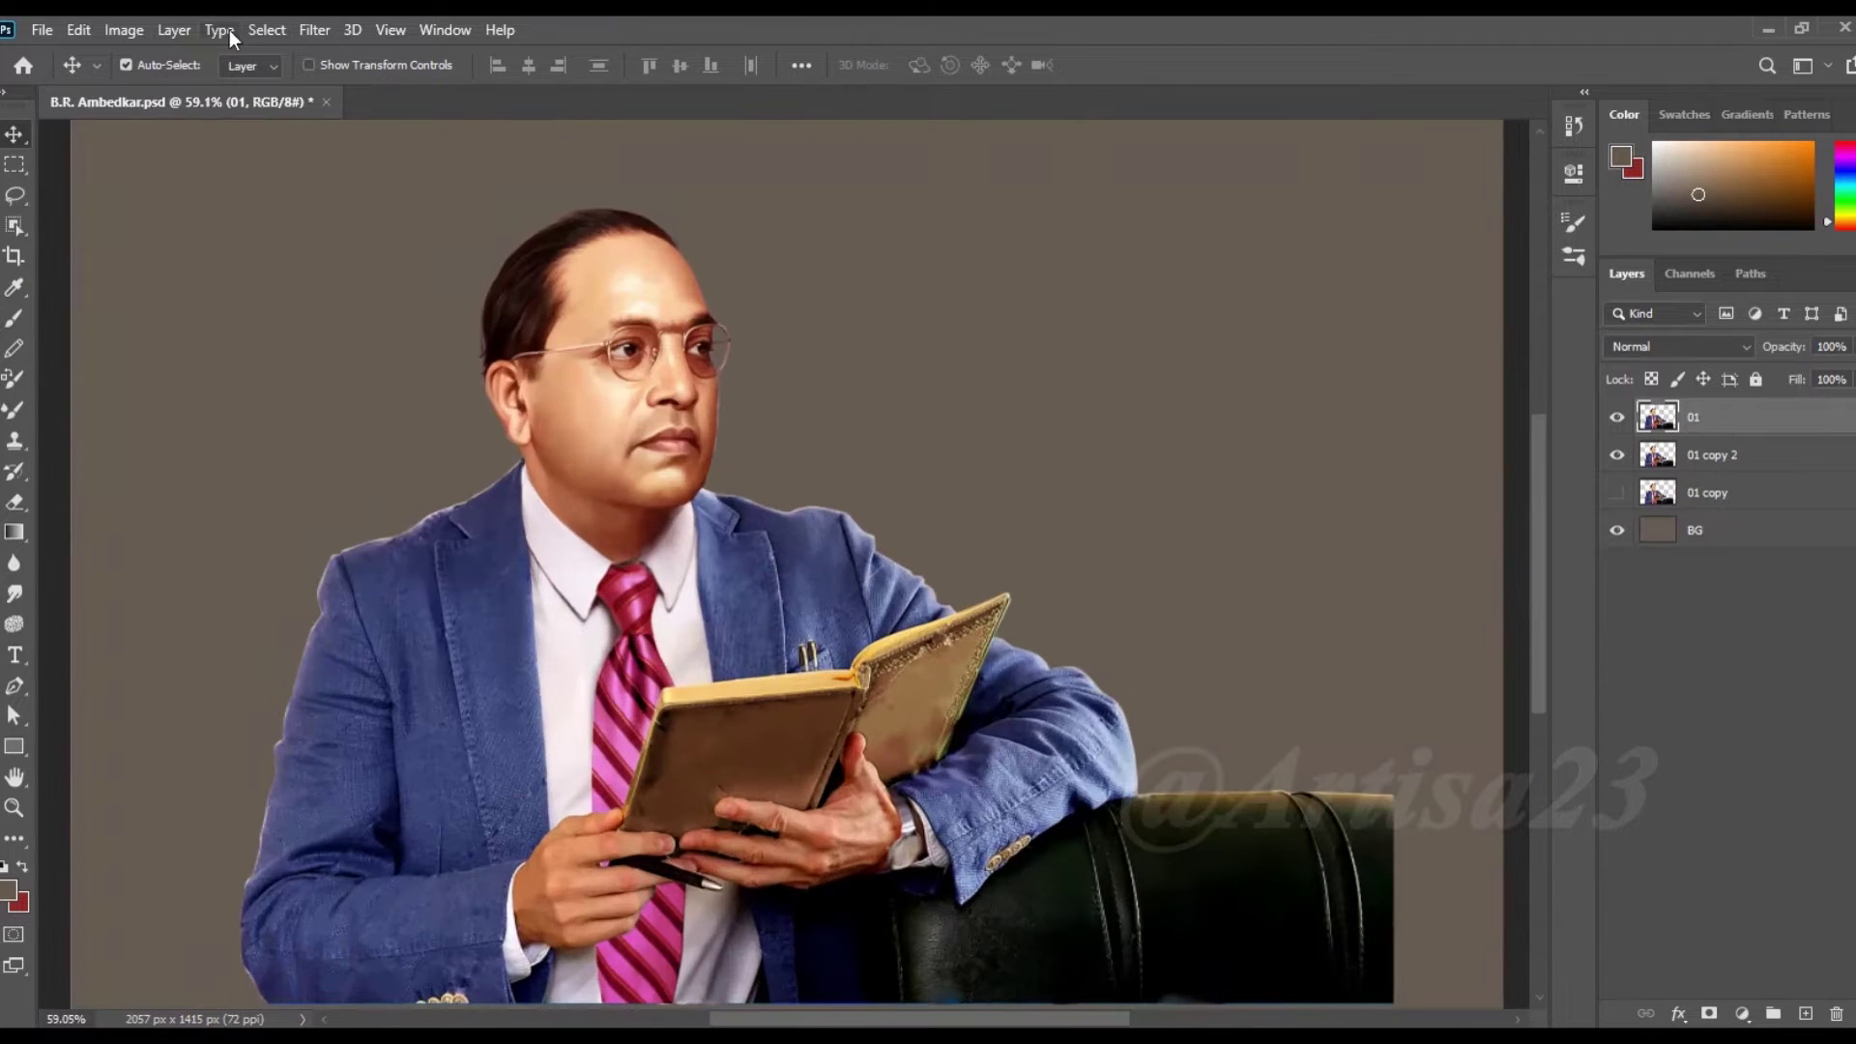
{"action": "left_click", "coordinate": [314, 30]}
- Sharpen layer 01 with Unsharp Mask at Amount 41%, Radius 6.0 pixels, Threshold 0
{"action": "left_click", "coordinate": [657, 537]}
{"action": "left_click", "coordinate": [672, 387]}
{"action": "left_click", "coordinate": [865, 580]}
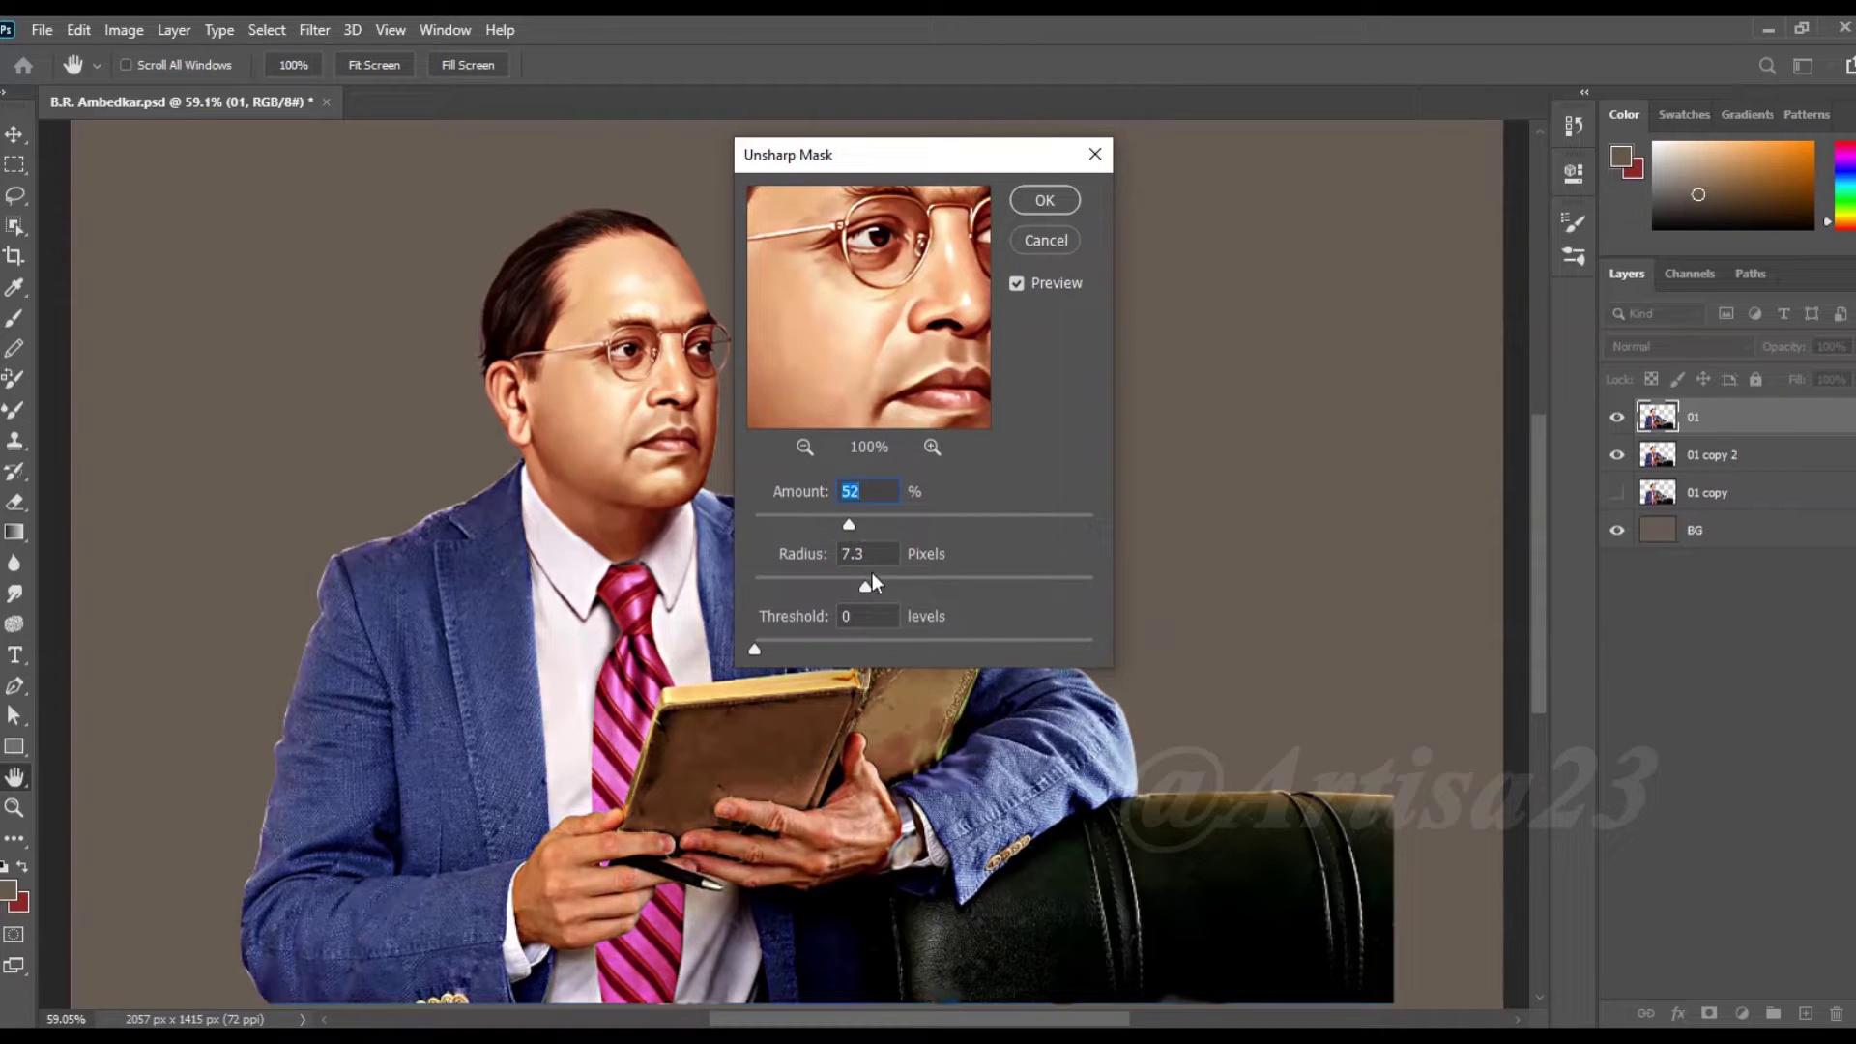
{"action": "left_click_drag", "start_coordinate": [880, 587], "coordinate": [871, 587]}
{"action": "left_click_drag", "start_coordinate": [849, 524], "coordinate": [853, 524]}
{"action": "key", "text": "Tab"}
{"action": "key", "text": "Return"}
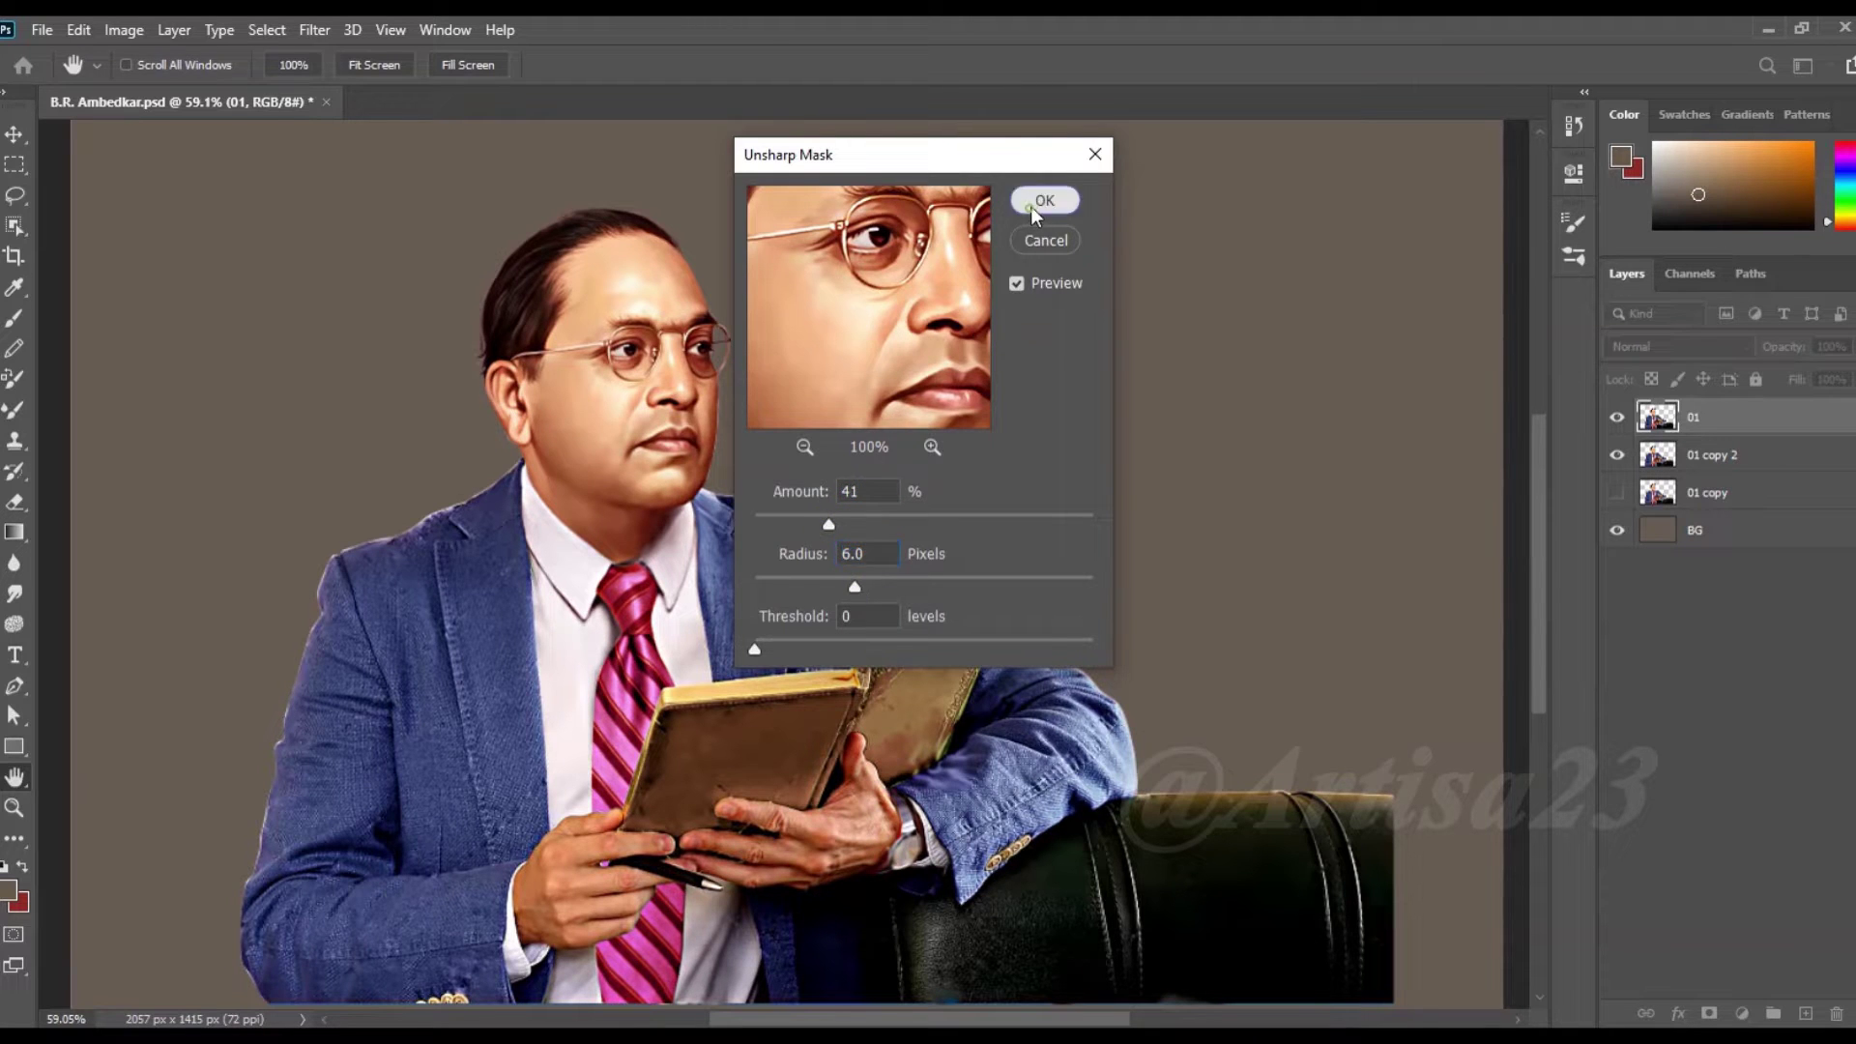
{"action": "key", "text": "v"}
{"action": "scroll", "coordinate": [1082, 421], "scroll_direction": "down", "scroll_amount": 2}
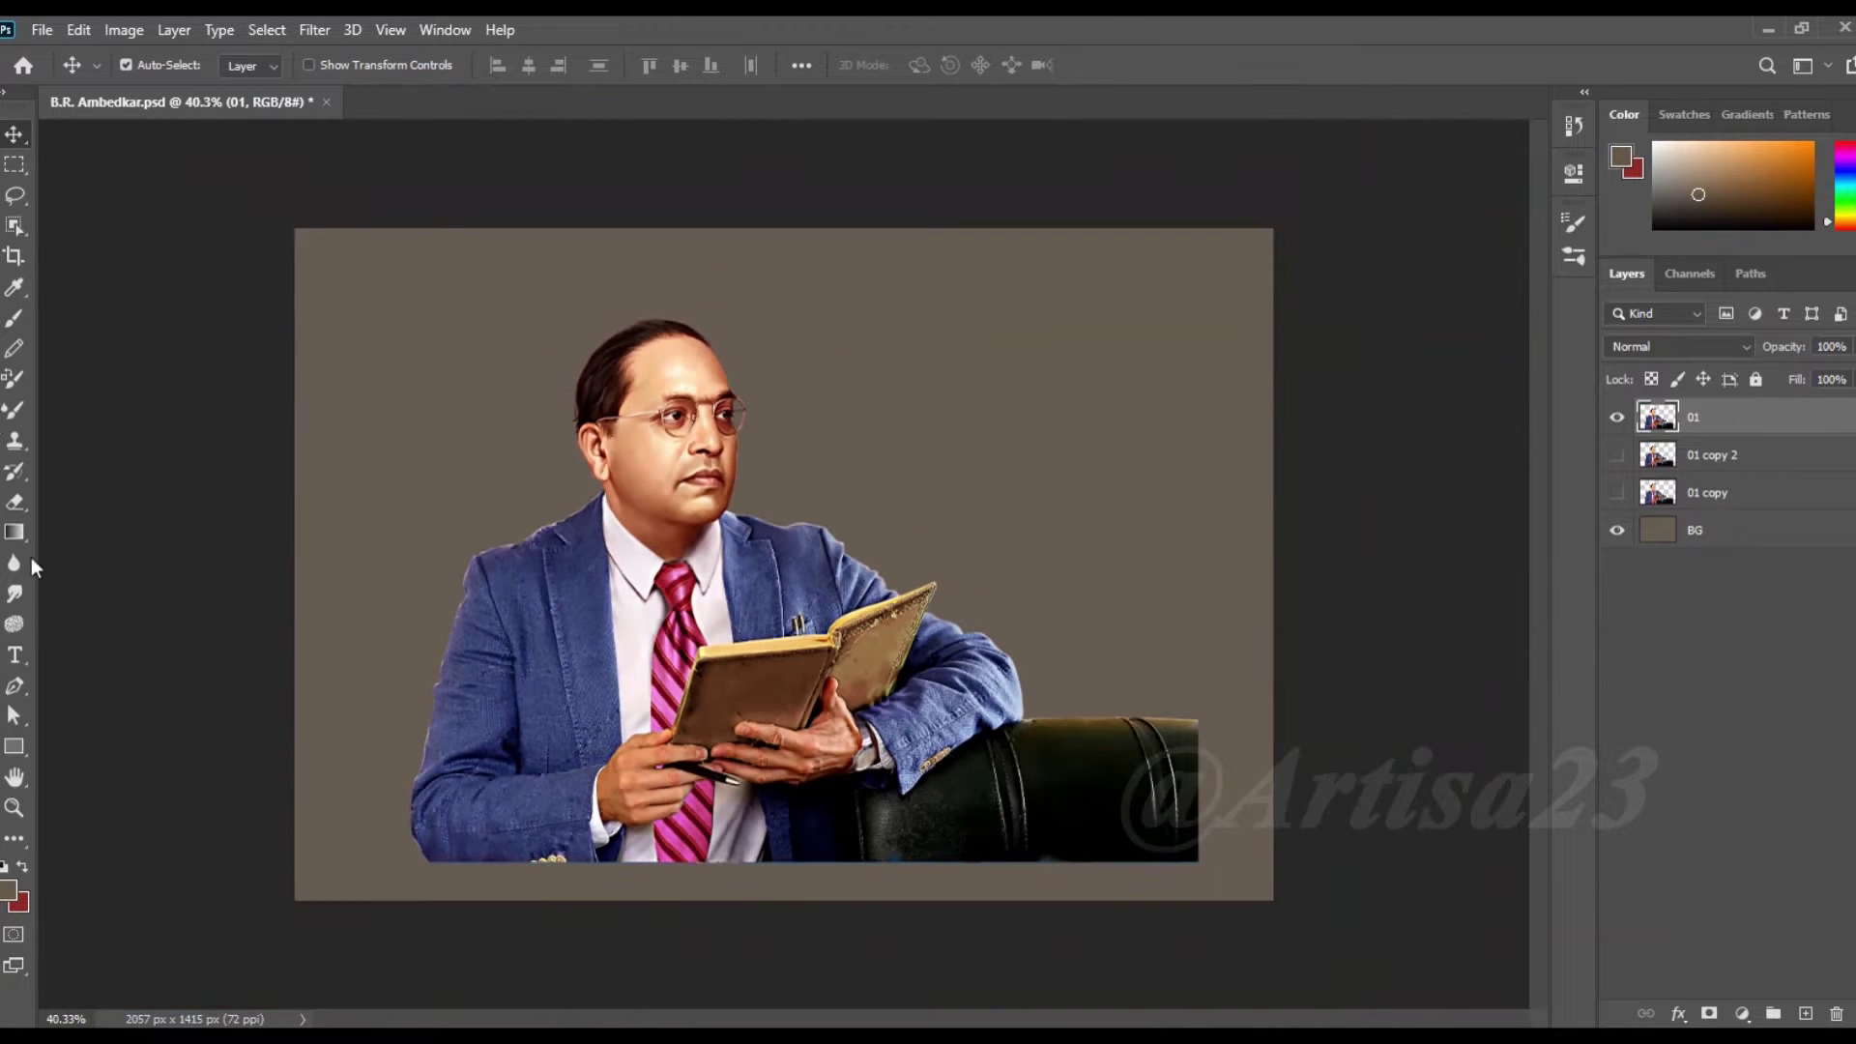
{"action": "left_click", "coordinate": [14, 594]}
- Set up the Smudge tool at 52% strength with the skin smoothing brush preset
{"action": "left_click", "coordinate": [500, 66]}
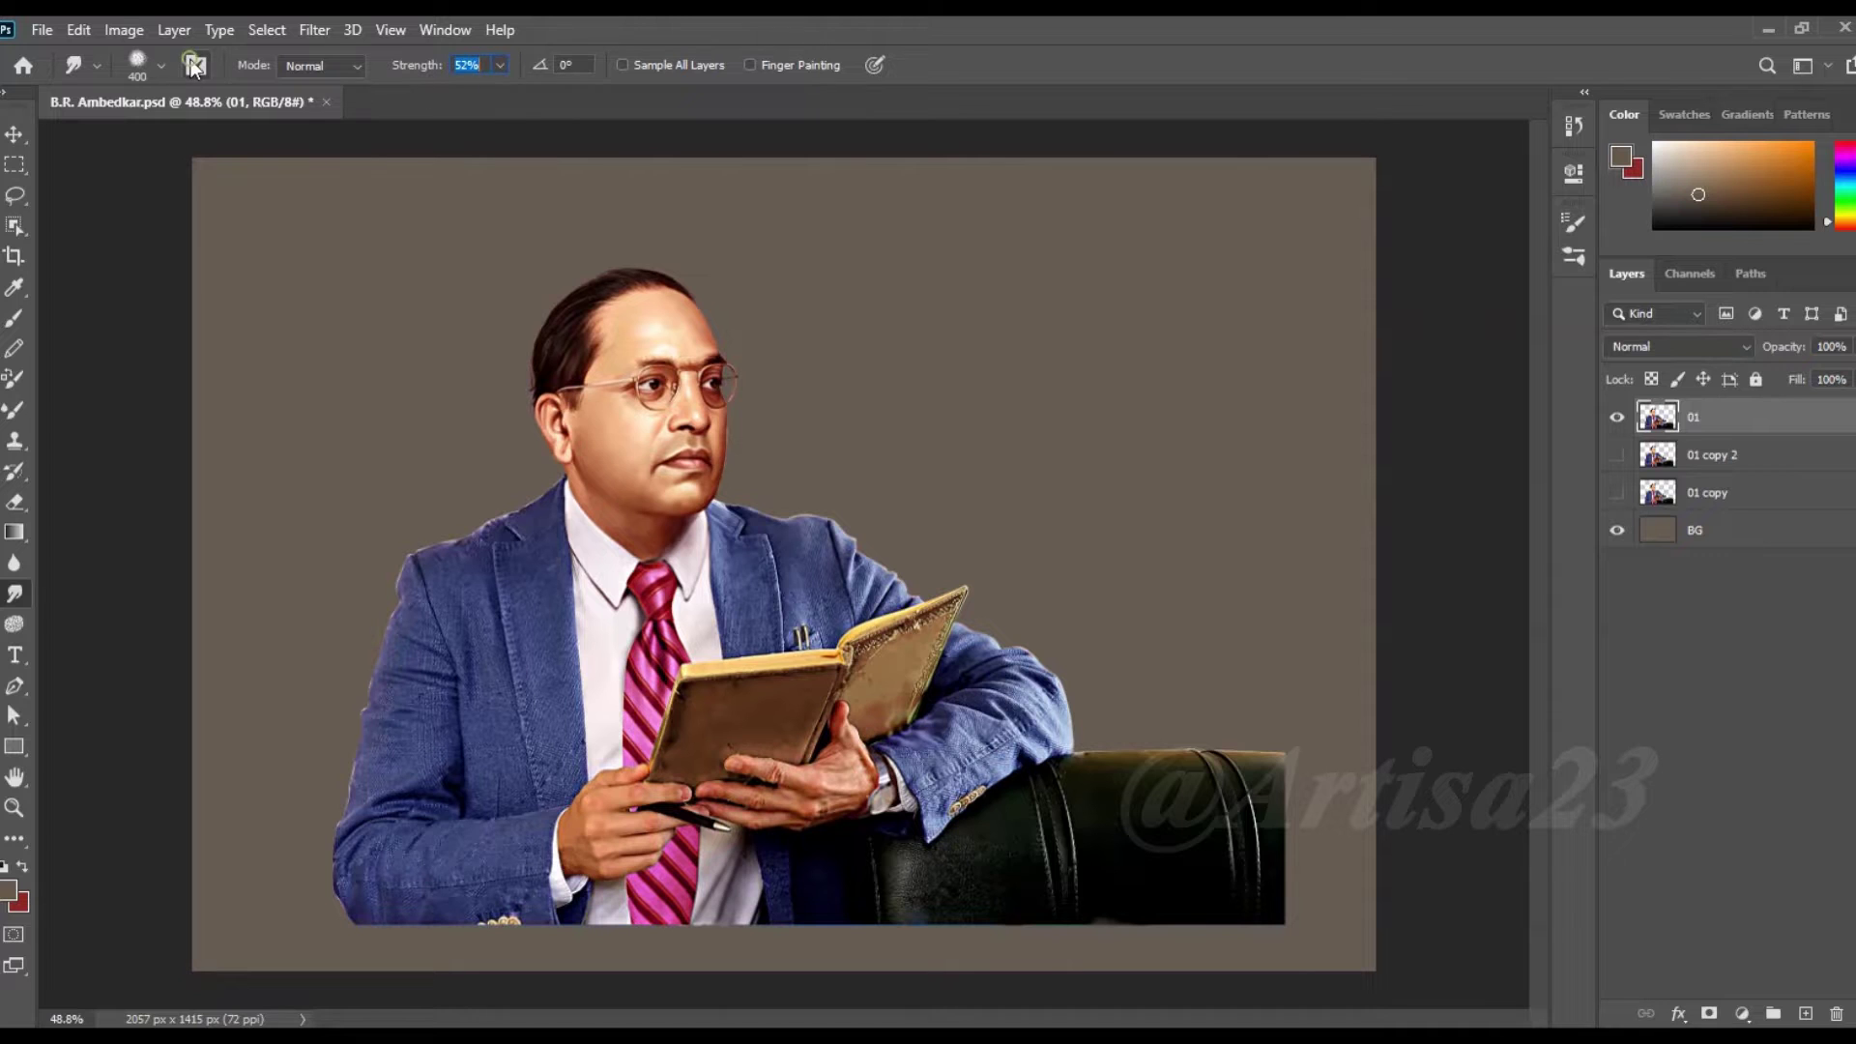
{"action": "left_click", "coordinate": [196, 65]}
{"action": "left_click", "coordinate": [1258, 212]}
{"action": "left_click", "coordinate": [1447, 655]}
{"action": "left_click", "coordinate": [1509, 212]}
{"action": "scroll", "coordinate": [651, 372], "scroll_direction": "up", "scroll_amount": 5}
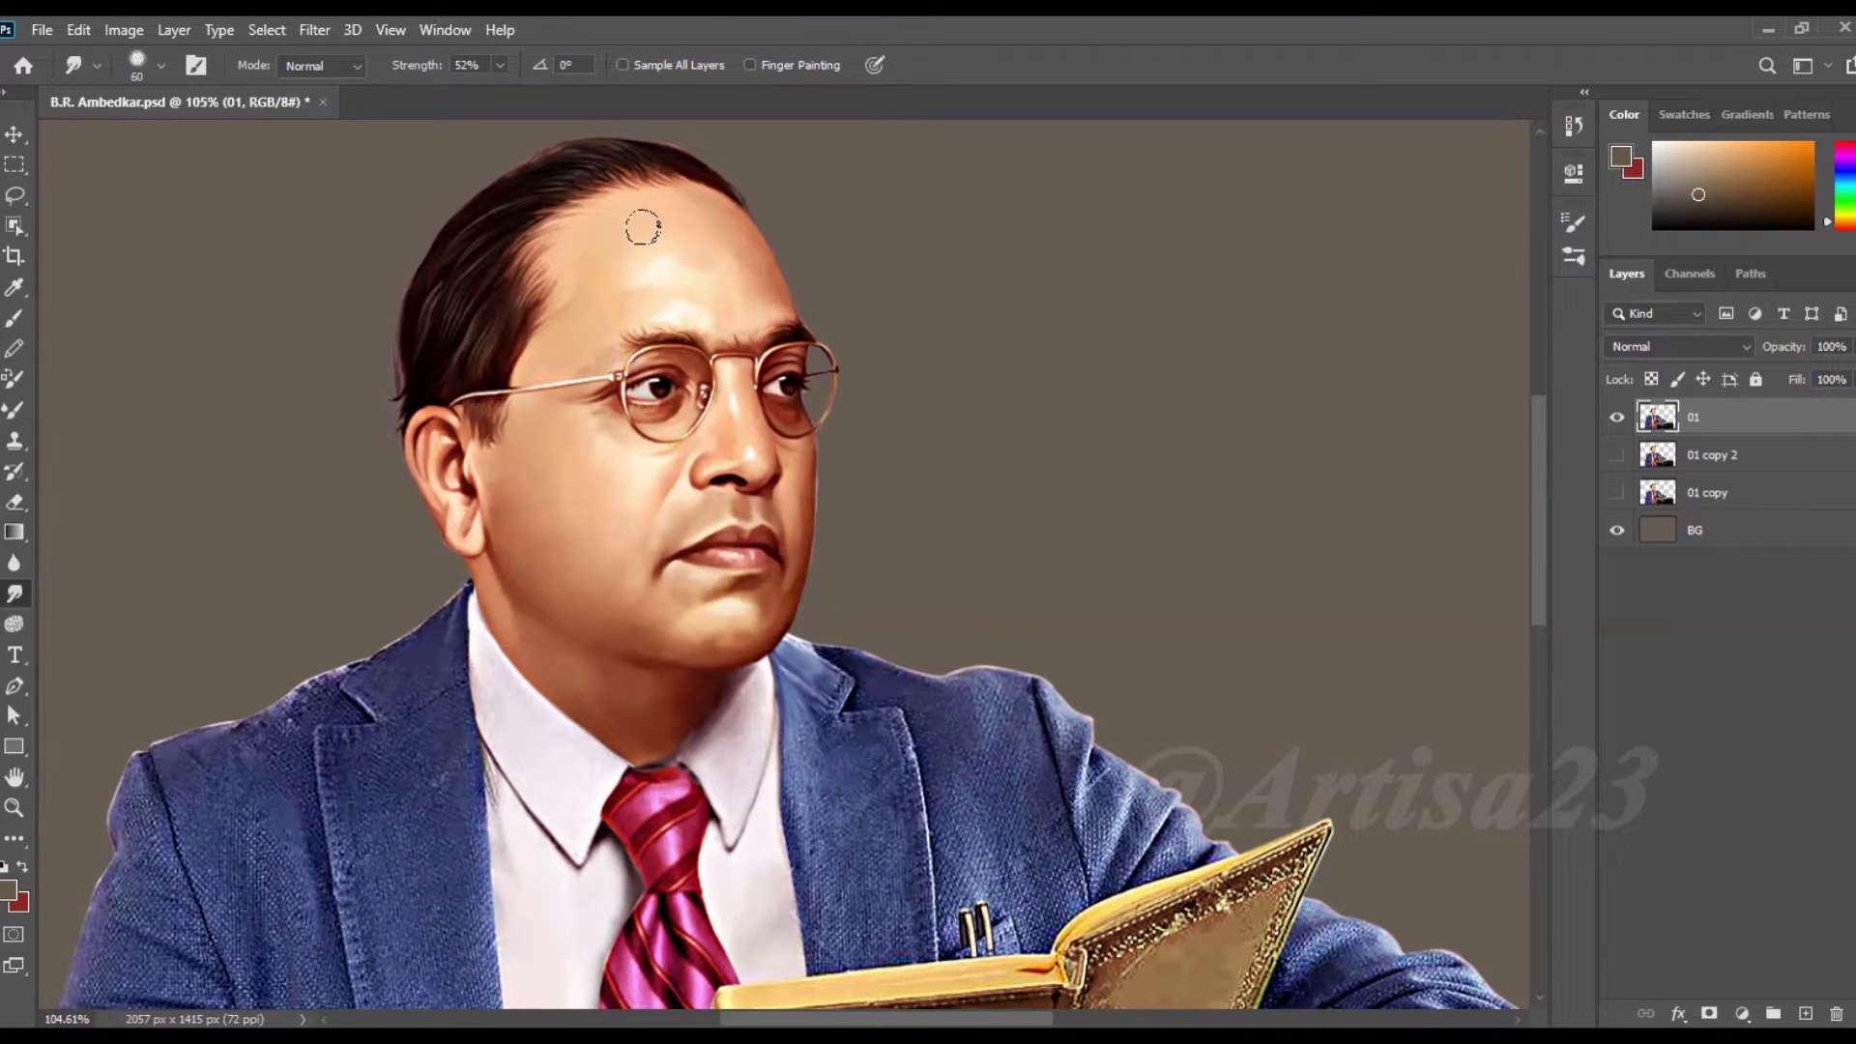
- Zoom in and smudge the forehead highlight smooth with a resized brush
{"action": "key", "text": "bracketleft"}
{"action": "key", "text": "bracketleft"}
{"action": "scroll", "coordinate": [618, 222], "scroll_direction": "up", "scroll_amount": 1}
{"action": "scroll", "coordinate": [593, 212], "scroll_direction": "up", "scroll_amount": 3}
{"action": "key", "text": "bracketleft"}
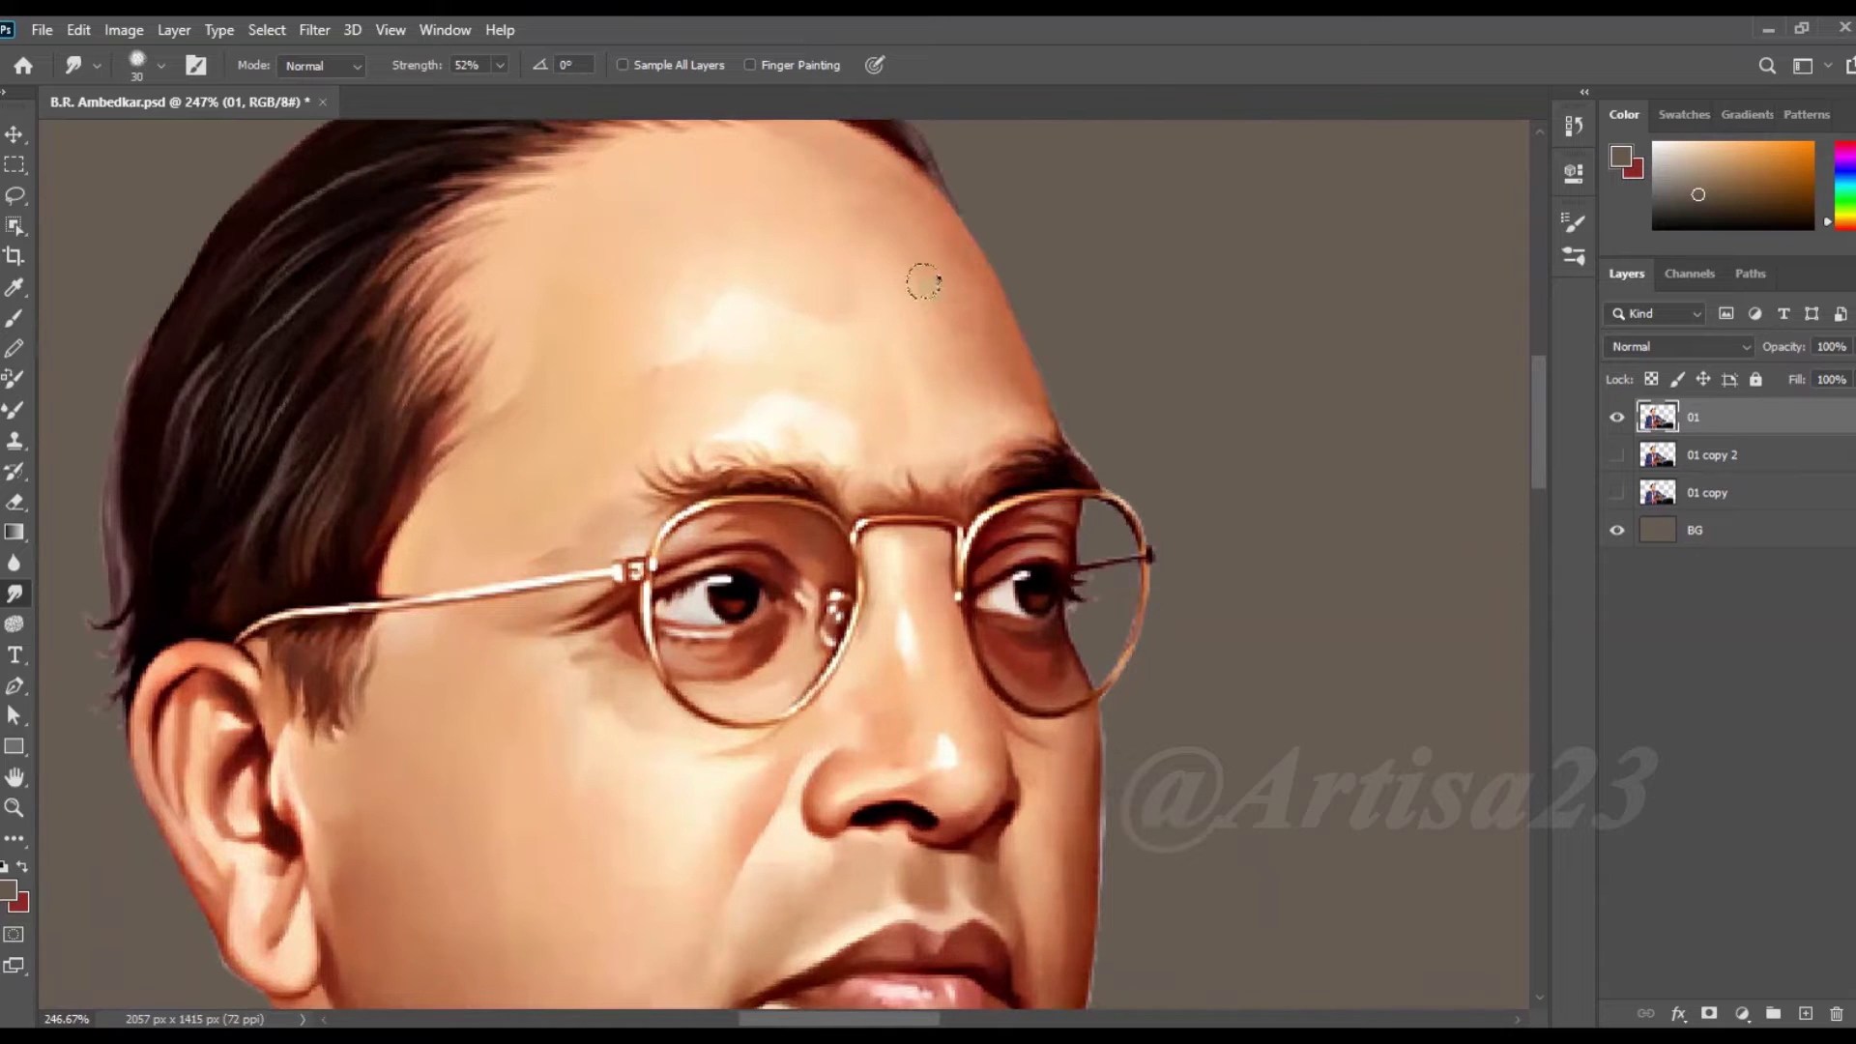
{"action": "key", "text": "bracketright"}
{"action": "mouse_move", "coordinate": [765, 296]}
{"action": "left_mouse_down"}
{"action": "mouse_move", "coordinate": [676, 370]}
{"action": "mouse_move", "coordinate": [609, 368]}
{"action": "left_mouse_up"}
{"action": "key", "text": "bracketleft"}
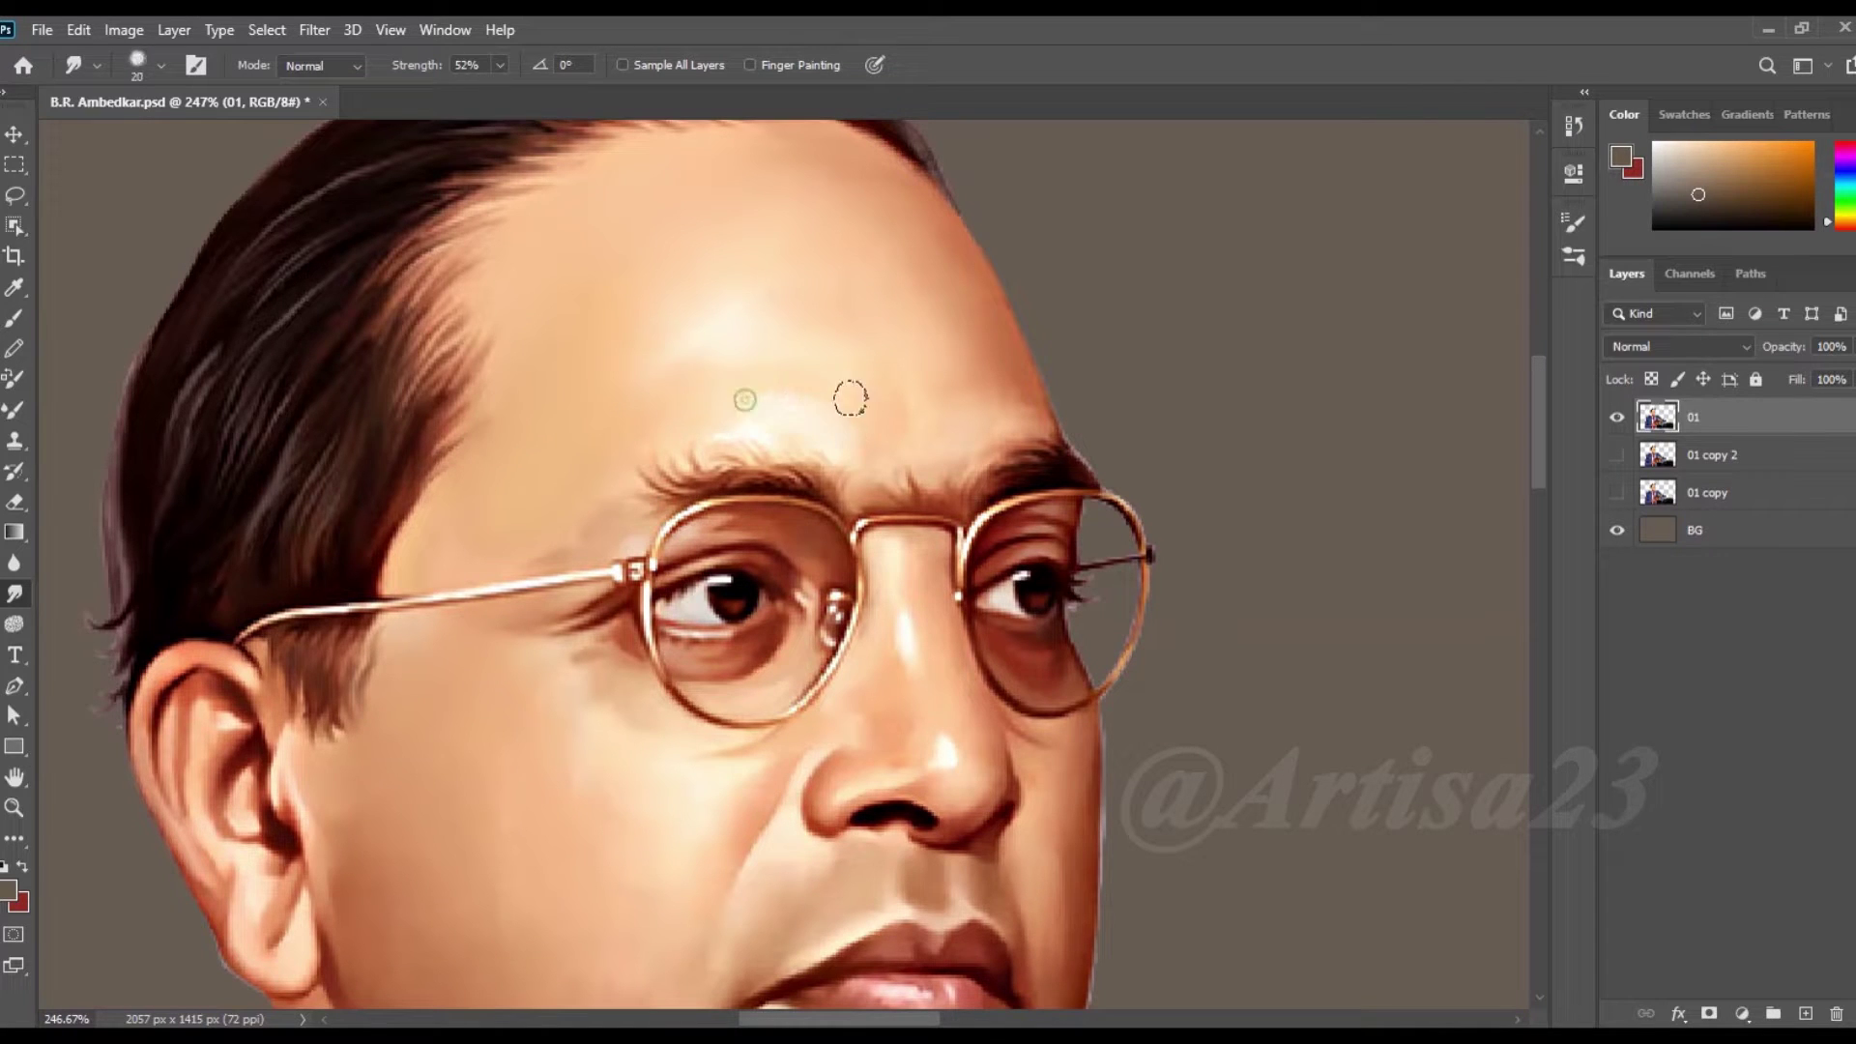
{"action": "key", "text": "bracketright"}
{"action": "left_click_drag", "start_coordinate": [911, 216], "coordinate": [949, 317]}
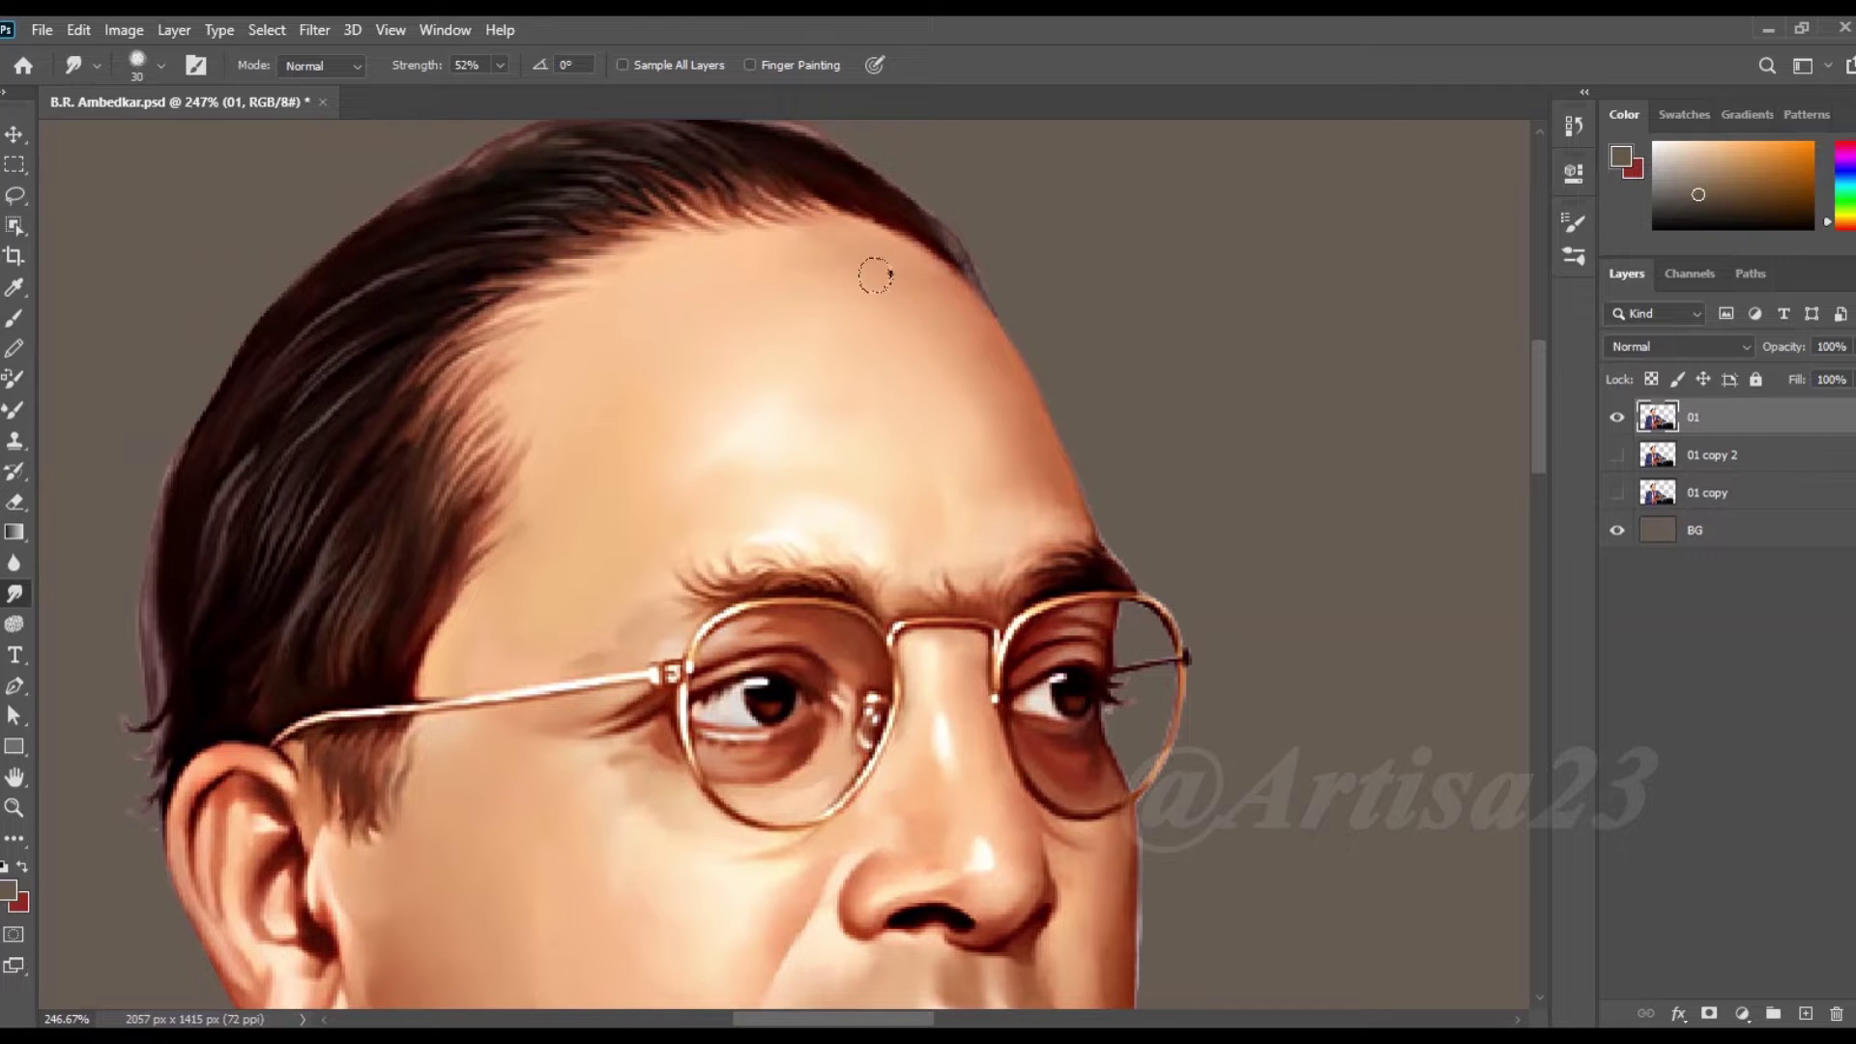
- Smudge the hairline above the forehead and the eyebrow above the left lens
{"action": "key", "text": "bracketright"}
{"action": "left_click_drag", "start_coordinate": [858, 243], "coordinate": [726, 254]}
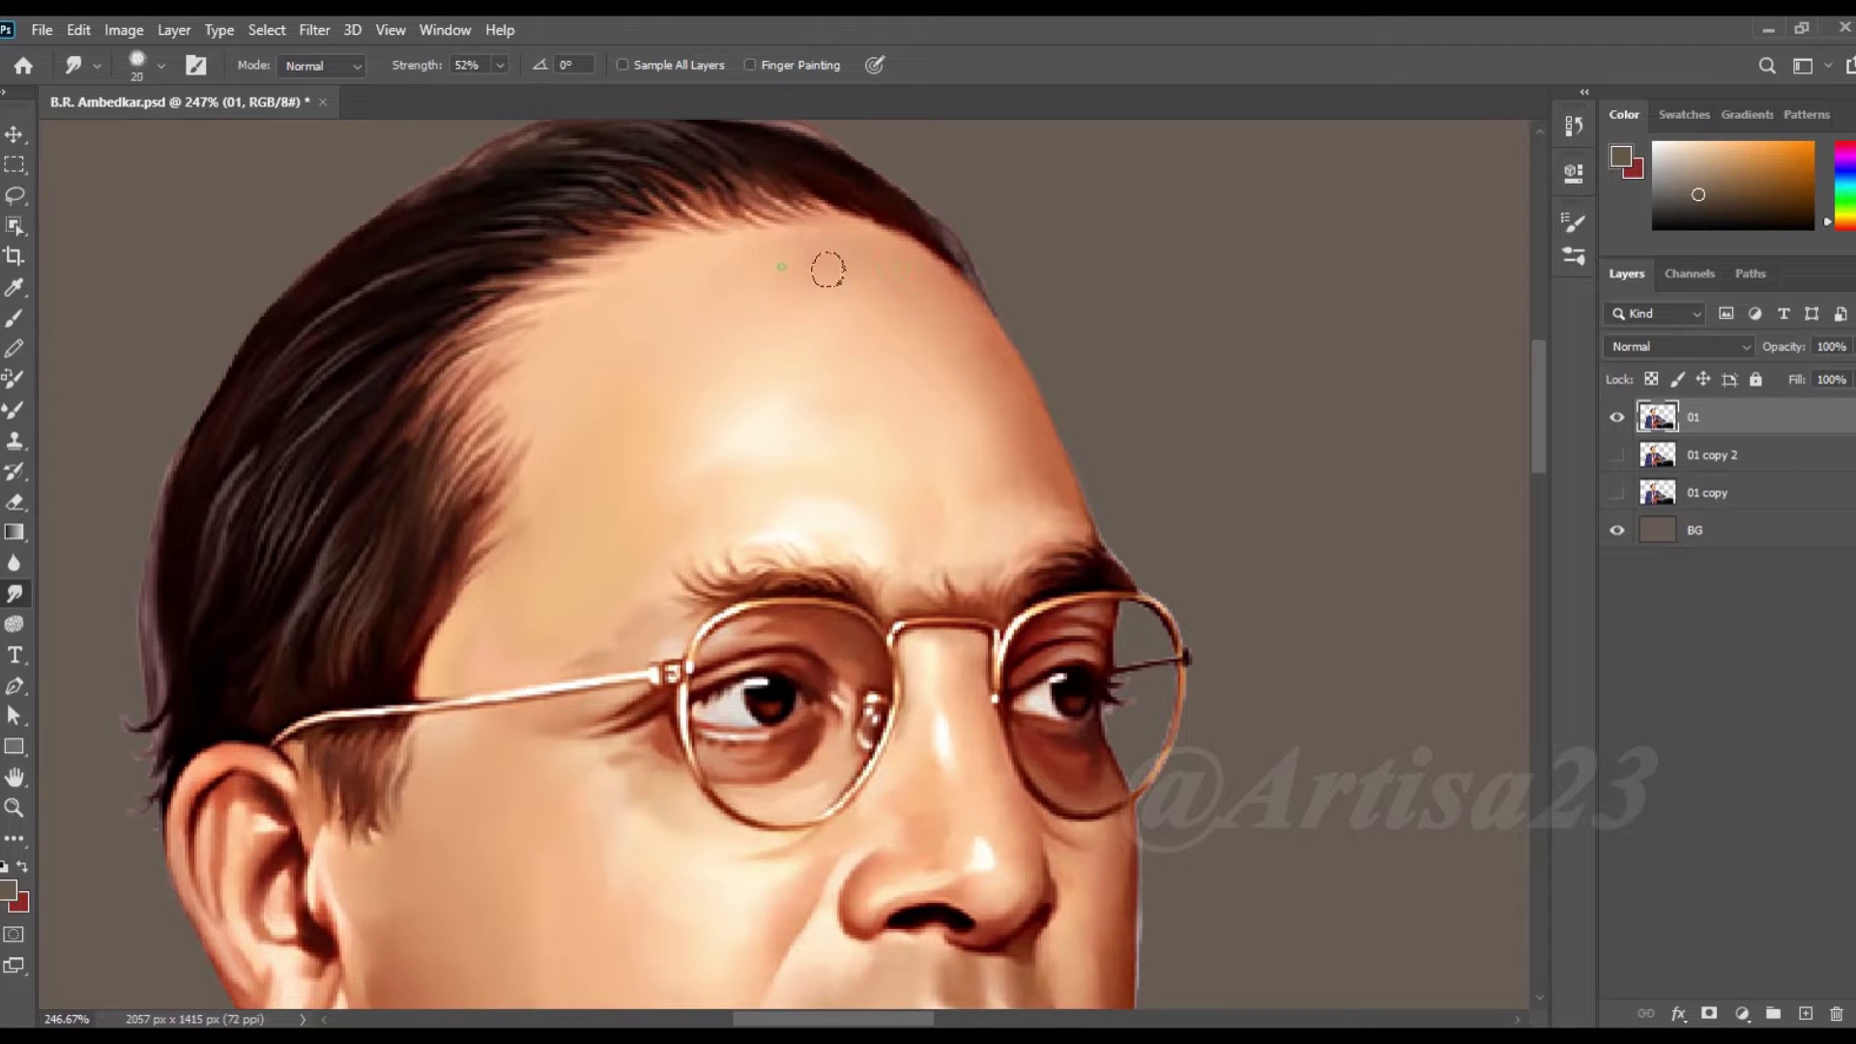
{"action": "key", "text": "bracketleft"}
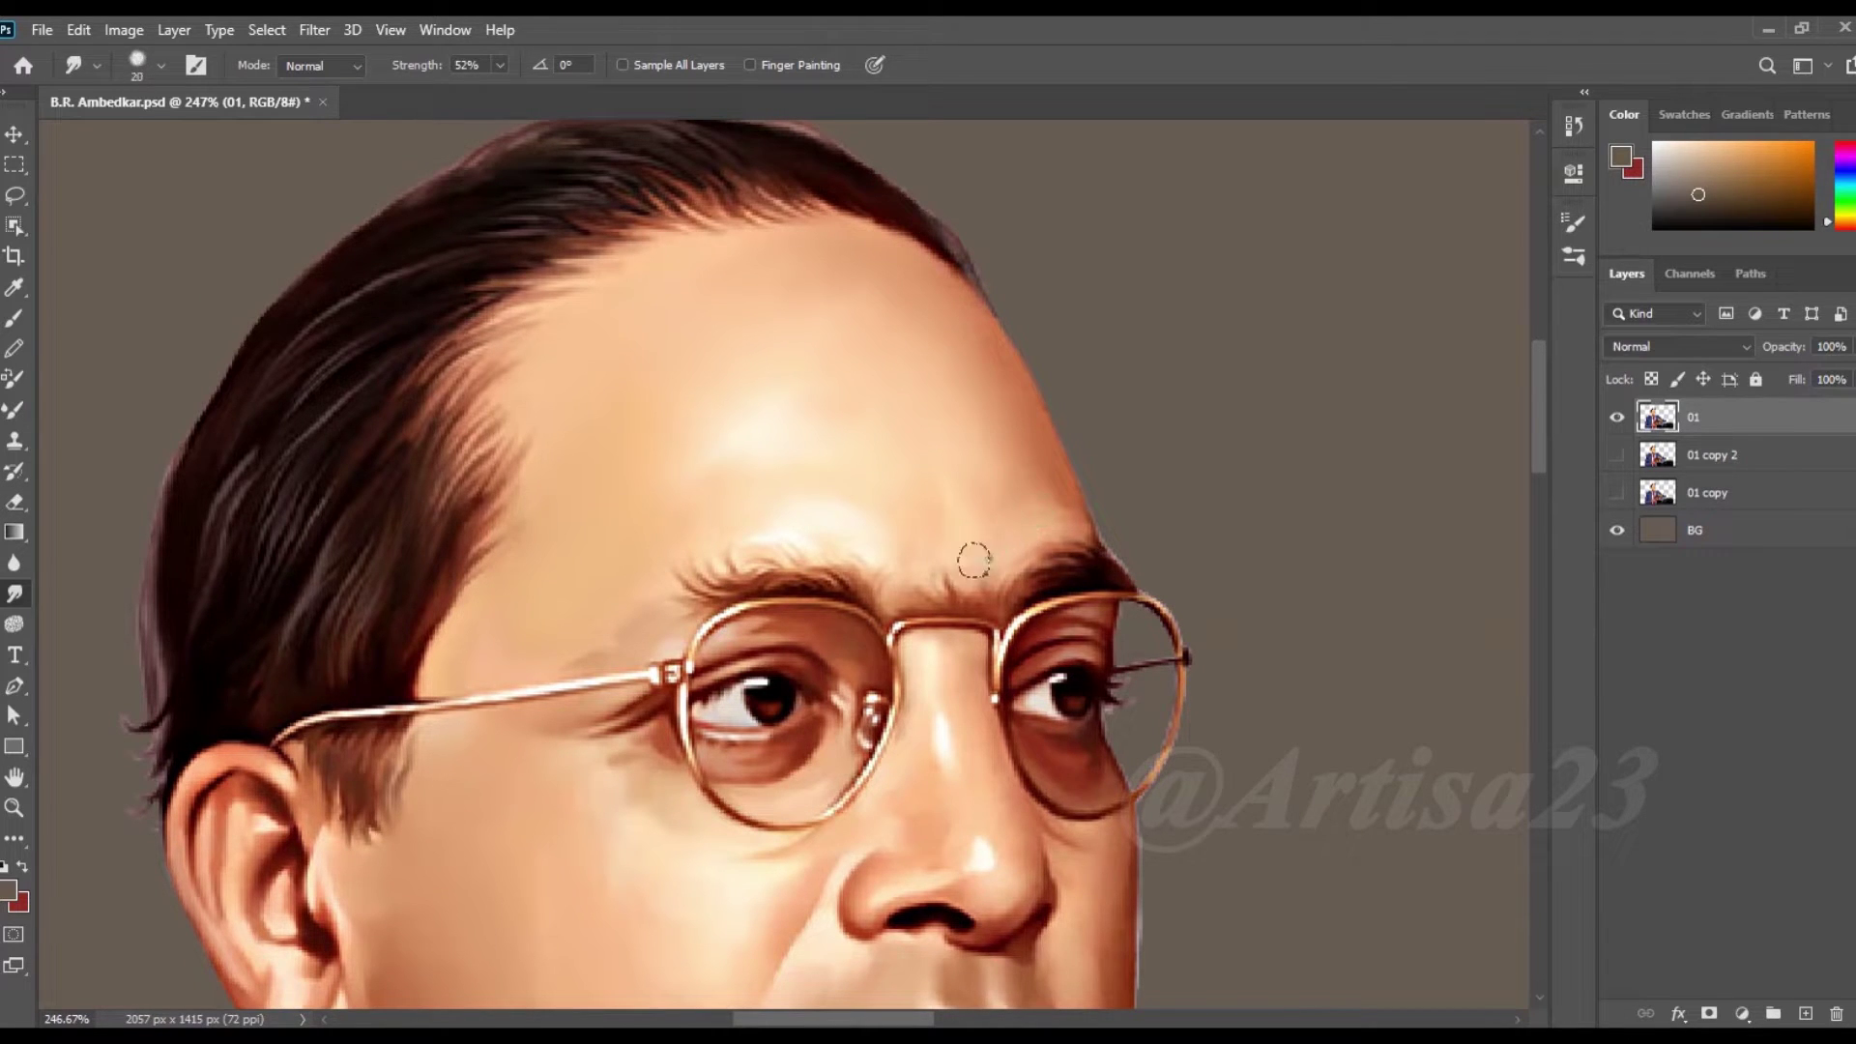
{"action": "key", "text": "bracketleft"}
{"action": "left_click_drag", "start_coordinate": [871, 603], "coordinate": [735, 603]}
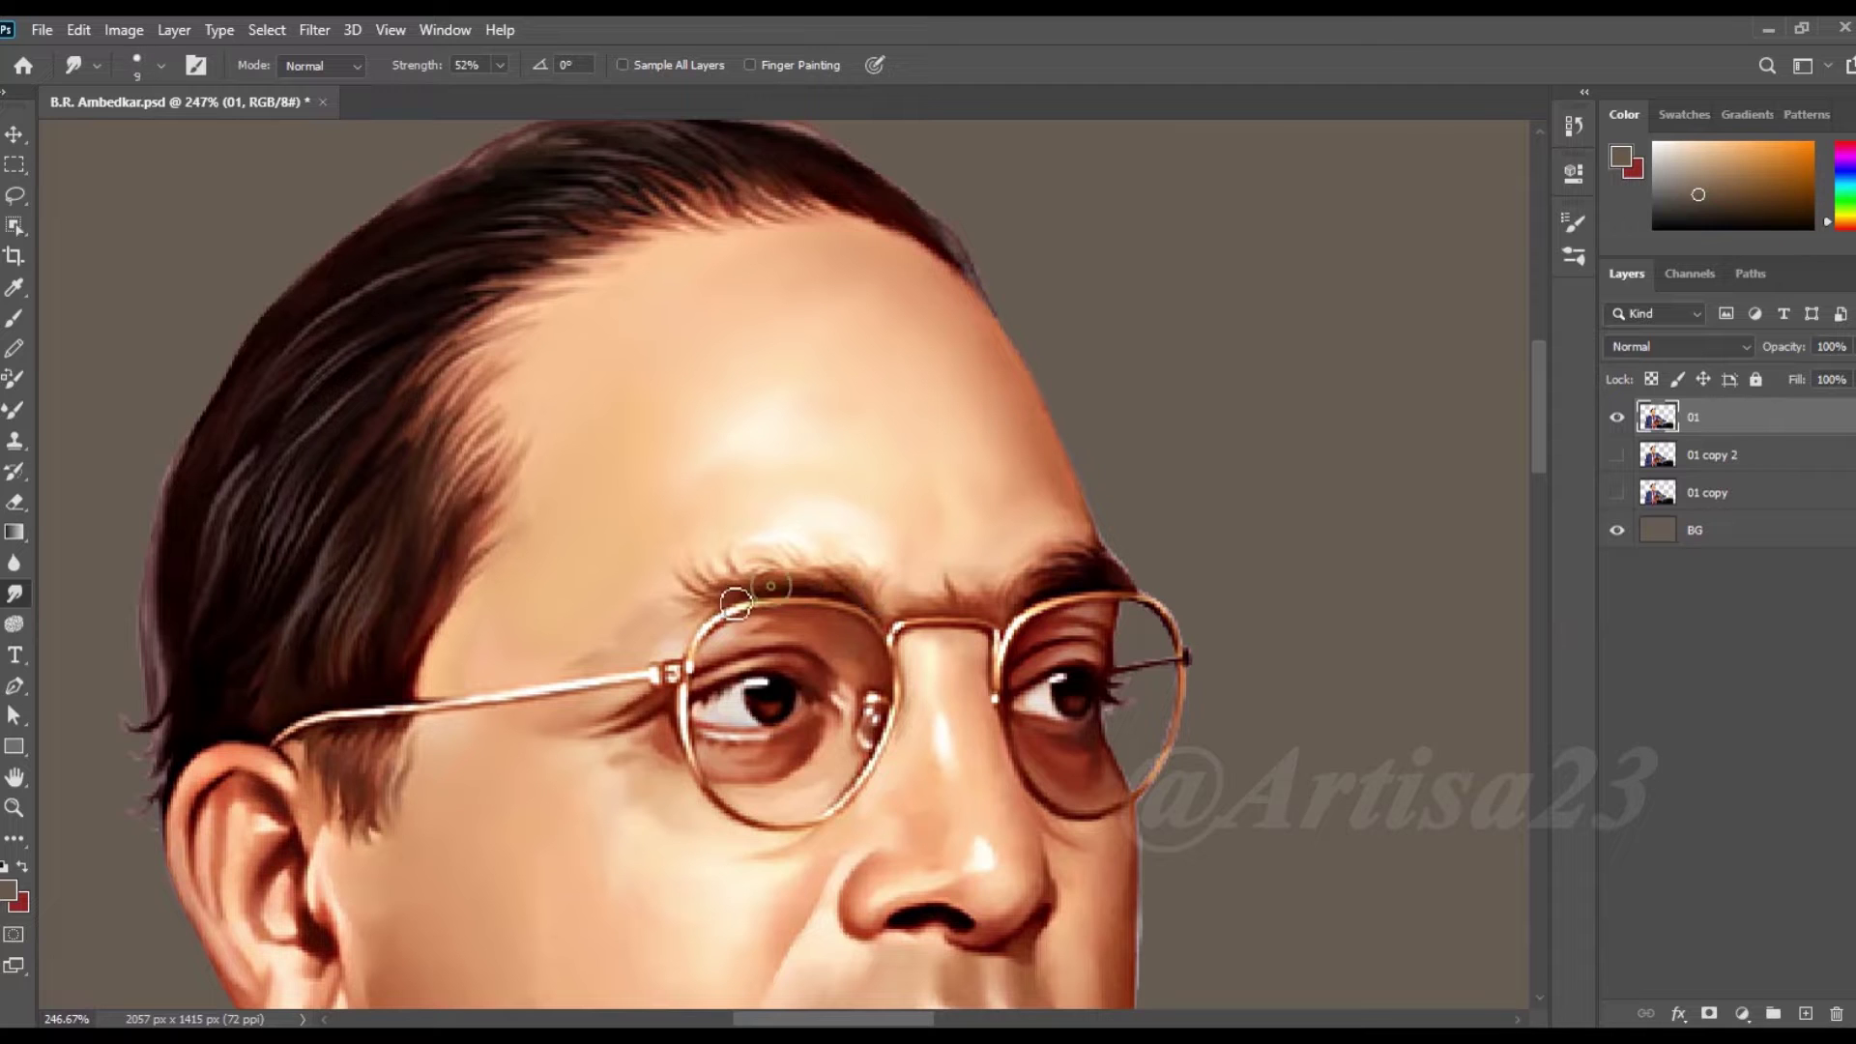
{"action": "key", "text": "bracketright"}
{"action": "key", "text": "bracketright"}
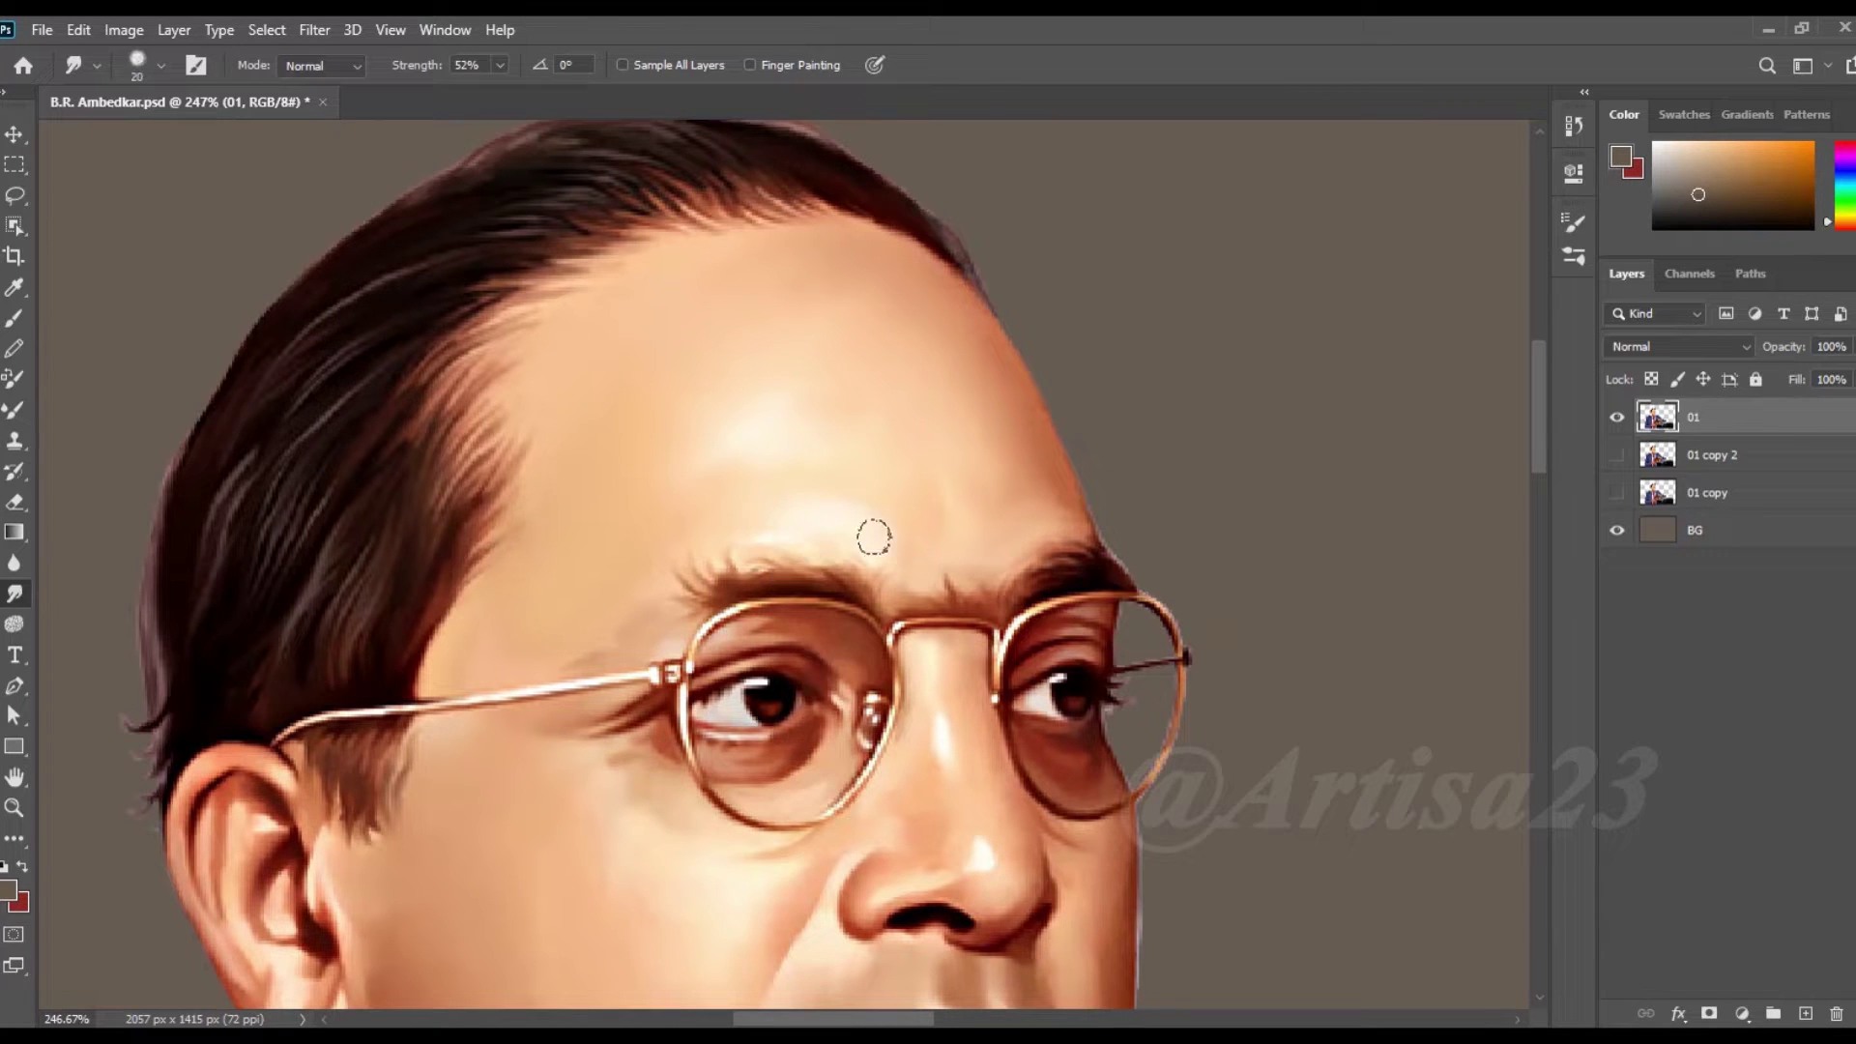
{"action": "scroll", "coordinate": [825, 404], "scroll_direction": "down", "scroll_amount": 2}
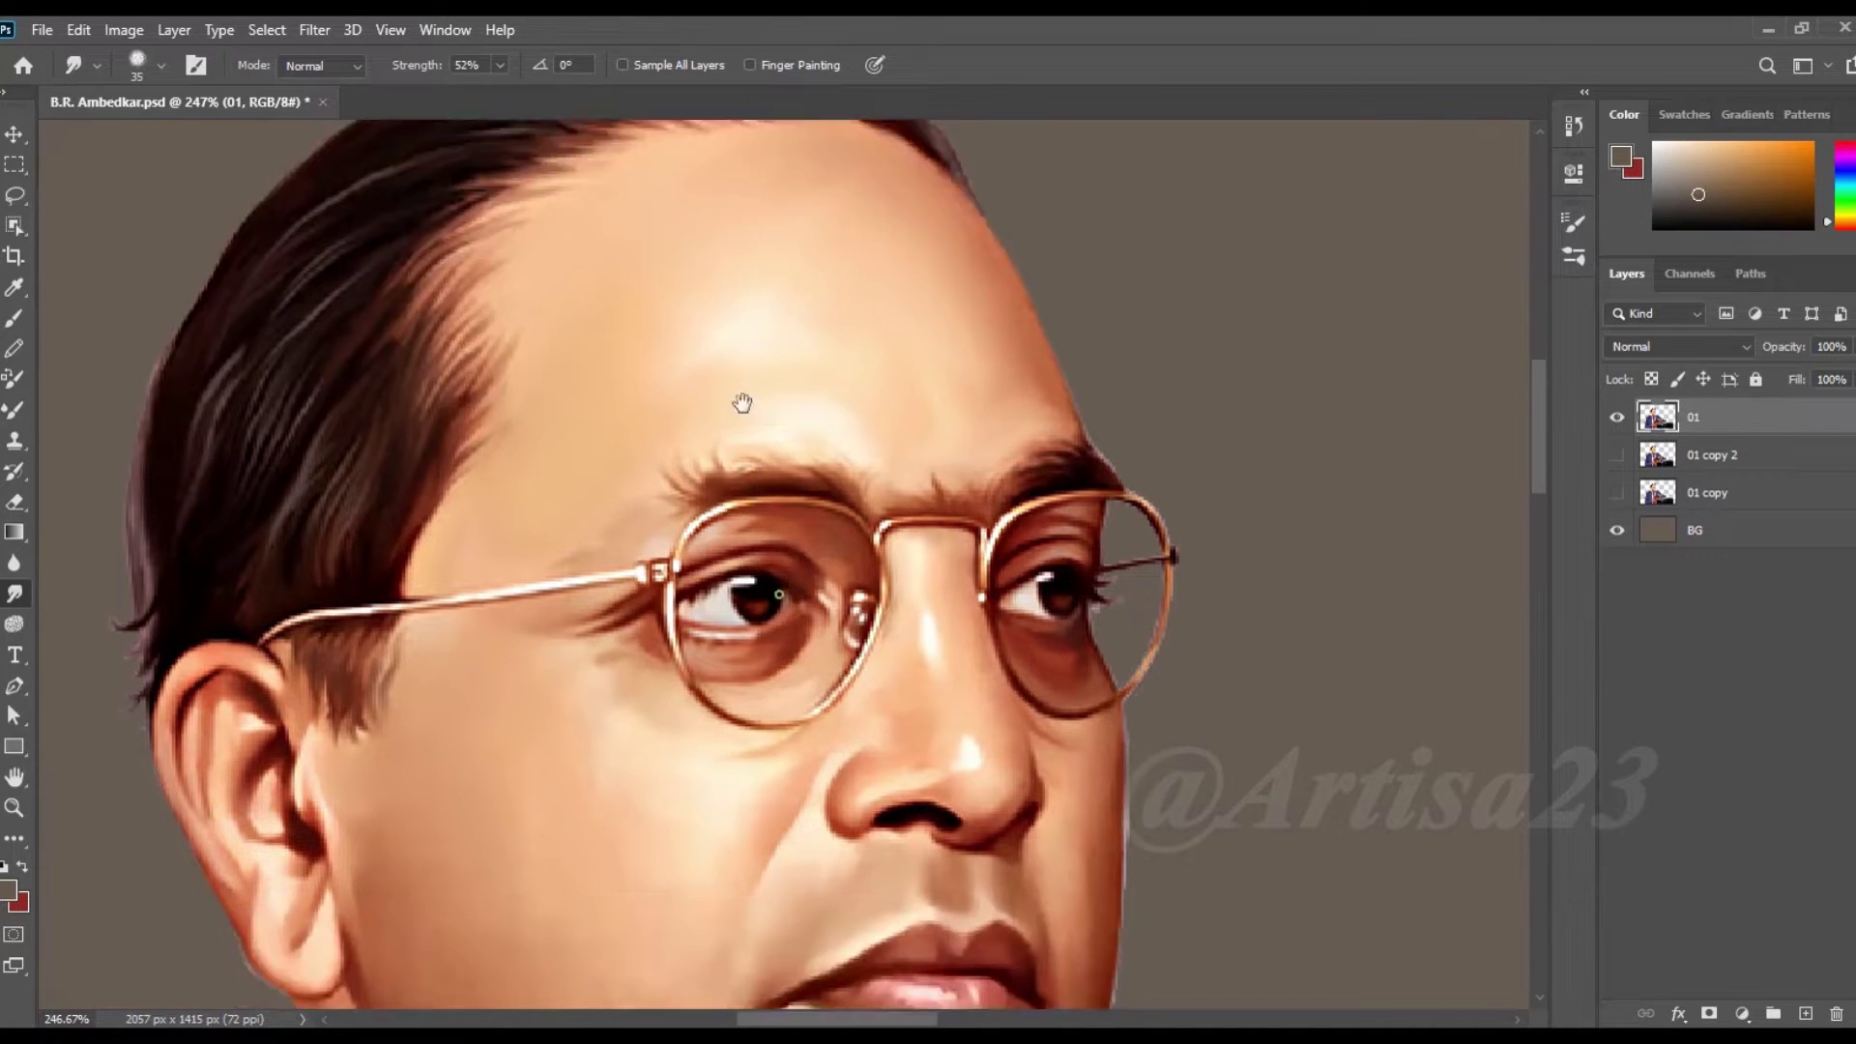
- Zoom in and smudge the skin below the left iris with an enlarged brush
{"action": "scroll", "coordinate": [742, 402], "scroll_direction": "up", "scroll_amount": 1}
{"action": "key", "text": "bracketright"}
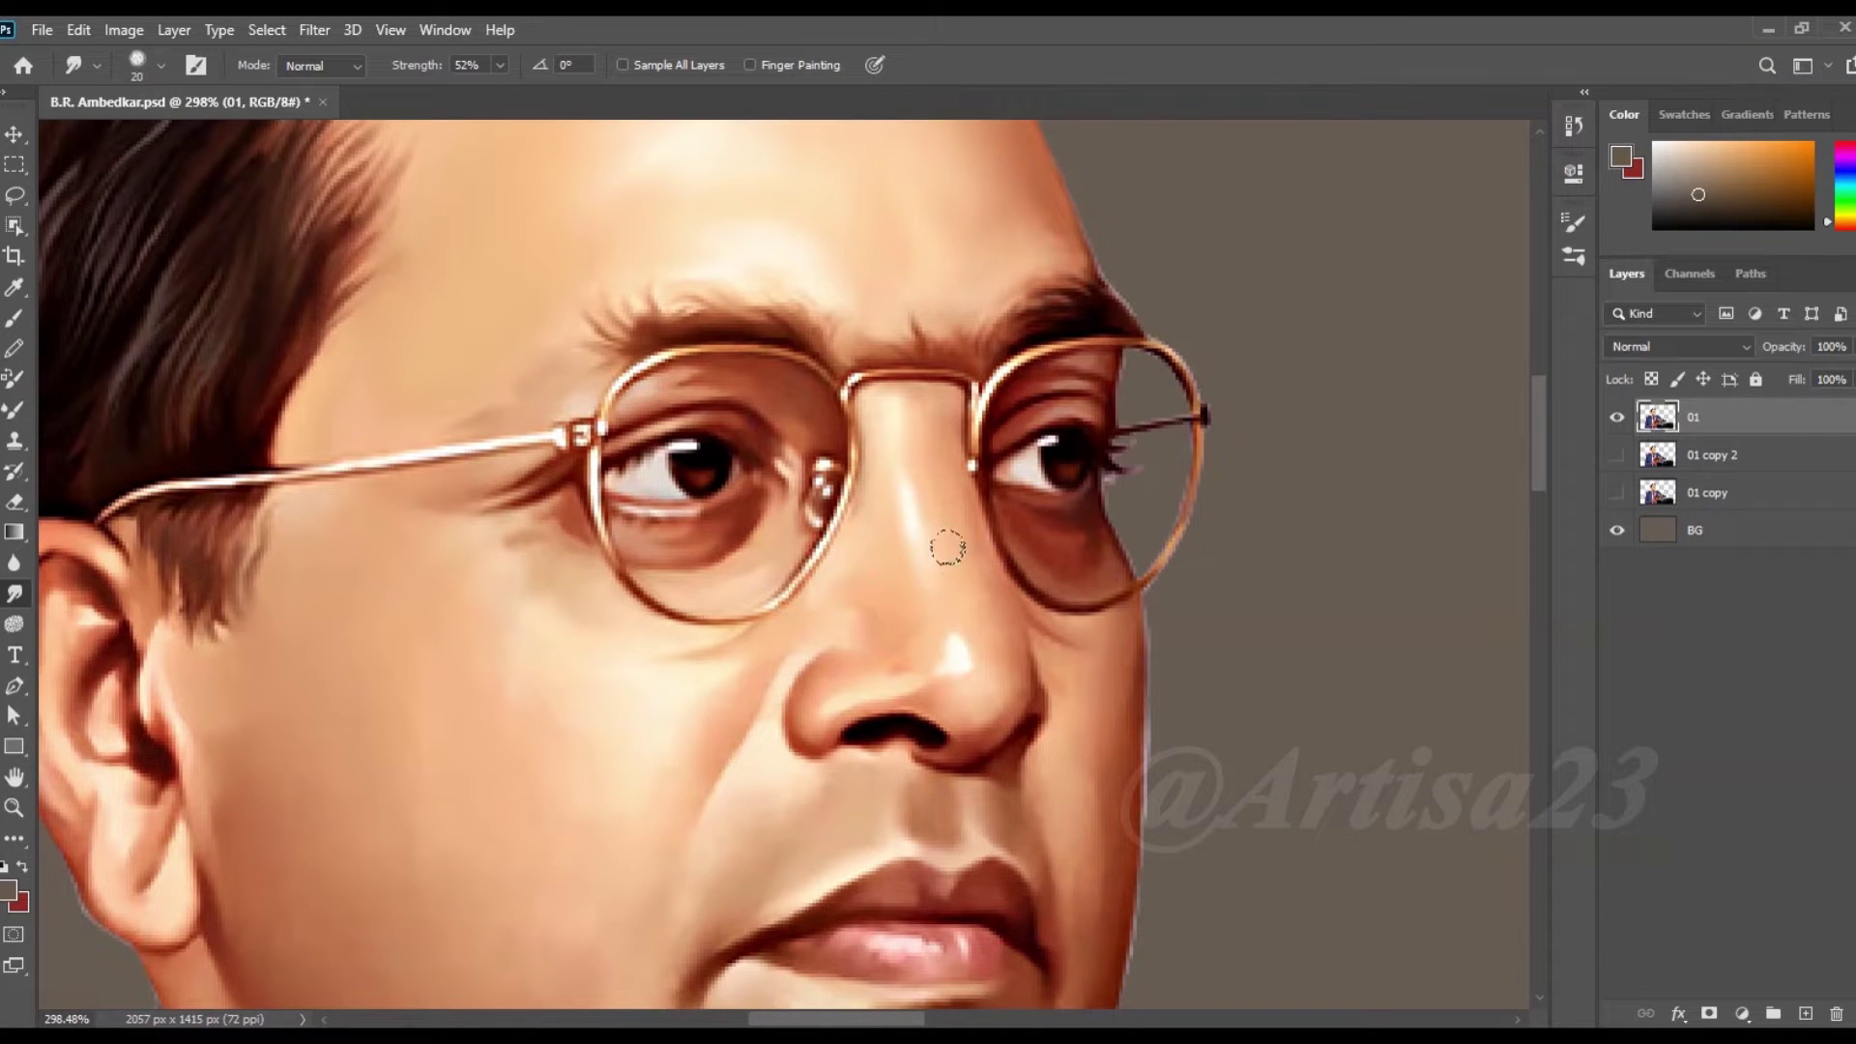
{"action": "key", "text": "bracketright"}
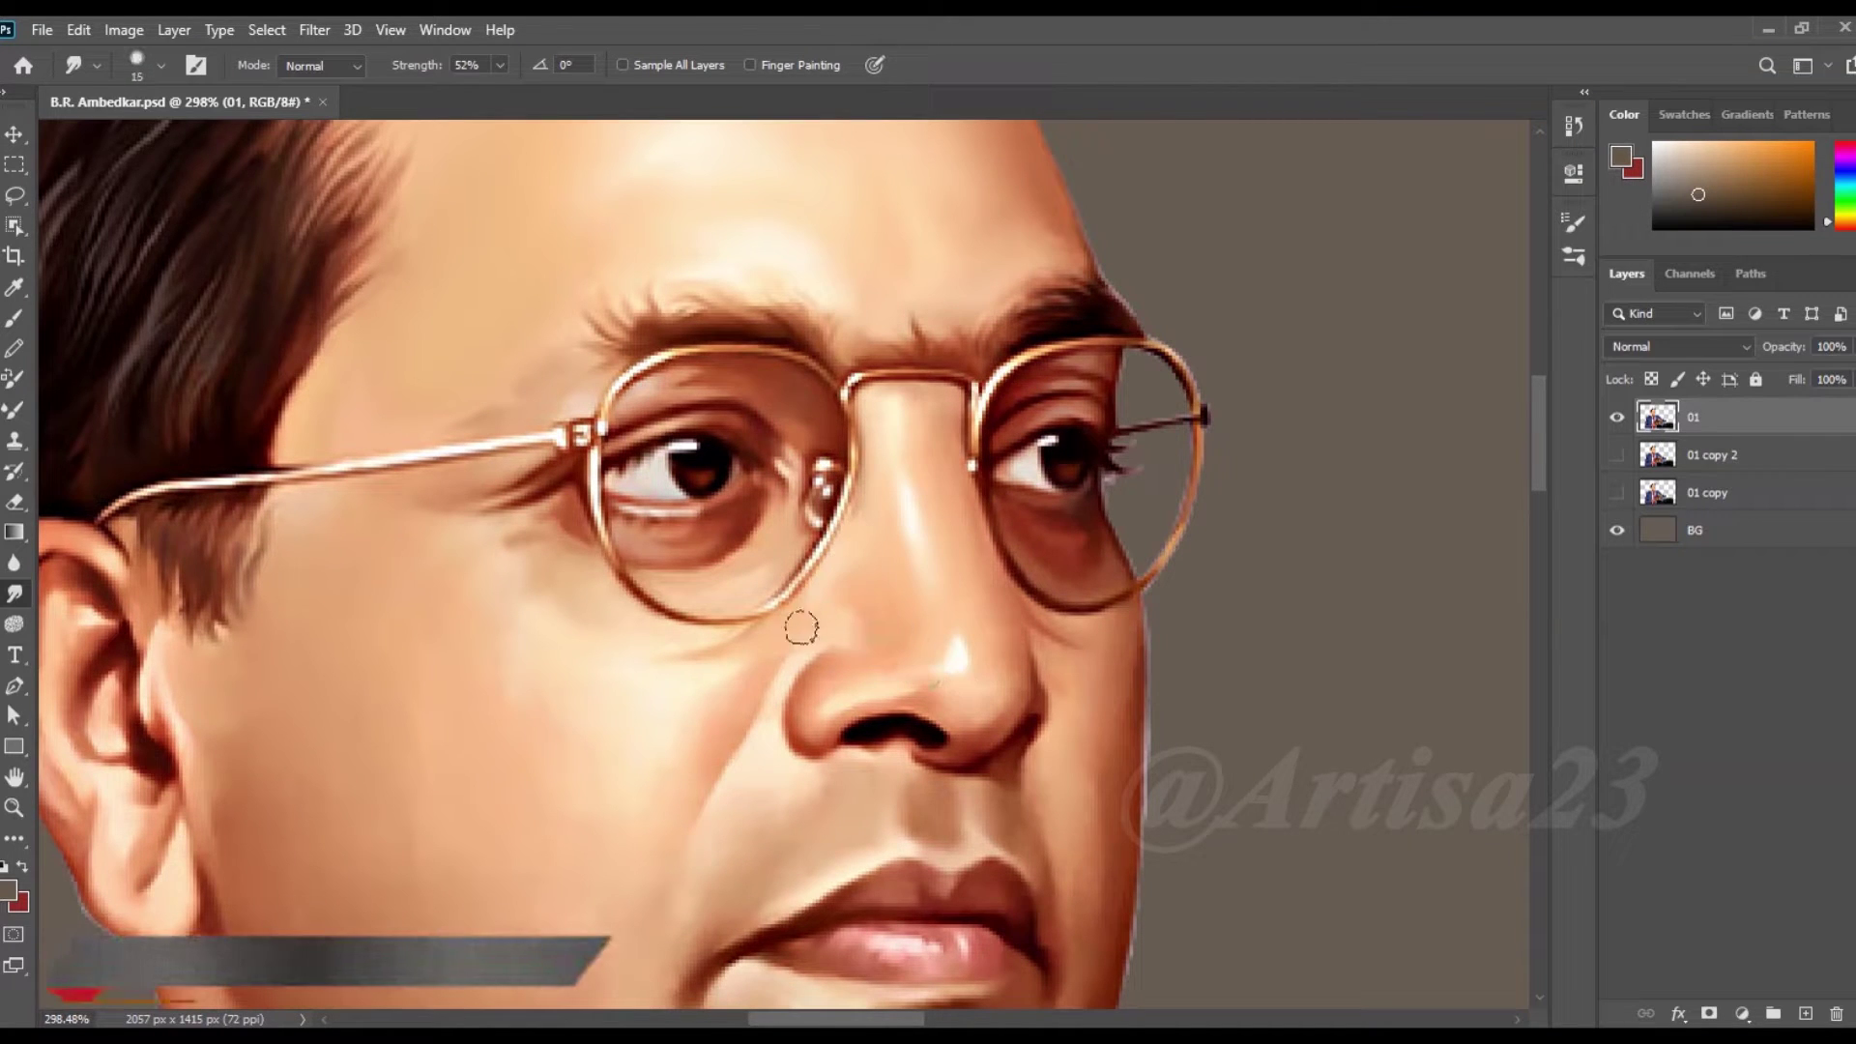
{"action": "key", "text": "bracketright"}
{"action": "scroll", "coordinate": [530, 544], "scroll_direction": "up", "scroll_amount": 1}
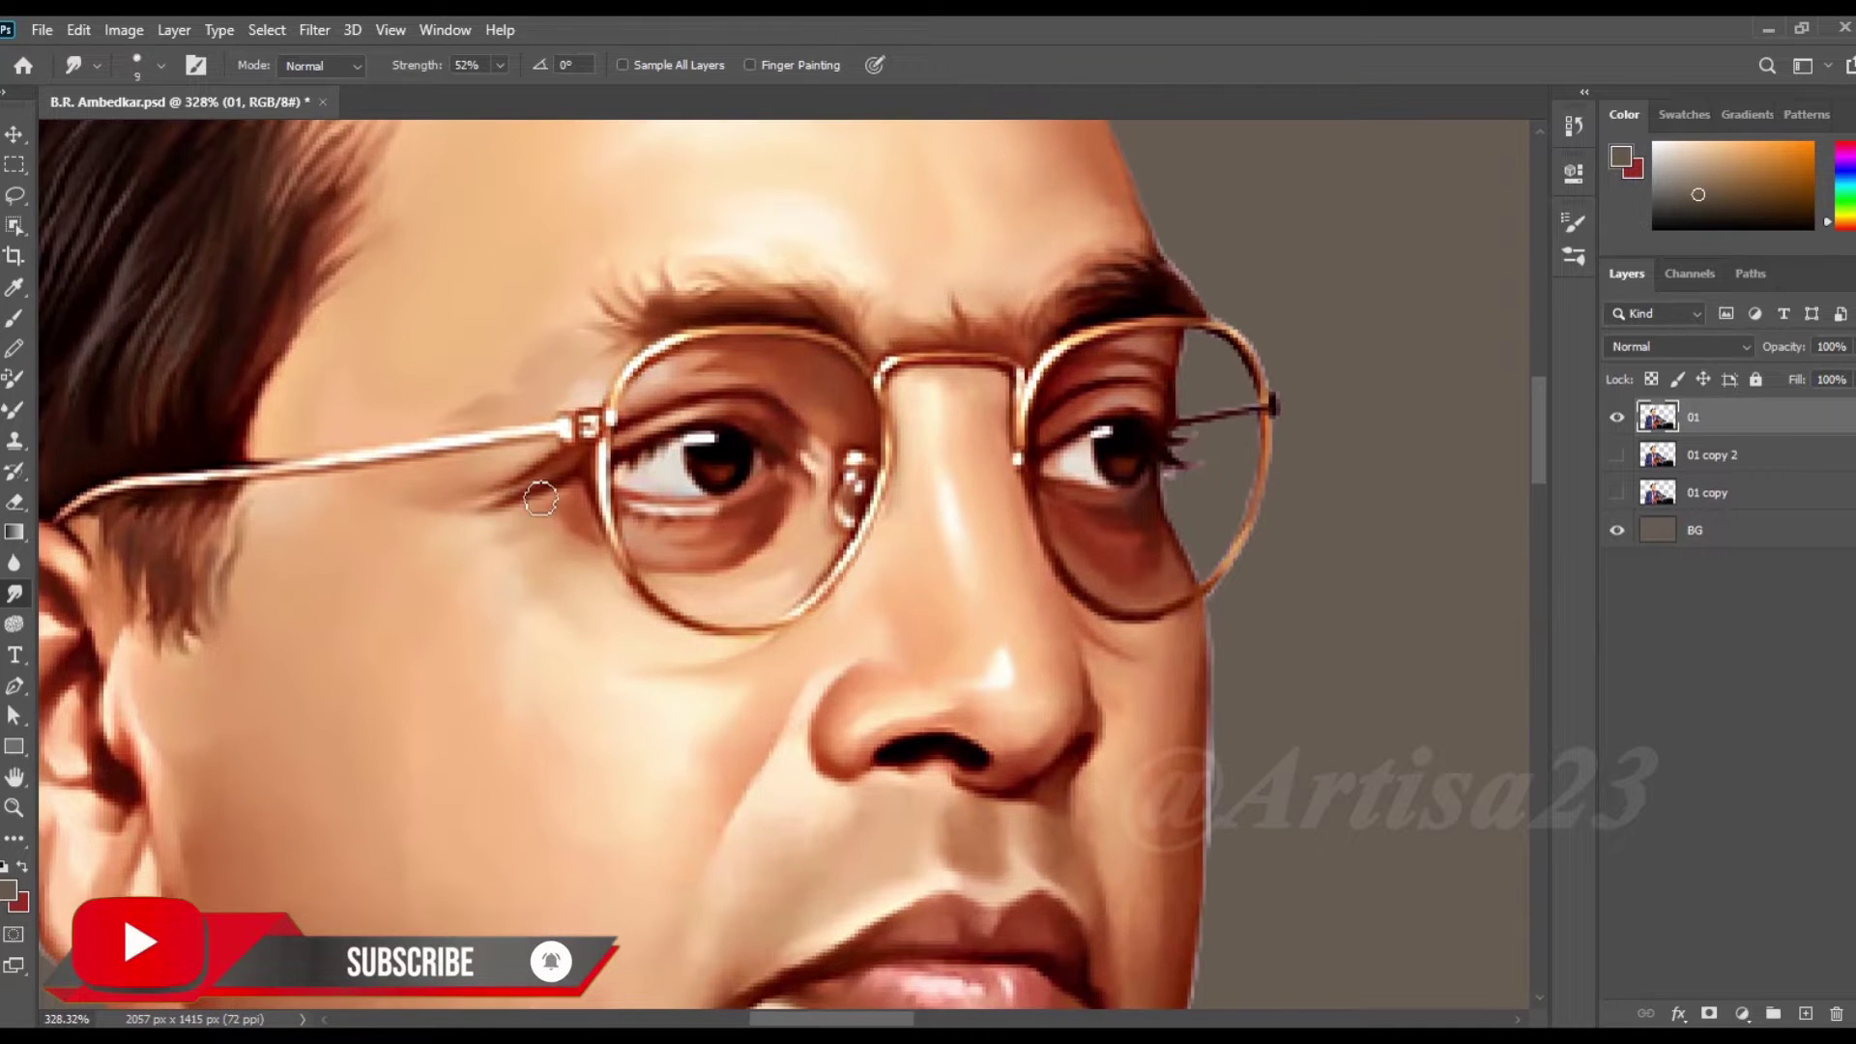
{"action": "scroll", "coordinate": [541, 499], "scroll_direction": "up", "scroll_amount": 3}
{"action": "scroll", "coordinate": [540, 499], "scroll_direction": "up", "scroll_amount": 4}
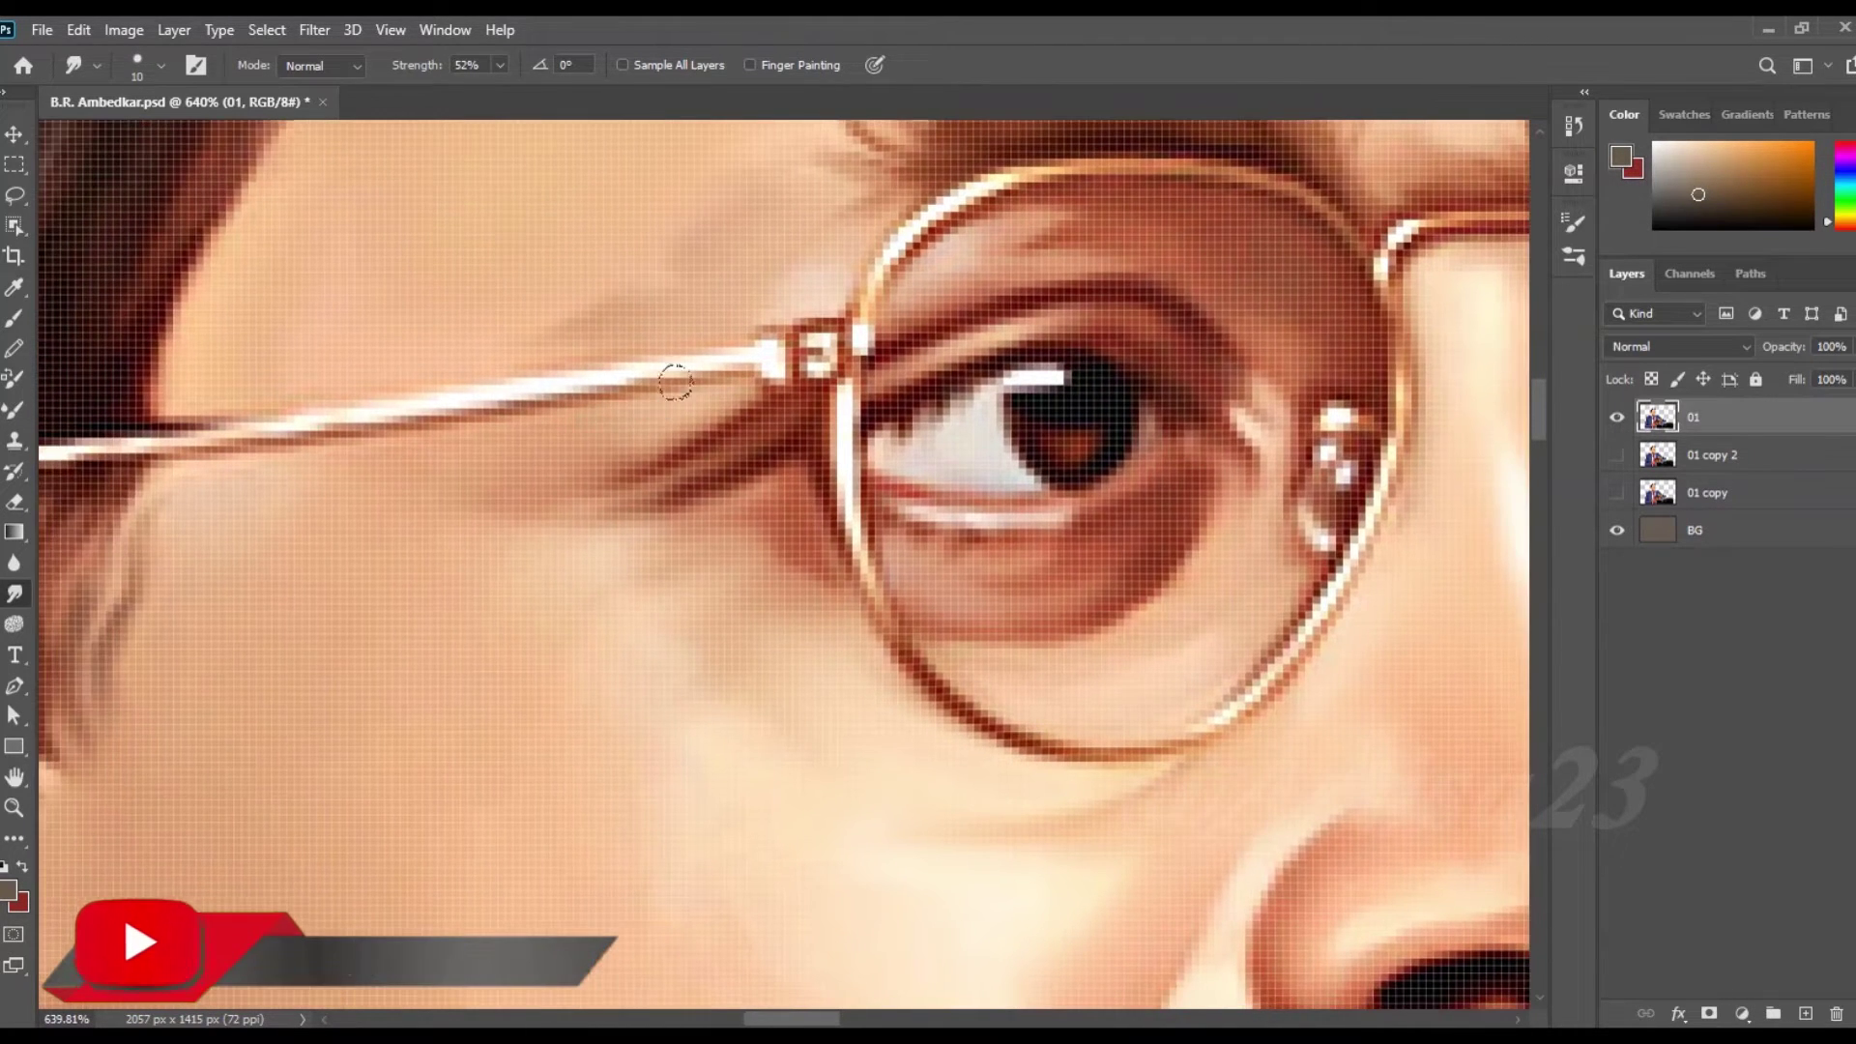
{"action": "scroll", "coordinate": [600, 290], "scroll_direction": "down", "scroll_amount": 4}
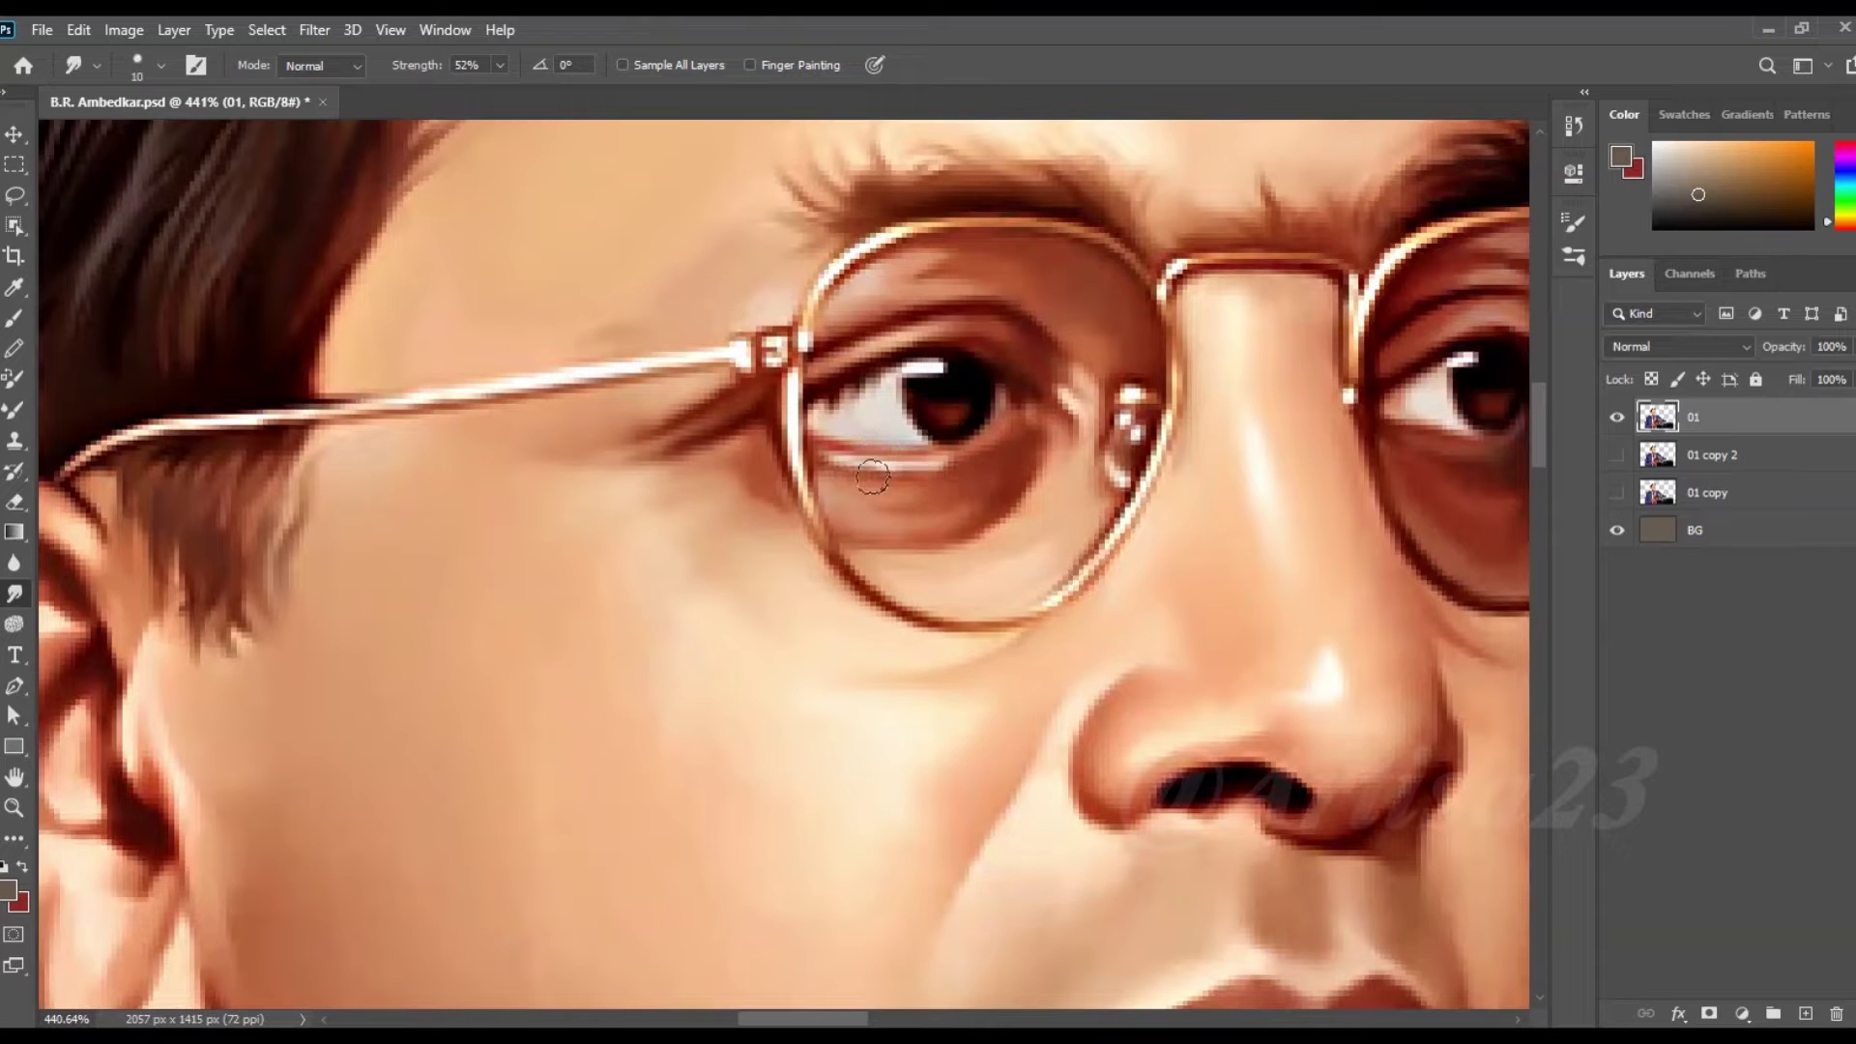
{"action": "left_click_drag", "start_coordinate": [955, 426], "coordinate": [977, 402]}
{"action": "key", "text": "bracketright"}
- Smudge the cheek skin and blend it down toward the chin
{"action": "key", "text": "bracketright"}
{"action": "key", "text": "bracketright"}
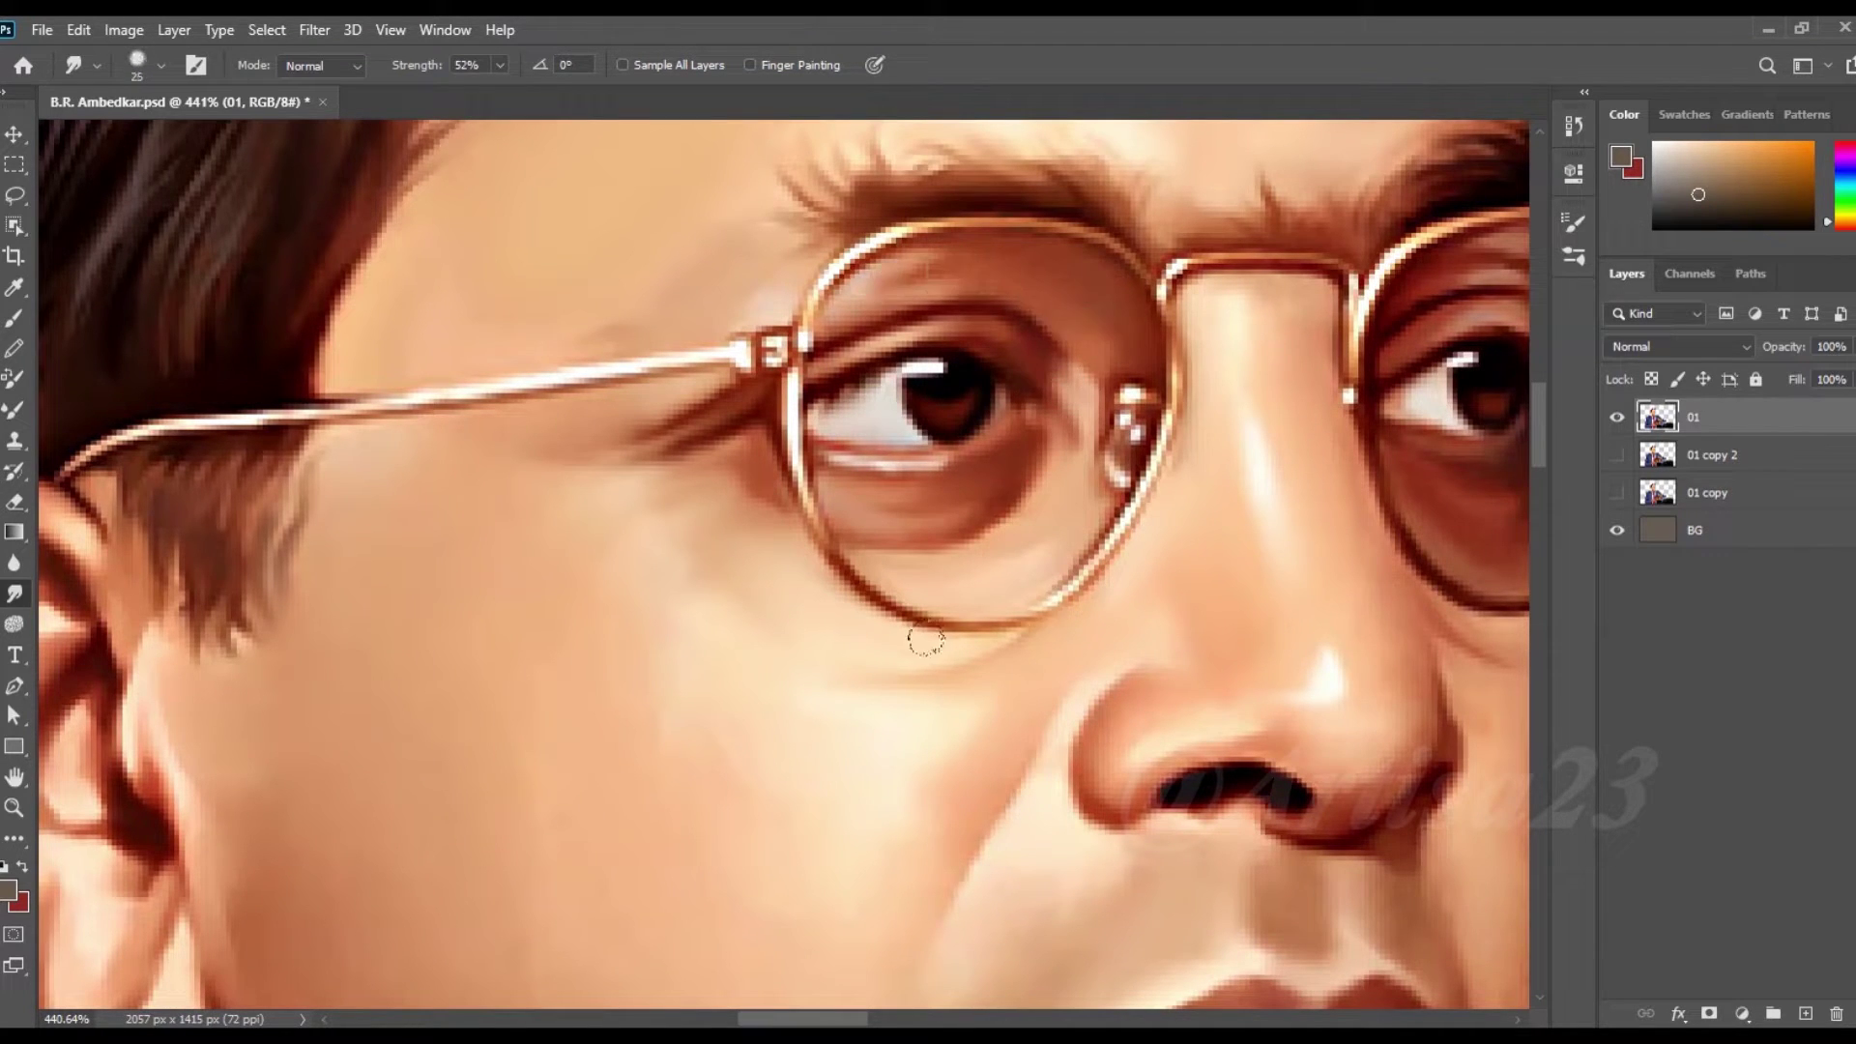
{"action": "scroll", "coordinate": [523, 599], "scroll_direction": "down", "scroll_amount": 3}
{"action": "key", "text": "ctrl+minus"}
{"action": "key", "text": "bracketright"}
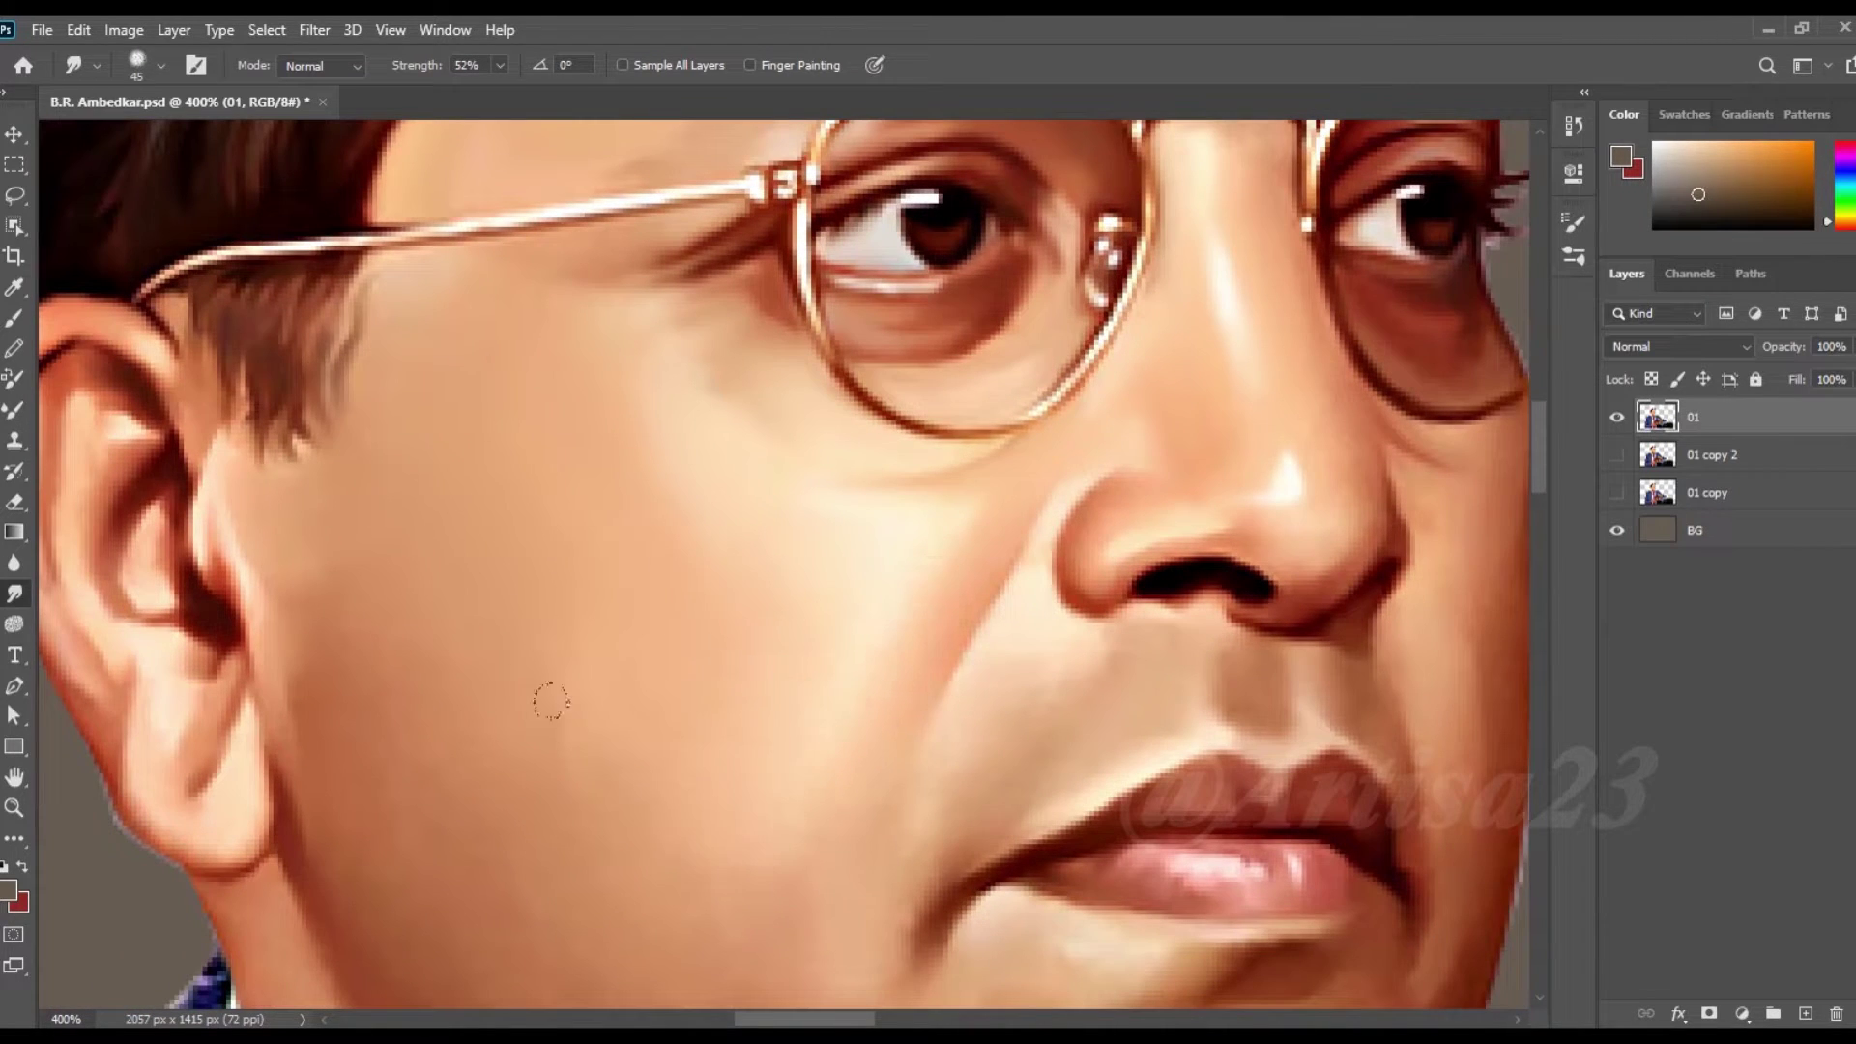
{"action": "scroll", "coordinate": [324, 580], "scroll_direction": "down", "scroll_amount": 4}
{"action": "key", "text": "bracketright"}
{"action": "key", "text": "bracketright"}
{"action": "key", "text": "ctrl+minus"}
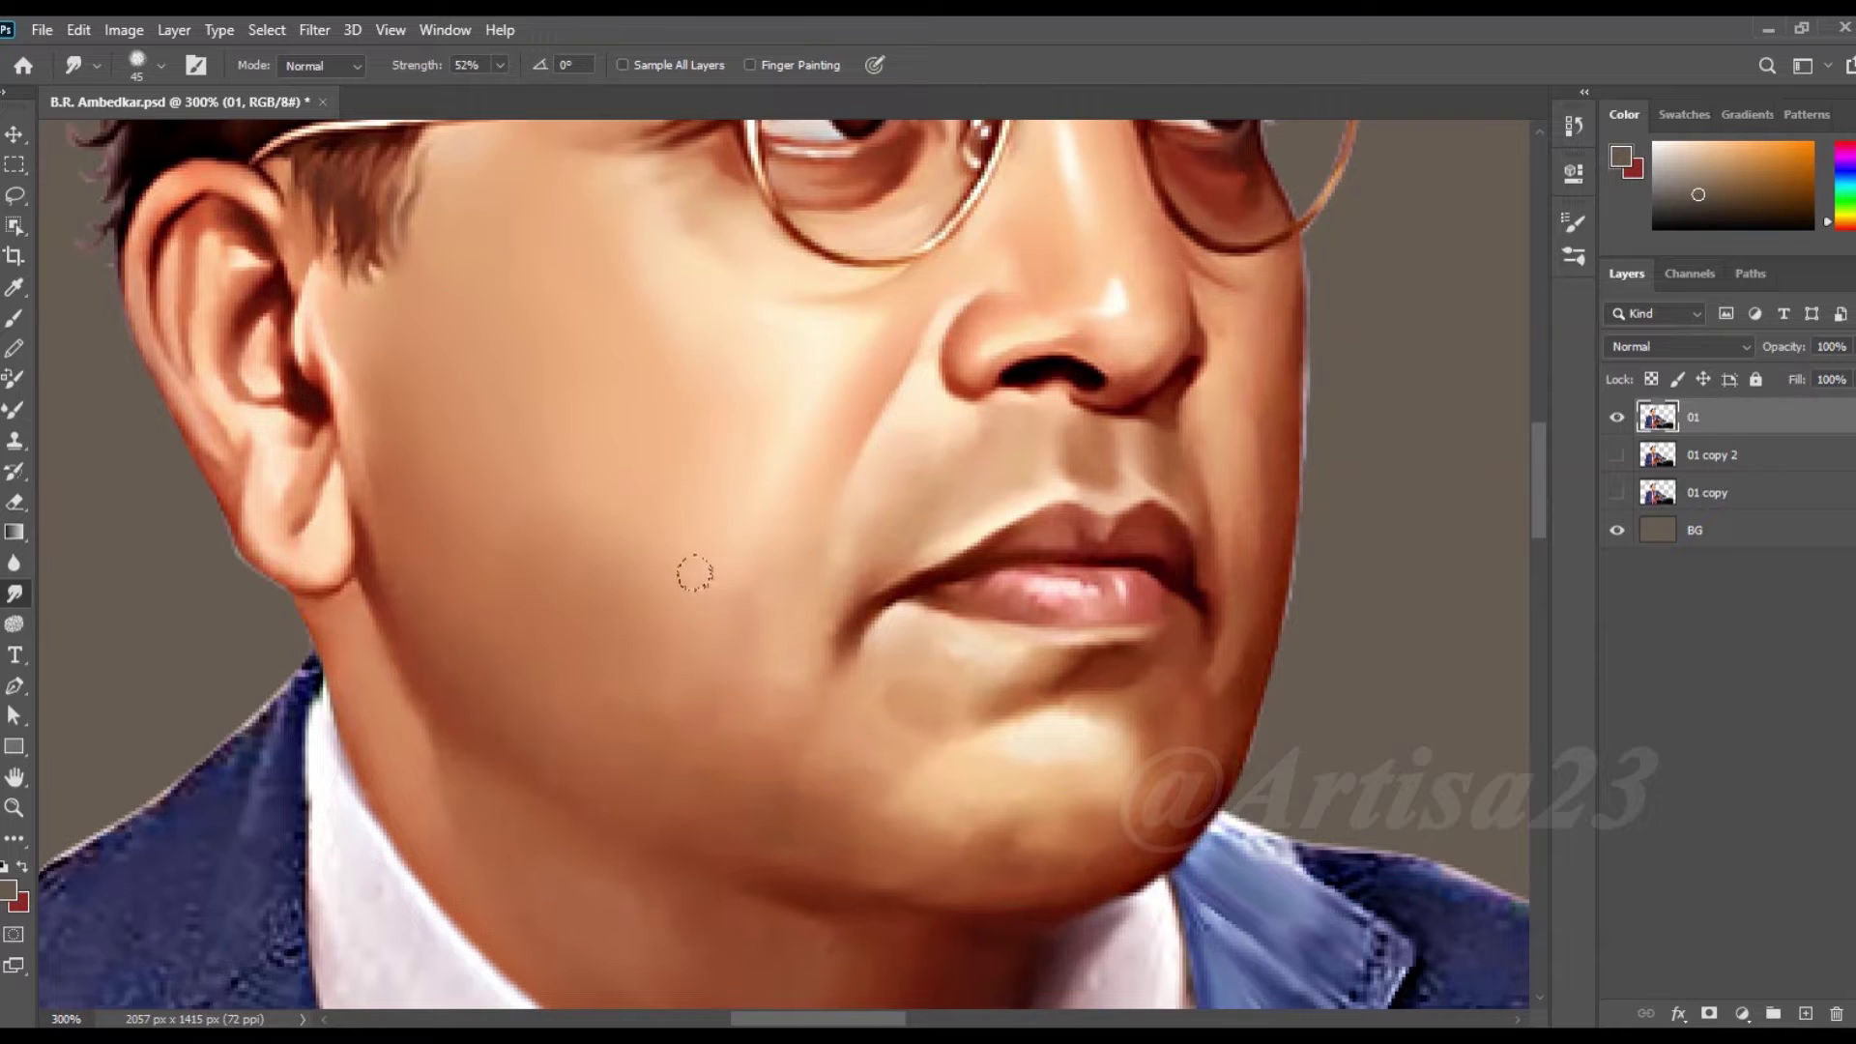
{"action": "left_click_drag", "start_coordinate": [619, 628], "coordinate": [531, 686]}
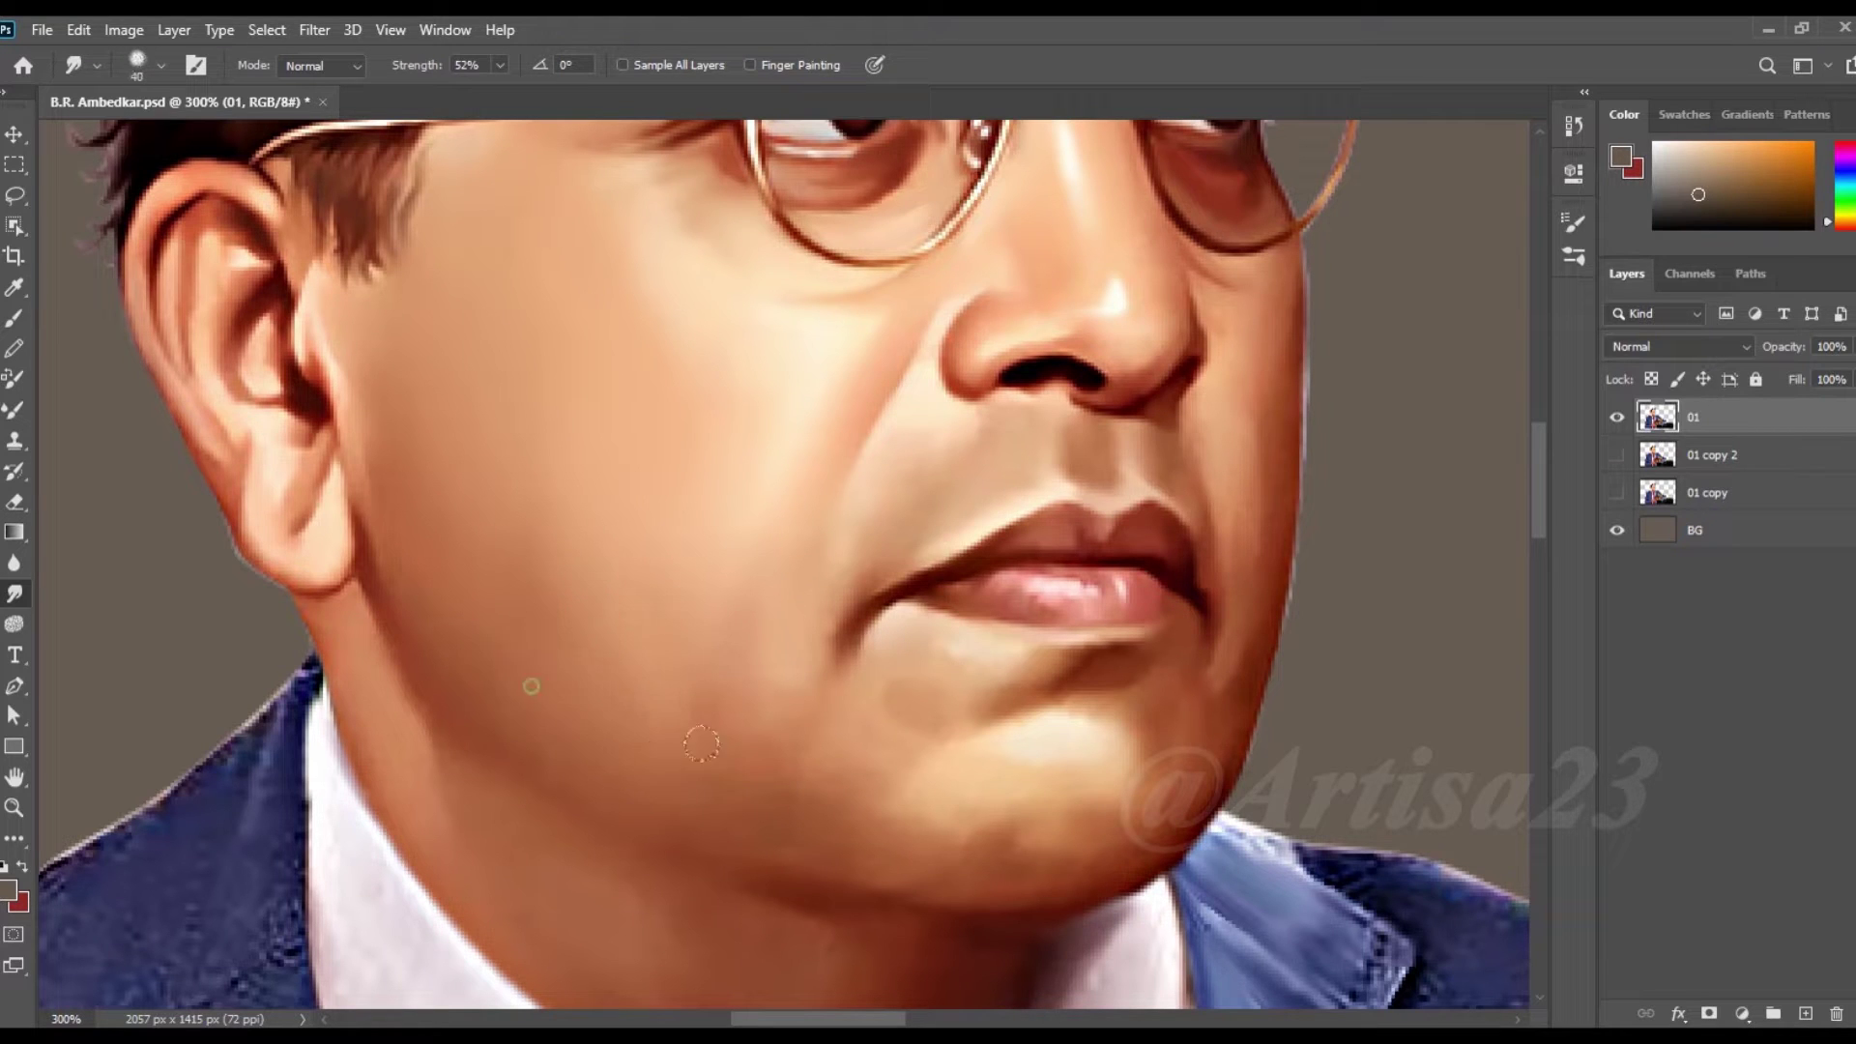
{"action": "key", "text": "bracketright"}
{"action": "left_click_drag", "start_coordinate": [729, 647], "coordinate": [877, 793]}
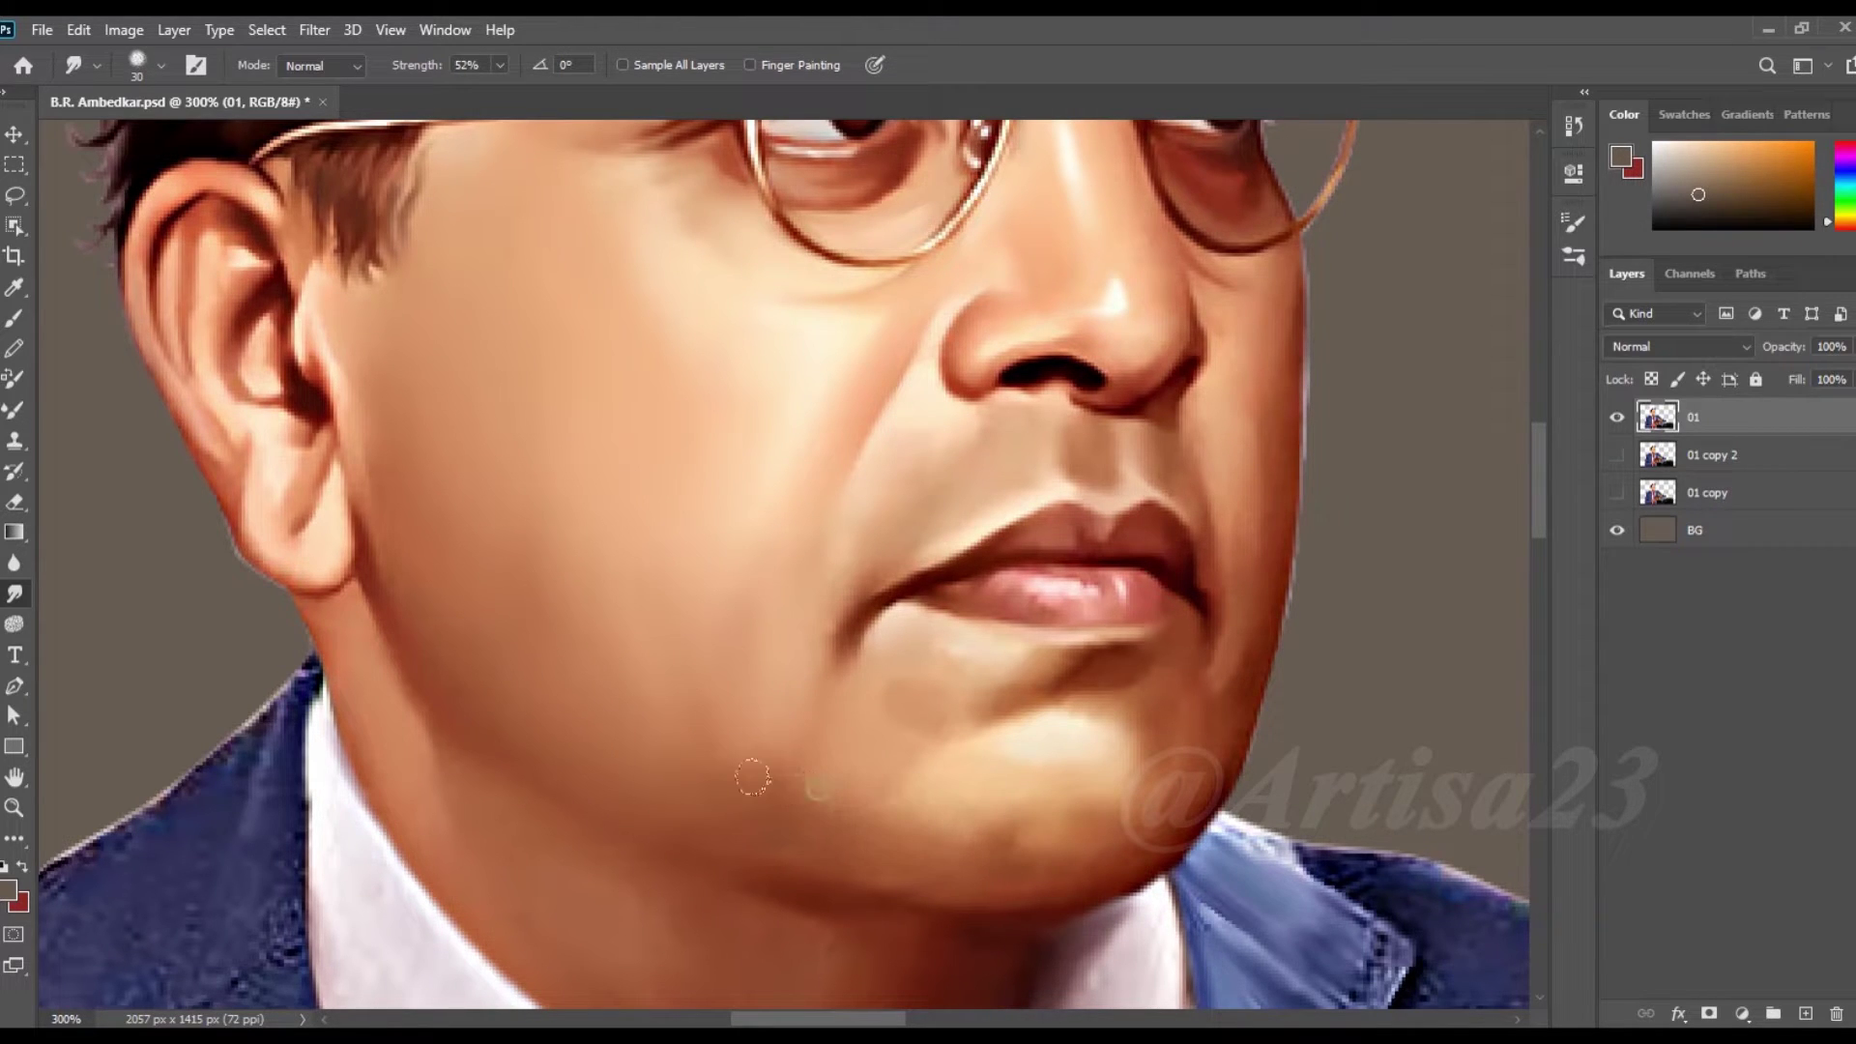
- Blend the lip-corner fold, chin highlight below the lip, and jawline skin
{"action": "key", "text": "bracketleft"}
{"action": "left_click_drag", "start_coordinate": [1244, 497], "coordinate": [1247, 548]}
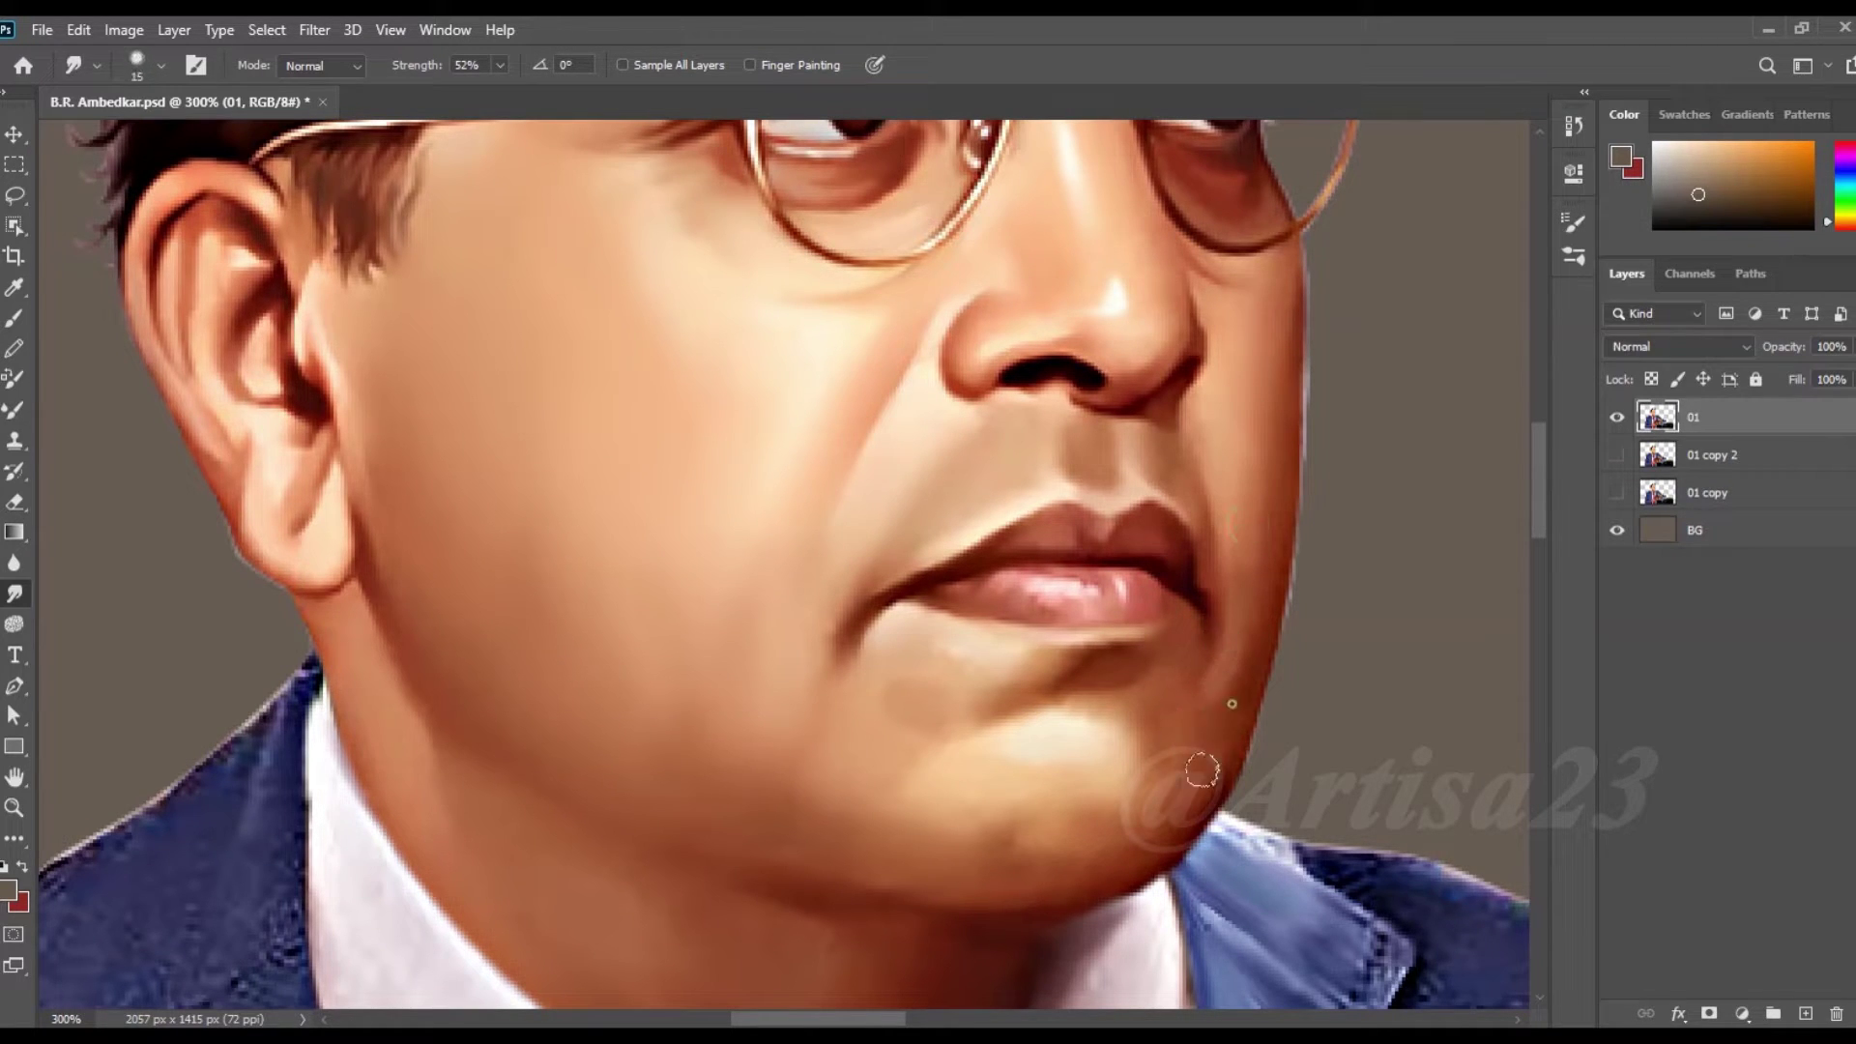
{"action": "key", "text": "bracketleft"}
{"action": "left_click_drag", "start_coordinate": [1000, 723], "coordinate": [1071, 685]}
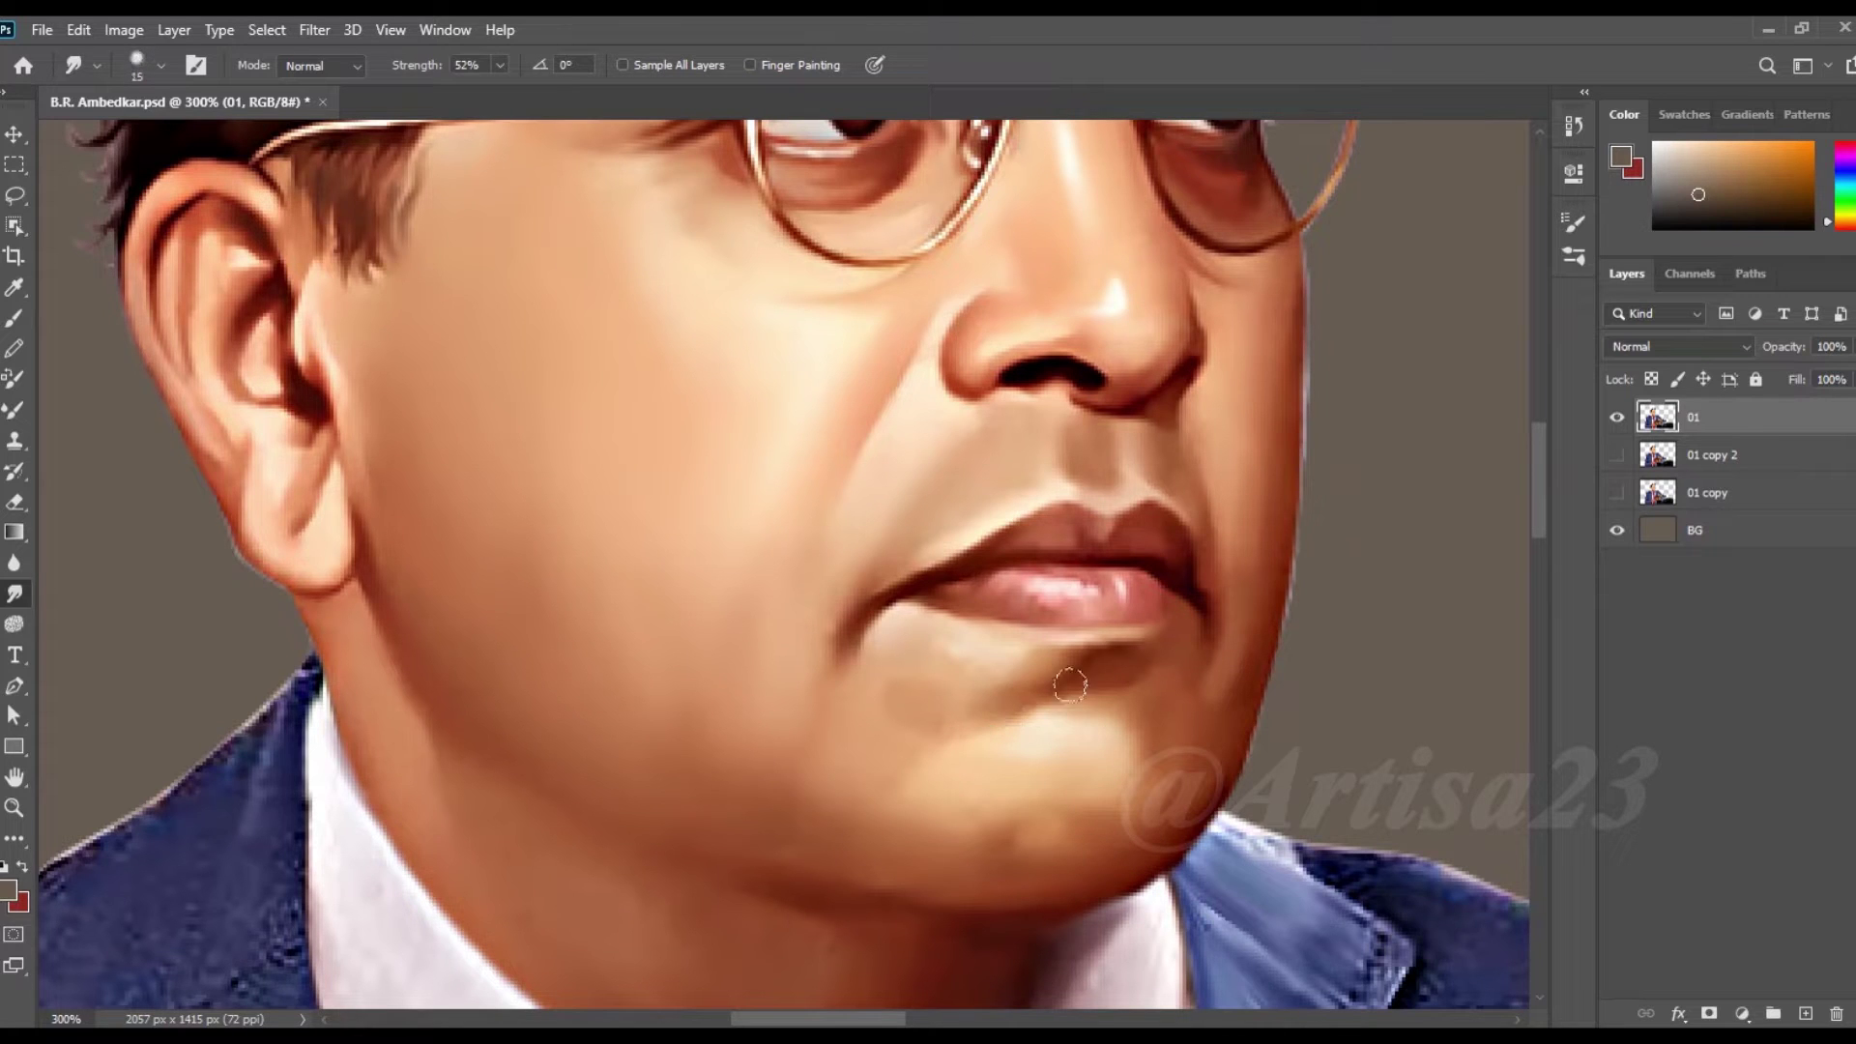
{"action": "key", "text": "bracketright"}
{"action": "left_click_drag", "start_coordinate": [837, 619], "coordinate": [877, 704]}
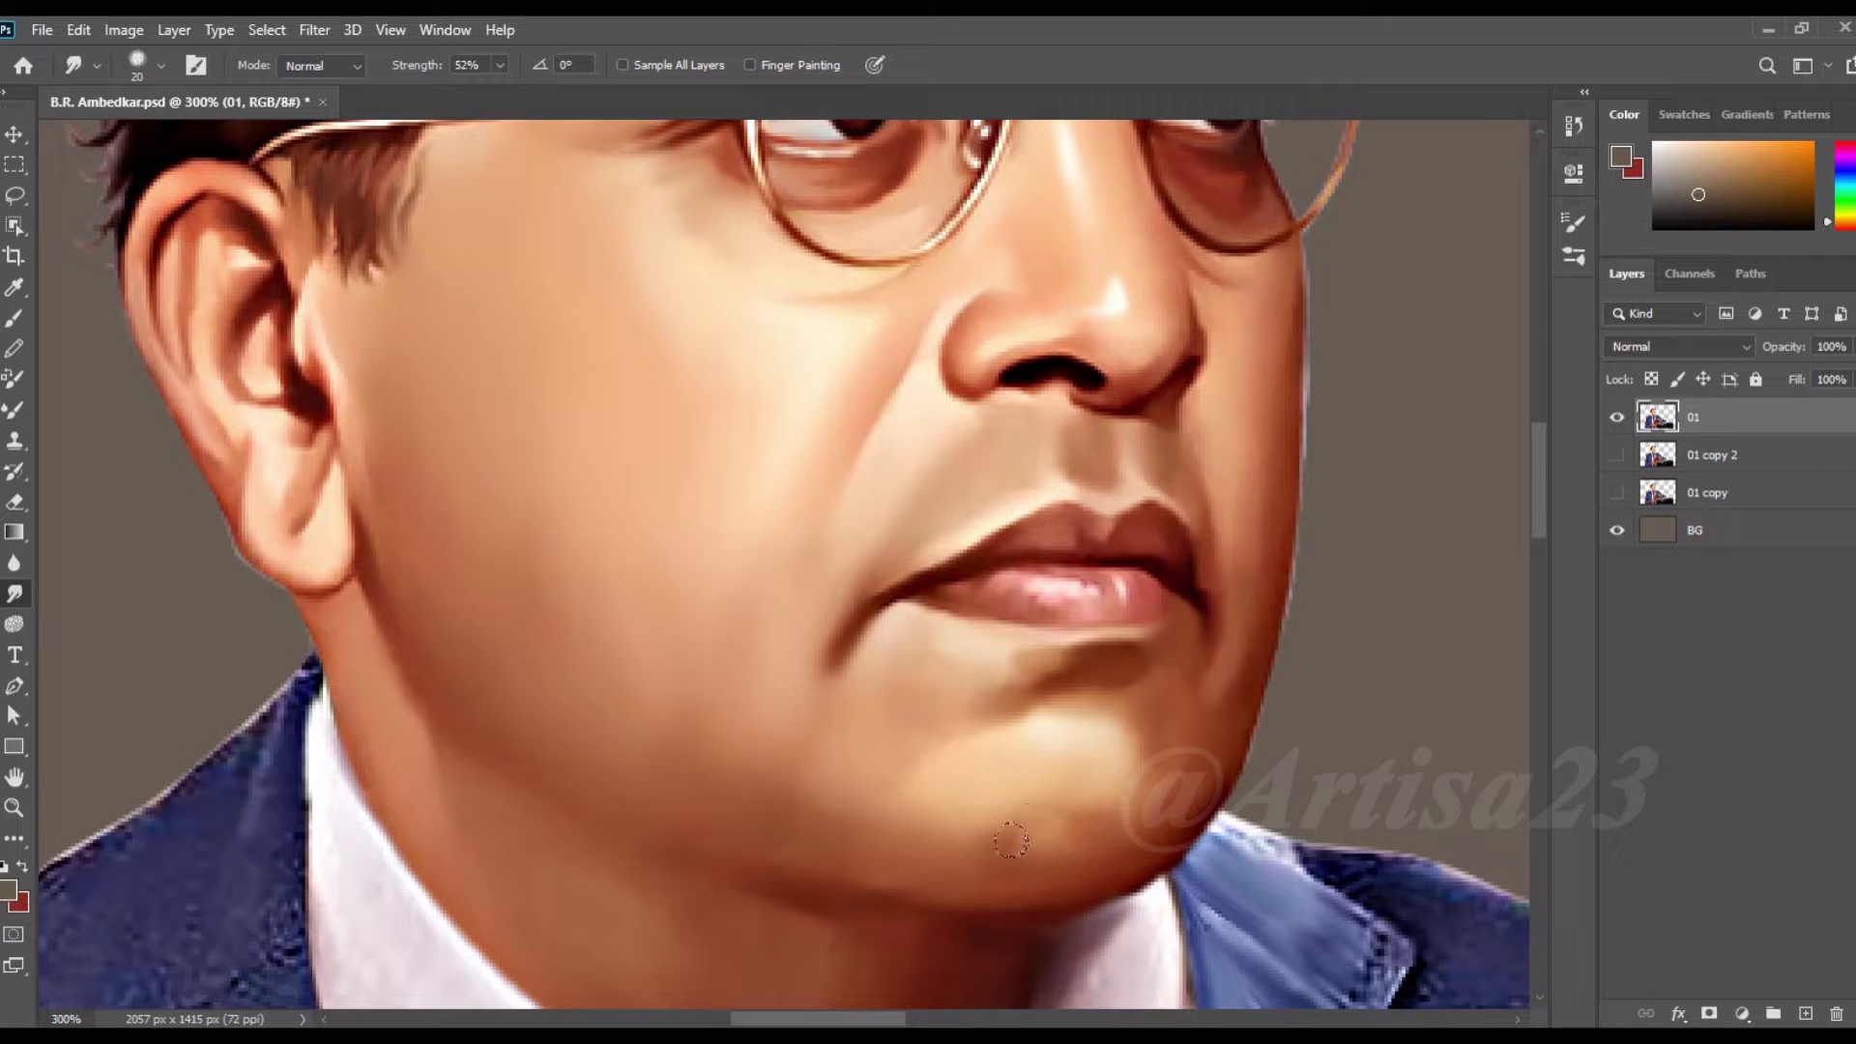
{"action": "mouse_move", "coordinate": [1212, 764]}
{"action": "left_mouse_down"}
{"action": "mouse_move", "coordinate": [783, 888]}
{"action": "mouse_move", "coordinate": [524, 814]}
{"action": "left_mouse_up"}
{"action": "key", "text": "bracketright"}
{"action": "key", "text": "bracketright"}
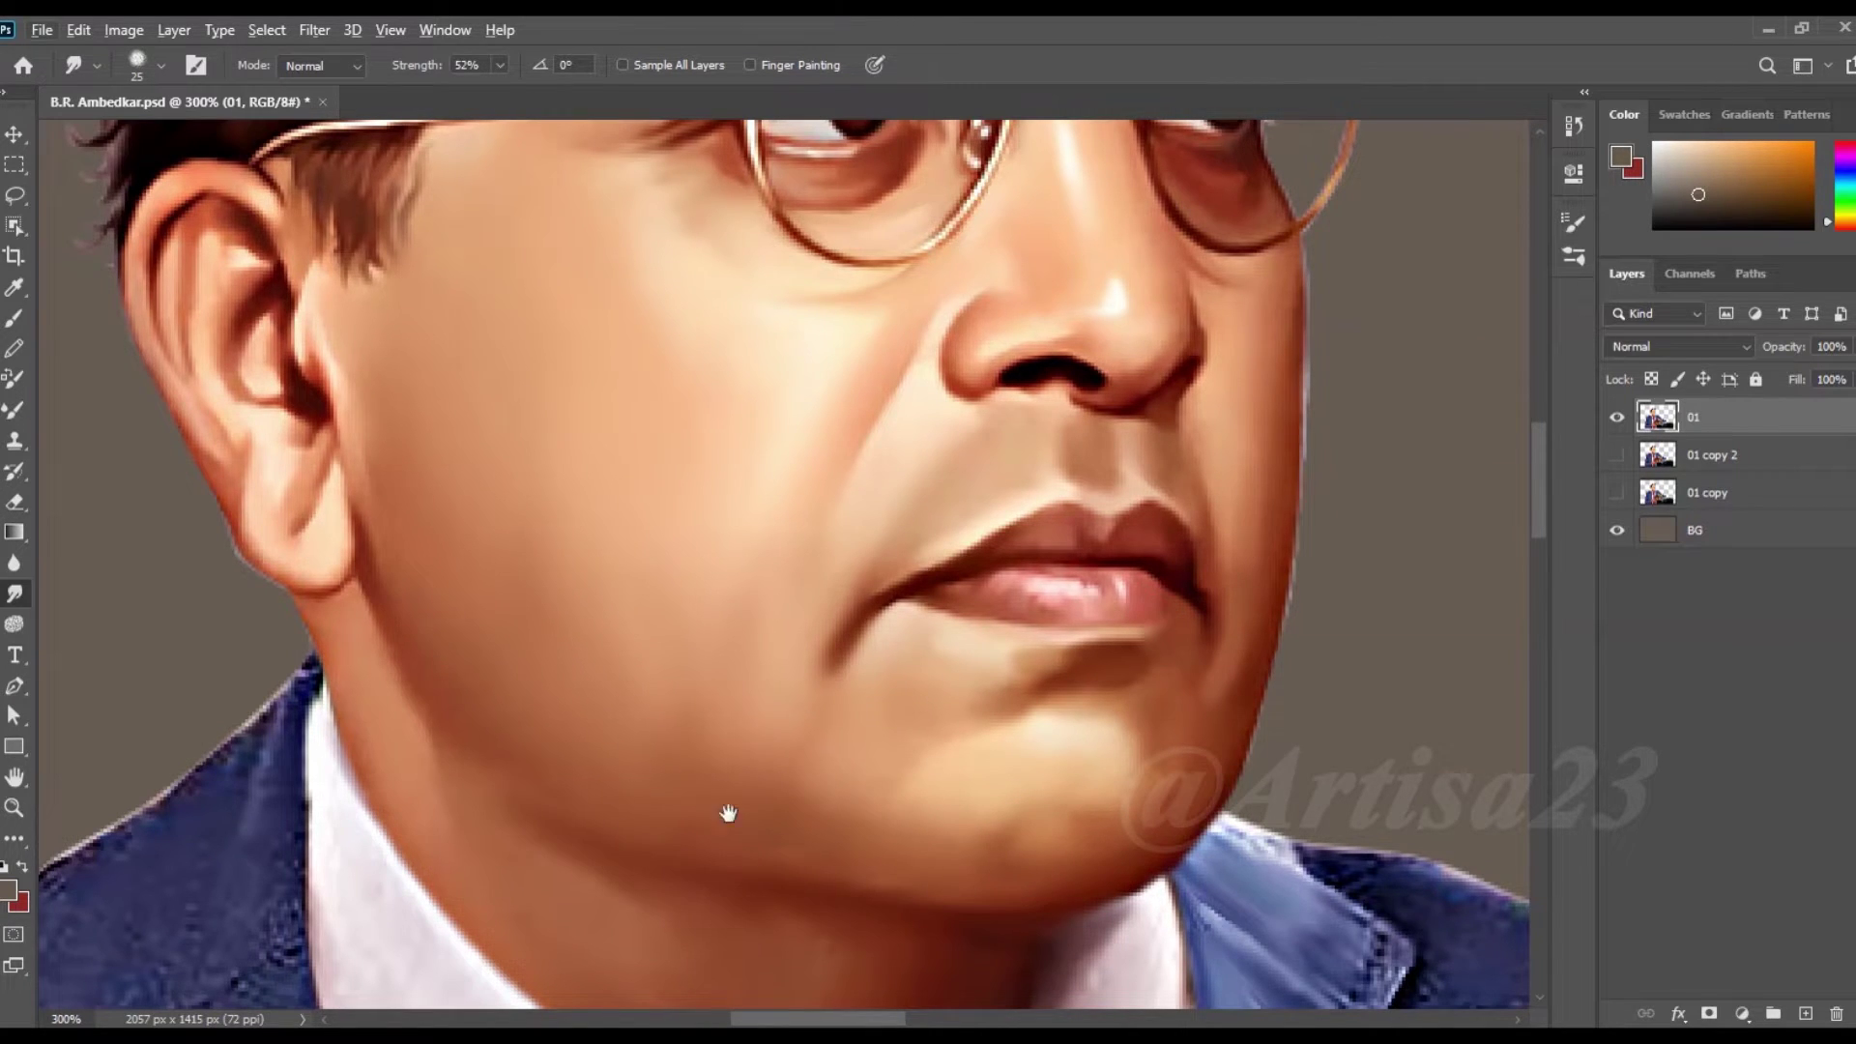
- Smudge the neck shading under the chin and down toward the collar
{"action": "left_click_drag", "start_coordinate": [746, 833], "coordinate": [745, 563]}
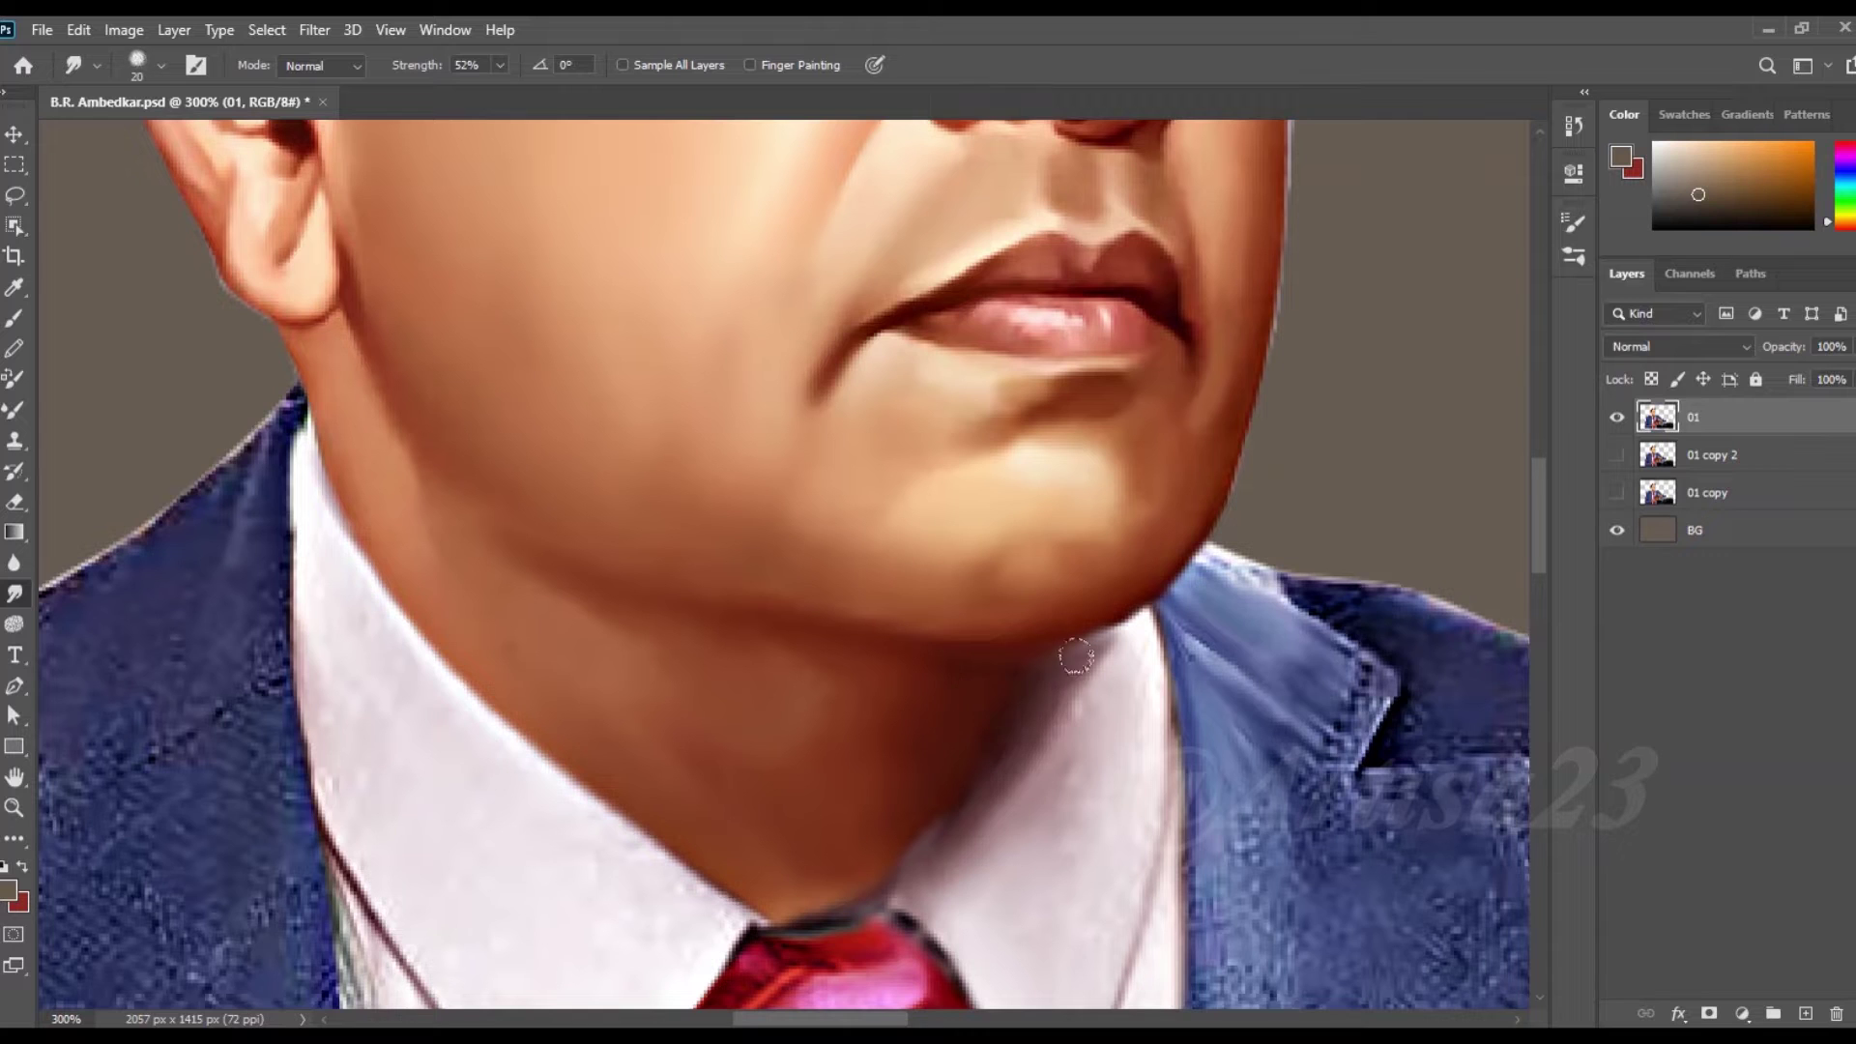
{"action": "left_click_drag", "start_coordinate": [1053, 671], "coordinate": [975, 771]}
{"action": "mouse_move", "coordinate": [952, 696]}
{"action": "left_mouse_down"}
{"action": "mouse_move", "coordinate": [825, 692]}
{"action": "mouse_move", "coordinate": [780, 652]}
{"action": "left_mouse_up"}
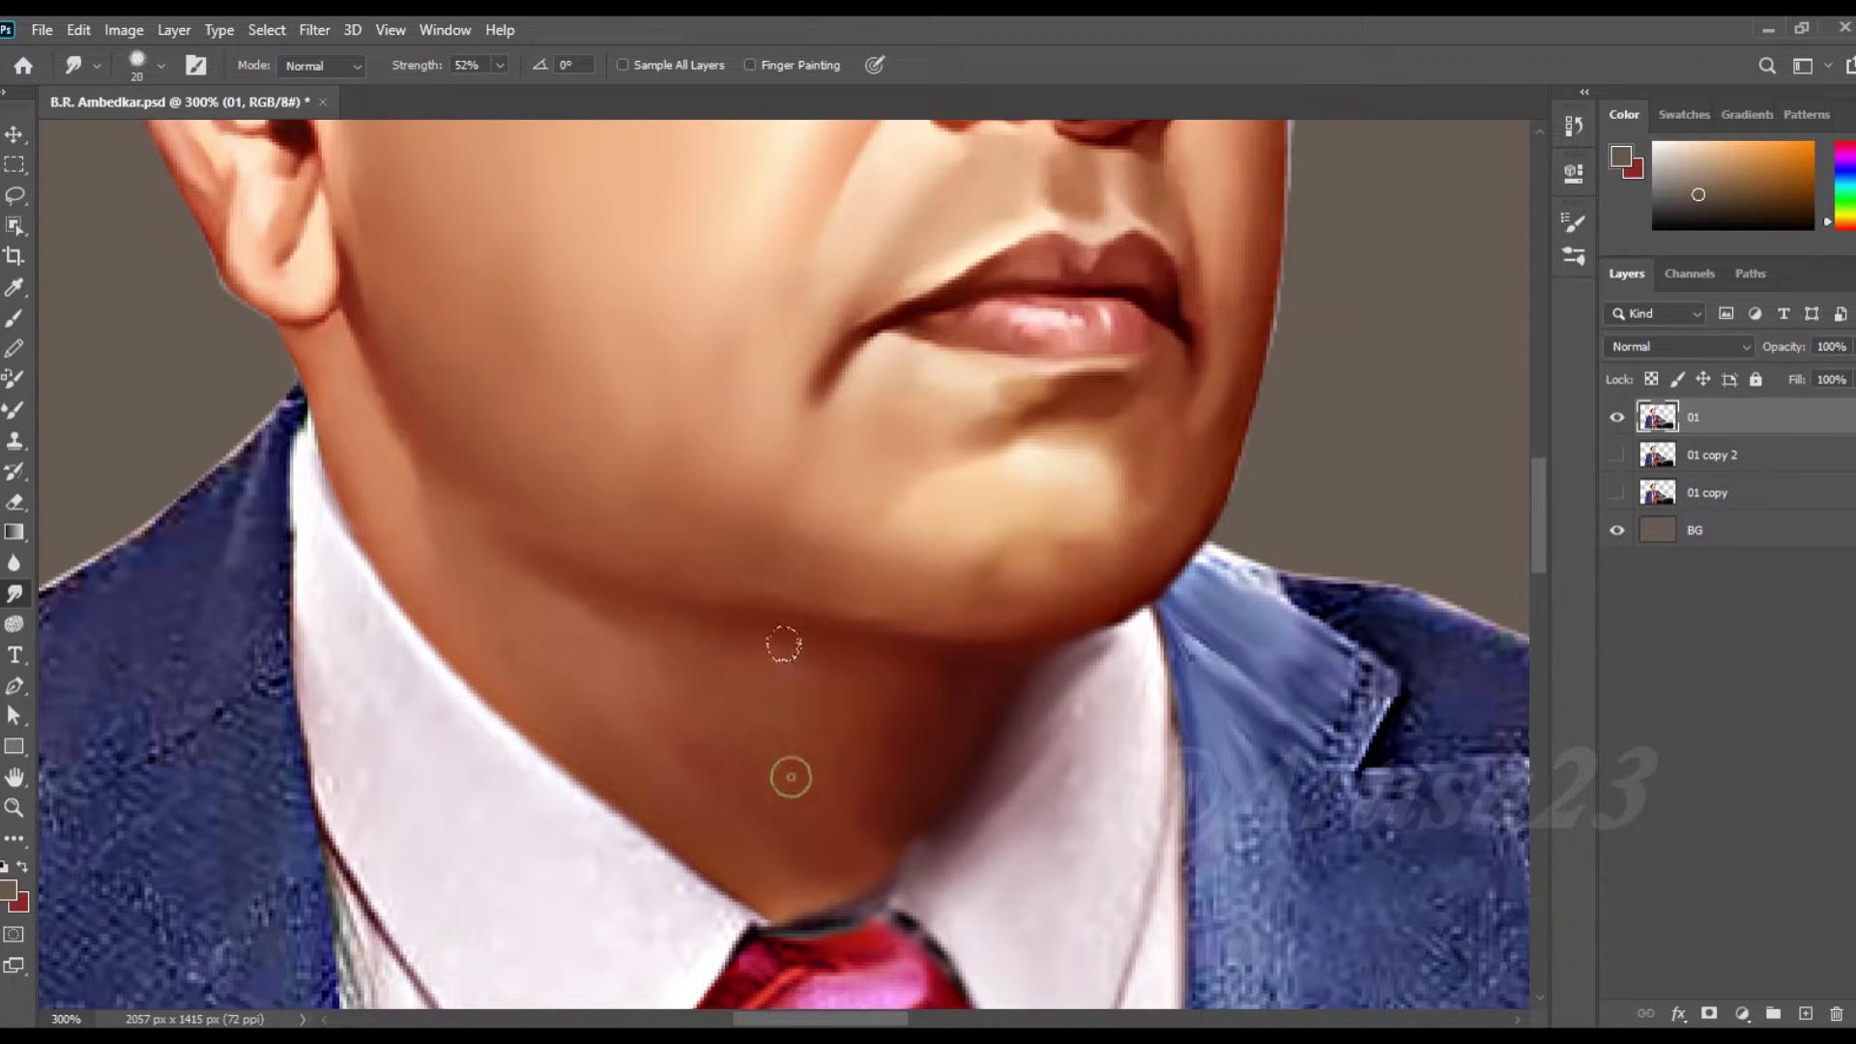
{"action": "key", "text": "bracketleft"}
{"action": "key", "text": "bracketright"}
{"action": "left_click_drag", "start_coordinate": [634, 650], "coordinate": [778, 658]}
{"action": "key", "text": "bracketleft"}
{"action": "mouse_move", "coordinate": [899, 694]}
{"action": "left_mouse_down"}
{"action": "mouse_move", "coordinate": [870, 841]}
{"action": "mouse_move", "coordinate": [783, 880]}
{"action": "left_mouse_up"}
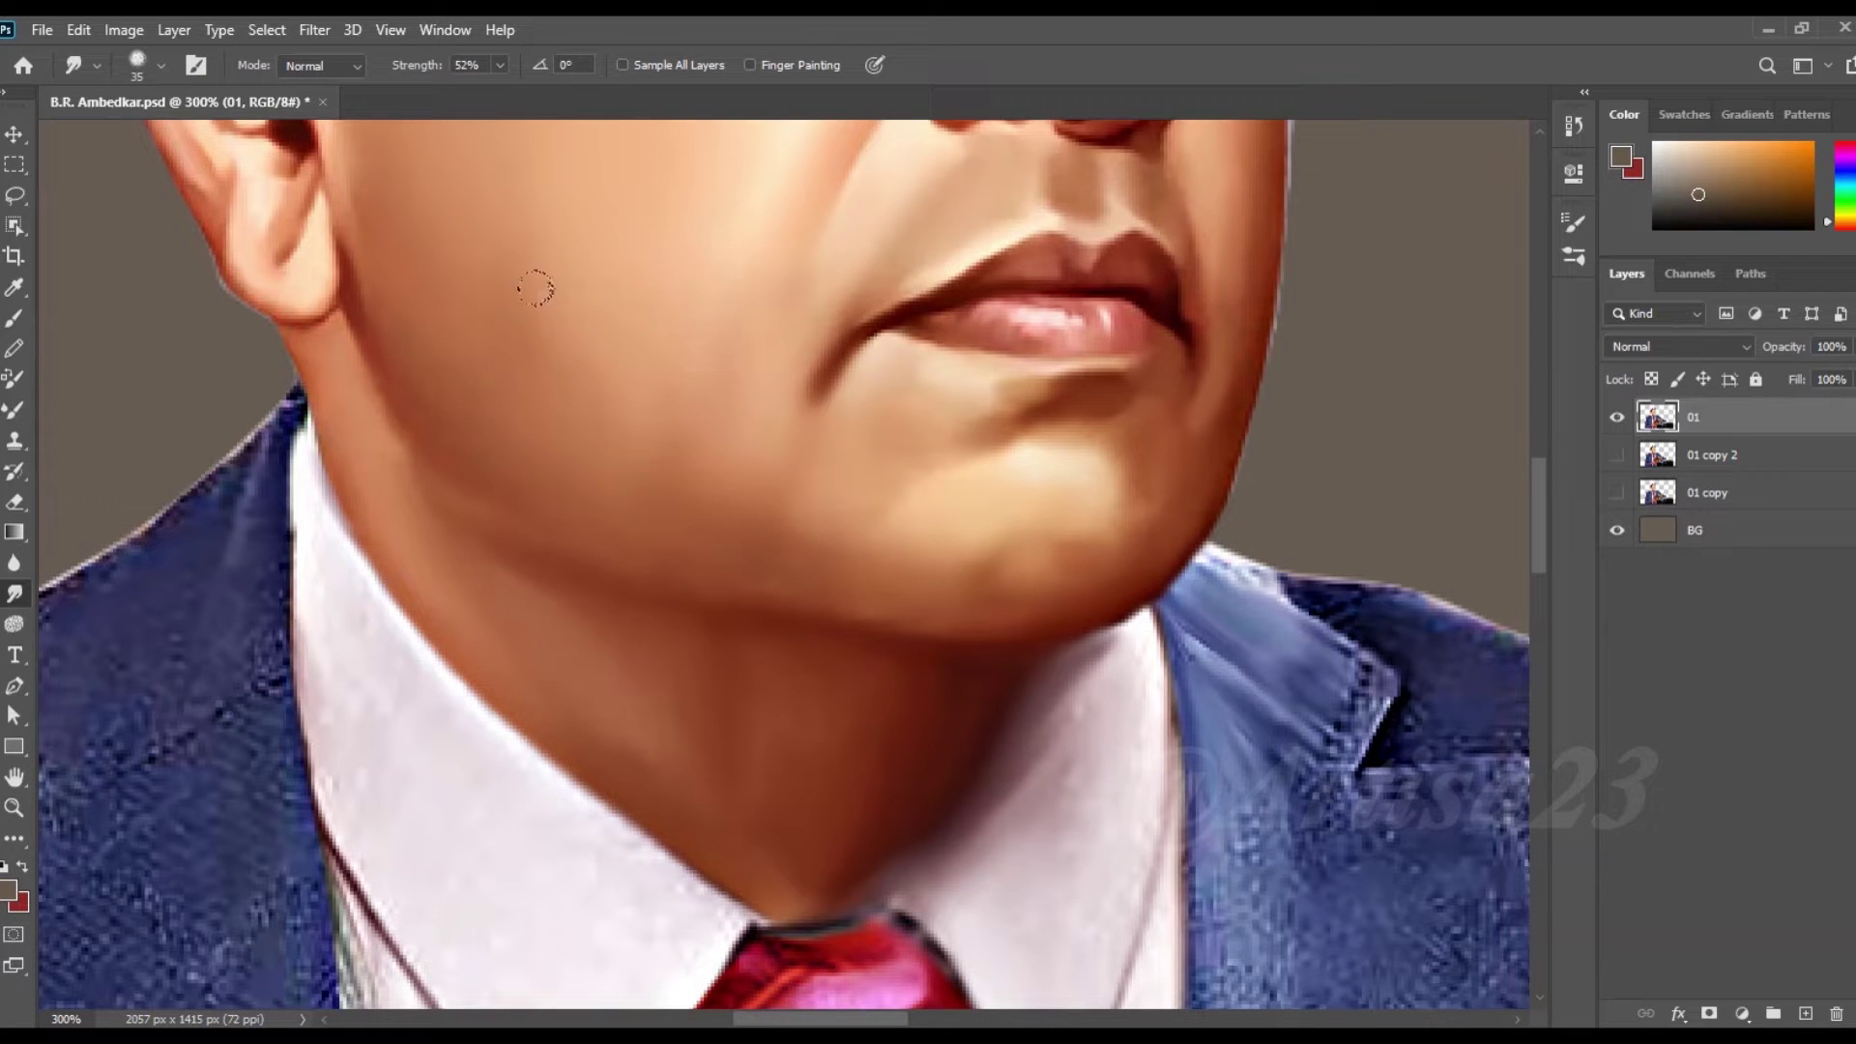
- Reshape the temple hair into cleaner strands and smooth the ear's rim and folds
{"action": "scroll", "coordinate": [538, 292], "scroll_direction": "up", "scroll_amount": 3}
{"action": "scroll", "coordinate": [456, 323], "scroll_direction": "up", "scroll_amount": 3}
{"action": "scroll", "coordinate": [462, 288], "scroll_direction": "up", "scroll_amount": 1, "text": "alt"}
{"action": "mouse_move", "coordinate": [516, 196]}
{"action": "left_mouse_down"}
{"action": "mouse_move", "coordinate": [479, 256]}
{"action": "mouse_move", "coordinate": [506, 280]}
{"action": "left_mouse_up"}
{"action": "left_click_drag", "start_coordinate": [300, 356], "coordinate": [392, 416]}
{"action": "mouse_move", "coordinate": [363, 489]}
{"action": "left_mouse_down"}
{"action": "mouse_move", "coordinate": [319, 373]}
{"action": "mouse_move", "coordinate": [348, 455]}
{"action": "left_mouse_up"}
{"action": "key", "text": "bracketright"}
{"action": "key", "text": "bracketright"}
{"action": "scroll", "coordinate": [656, 487], "scroll_direction": "down", "scroll_amount": 3}
{"action": "scroll", "coordinate": [642, 323], "scroll_direction": "up", "scroll_amount": 4}
- Zoom in on the eyes and blend the eyebrow hairs up into the forehead
{"action": "mouse_move", "coordinate": [1276, 387]}
{"action": "left_mouse_down"}
{"action": "mouse_move", "coordinate": [1238, 428]}
{"action": "mouse_move", "coordinate": [1165, 406]}
{"action": "left_mouse_up"}
{"action": "key", "text": "bracketleft"}
{"action": "key", "text": "bracketleft"}
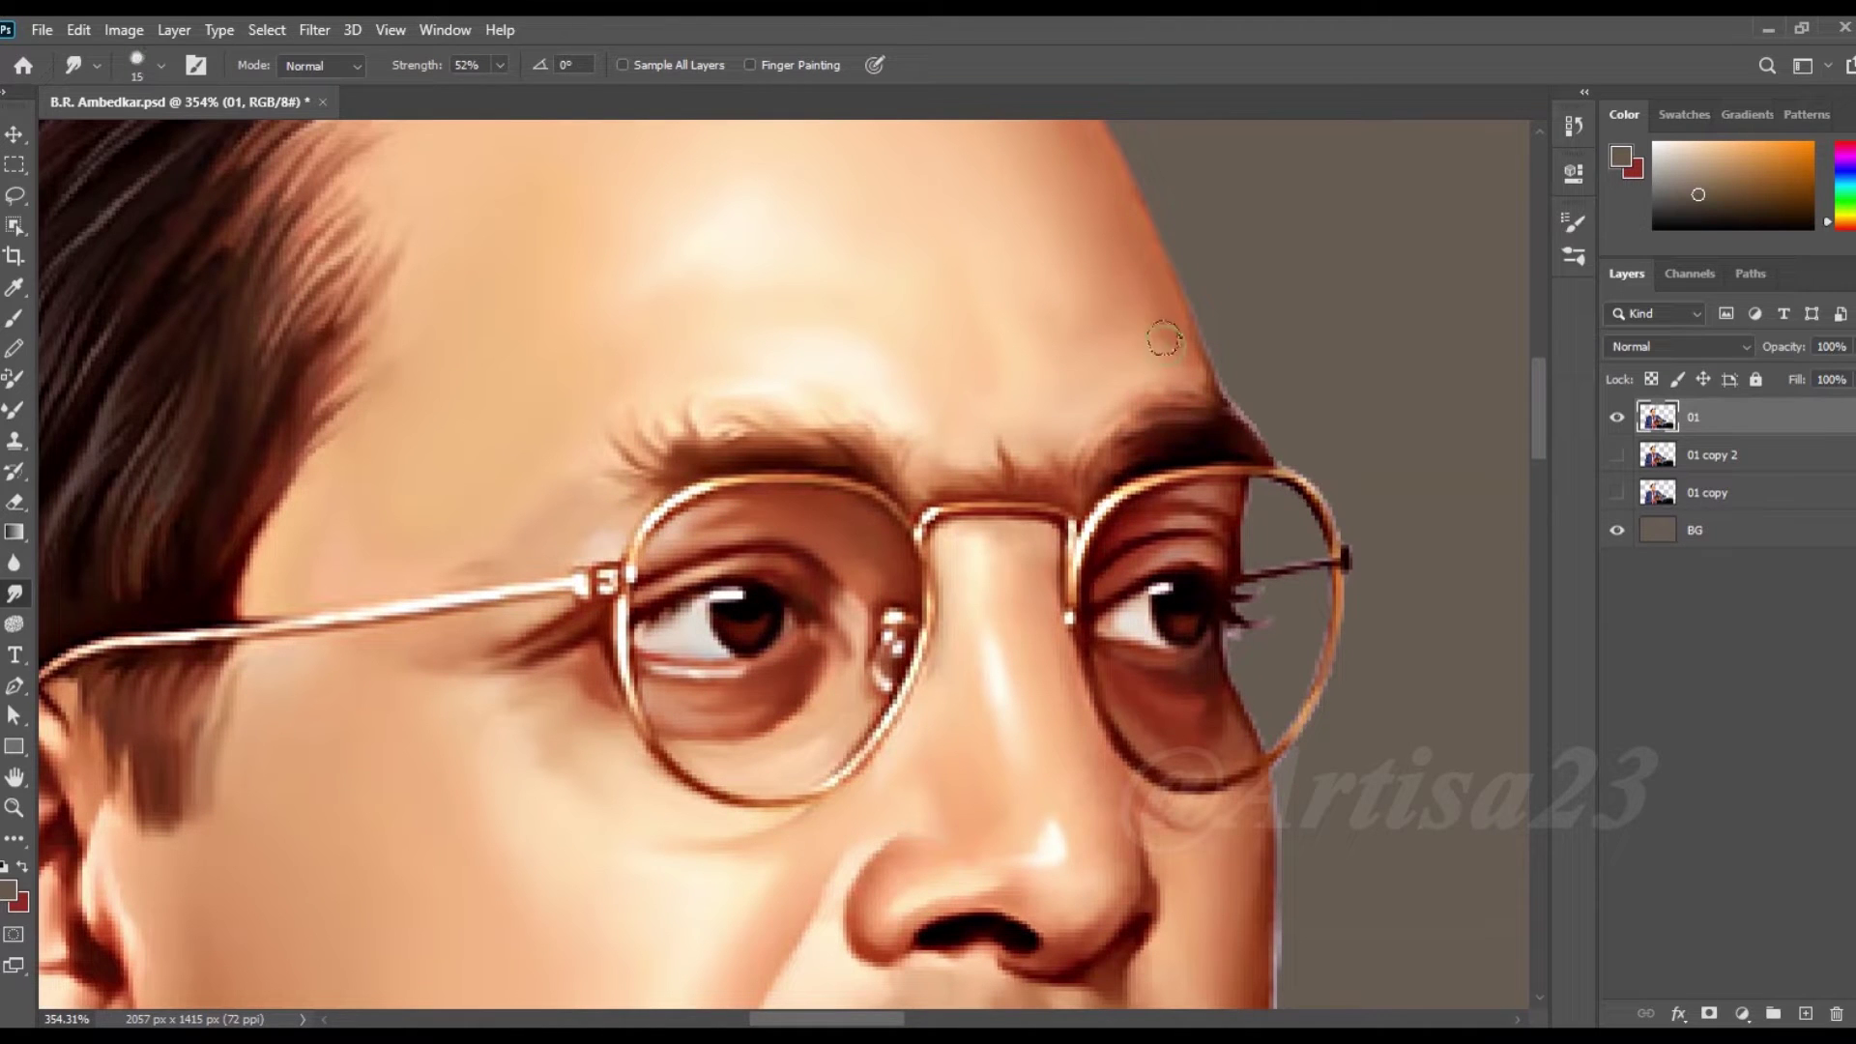
{"action": "left_click_drag", "start_coordinate": [1061, 465], "coordinate": [1007, 437]}
{"action": "key", "text": "bracketright"}
{"action": "scroll", "coordinate": [997, 615], "scroll_direction": "down", "scroll_amount": 2}
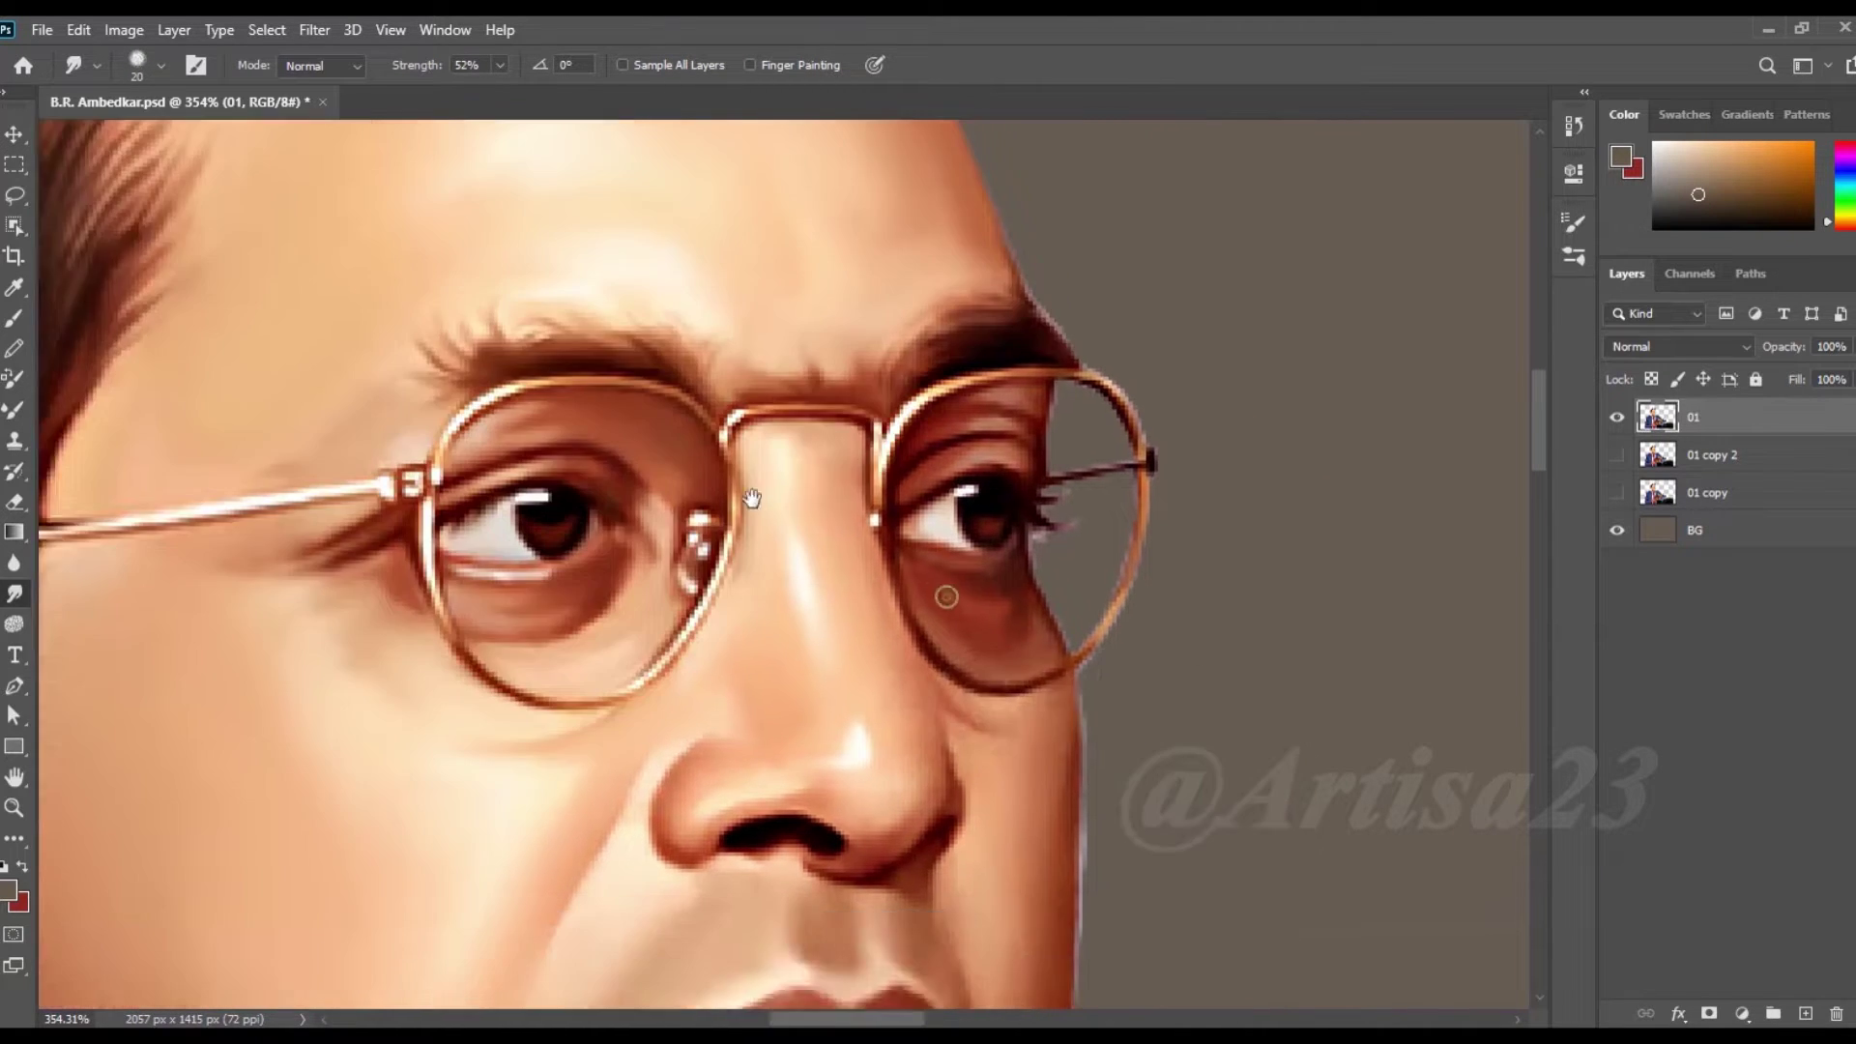
{"action": "scroll", "coordinate": [971, 384], "scroll_direction": "up", "scroll_amount": 4}
{"action": "scroll", "coordinate": [1002, 376], "scroll_direction": "down", "scroll_amount": 3}
{"action": "scroll", "coordinate": [1002, 376], "scroll_direction": "up", "scroll_amount": 3}
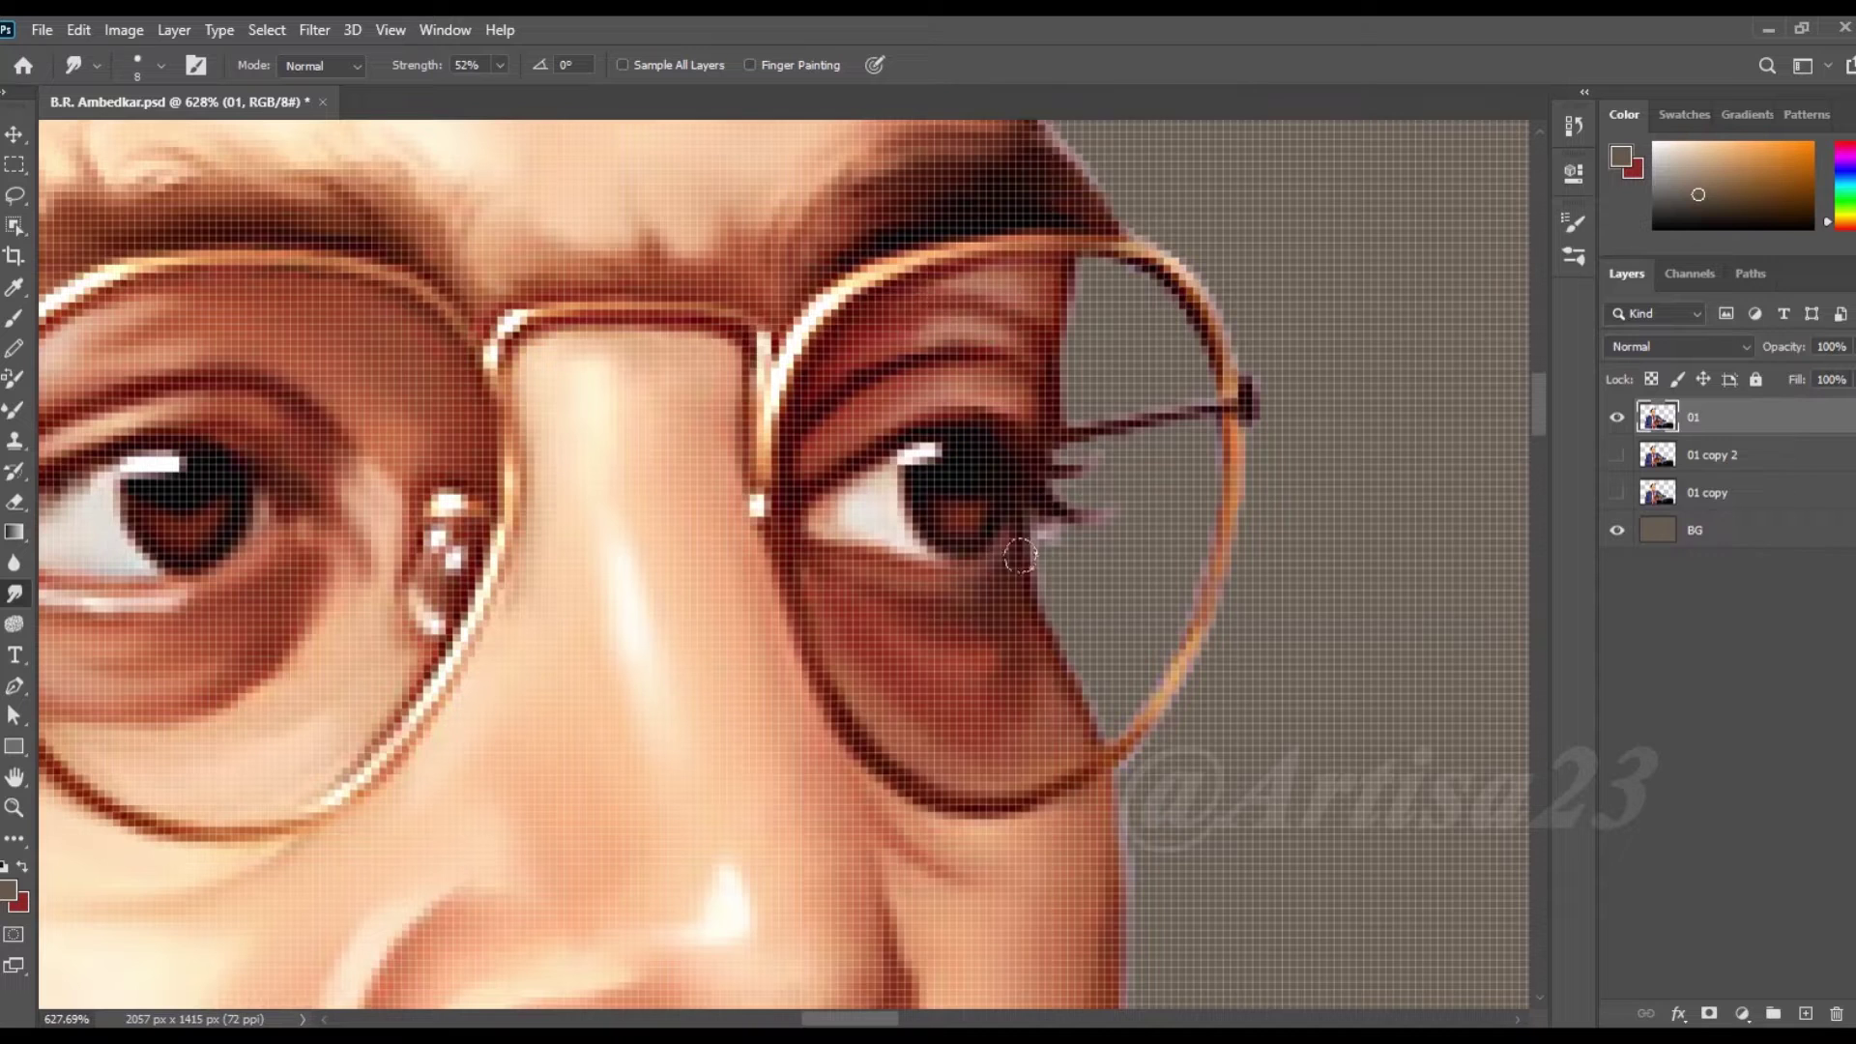
{"action": "key", "text": "bracketright"}
{"action": "scroll", "coordinate": [1002, 707], "scroll_direction": "down", "scroll_amount": 2}
{"action": "scroll", "coordinate": [737, 543], "scroll_direction": "up", "scroll_amount": 2}
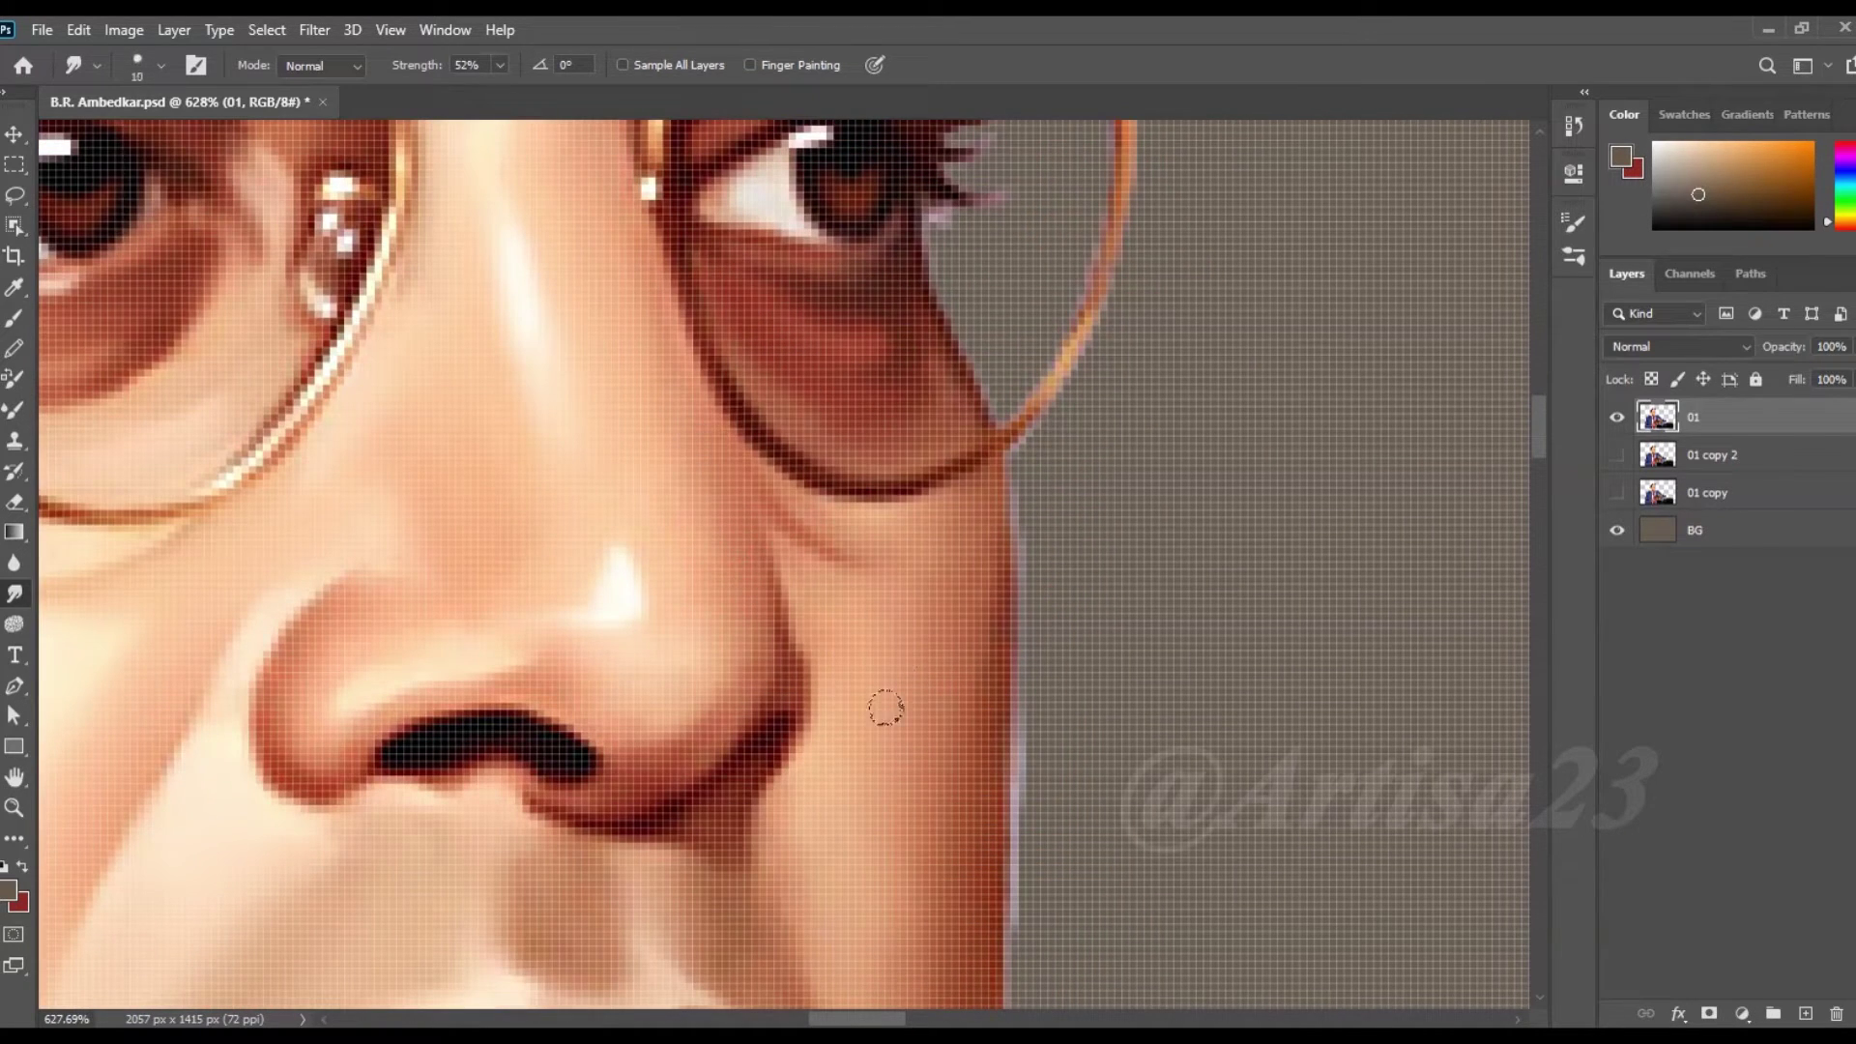
- Smudge the lower-lip highlight and mouth corner smooth
{"action": "left_click_drag", "start_coordinate": [964, 828], "coordinate": [969, 546]}
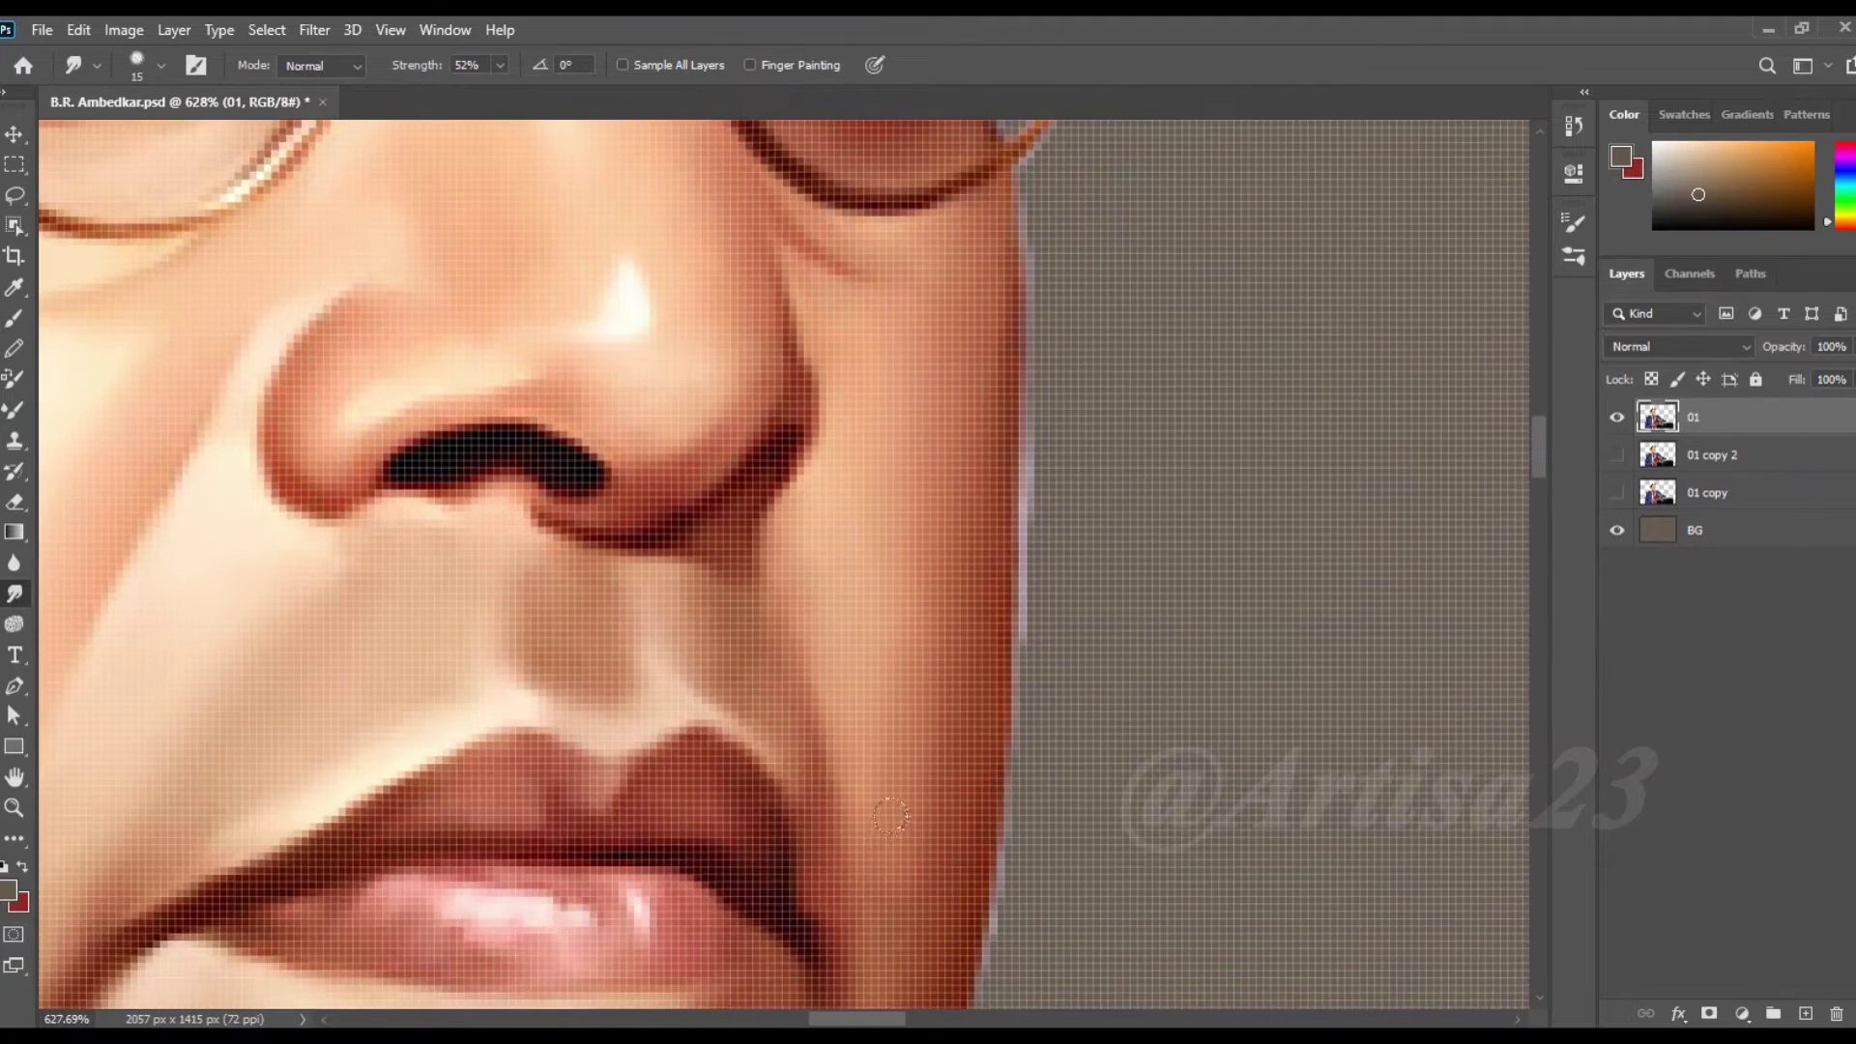
{"action": "scroll", "coordinate": [889, 816], "scroll_direction": "down", "scroll_amount": 3}
{"action": "scroll", "coordinate": [662, 686], "scroll_direction": "up", "scroll_amount": 3}
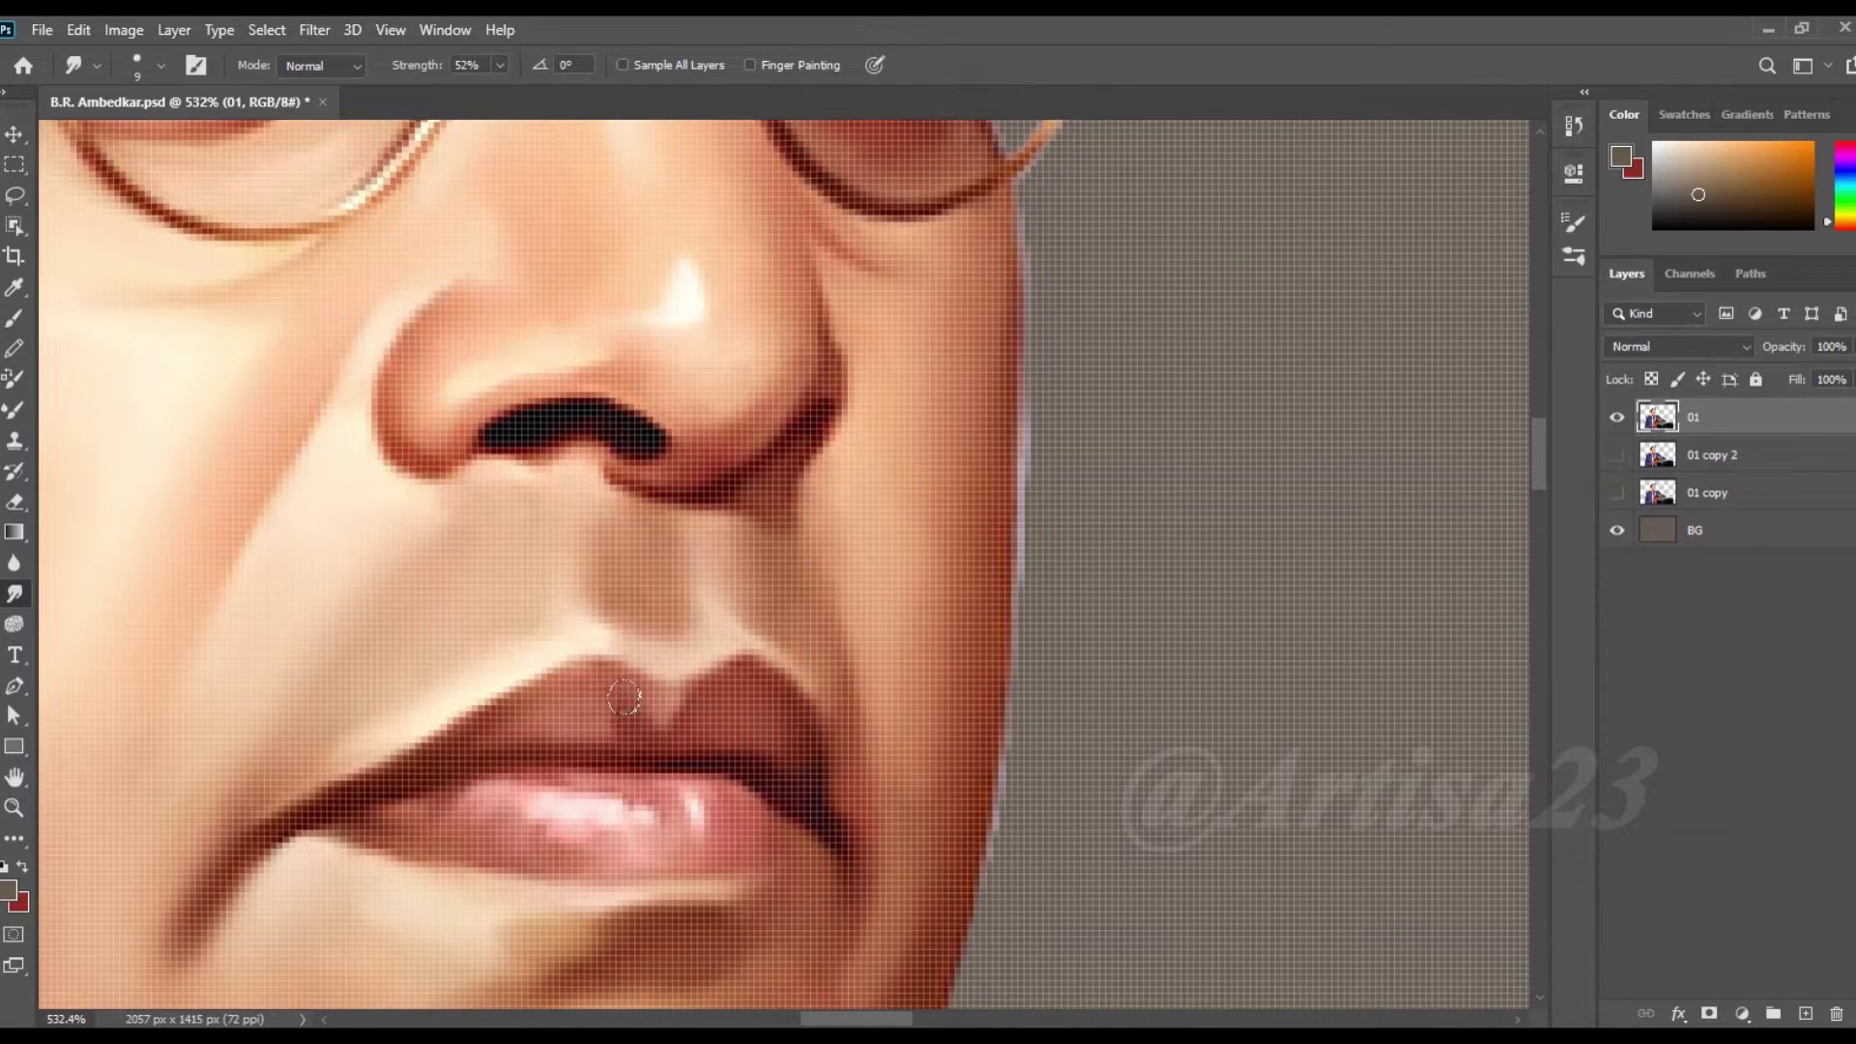
{"action": "left_click_drag", "start_coordinate": [712, 800], "coordinate": [395, 814]}
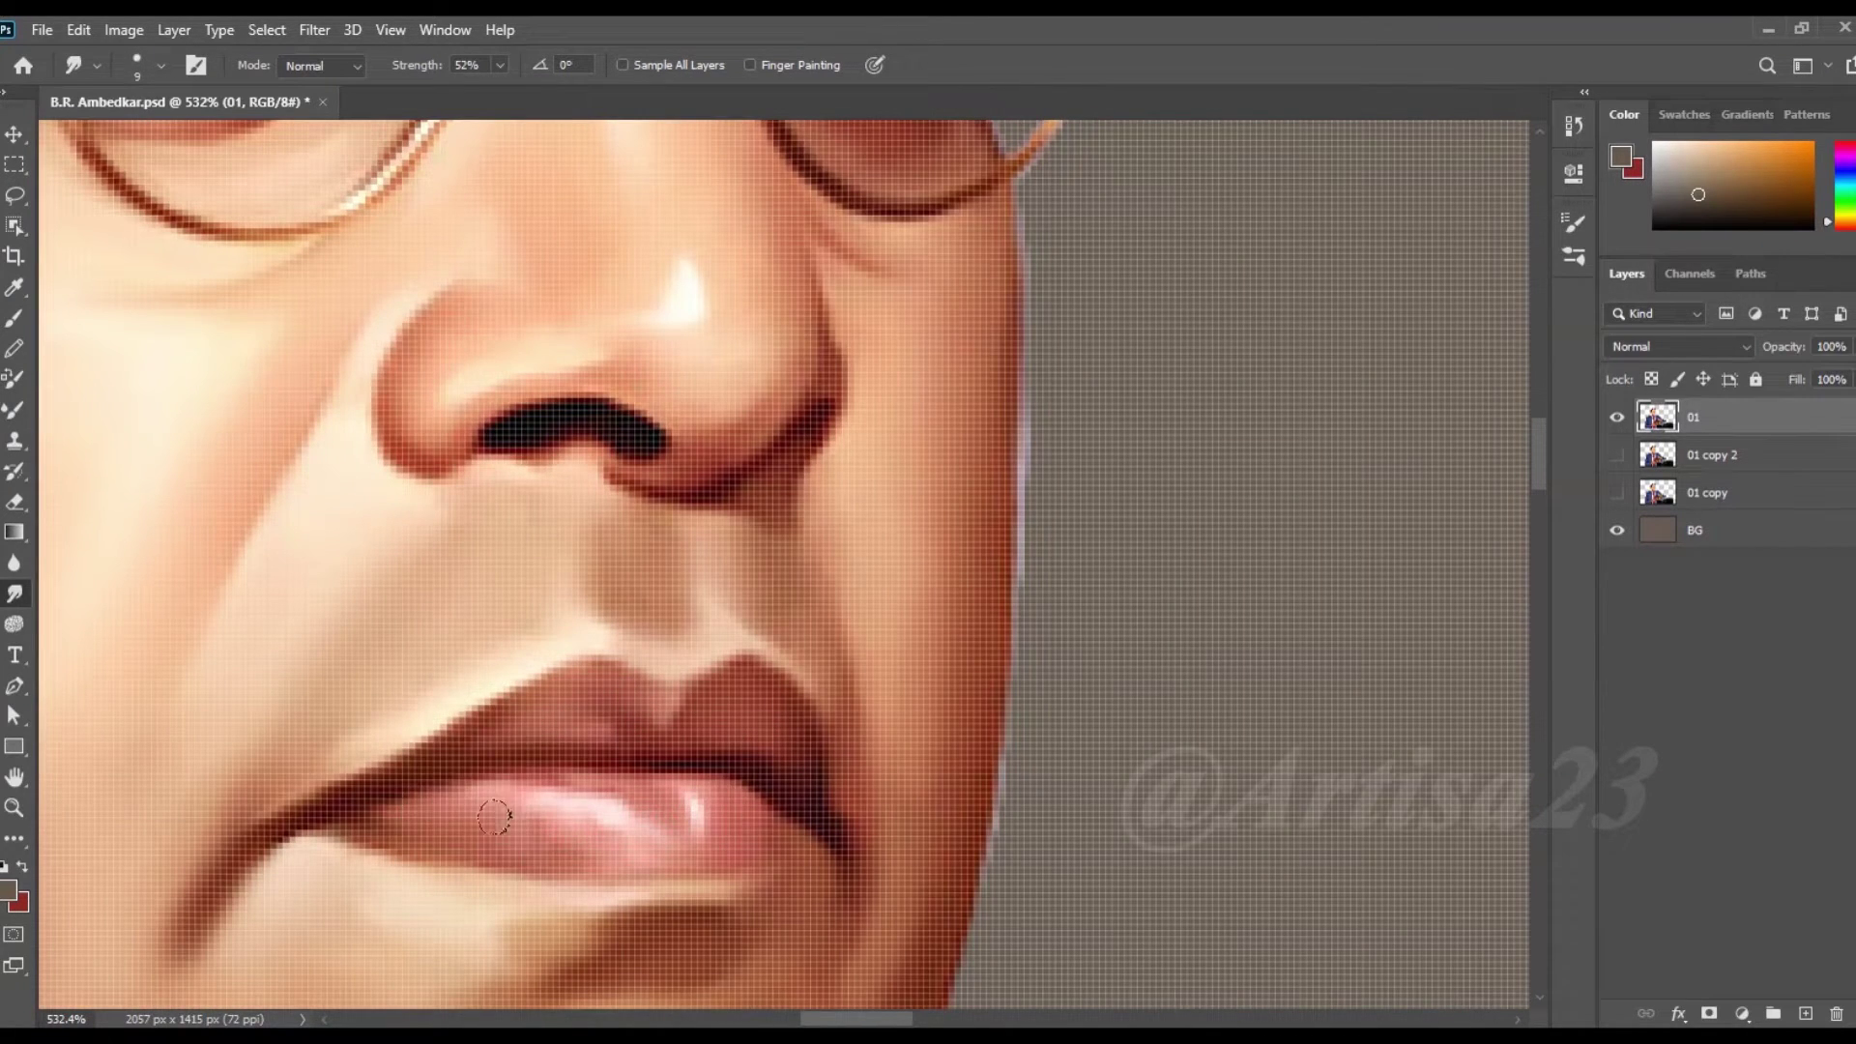
{"action": "scroll", "coordinate": [595, 837], "scroll_direction": "down", "scroll_amount": 5}
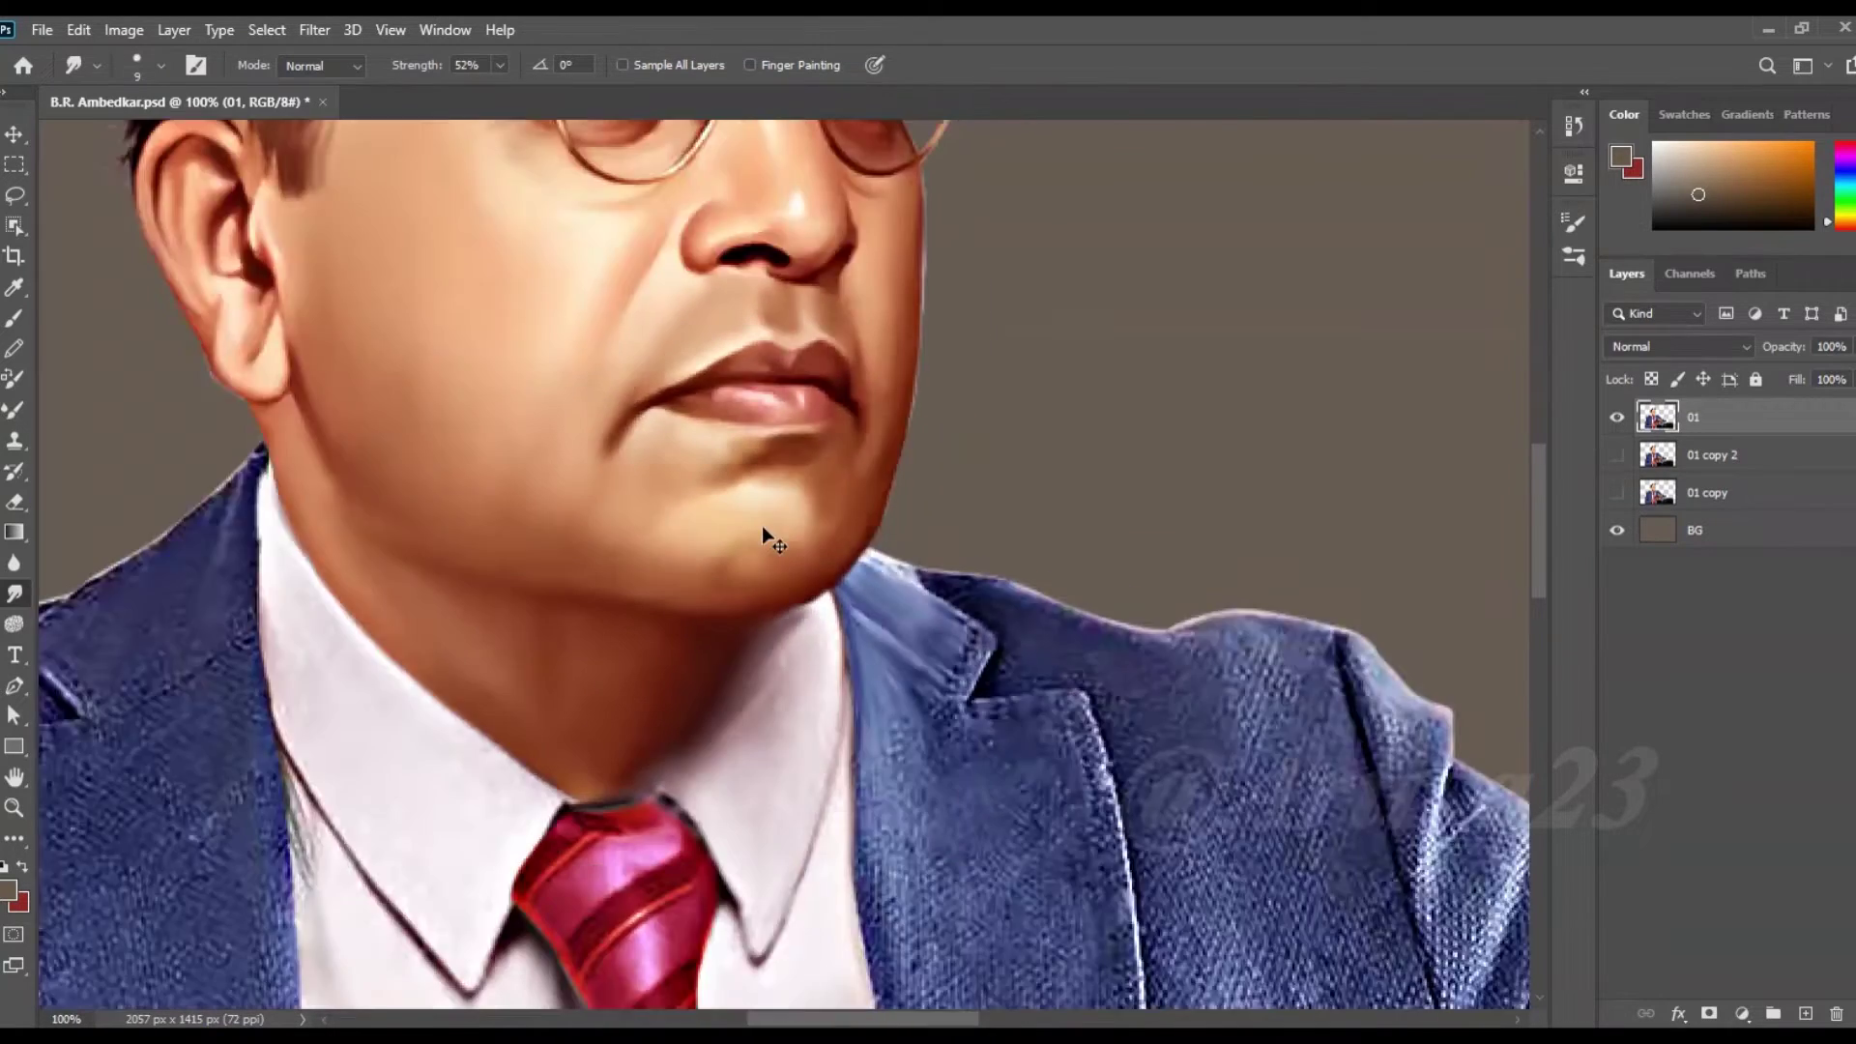
- Smudge away the greenish fringe along the left collar edge
{"action": "scroll", "coordinate": [762, 525], "scroll_direction": "down", "scroll_amount": 2}
{"action": "scroll", "coordinate": [790, 651], "scroll_direction": "up", "scroll_amount": 3}
{"action": "key", "text": "bracketleft"}
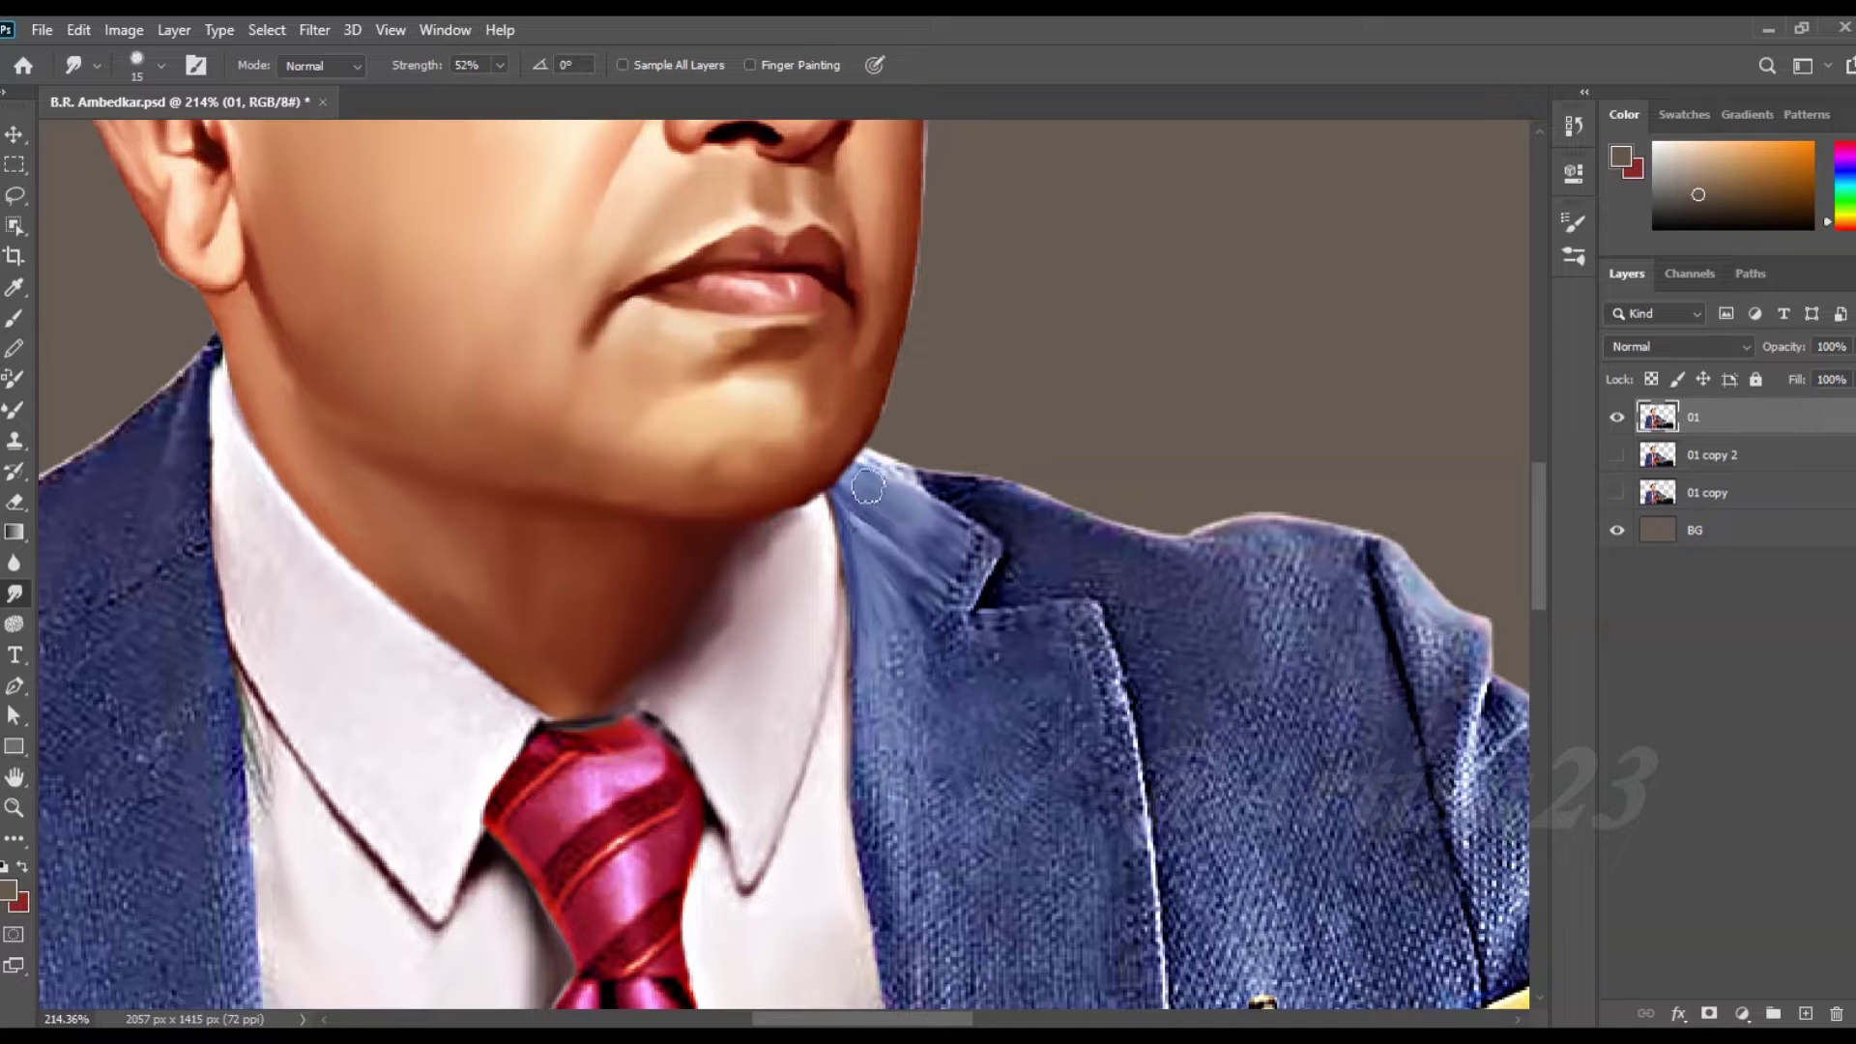
{"action": "key", "text": "bracketright"}
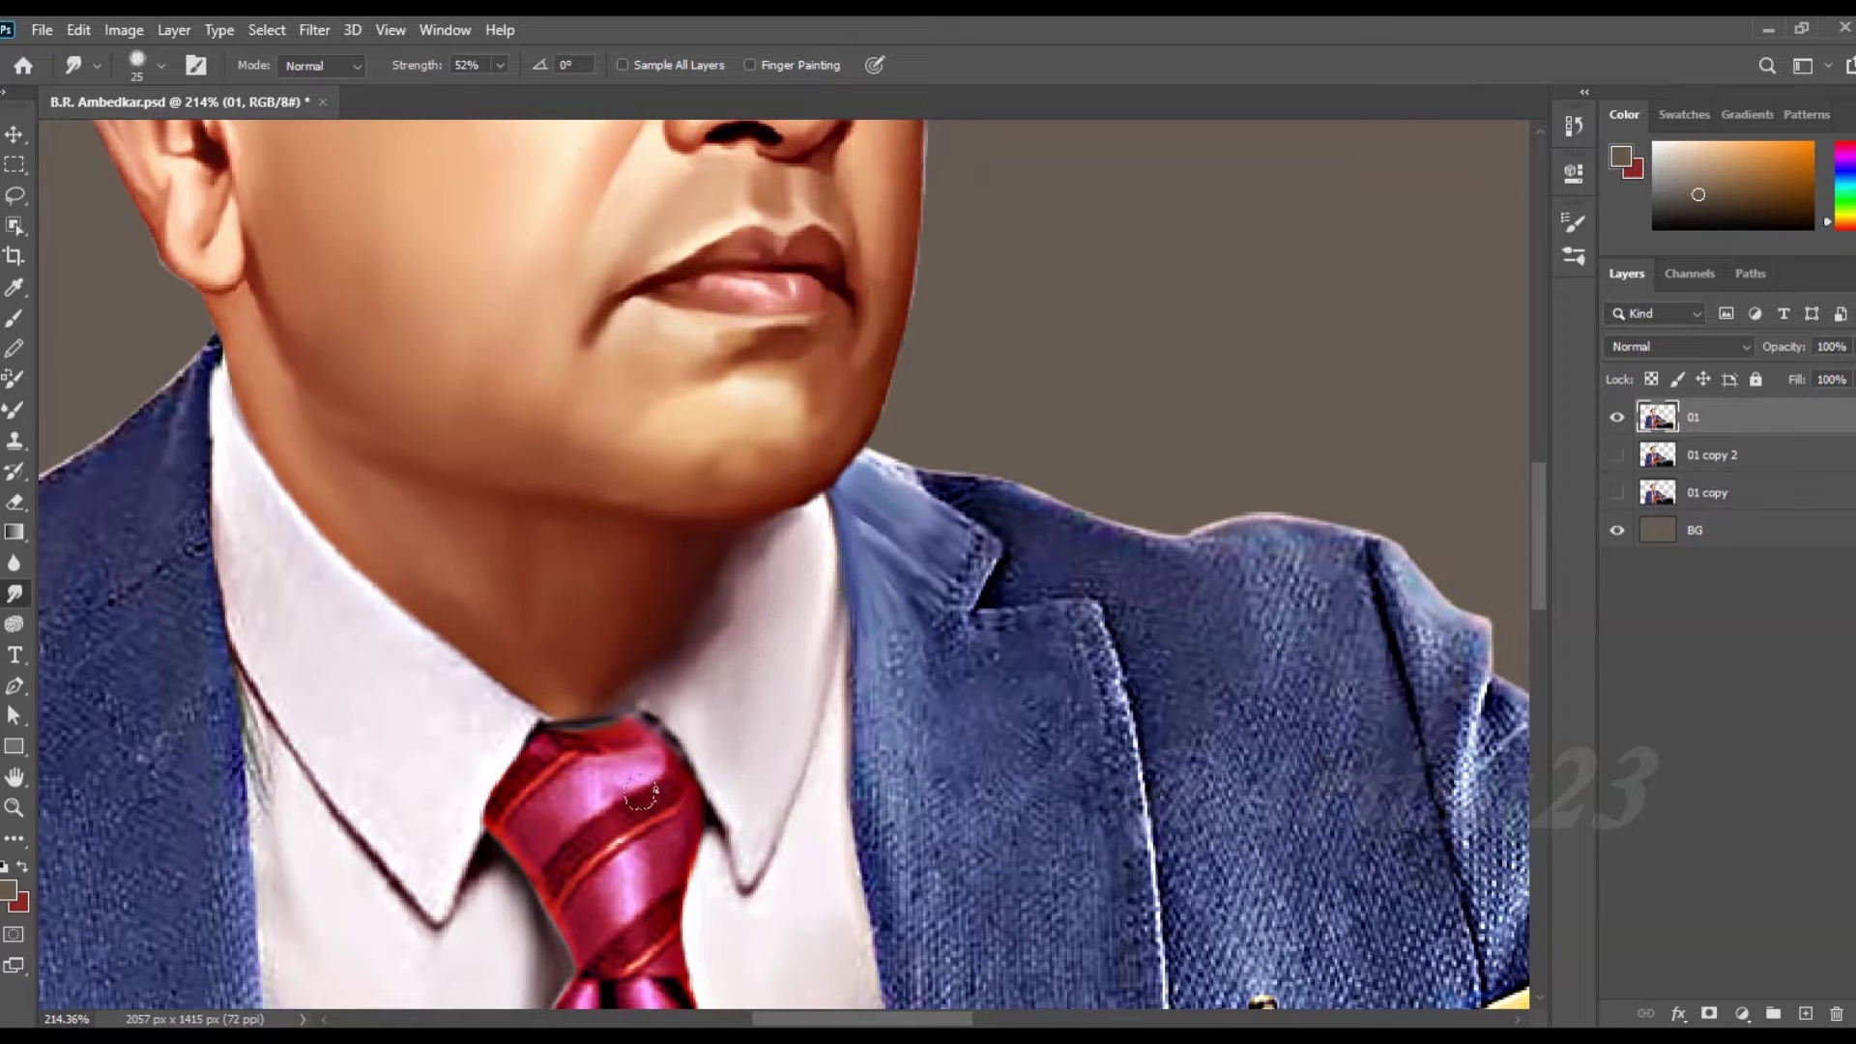
{"action": "key", "text": "bracketleft"}
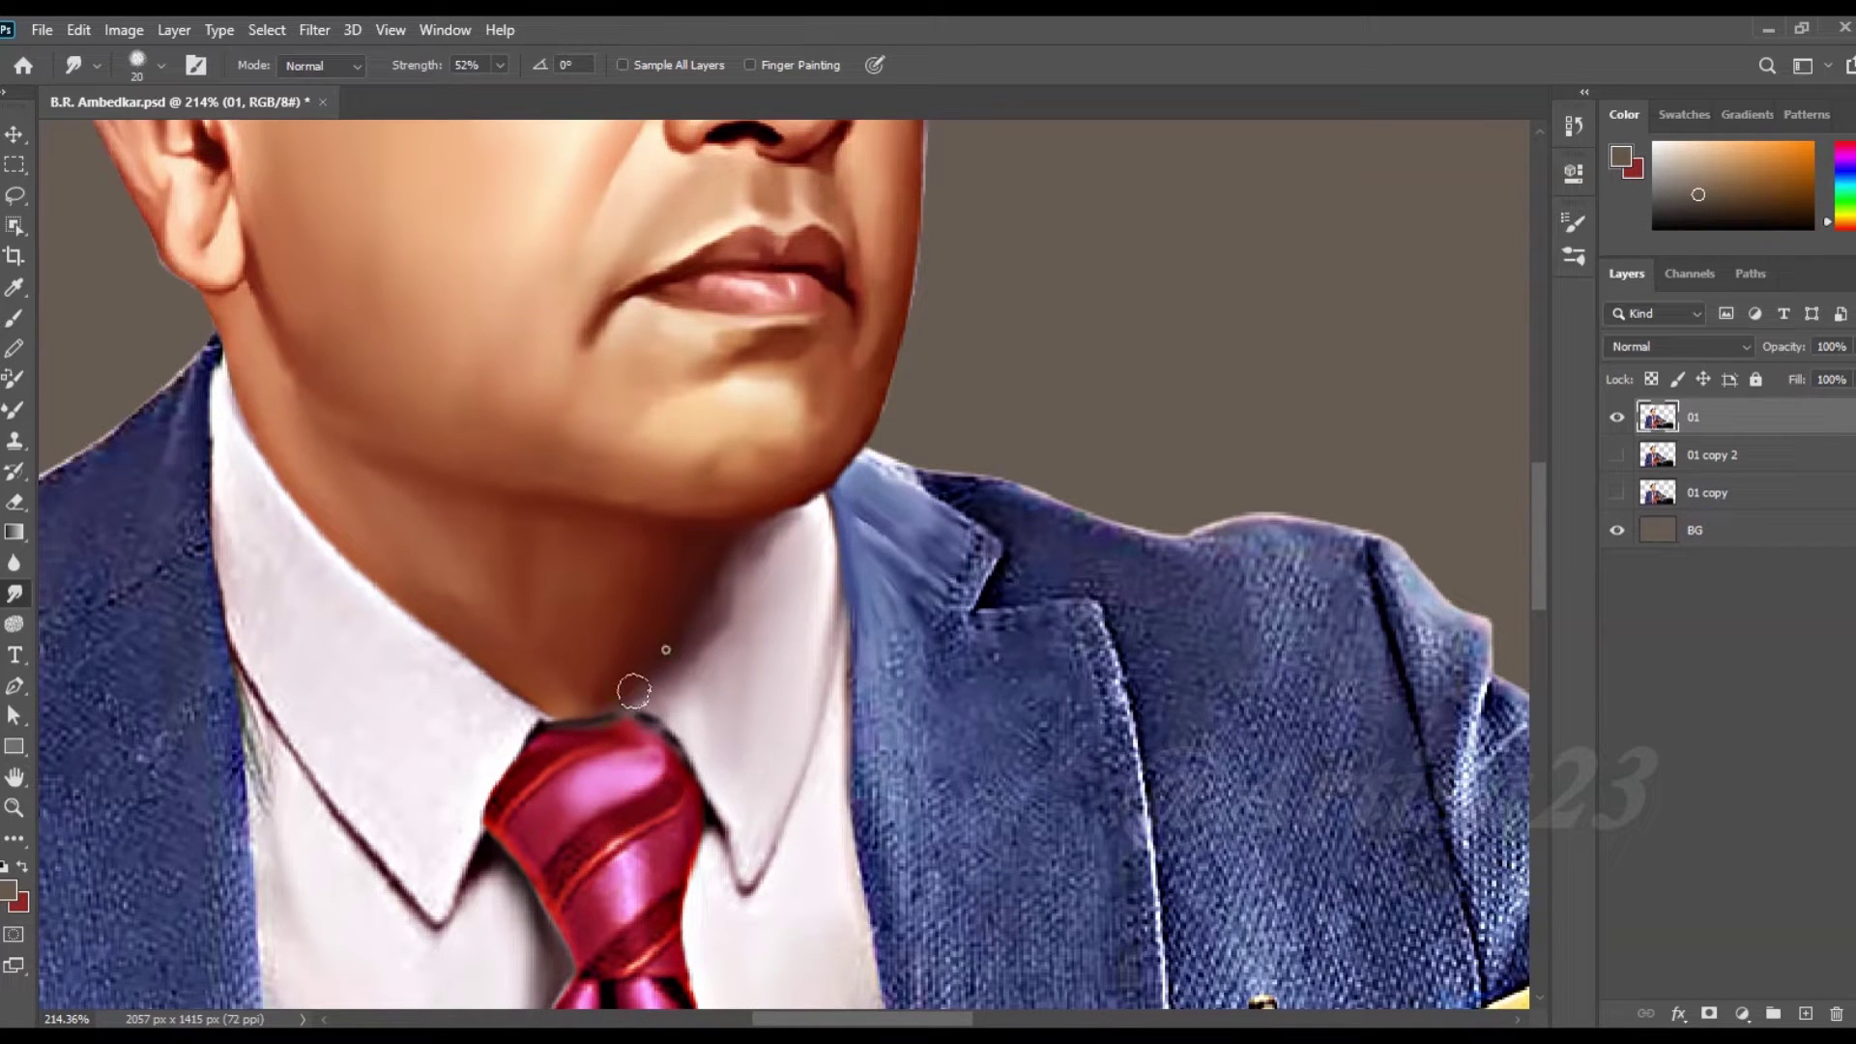
{"action": "key", "text": "bracketright"}
{"action": "key", "text": "bracketright"}
{"action": "key", "text": "bracketright"}
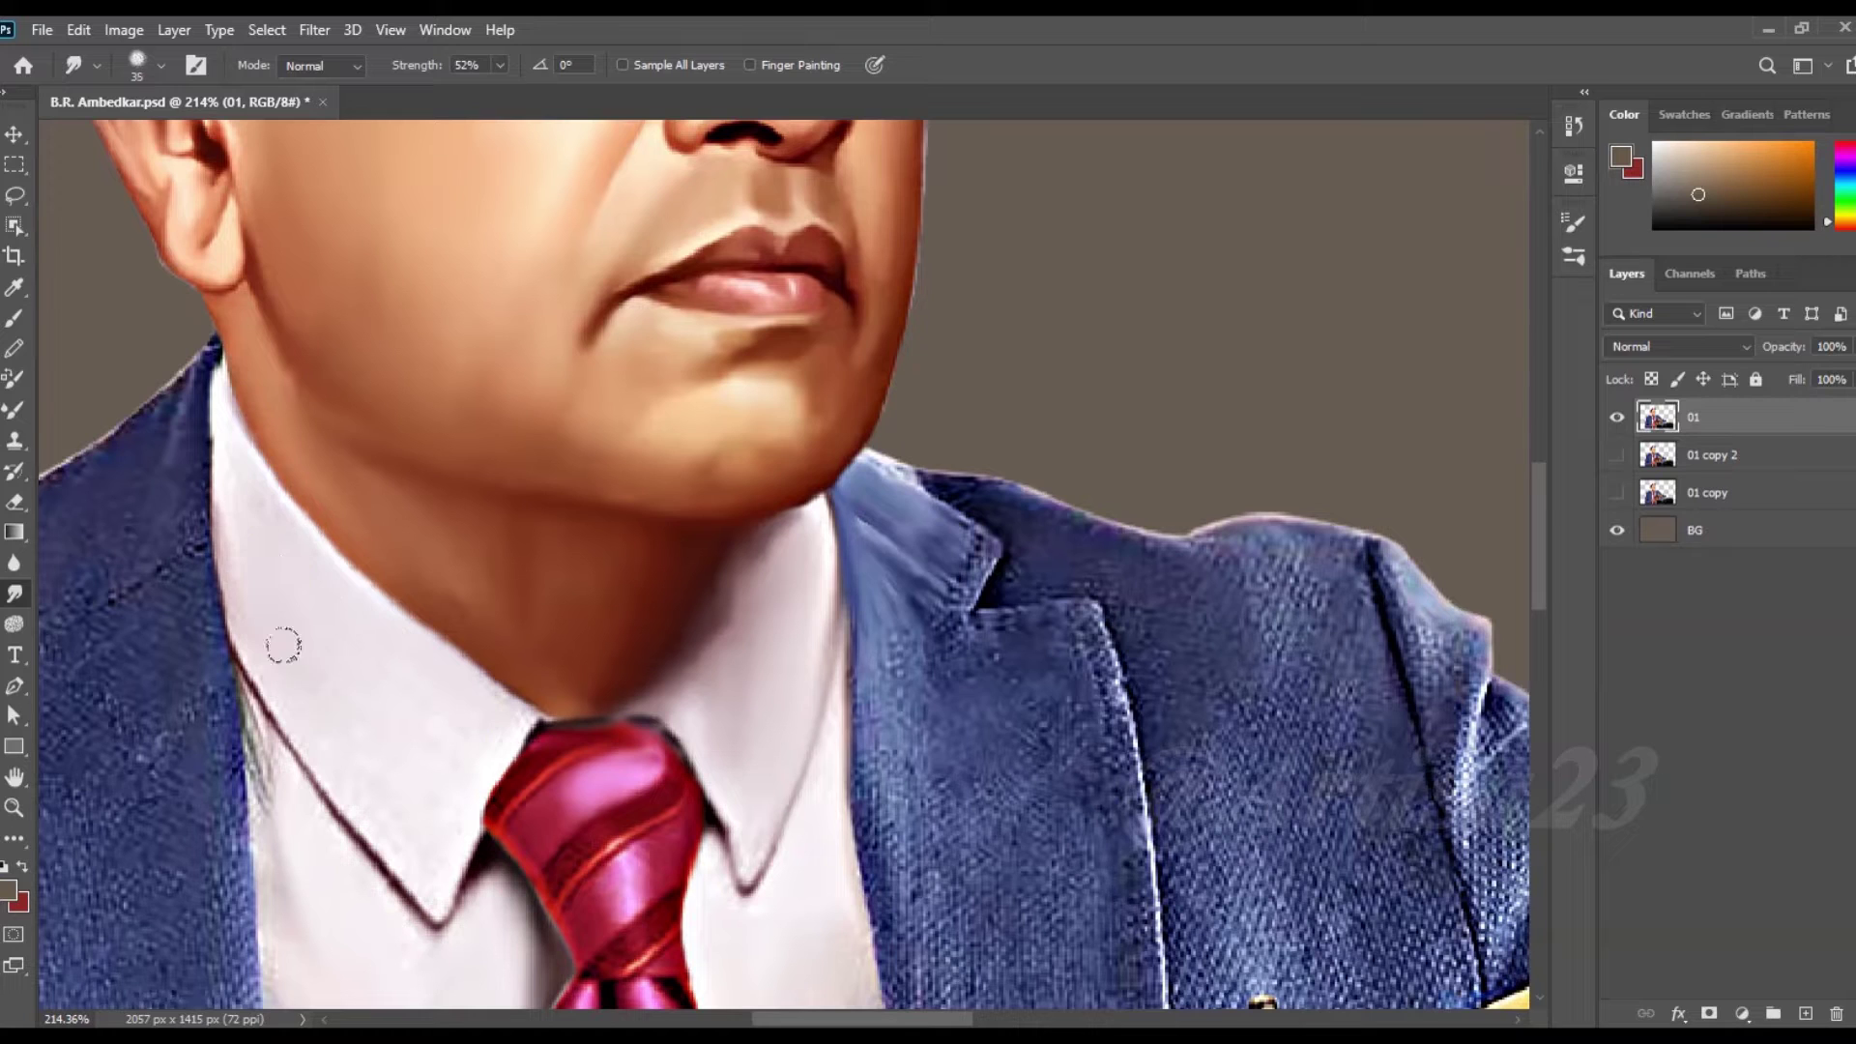
{"action": "left_click_drag", "start_coordinate": [256, 745], "coordinate": [395, 913]}
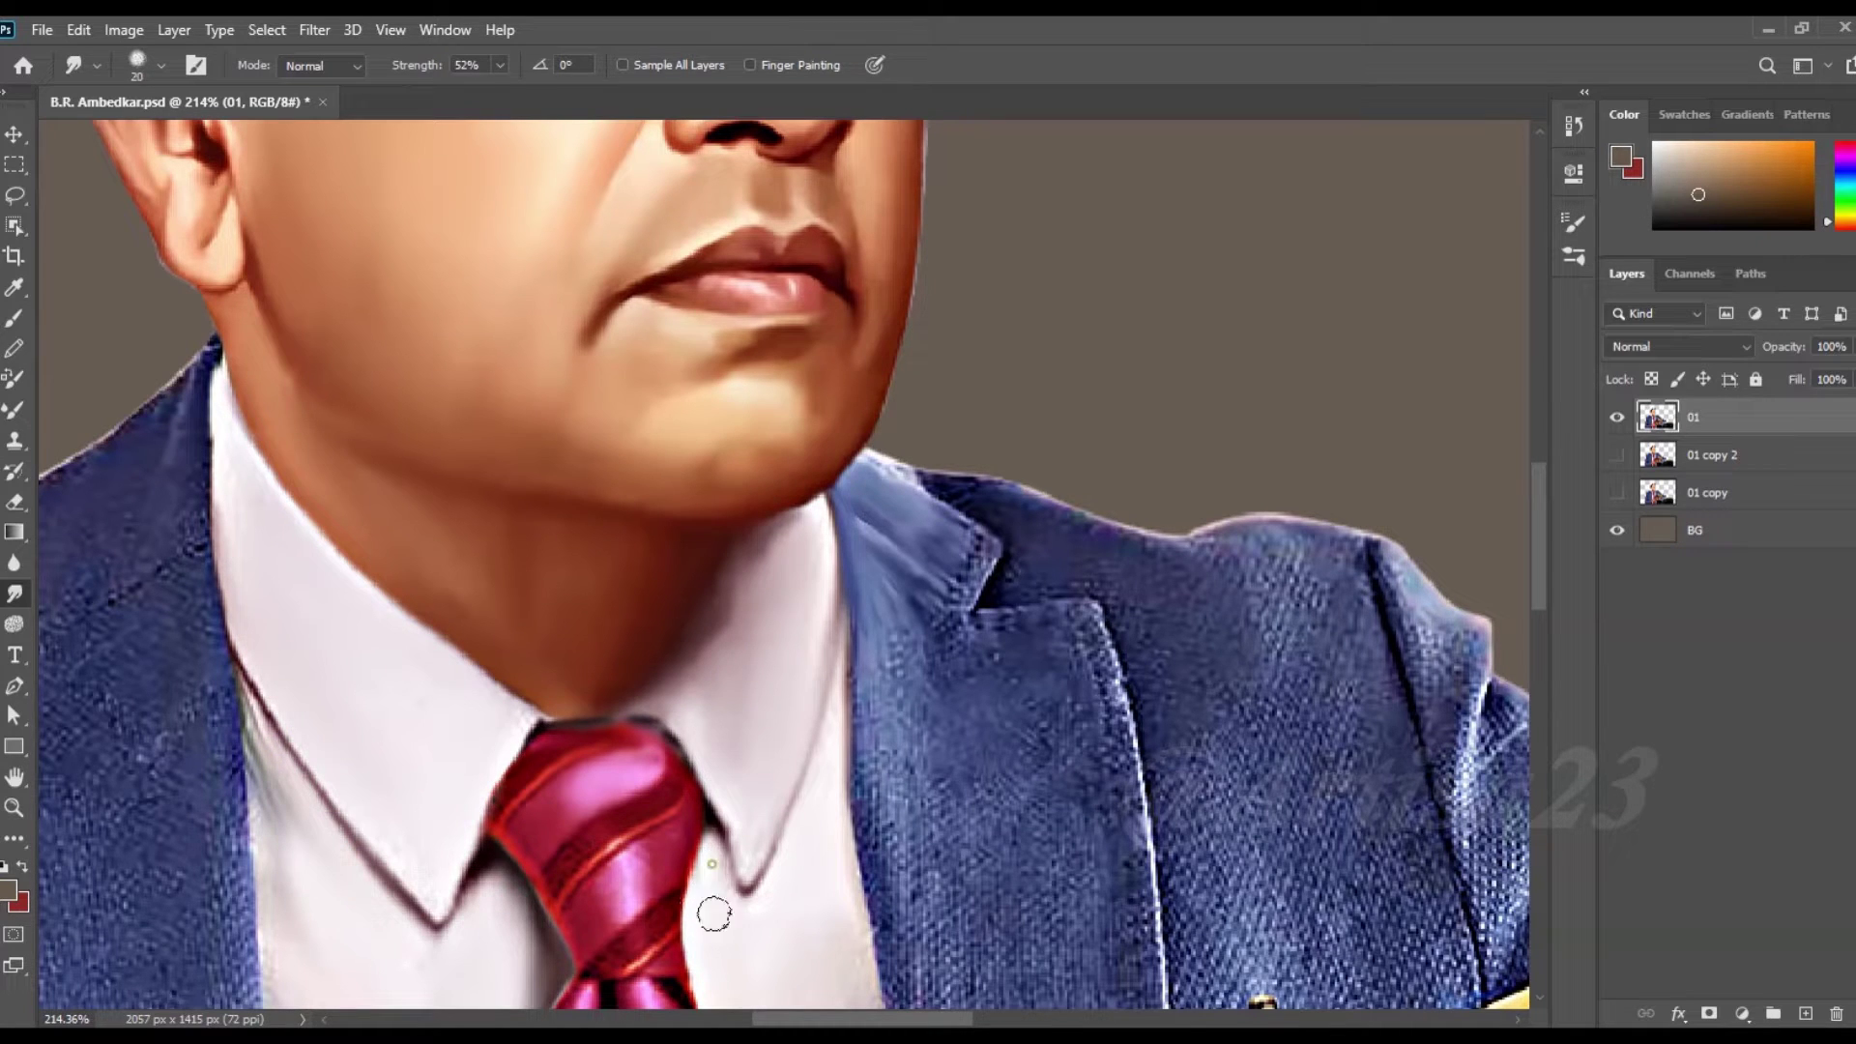
- Smooth the lapel's upper and lower texture and the jacket fabric right of it
{"action": "key", "text": "bracketright"}
{"action": "key", "text": "bracketright"}
{"action": "key", "text": "bracketright"}
{"action": "mouse_move", "coordinate": [904, 739]}
{"action": "left_mouse_down"}
{"action": "mouse_move", "coordinate": [935, 650]}
{"action": "mouse_move", "coordinate": [1063, 734]}
{"action": "left_mouse_up"}
{"action": "key", "text": "bracketleft"}
{"action": "key", "text": "bracketleft"}
{"action": "mouse_move", "coordinate": [976, 590]}
{"action": "left_mouse_down"}
{"action": "mouse_move", "coordinate": [1004, 519]}
{"action": "mouse_move", "coordinate": [1151, 619]}
{"action": "mouse_move", "coordinate": [1083, 735]}
{"action": "mouse_move", "coordinate": [976, 599]}
{"action": "left_mouse_up"}
{"action": "key", "text": "bracketleft"}
{"action": "key", "text": "bracketright"}
{"action": "key", "text": "bracketright"}
{"action": "key", "text": "bracketright"}
{"action": "mouse_move", "coordinate": [1044, 726]}
{"action": "left_mouse_down"}
{"action": "mouse_move", "coordinate": [1025, 763]}
{"action": "mouse_move", "coordinate": [909, 822]}
{"action": "mouse_move", "coordinate": [1152, 742]}
{"action": "mouse_move", "coordinate": [1285, 599]}
{"action": "left_mouse_up"}
{"action": "key", "text": "bracketleft"}
{"action": "key", "text": "bracketleft"}
{"action": "left_click_drag", "start_coordinate": [1354, 657], "coordinate": [1225, 664]}
{"action": "left_click_drag", "start_coordinate": [1226, 773], "coordinate": [1226, 555]}
- Blend more jacket fabric beside the lapel and along the shirt edge
{"action": "scroll", "coordinate": [1236, 744], "scroll_direction": "down", "scroll_amount": 2}
{"action": "mouse_move", "coordinate": [1236, 744]}
{"action": "left_mouse_down"}
{"action": "mouse_move", "coordinate": [1057, 435]}
{"action": "mouse_move", "coordinate": [1190, 551]}
{"action": "mouse_move", "coordinate": [1058, 433]}
{"action": "mouse_move", "coordinate": [976, 560]}
{"action": "left_mouse_up"}
{"action": "key", "text": "bracketright"}
{"action": "key", "text": "bracketright"}
{"action": "left_click_drag", "start_coordinate": [1010, 435], "coordinate": [923, 643]}
{"action": "left_click_drag", "start_coordinate": [851, 503], "coordinate": [822, 638]}
{"action": "scroll", "coordinate": [822, 648], "scroll_direction": "up", "scroll_amount": 3}
{"action": "left_click_drag", "start_coordinate": [687, 609], "coordinate": [593, 504]}
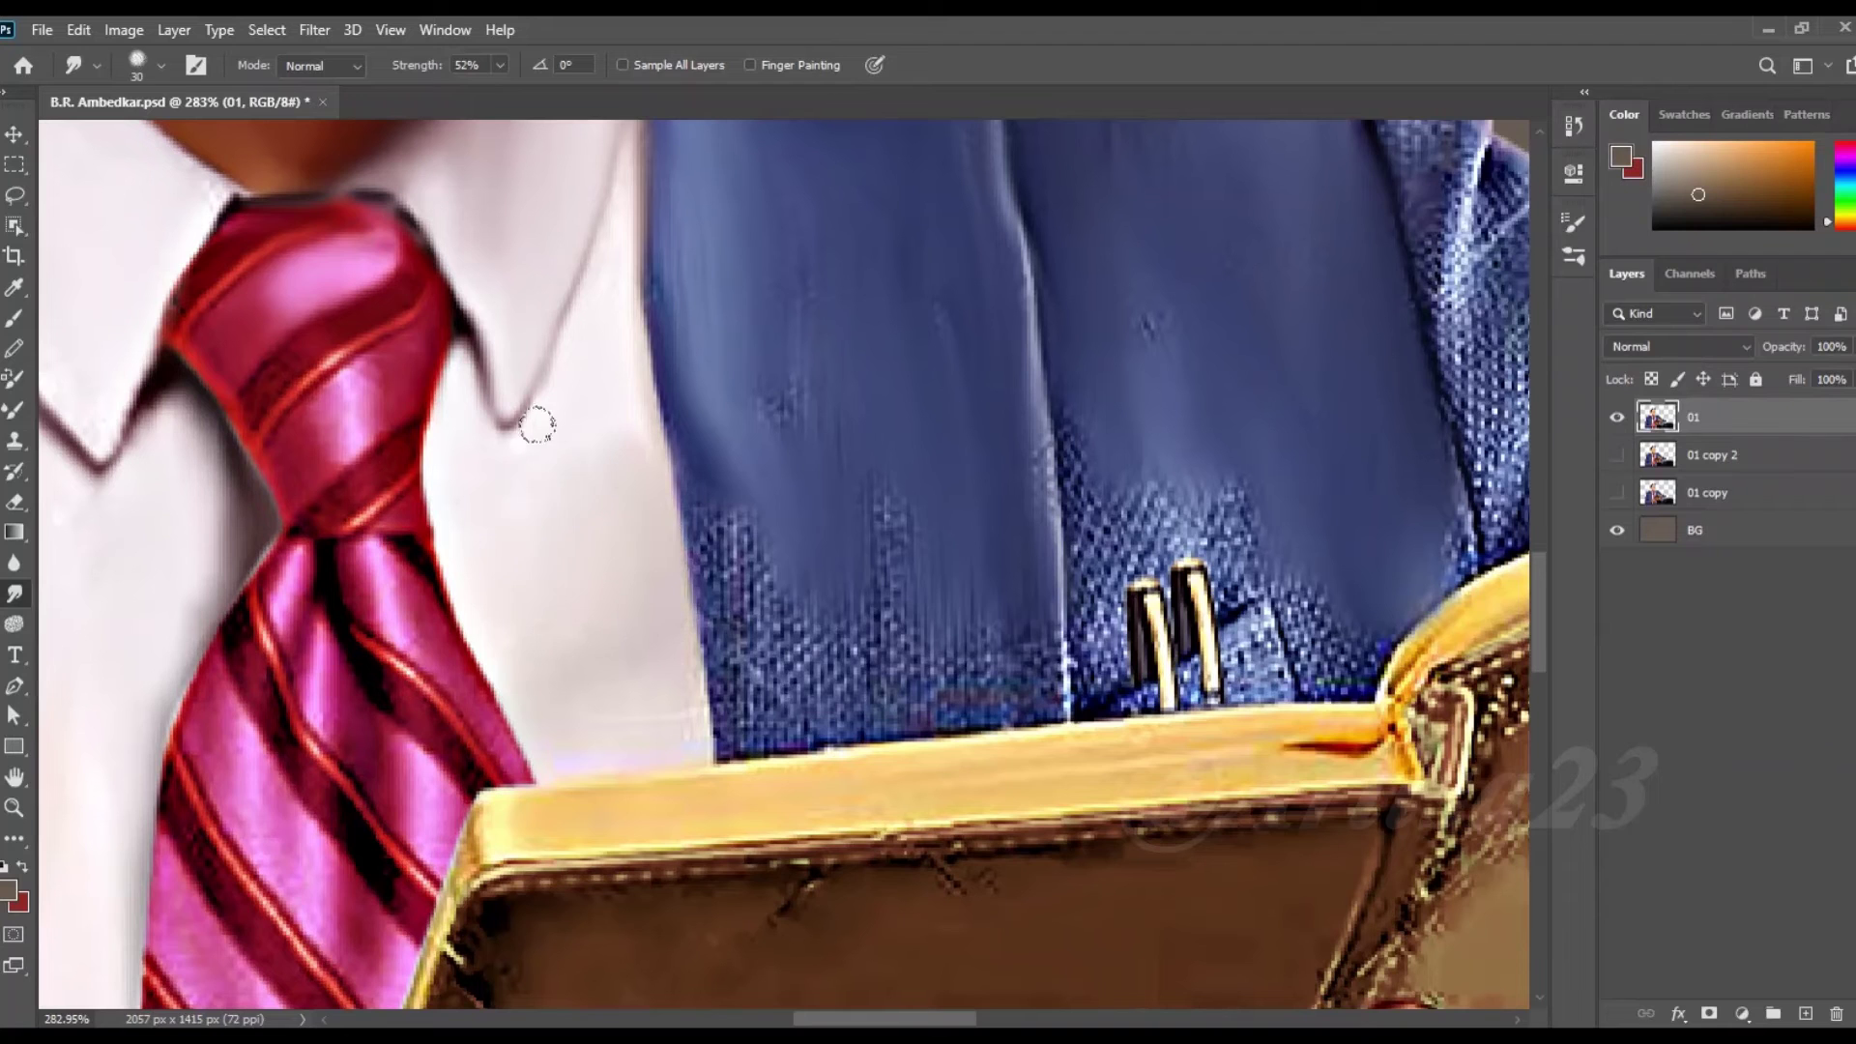
- Smooth the dotted jacket texture above the book and around the pens in the pocket
{"action": "key", "text": "bracketleft"}
{"action": "key", "text": "bracketleft"}
{"action": "mouse_move", "coordinate": [691, 604]}
{"action": "left_mouse_down"}
{"action": "mouse_move", "coordinate": [745, 580]}
{"action": "mouse_move", "coordinate": [945, 564]}
{"action": "mouse_move", "coordinate": [1035, 664]}
{"action": "mouse_move", "coordinate": [1204, 502]}
{"action": "mouse_move", "coordinate": [1233, 551]}
{"action": "mouse_move", "coordinate": [1107, 572]}
{"action": "mouse_move", "coordinate": [1107, 686]}
{"action": "left_mouse_up"}
{"action": "key", "text": "bracketright"}
{"action": "key", "text": "bracketright"}
{"action": "left_click_drag", "start_coordinate": [1005, 715], "coordinate": [740, 720]}
{"action": "mouse_move", "coordinate": [1255, 665]}
{"action": "left_mouse_down"}
{"action": "mouse_move", "coordinate": [1266, 624]}
{"action": "mouse_move", "coordinate": [1324, 667]}
{"action": "mouse_move", "coordinate": [1247, 658]}
{"action": "mouse_move", "coordinate": [1210, 688]}
{"action": "mouse_move", "coordinate": [1057, 696]}
{"action": "left_mouse_up"}
- With a larger brush, smooth the textured lapel and upper shoulder fabric
{"action": "key", "text": "bracketleft"}
{"action": "key", "text": "bracketright"}
{"action": "scroll", "coordinate": [1213, 541], "scroll_direction": "up", "scroll_amount": 3}
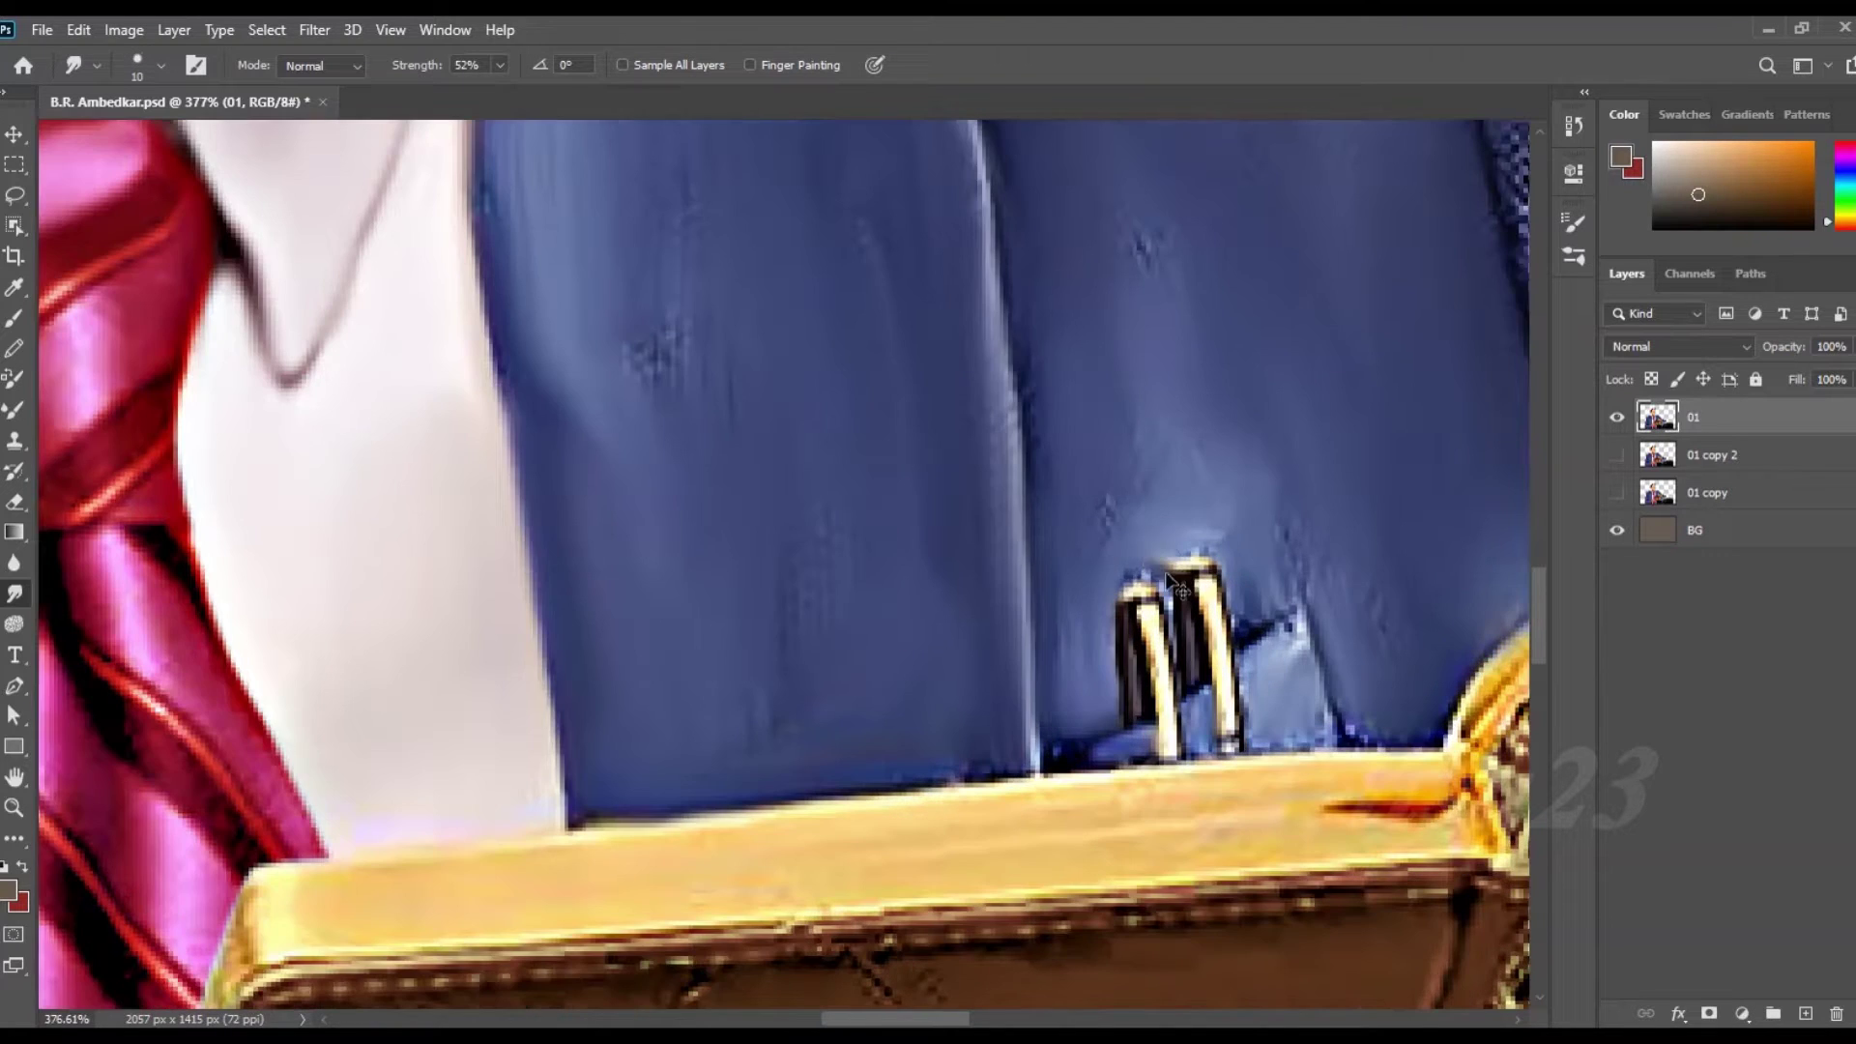
{"action": "key", "text": "bracketright"}
{"action": "key", "text": "bracketright"}
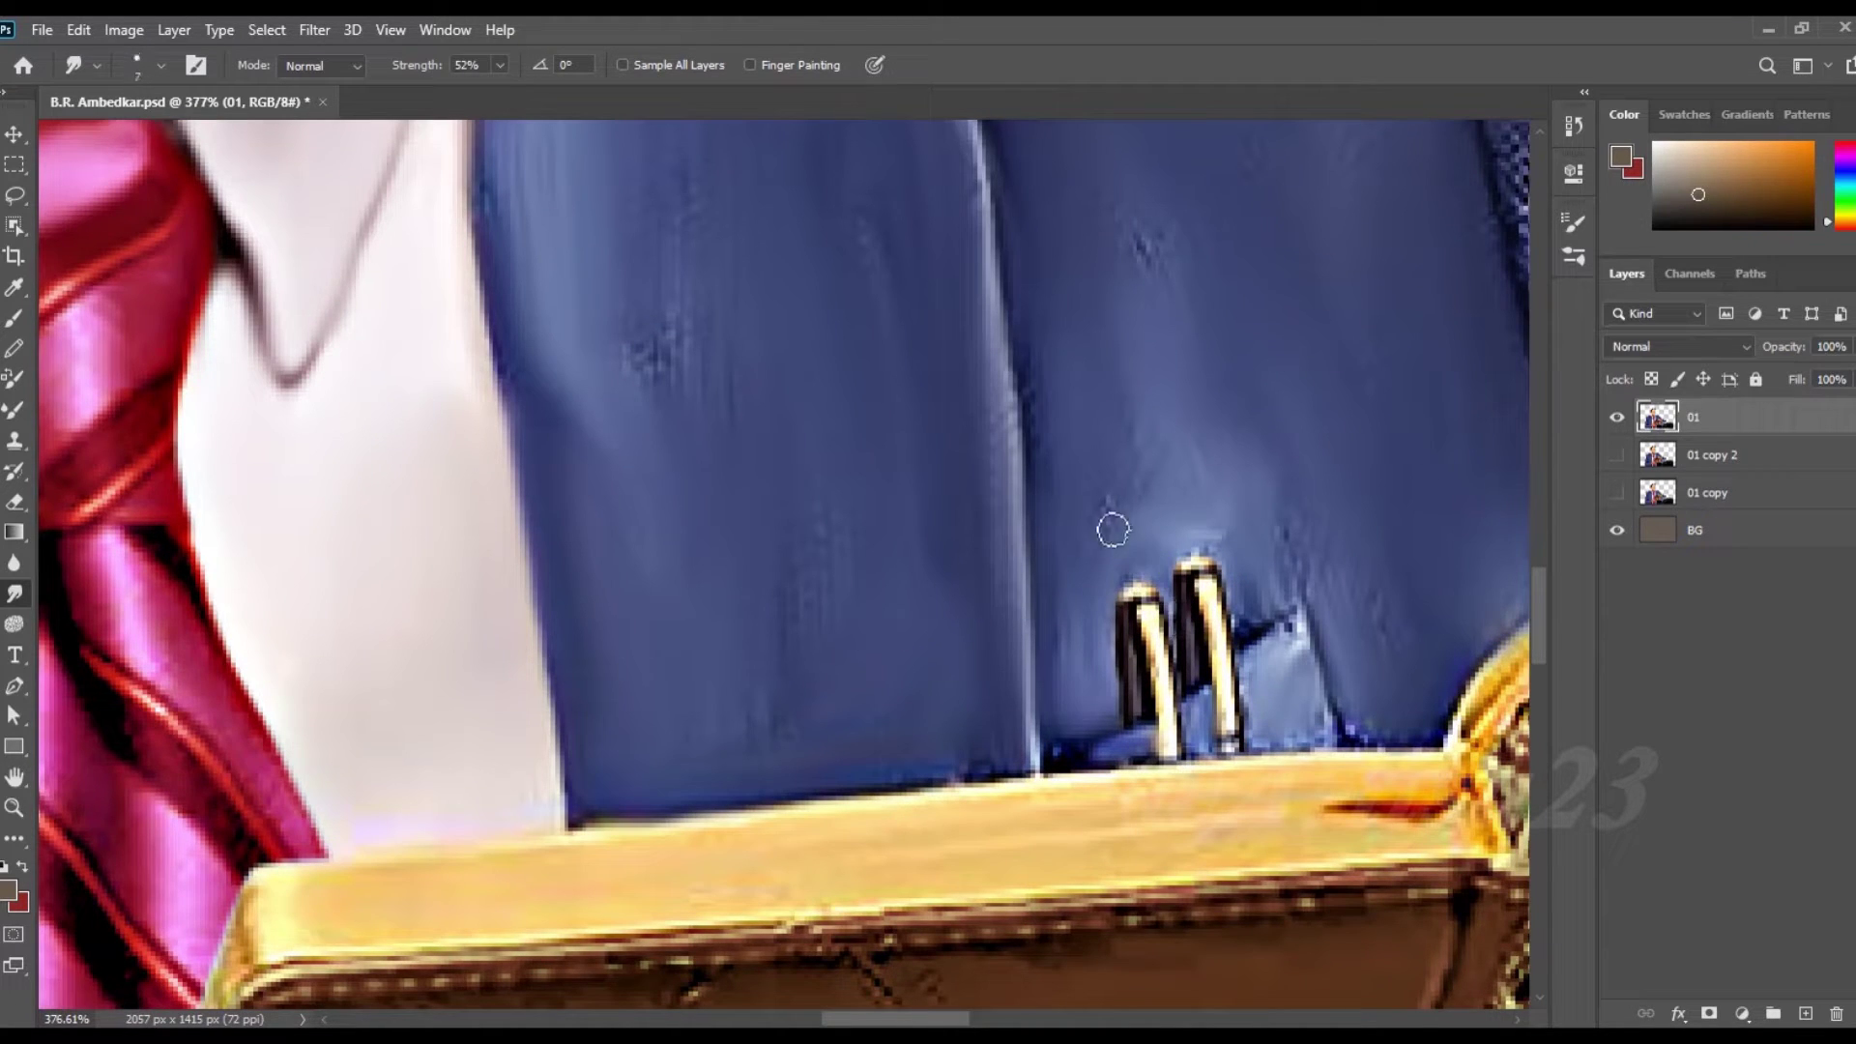
{"action": "scroll", "coordinate": [1190, 489], "scroll_direction": "down", "scroll_amount": 3}
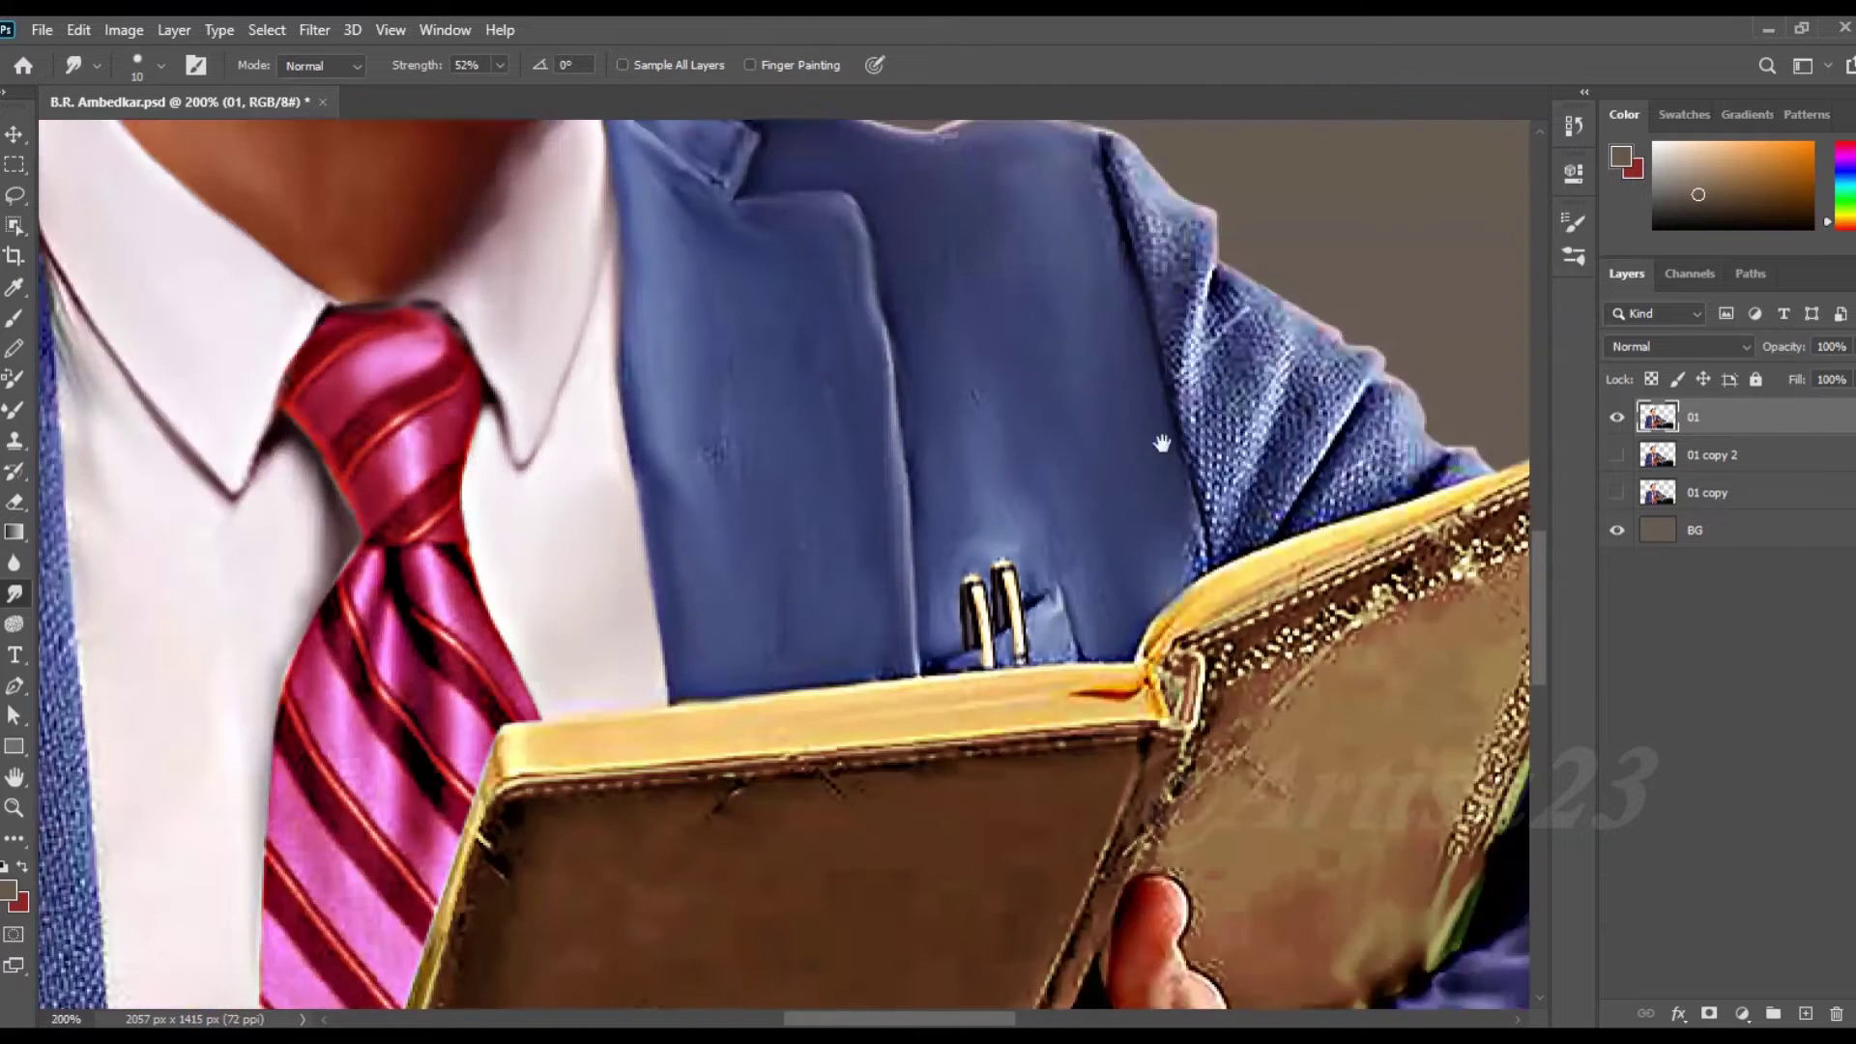
{"action": "scroll", "coordinate": [1112, 367], "scroll_direction": "up", "scroll_amount": 1}
{"action": "key", "text": "bracketright"}
{"action": "key", "text": "bracketright"}
{"action": "mouse_move", "coordinate": [1096, 337]}
{"action": "left_mouse_down"}
{"action": "mouse_move", "coordinate": [1034, 232]}
{"action": "mouse_move", "coordinate": [973, 199]}
{"action": "left_mouse_up"}
{"action": "key", "text": "bracketright"}
{"action": "left_click_drag", "start_coordinate": [1082, 377], "coordinate": [1151, 454]}
{"action": "mouse_move", "coordinate": [1141, 348]}
{"action": "left_mouse_down"}
{"action": "mouse_move", "coordinate": [1199, 390]}
{"action": "mouse_move", "coordinate": [1150, 590]}
{"action": "left_mouse_up"}
- Smooth the rest of the shoulder fabric down toward the book
{"action": "left_click_drag", "start_coordinate": [1082, 425], "coordinate": [1112, 523]}
{"action": "left_click_drag", "start_coordinate": [1218, 416], "coordinate": [1257, 580]}
{"action": "key", "text": "bracketleft"}
{"action": "left_click_drag", "start_coordinate": [1180, 658], "coordinate": [1110, 557]}
{"action": "left_click_drag", "start_coordinate": [1334, 483], "coordinate": [1295, 599]}
{"action": "left_click_drag", "start_coordinate": [1373, 522], "coordinate": [1285, 648]}
{"action": "mouse_move", "coordinate": [1354, 483]}
{"action": "left_mouse_down"}
{"action": "mouse_move", "coordinate": [1214, 662]}
{"action": "mouse_move", "coordinate": [1112, 686]}
{"action": "mouse_move", "coordinate": [1090, 575]}
{"action": "left_mouse_up"}
- Blend the fabric along the book edge and the shoulder's outer edge
{"action": "key", "text": "bracketleft"}
{"action": "key", "text": "bracketright"}
{"action": "mouse_move", "coordinate": [1392, 551]}
{"action": "left_mouse_down"}
{"action": "mouse_move", "coordinate": [1411, 619]}
{"action": "mouse_move", "coordinate": [1431, 619]}
{"action": "left_mouse_up"}
{"action": "left_click_drag", "start_coordinate": [1279, 459], "coordinate": [1208, 387]}
{"action": "scroll", "coordinate": [1247, 502], "scroll_direction": "down", "scroll_amount": 5}
{"action": "scroll", "coordinate": [896, 522], "scroll_direction": "up", "scroll_amount": 3}
{"action": "scroll", "coordinate": [896, 522], "scroll_direction": "up", "scroll_amount": 2}
{"action": "key", "text": "bracketright"}
{"action": "key", "text": "bracketright"}
{"action": "key", "text": "bracketright"}
{"action": "mouse_move", "coordinate": [899, 503]}
{"action": "left_mouse_down"}
{"action": "mouse_move", "coordinate": [1005, 474]}
{"action": "mouse_move", "coordinate": [948, 516]}
{"action": "mouse_move", "coordinate": [1208, 570]}
{"action": "mouse_move", "coordinate": [983, 580]}
{"action": "mouse_move", "coordinate": [1111, 639]}
{"action": "mouse_move", "coordinate": [909, 628]}
{"action": "left_mouse_up"}
{"action": "key", "text": "bracketright"}
- Smooth the forearm sleeve from elbow to wrist and the textured cuff seam
{"action": "left_click_drag", "start_coordinate": [1083, 706], "coordinate": [811, 740]}
{"action": "left_click_drag", "start_coordinate": [725, 733], "coordinate": [839, 815]}
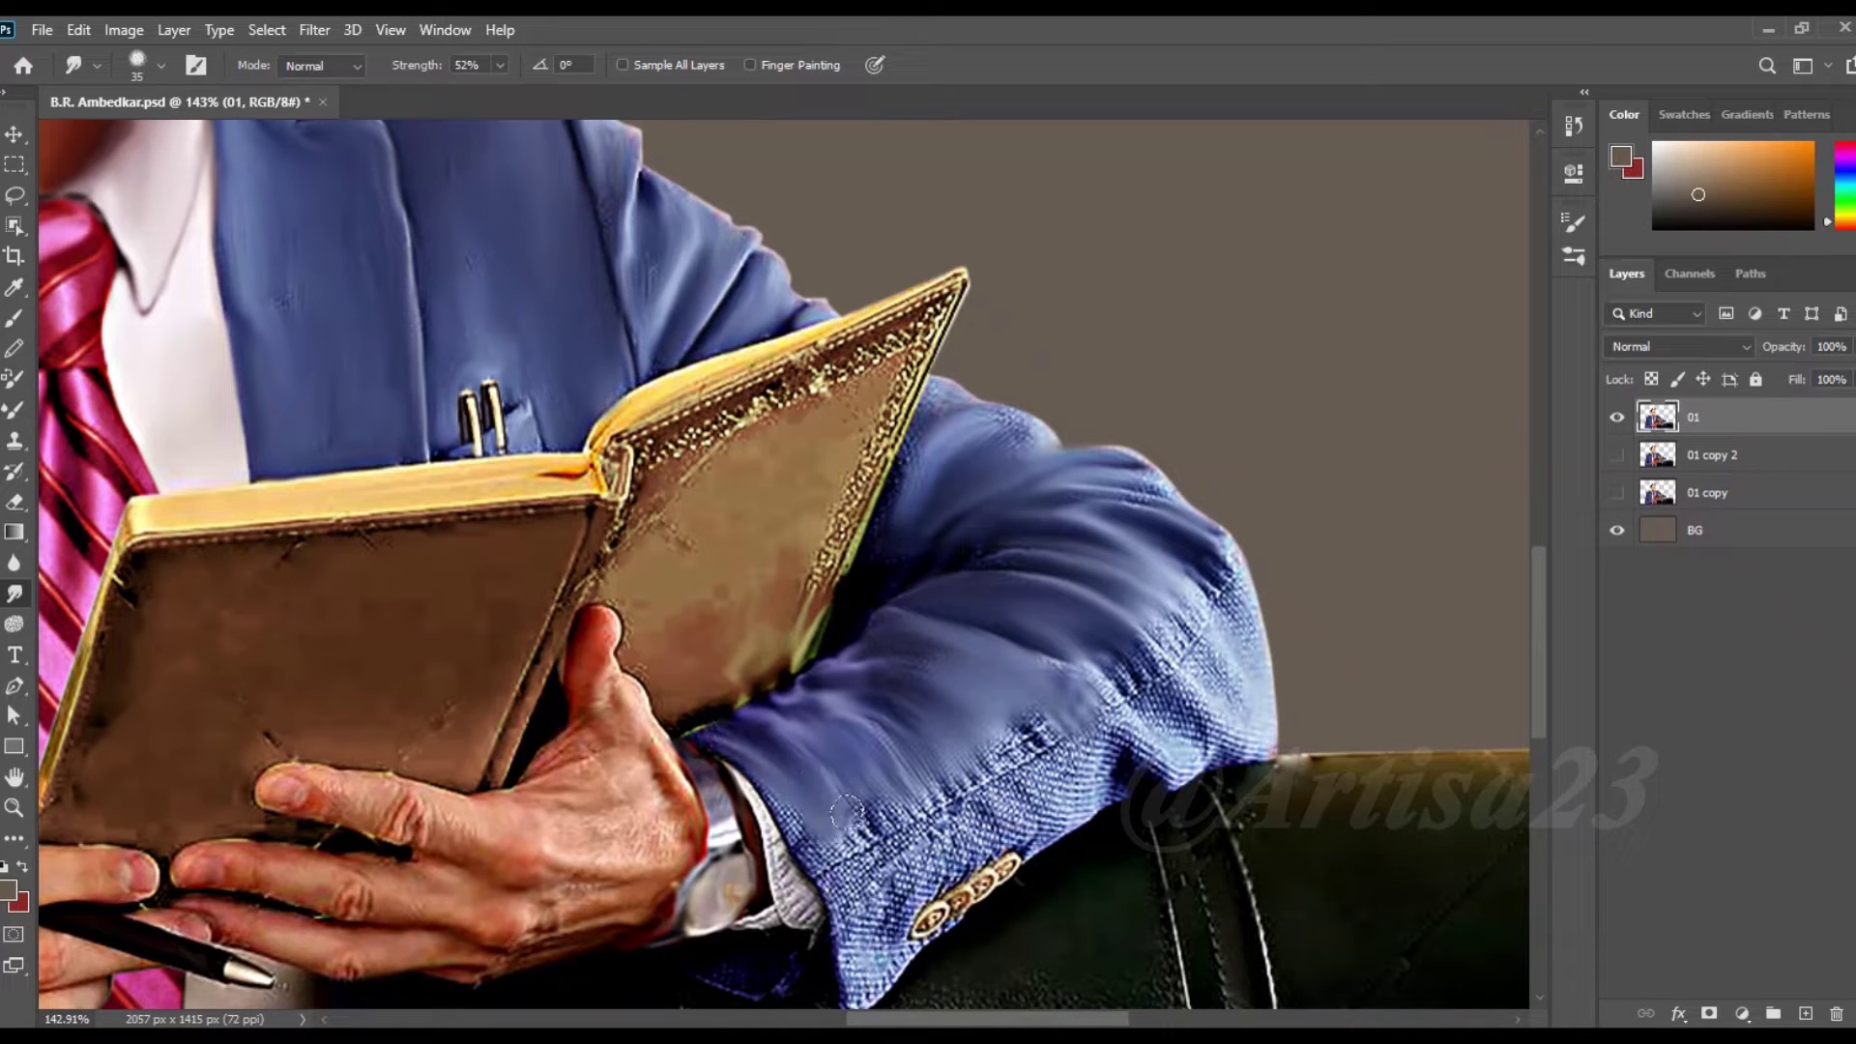
{"action": "mouse_move", "coordinate": [967, 761]}
{"action": "left_mouse_down"}
{"action": "mouse_move", "coordinate": [1043, 723]}
{"action": "mouse_move", "coordinate": [872, 822]}
{"action": "left_mouse_up"}
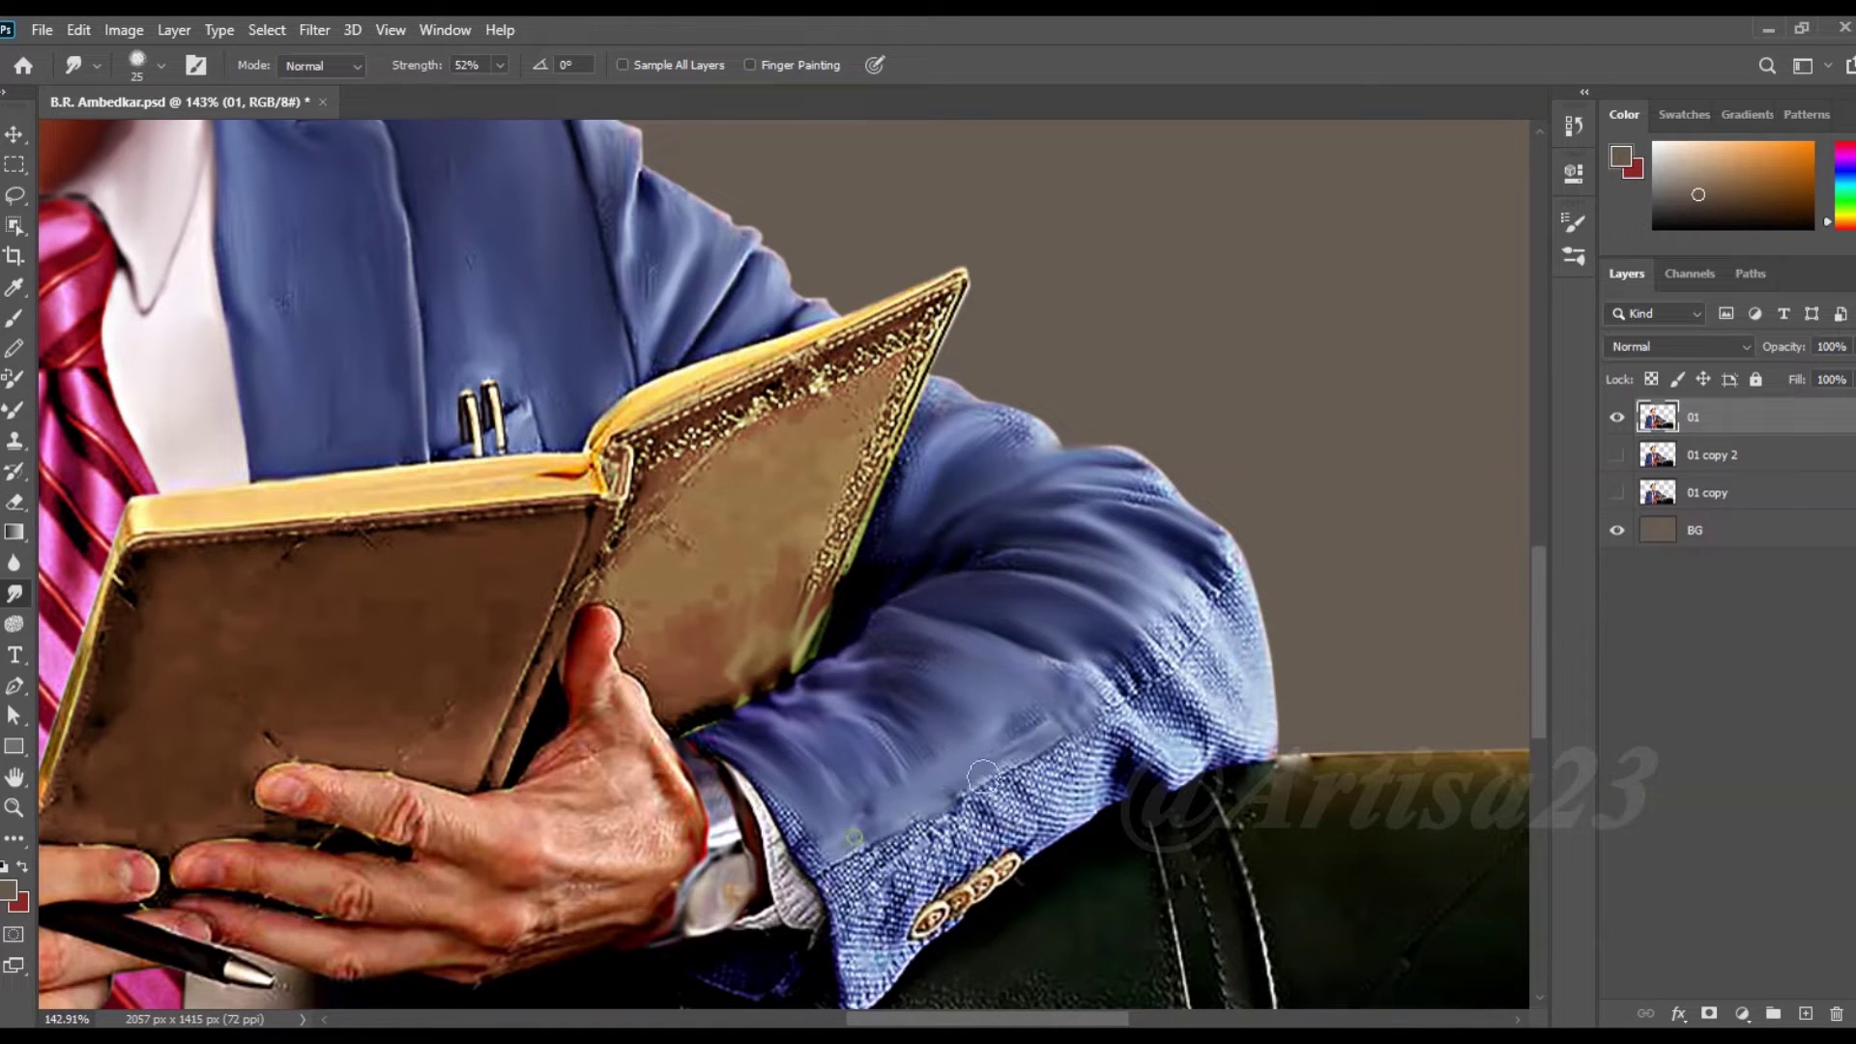
{"action": "mouse_move", "coordinate": [1102, 660]}
{"action": "left_mouse_down"}
{"action": "mouse_move", "coordinate": [1197, 590]}
{"action": "mouse_move", "coordinate": [1199, 711]}
{"action": "mouse_move", "coordinate": [1112, 667]}
{"action": "mouse_move", "coordinate": [1230, 729]}
{"action": "left_mouse_up"}
{"action": "left_click_drag", "start_coordinate": [1079, 774], "coordinate": [1021, 824]}
- Blend the cuff seam above the buttons and the sleeve seam rising from the cuff
{"action": "scroll", "coordinate": [967, 904], "scroll_direction": "up", "scroll_amount": 5}
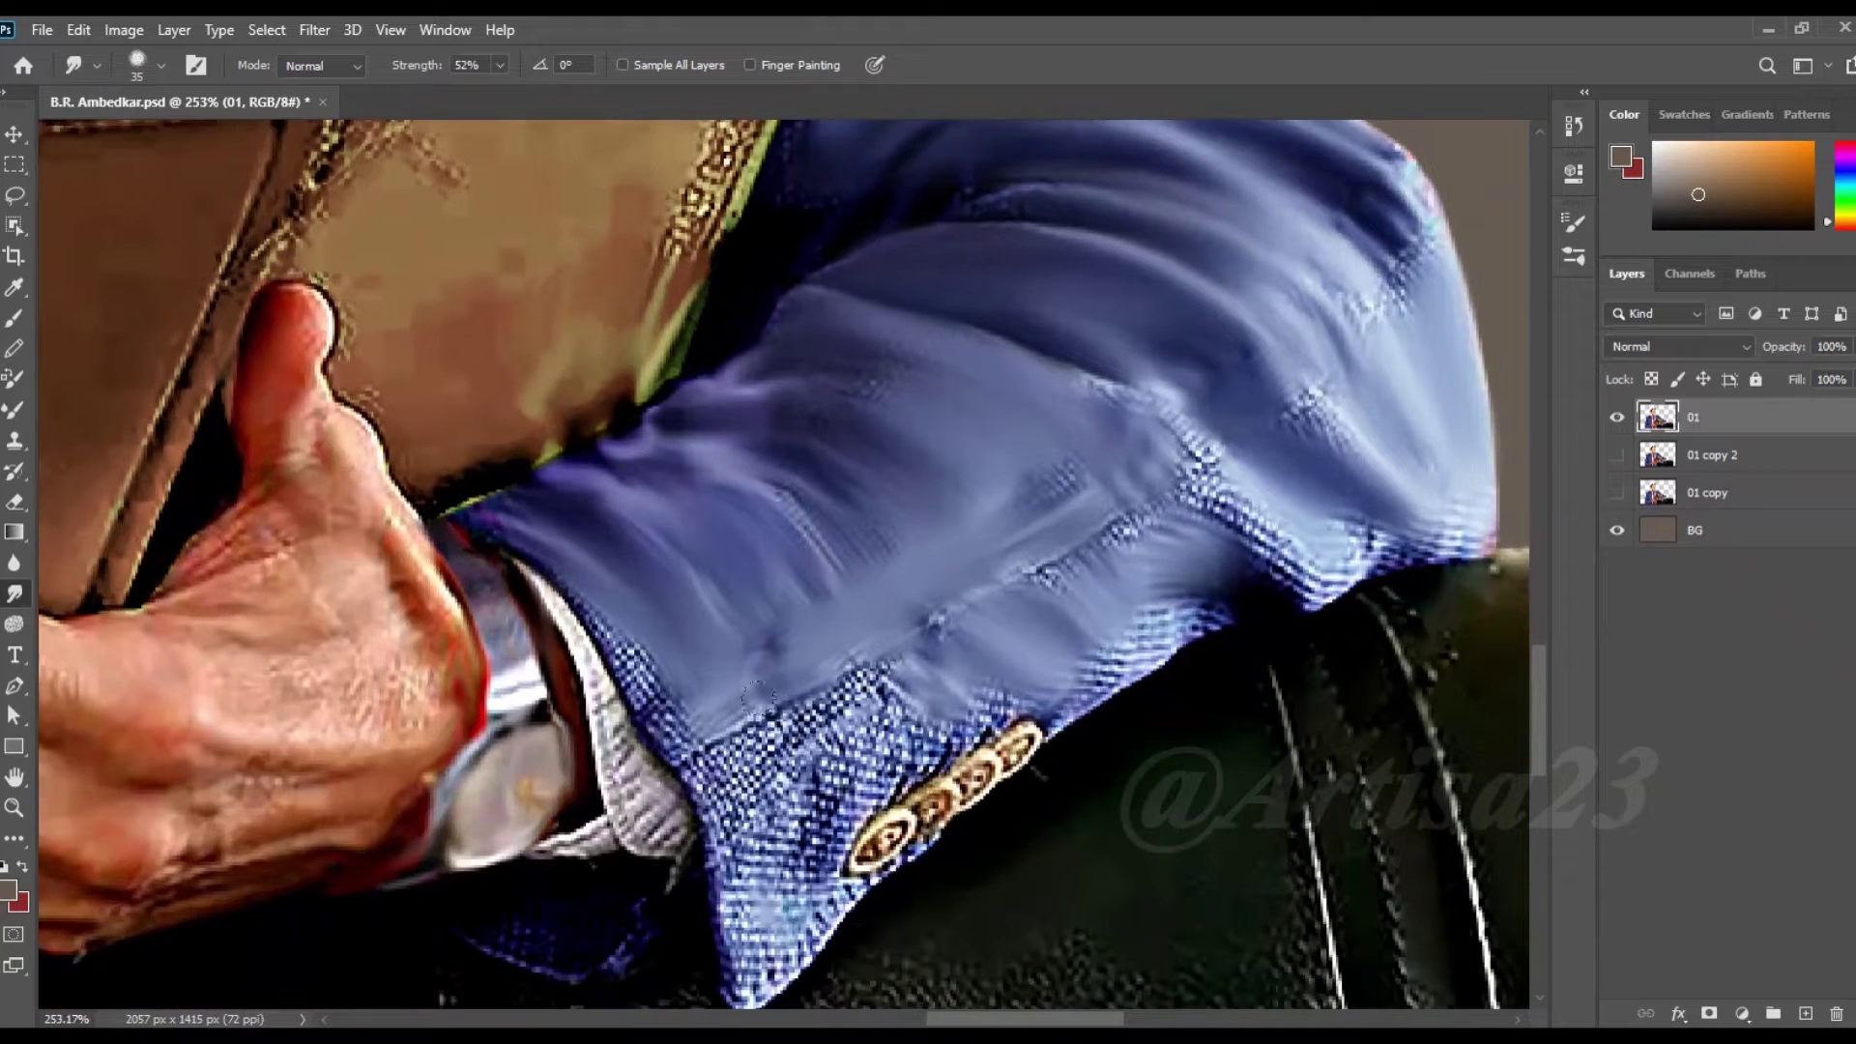
{"action": "key", "text": "bracketright"}
{"action": "mouse_move", "coordinate": [735, 734]}
{"action": "left_mouse_down"}
{"action": "mouse_move", "coordinate": [870, 696]}
{"action": "mouse_move", "coordinate": [799, 799]}
{"action": "mouse_move", "coordinate": [769, 923]}
{"action": "mouse_move", "coordinate": [817, 904]}
{"action": "left_mouse_up"}
{"action": "key", "text": "bracketright"}
{"action": "mouse_move", "coordinate": [701, 803]}
{"action": "left_mouse_down"}
{"action": "mouse_move", "coordinate": [786, 719]}
{"action": "mouse_move", "coordinate": [928, 667]}
{"action": "mouse_move", "coordinate": [1190, 455]}
{"action": "mouse_move", "coordinate": [1334, 400]}
{"action": "mouse_move", "coordinate": [1412, 242]}
{"action": "mouse_move", "coordinate": [1431, 541]}
{"action": "mouse_move", "coordinate": [1217, 603]}
{"action": "mouse_move", "coordinate": [1064, 706]}
{"action": "mouse_move", "coordinate": [873, 784]}
{"action": "left_mouse_up"}
{"action": "key", "text": "bracketright"}
{"action": "key", "text": "bracketleft"}
- Smooth the lower cuff edge and the wrinkled white shirt cuff
{"action": "left_click_drag", "start_coordinate": [914, 865], "coordinate": [831, 904]}
{"action": "key", "text": "bracketright"}
{"action": "mouse_move", "coordinate": [710, 812]}
{"action": "left_mouse_down"}
{"action": "mouse_move", "coordinate": [740, 981]}
{"action": "mouse_move", "coordinate": [686, 803]}
{"action": "mouse_move", "coordinate": [637, 764]}
{"action": "mouse_move", "coordinate": [609, 657]}
{"action": "left_mouse_up"}
{"action": "left_click_drag", "start_coordinate": [619, 725], "coordinate": [548, 825]}
{"action": "key", "text": "bracketright"}
{"action": "key", "text": "bracketright"}
- Blend away the blotches on the brown book page
{"action": "scroll", "coordinate": [715, 408], "scroll_direction": "down", "scroll_amount": 2}
{"action": "key", "text": "bracketright"}
{"action": "key", "text": "bracketright"}
{"action": "key", "text": "bracketright"}
{"action": "left_click_drag", "start_coordinate": [716, 408], "coordinate": [687, 512]}
{"action": "left_click_drag", "start_coordinate": [667, 580], "coordinate": [580, 503]}
{"action": "mouse_move", "coordinate": [561, 415]}
{"action": "left_mouse_down"}
{"action": "mouse_move", "coordinate": [580, 329]}
{"action": "mouse_move", "coordinate": [684, 516]}
{"action": "left_mouse_up"}
- Smooth the speckled gold border and the page's right edge and top-right corner
{"action": "mouse_move", "coordinate": [854, 145]}
{"action": "left_mouse_down"}
{"action": "mouse_move", "coordinate": [580, 290]}
{"action": "mouse_move", "coordinate": [493, 425]}
{"action": "left_mouse_up"}
{"action": "key", "text": "bracketleft"}
{"action": "key", "text": "bracketright"}
{"action": "left_click_drag", "start_coordinate": [875, 145], "coordinate": [763, 455]}
{"action": "left_click_drag", "start_coordinate": [774, 232], "coordinate": [655, 299]}
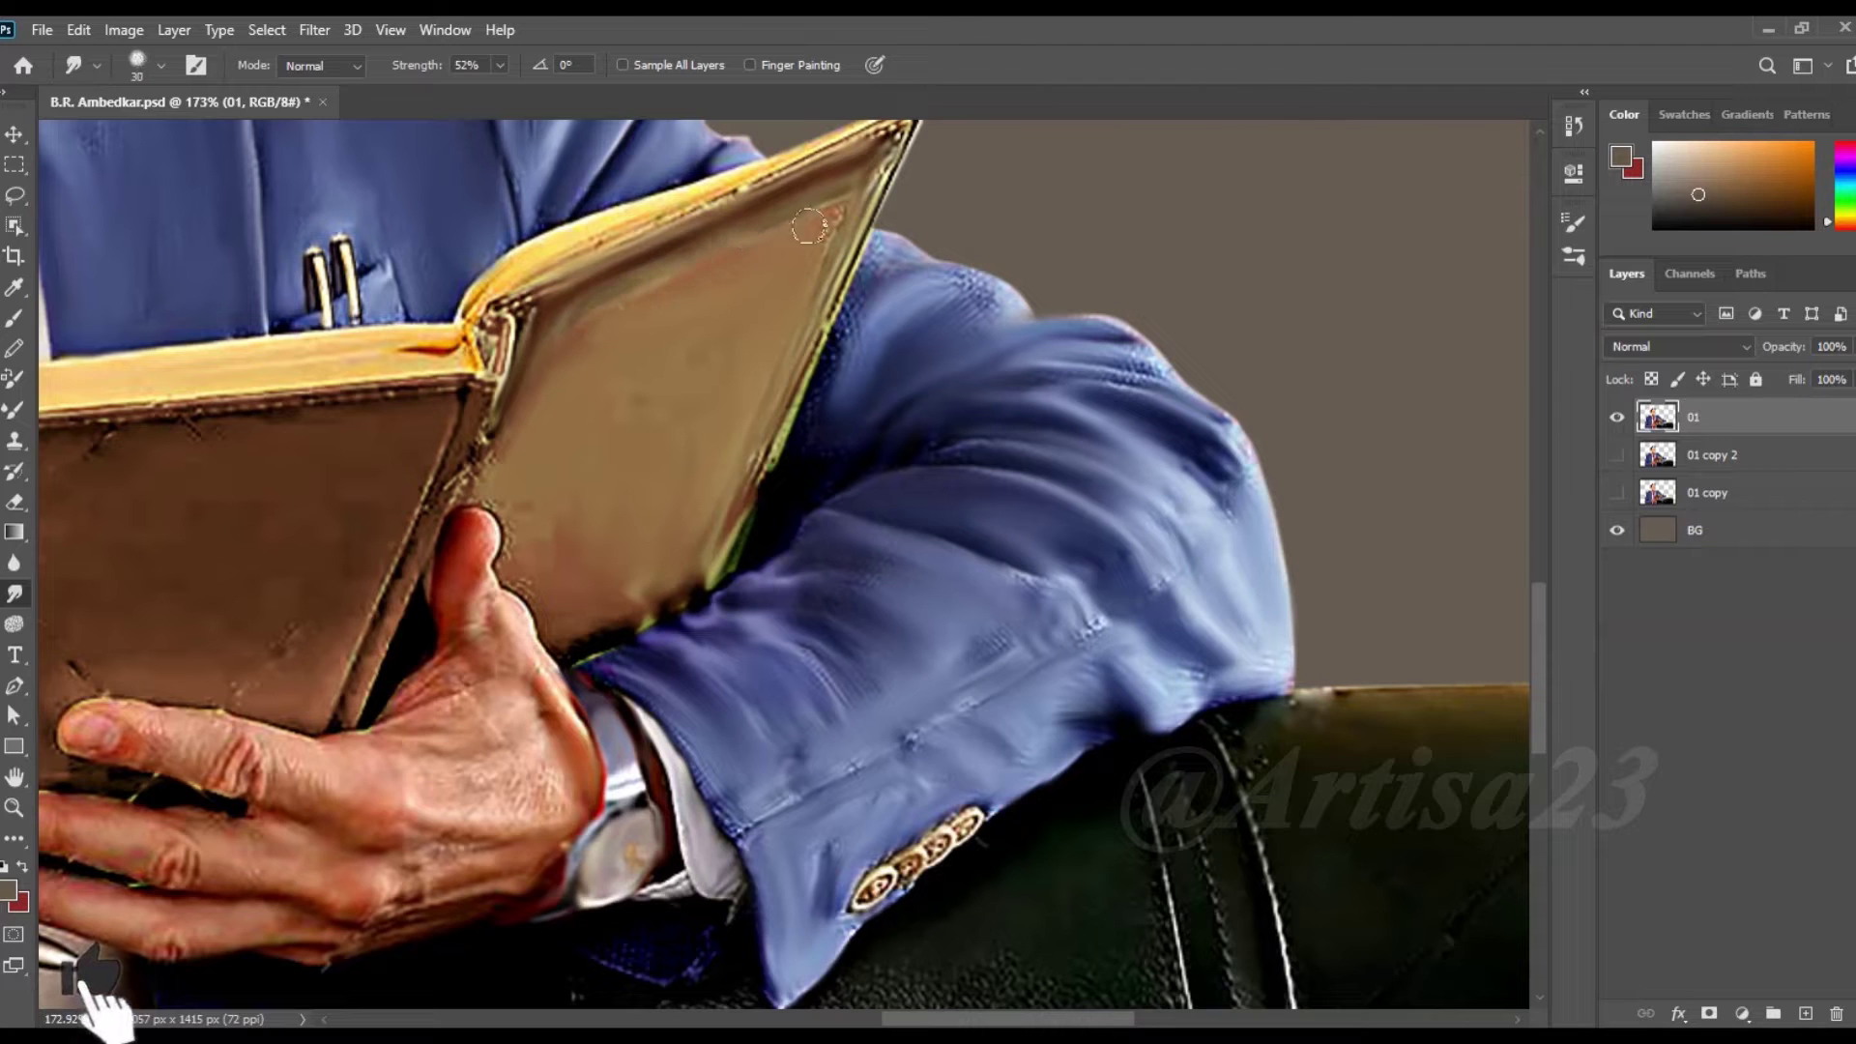
- Smooth the page's top-right speckles, the spine crease and dark marks along the top edge
{"action": "mouse_move", "coordinate": [831, 213]}
{"action": "left_mouse_down"}
{"action": "mouse_move", "coordinate": [764, 454]}
{"action": "mouse_move", "coordinate": [707, 561]}
{"action": "mouse_move", "coordinate": [633, 605]}
{"action": "left_mouse_up"}
{"action": "key", "text": "bracketright"}
{"action": "key", "text": "bracketright"}
{"action": "left_click_drag", "start_coordinate": [496, 285], "coordinate": [391, 346]}
{"action": "scroll", "coordinate": [522, 358], "scroll_direction": "left", "scroll_amount": 5}
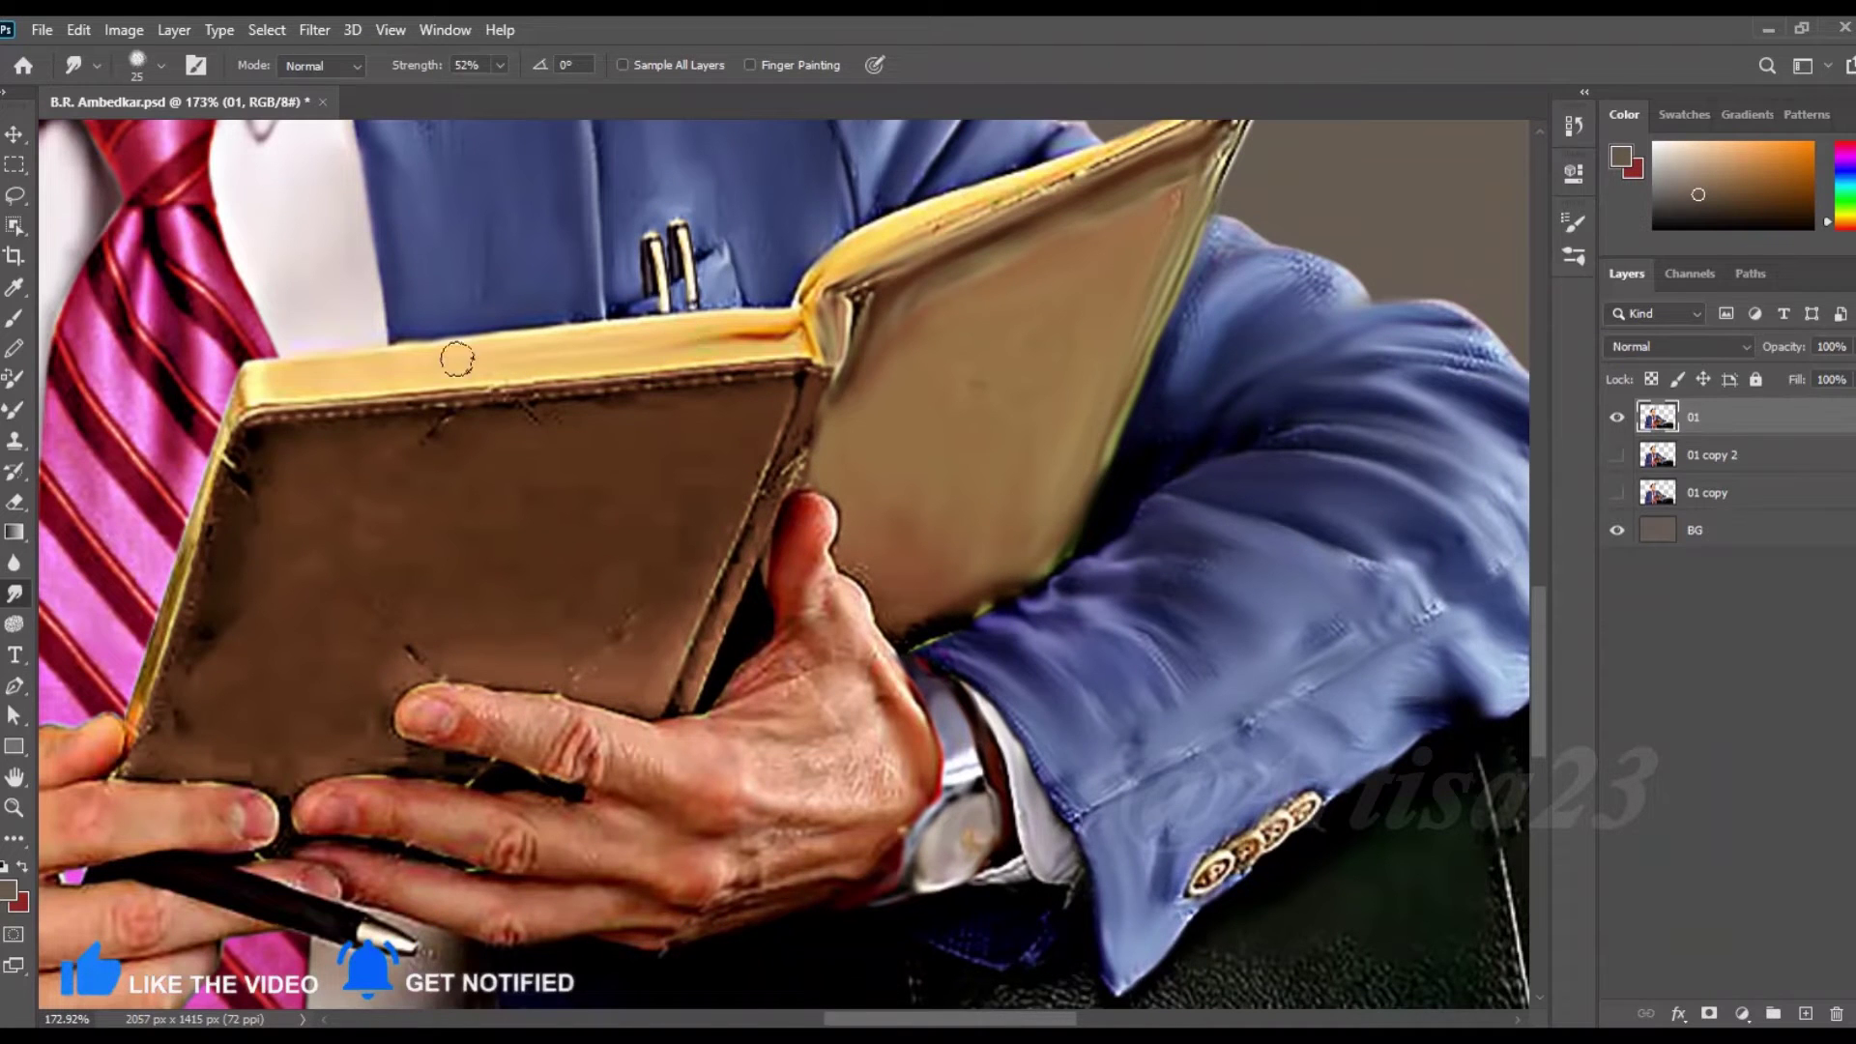
{"action": "key", "text": "bracketright"}
{"action": "left_click_drag", "start_coordinate": [426, 436], "coordinate": [638, 410]}
- Clean up small cover marks, the book's left-edge smudges and the spine edge
{"action": "key", "text": "bracketright"}
{"action": "left_click_drag", "start_coordinate": [681, 474], "coordinate": [633, 420]}
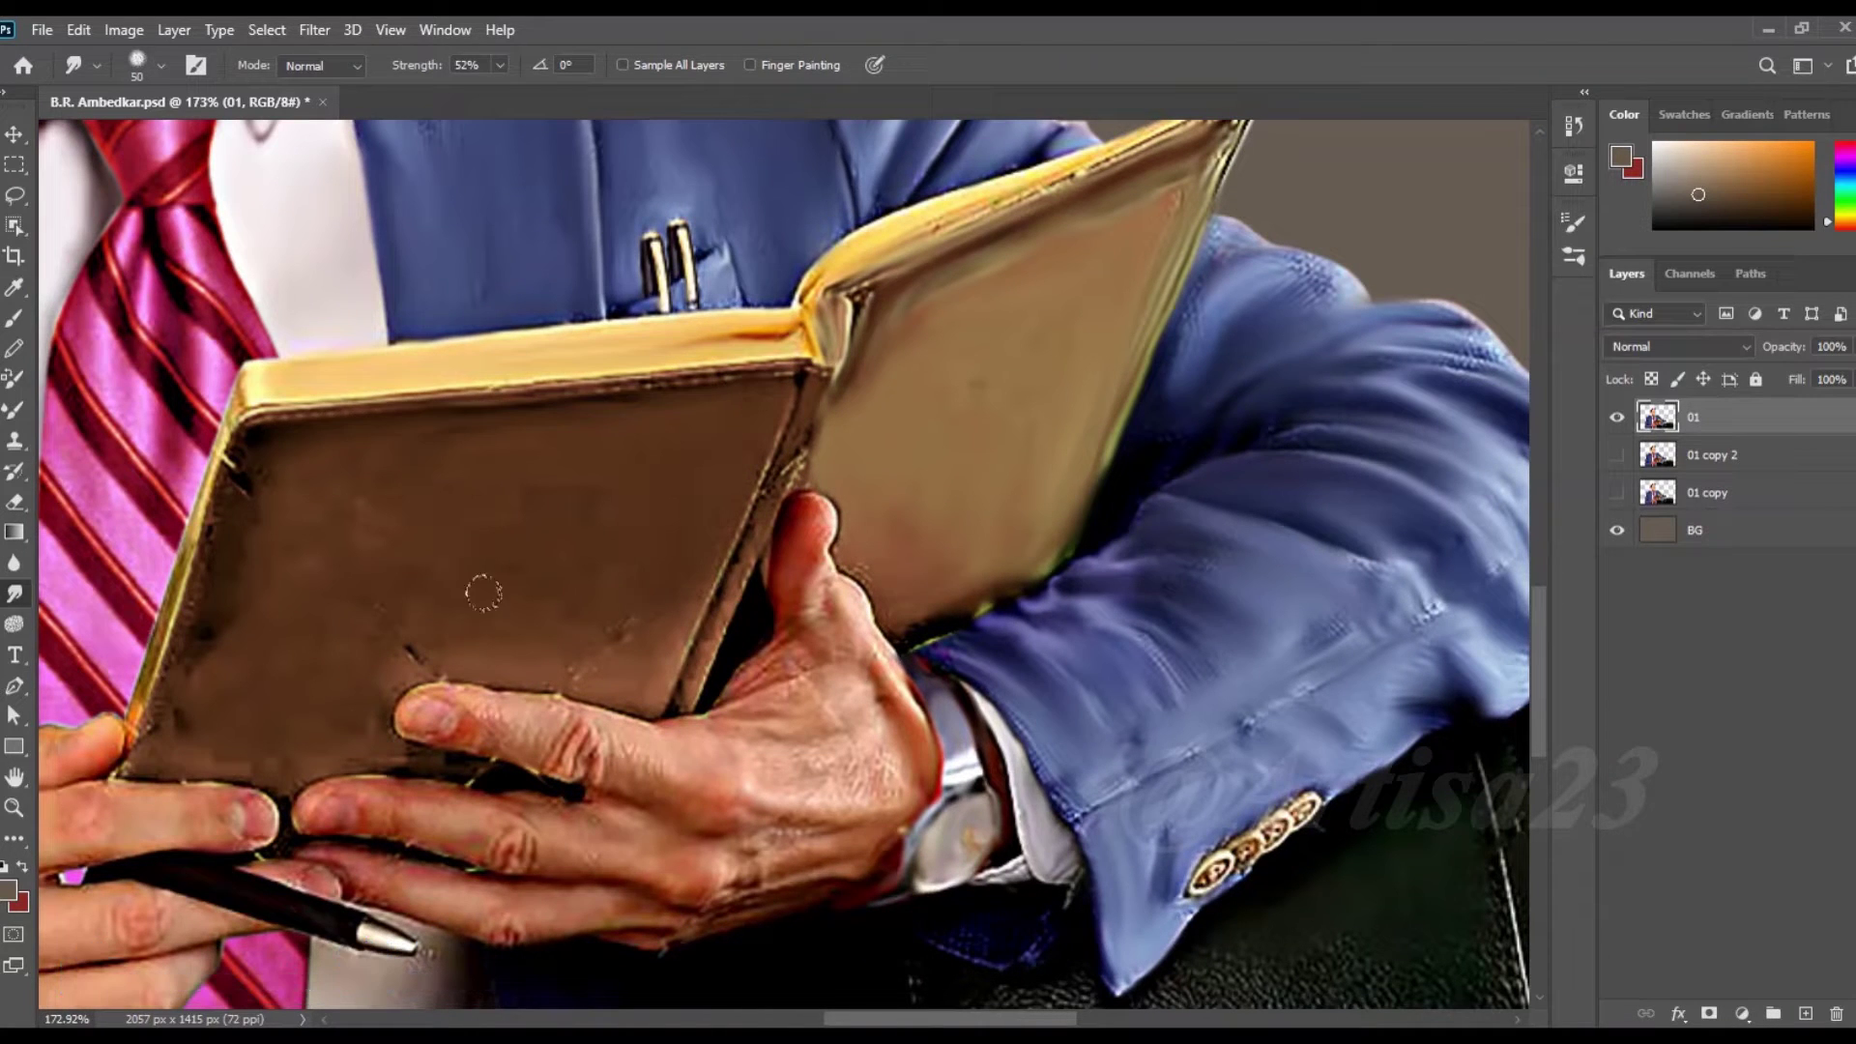
{"action": "left_click_drag", "start_coordinate": [203, 522], "coordinate": [218, 676]}
{"action": "key", "text": "bracketleft"}
{"action": "key", "text": "bracketleft"}
{"action": "left_click_drag", "start_coordinate": [793, 401], "coordinate": [734, 580]}
{"action": "scroll", "coordinate": [732, 567], "scroll_direction": "down", "scroll_amount": 1}
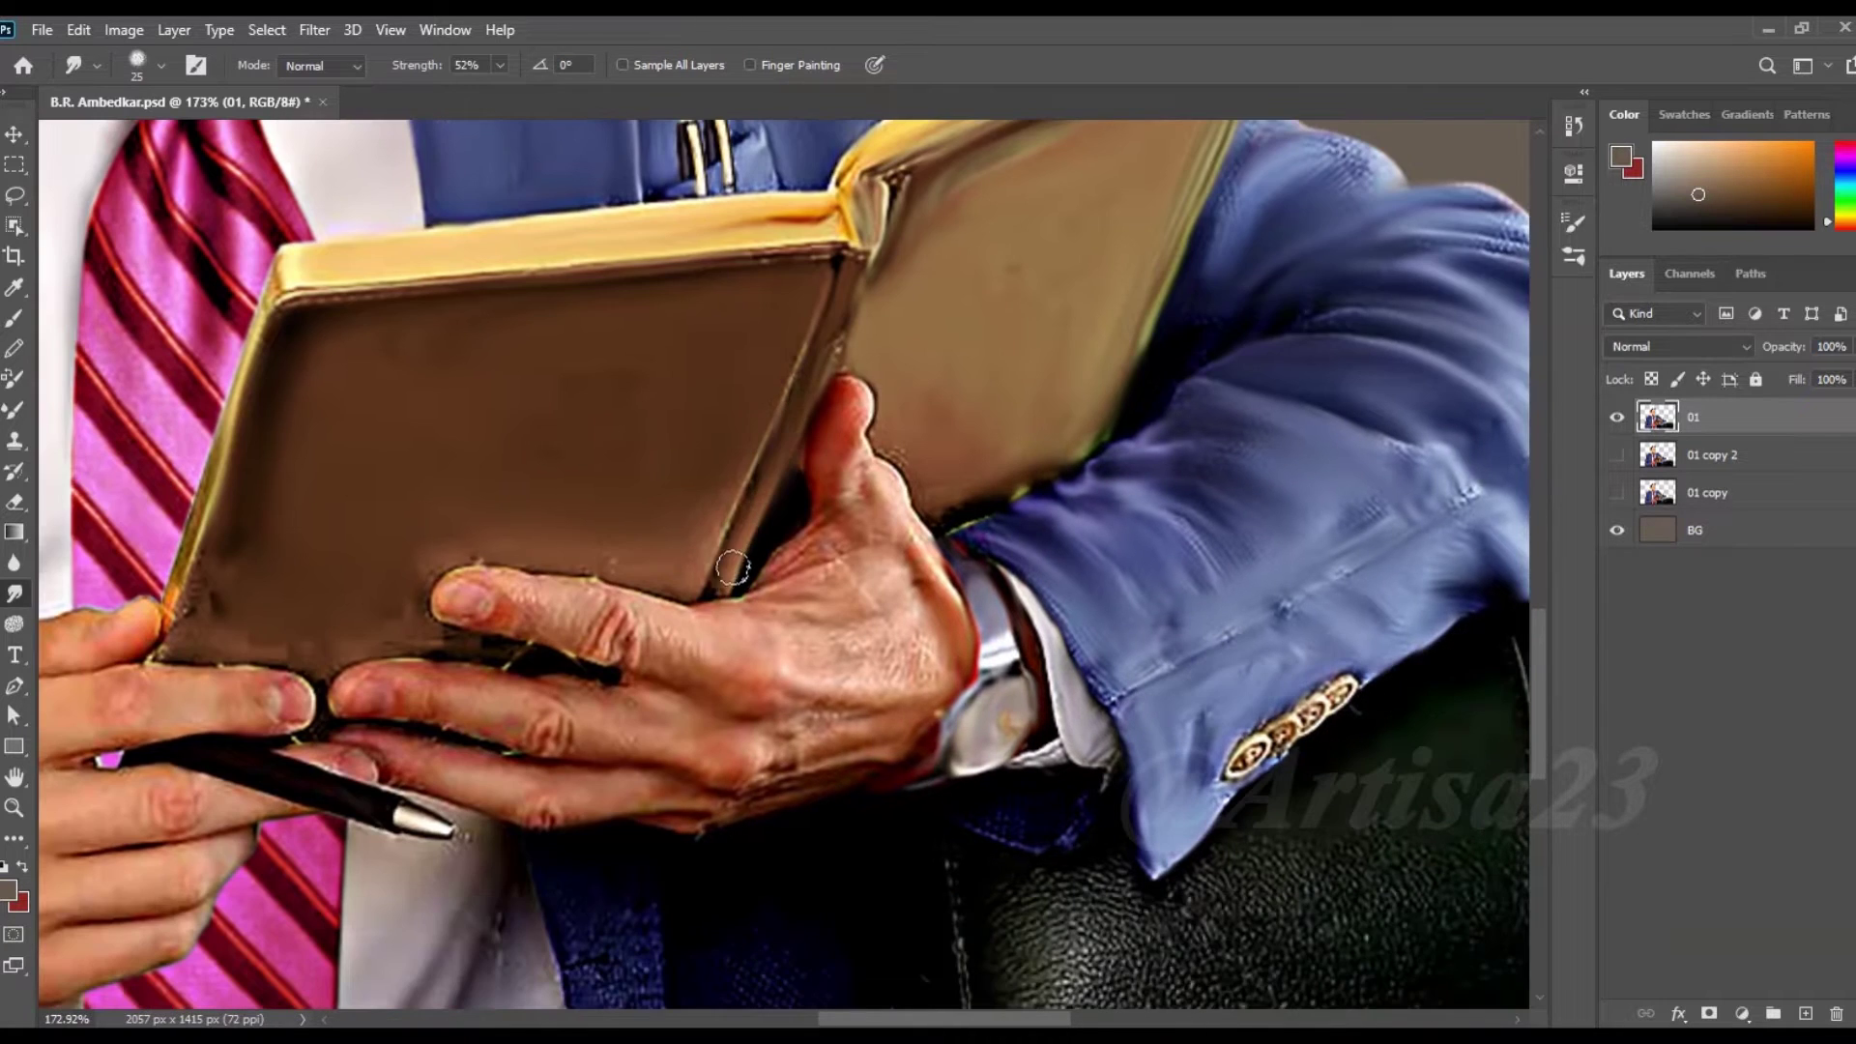
{"action": "scroll", "coordinate": [562, 513], "scroll_direction": "up", "scroll_amount": 2}
- Blend the dark gap beside the upper finger and the jagged book spine edge
{"action": "left_click_drag", "start_coordinate": [563, 513], "coordinate": [599, 418]}
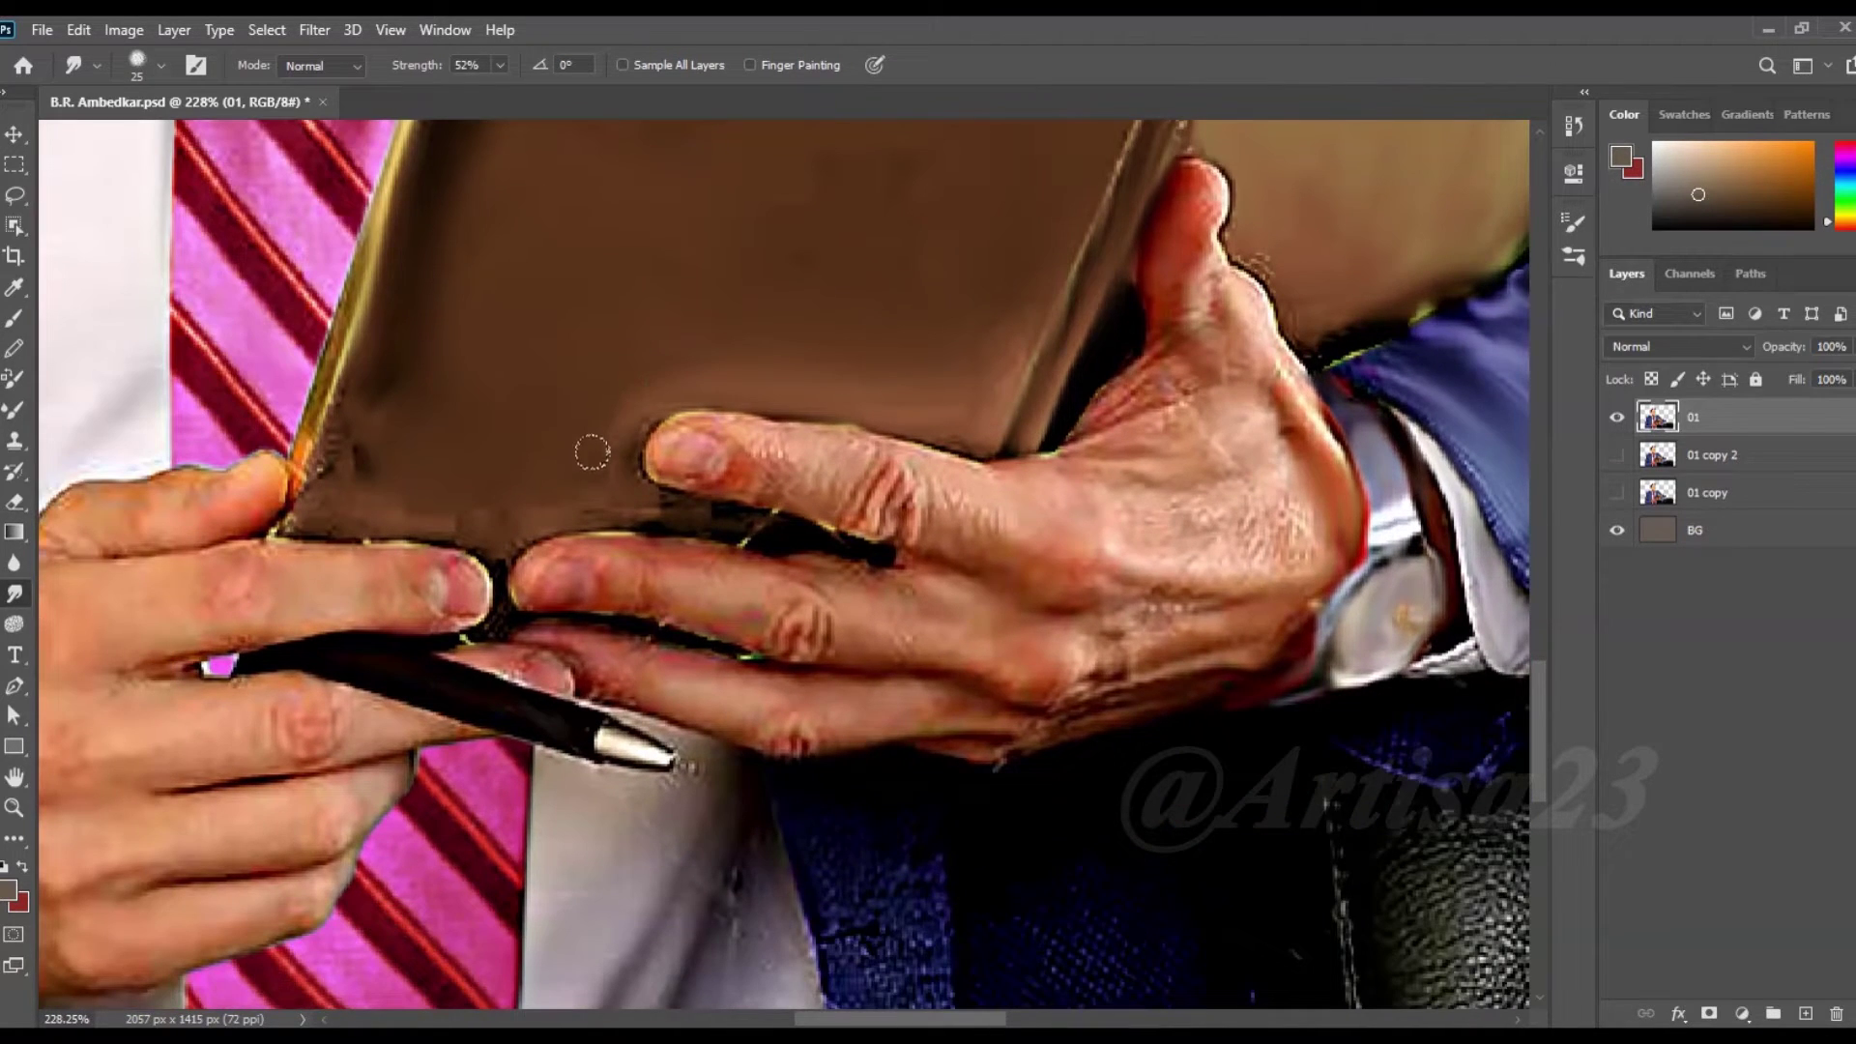
{"action": "left_click_drag", "start_coordinate": [706, 528], "coordinate": [643, 510]}
{"action": "key", "text": "bracketright"}
{"action": "key", "text": "bracketleft"}
{"action": "left_click_drag", "start_coordinate": [385, 256], "coordinate": [310, 464]}
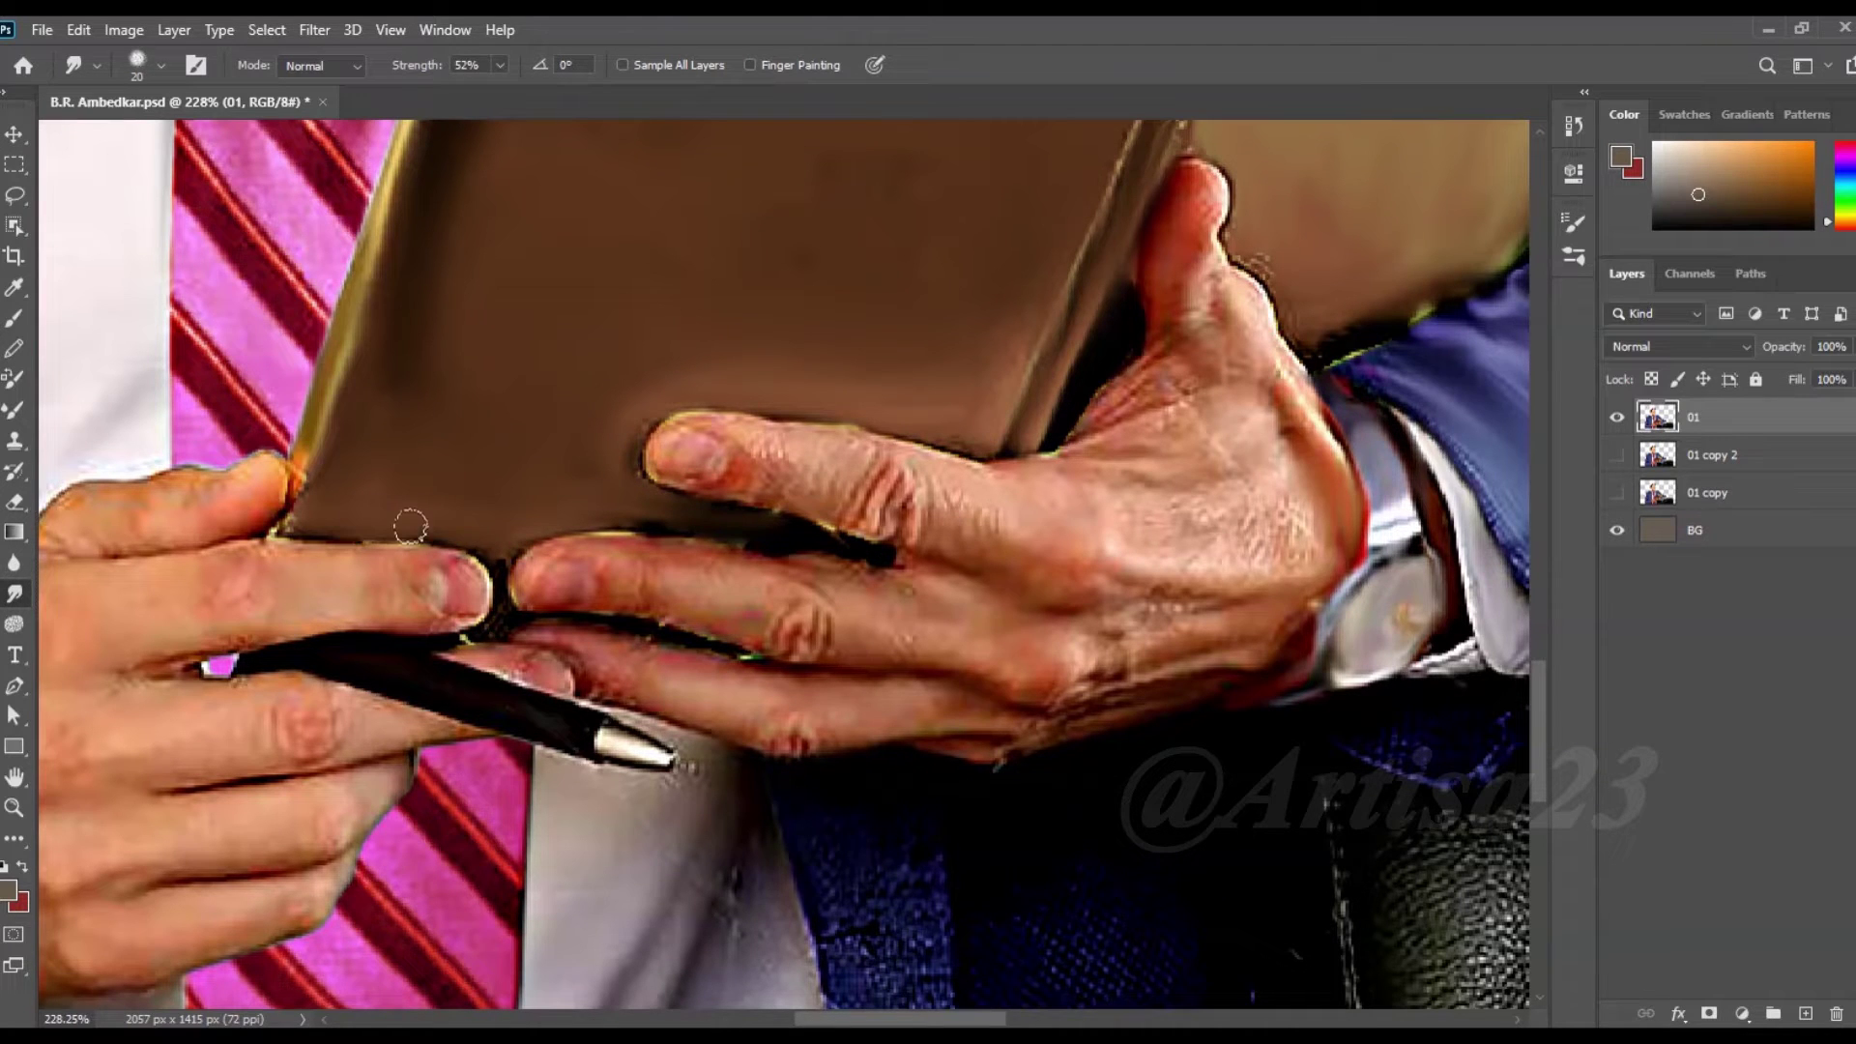
{"action": "scroll", "coordinate": [979, 502], "scroll_direction": "down", "scroll_amount": 3}
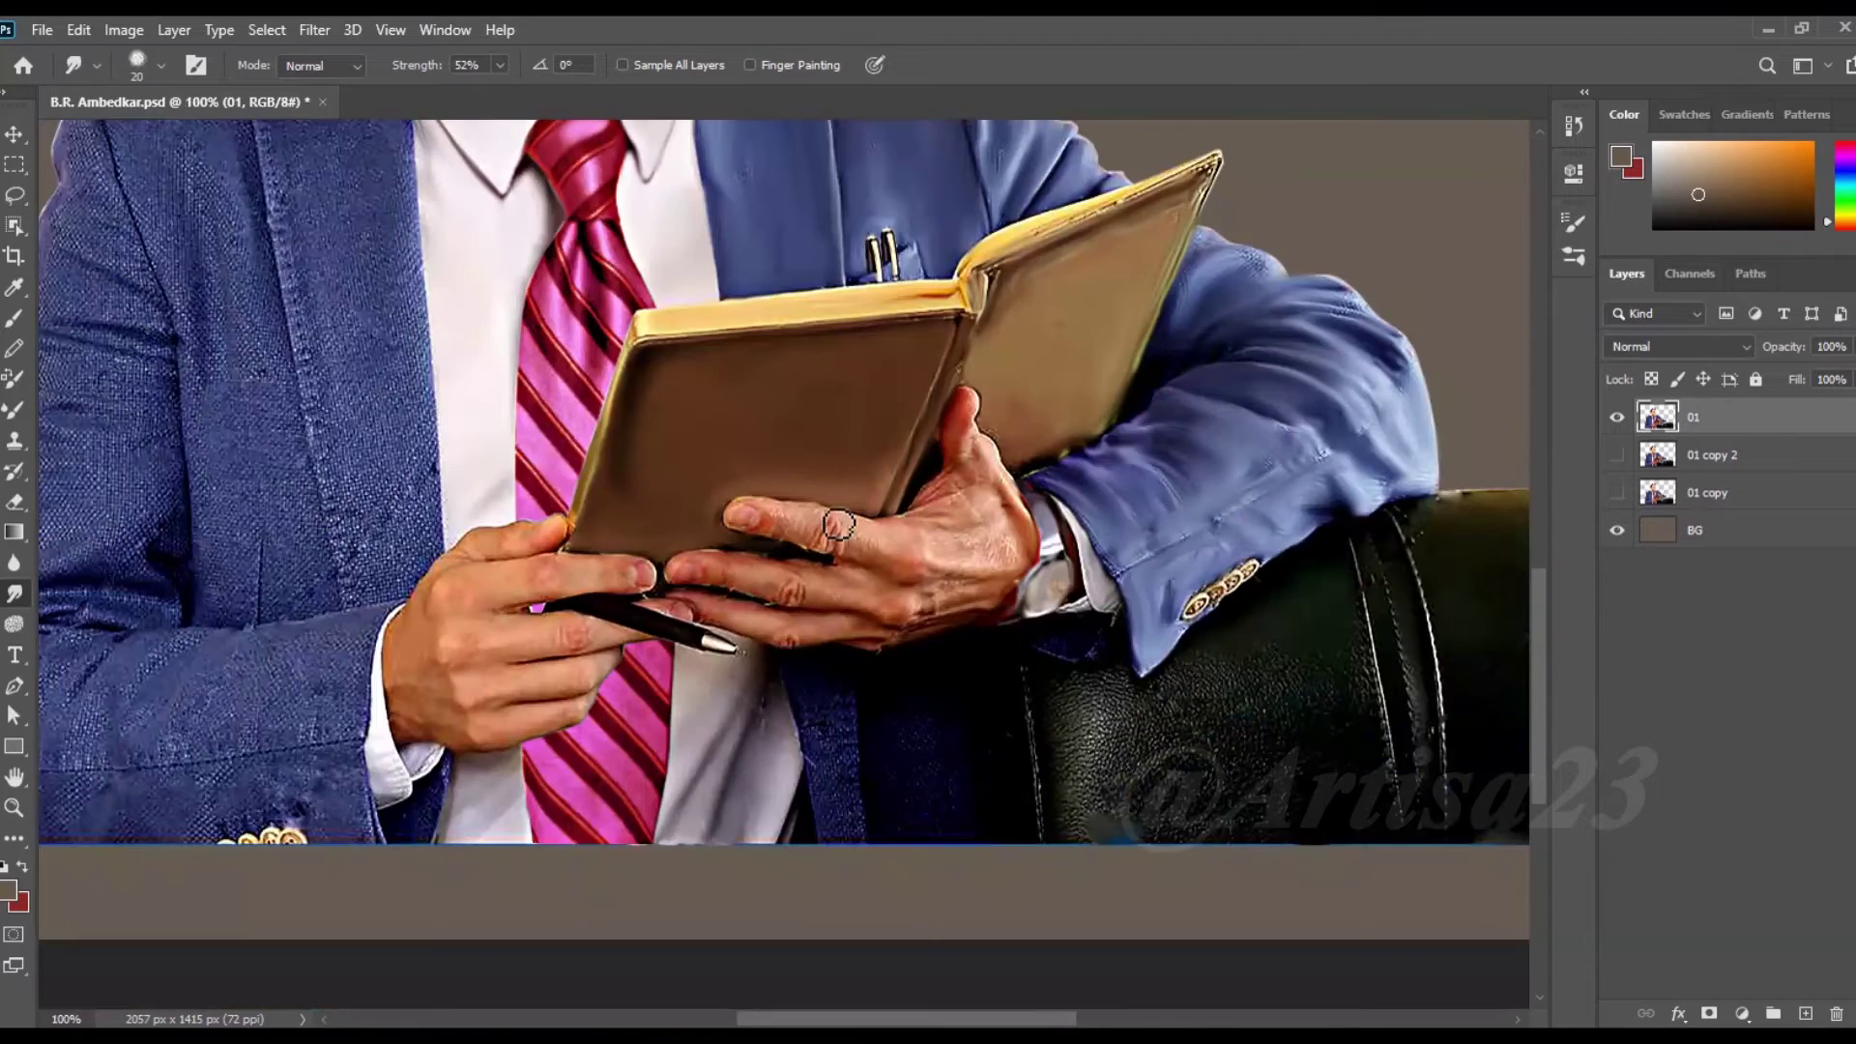
{"action": "scroll", "coordinate": [1030, 341], "scroll_direction": "up", "scroll_amount": 1}
{"action": "left_click", "coordinate": [41, 30]}
- Save the portrait as 'B.R. Ambedkar-01'
{"action": "left_click", "coordinate": [58, 292]}
{"action": "left_click", "coordinate": [453, 571]}
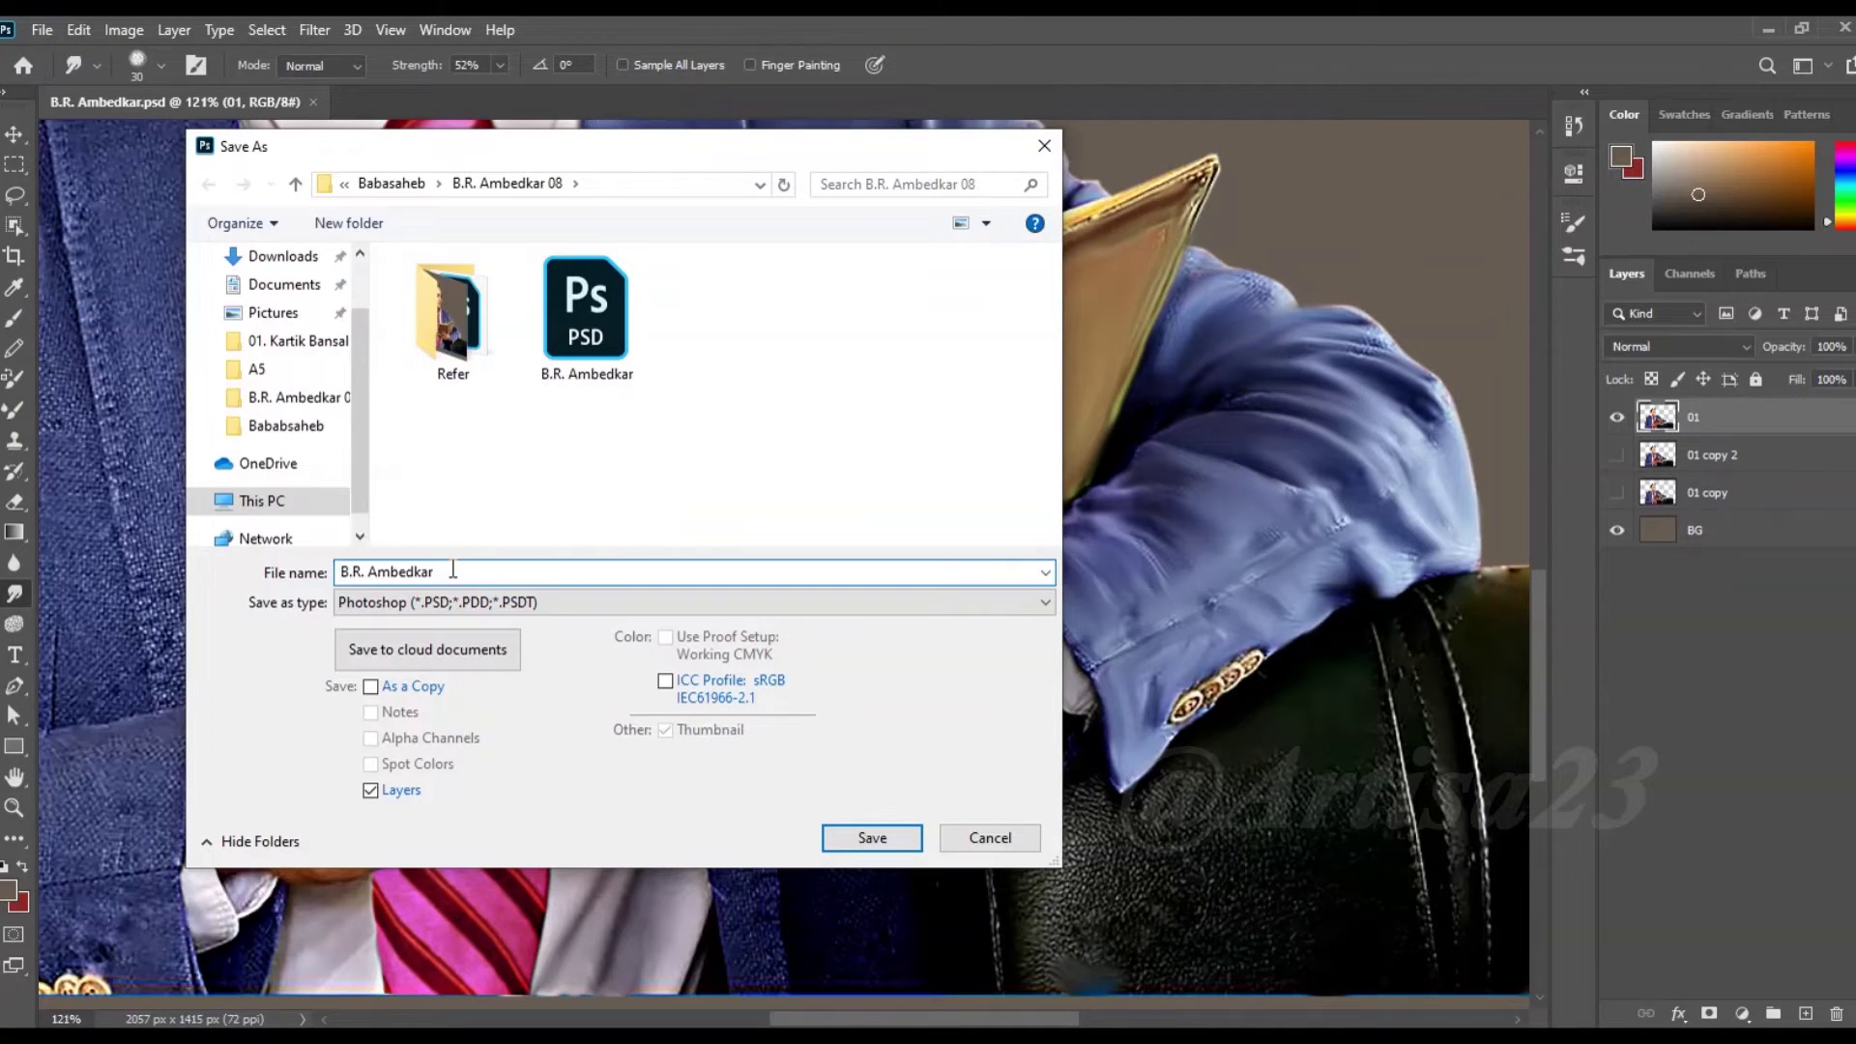
{"action": "left_click", "coordinate": [873, 838]}
- Save another copy as 'B.R. Ambedkar-01a'
{"action": "left_click", "coordinate": [41, 30]}
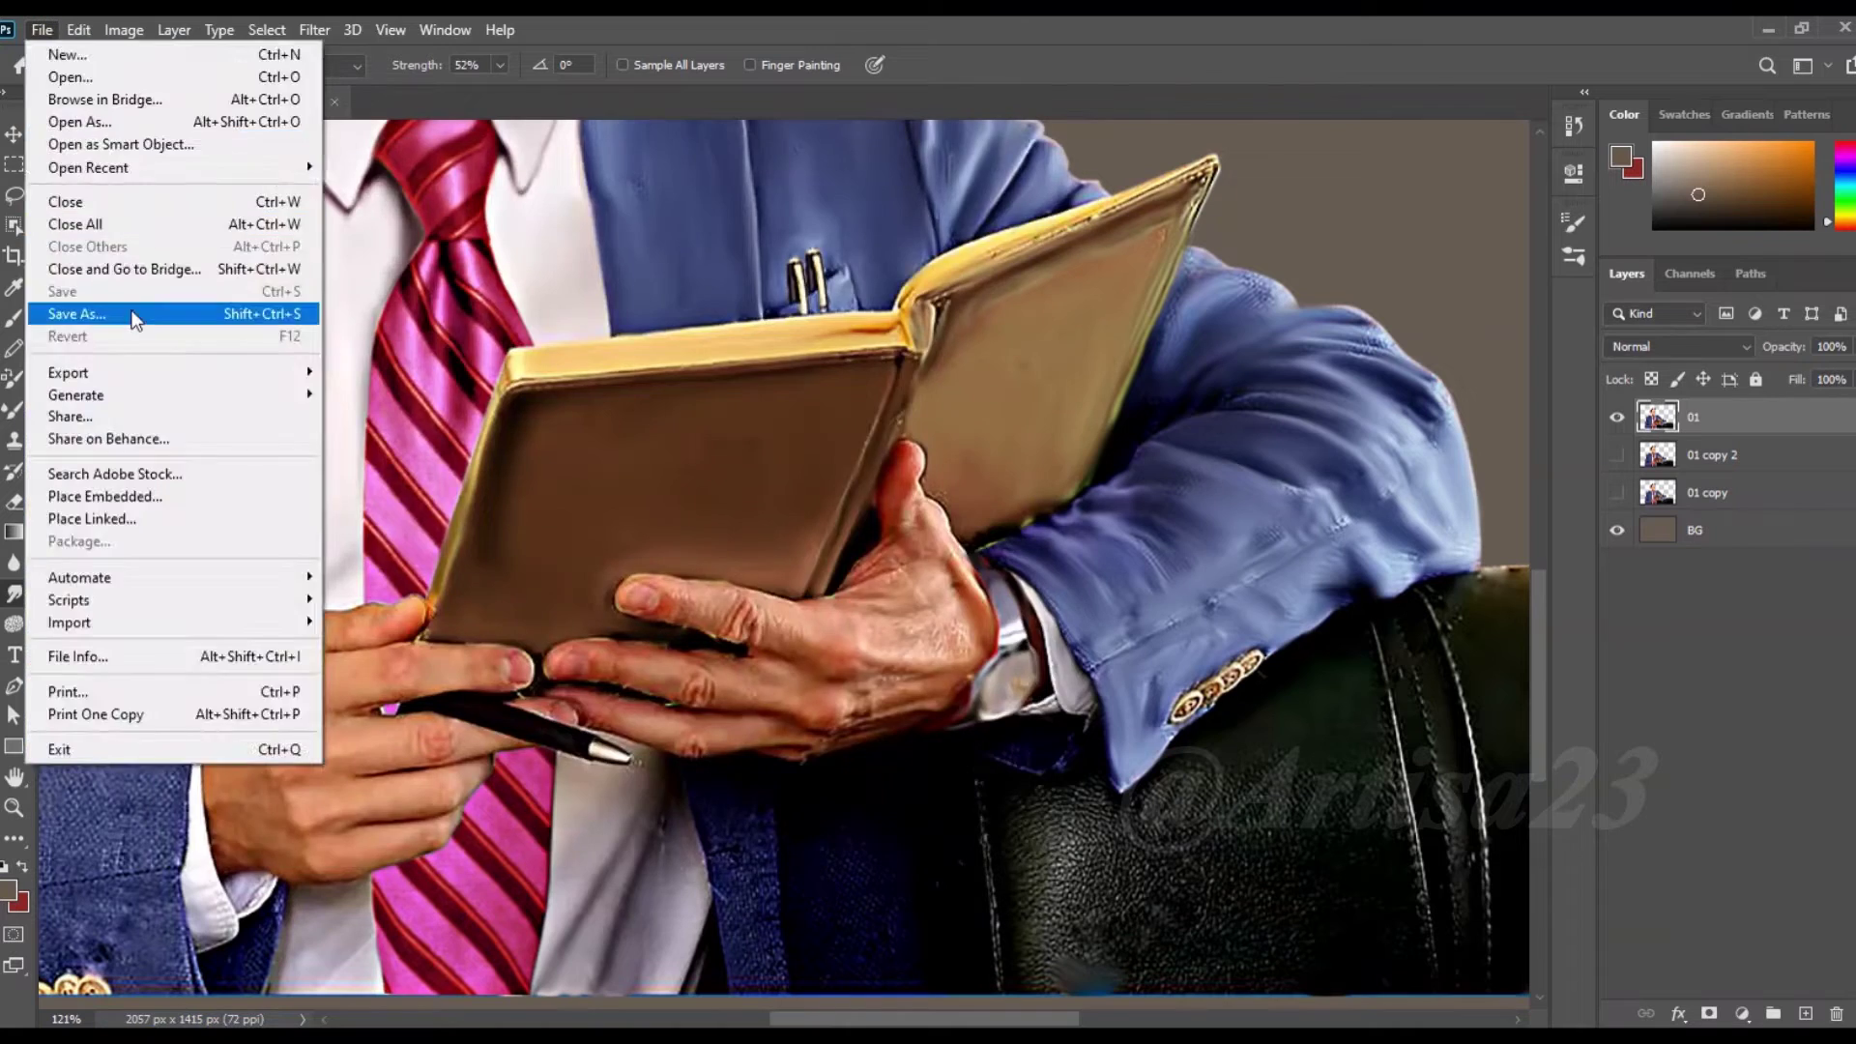
{"action": "left_click", "coordinate": [58, 309]}
{"action": "key", "text": "End"}
{"action": "type", "text": "a"}
{"action": "left_click", "coordinate": [872, 837]}
- Save a further copy as 'B.R. Ambedkar-01b' in the same folder
{"action": "left_click", "coordinate": [41, 30]}
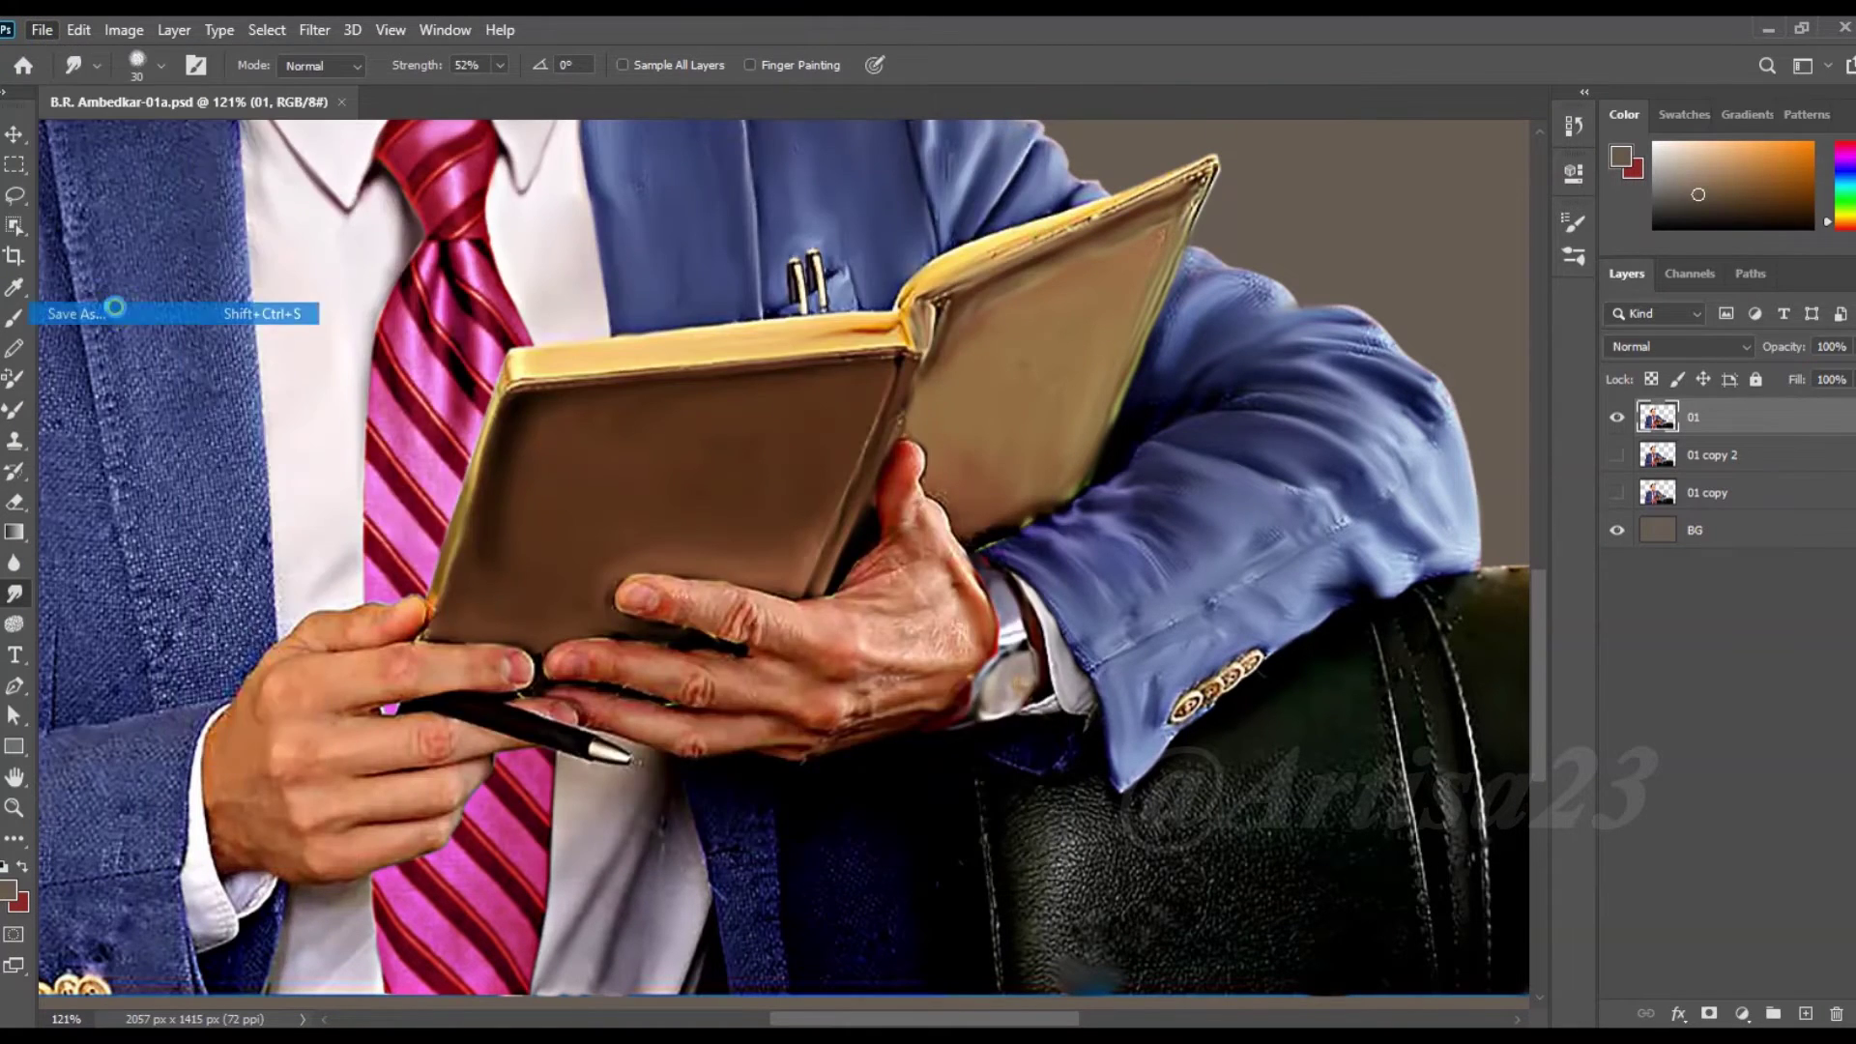
{"action": "left_click", "coordinate": [112, 306]}
{"action": "left_click", "coordinate": [606, 333]}
{"action": "left_click", "coordinate": [735, 315]}
{"action": "left_click", "coordinate": [609, 581]}
{"action": "key", "text": "BackSpace"}
{"action": "type", "text": "b"}
{"action": "left_click", "coordinate": [868, 837]}
{"action": "scroll", "coordinate": [1020, 696], "scroll_direction": "up", "scroll_amount": 5}
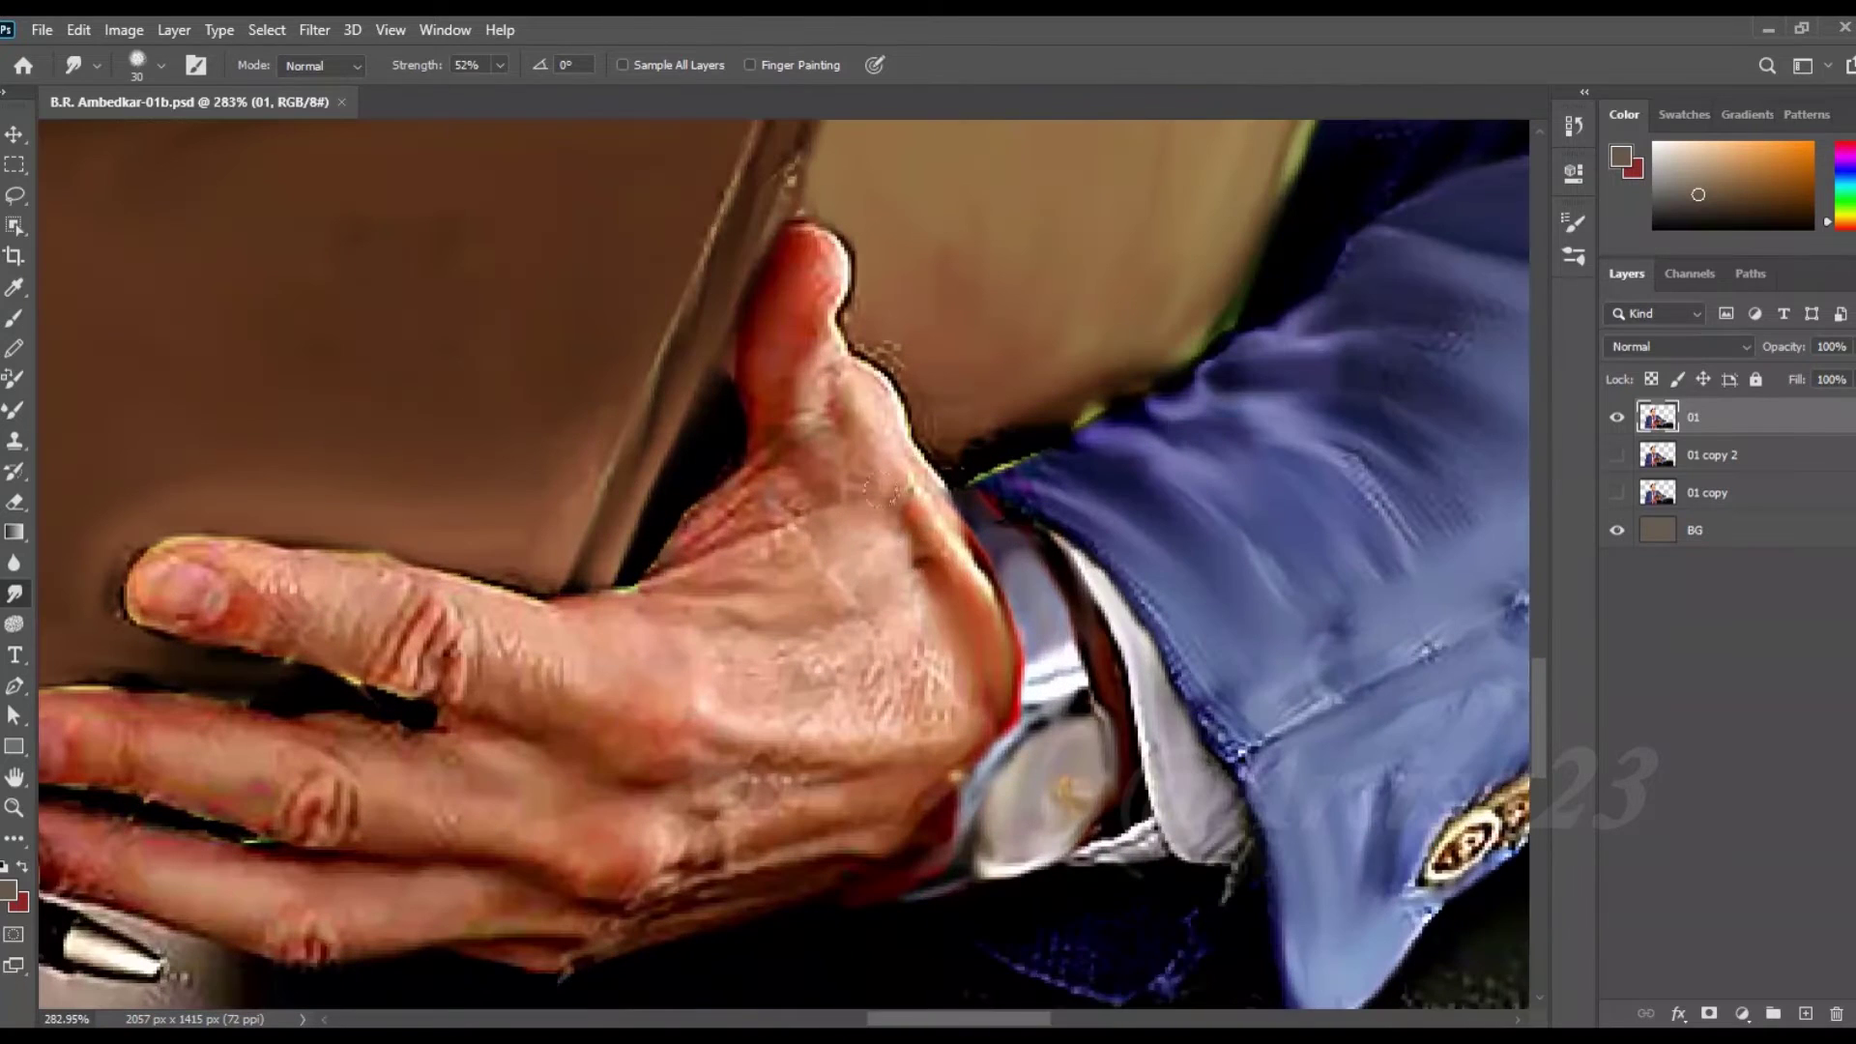
- Smudge the creases on the thumb, palm and back of the hand into smooth skin
{"action": "left_click_drag", "start_coordinate": [783, 497], "coordinate": [826, 274]}
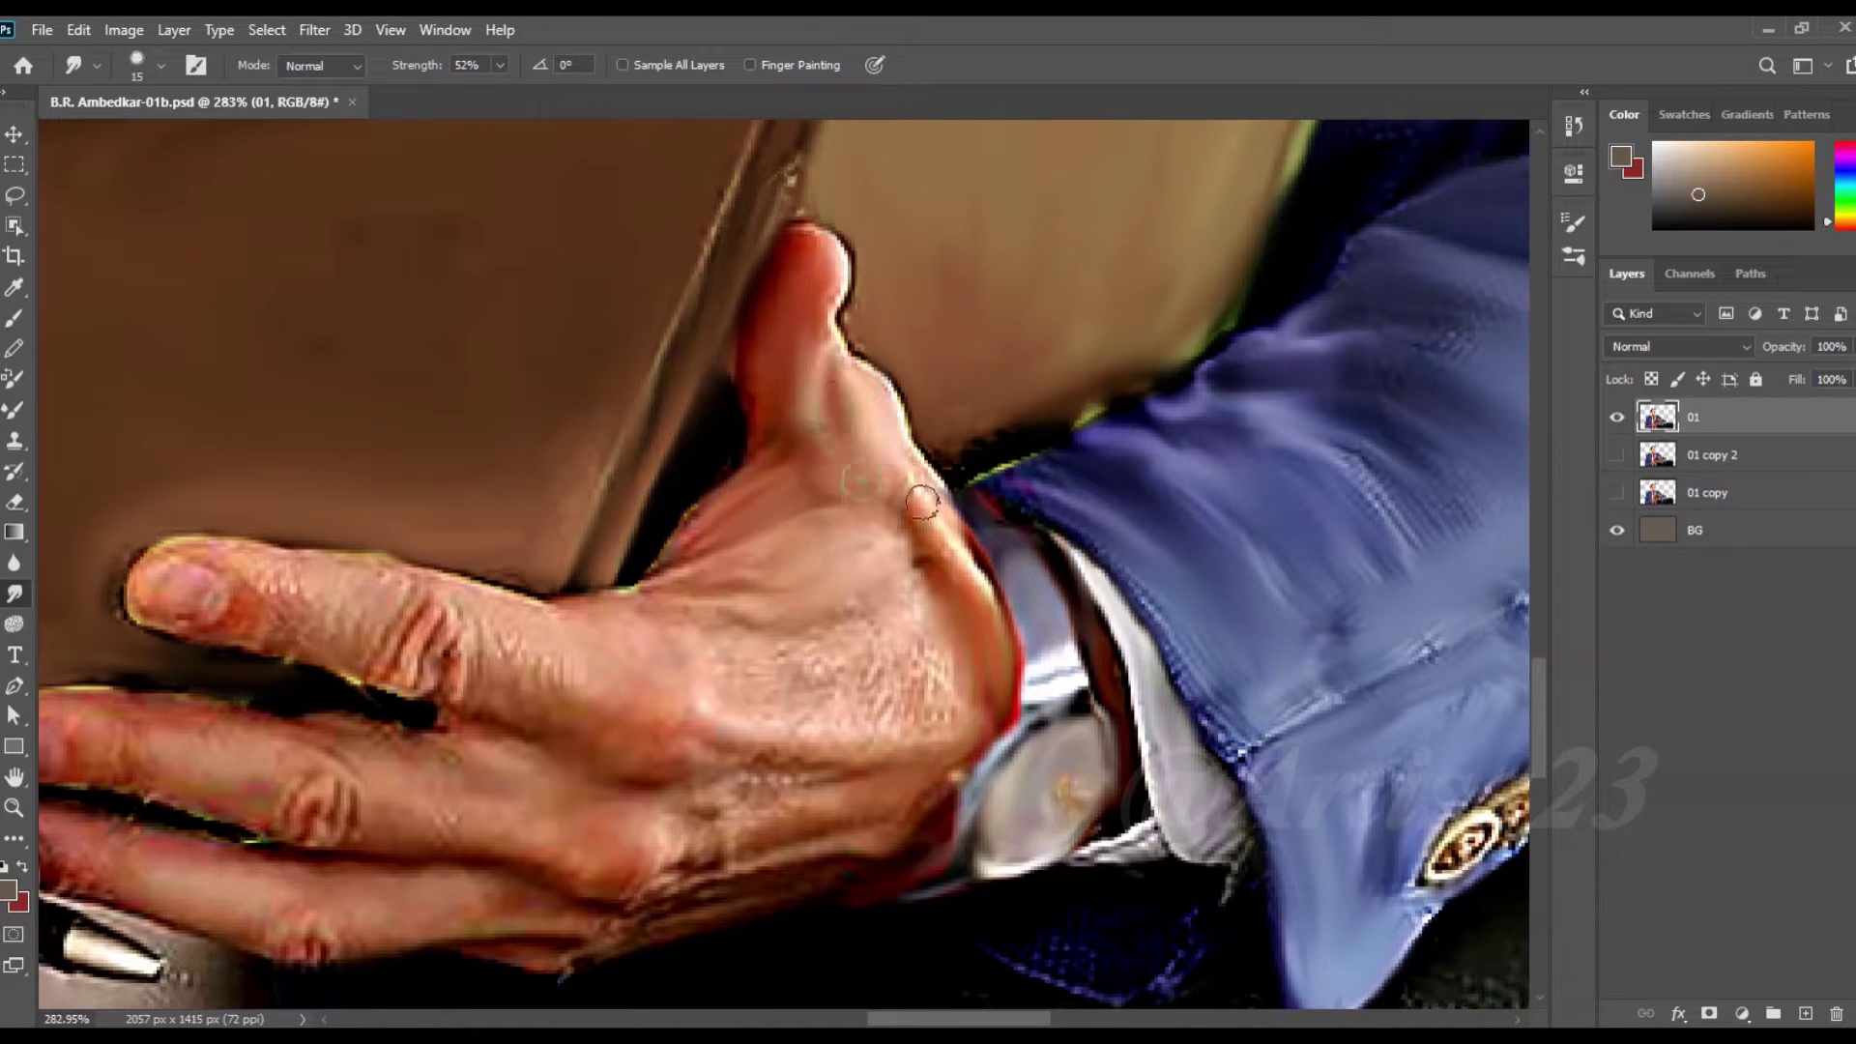
{"action": "left_click_drag", "start_coordinate": [922, 501], "coordinate": [630, 589]}
{"action": "mouse_move", "coordinate": [763, 654]}
{"action": "left_mouse_down"}
{"action": "mouse_move", "coordinate": [928, 692]}
{"action": "mouse_move", "coordinate": [754, 701]}
{"action": "left_mouse_up"}
{"action": "key", "text": "bracketleft"}
{"action": "mouse_move", "coordinate": [576, 667]}
{"action": "left_mouse_down"}
{"action": "mouse_move", "coordinate": [474, 629]}
{"action": "mouse_move", "coordinate": [390, 635]}
{"action": "mouse_move", "coordinate": [300, 569]}
{"action": "mouse_move", "coordinate": [367, 677]}
{"action": "mouse_move", "coordinate": [476, 601]}
{"action": "left_mouse_up"}
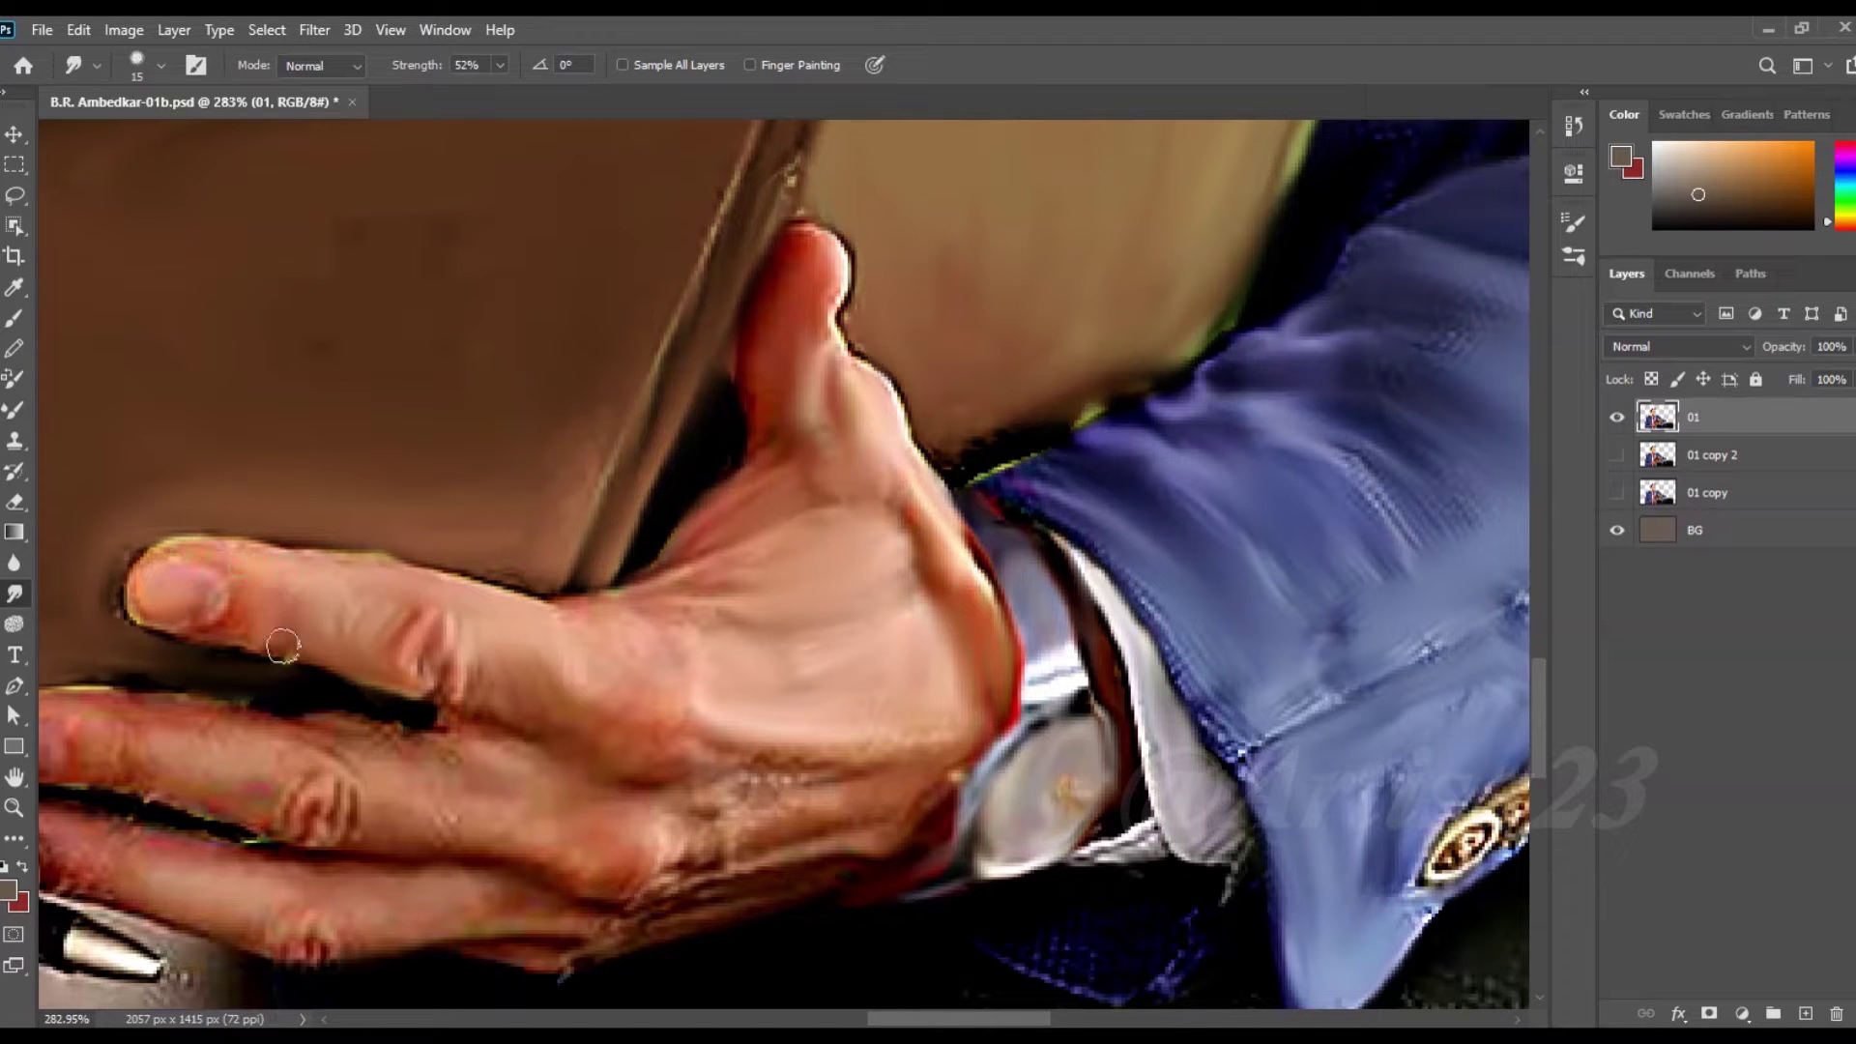
{"action": "left_click_drag", "start_coordinate": [471, 703], "coordinate": [443, 713]}
- With a slightly larger brush, smooth the finger creases near the knuckles
{"action": "key", "text": "bracketright"}
{"action": "mouse_move", "coordinate": [676, 774]}
{"action": "left_mouse_down"}
{"action": "mouse_move", "coordinate": [928, 754]}
{"action": "mouse_move", "coordinate": [693, 829]}
{"action": "left_mouse_up"}
{"action": "scroll", "coordinate": [771, 675], "scroll_direction": "down", "scroll_amount": 3}
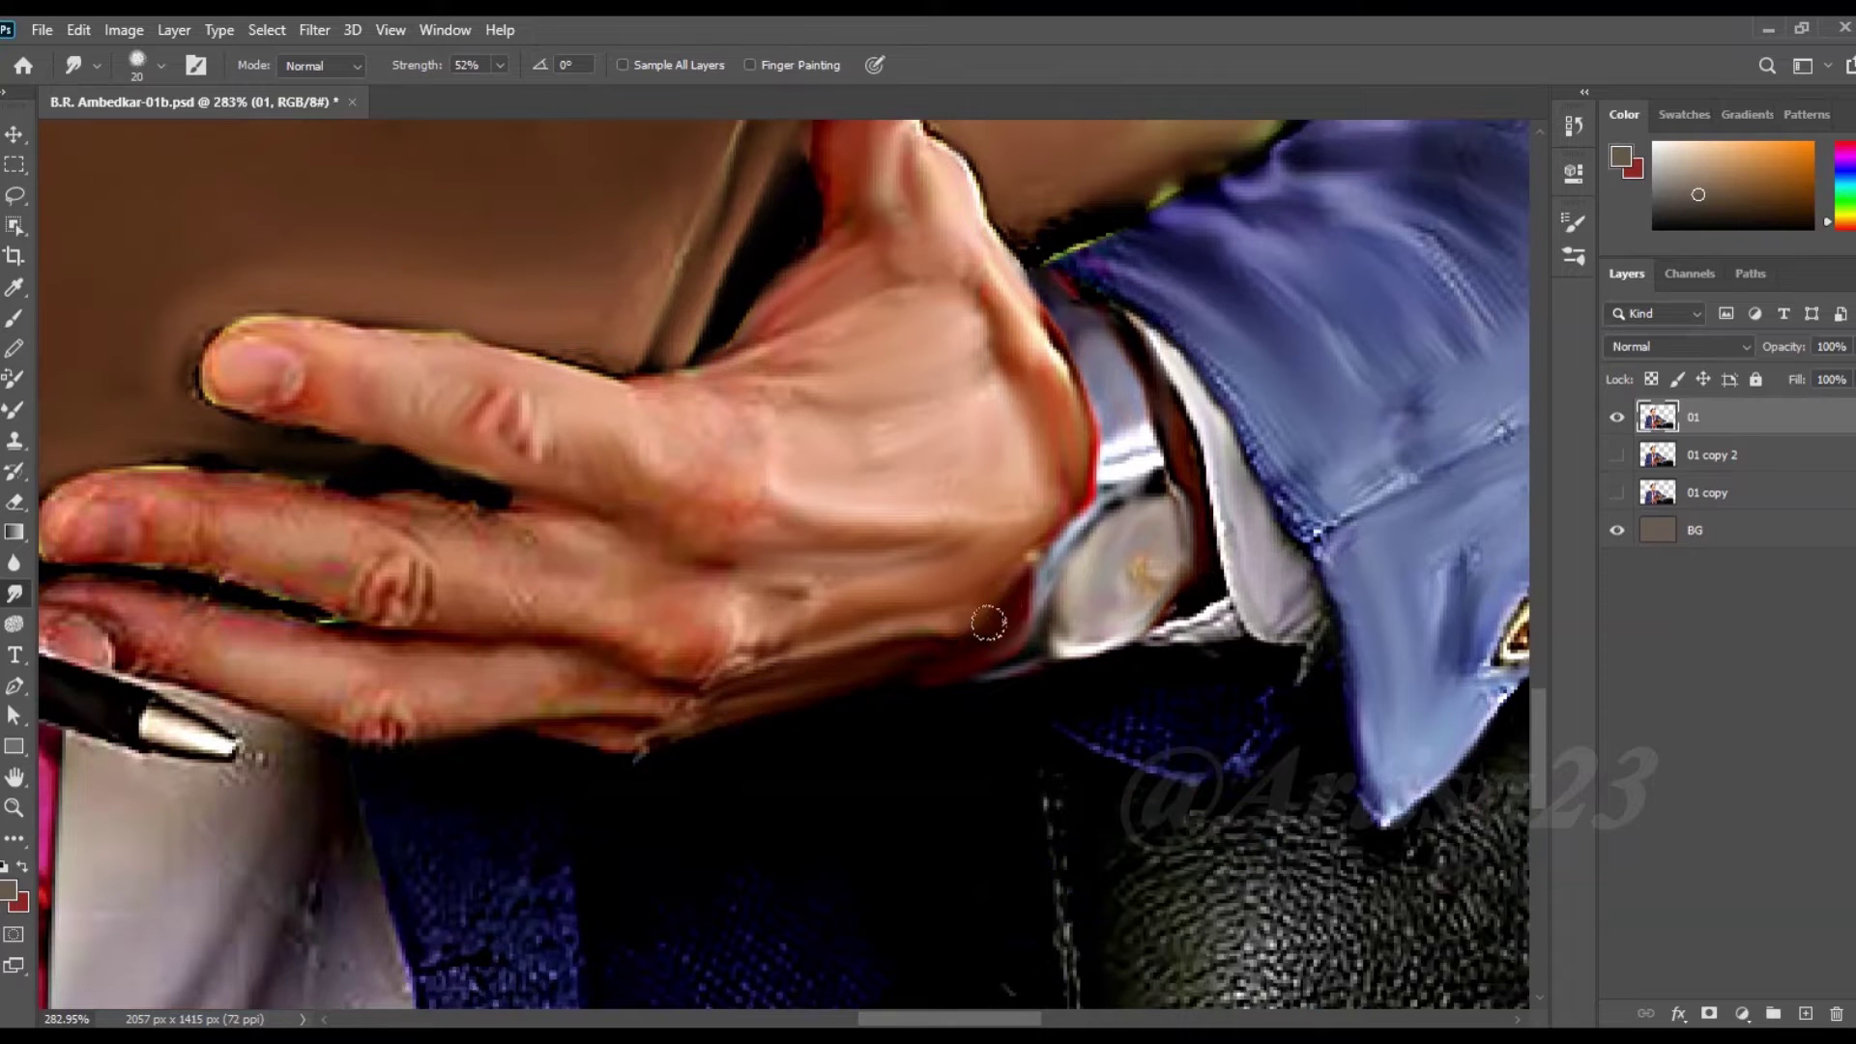
{"action": "scroll", "coordinate": [580, 677], "scroll_direction": "left", "scroll_amount": 5}
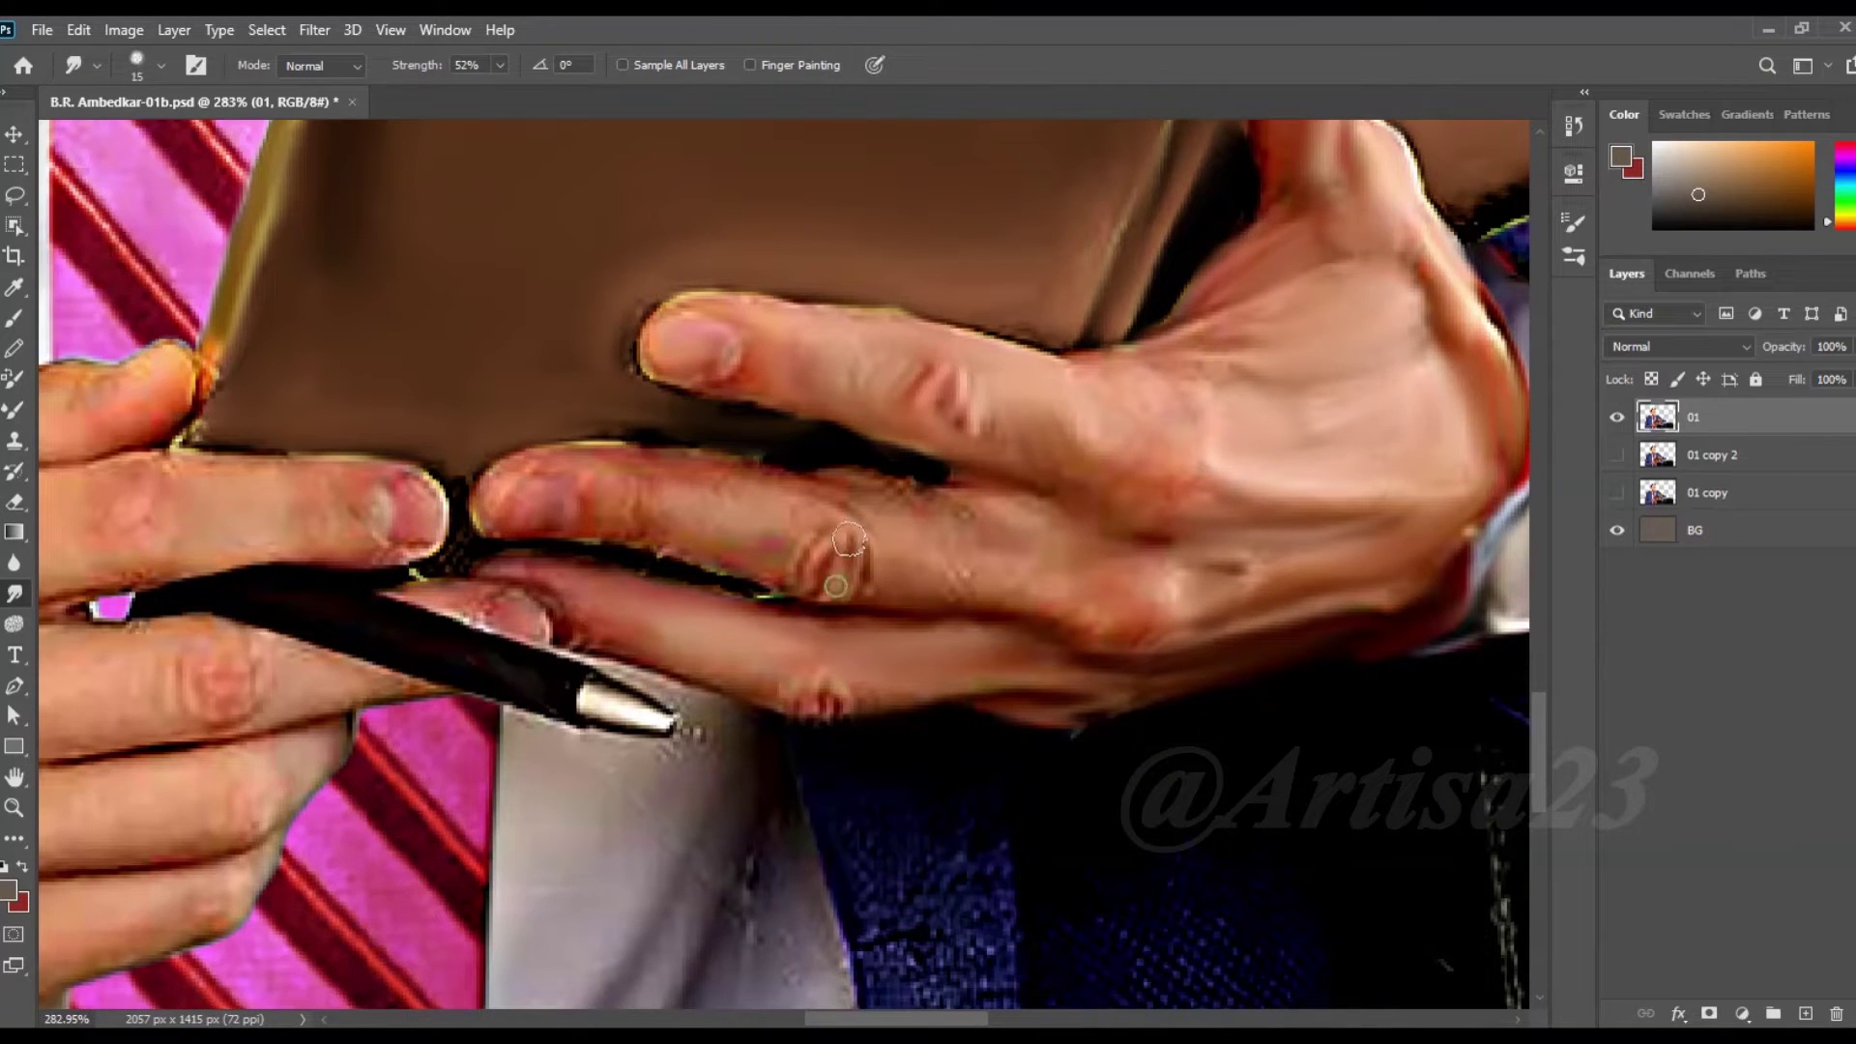
- Soften the middle-finger knuckle and the finger edge beside the fingertip
{"action": "key", "text": "bracketright"}
{"action": "key", "text": "bracketright"}
{"action": "left_click_drag", "start_coordinate": [849, 539], "coordinate": [967, 580]}
{"action": "left_click_drag", "start_coordinate": [996, 502], "coordinate": [818, 481]}
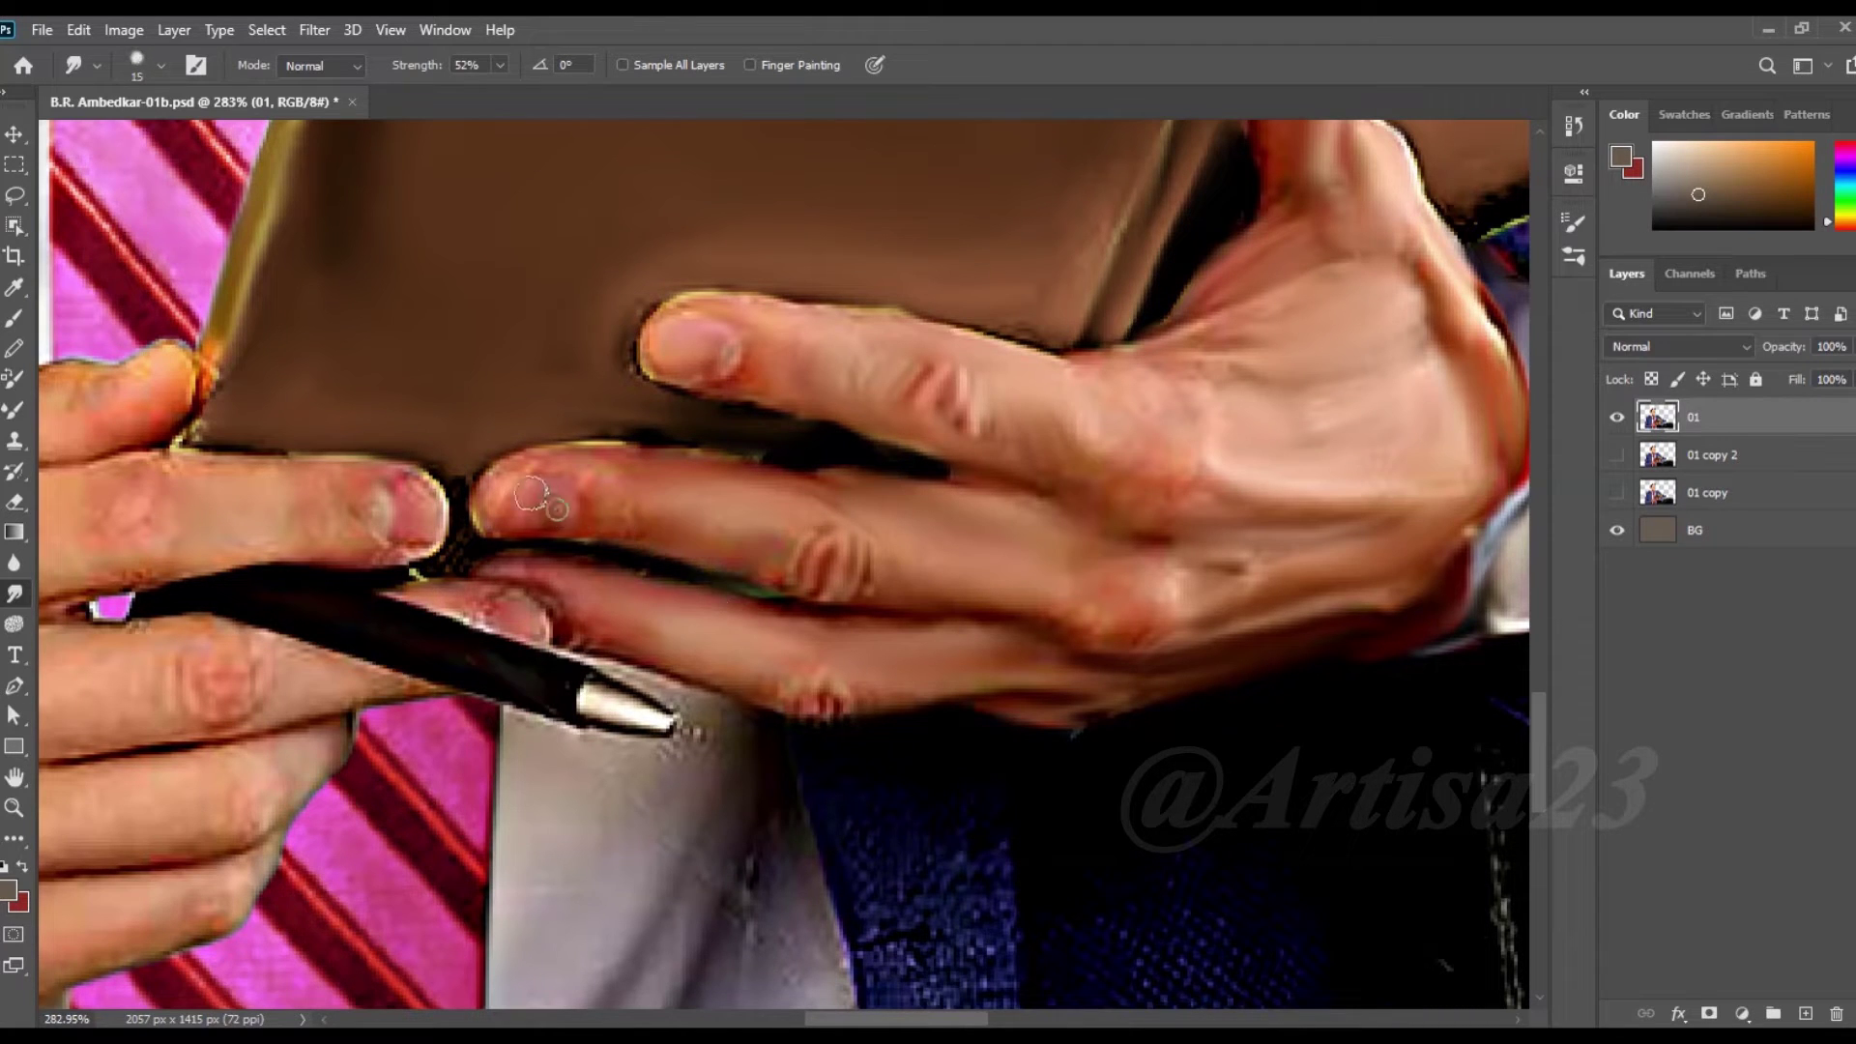
{"action": "key", "text": "bracketright"}
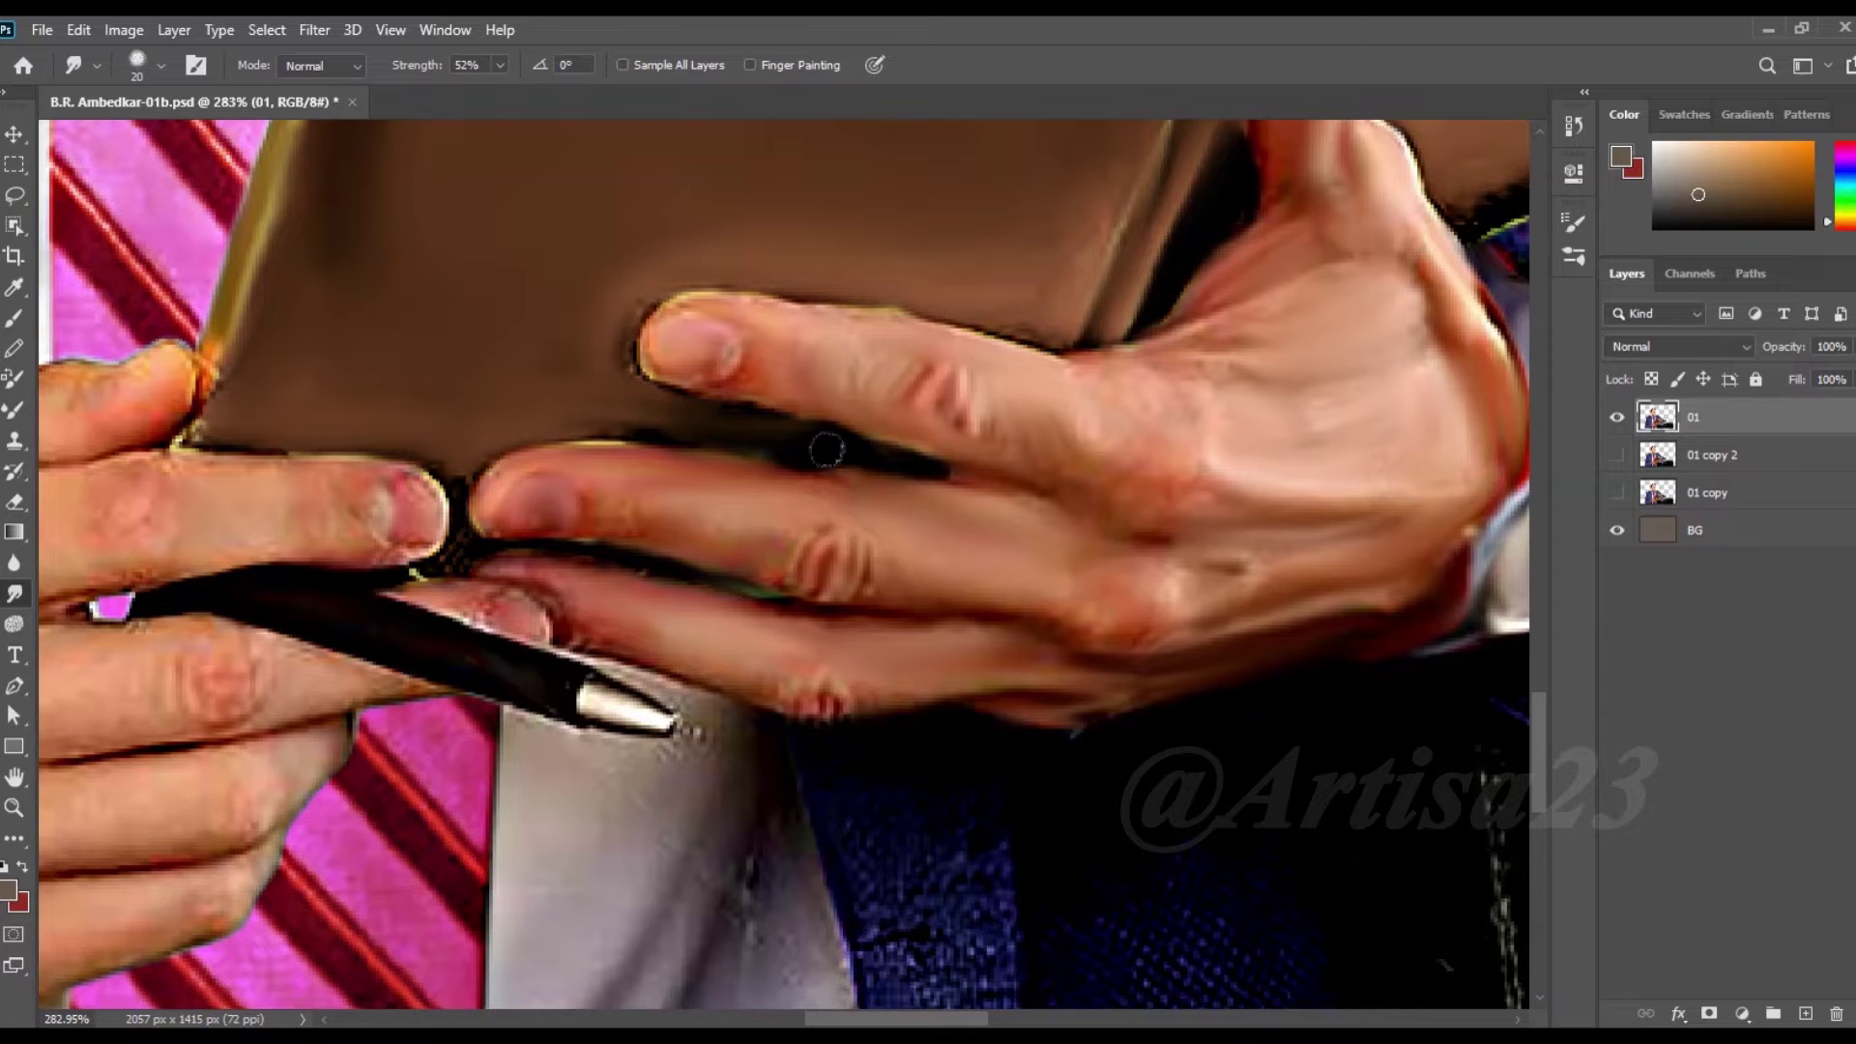
{"action": "left_click_drag", "start_coordinate": [902, 287], "coordinate": [645, 287]}
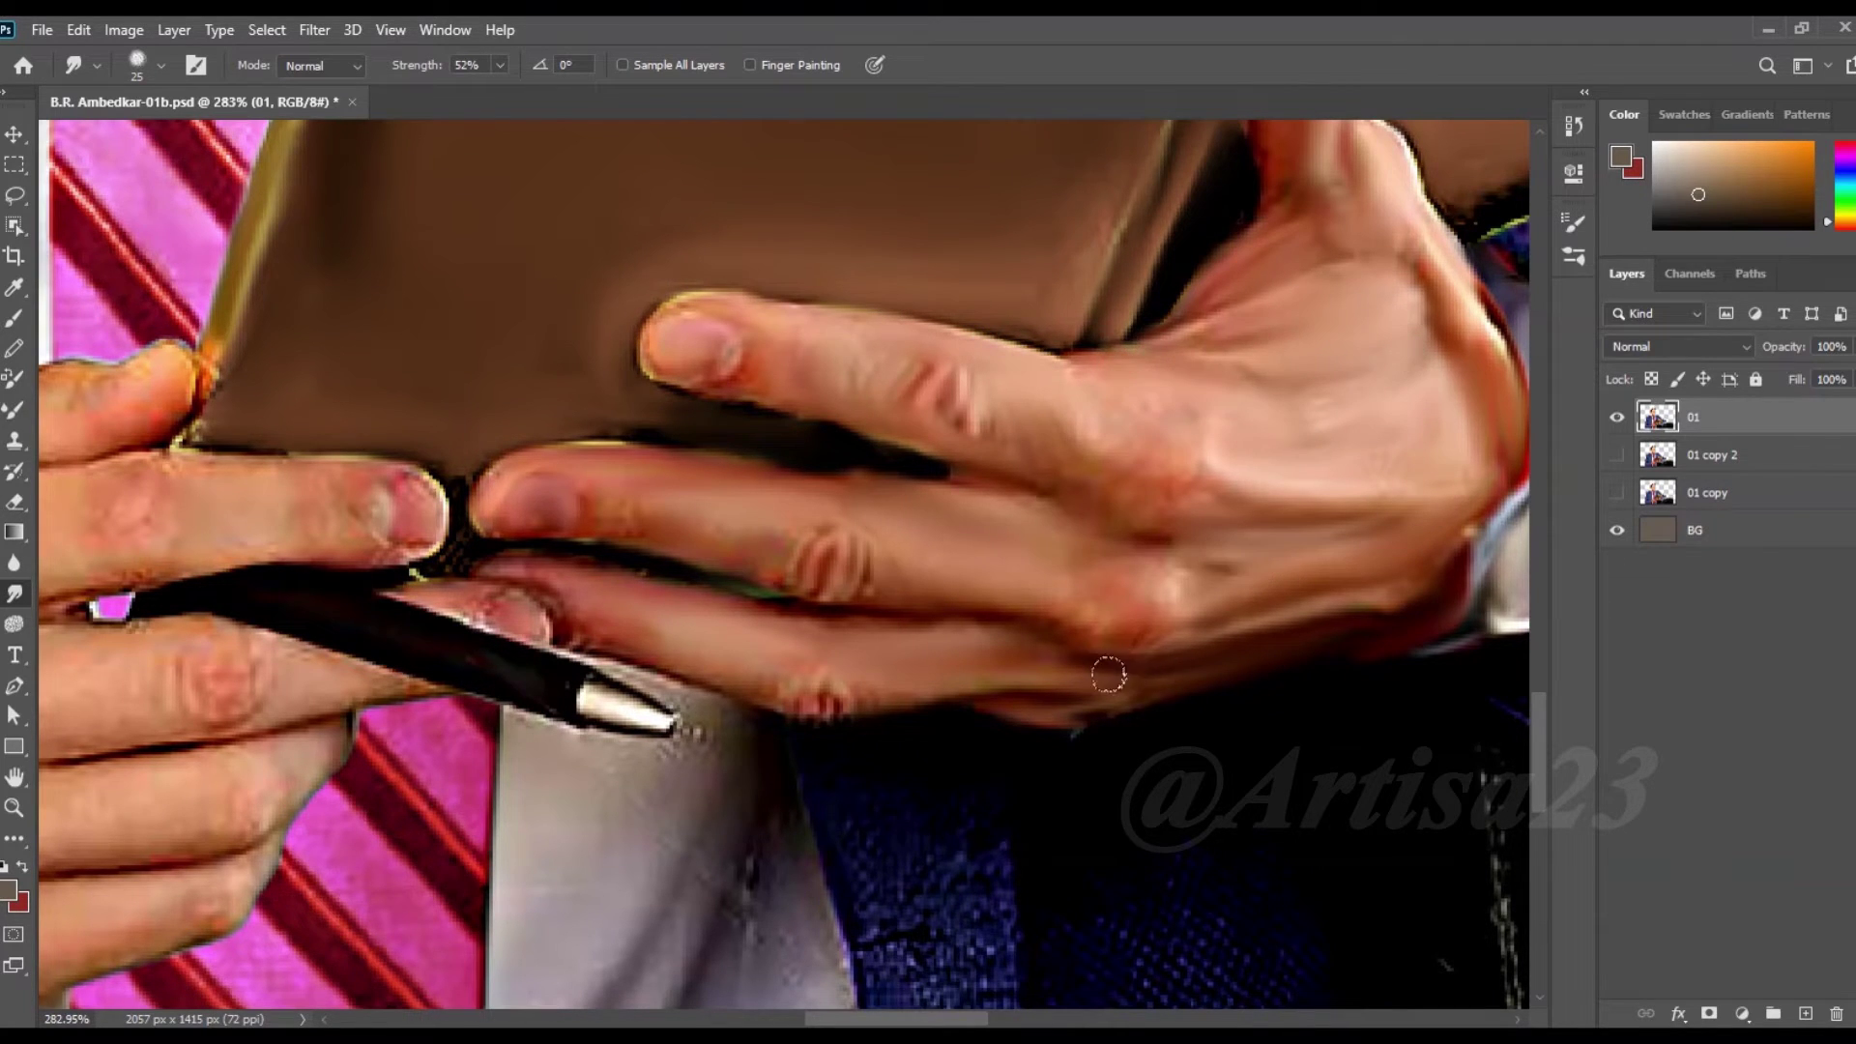
{"action": "scroll", "coordinate": [1109, 674], "scroll_direction": "down", "scroll_amount": 5}
{"action": "scroll", "coordinate": [867, 488], "scroll_direction": "up", "scroll_amount": 2}
{"action": "scroll", "coordinate": [867, 488], "scroll_direction": "up", "scroll_amount": 3}
{"action": "key", "text": "bracketleft"}
{"action": "key", "text": "bracketleft"}
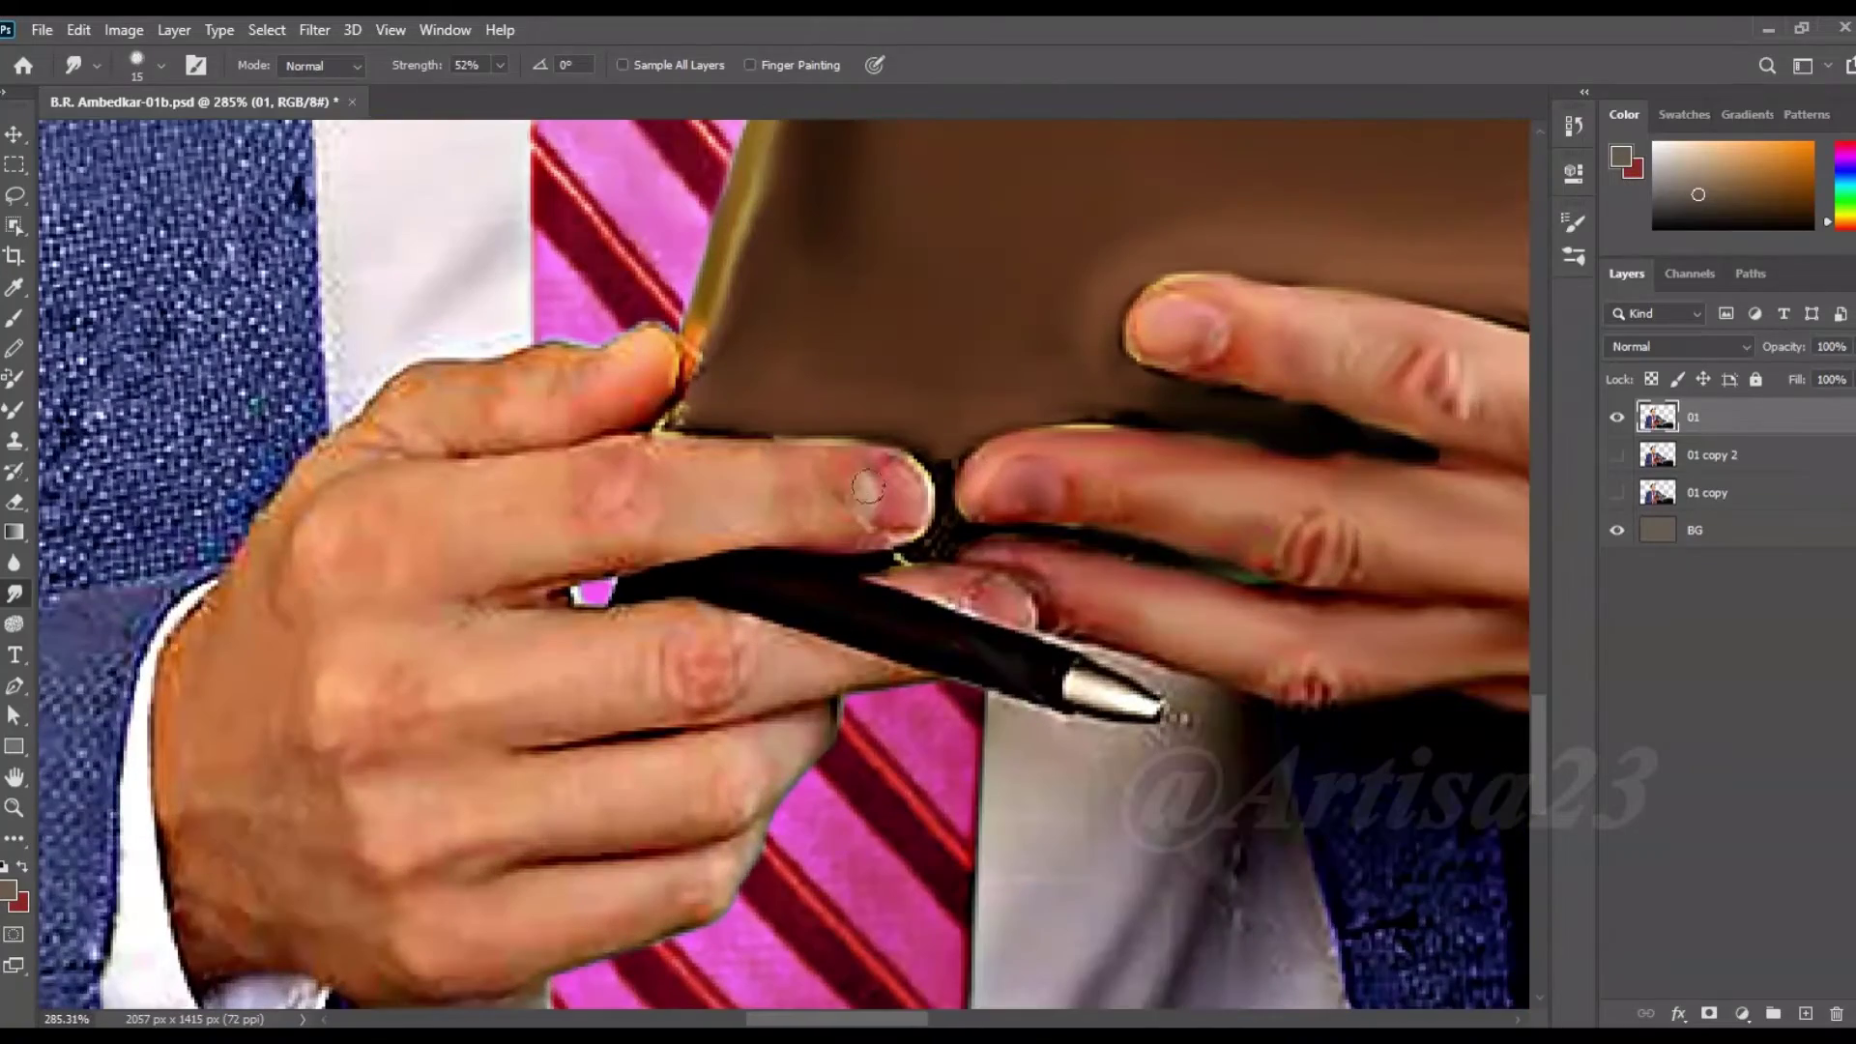
- Zoom in on the pen-holding hand and smooth the skin near the gap between fingers
{"action": "scroll", "coordinate": [868, 488], "scroll_direction": "up", "scroll_amount": 2}
{"action": "scroll", "coordinate": [867, 488], "scroll_direction": "up", "scroll_amount": 1}
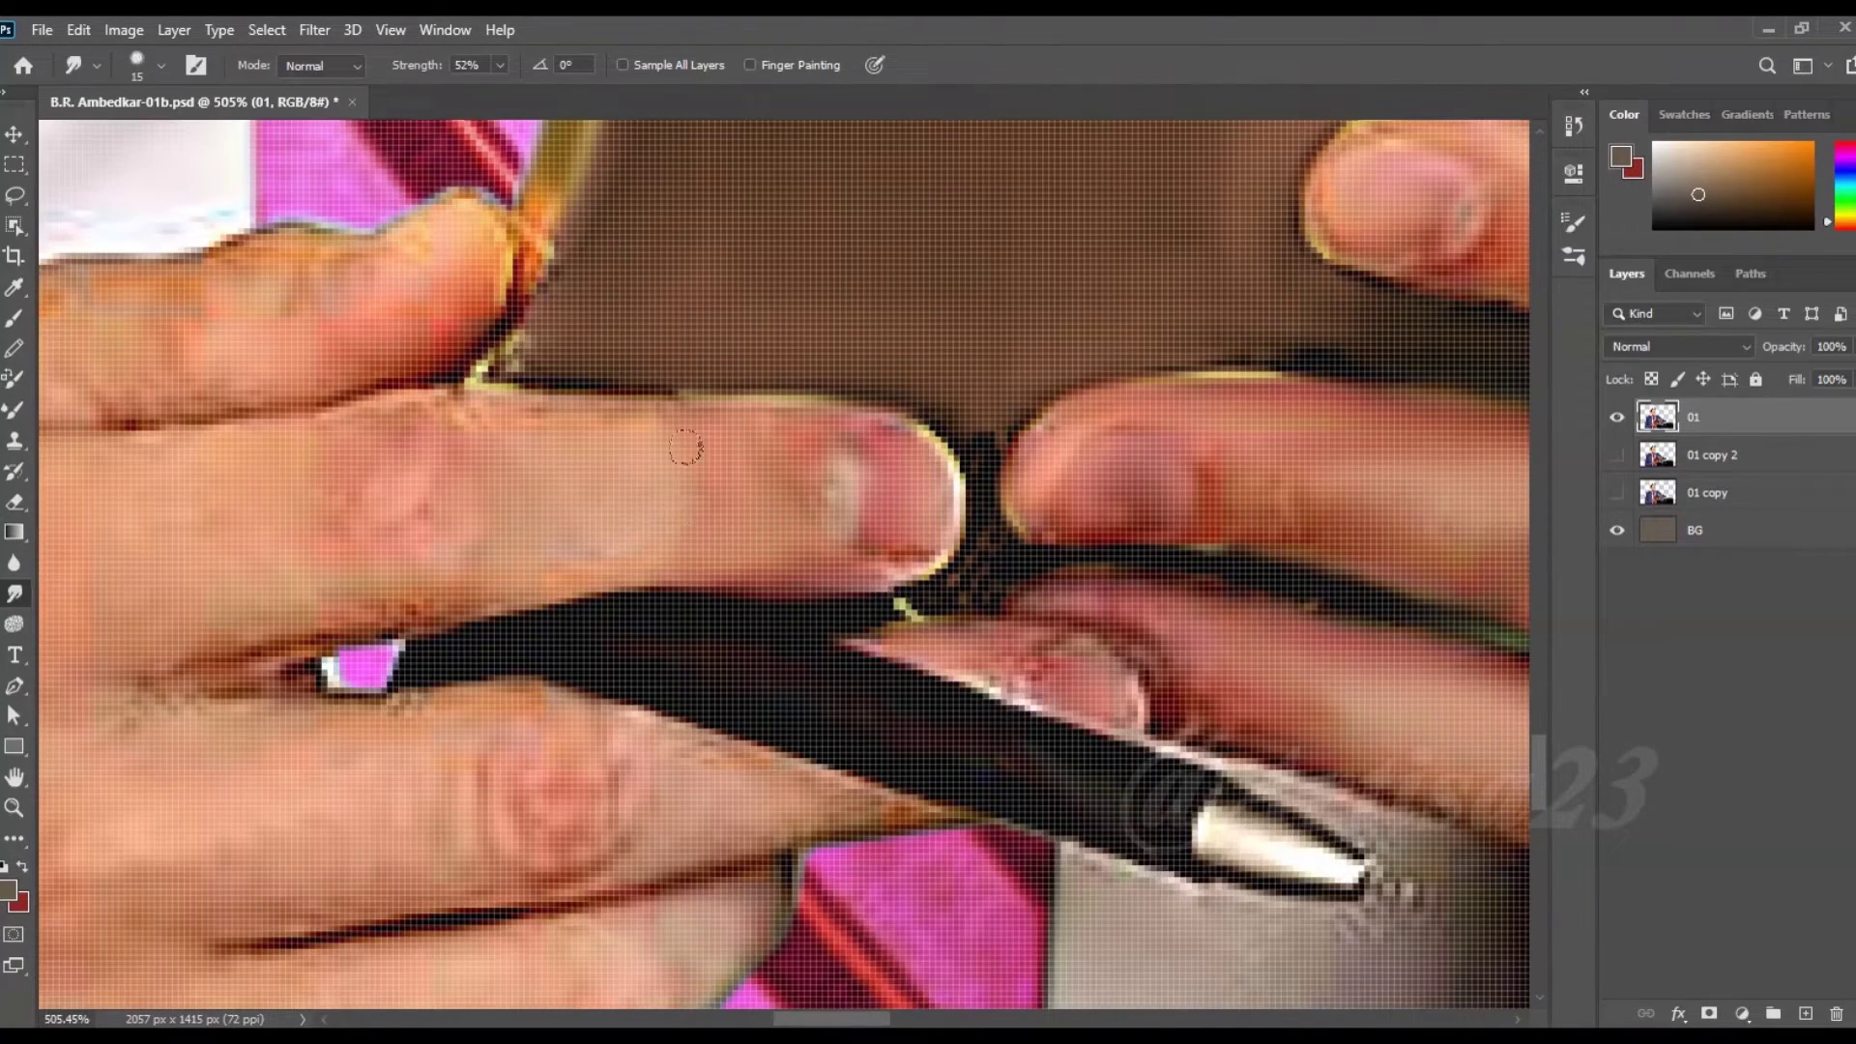
{"action": "scroll", "coordinate": [648, 539], "scroll_direction": "left", "scroll_amount": 3}
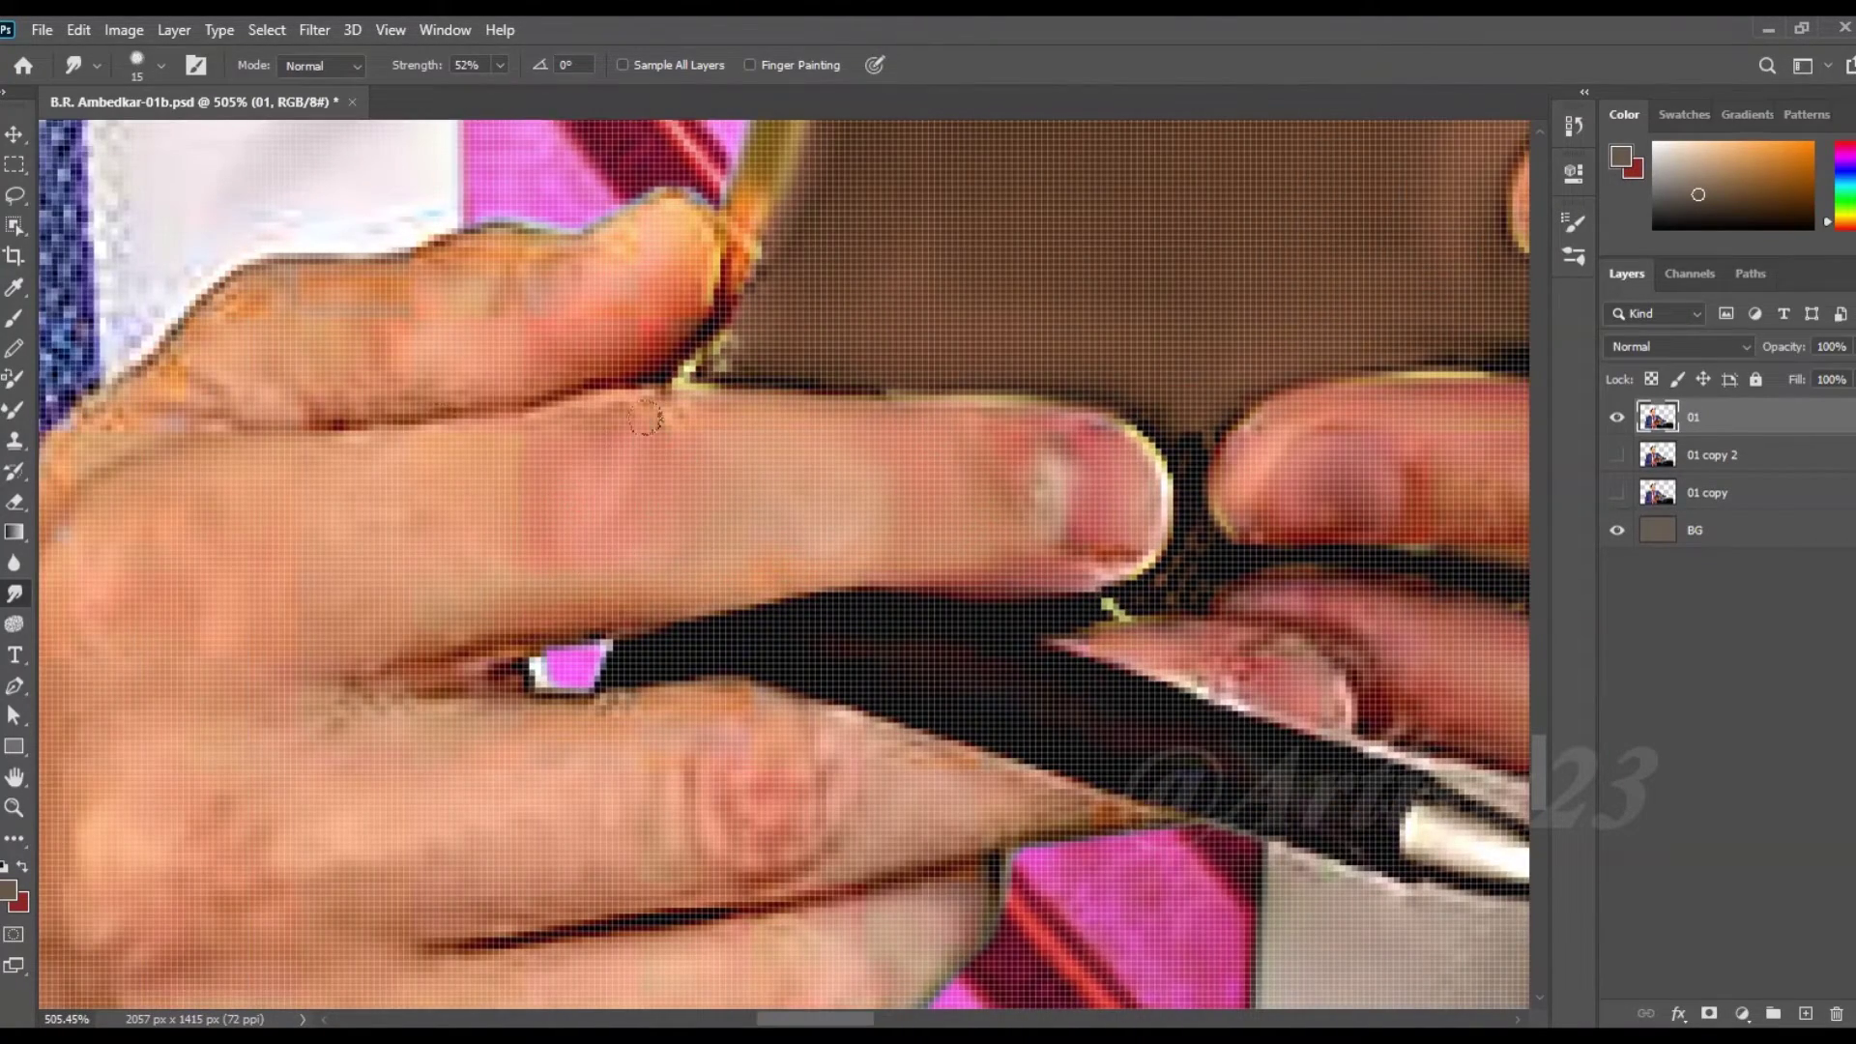
{"action": "scroll", "coordinate": [664, 548], "scroll_direction": "left", "scroll_amount": 5}
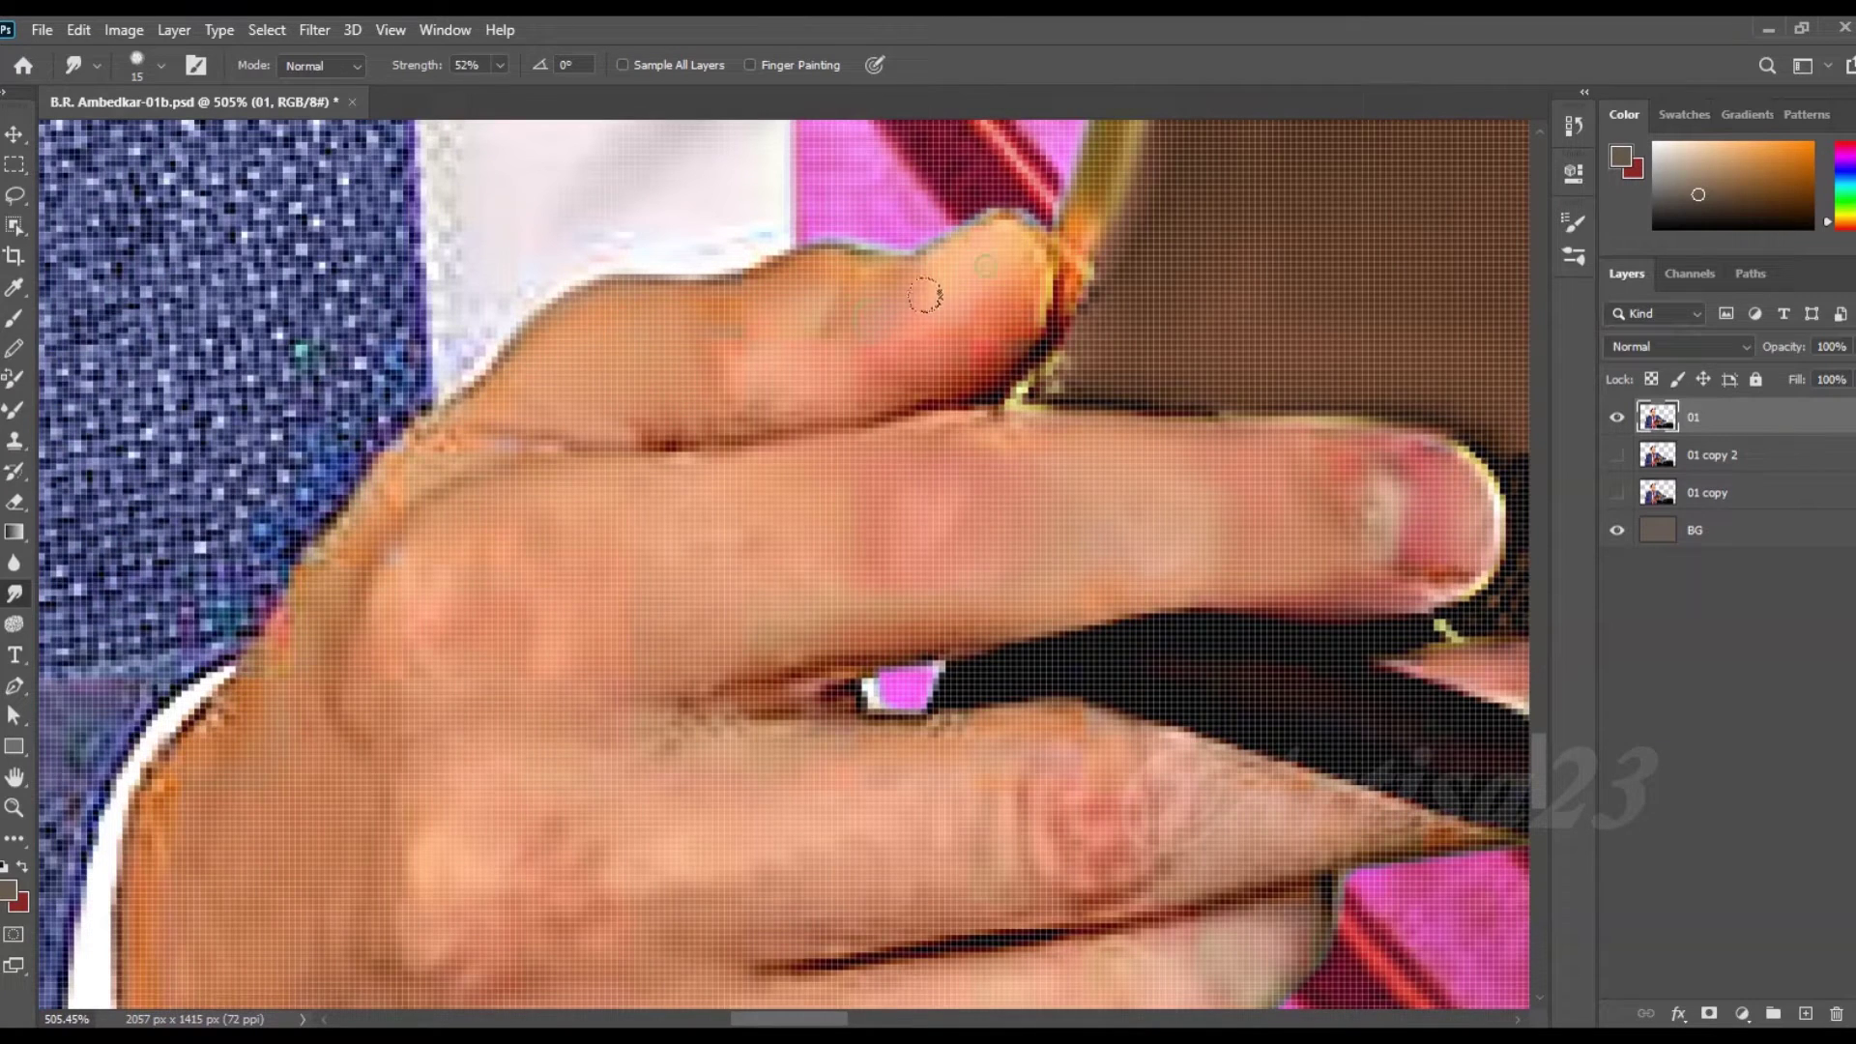
{"action": "scroll", "coordinate": [817, 371], "scroll_direction": "down", "scroll_amount": 1}
{"action": "scroll", "coordinate": [699, 549], "scroll_direction": "left", "scroll_amount": 3}
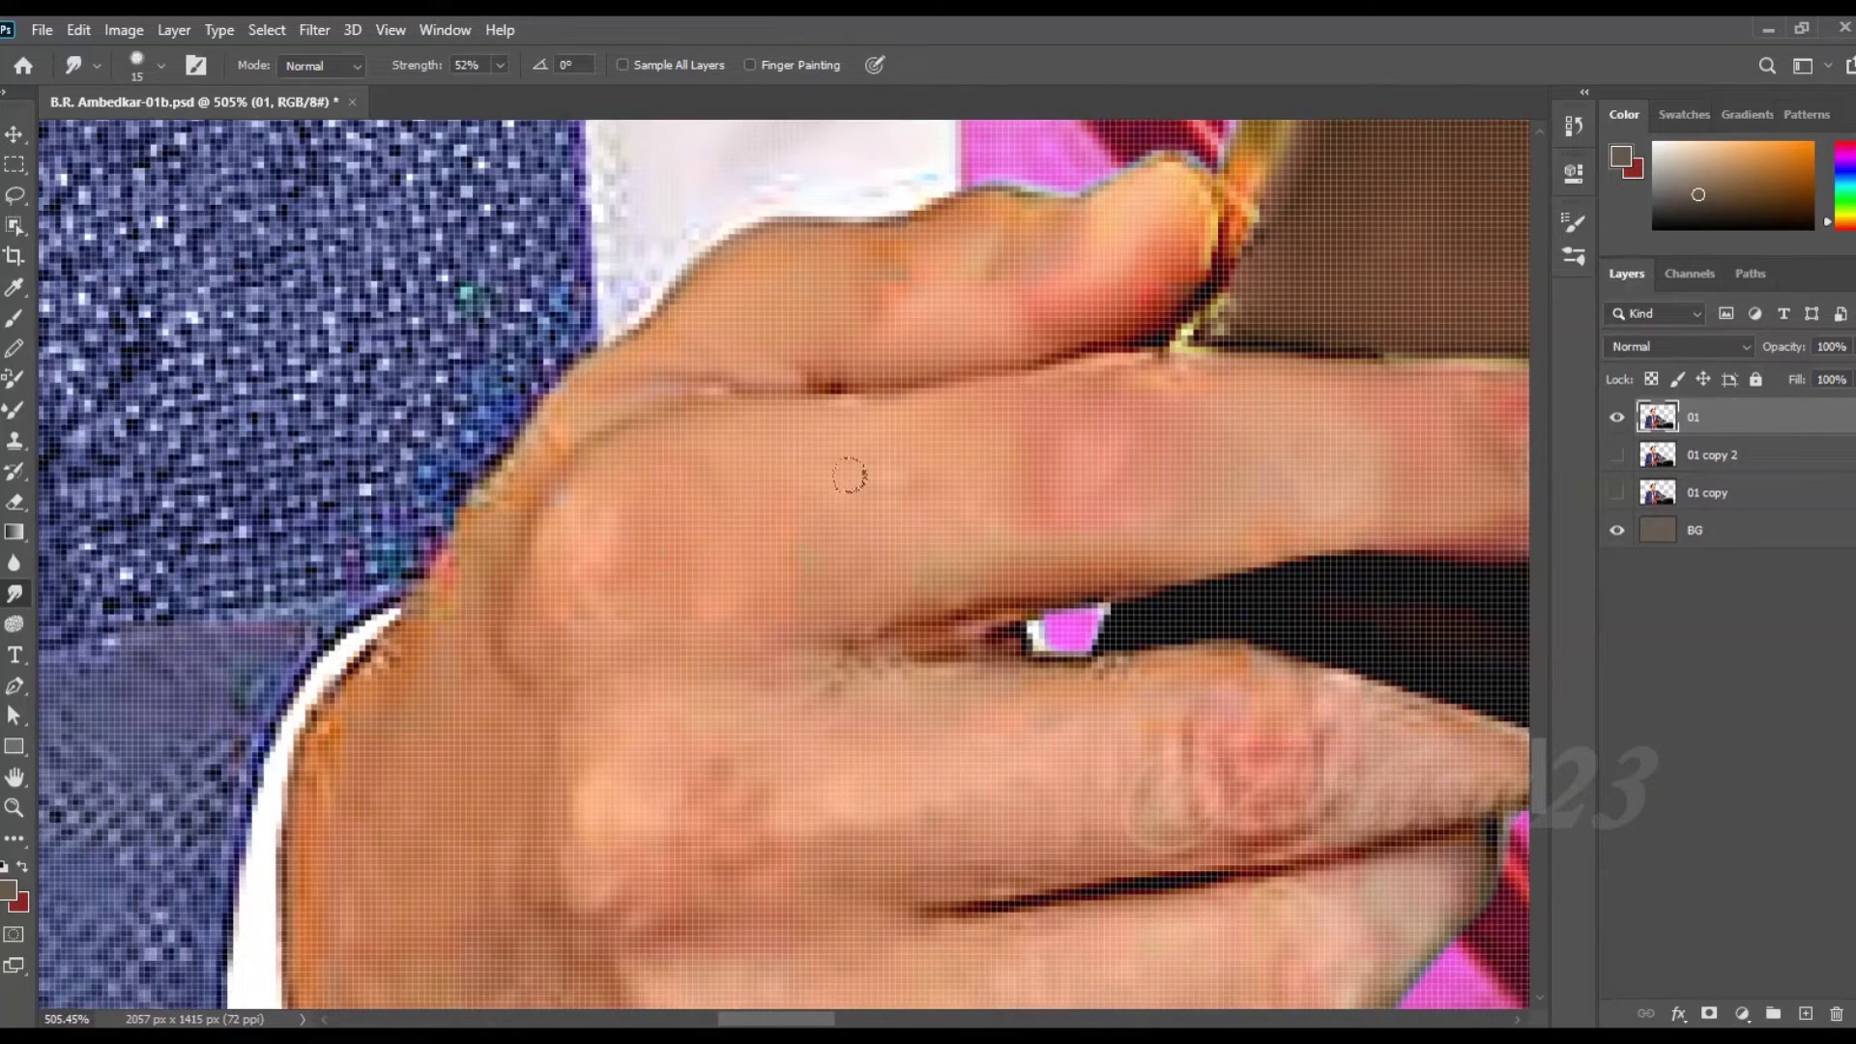
{"action": "left_click_drag", "start_coordinate": [1003, 597], "coordinate": [1110, 592]}
{"action": "key", "text": "]"}
- Smudge the lower hand's skin creases and the finger crease and knuckle smooth
{"action": "scroll", "coordinate": [895, 526], "scroll_direction": "down", "scroll_amount": 3}
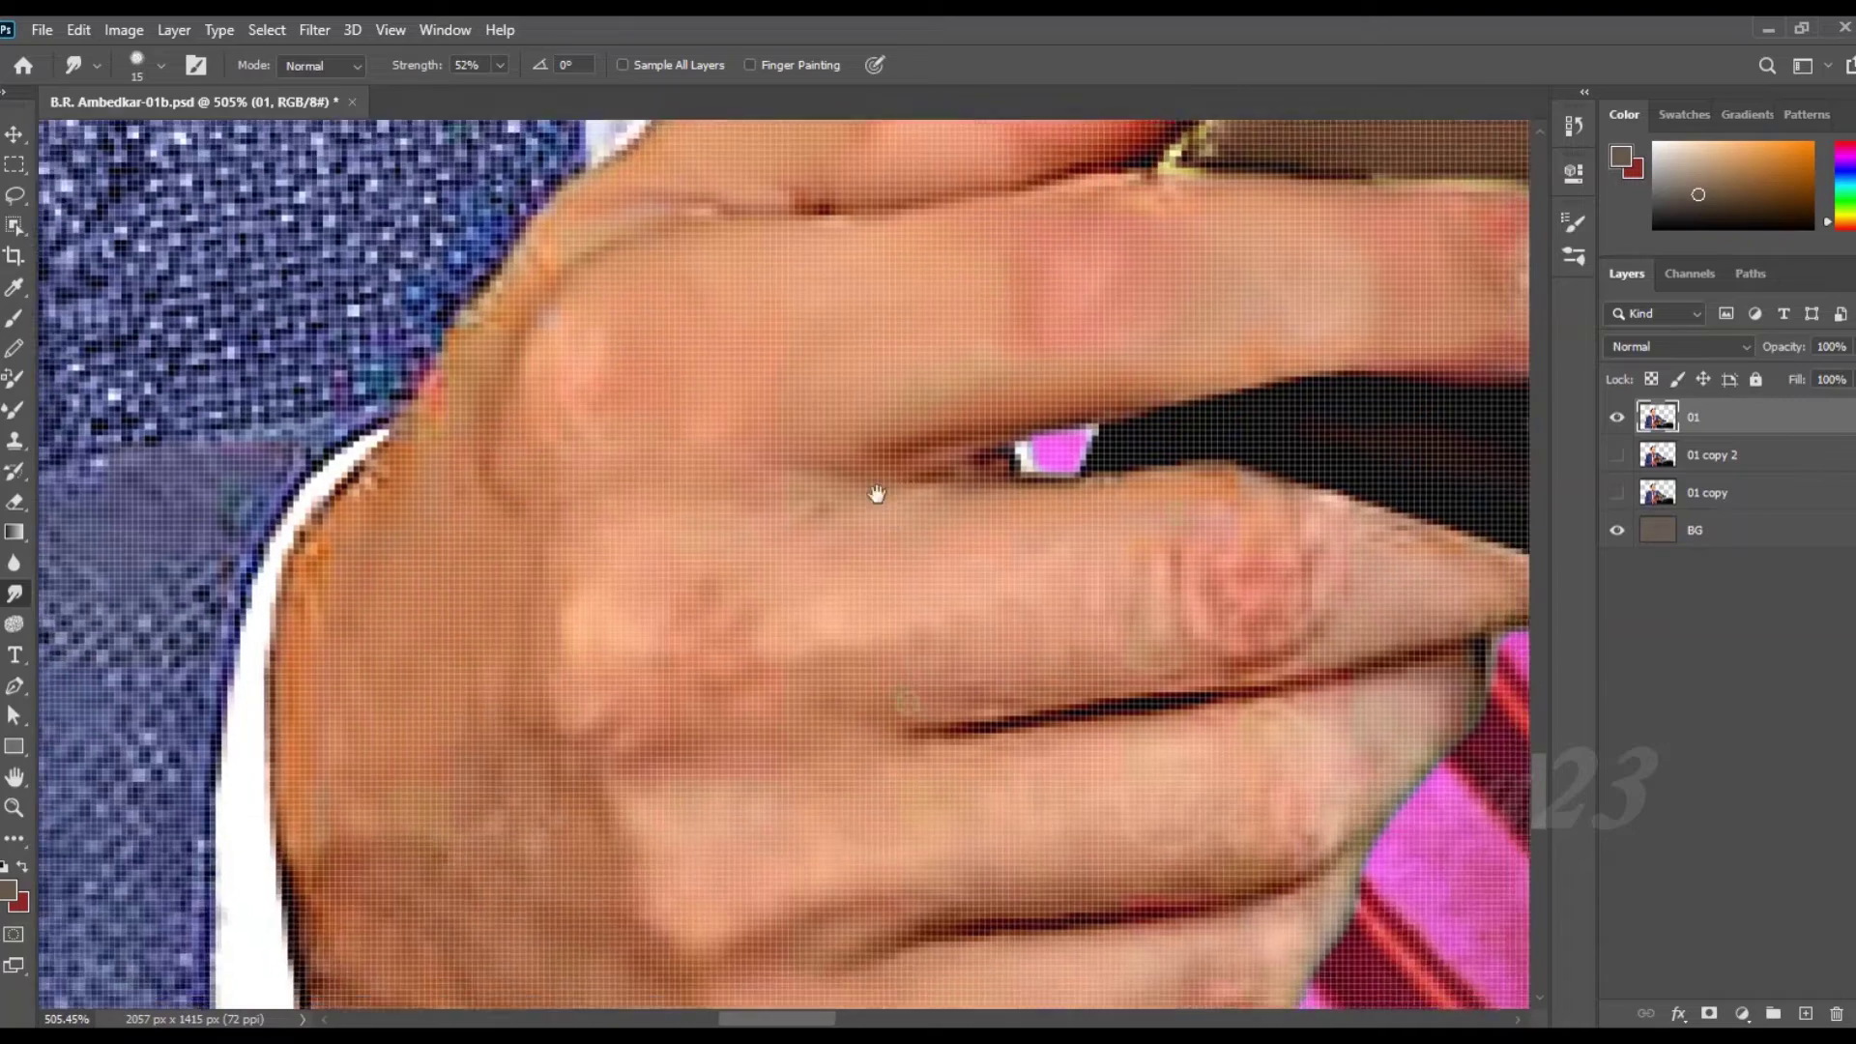
{"action": "scroll", "coordinate": [893, 532], "scroll_direction": "down", "scroll_amount": 1}
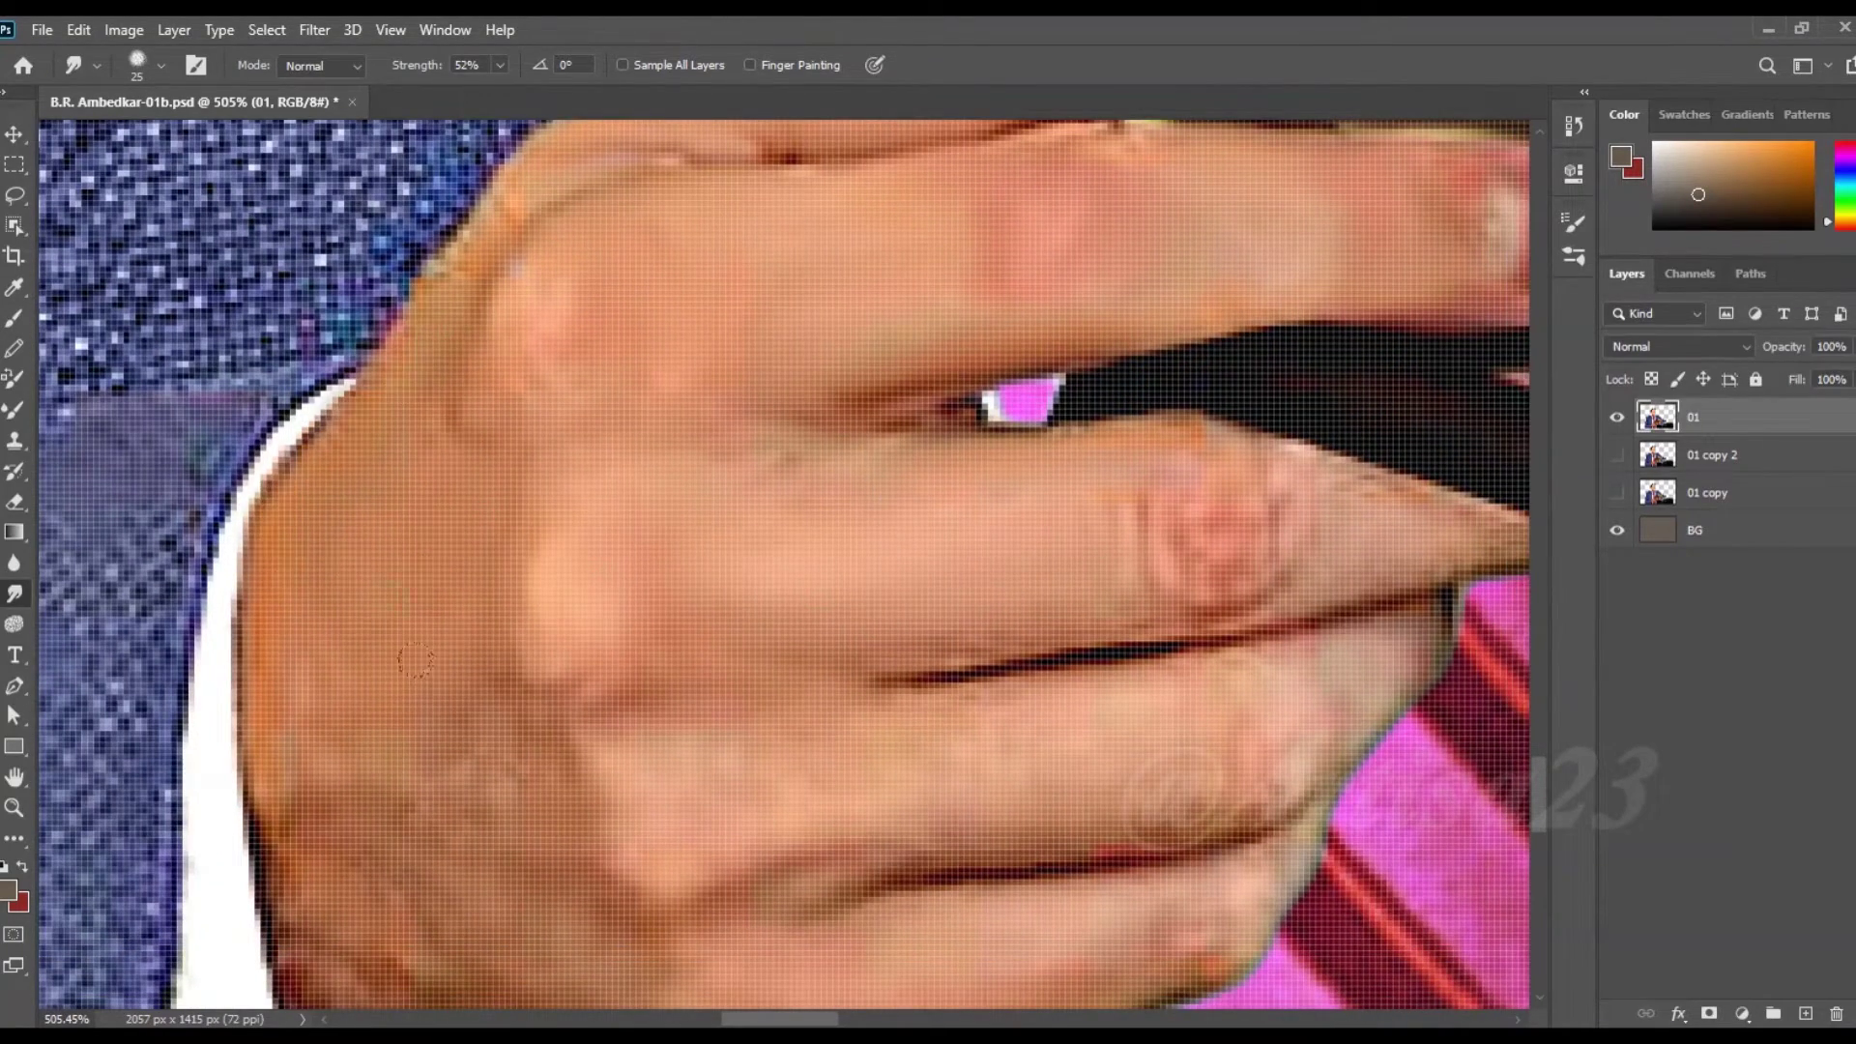
{"action": "scroll", "coordinate": [436, 508], "scroll_direction": "down", "scroll_amount": 3}
{"action": "left_click_drag", "start_coordinate": [436, 508], "coordinate": [406, 650]}
{"action": "left_click_drag", "start_coordinate": [329, 715], "coordinate": [531, 734]}
{"action": "left_click_drag", "start_coordinate": [639, 822], "coordinate": [735, 792]}
{"action": "left_click_drag", "start_coordinate": [841, 696], "coordinate": [918, 677]}
{"action": "mouse_move", "coordinate": [1006, 480]}
{"action": "left_mouse_down"}
{"action": "mouse_move", "coordinate": [1186, 274]}
{"action": "mouse_move", "coordinate": [1353, 290]}
{"action": "mouse_move", "coordinate": [1479, 348]}
{"action": "left_mouse_up"}
- With a smaller brush, soften the finger edge and lower hand contour
{"action": "scroll", "coordinate": [1065, 402], "scroll_direction": "right", "scroll_amount": 2}
{"action": "key", "text": "["}
{"action": "mouse_move", "coordinate": [1243, 531]}
{"action": "left_mouse_down"}
{"action": "mouse_move", "coordinate": [1160, 696]}
{"action": "mouse_move", "coordinate": [1054, 783]}
{"action": "left_mouse_up"}
{"action": "scroll", "coordinate": [705, 580], "scroll_direction": "down", "scroll_amount": 2}
{"action": "scroll", "coordinate": [531, 509], "scroll_direction": "up", "scroll_amount": 1}
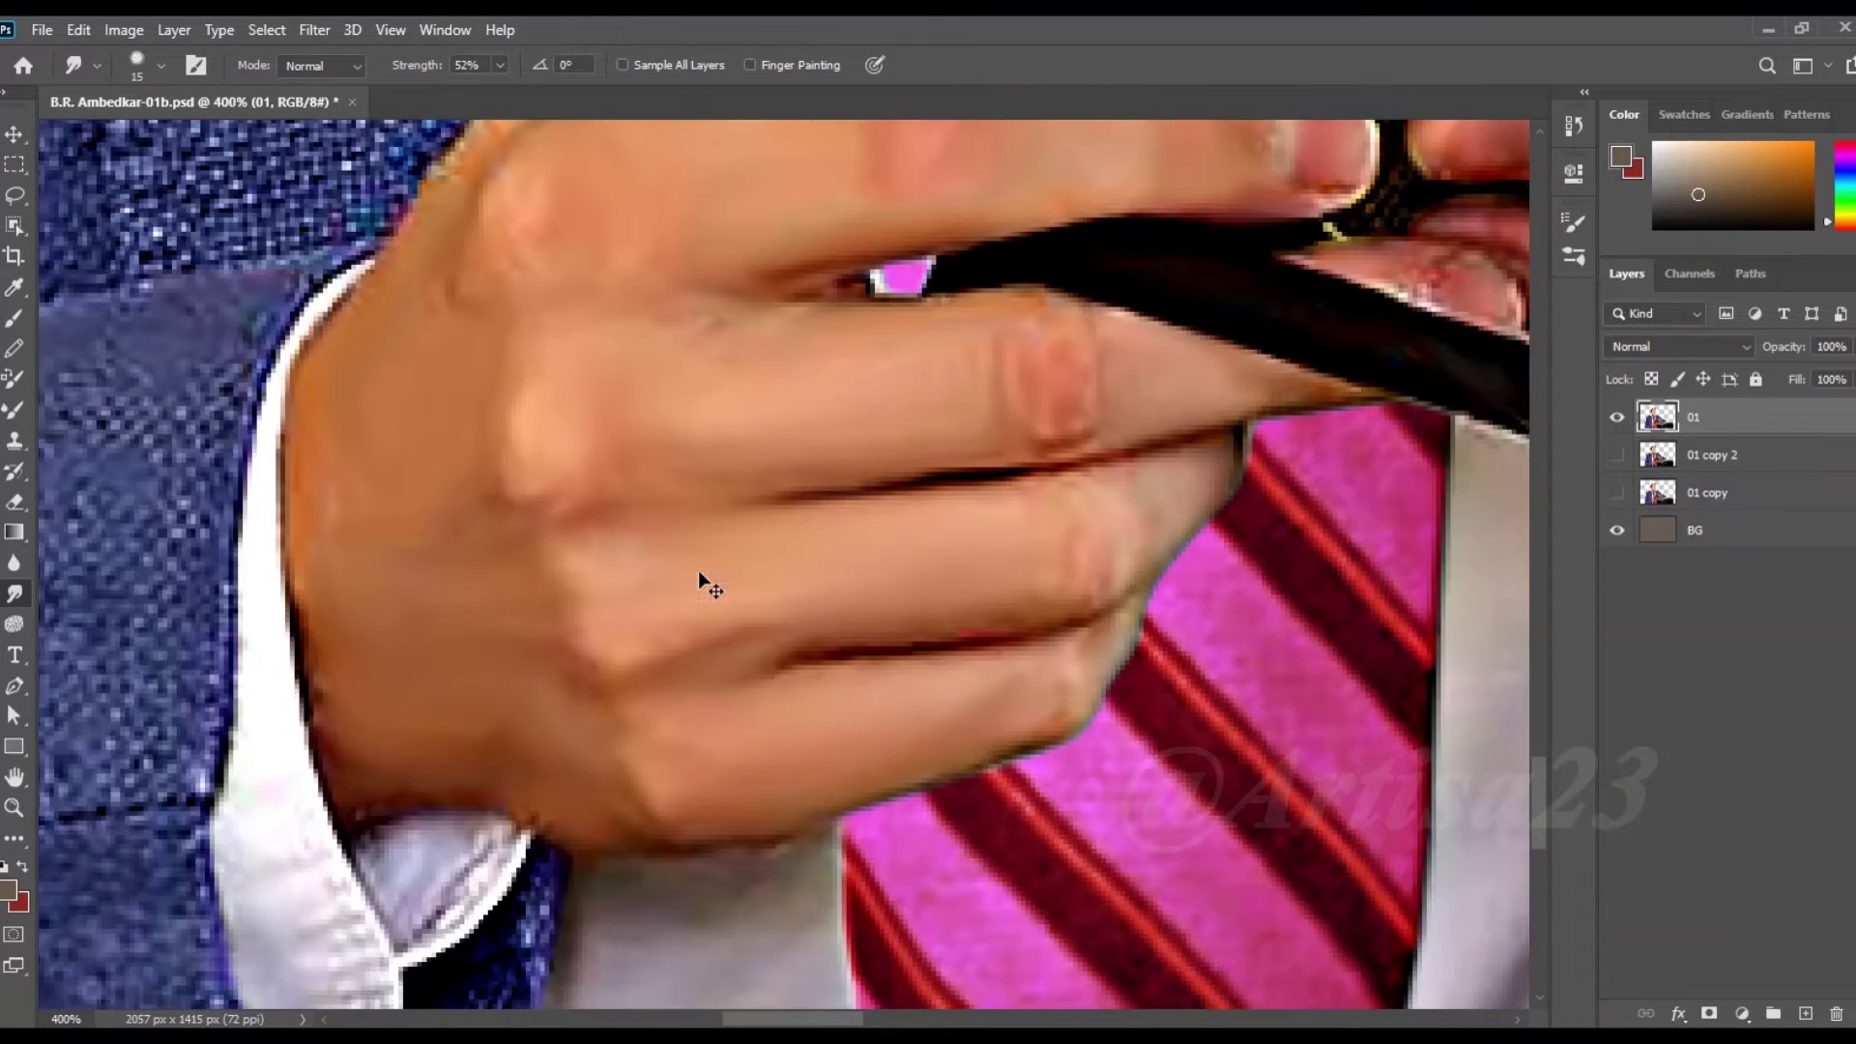
{"action": "scroll", "coordinate": [541, 406], "scroll_direction": "up", "scroll_amount": 2}
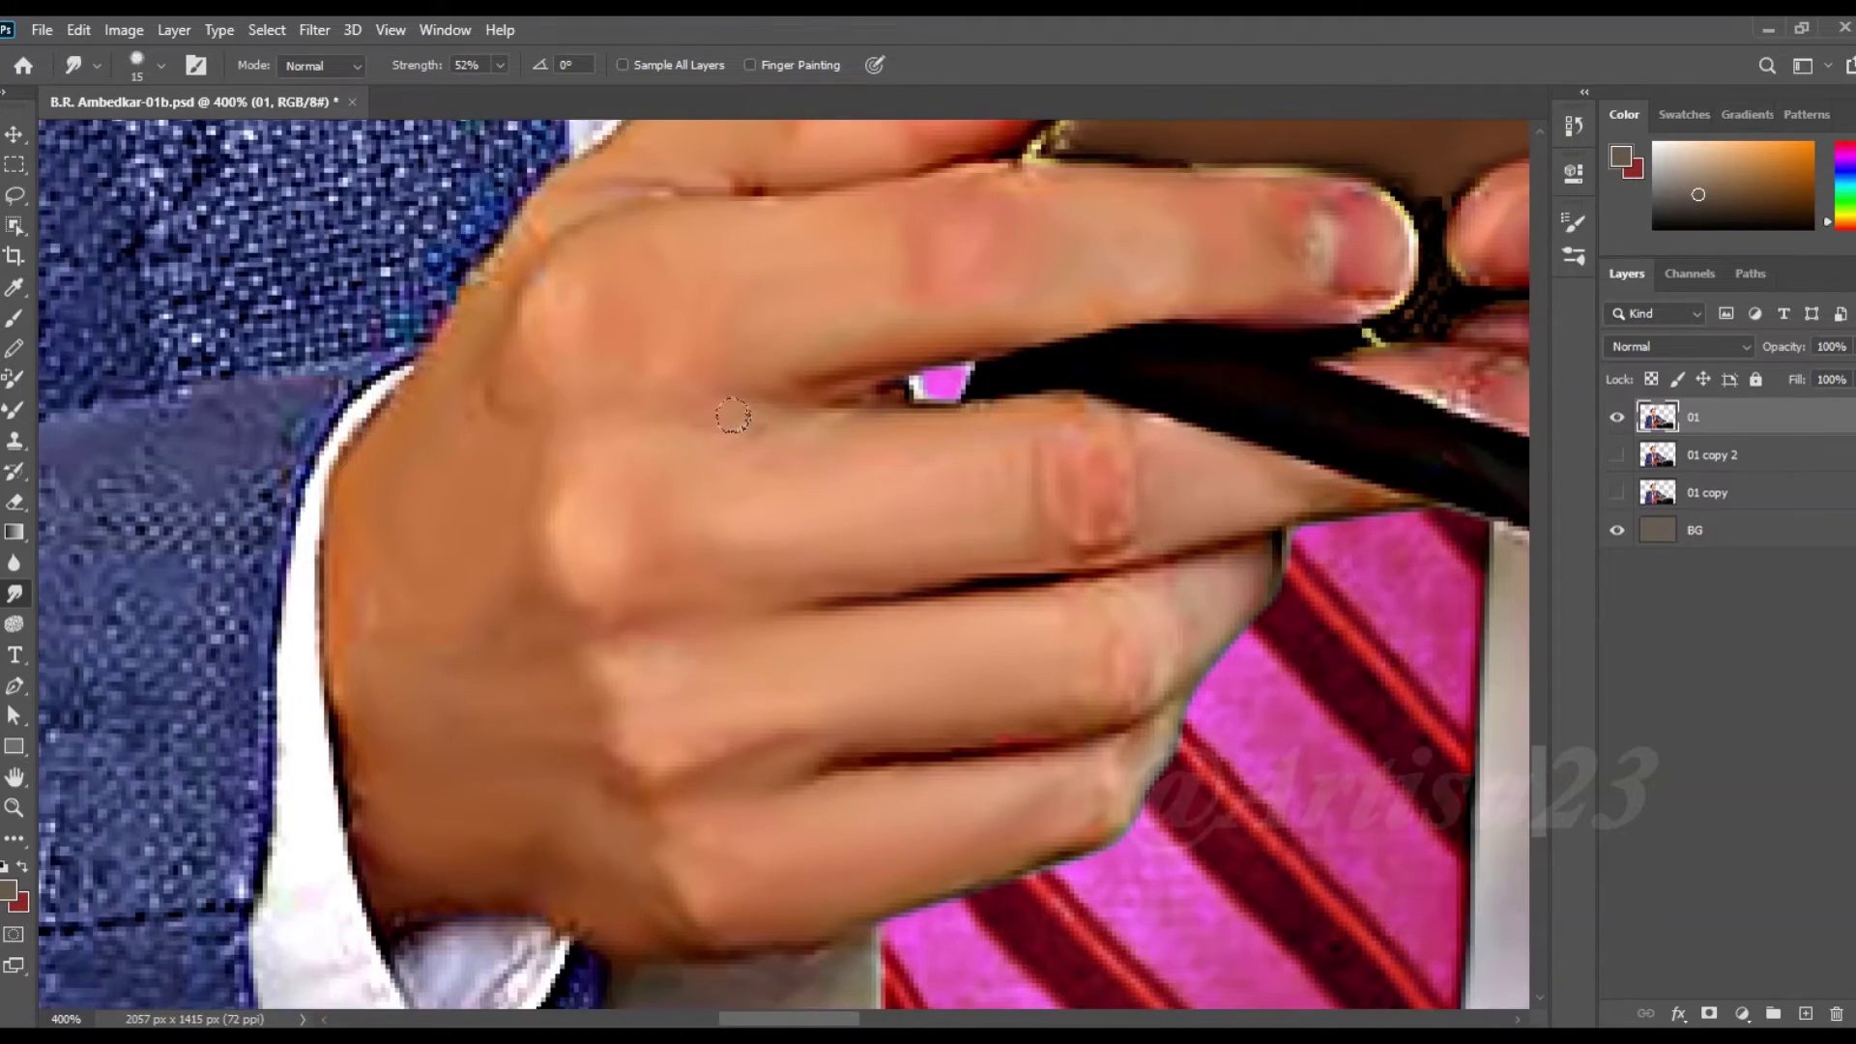
{"action": "scroll", "coordinate": [712, 490], "scroll_direction": "down", "scroll_amount": 3}
{"action": "scroll", "coordinate": [712, 489], "scroll_direction": "down", "scroll_amount": 1}
{"action": "scroll", "coordinate": [903, 622], "scroll_direction": "up", "scroll_amount": 1}
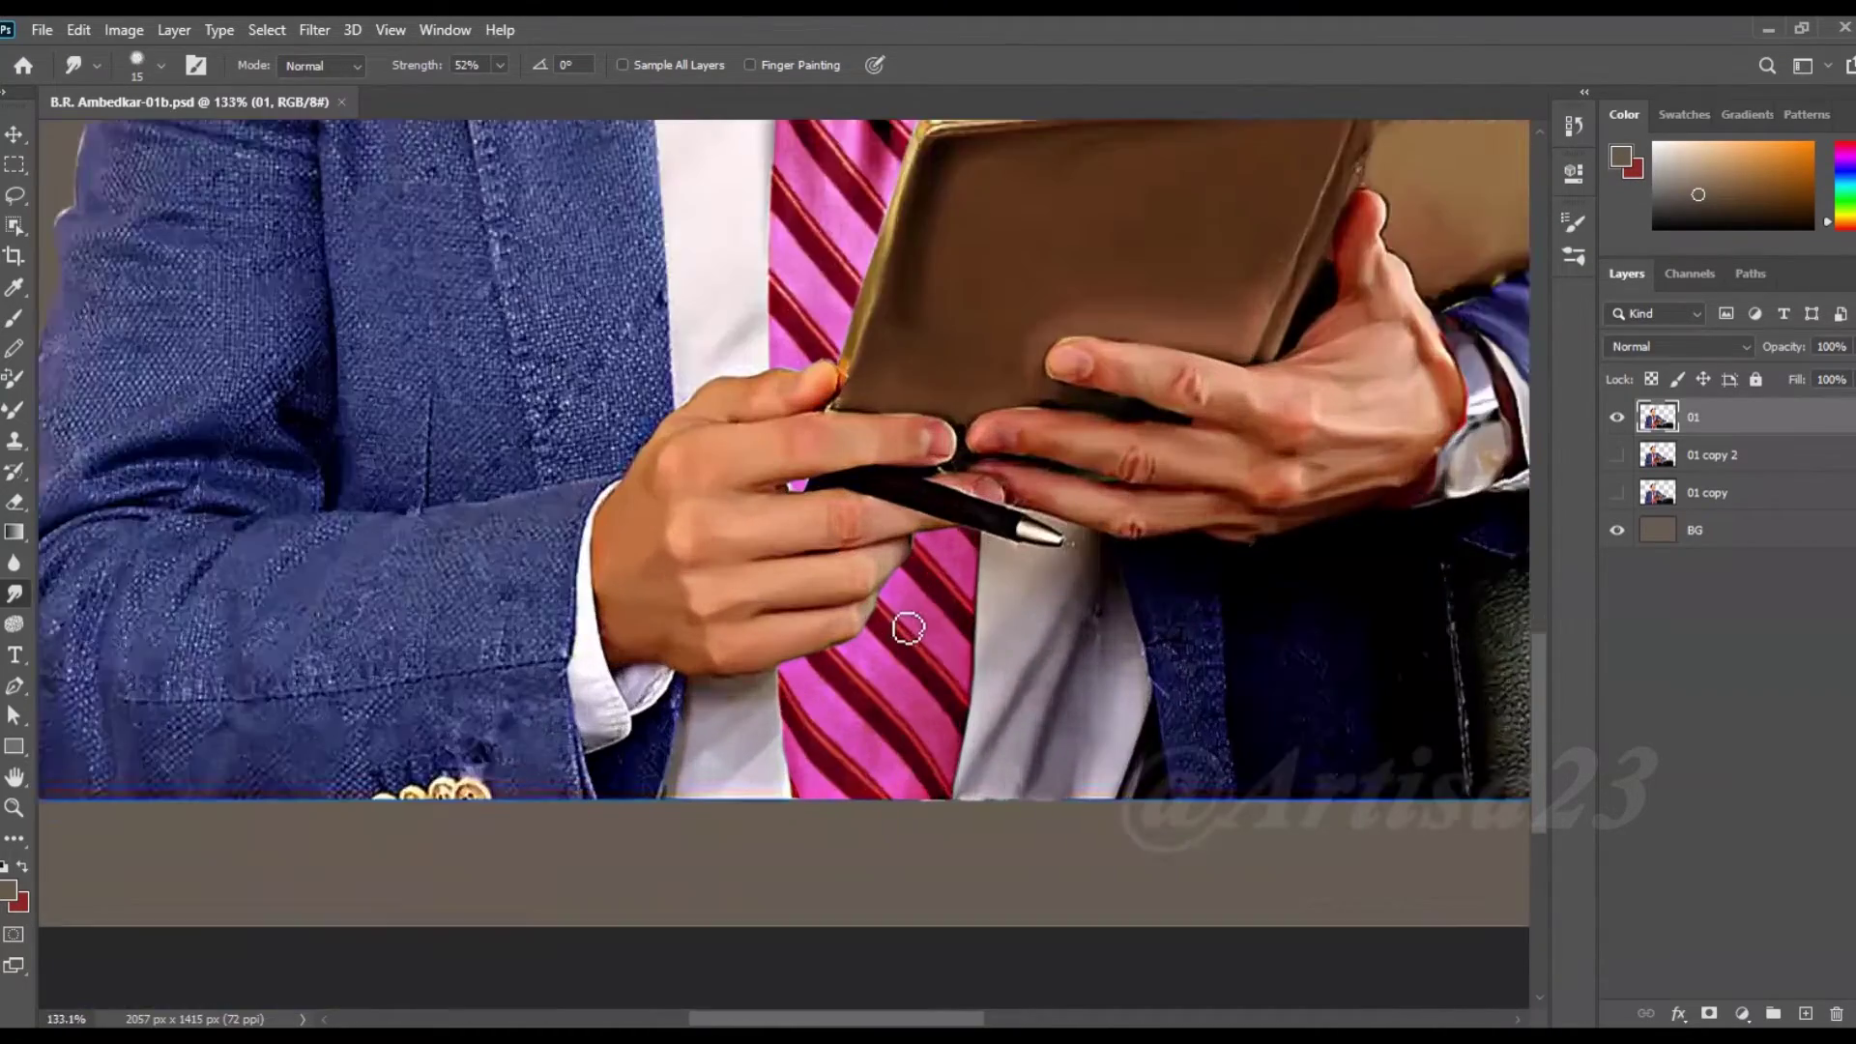
- Move to the tie and smudge its stripes smooth around the knot
{"action": "scroll", "coordinate": [899, 622], "scroll_direction": "up", "scroll_amount": 1}
{"action": "scroll", "coordinate": [899, 622], "scroll_direction": "down", "scroll_amount": 1}
{"action": "scroll", "coordinate": [967, 580], "scroll_direction": "up", "scroll_amount": 3}
{"action": "scroll", "coordinate": [1015, 551], "scroll_direction": "up", "scroll_amount": 2}
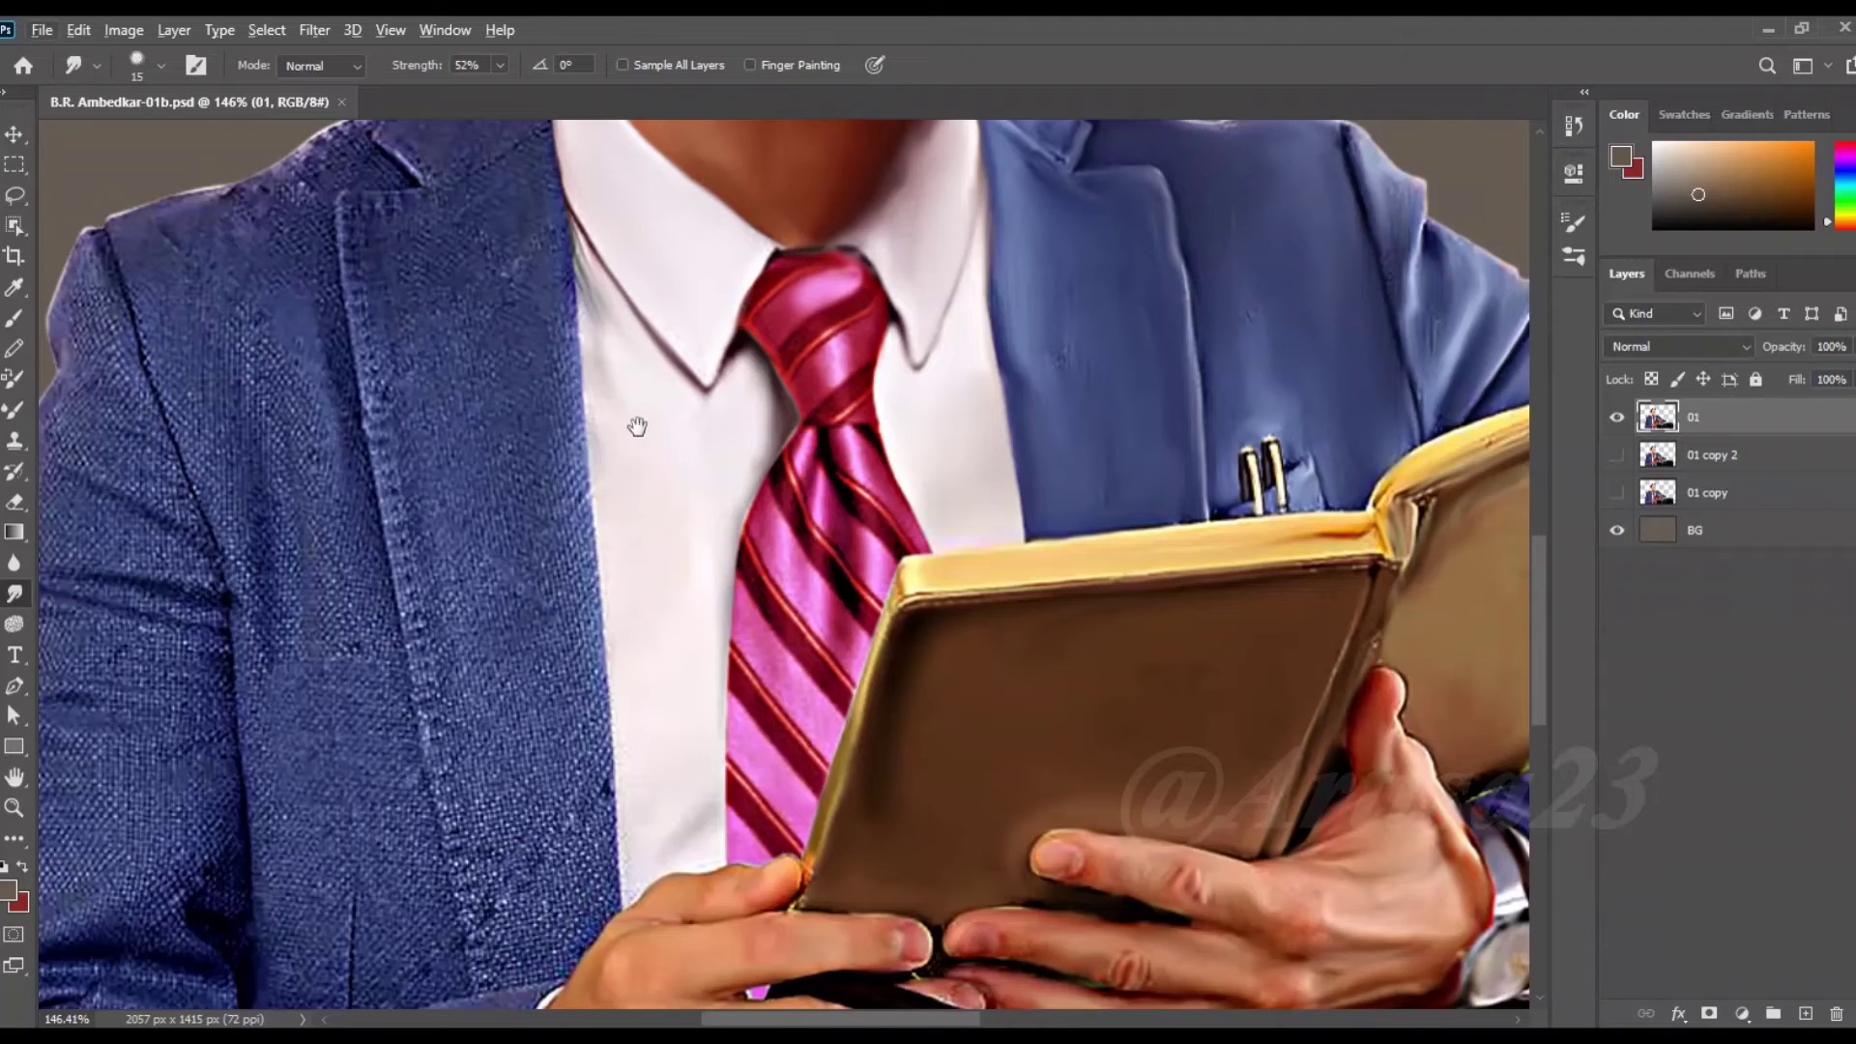
{"action": "scroll", "coordinate": [1060, 525], "scroll_direction": "up", "scroll_amount": 1}
{"action": "scroll", "coordinate": [1060, 525], "scroll_direction": "up", "scroll_amount": 2}
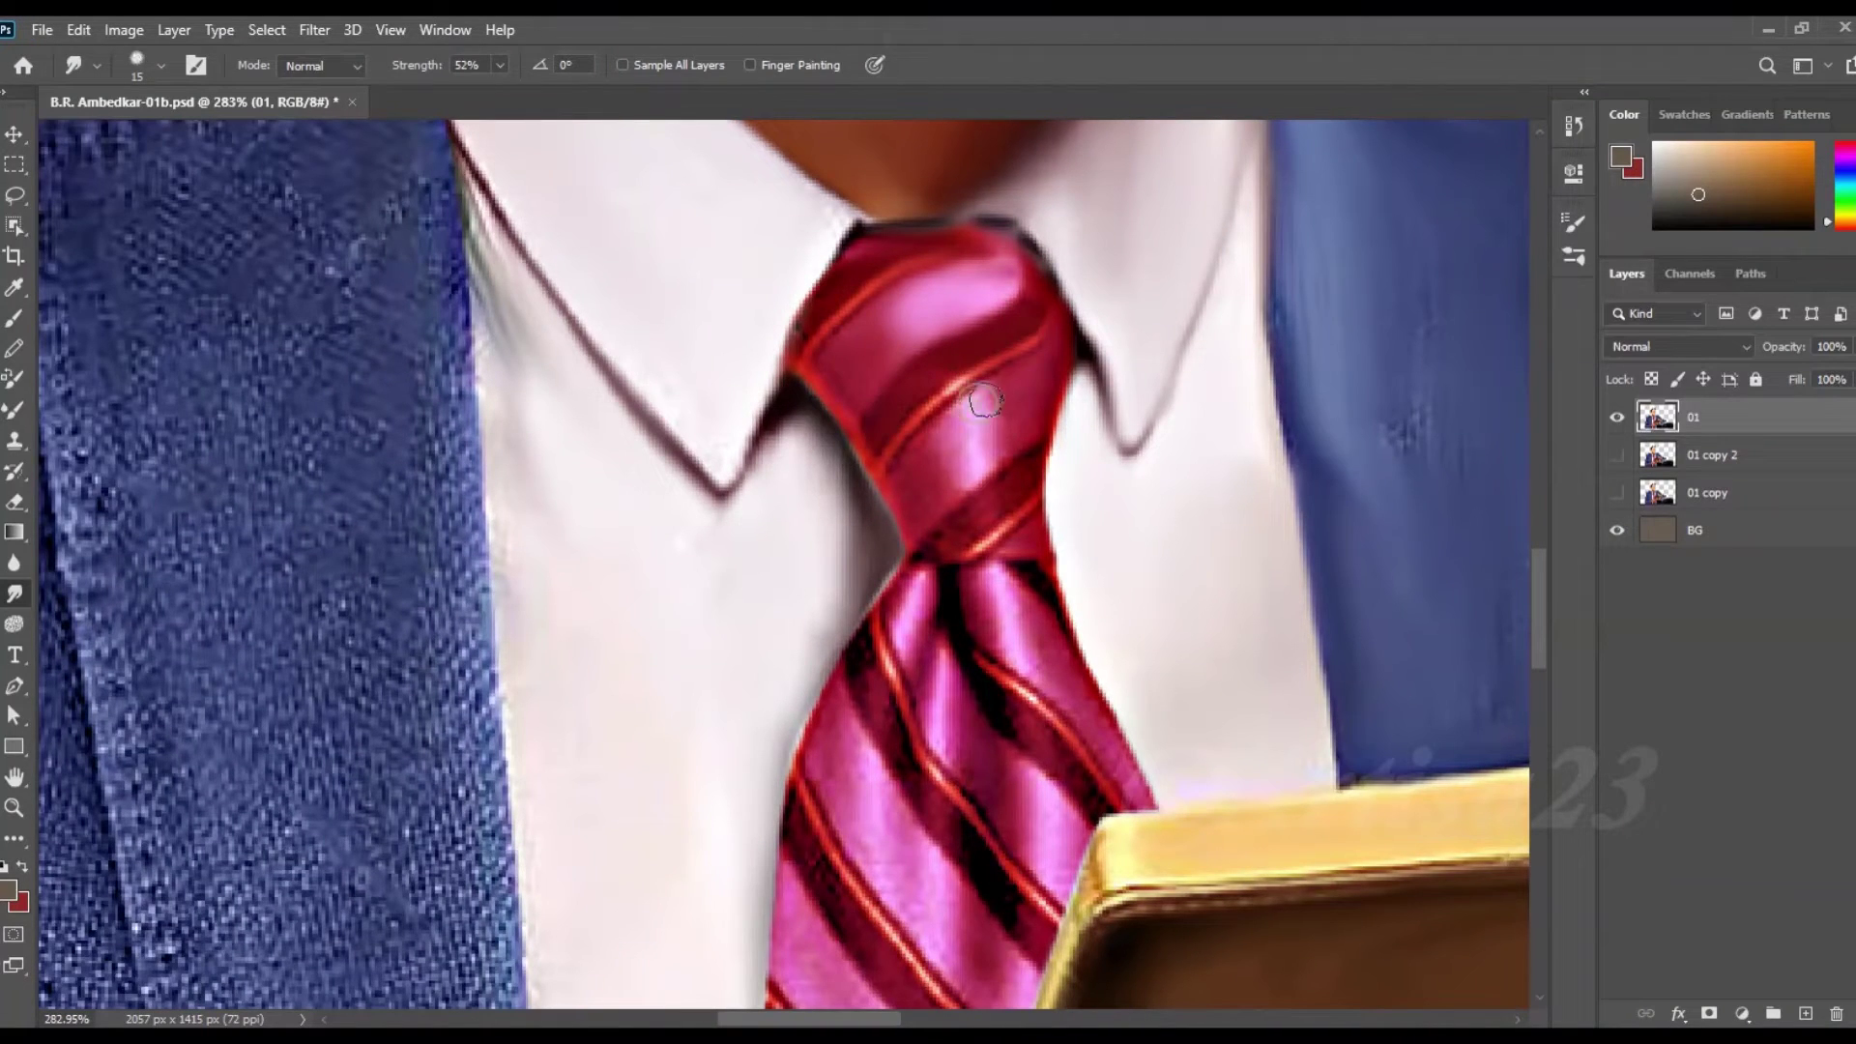
{"action": "scroll", "coordinate": [903, 483], "scroll_direction": "up", "scroll_amount": 1}
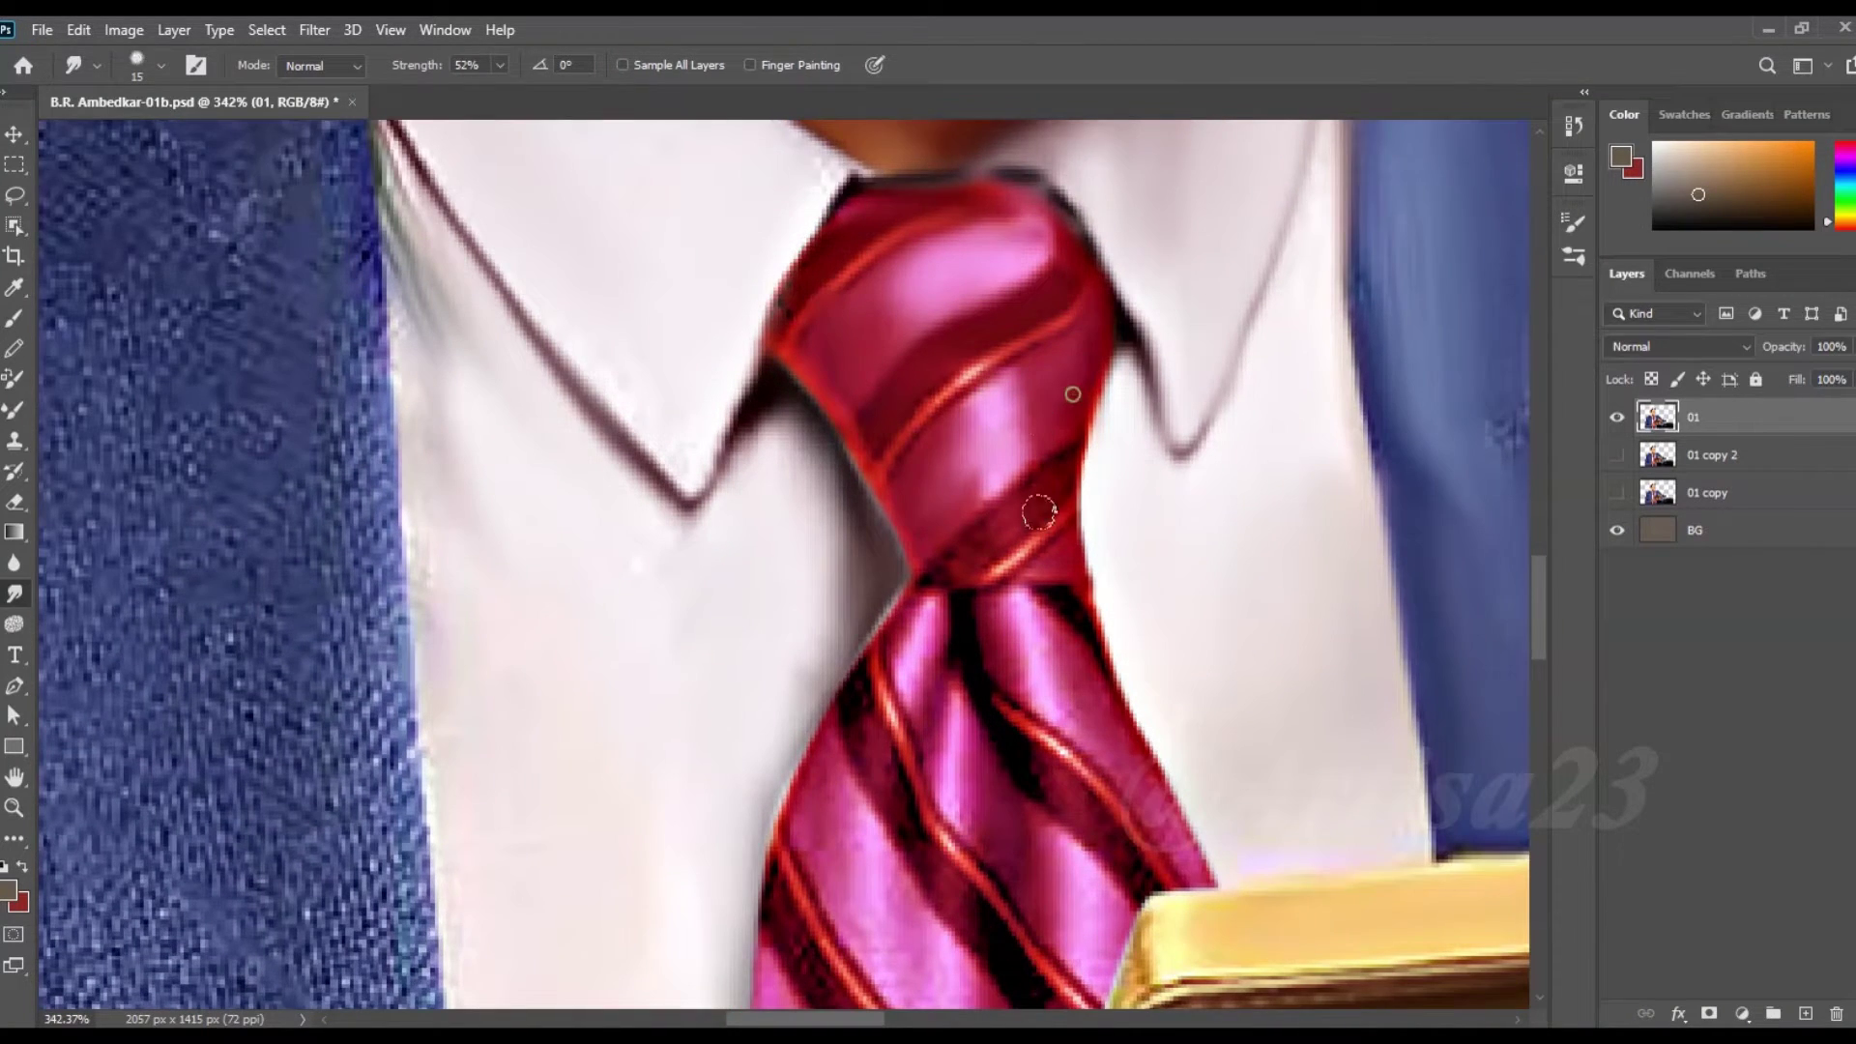
{"action": "scroll", "coordinate": [1039, 513], "scroll_direction": "down", "scroll_amount": 2}
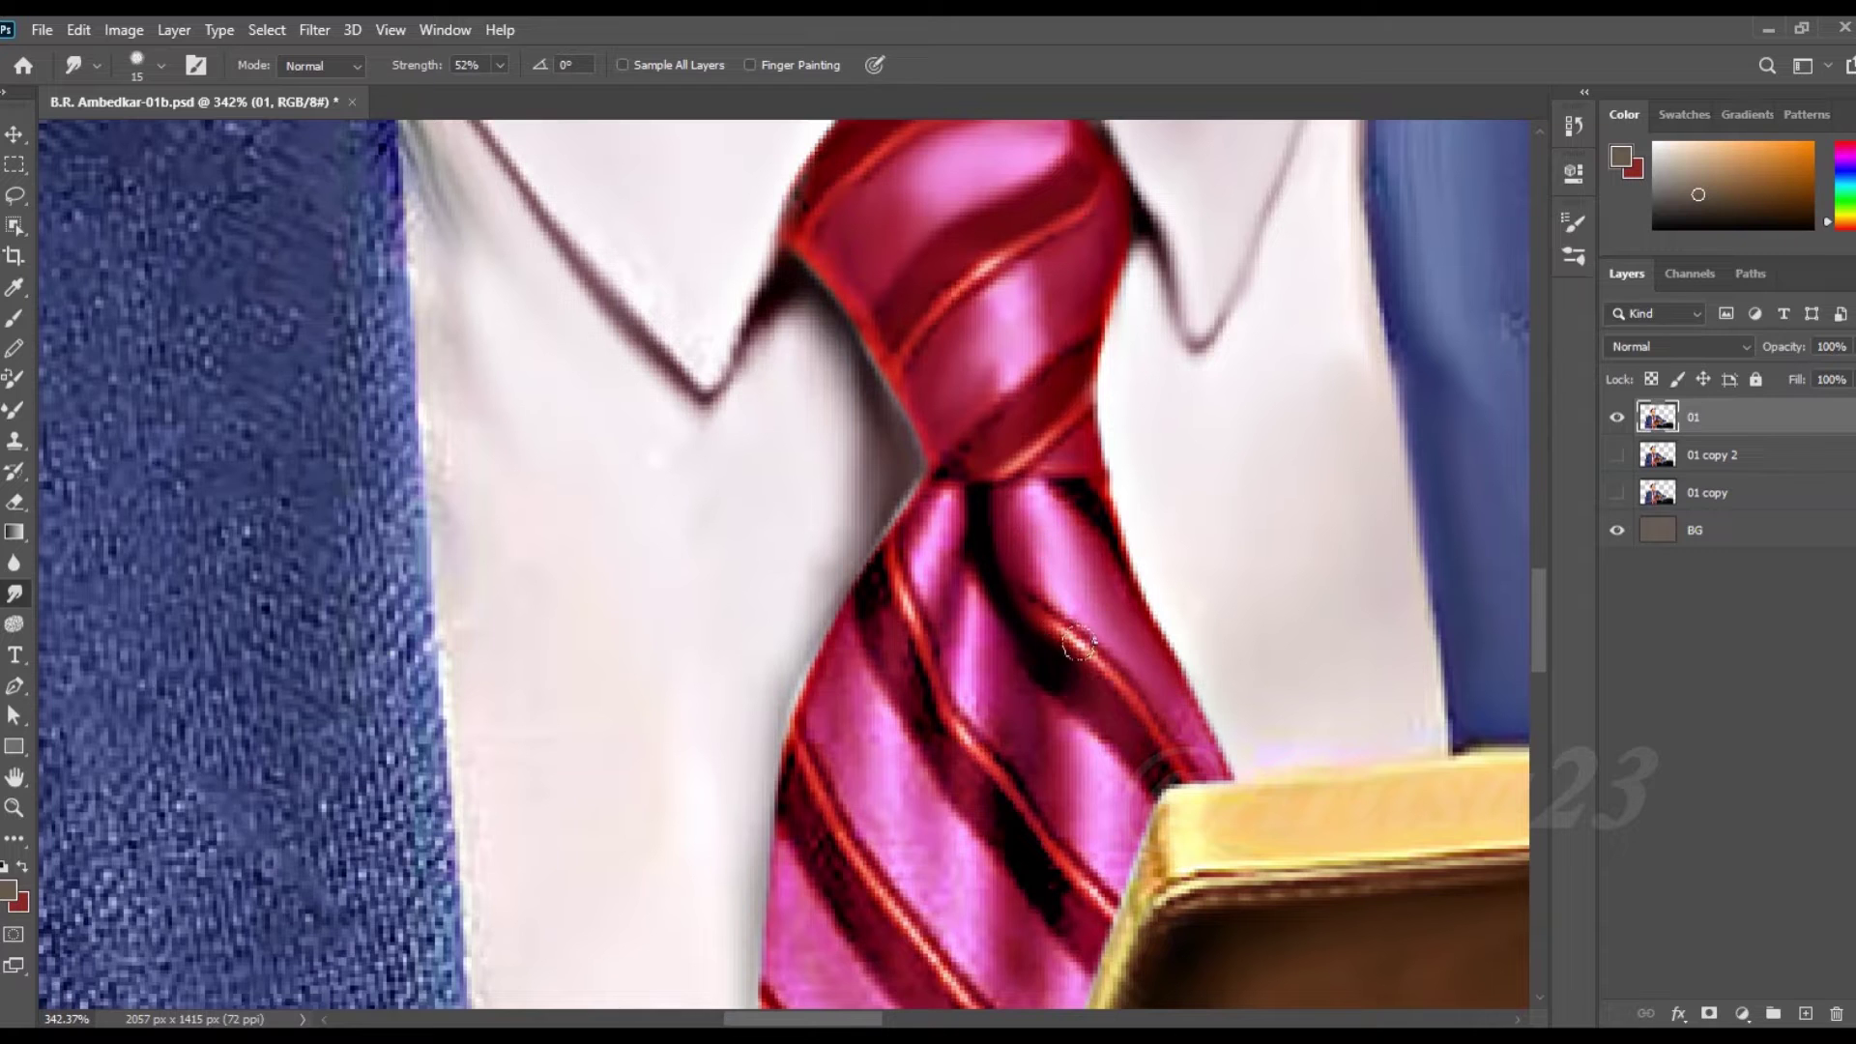
{"action": "scroll", "coordinate": [1078, 646], "scroll_direction": "down", "scroll_amount": 2}
{"action": "scroll", "coordinate": [1078, 575], "scroll_direction": "down", "scroll_amount": 1}
{"action": "mouse_move", "coordinate": [962, 587]}
{"action": "left_mouse_down"}
{"action": "mouse_move", "coordinate": [875, 402]}
{"action": "mouse_move", "coordinate": [889, 522]}
{"action": "mouse_move", "coordinate": [841, 599]}
{"action": "mouse_move", "coordinate": [977, 717]}
{"action": "left_mouse_up"}
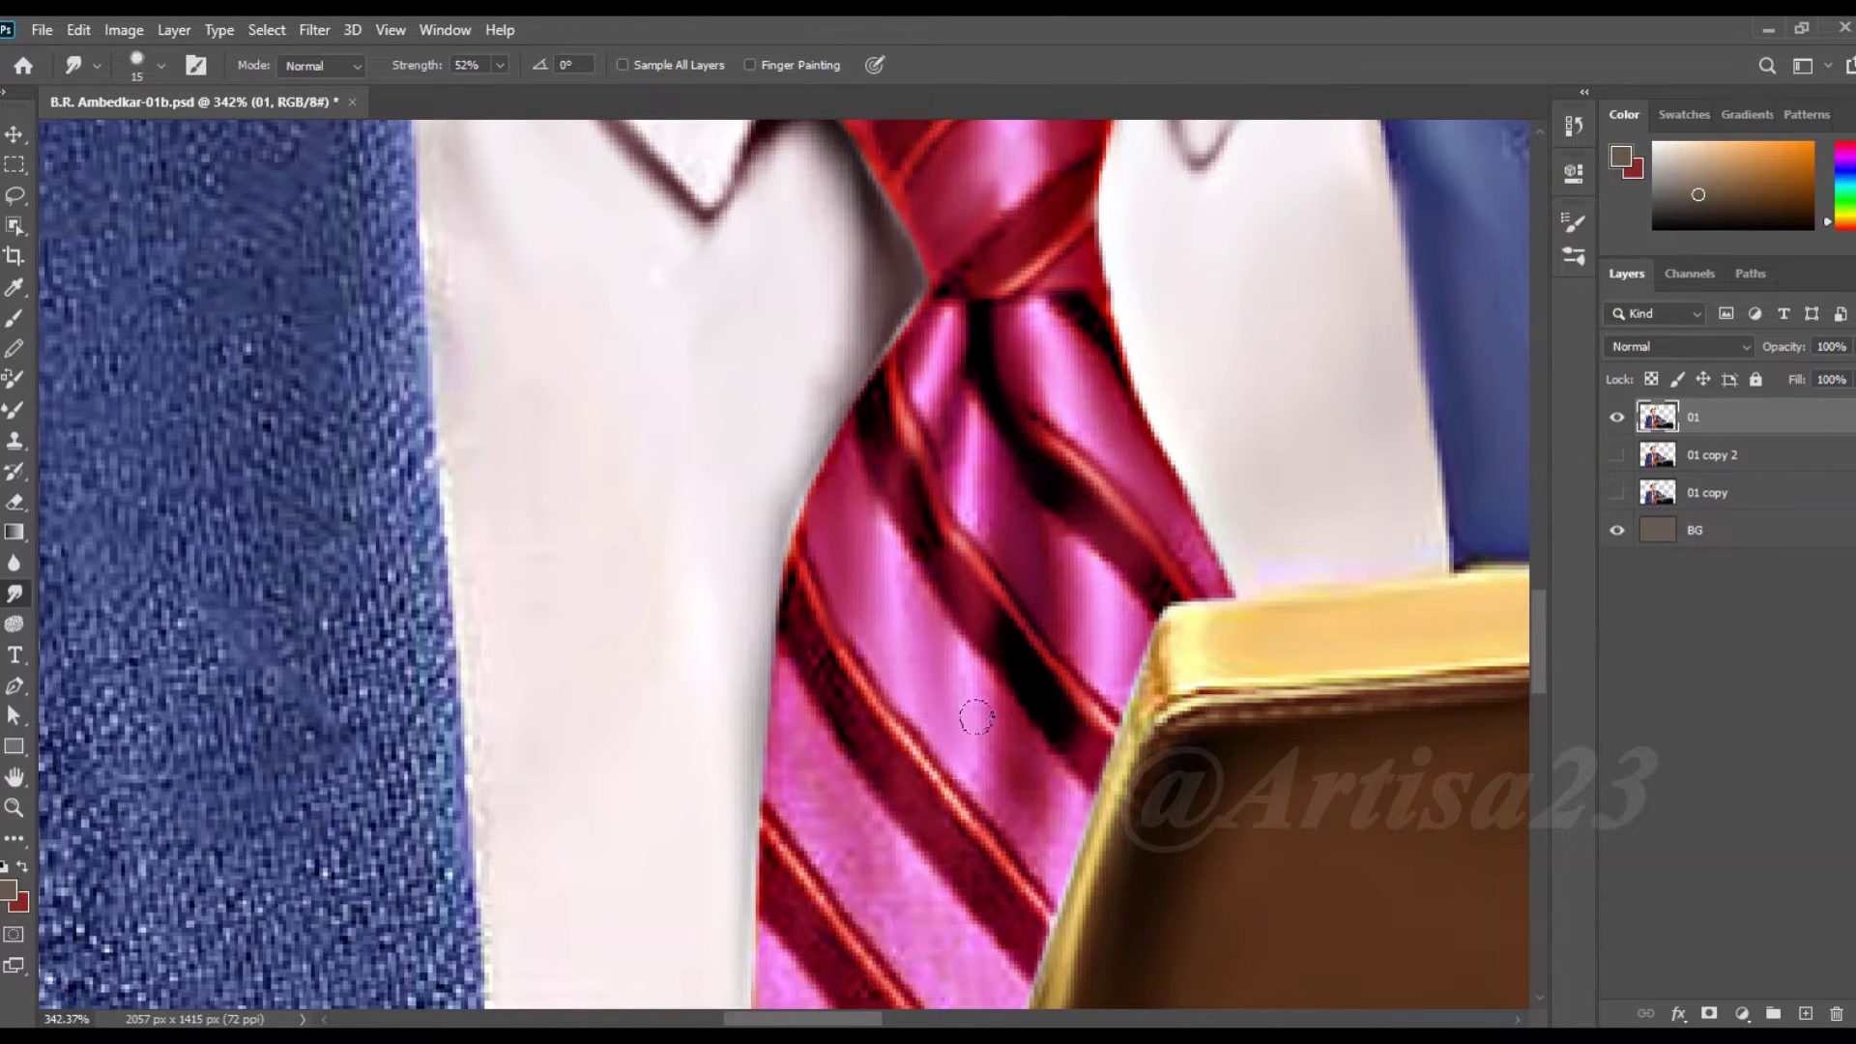
- With a slightly larger brush, blend the tie stripes near its left edge
{"action": "scroll", "coordinate": [977, 717], "scroll_direction": "down", "scroll_amount": 3}
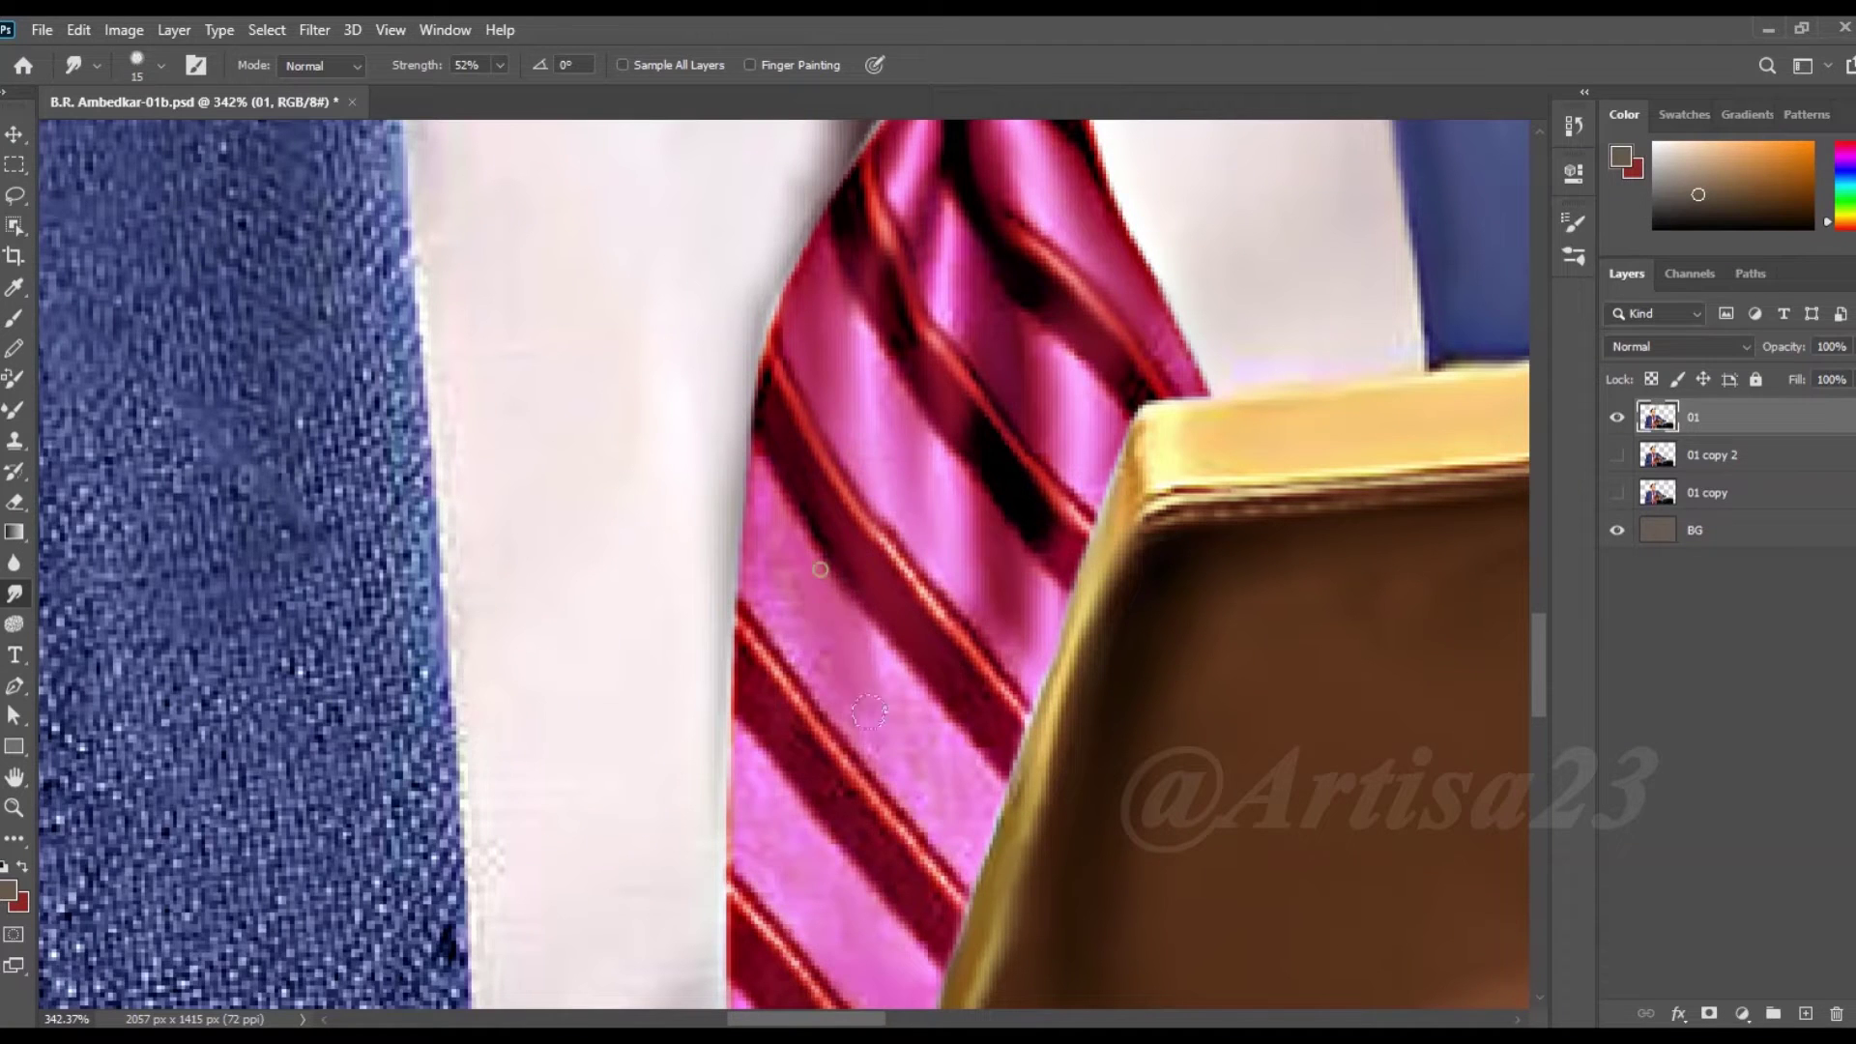
{"action": "scroll", "coordinate": [944, 796], "scroll_direction": "down", "scroll_amount": 3}
{"action": "key", "text": "bracketright"}
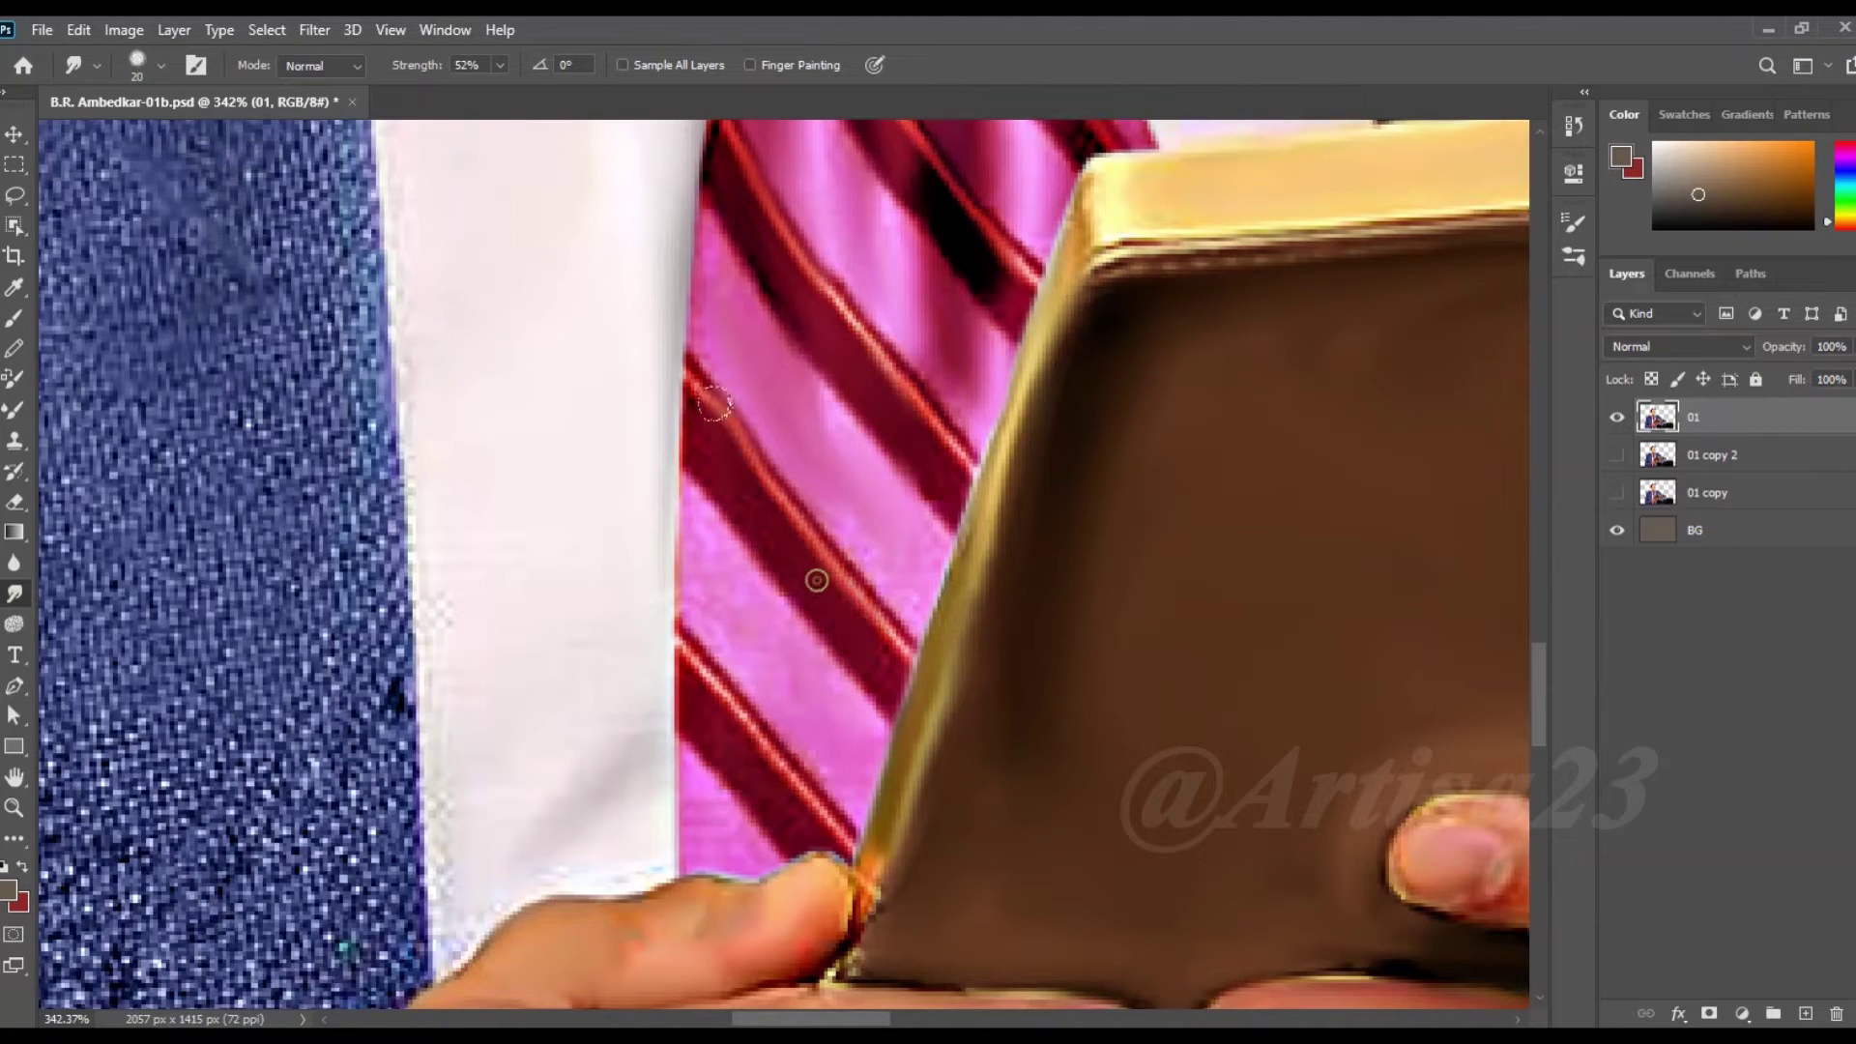
{"action": "left_click_drag", "start_coordinate": [703, 397], "coordinate": [764, 667]}
- Smudge away the green fringe along the left collar edge
{"action": "scroll", "coordinate": [803, 528], "scroll_direction": "down", "scroll_amount": 1}
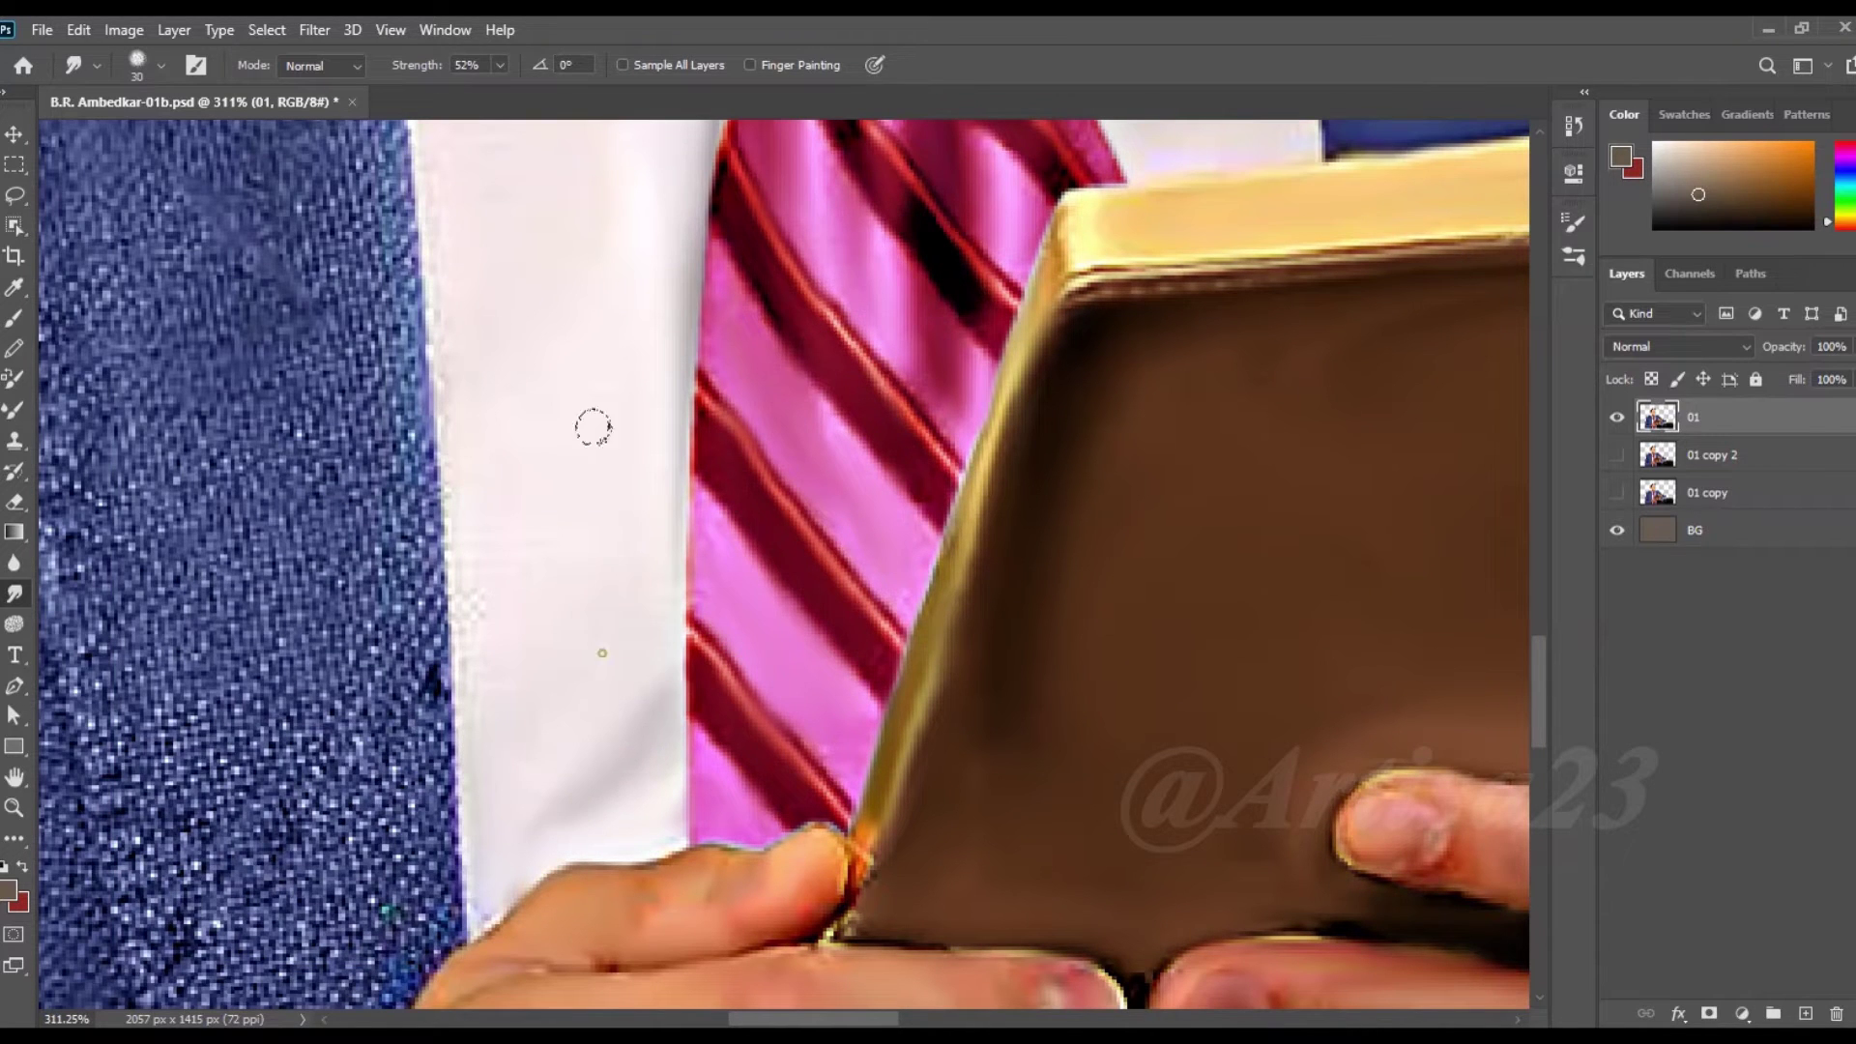
{"action": "scroll", "coordinate": [497, 374], "scroll_direction": "up", "scroll_amount": 3}
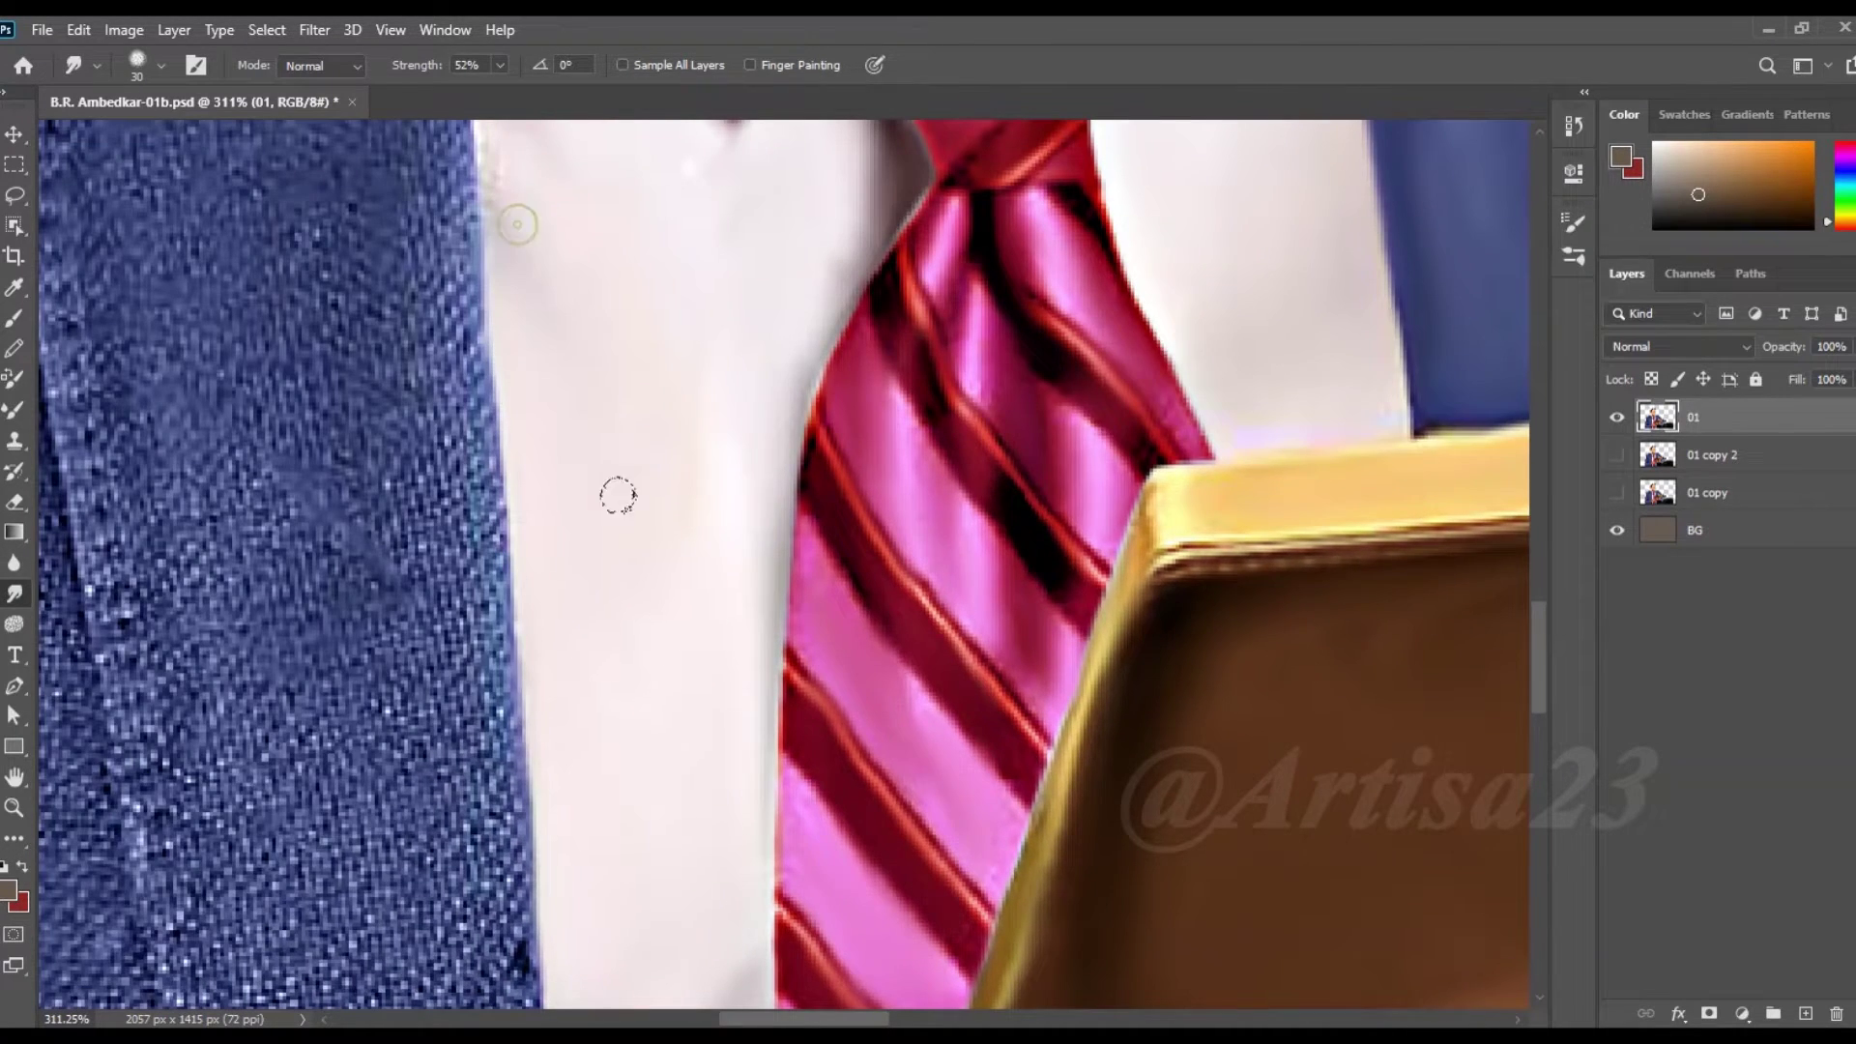
{"action": "scroll", "coordinate": [617, 496], "scroll_direction": "up", "scroll_amount": 3}
{"action": "key", "text": "bracketleft"}
{"action": "scroll", "coordinate": [705, 547], "scroll_direction": "up", "scroll_amount": 2}
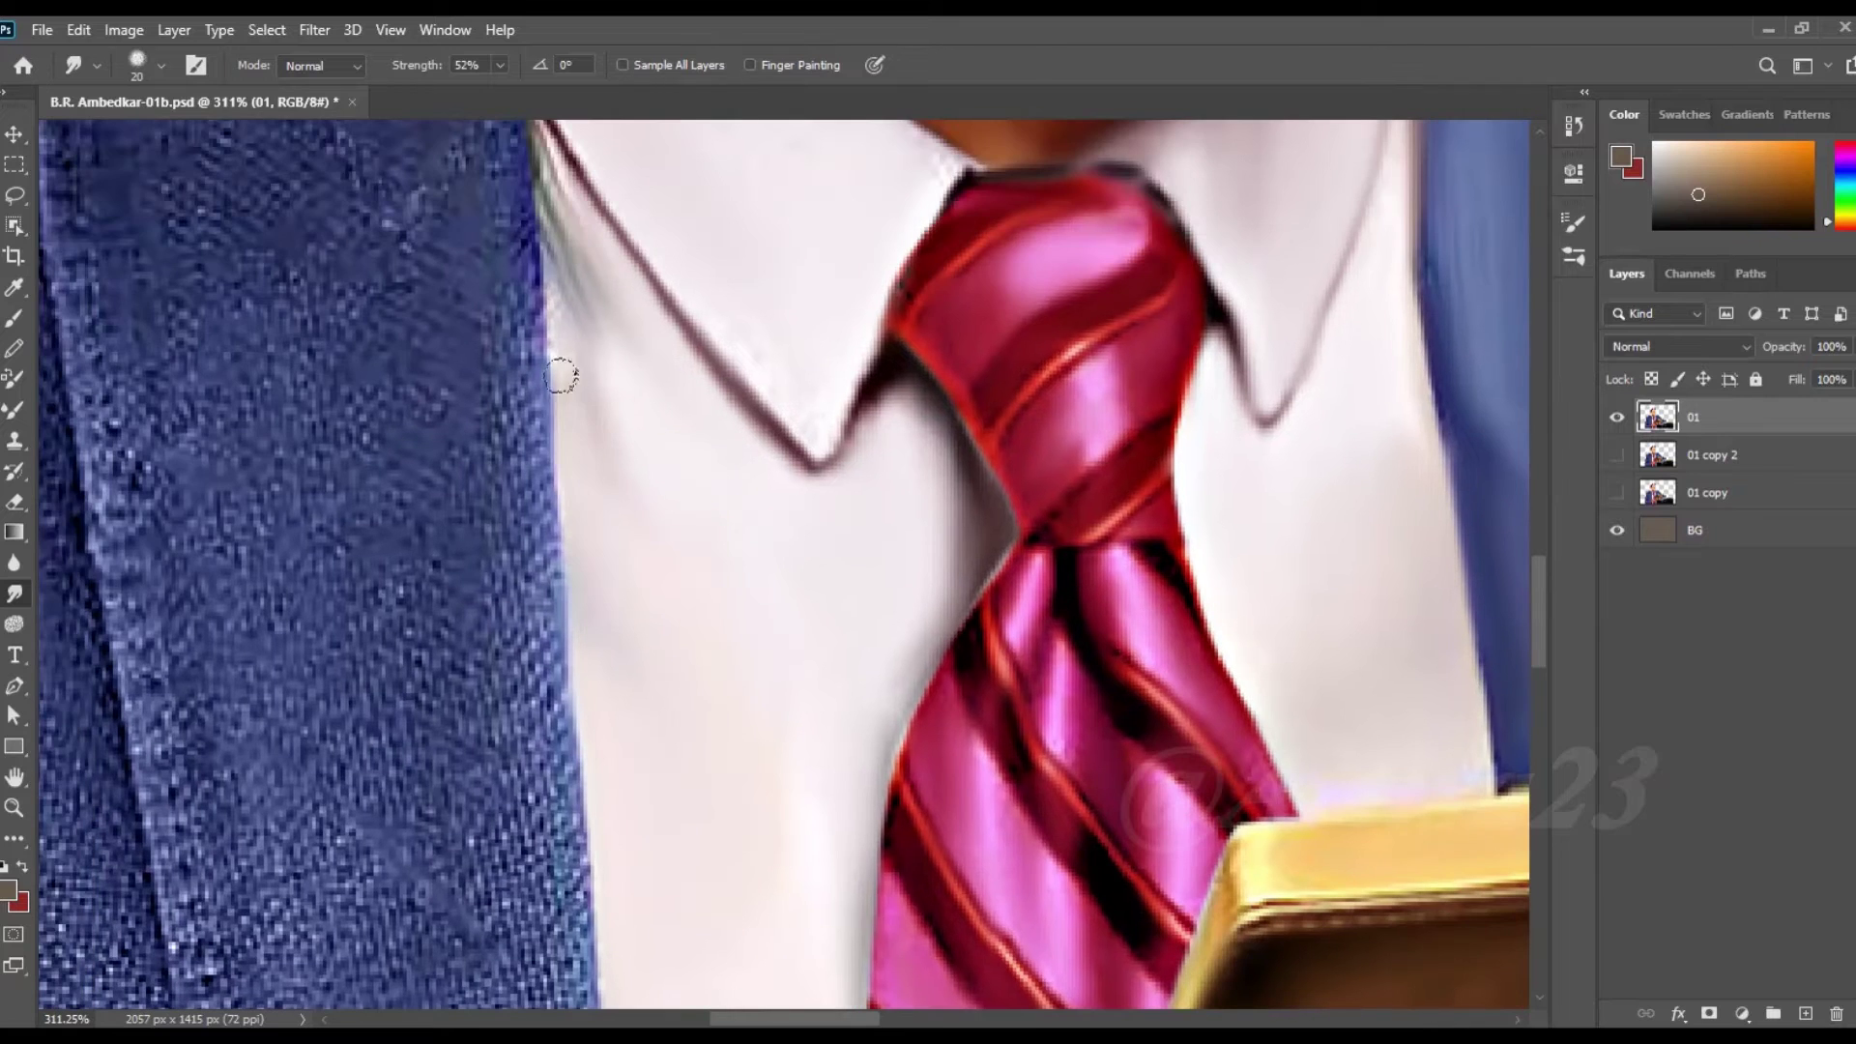
{"action": "scroll", "coordinate": [613, 319], "scroll_direction": "up", "scroll_amount": 3}
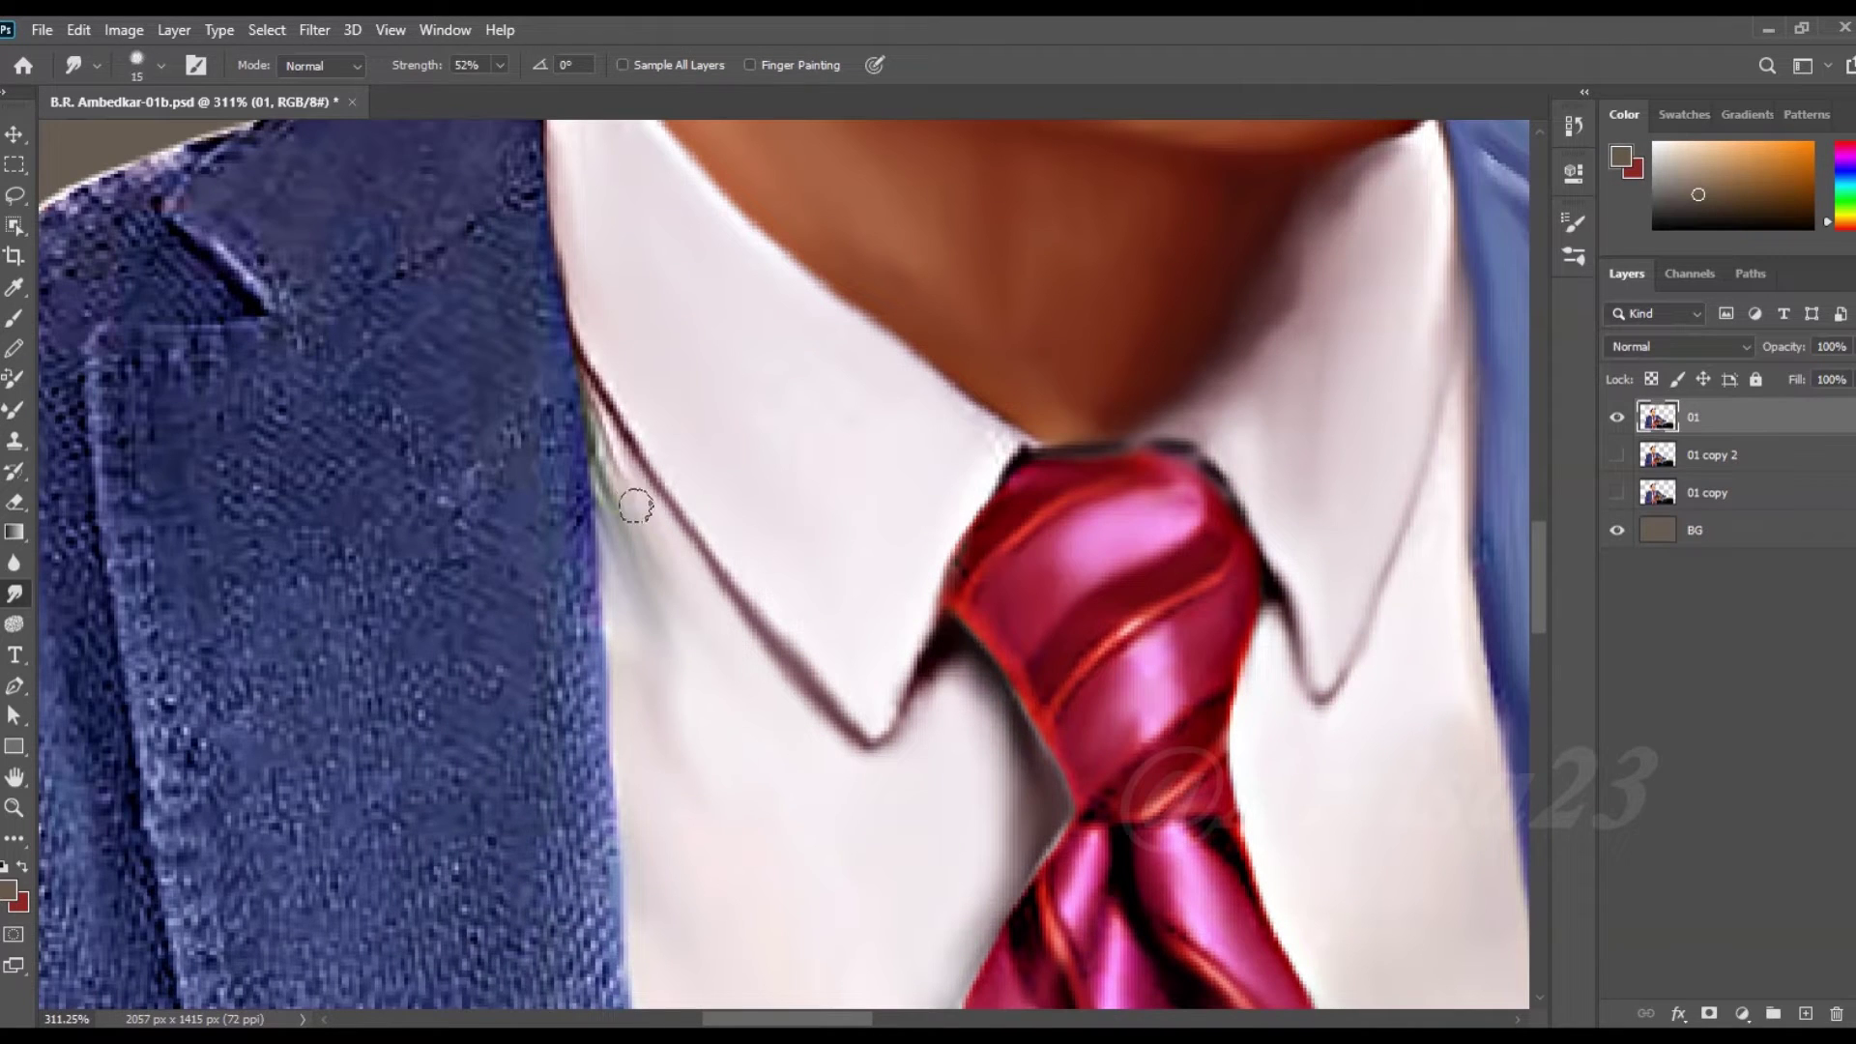
{"action": "mouse_move", "coordinate": [615, 475]}
{"action": "left_mouse_down"}
{"action": "mouse_move", "coordinate": [592, 382]}
{"action": "mouse_move", "coordinate": [764, 285]}
{"action": "left_mouse_up"}
- Fit the whole portrait on screen and smooth the jacket lapel along its length
{"action": "key", "text": "ctrl+0"}
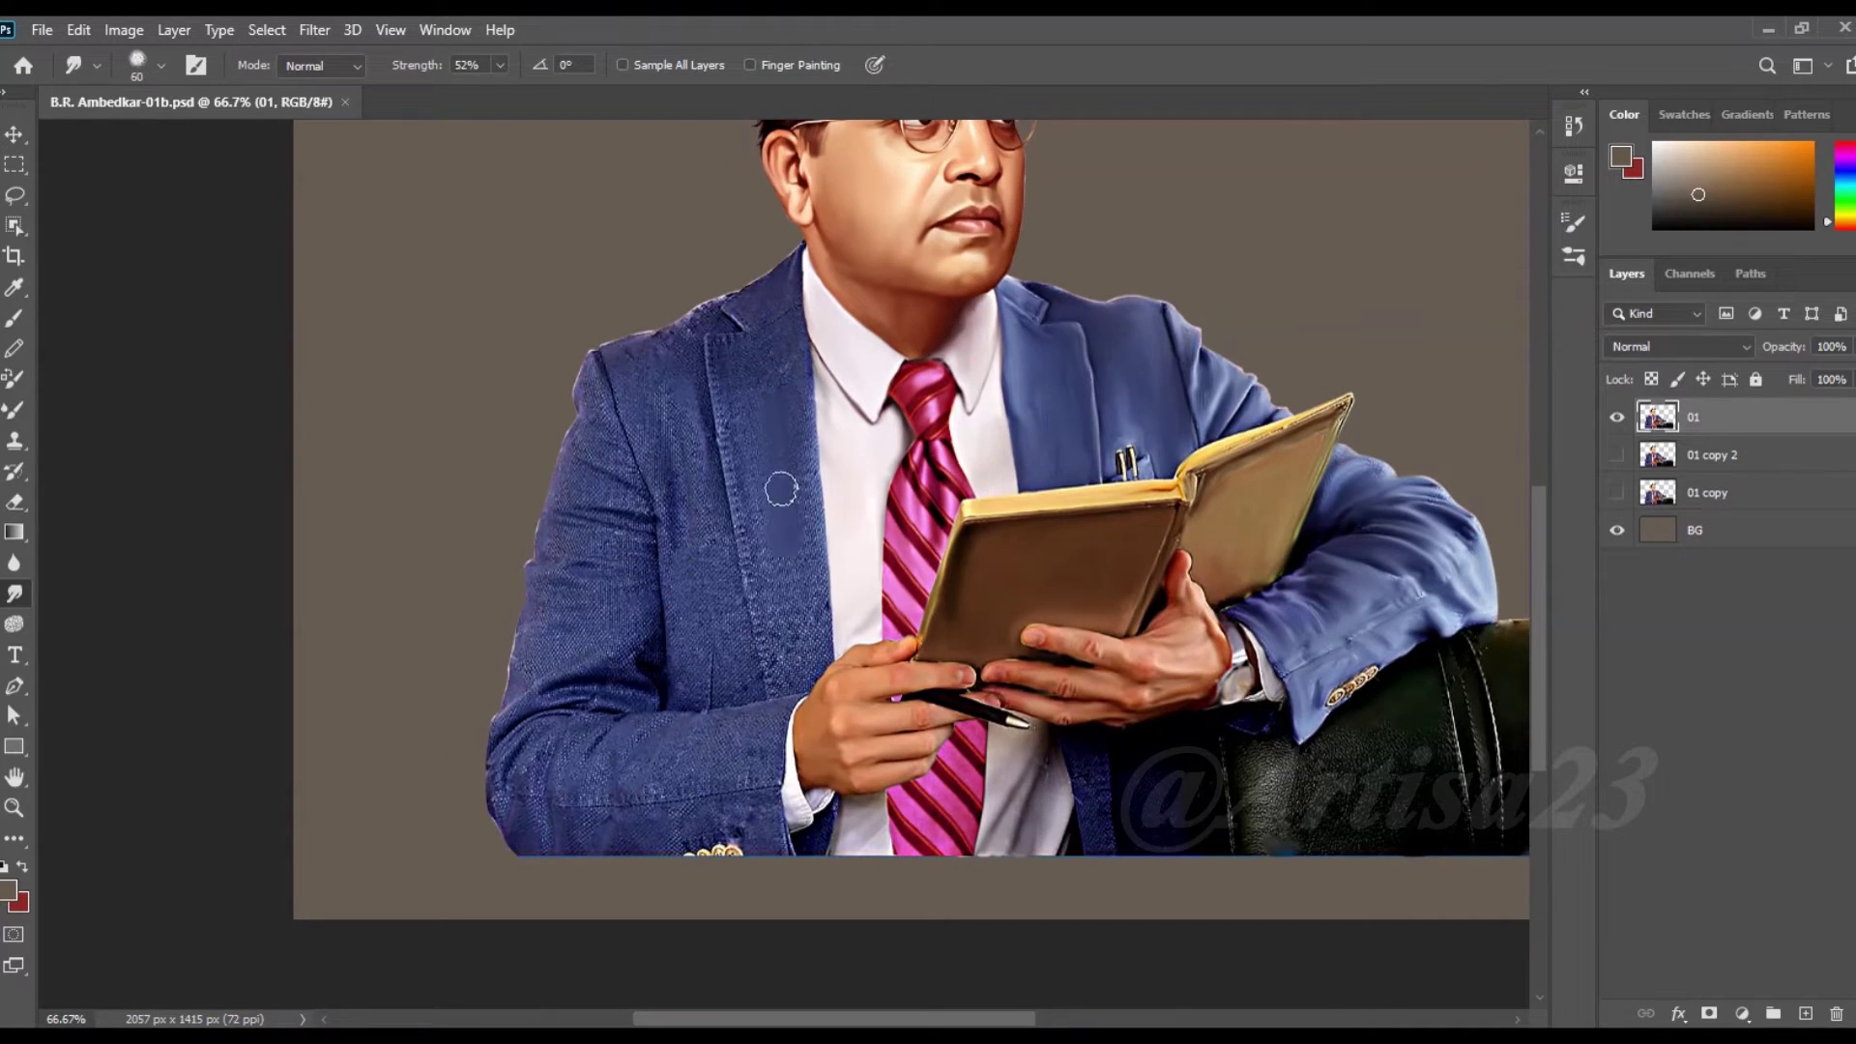
{"action": "scroll", "coordinate": [774, 400], "scroll_direction": "up", "scroll_amount": 3}
{"action": "key", "text": "bracketleft"}
{"action": "left_click_drag", "start_coordinate": [799, 291], "coordinate": [841, 675]}
{"action": "key", "text": "bracketleft"}
{"action": "mouse_move", "coordinate": [822, 788]}
{"action": "left_mouse_down"}
{"action": "mouse_move", "coordinate": [677, 280]}
{"action": "mouse_move", "coordinate": [841, 851]}
{"action": "left_mouse_up"}
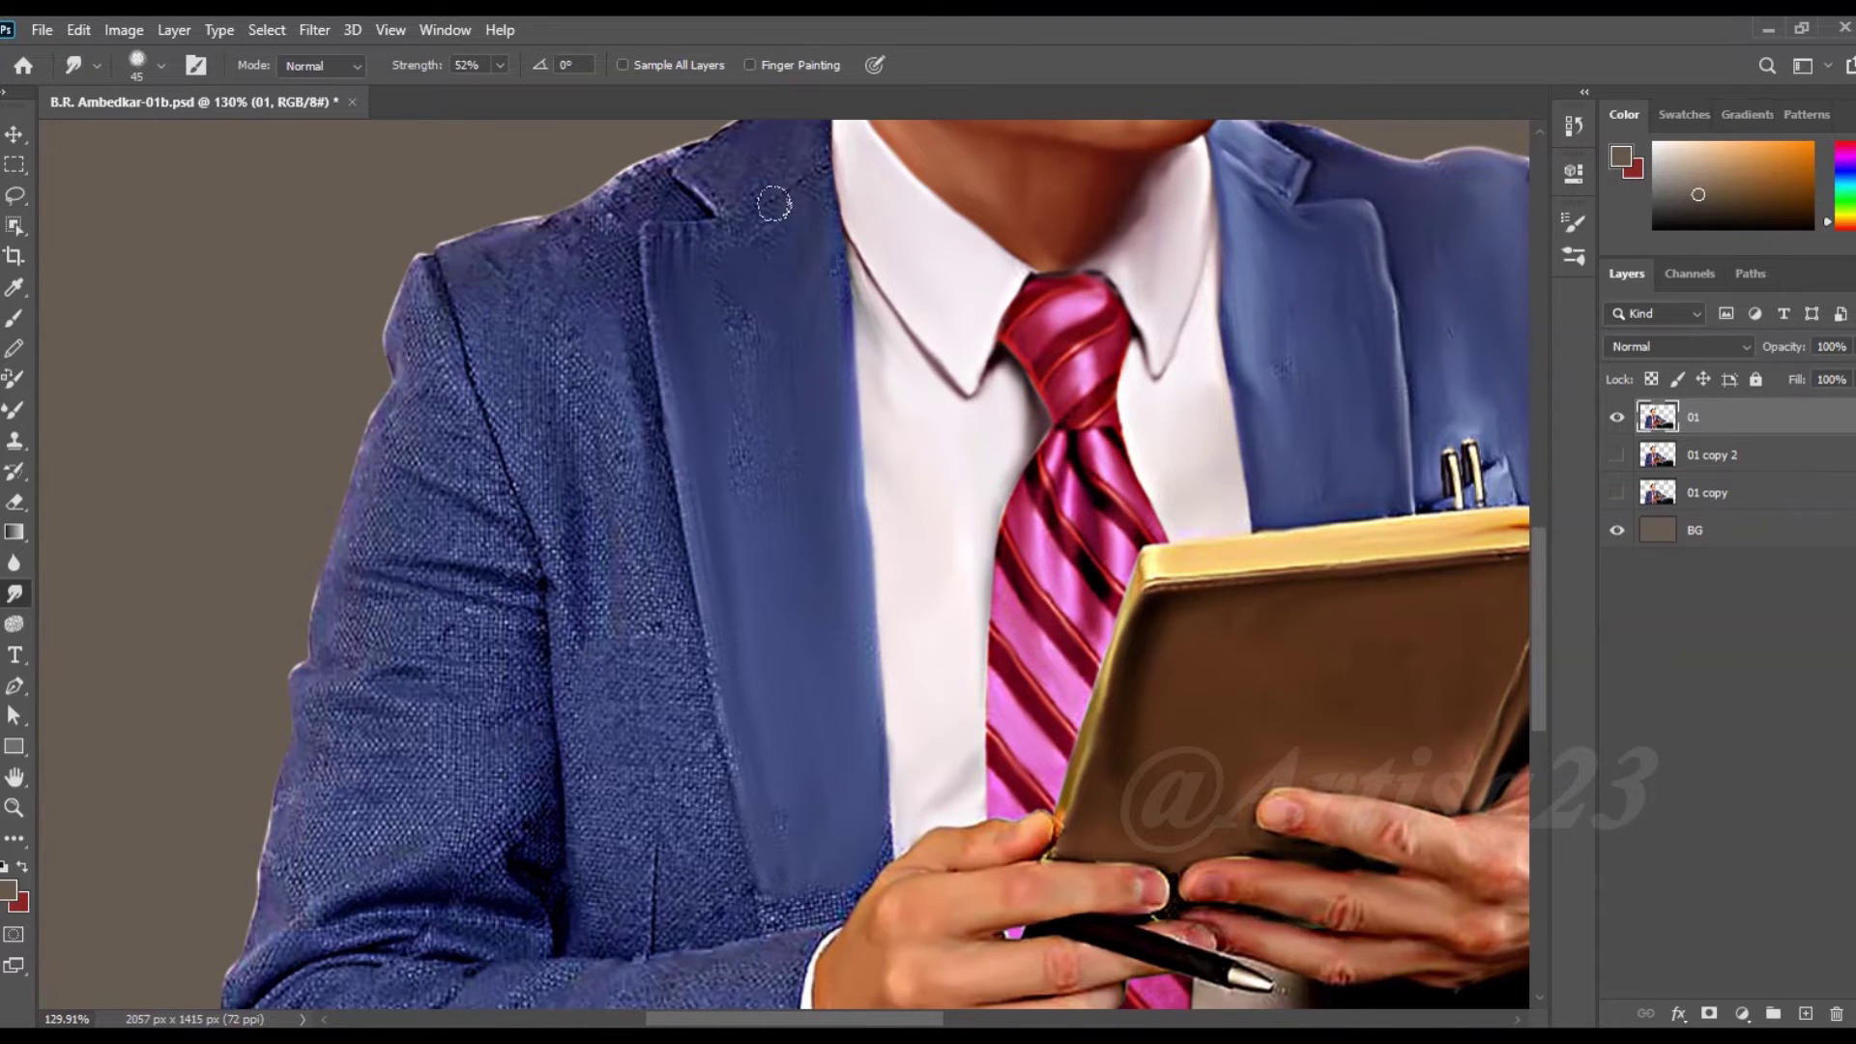
- With an enlarged brush, smooth the shoulder and lapel texture left of the collar
{"action": "scroll", "coordinate": [773, 204], "scroll_direction": "up", "scroll_amount": 3}
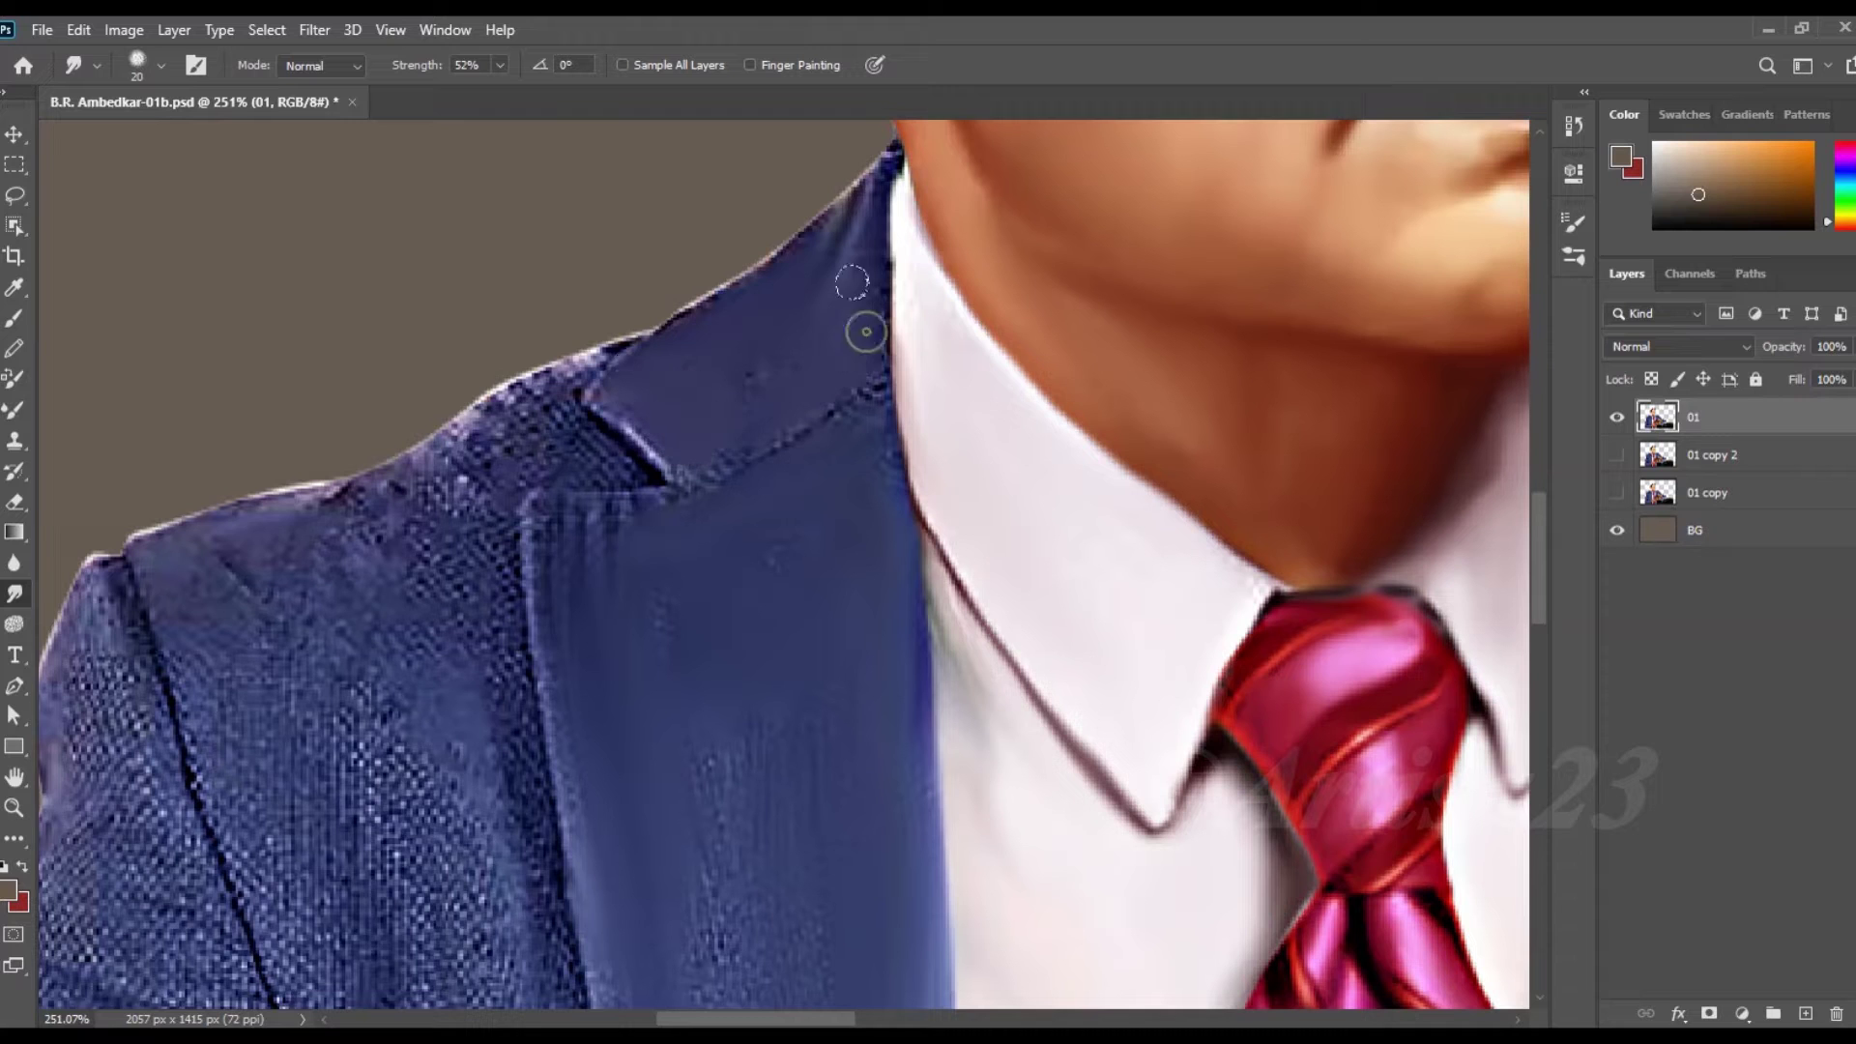
{"action": "key", "text": "bracketright"}
{"action": "scroll", "coordinate": [754, 416], "scroll_direction": "down", "scroll_amount": 3}
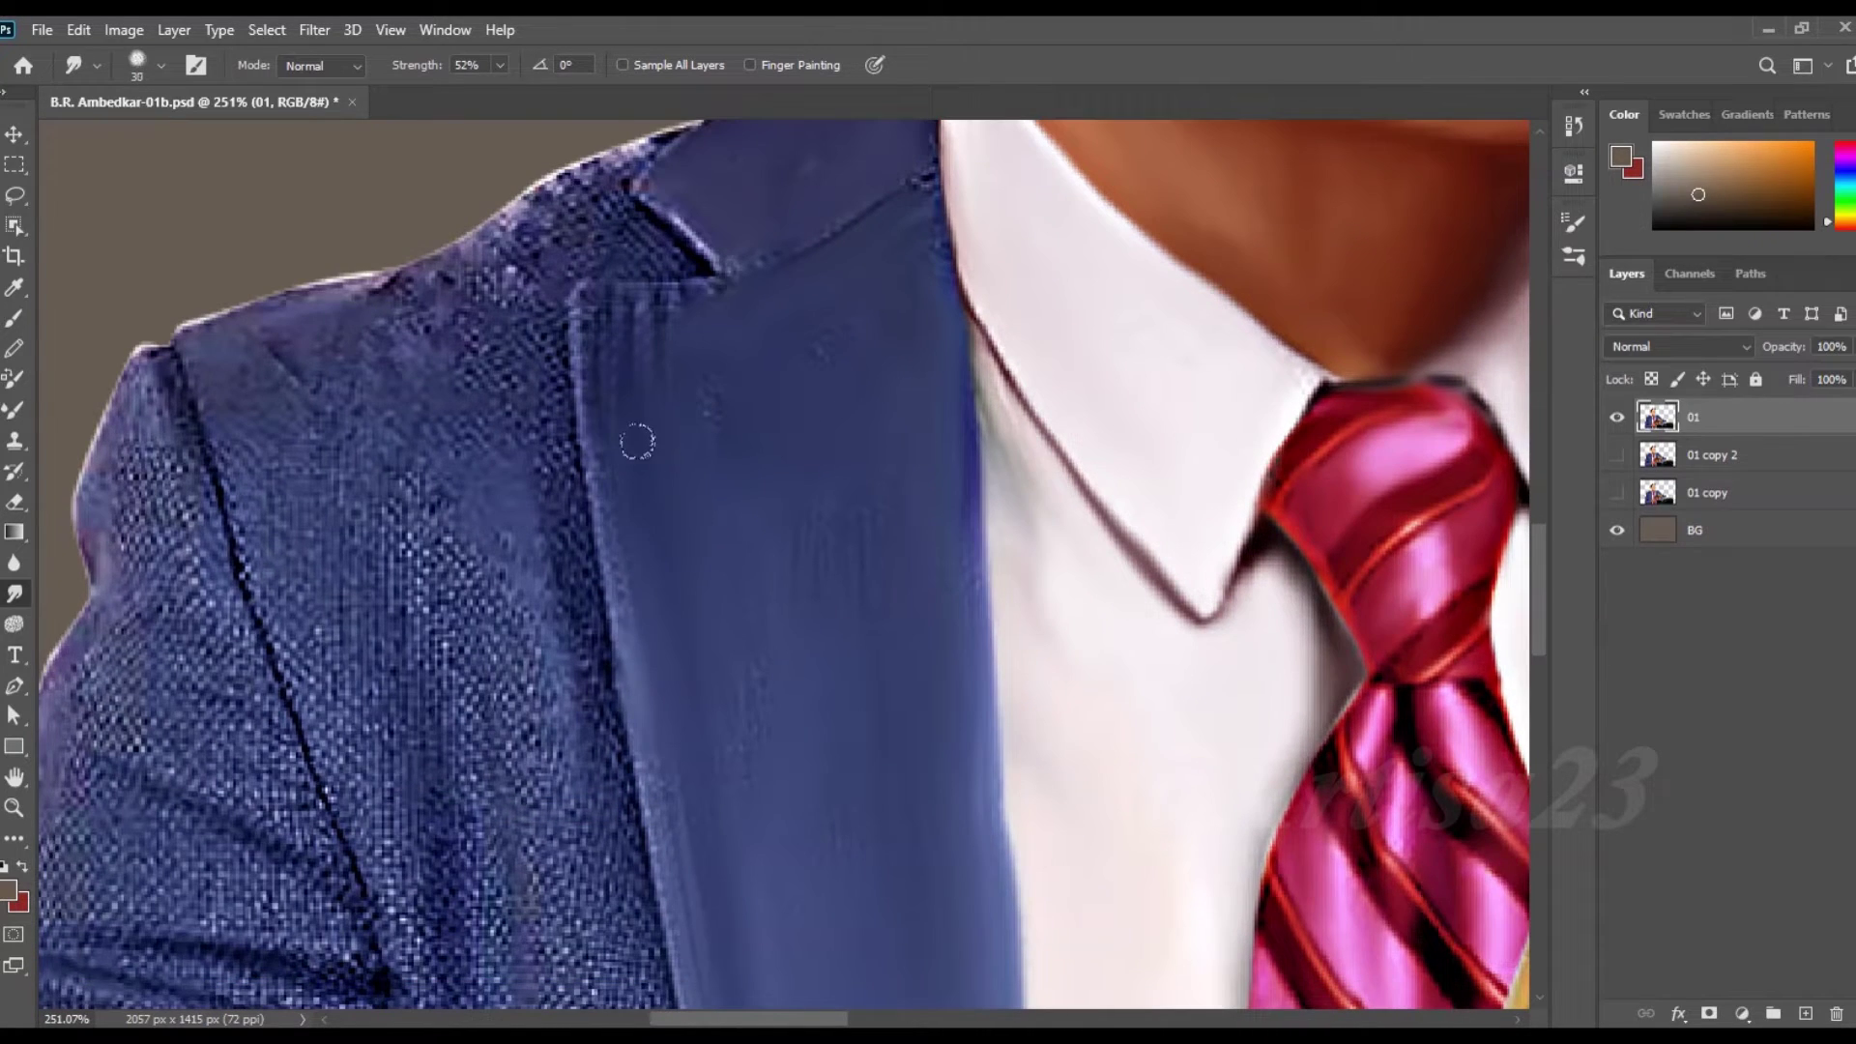
{"action": "key", "text": "bracketright"}
{"action": "key", "text": "bracketright"}
{"action": "key", "text": "bracketright"}
{"action": "mouse_move", "coordinate": [639, 245]}
{"action": "left_mouse_down"}
{"action": "mouse_move", "coordinate": [392, 326]}
{"action": "mouse_move", "coordinate": [321, 371]}
{"action": "left_mouse_up"}
{"action": "mouse_move", "coordinate": [507, 360]}
{"action": "left_mouse_down"}
{"action": "mouse_move", "coordinate": [551, 705]}
{"action": "mouse_move", "coordinate": [252, 394]}
{"action": "left_mouse_up"}
{"action": "scroll", "coordinate": [470, 631], "scroll_direction": "down", "scroll_amount": 2}
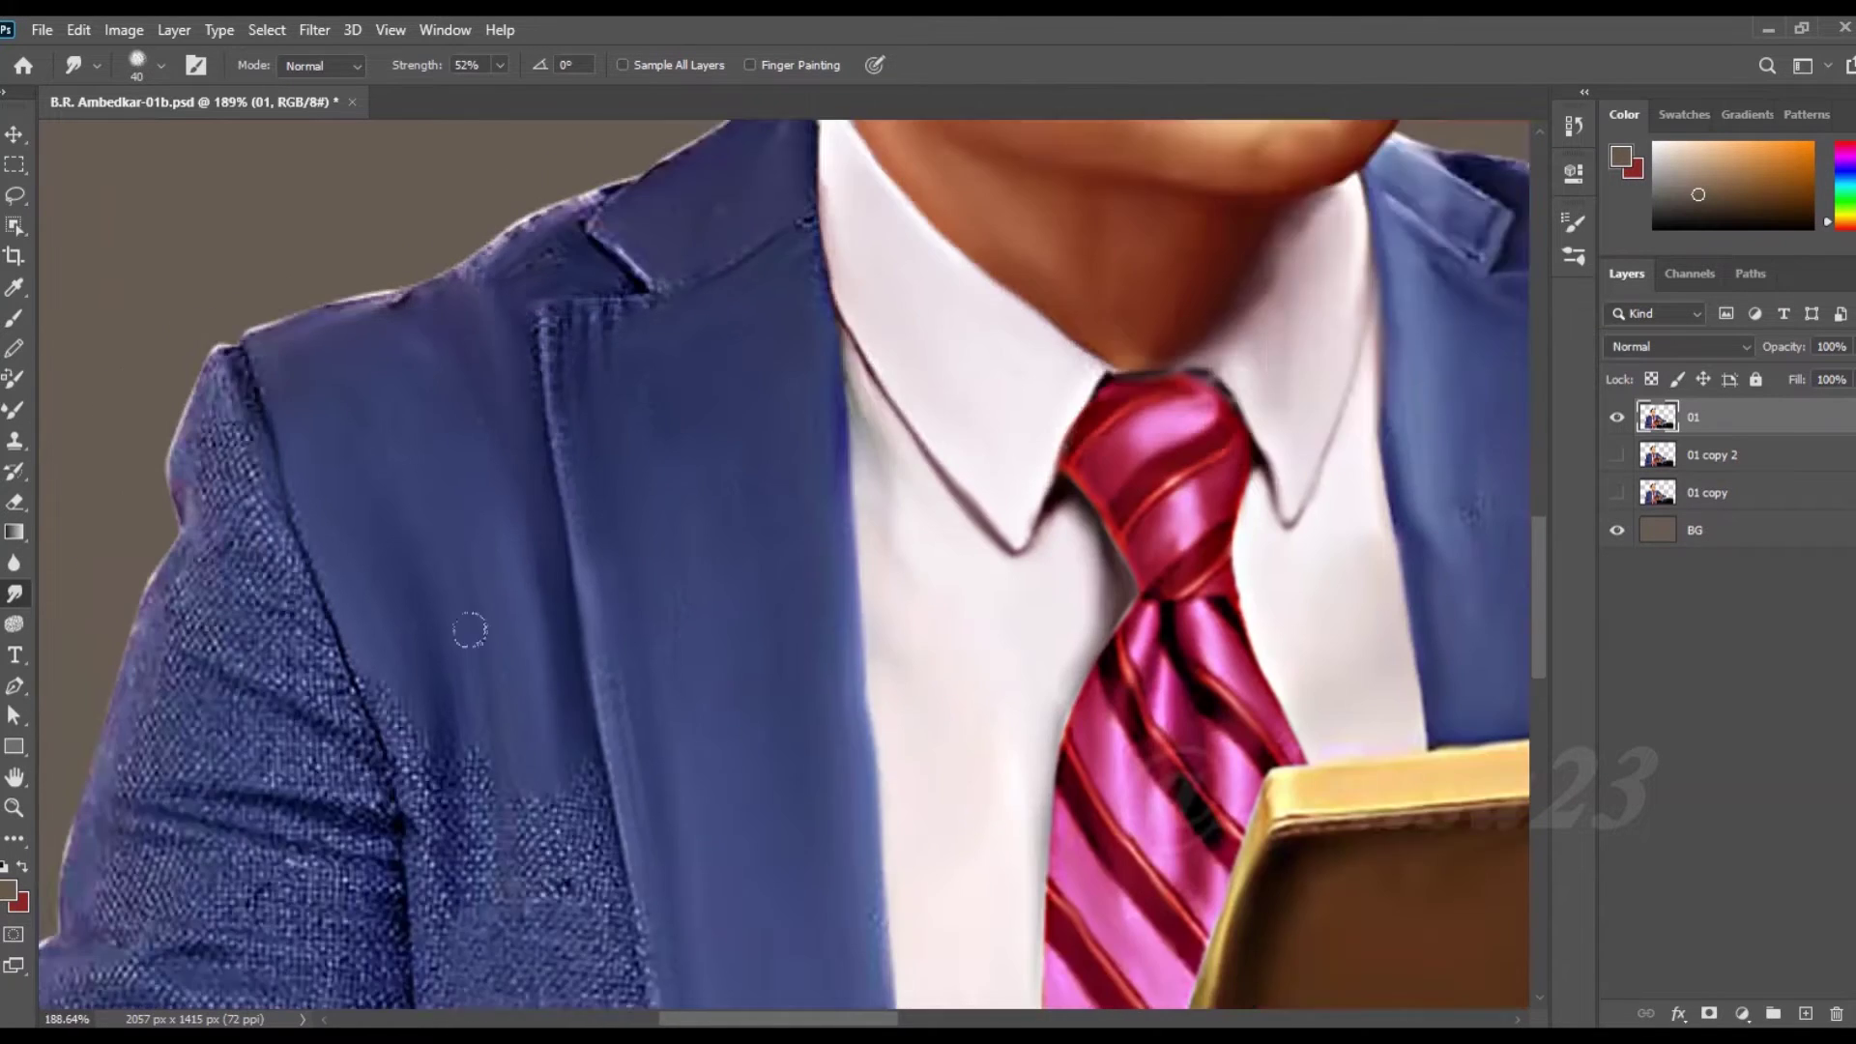
{"action": "scroll", "coordinate": [470, 631], "scroll_direction": "down", "scroll_amount": 3}
{"action": "mouse_move", "coordinate": [560, 394]}
{"action": "left_mouse_down"}
{"action": "mouse_move", "coordinate": [622, 622]}
{"action": "mouse_move", "coordinate": [551, 445]}
{"action": "mouse_move", "coordinate": [361, 303]}
{"action": "mouse_move", "coordinate": [571, 683]}
{"action": "mouse_move", "coordinate": [526, 477]}
{"action": "mouse_move", "coordinate": [397, 278]}
{"action": "left_mouse_up"}
- Smooth along the lapel edge down from the shoulder
{"action": "key", "text": "bracketright"}
{"action": "scroll", "coordinate": [571, 683], "scroll_direction": "down", "scroll_amount": 3}
{"action": "key", "text": "bracketright"}
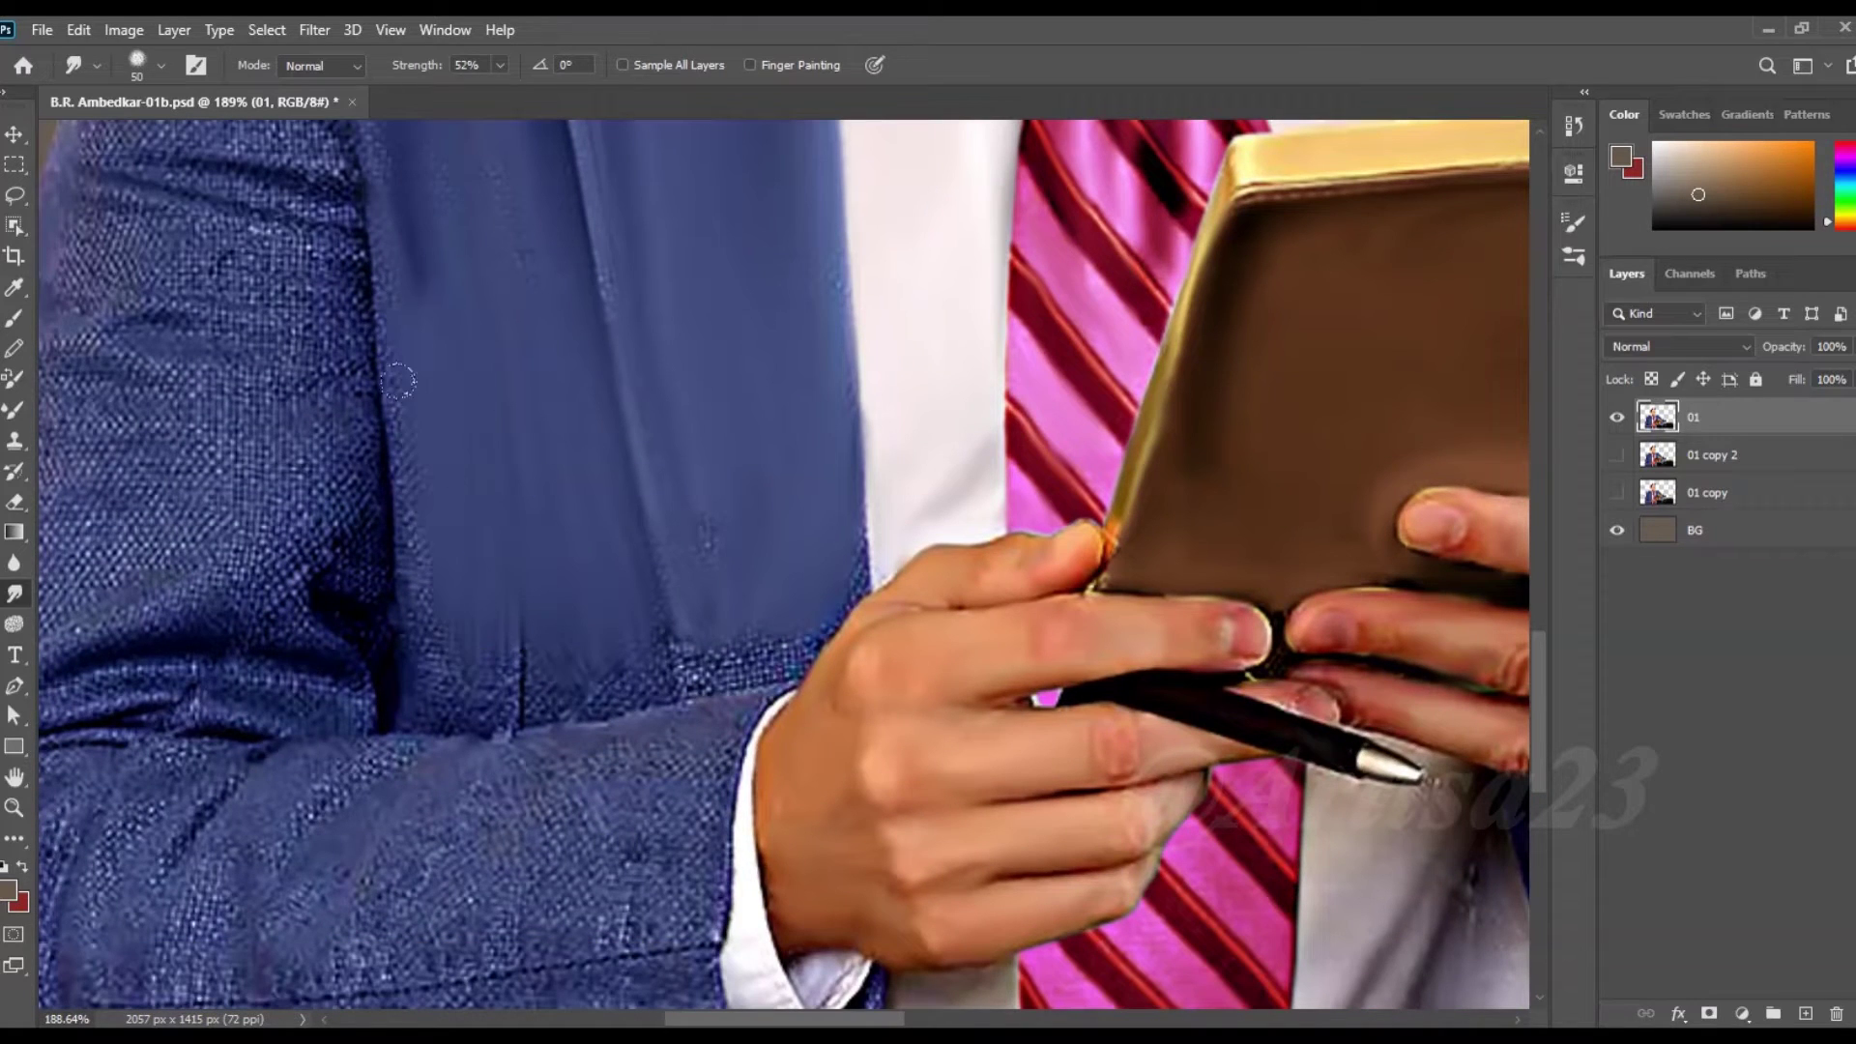
{"action": "key", "text": "bracketleft"}
{"action": "mouse_move", "coordinate": [404, 553]}
{"action": "left_mouse_down"}
{"action": "mouse_move", "coordinate": [489, 650]}
{"action": "mouse_move", "coordinate": [776, 635]}
{"action": "mouse_move", "coordinate": [522, 696]}
{"action": "mouse_move", "coordinate": [542, 773]}
{"action": "left_mouse_up"}
{"action": "key", "text": "bracketright"}
{"action": "scroll", "coordinate": [651, 480], "scroll_direction": "down", "scroll_amount": 2, "text": "alt"}
{"action": "scroll", "coordinate": [650, 481], "scroll_direction": "up", "scroll_amount": 3}
{"action": "key", "text": "bracketleft"}
{"action": "left_click_drag", "start_coordinate": [529, 386], "coordinate": [619, 580]}
- Blend the shoulder and sleeve fabric texture down toward the cuff
{"action": "left_click_drag", "start_coordinate": [440, 435], "coordinate": [605, 593]}
{"action": "left_click_drag", "start_coordinate": [523, 667], "coordinate": [607, 578]}
{"action": "key", "text": "bracketright"}
{"action": "mouse_move", "coordinate": [591, 691]}
{"action": "left_mouse_down"}
{"action": "mouse_move", "coordinate": [435, 548]}
{"action": "mouse_move", "coordinate": [407, 685]}
{"action": "mouse_move", "coordinate": [596, 698]}
{"action": "left_mouse_up"}
{"action": "mouse_move", "coordinate": [616, 812]}
{"action": "left_mouse_down"}
{"action": "mouse_move", "coordinate": [364, 842]}
{"action": "mouse_move", "coordinate": [588, 850]}
{"action": "left_mouse_up"}
- Smudge the elbow and lower sleeve texture smooth
{"action": "scroll", "coordinate": [588, 850], "scroll_direction": "down", "scroll_amount": 3}
{"action": "key", "text": "bracketright"}
{"action": "mouse_move", "coordinate": [614, 622]}
{"action": "left_mouse_down"}
{"action": "mouse_move", "coordinate": [614, 663]}
{"action": "mouse_move", "coordinate": [404, 703]}
{"action": "left_mouse_up"}
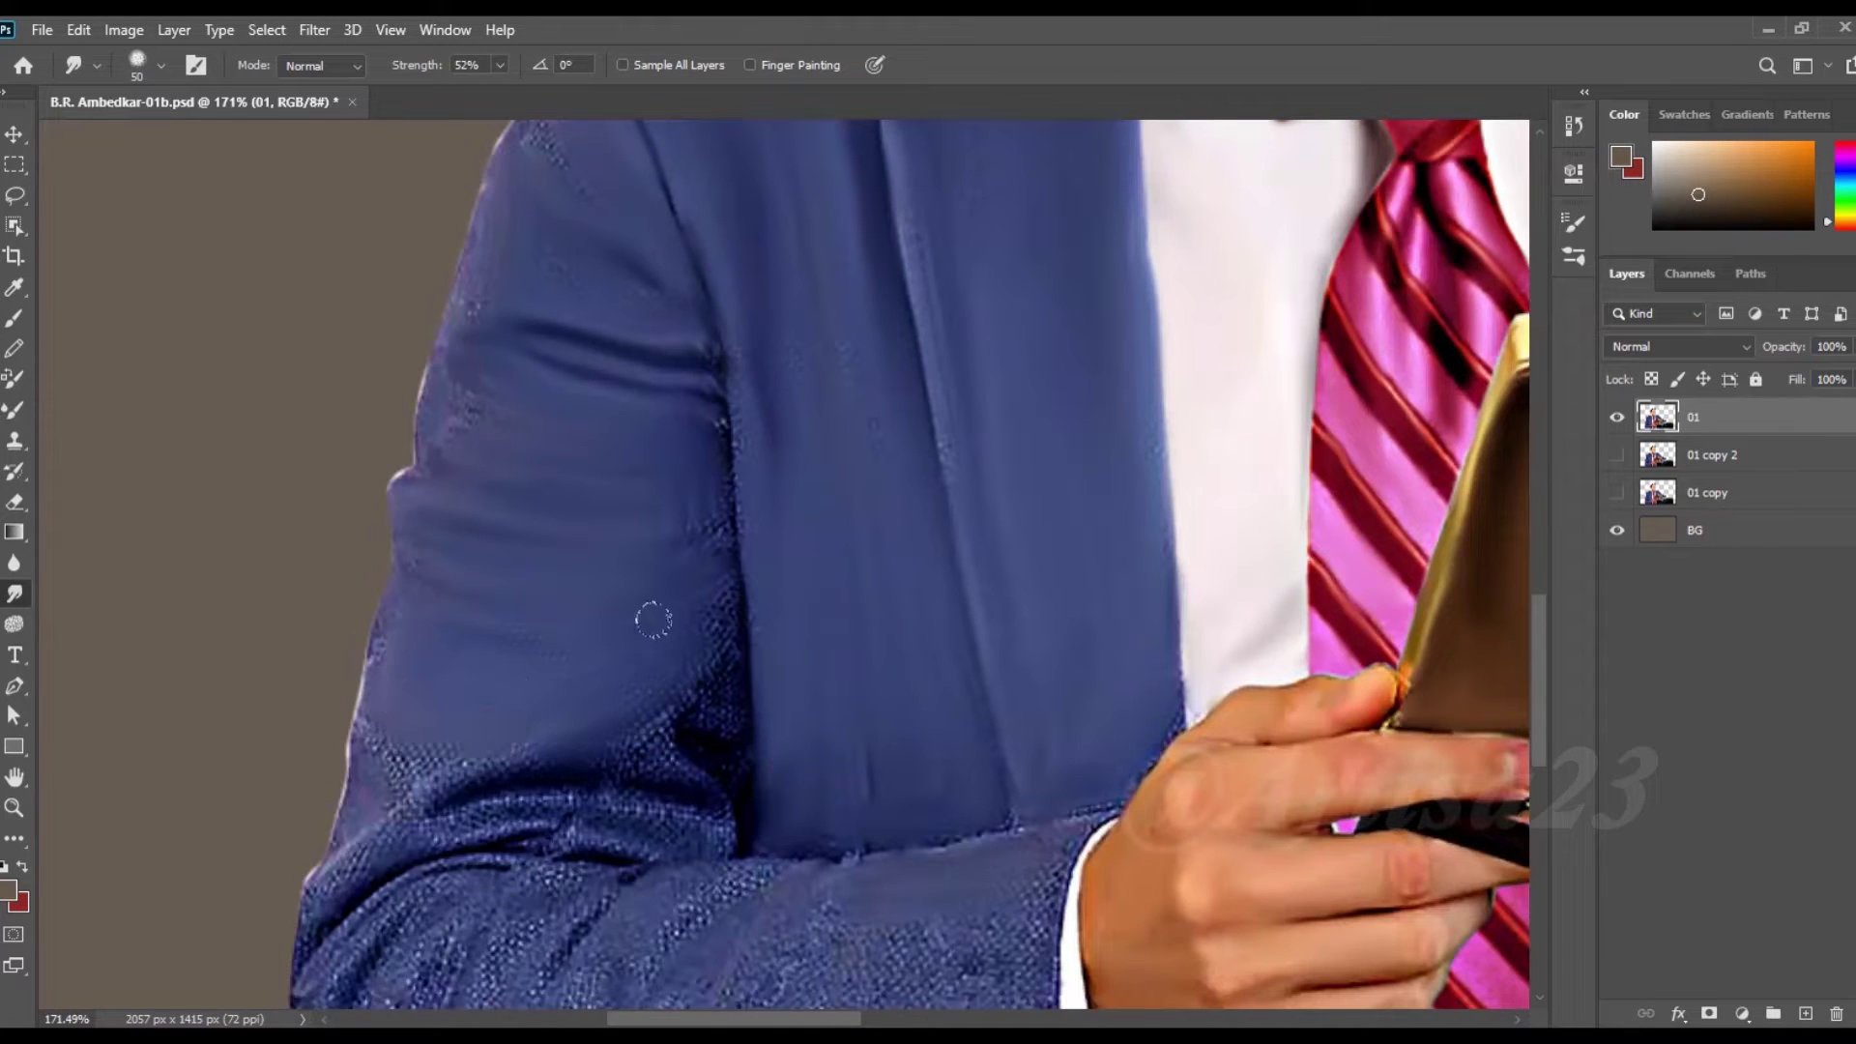
{"action": "mouse_move", "coordinate": [683, 734]}
{"action": "left_mouse_down"}
{"action": "mouse_move", "coordinate": [402, 767]}
{"action": "mouse_move", "coordinate": [706, 812]}
{"action": "mouse_move", "coordinate": [518, 863]}
{"action": "mouse_move", "coordinate": [675, 729]}
{"action": "mouse_move", "coordinate": [688, 837]}
{"action": "left_mouse_up"}
{"action": "key", "text": "bracketleft"}
{"action": "scroll", "coordinate": [687, 838], "scroll_direction": "down", "scroll_amount": 3}
{"action": "mouse_move", "coordinate": [753, 696]}
{"action": "left_mouse_down"}
{"action": "mouse_move", "coordinate": [645, 668]}
{"action": "mouse_move", "coordinate": [489, 770]}
{"action": "mouse_move", "coordinate": [397, 734]}
{"action": "left_mouse_up"}
- Smudge the elbow, forearm and cuff texture smooth, adjusting brush size as needed
{"action": "left_click_drag", "start_coordinate": [539, 659], "coordinate": [406, 677]}
{"action": "key", "text": "bracketright"}
{"action": "key", "text": "bracketright"}
{"action": "scroll", "coordinate": [406, 676], "scroll_direction": "down", "scroll_amount": 3}
{"action": "left_click_drag", "start_coordinate": [457, 590], "coordinate": [342, 717]}
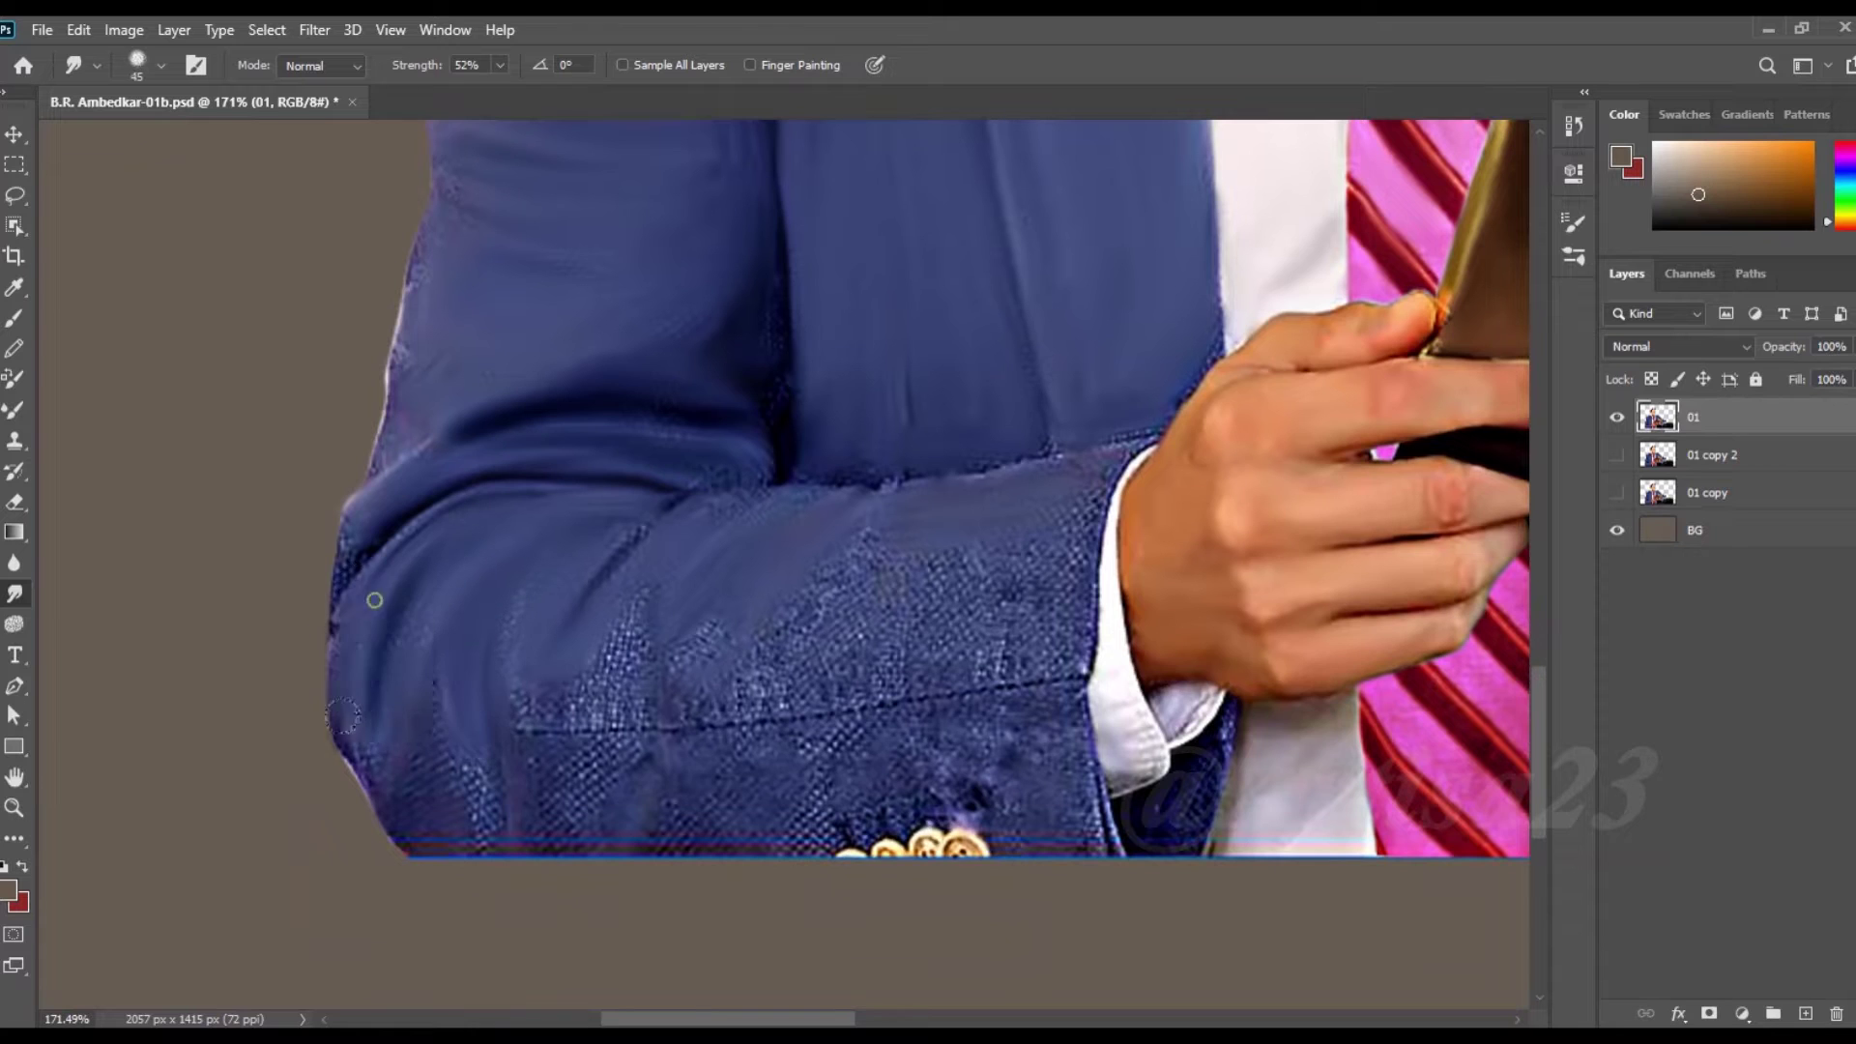
{"action": "mouse_move", "coordinate": [778, 558]}
{"action": "left_mouse_down"}
{"action": "mouse_move", "coordinate": [518, 655]}
{"action": "mouse_move", "coordinate": [808, 651]}
{"action": "left_mouse_up"}
{"action": "key", "text": "bracketleft"}
{"action": "mouse_move", "coordinate": [973, 559]}
{"action": "left_mouse_down"}
{"action": "mouse_move", "coordinate": [884, 619]}
{"action": "mouse_move", "coordinate": [831, 735]}
{"action": "left_mouse_up"}
{"action": "key", "text": "bracketleft"}
- Pull the cuff, sleeve bottom and cuff buttons down into the background
{"action": "mouse_move", "coordinate": [1007, 705]}
{"action": "left_mouse_down"}
{"action": "mouse_move", "coordinate": [1063, 850]}
{"action": "mouse_move", "coordinate": [1112, 899]}
{"action": "mouse_move", "coordinate": [1139, 834]}
{"action": "mouse_move", "coordinate": [1131, 880]}
{"action": "left_mouse_up"}
{"action": "key", "text": "bracketleft"}
{"action": "key", "text": "bracketleft"}
{"action": "key", "text": "bracketleft"}
{"action": "left_click_drag", "start_coordinate": [1008, 861], "coordinate": [955, 858]}
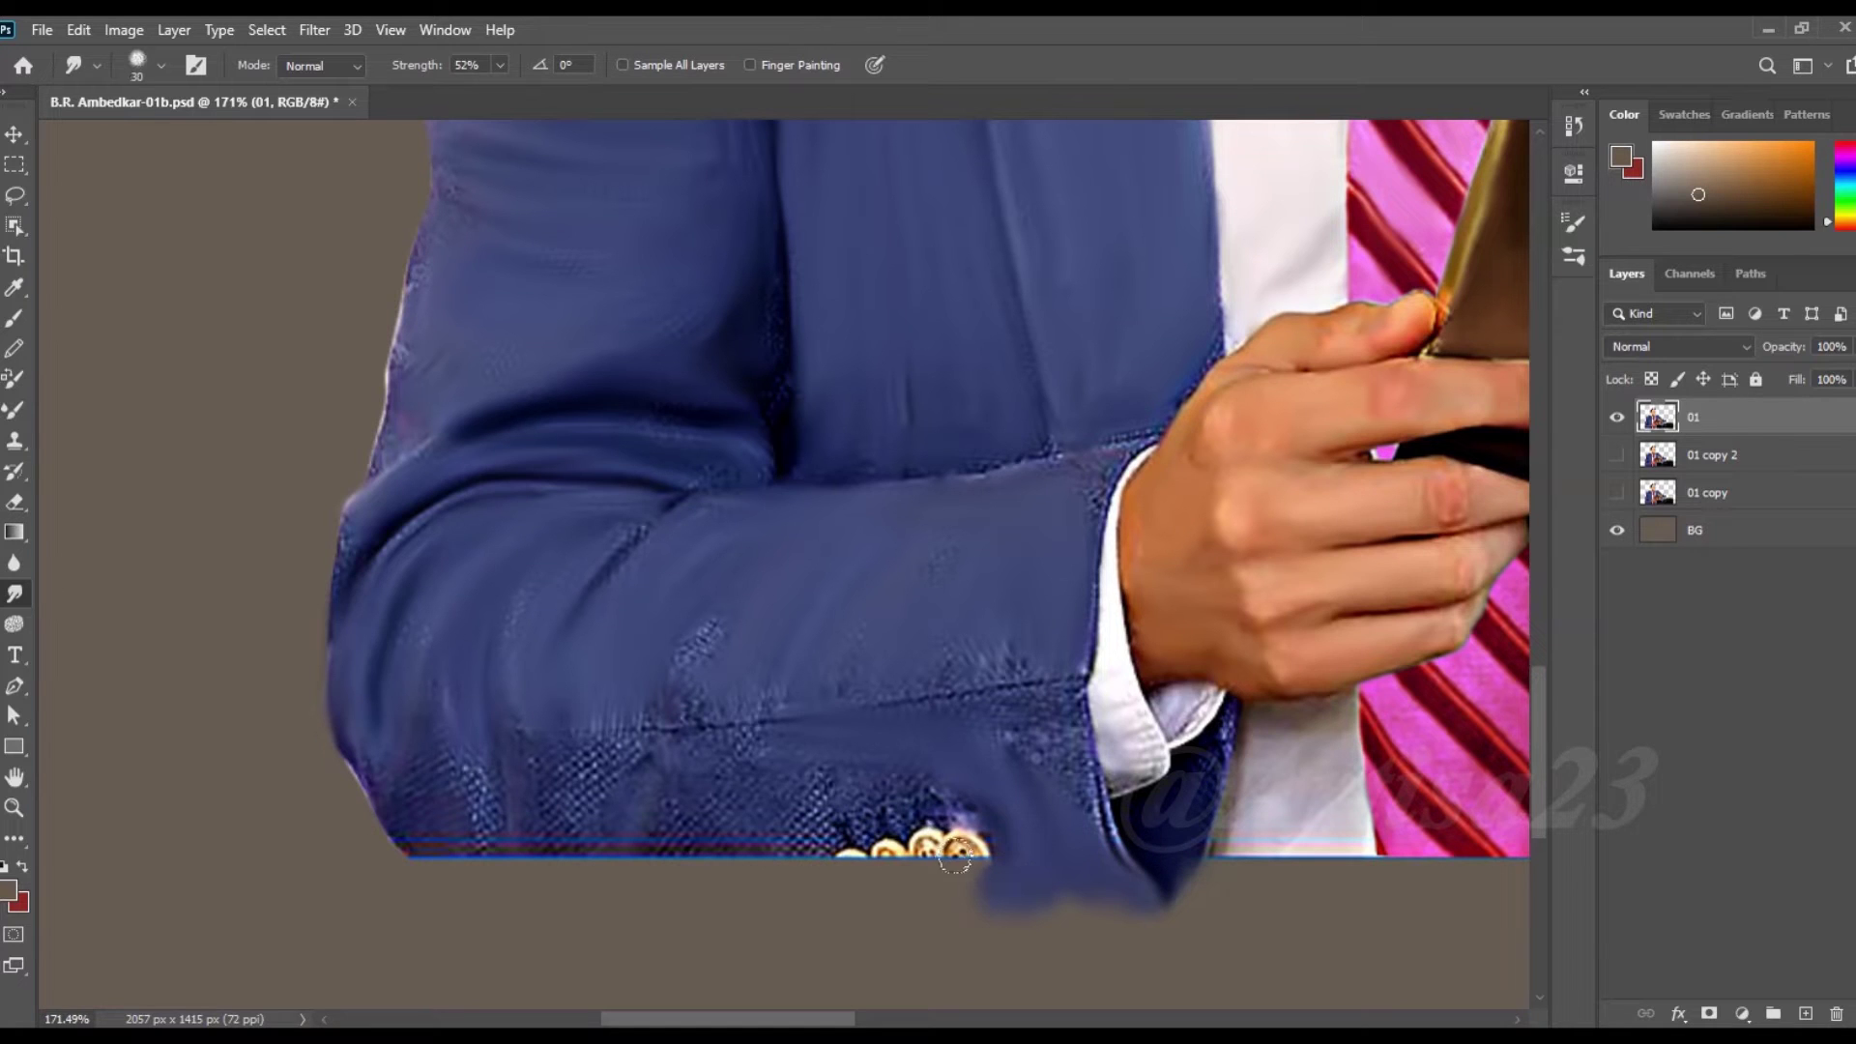
{"action": "key", "text": "bracketright"}
{"action": "key", "text": "bracketright"}
{"action": "key", "text": "bracketright"}
{"action": "left_click_drag", "start_coordinate": [839, 858], "coordinate": [638, 871]}
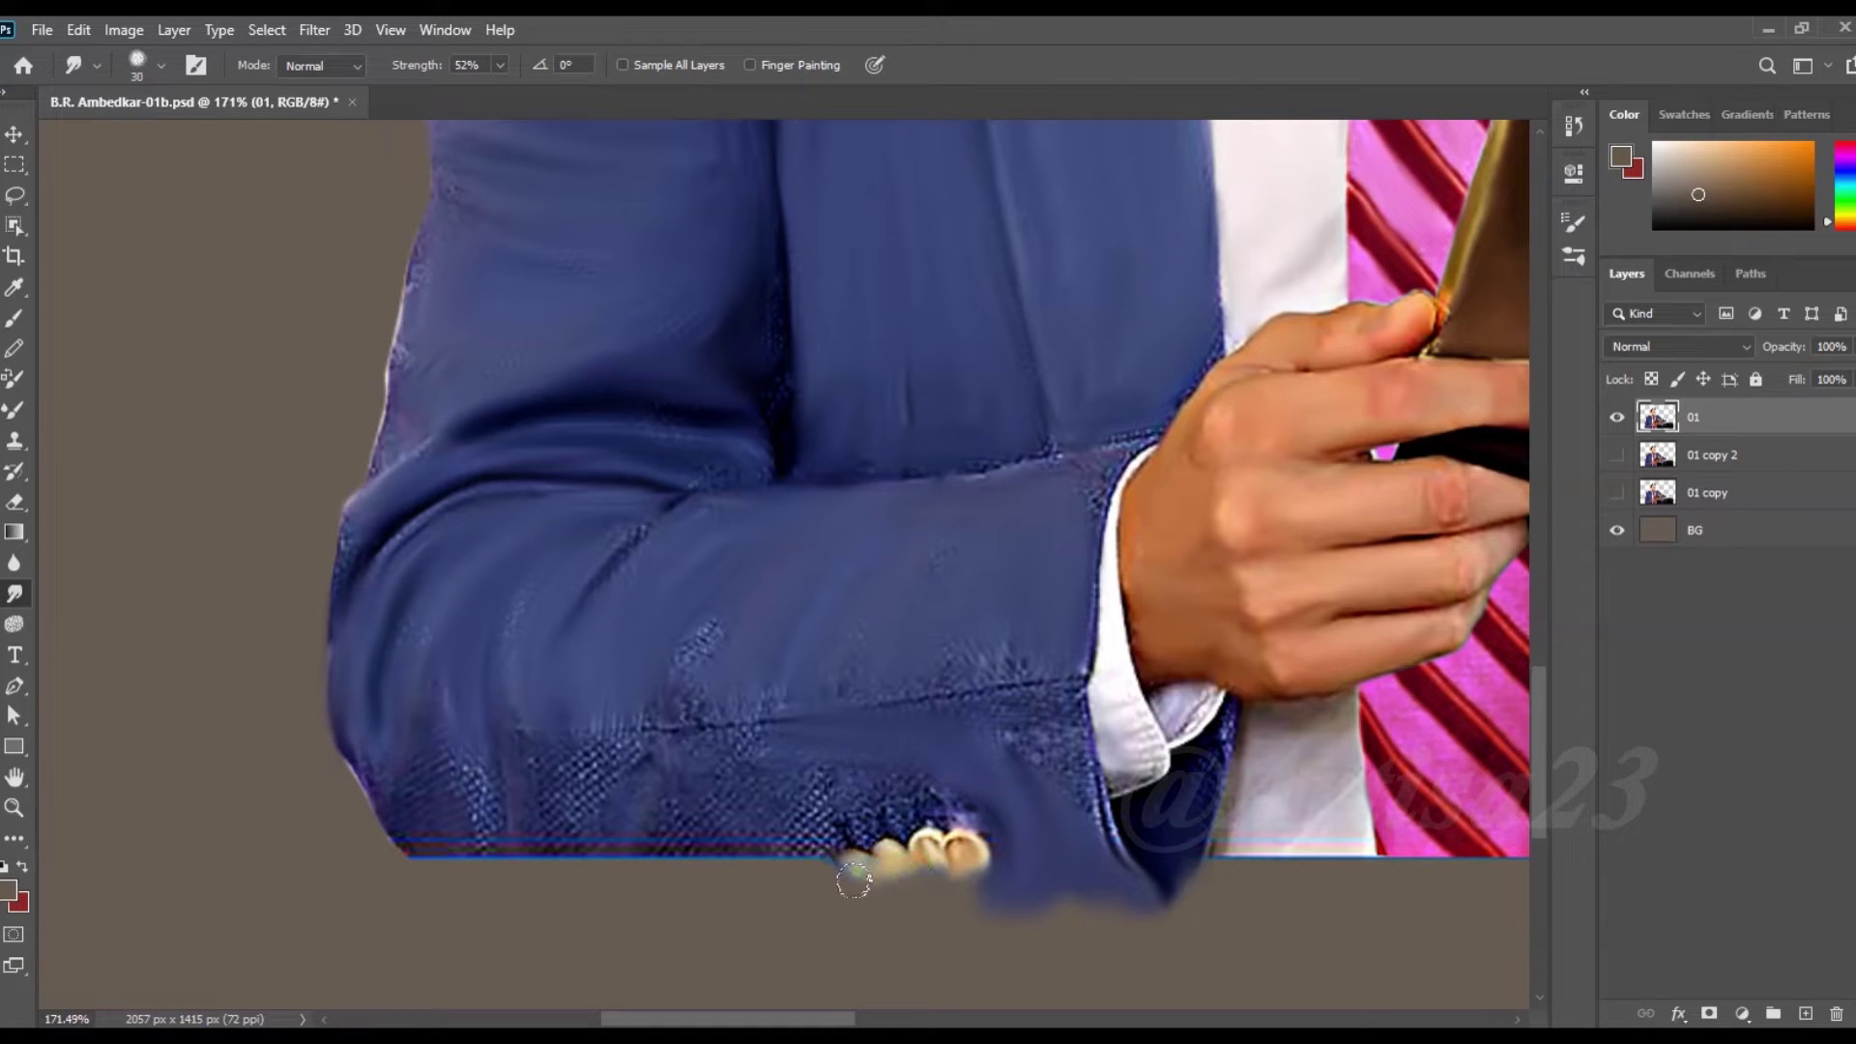
{"action": "left_click_drag", "start_coordinate": [438, 849], "coordinate": [624, 822]}
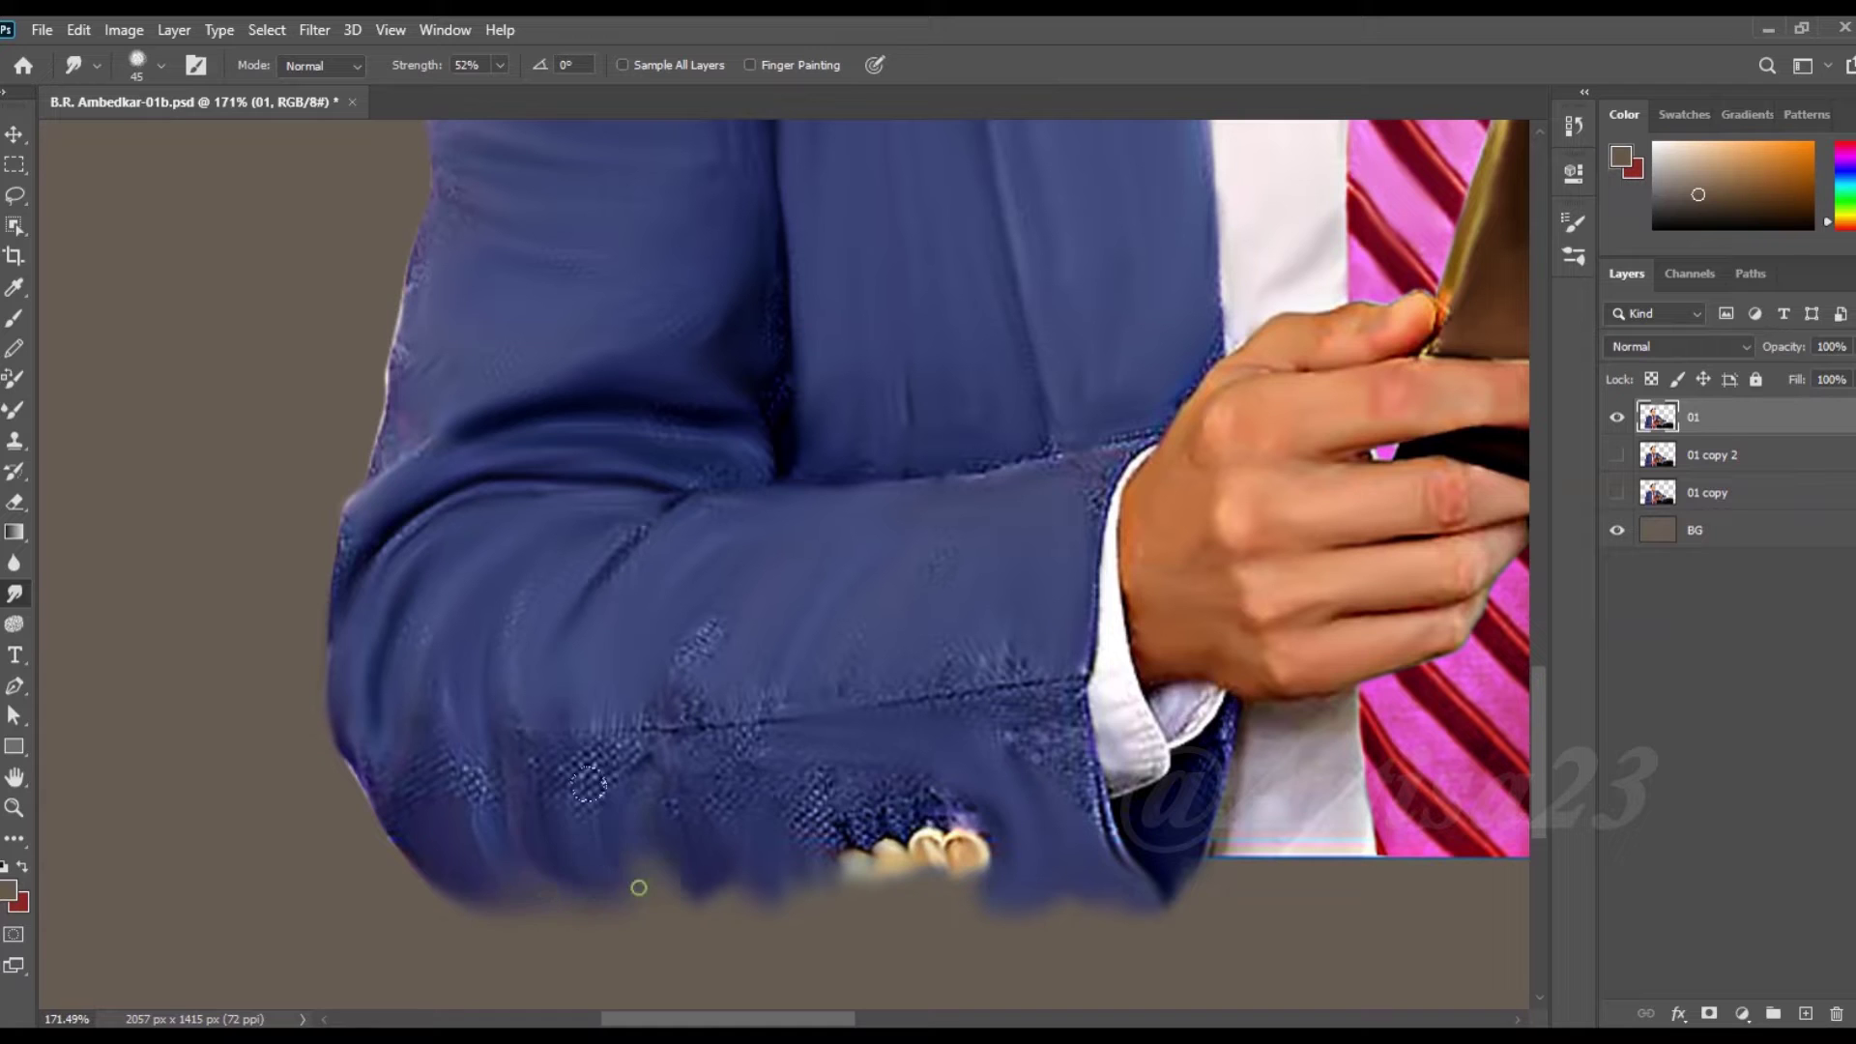
{"action": "left_click_drag", "start_coordinate": [751, 815], "coordinate": [871, 841]}
{"action": "mouse_move", "coordinate": [996, 899]}
{"action": "left_mouse_down"}
{"action": "mouse_move", "coordinate": [638, 875]}
{"action": "mouse_move", "coordinate": [895, 899]}
{"action": "left_mouse_up"}
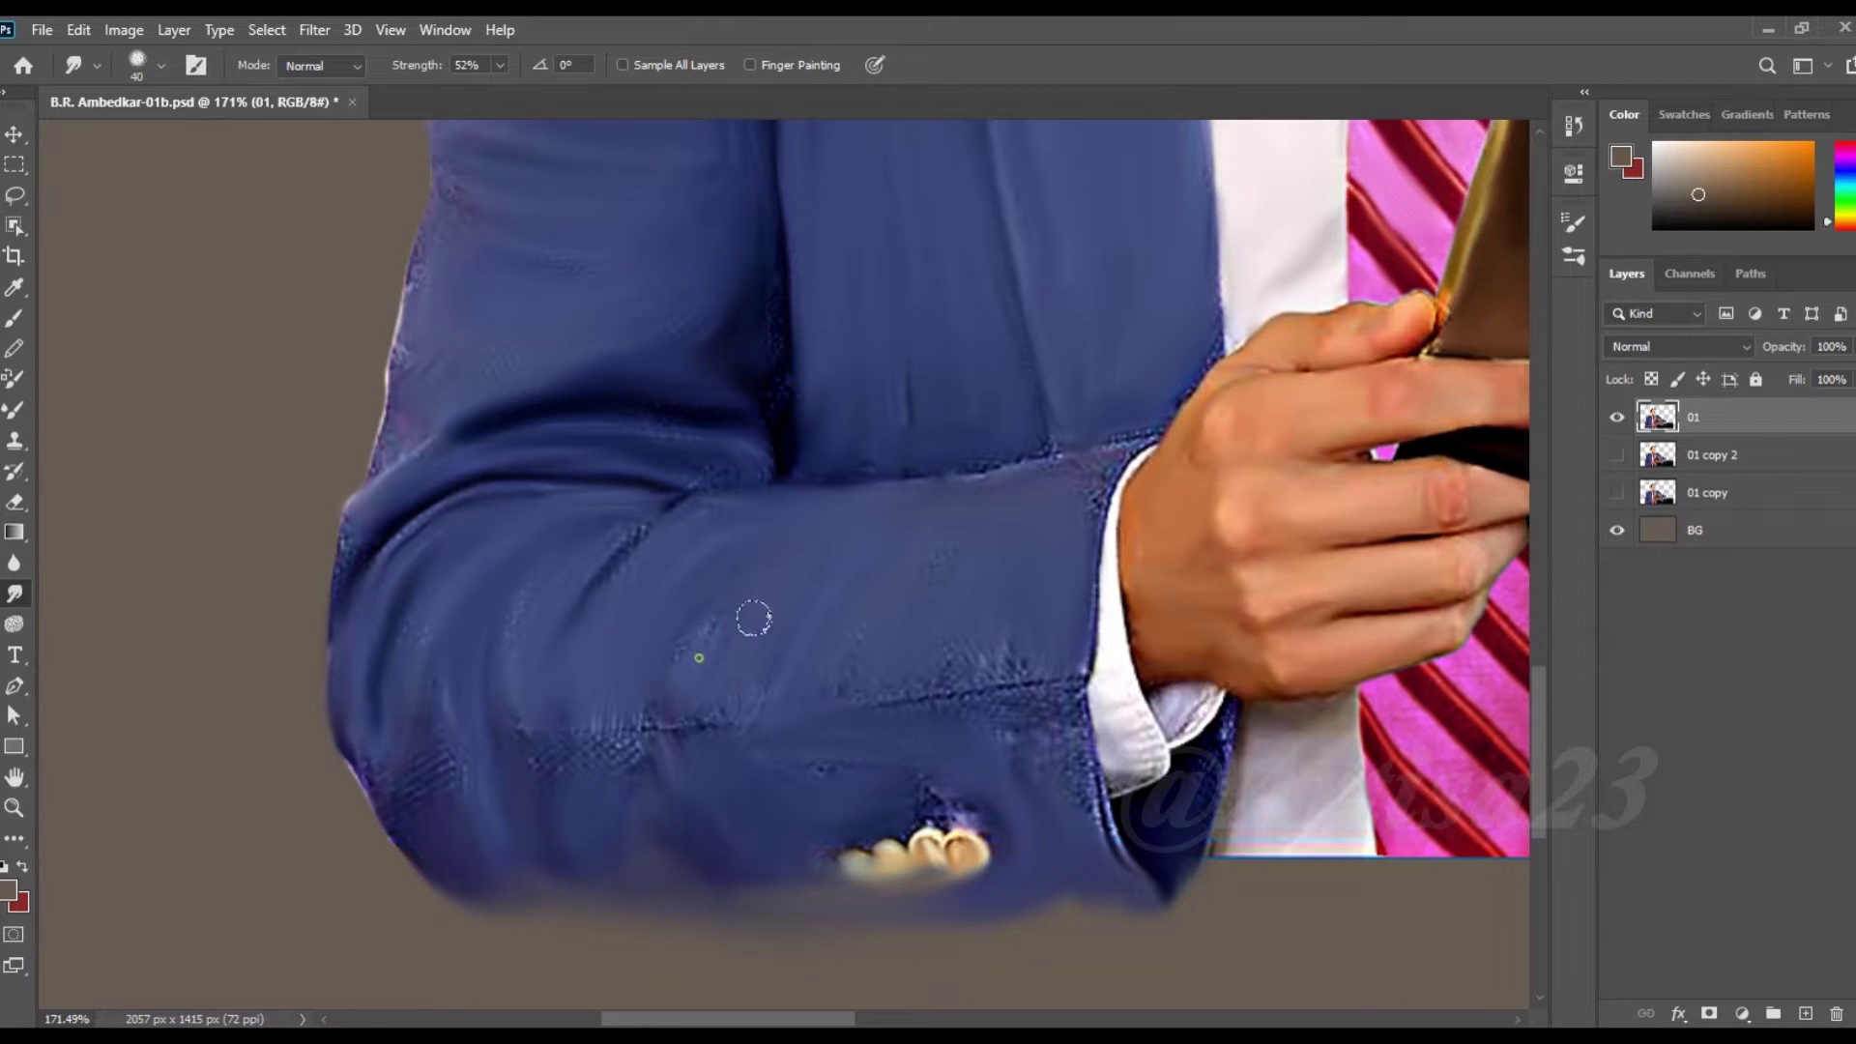
- Smooth the speckled jacket edge beside the top of the cuff
{"action": "scroll", "coordinate": [1189, 667], "scroll_direction": "up", "scroll_amount": 4, "text": "alt"}
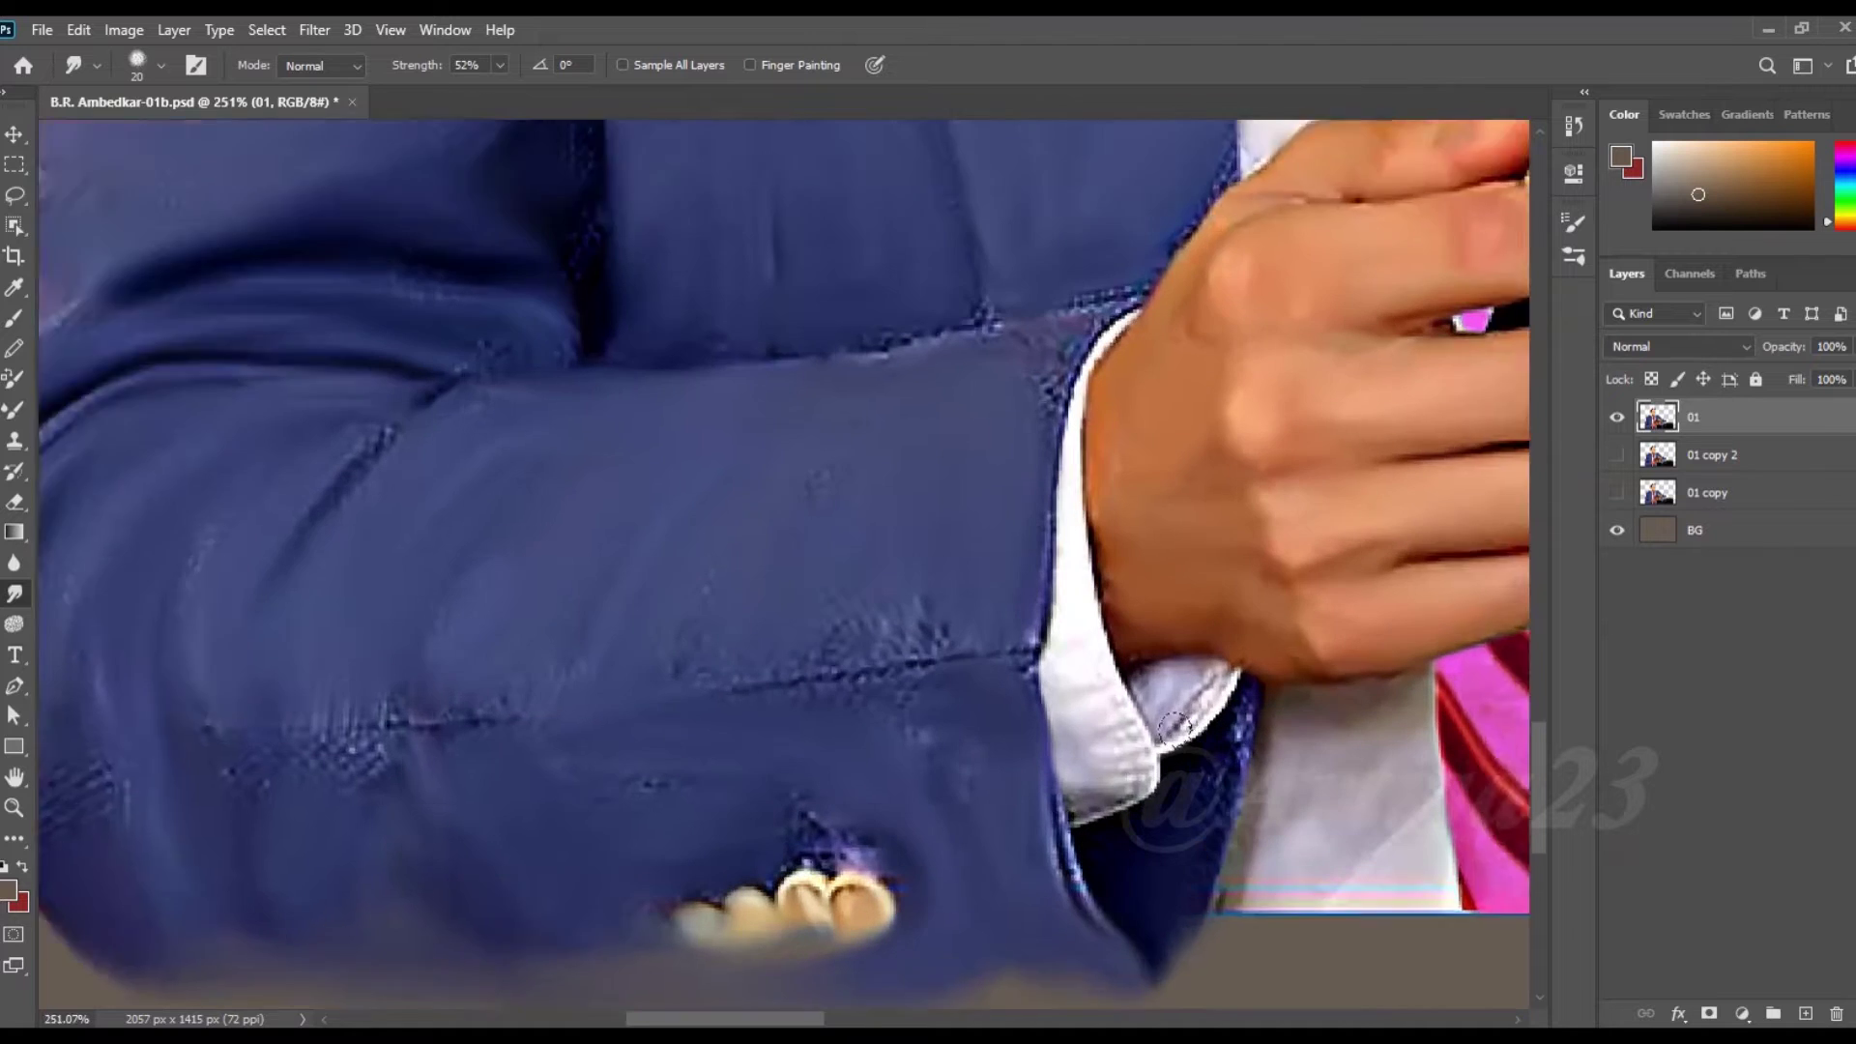
{"action": "key", "text": "bracketleft"}
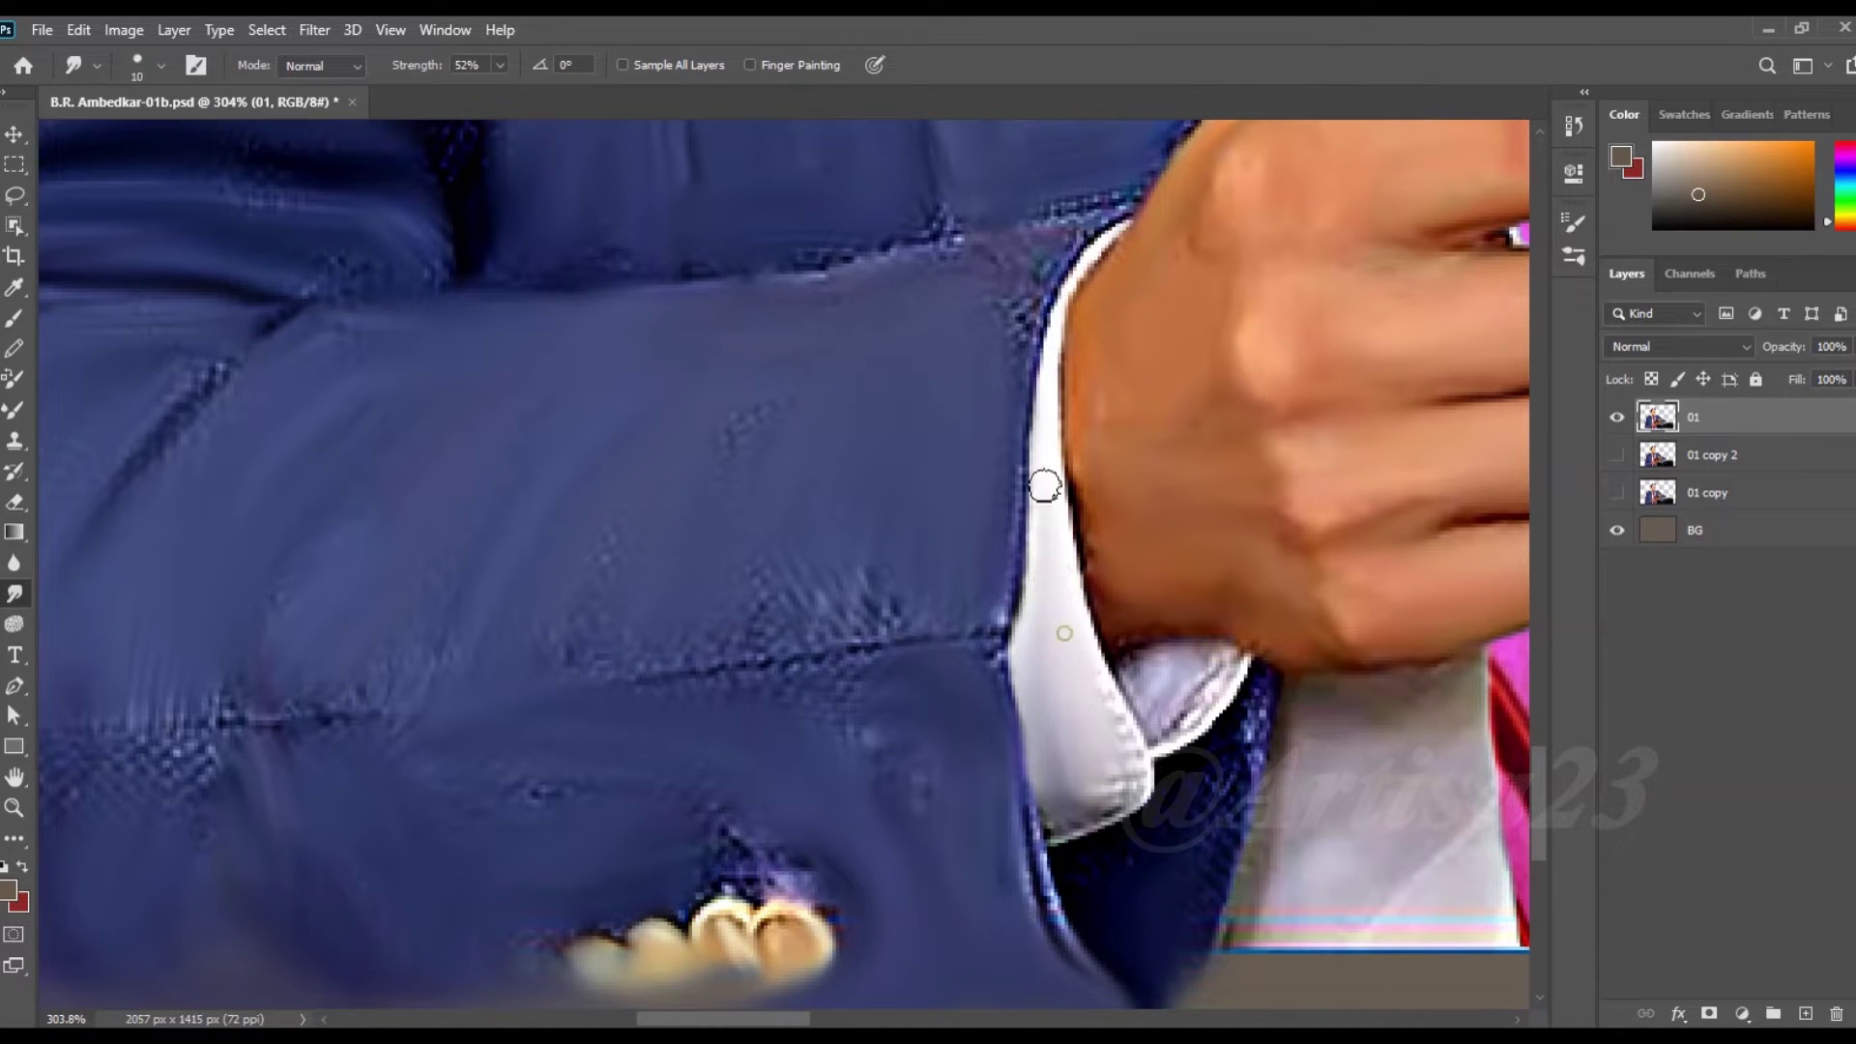
{"action": "left_click_drag", "start_coordinate": [1083, 208], "coordinate": [895, 214]}
{"action": "left_click_drag", "start_coordinate": [1058, 222], "coordinate": [1145, 194]}
{"action": "left_click_drag", "start_coordinate": [1060, 467], "coordinate": [926, 259]}
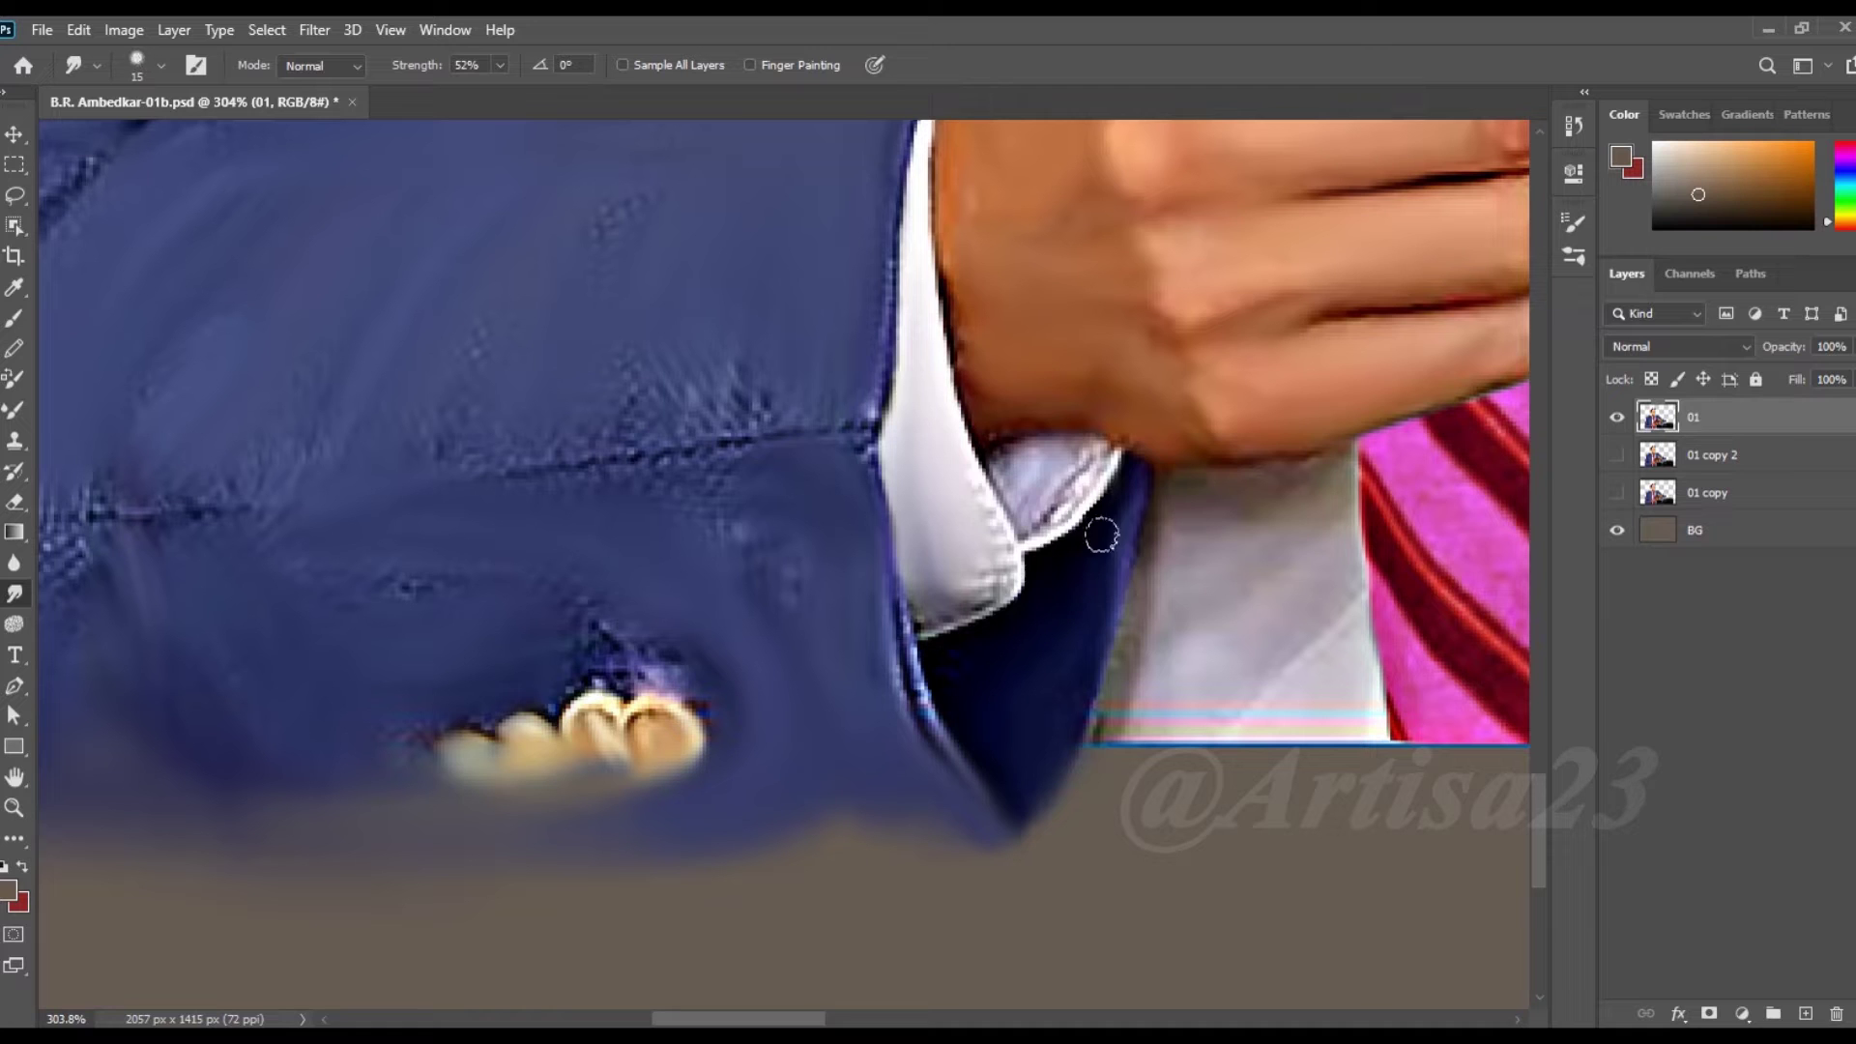
- Fade the white shirt and pink tie down into the grey background
{"action": "key", "text": "bracketright"}
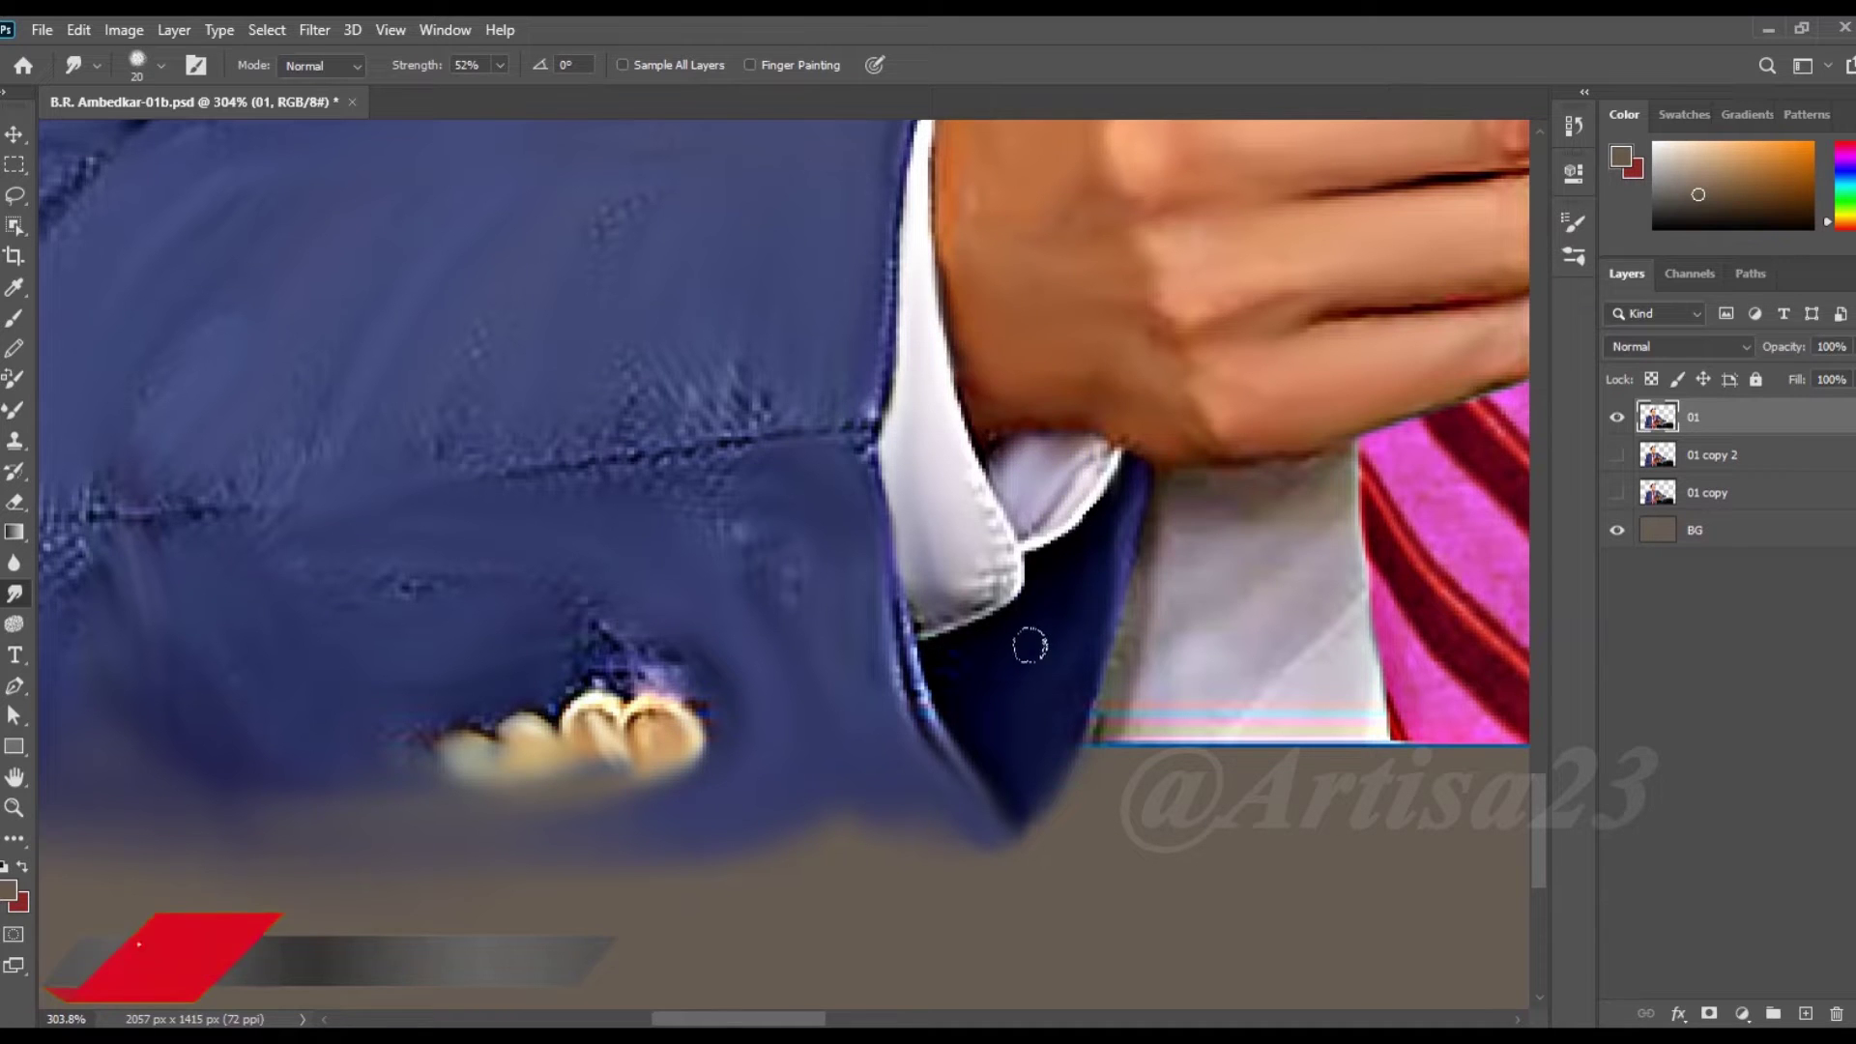
{"action": "scroll", "coordinate": [1027, 642], "scroll_direction": "down", "scroll_amount": 2}
{"action": "key", "text": "bracketright"}
{"action": "key", "text": "bracketright"}
{"action": "key", "text": "bracketright"}
{"action": "mouse_move", "coordinate": [1096, 720]}
{"action": "left_mouse_down"}
{"action": "mouse_move", "coordinate": [1121, 570]}
{"action": "mouse_move", "coordinate": [1267, 667]}
{"action": "left_mouse_up"}
{"action": "left_click_drag", "start_coordinate": [1354, 600], "coordinate": [1353, 763]}
{"action": "key", "text": "bracketright"}
{"action": "mouse_move", "coordinate": [1376, 490]}
{"action": "left_mouse_down"}
{"action": "mouse_move", "coordinate": [1008, 529]}
{"action": "mouse_move", "coordinate": [1141, 774]}
{"action": "left_mouse_up"}
{"action": "left_click_drag", "start_coordinate": [996, 600], "coordinate": [1054, 851]}
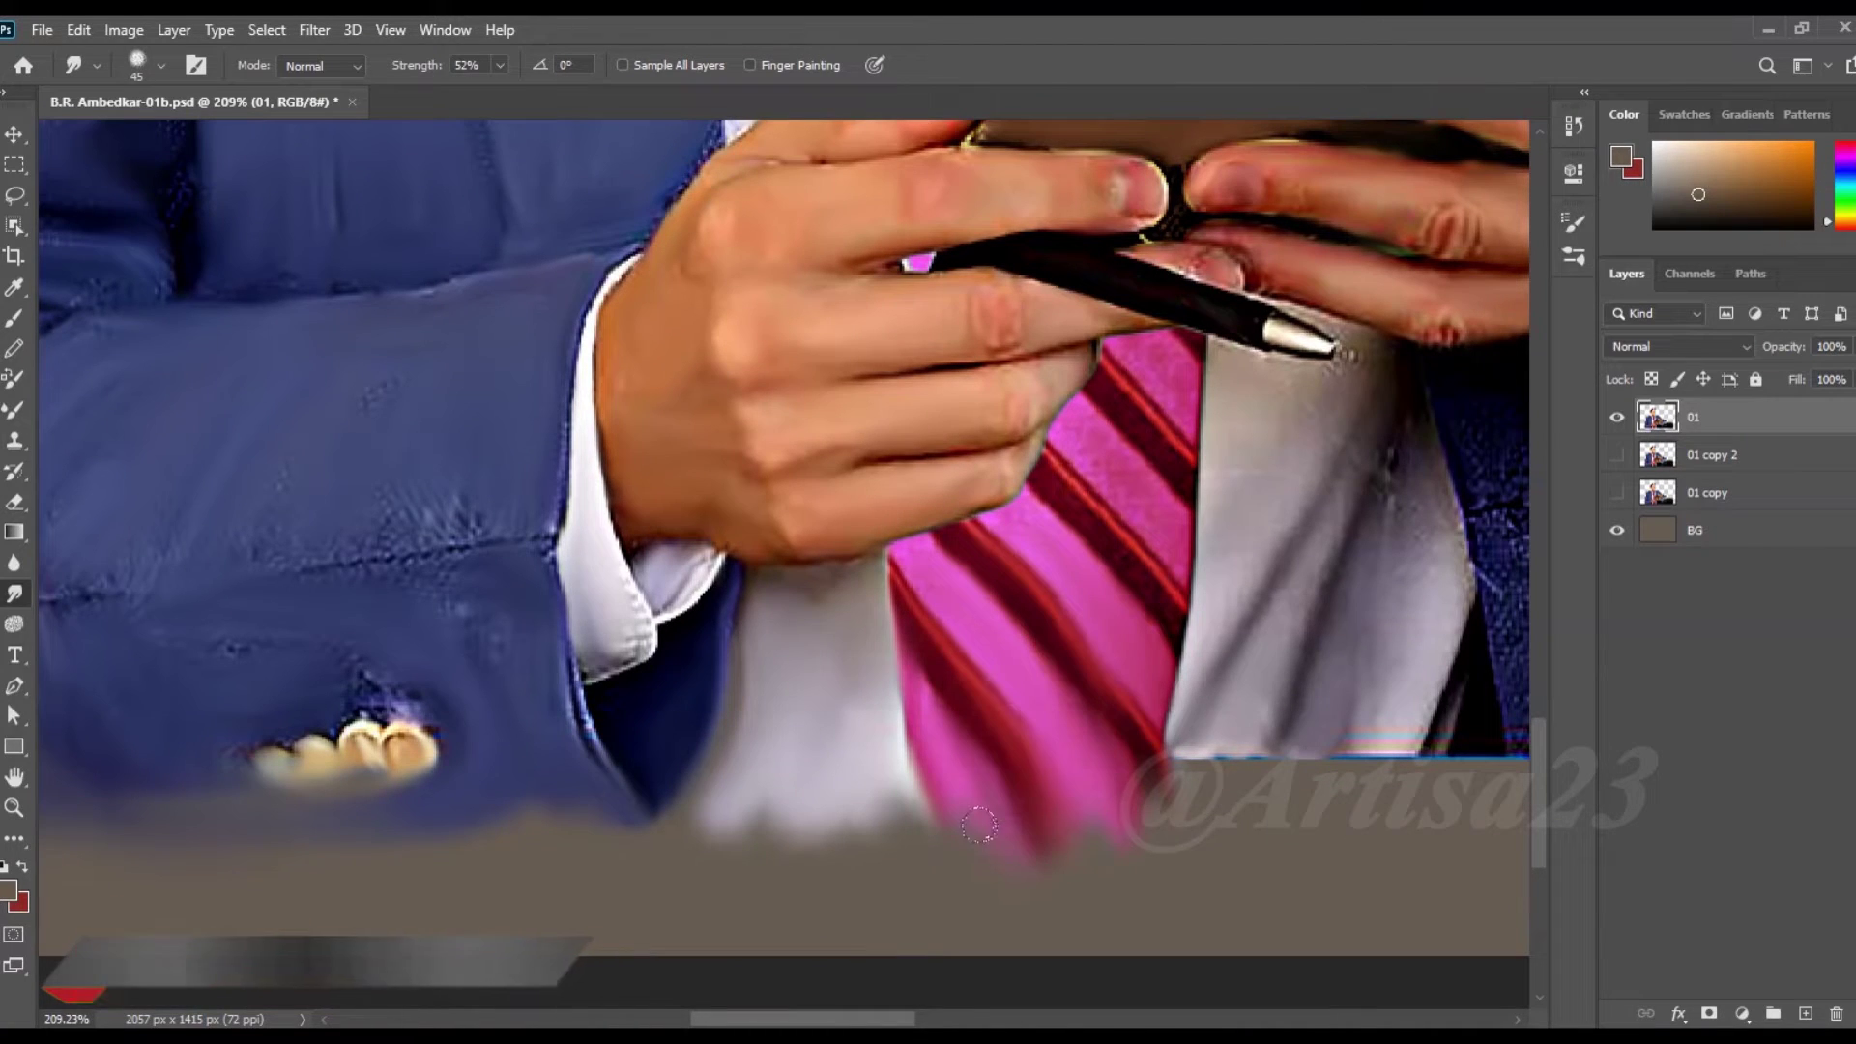
- Blend the bottom of the shirt and jacket into the grey with a larger brush
{"action": "left_click_drag", "start_coordinate": [1167, 791], "coordinate": [1295, 774]}
{"action": "left_click_drag", "start_coordinate": [1354, 715], "coordinate": [1430, 821]}
{"action": "left_click_drag", "start_coordinate": [1431, 773], "coordinate": [1199, 705]}
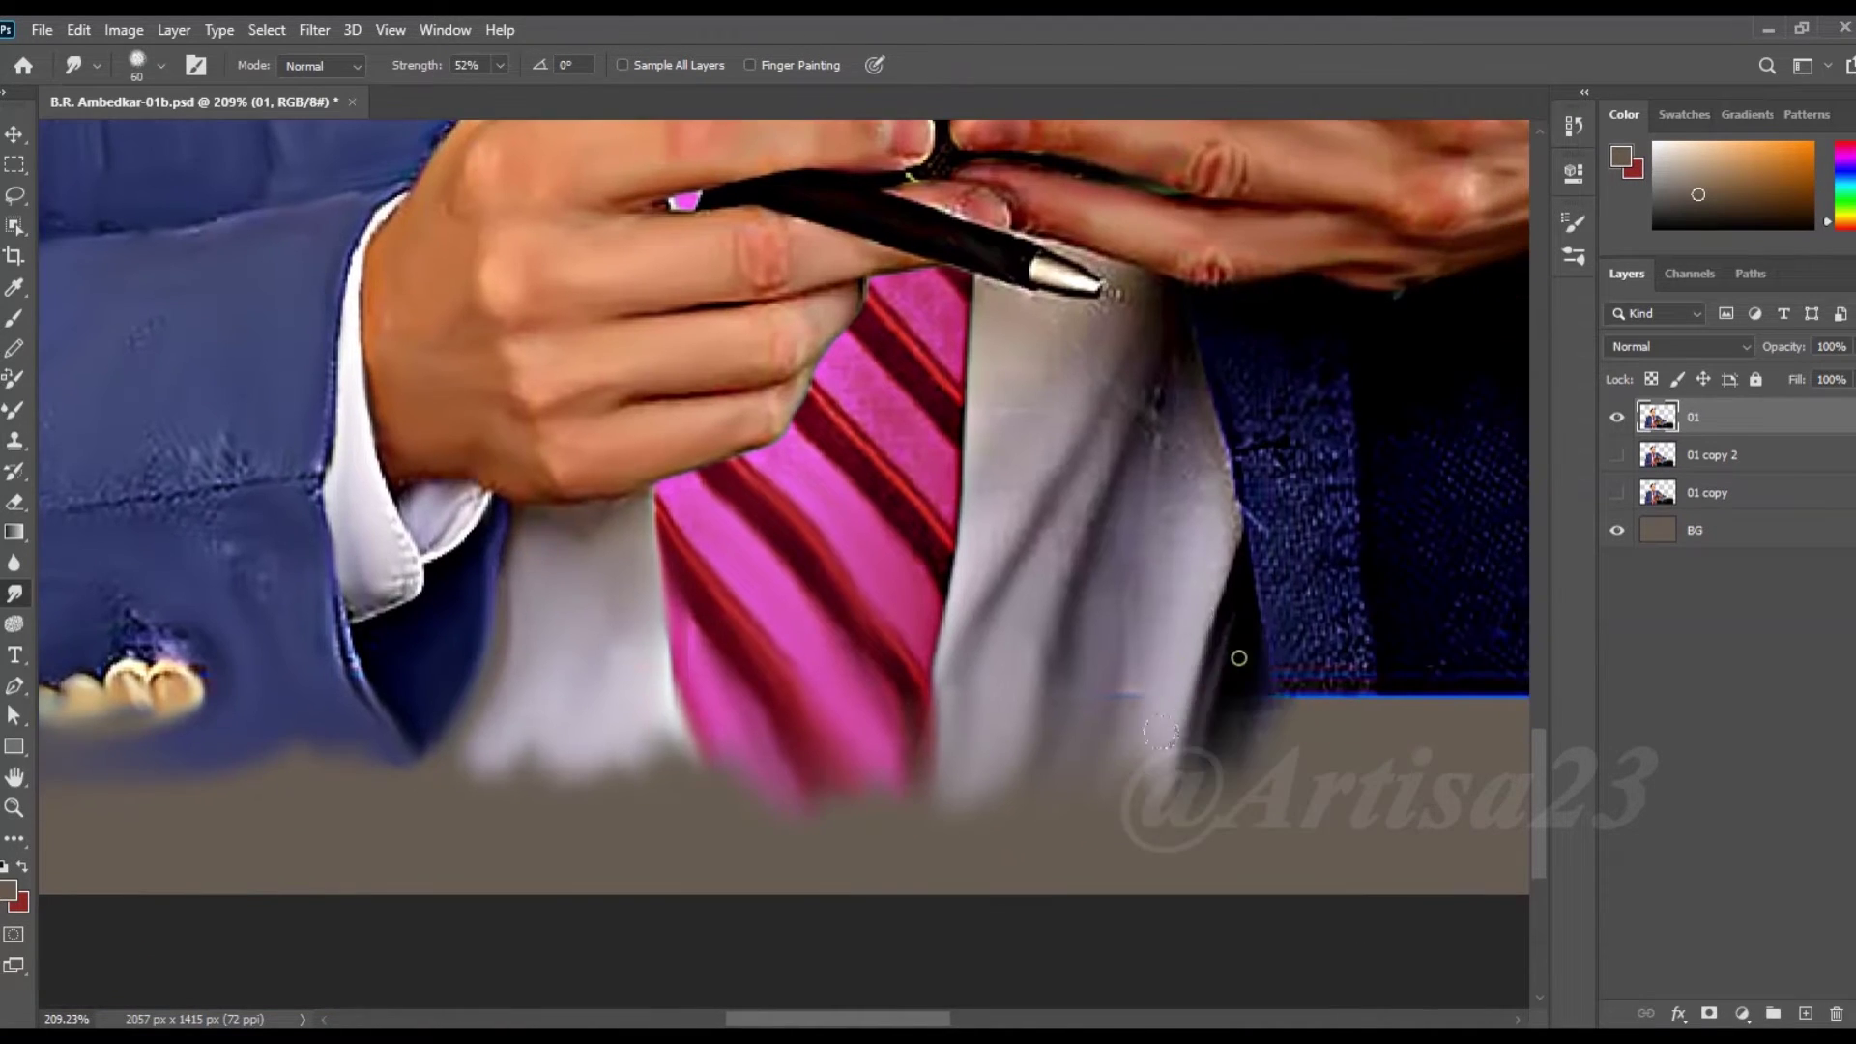
{"action": "key", "text": "bracketright"}
{"action": "left_click_drag", "start_coordinate": [1099, 457], "coordinate": [1054, 677]}
{"action": "left_click_drag", "start_coordinate": [1160, 377], "coordinate": [1198, 580]}
{"action": "left_click_drag", "start_coordinate": [1286, 426], "coordinate": [1315, 705]}
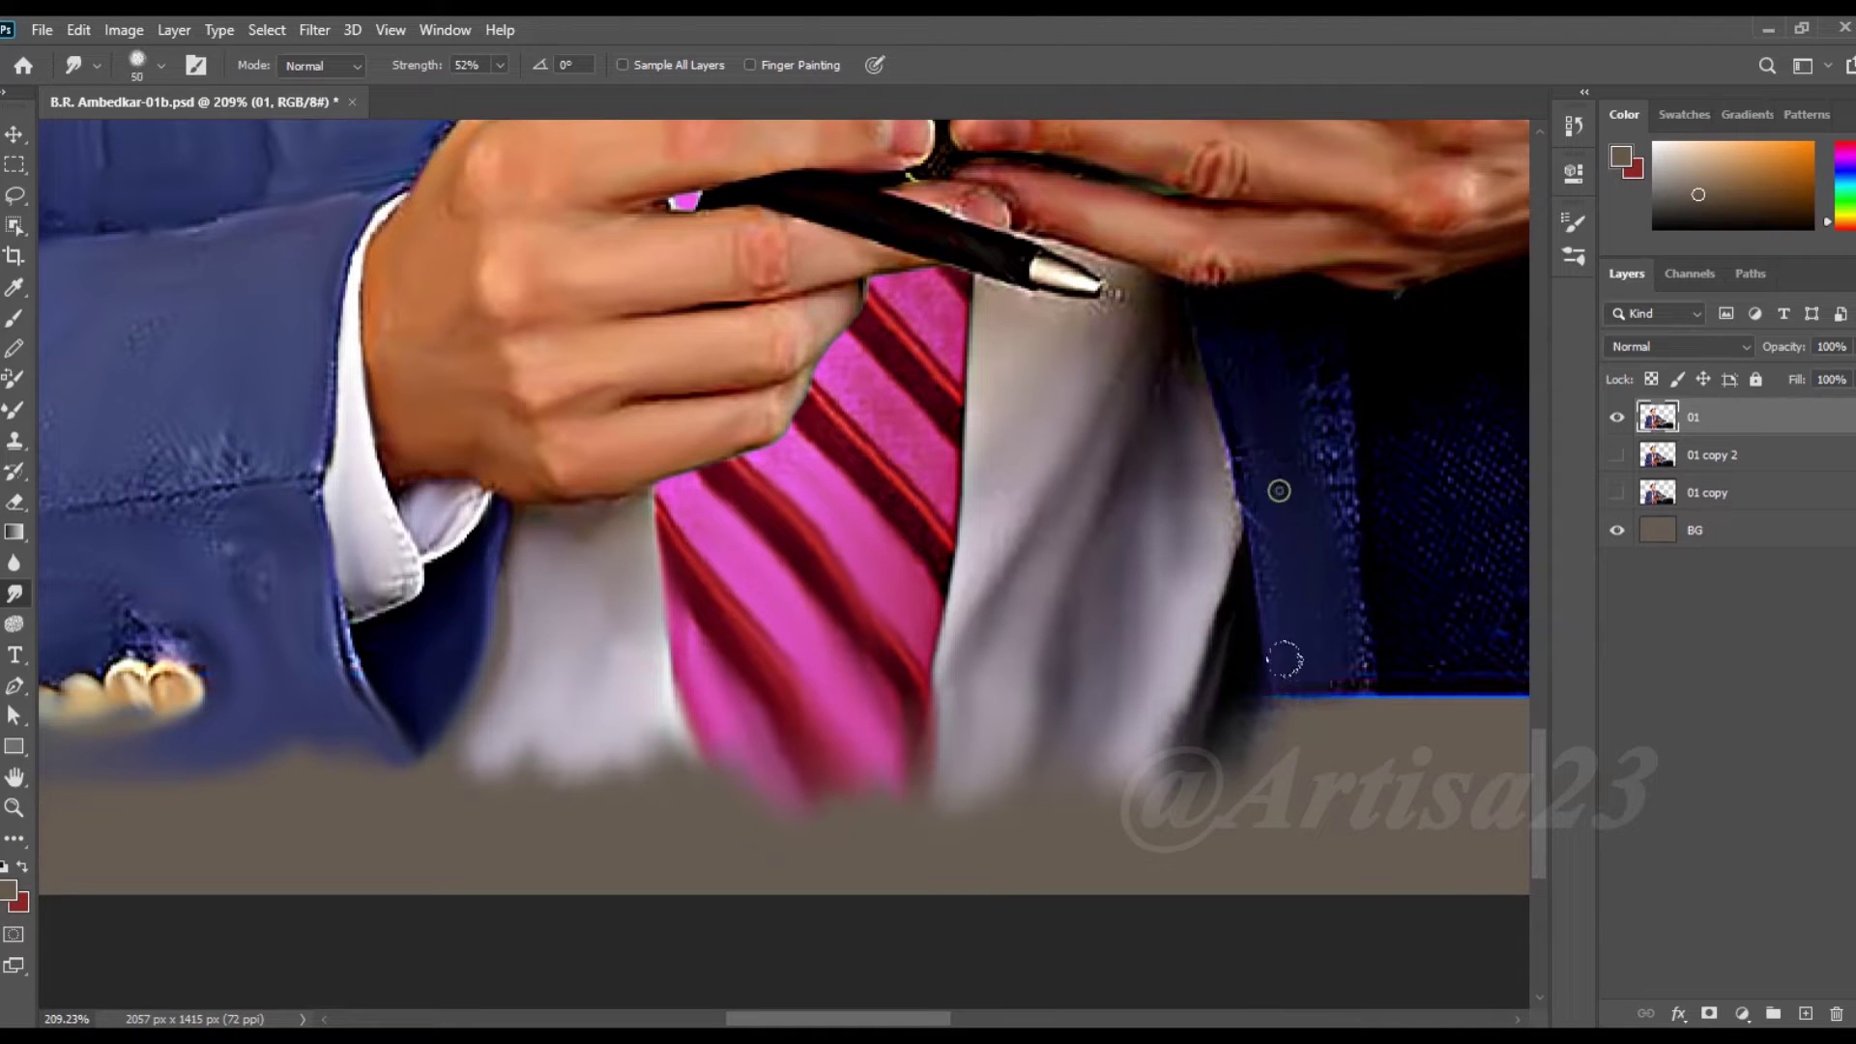
{"action": "left_click_drag", "start_coordinate": [1334, 455], "coordinate": [1373, 774]}
{"action": "key", "text": "bracketleft"}
- Smooth the tie stripes, then zoom out to view the whole figure
{"action": "scroll", "coordinate": [952, 205], "scroll_direction": "up", "scroll_amount": 3}
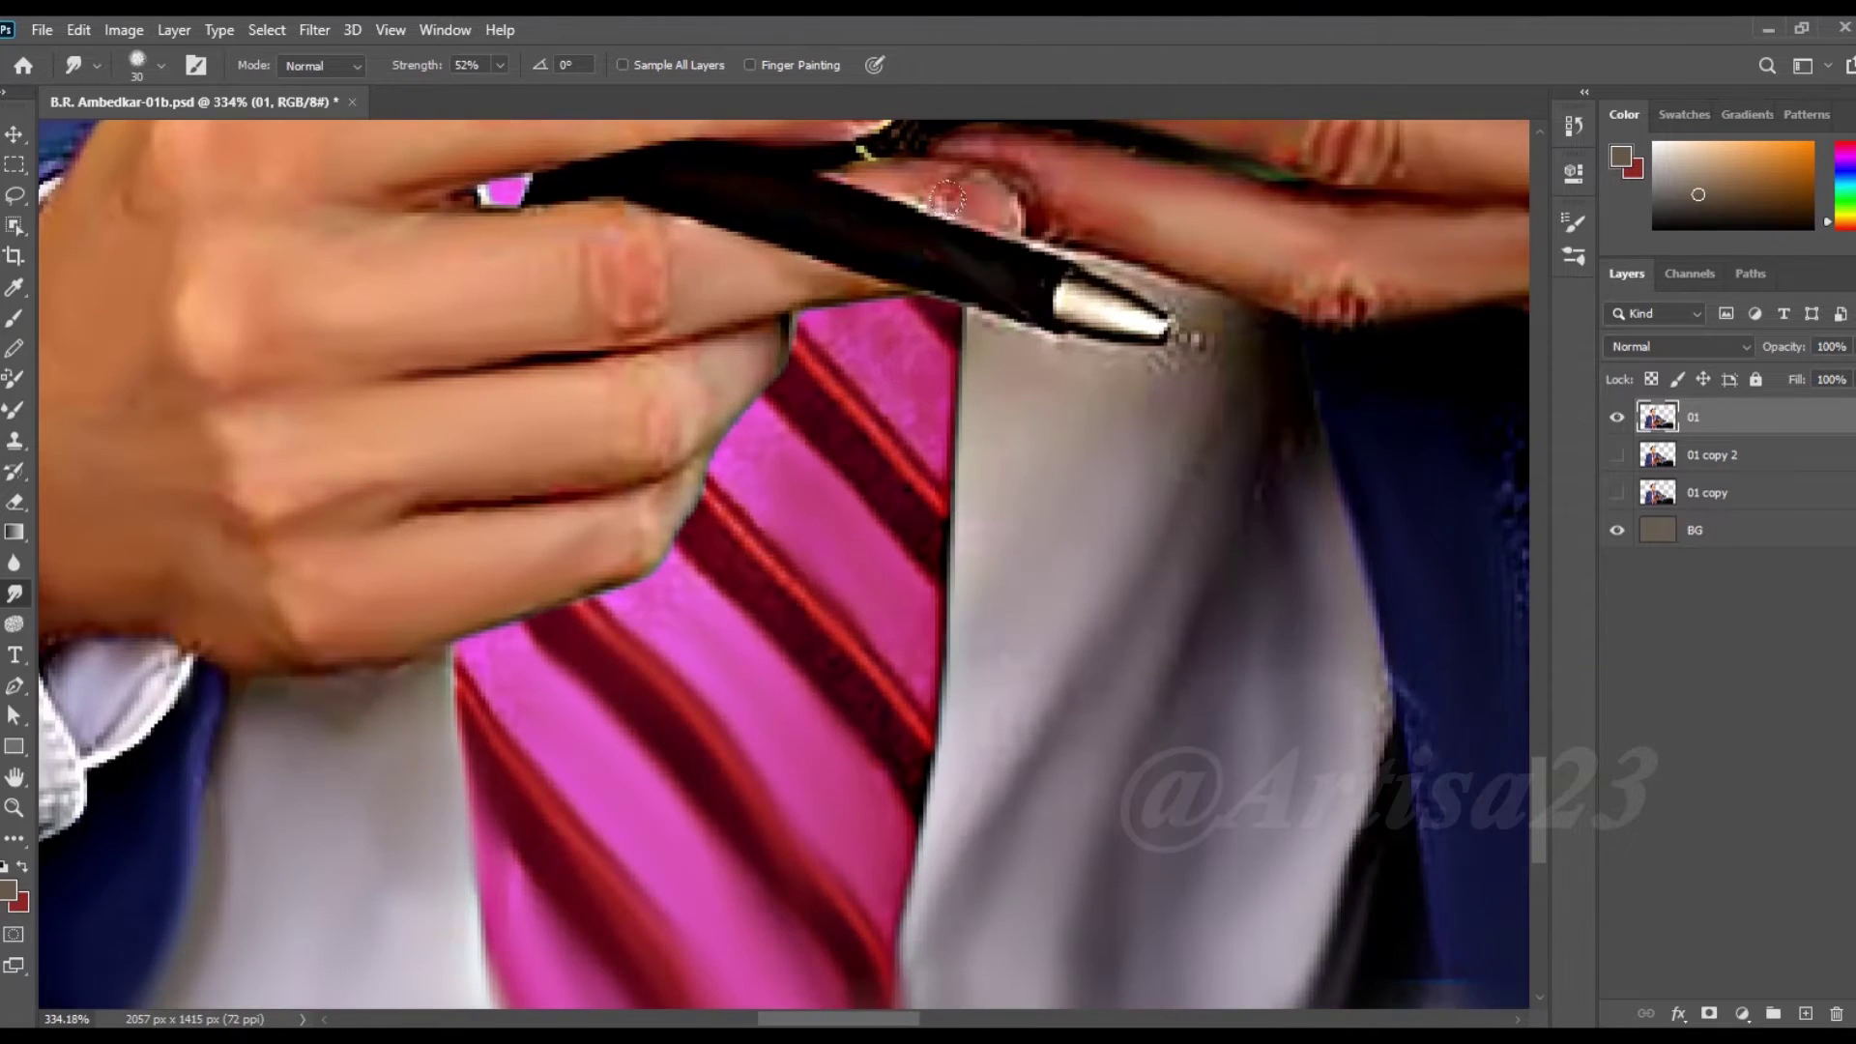
{"action": "left_click_drag", "start_coordinate": [869, 335], "coordinate": [899, 512]}
{"action": "key", "text": "bracketleft"}
{"action": "mouse_move", "coordinate": [850, 387]}
{"action": "left_mouse_down"}
{"action": "mouse_move", "coordinate": [792, 464]}
{"action": "mouse_move", "coordinate": [859, 680]}
{"action": "left_mouse_up"}
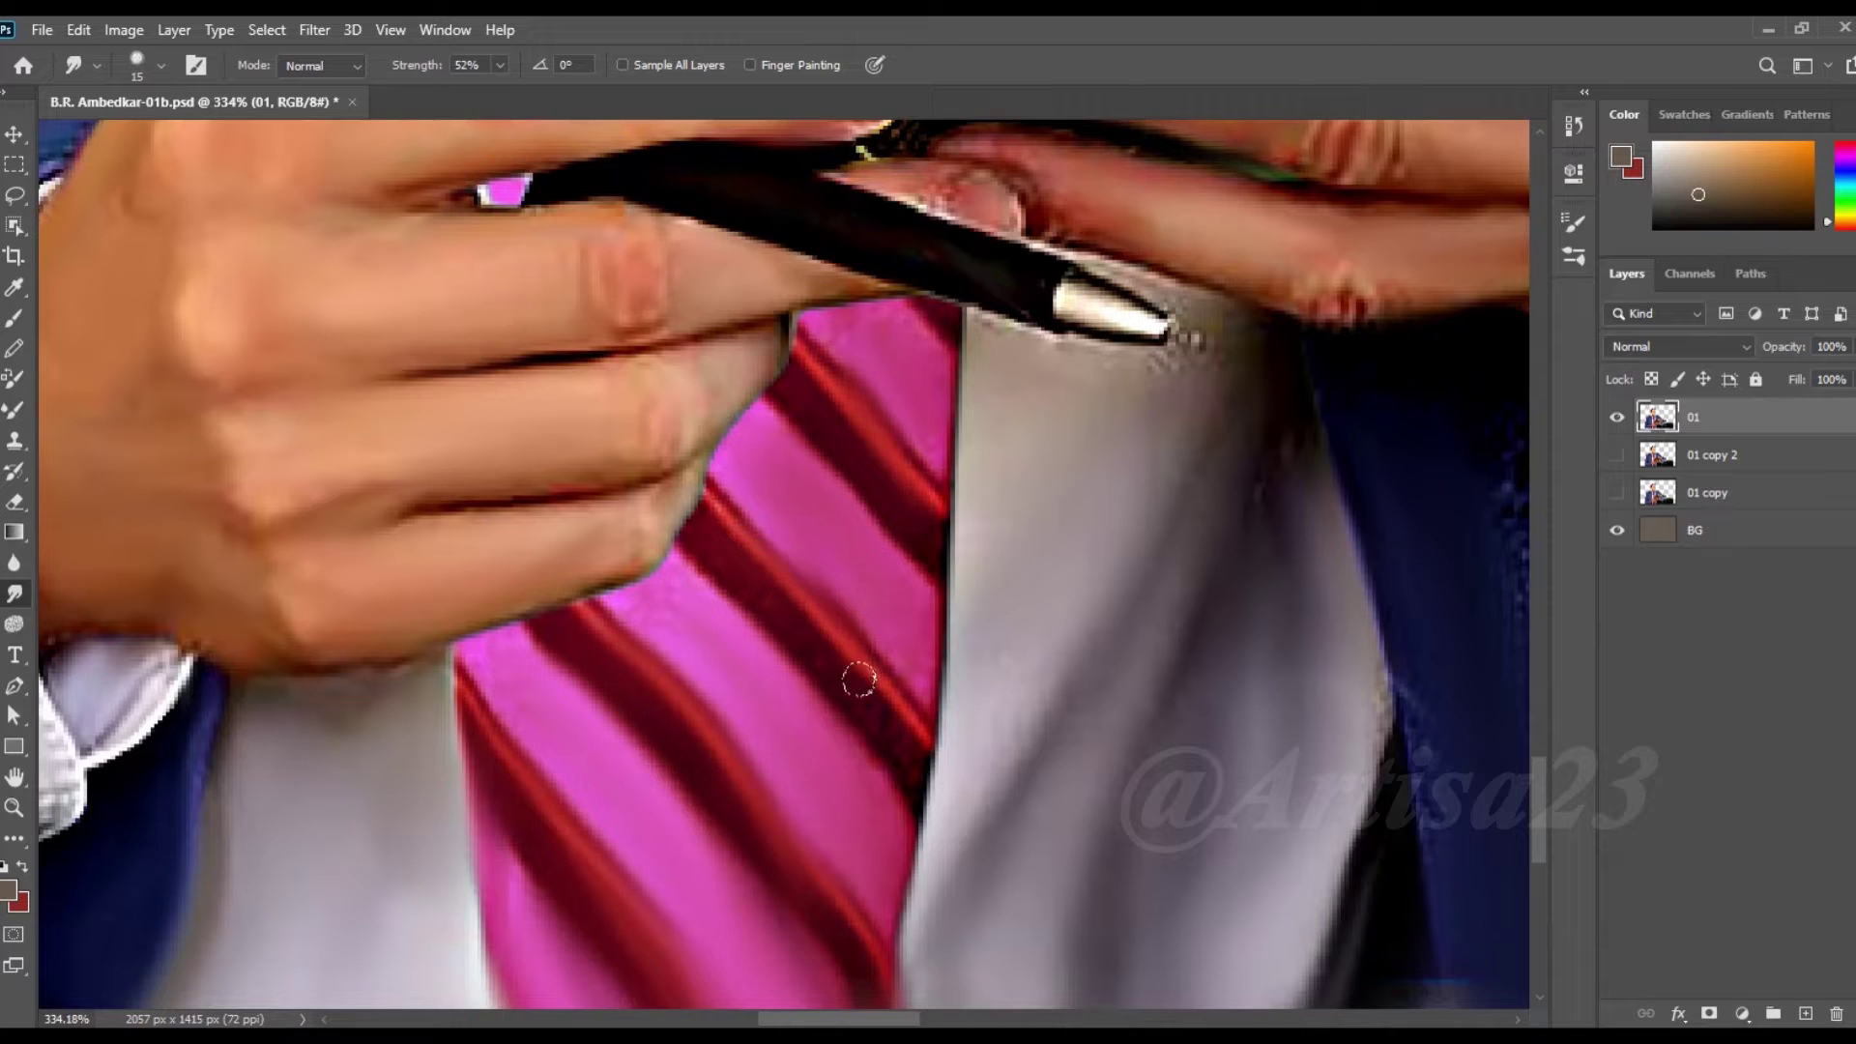
{"action": "scroll", "coordinate": [1025, 594], "scroll_direction": "up", "scroll_amount": 3}
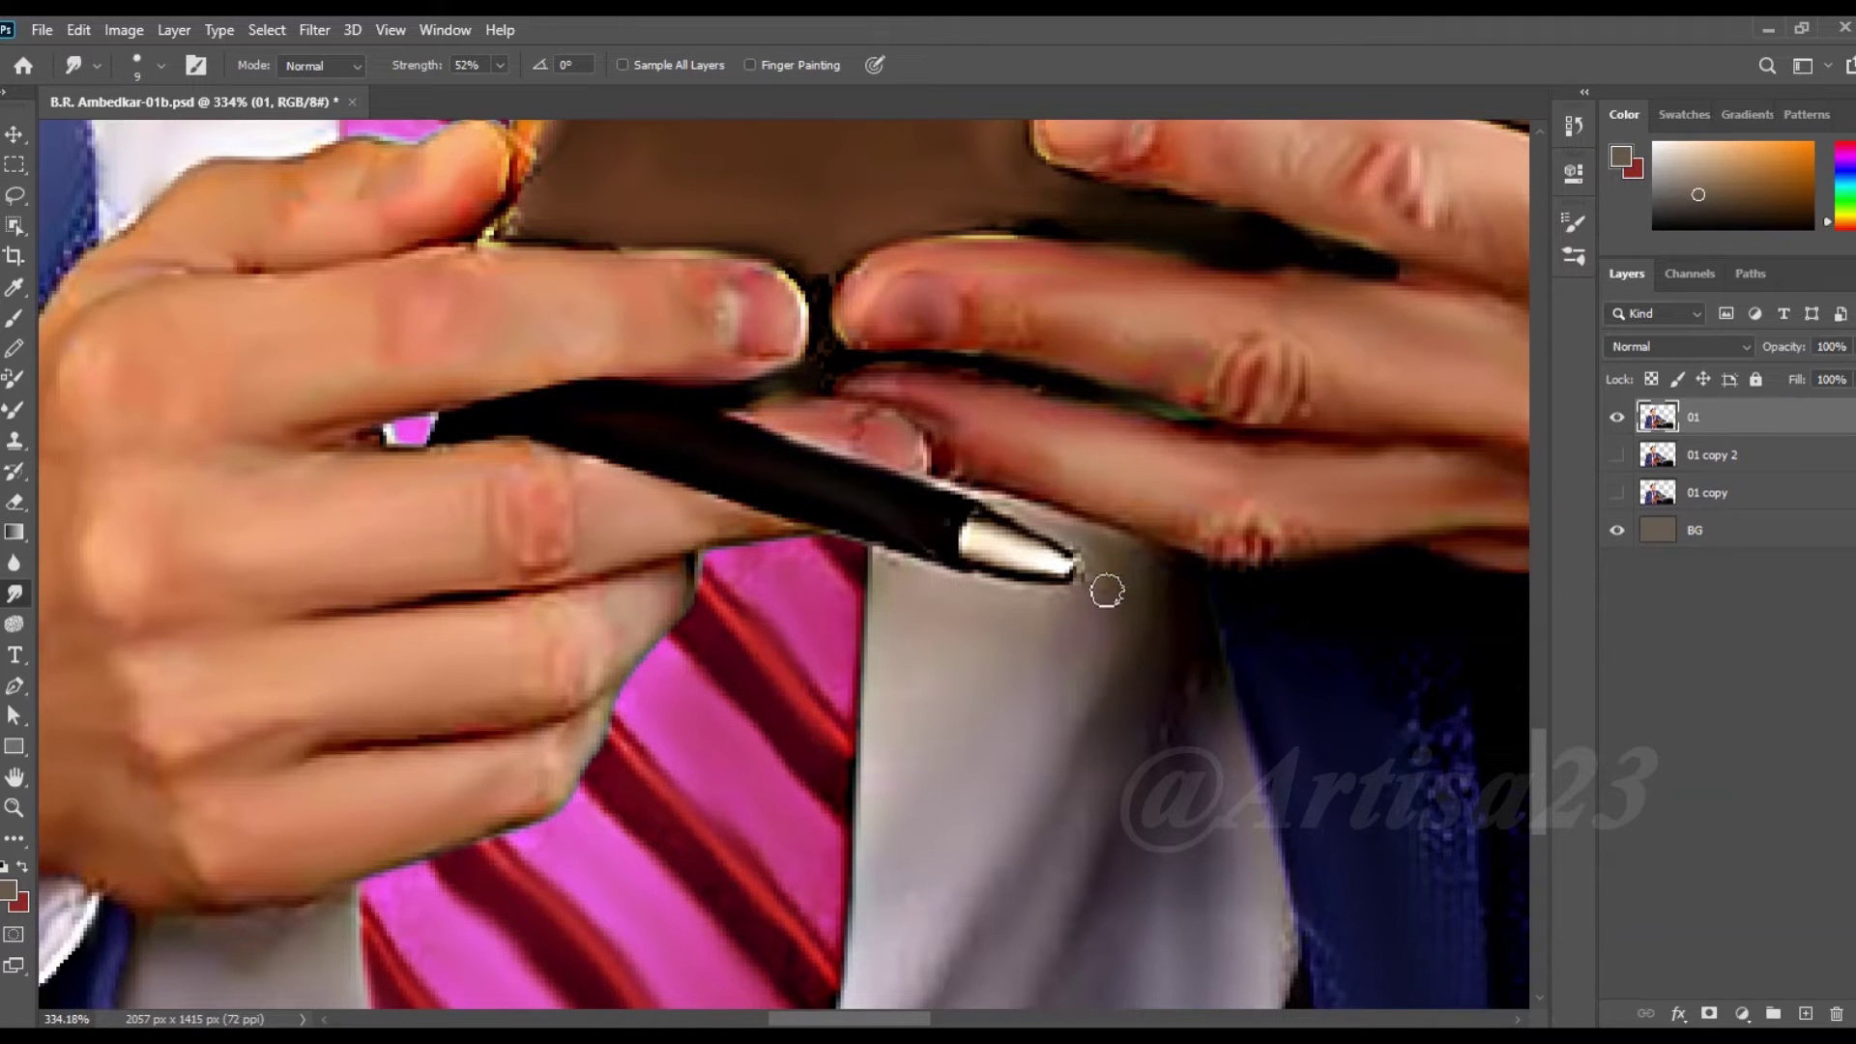
{"action": "key", "text": "ctrl+minus"}
{"action": "key", "text": "ctrl+minus"}
{"action": "key", "text": "ctrl+minus"}
{"action": "key", "text": "ctrl+minus"}
{"action": "key", "text": "ctrl+minus"}
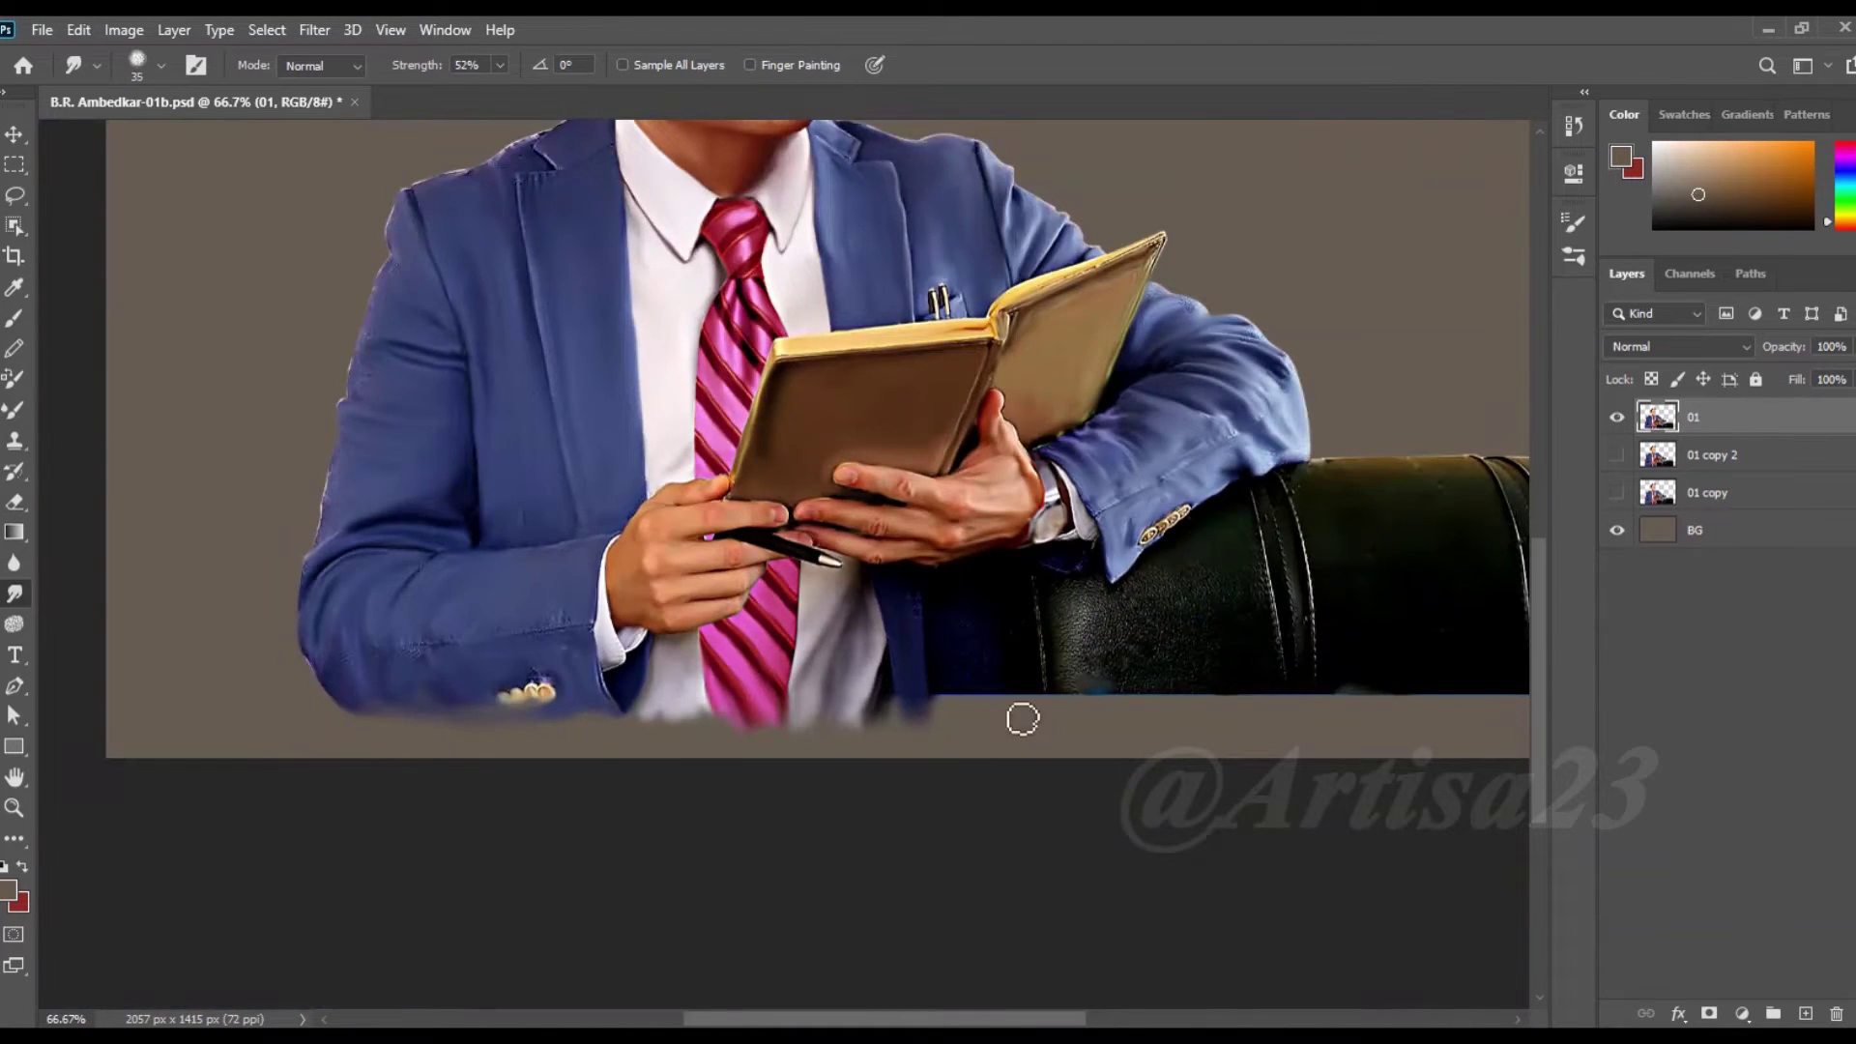
- Fade the jacket, white shirt and chair bottom edges into the grey
{"action": "key", "text": "bracketright"}
{"action": "key", "text": "bracketright"}
{"action": "mouse_move", "coordinate": [968, 698]}
{"action": "left_mouse_down"}
{"action": "mouse_move", "coordinate": [1192, 698]}
{"action": "mouse_move", "coordinate": [842, 750]}
{"action": "left_mouse_up"}
{"action": "key", "text": "bracketright"}
{"action": "left_click_drag", "start_coordinate": [680, 720], "coordinate": [677, 747]}
{"action": "key", "text": "bracketleft"}
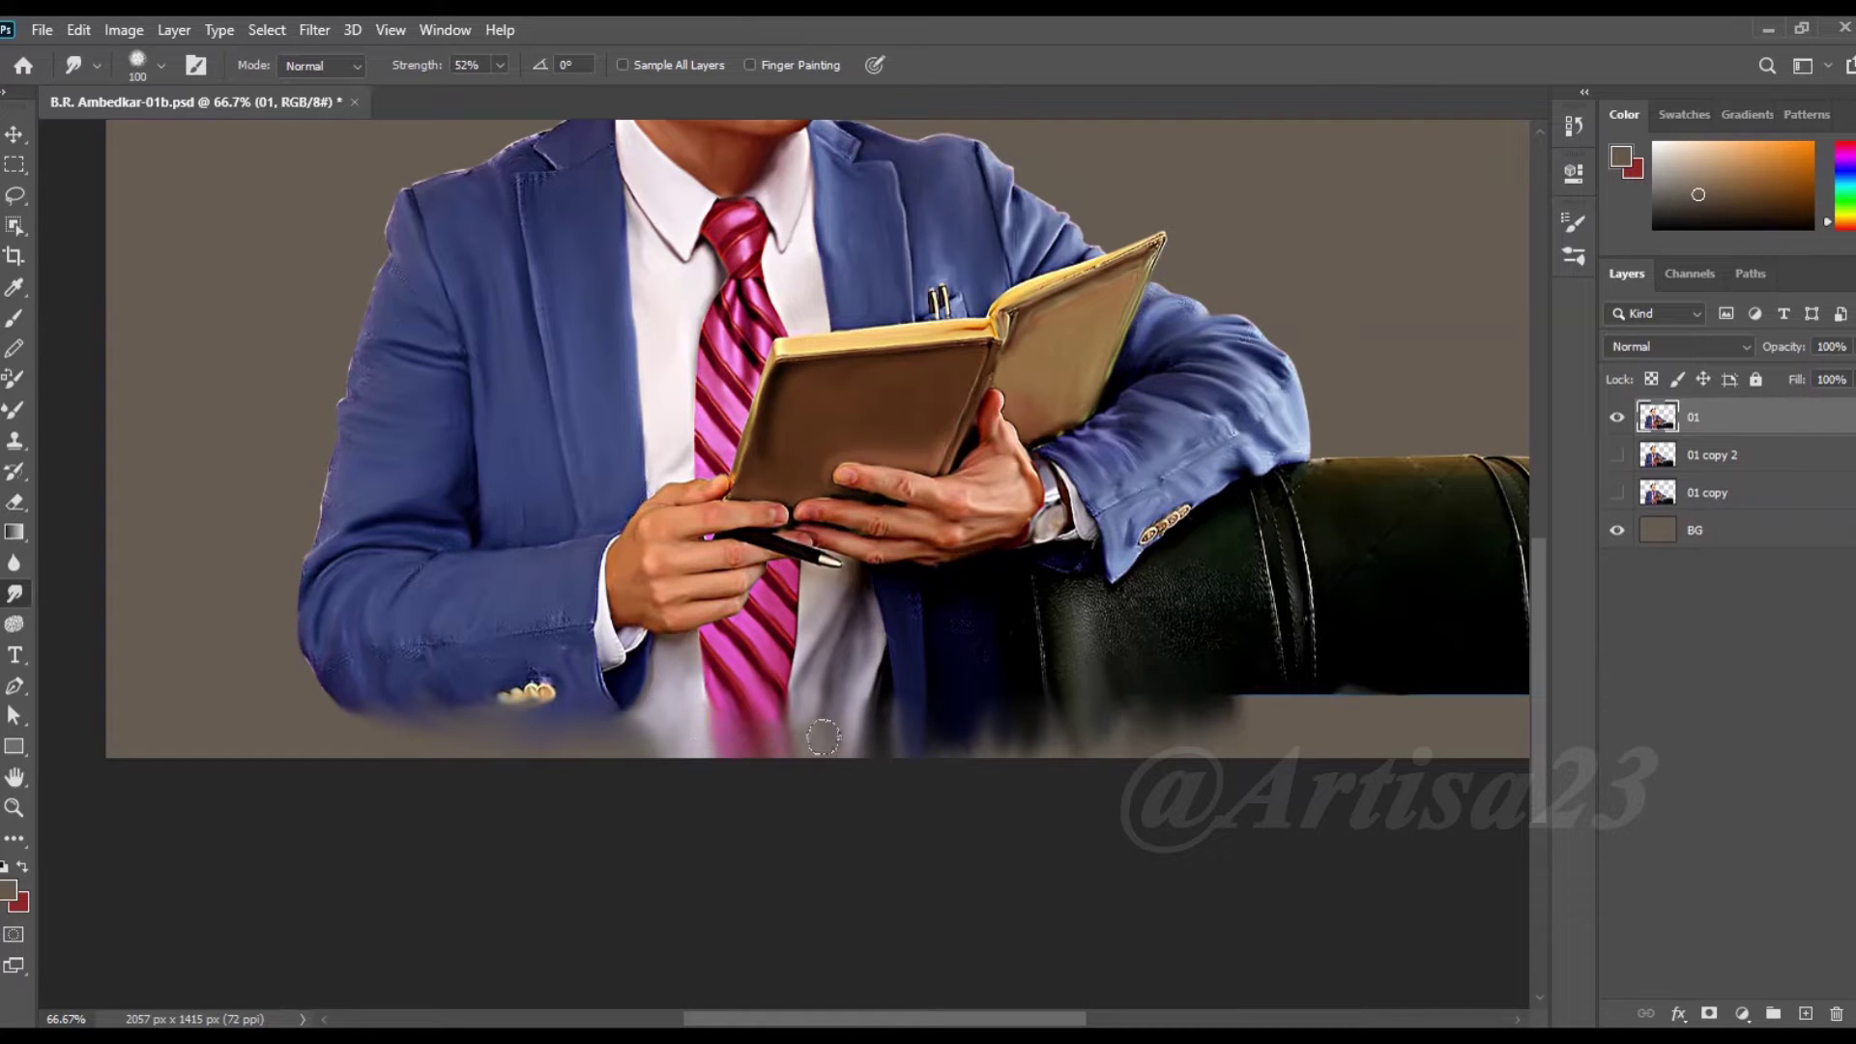
{"action": "mouse_move", "coordinate": [1083, 706]}
{"action": "left_mouse_down"}
{"action": "mouse_move", "coordinate": [1257, 701]}
{"action": "mouse_move", "coordinate": [1379, 663]}
{"action": "left_mouse_up"}
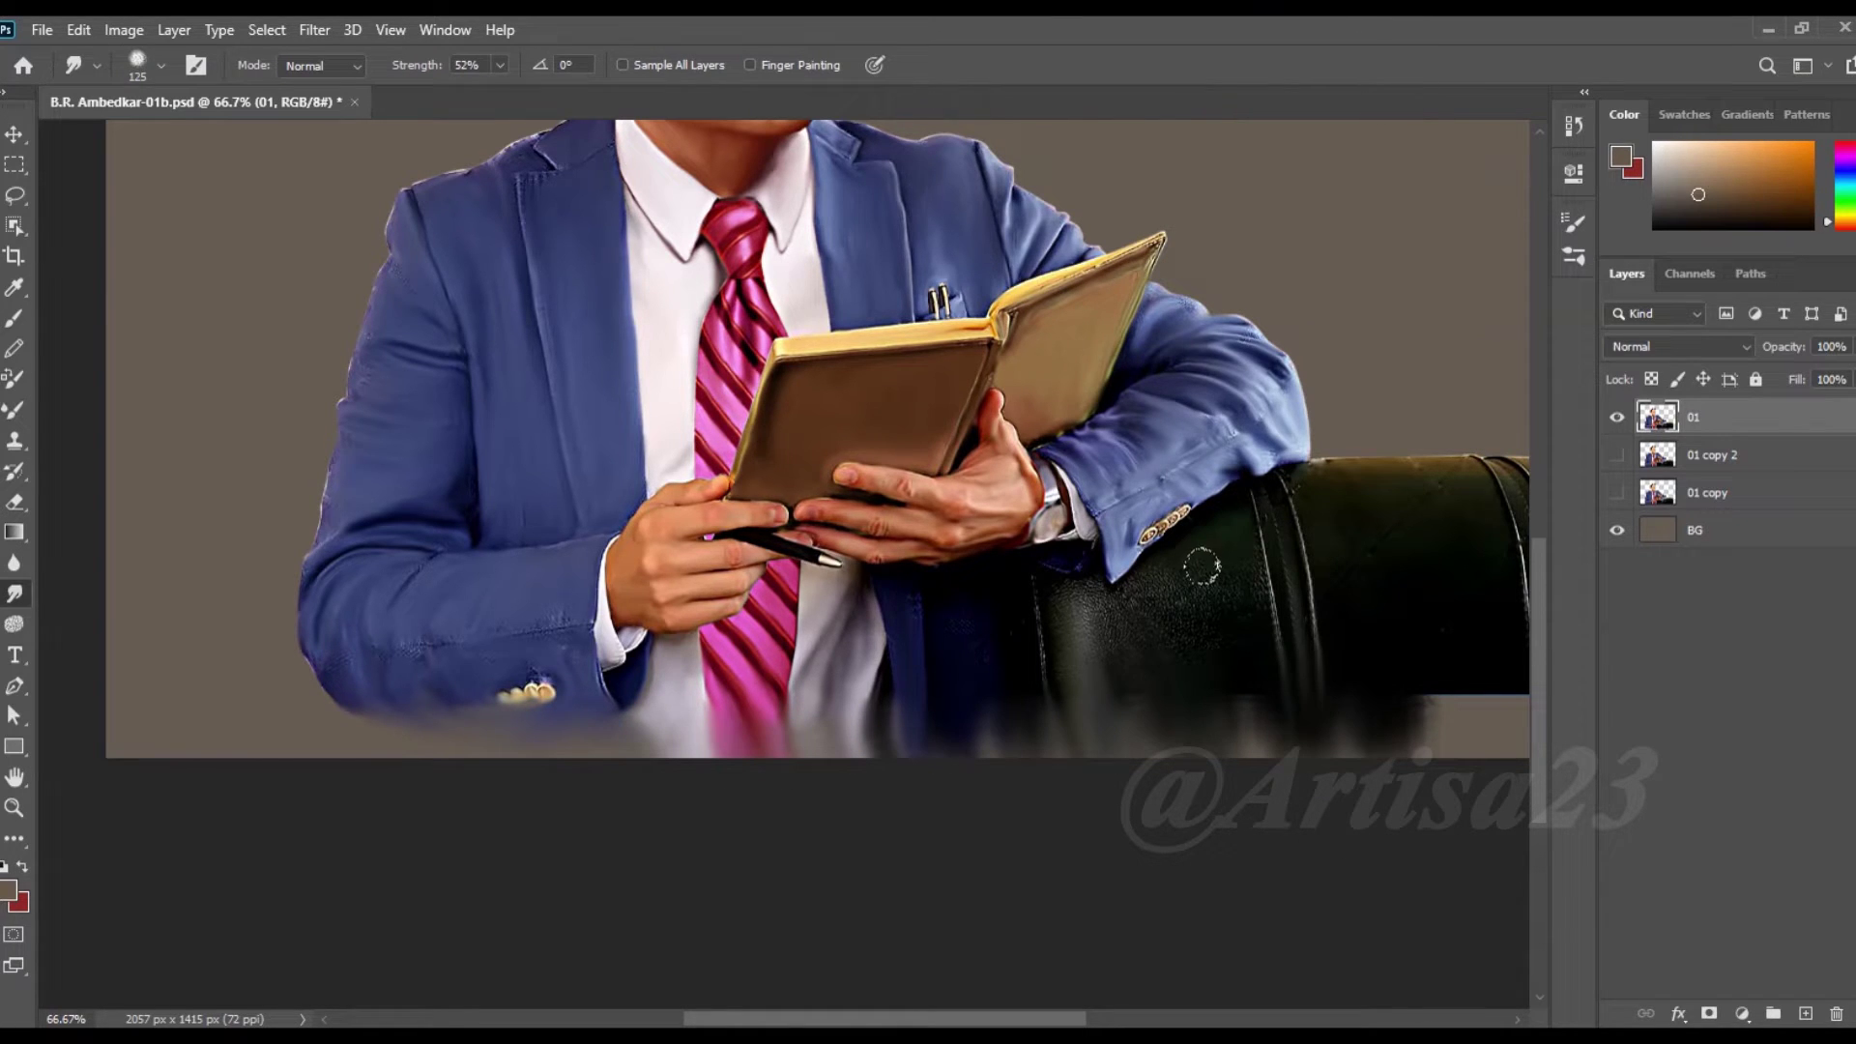
- Soften the chair's right and bottom edges with a much larger smudge brush
{"action": "scroll", "coordinate": [1117, 585], "scroll_direction": "up", "scroll_amount": 5}
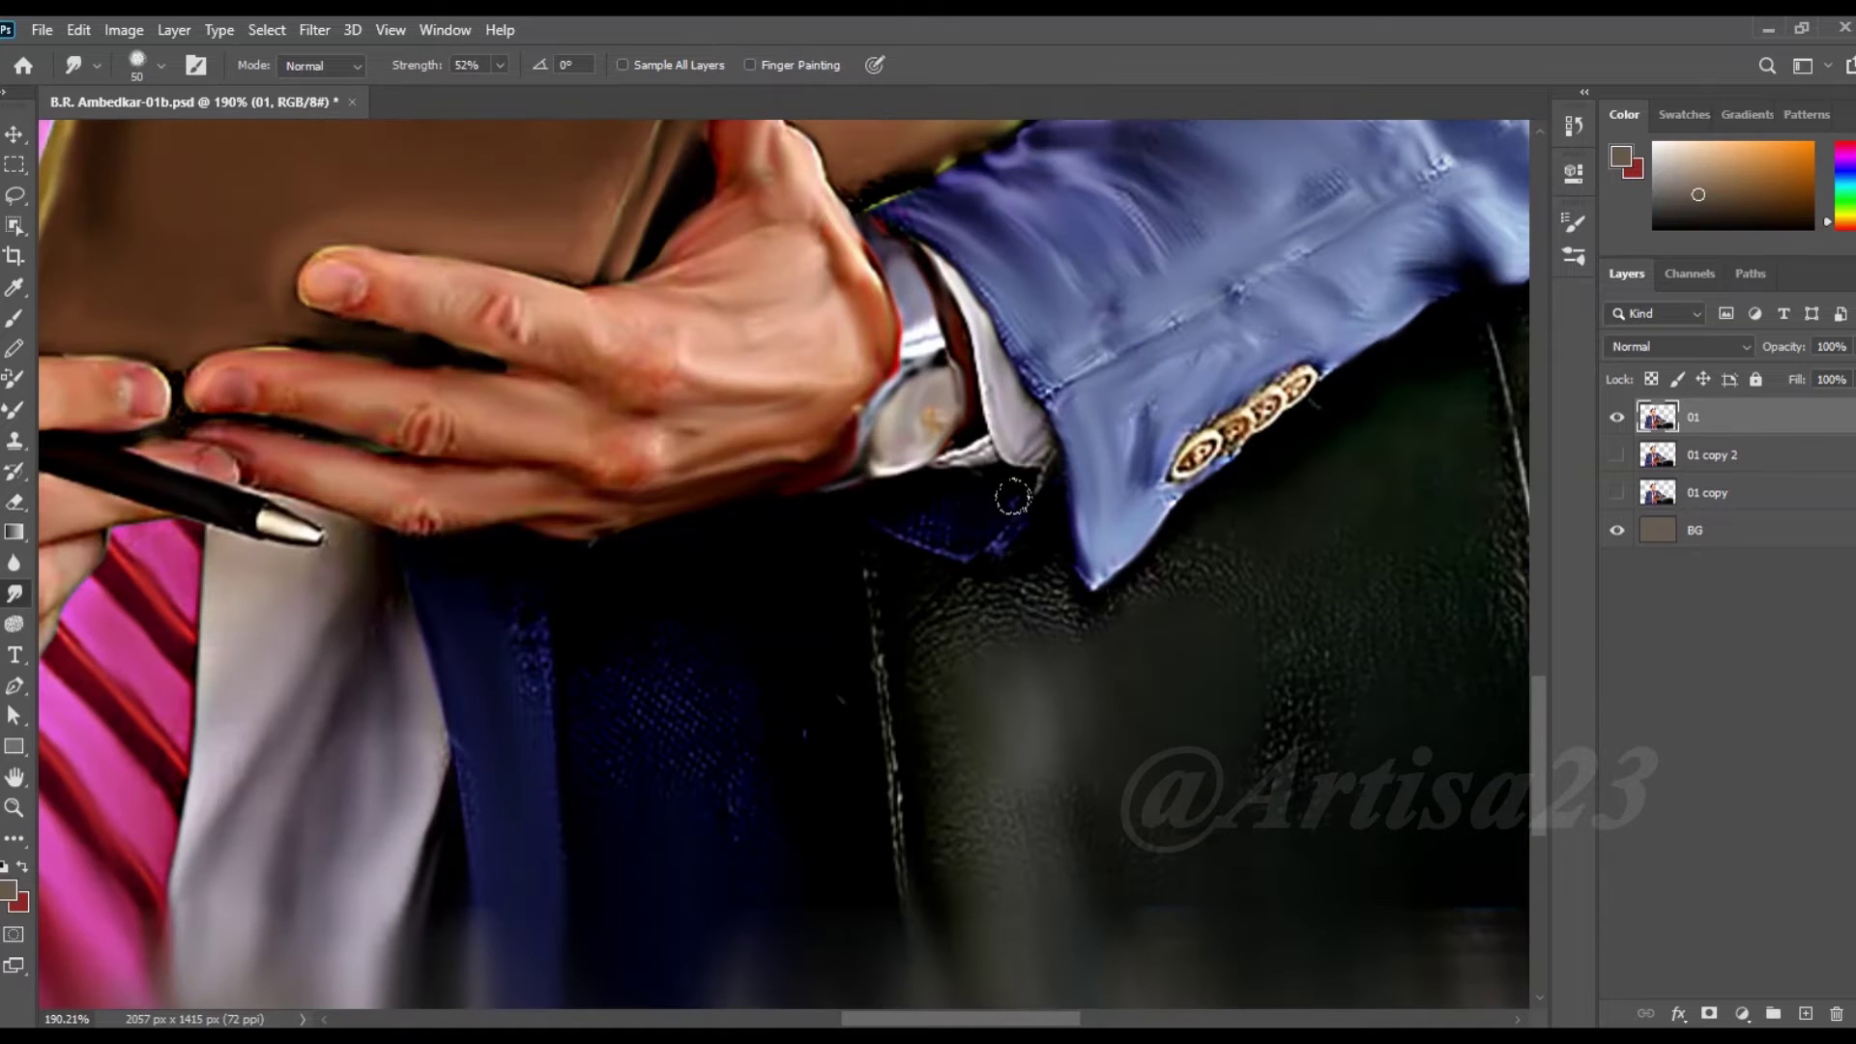
{"action": "key", "text": "bracketright"}
{"action": "key", "text": "bracketright"}
{"action": "left_click_drag", "start_coordinate": [906, 513], "coordinate": [941, 825]}
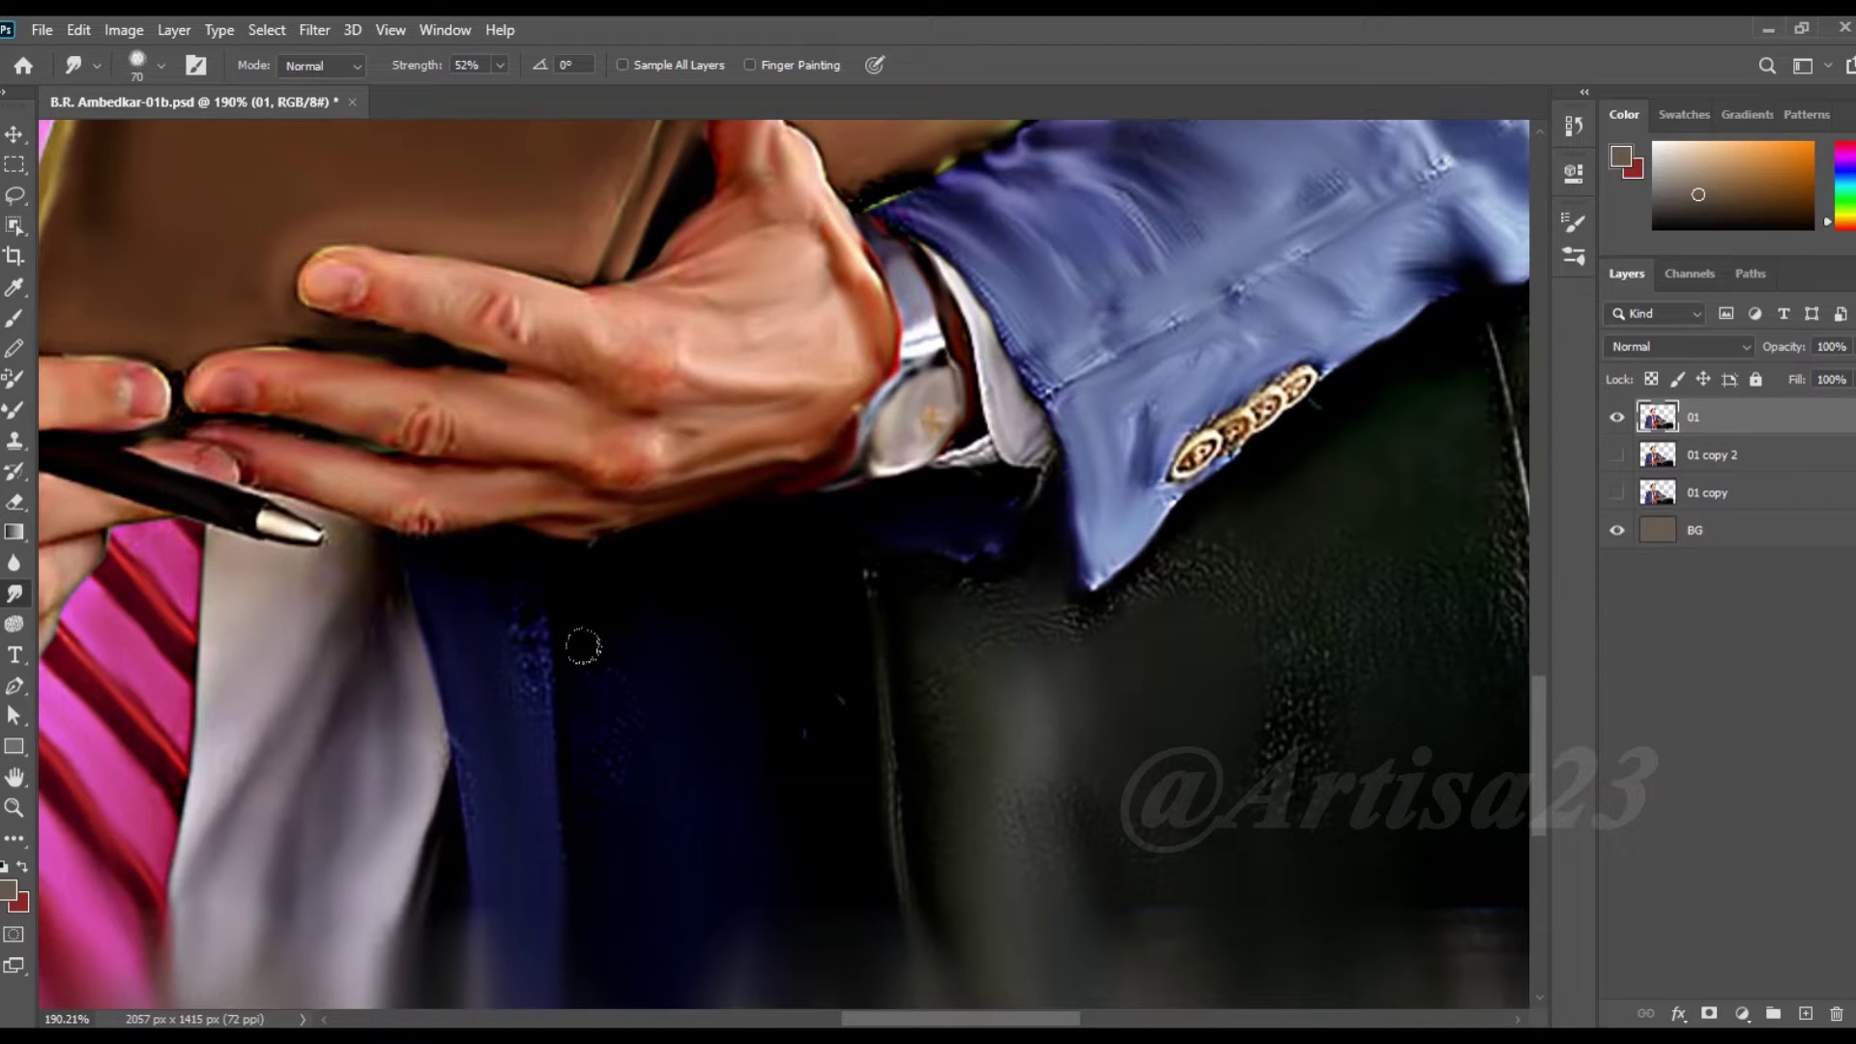
{"action": "scroll", "coordinate": [967, 454], "scroll_direction": "down", "scroll_amount": 2}
{"action": "key", "text": "bracketright"}
{"action": "key", "text": "bracketright"}
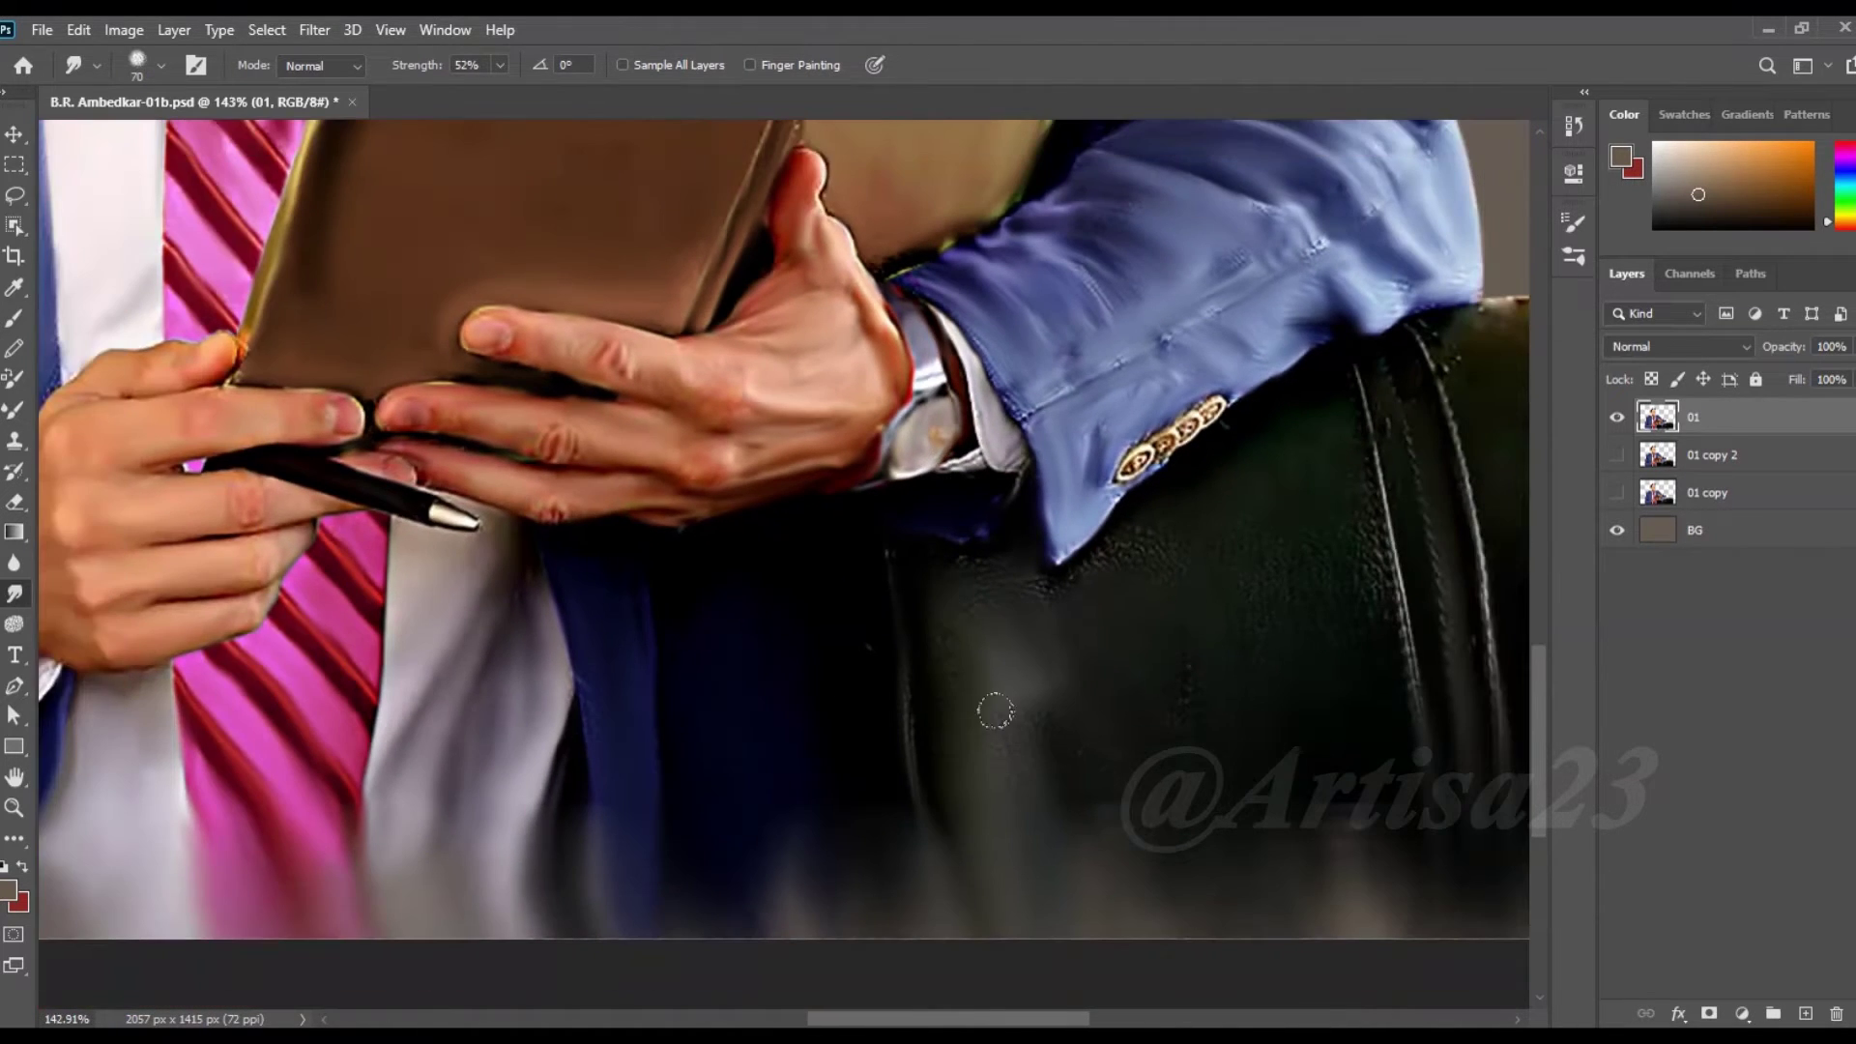
{"action": "scroll", "coordinate": [1354, 663], "scroll_direction": "down", "scroll_amount": 3}
{"action": "scroll", "coordinate": [1087, 607], "scroll_direction": "down", "scroll_amount": 2}
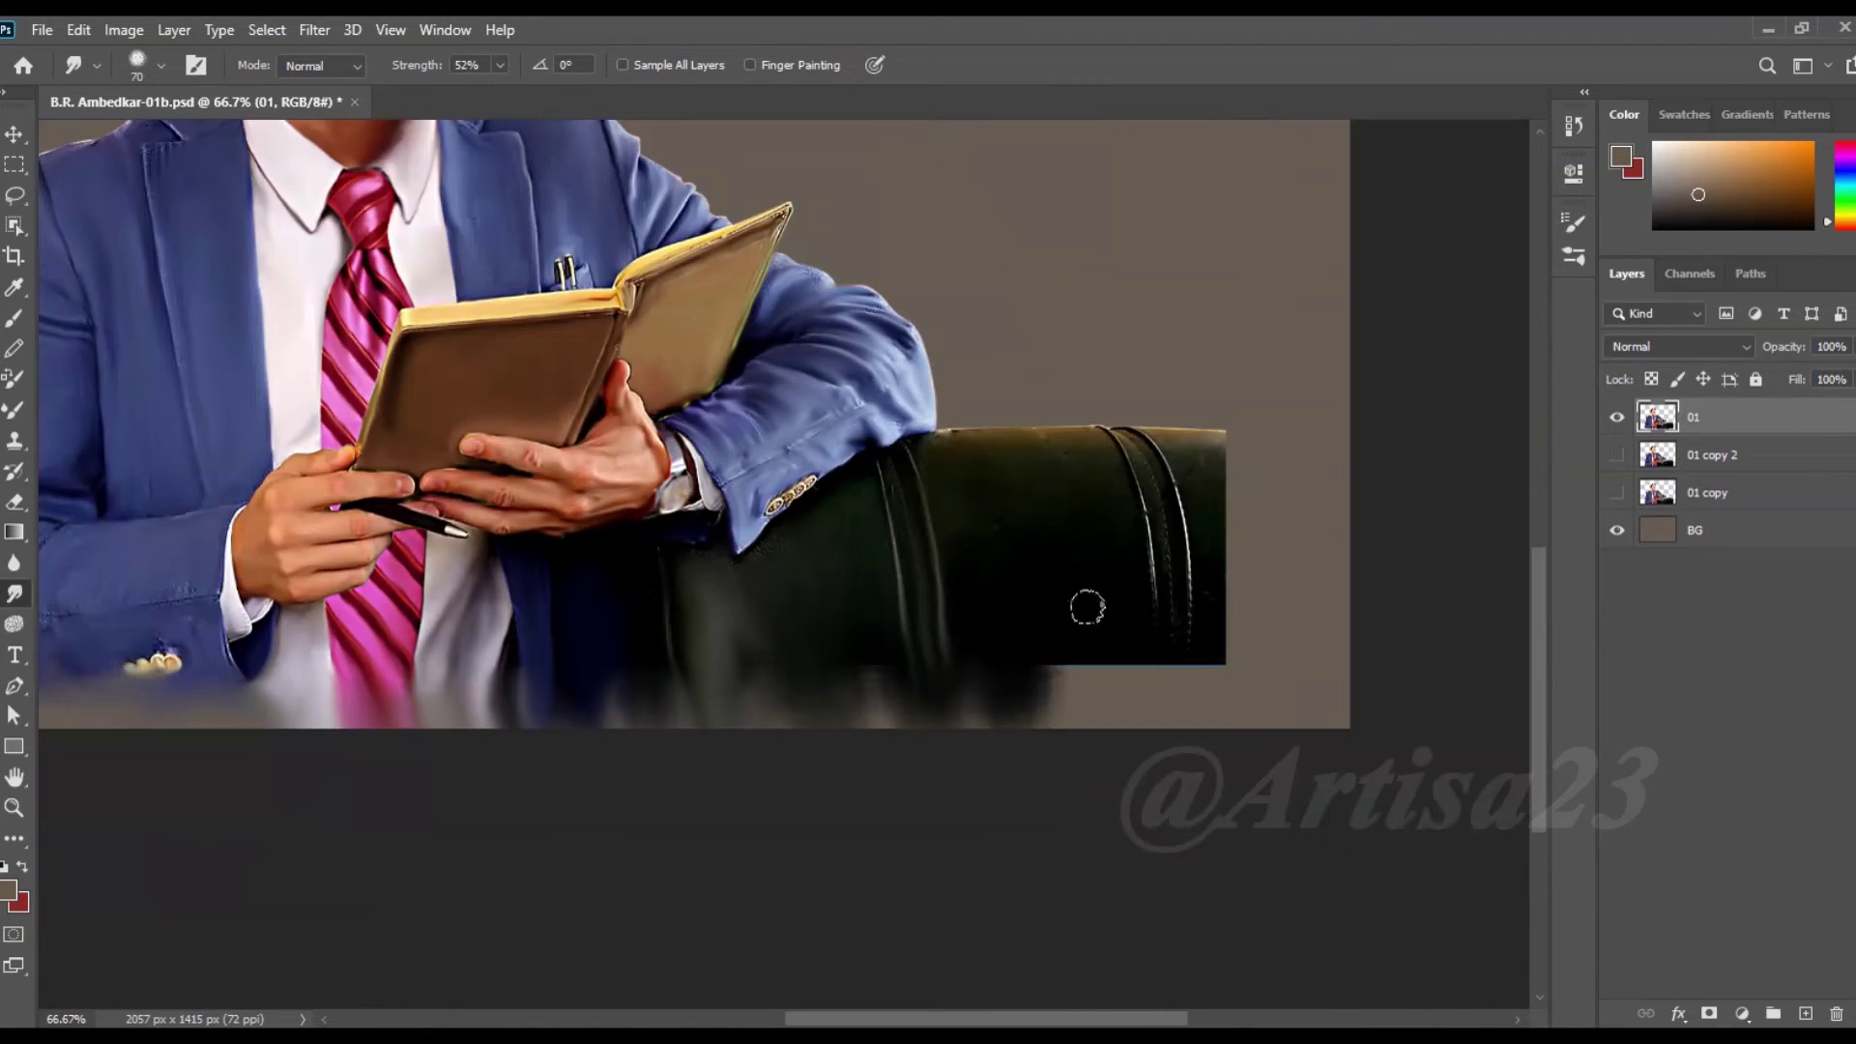
{"action": "key", "text": "bracketright"}
{"action": "key", "text": "bracketright"}
{"action": "key", "text": "bracketright"}
{"action": "mouse_move", "coordinate": [1223, 523]}
{"action": "left_mouse_down"}
{"action": "mouse_move", "coordinate": [1251, 572]}
{"action": "mouse_move", "coordinate": [1118, 617]}
{"action": "mouse_move", "coordinate": [1156, 650]}
{"action": "mouse_move", "coordinate": [1274, 559]}
{"action": "mouse_move", "coordinate": [1230, 642]}
{"action": "mouse_move", "coordinate": [796, 758]}
{"action": "mouse_move", "coordinate": [738, 738]}
{"action": "mouse_move", "coordinate": [1226, 572]}
{"action": "mouse_move", "coordinate": [1216, 547]}
{"action": "left_mouse_up"}
{"action": "key", "text": "bracketright"}
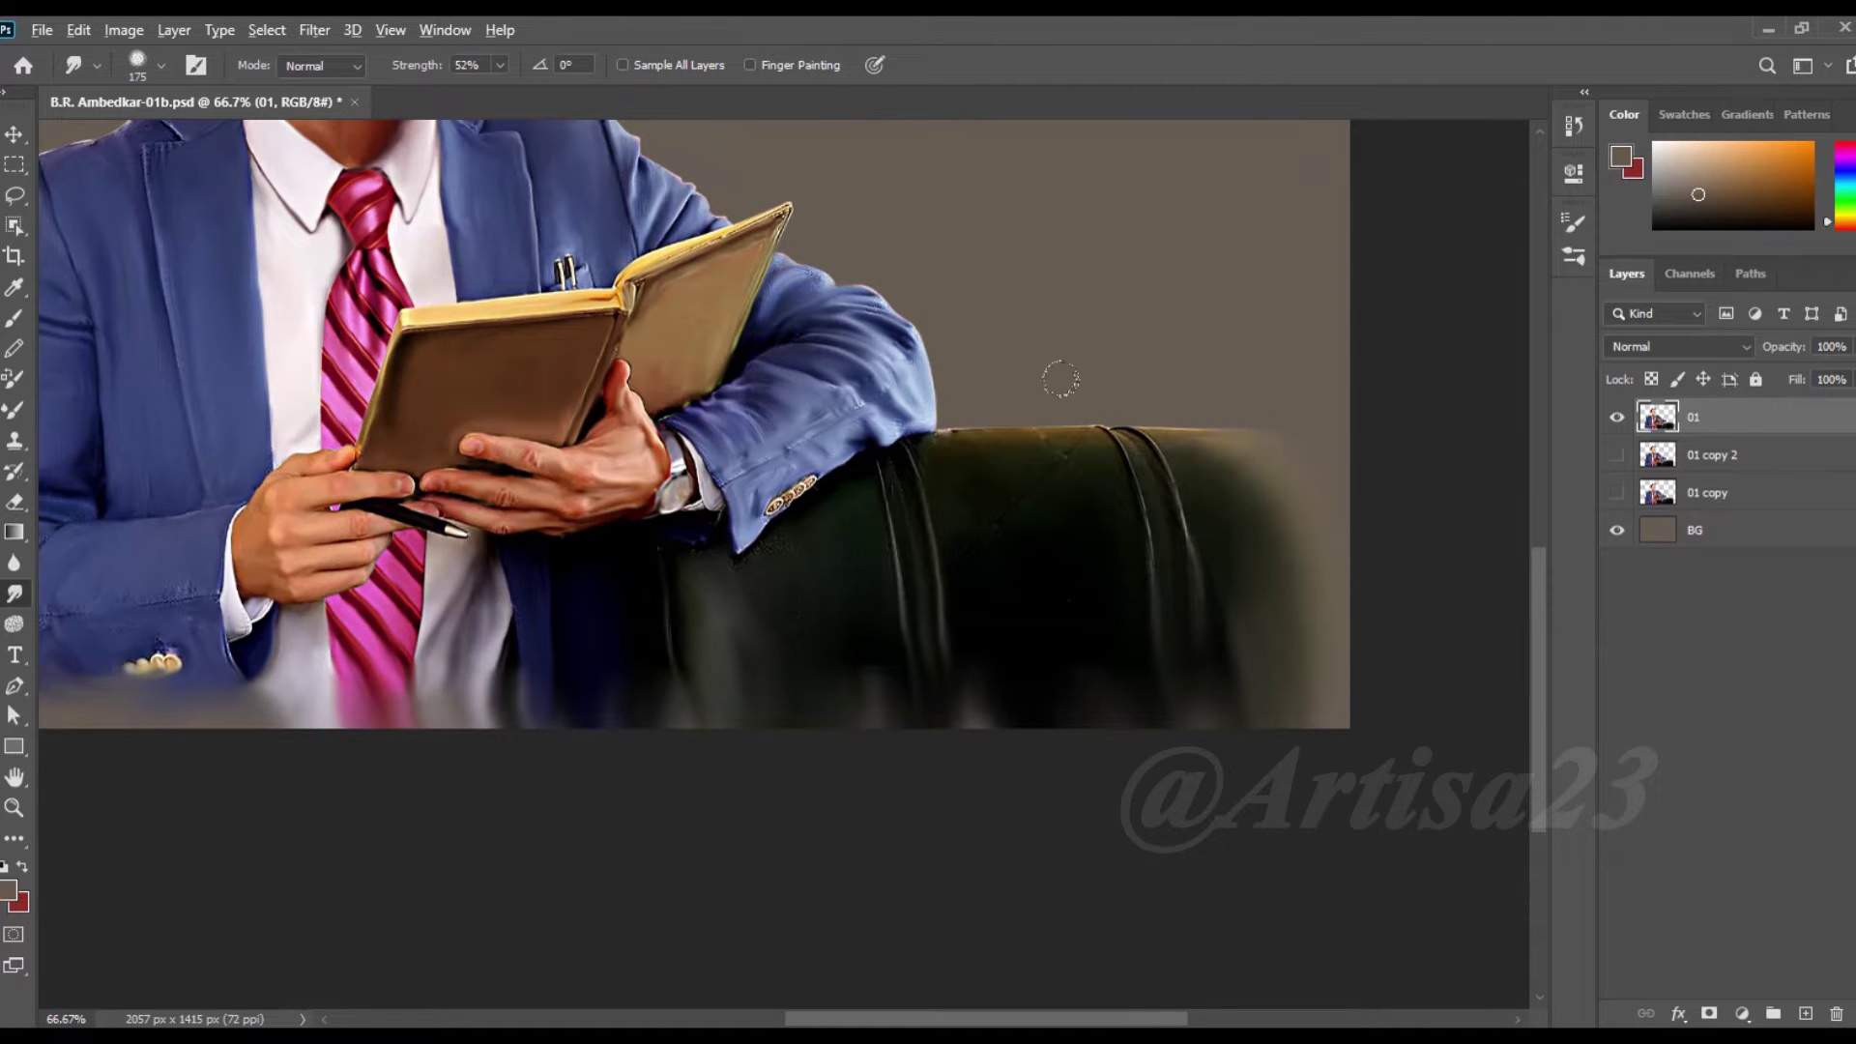
- Save the portrait and fit the whole image on screen
{"action": "scroll", "coordinate": [1061, 379], "scroll_direction": "up", "scroll_amount": 3}
{"action": "key", "text": "ctrl+s"}
{"action": "scroll", "coordinate": [341, 510], "scroll_direction": "up", "scroll_amount": 5}
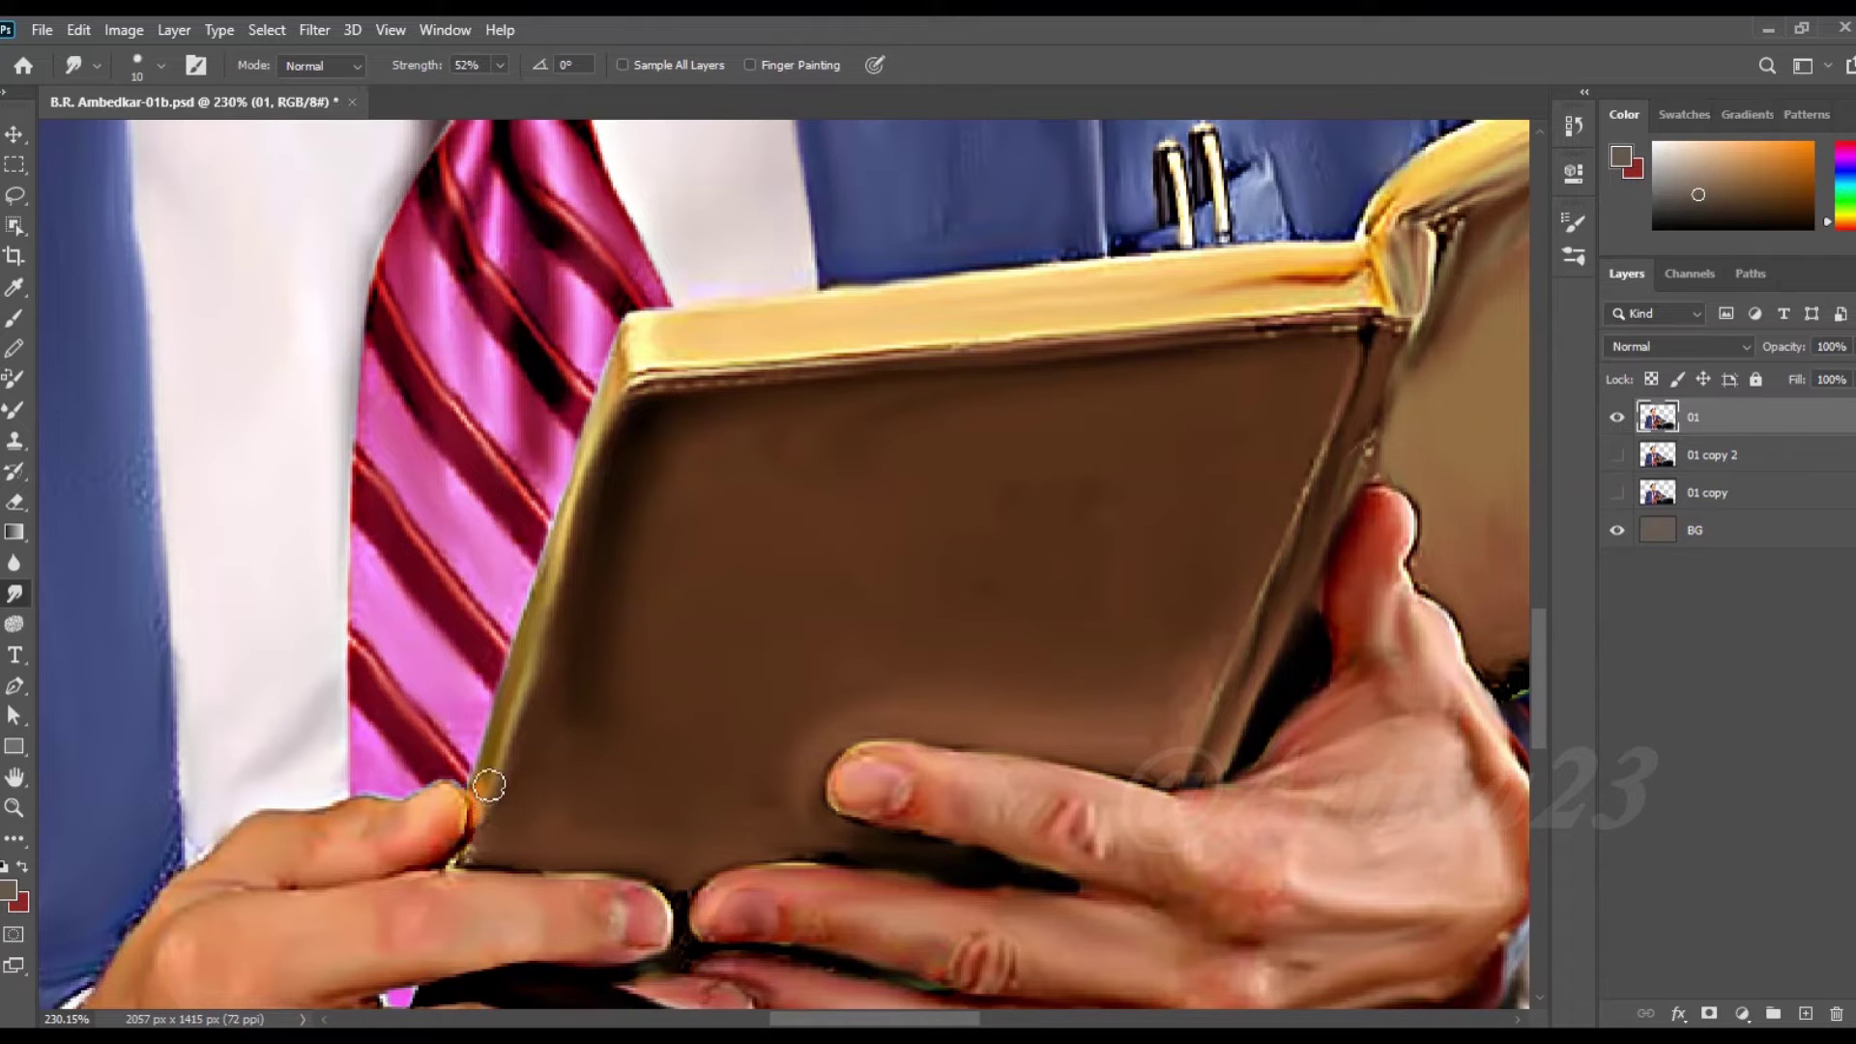
{"action": "scroll", "coordinate": [871, 774], "scroll_direction": "up", "scroll_amount": 2}
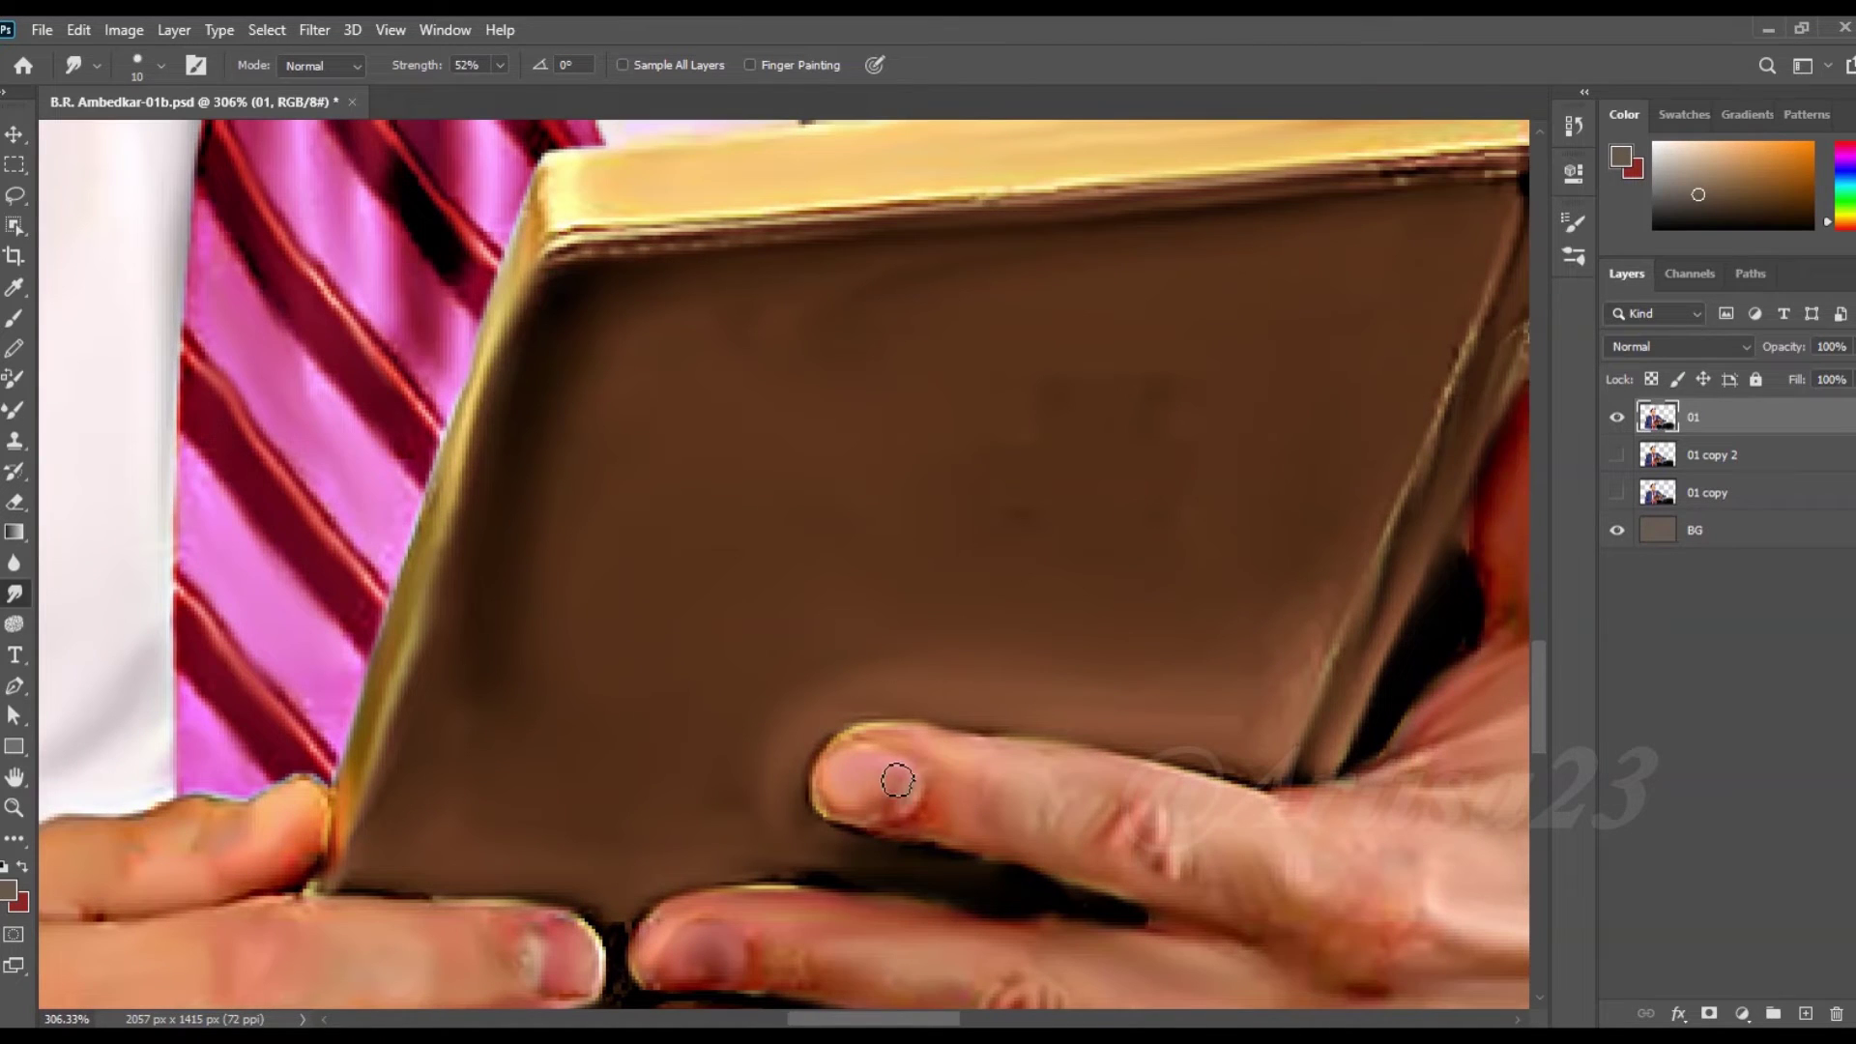
{"action": "key", "text": "ctrl+0"}
{"action": "key", "text": "ctrl+s"}
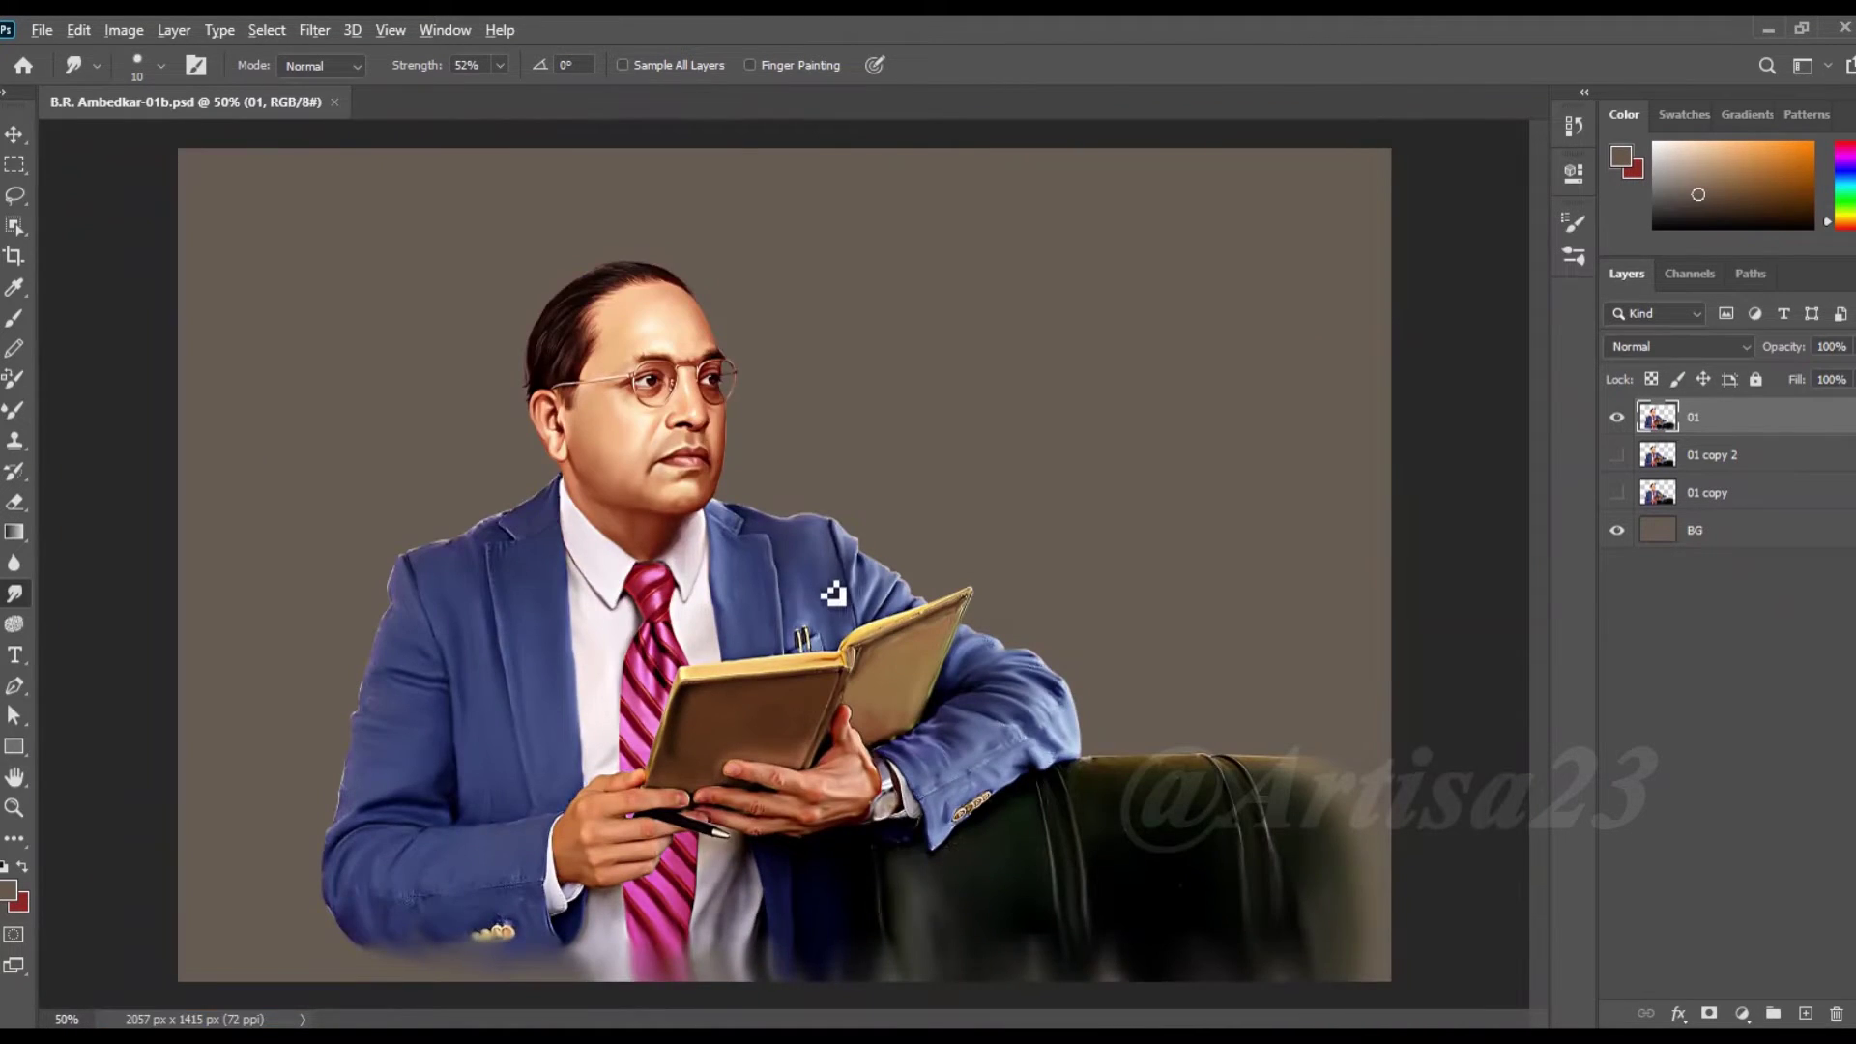
- Smooth the dark blotch on the sleeve just above the fingers
{"action": "scroll", "coordinate": [481, 499], "scroll_direction": "up", "scroll_amount": 3}
{"action": "scroll", "coordinate": [481, 499], "scroll_direction": "up", "scroll_amount": 3}
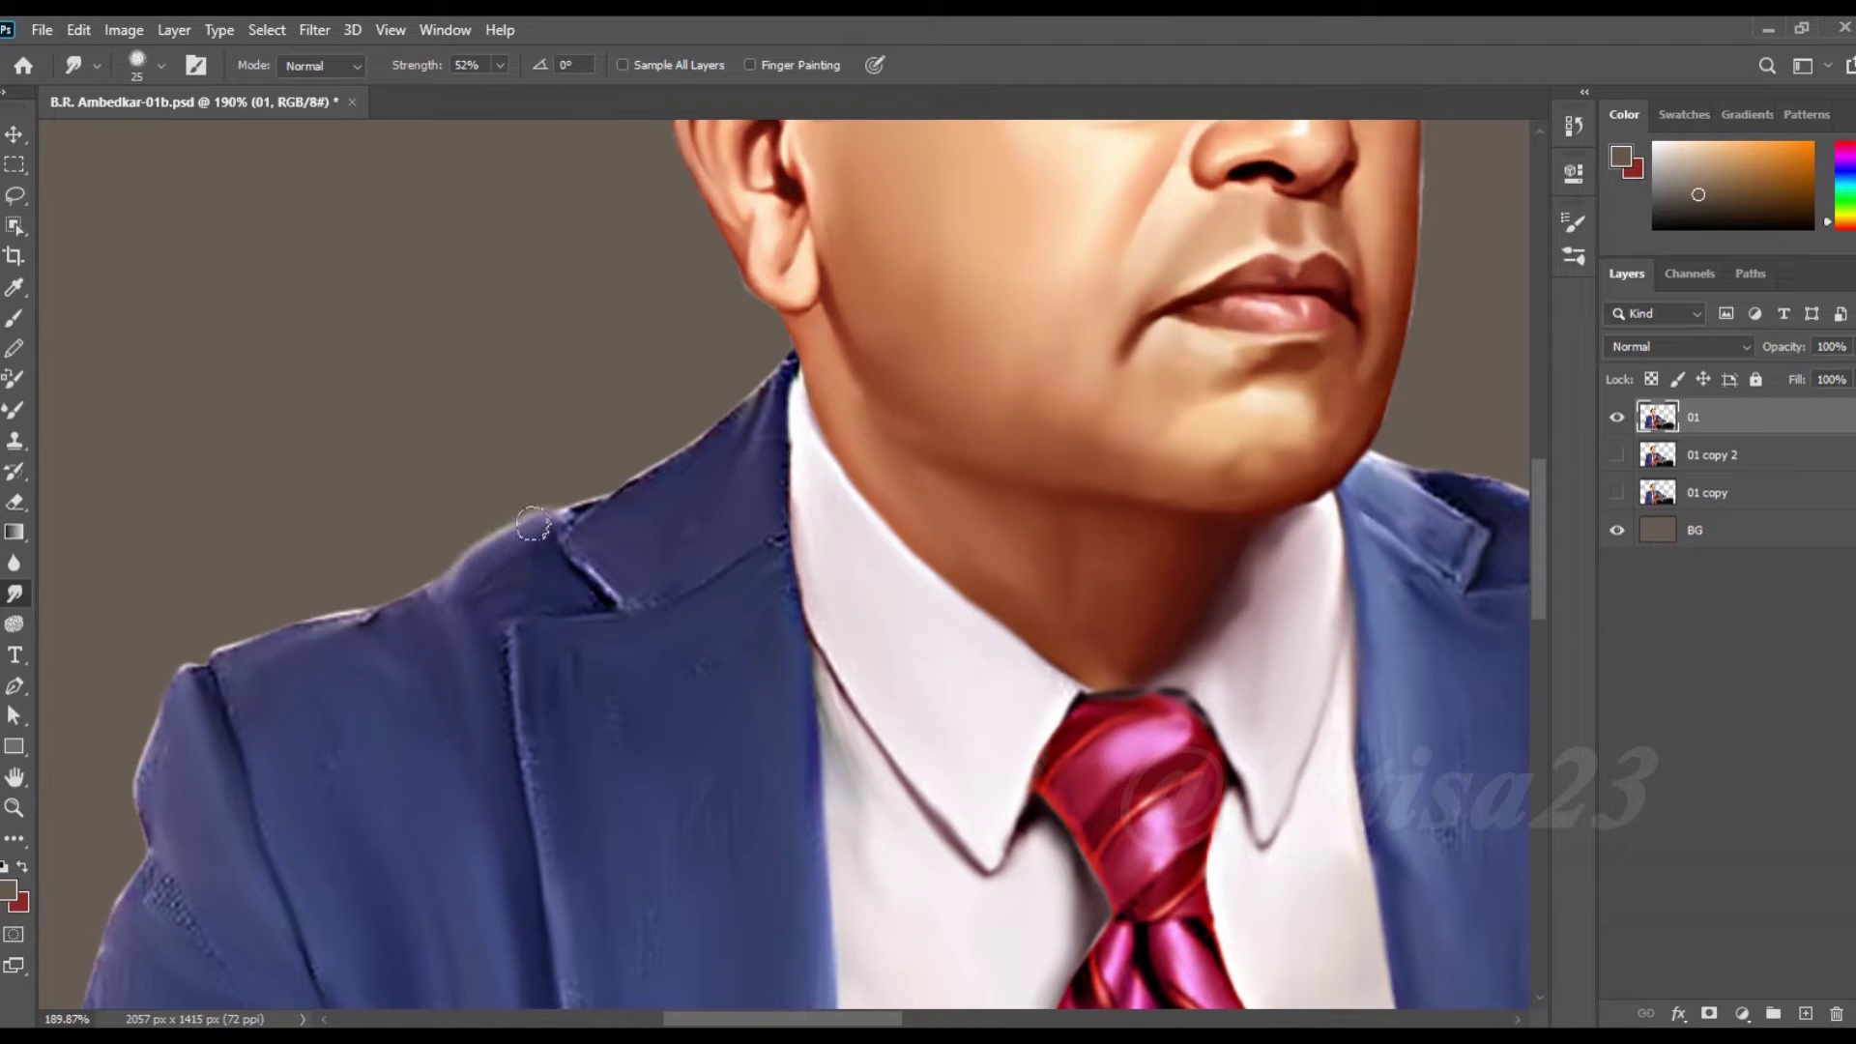
{"action": "left_click_drag", "start_coordinate": [485, 792], "coordinate": [581, 554]}
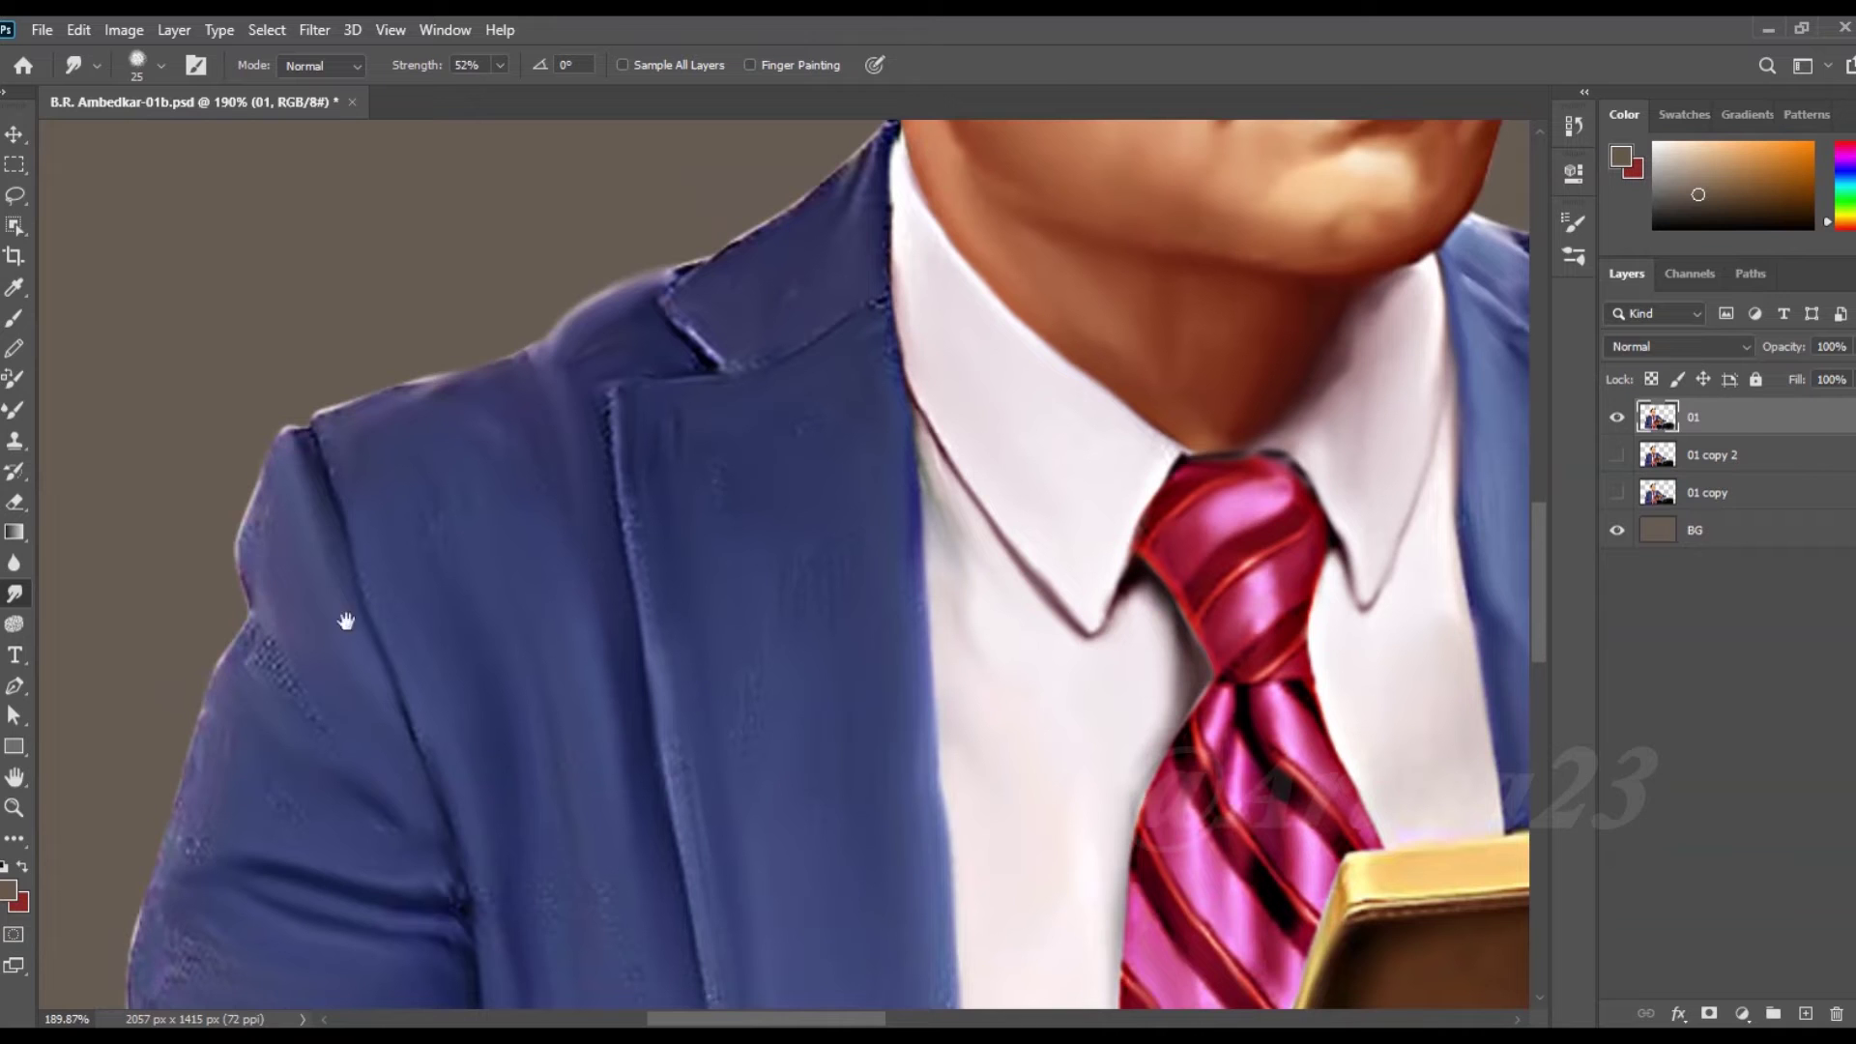
{"action": "left_click_drag", "start_coordinate": [274, 652], "coordinate": [337, 497]}
{"action": "left_click_drag", "start_coordinate": [348, 605], "coordinate": [406, 374]}
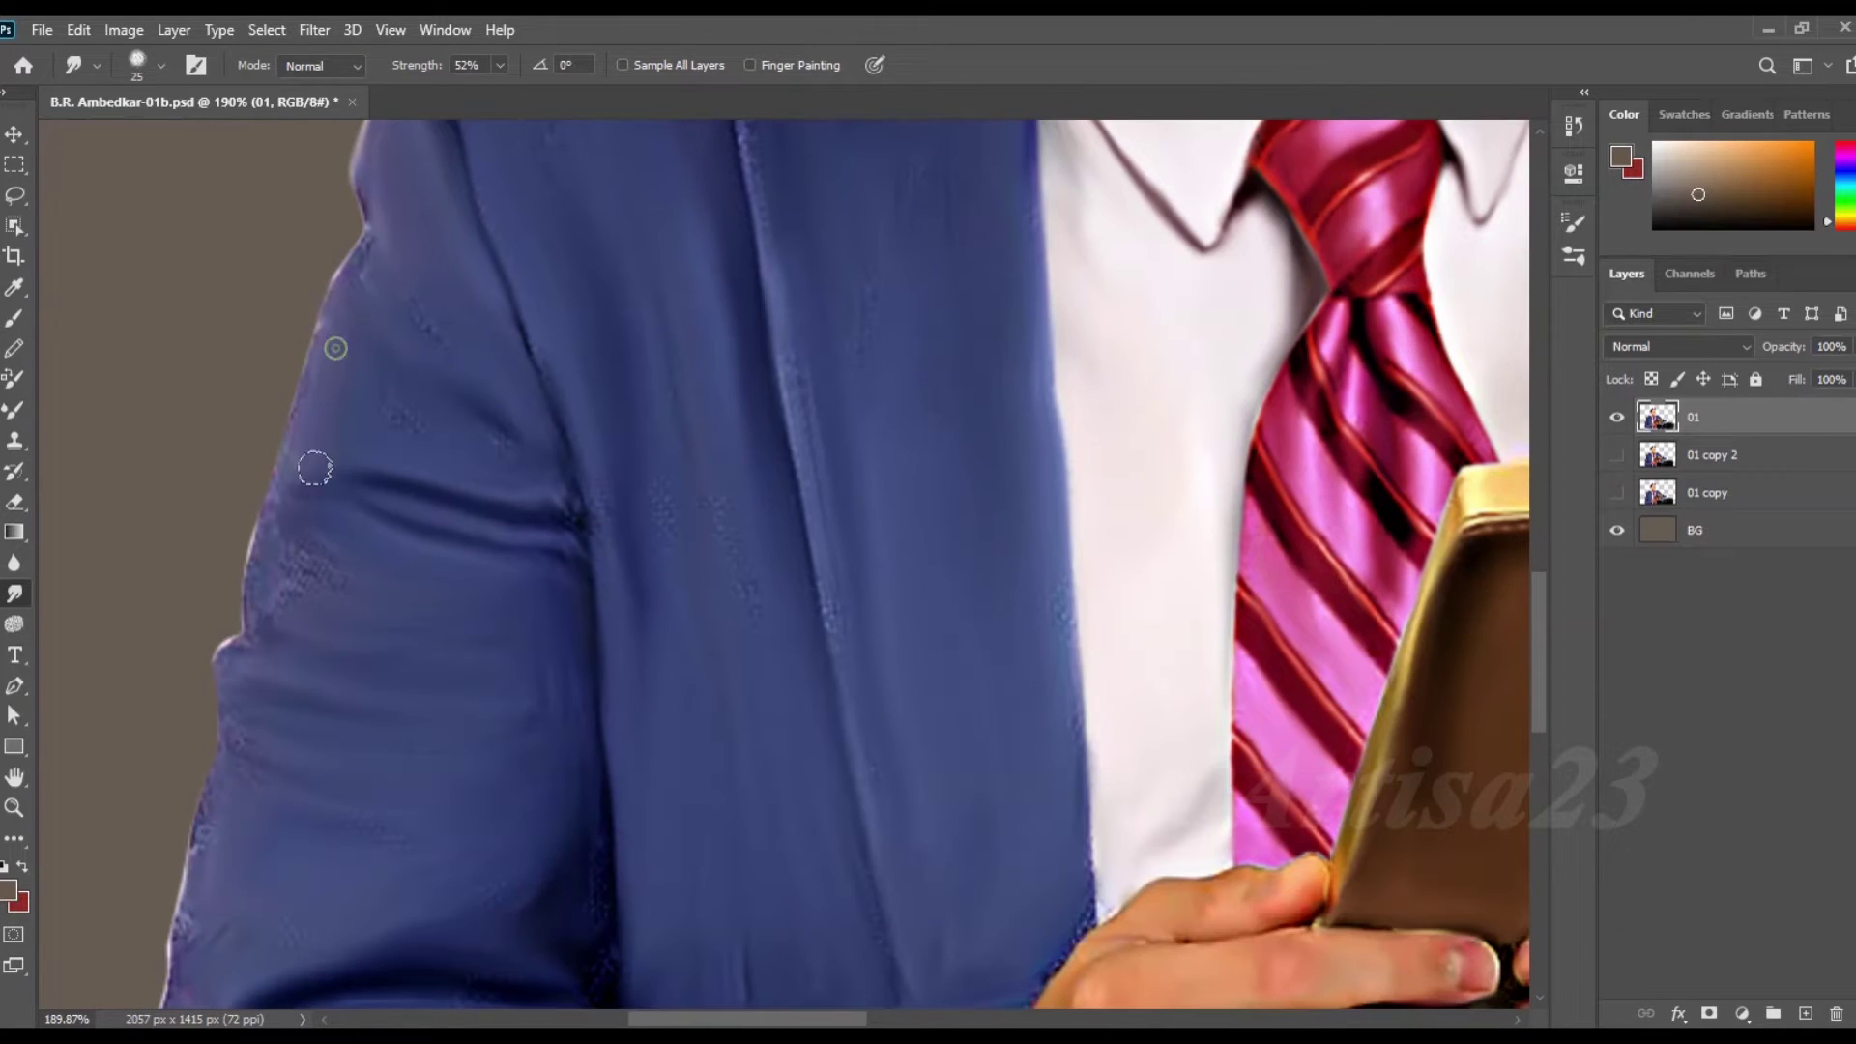
{"action": "left_click_drag", "start_coordinate": [259, 615], "coordinate": [372, 494]}
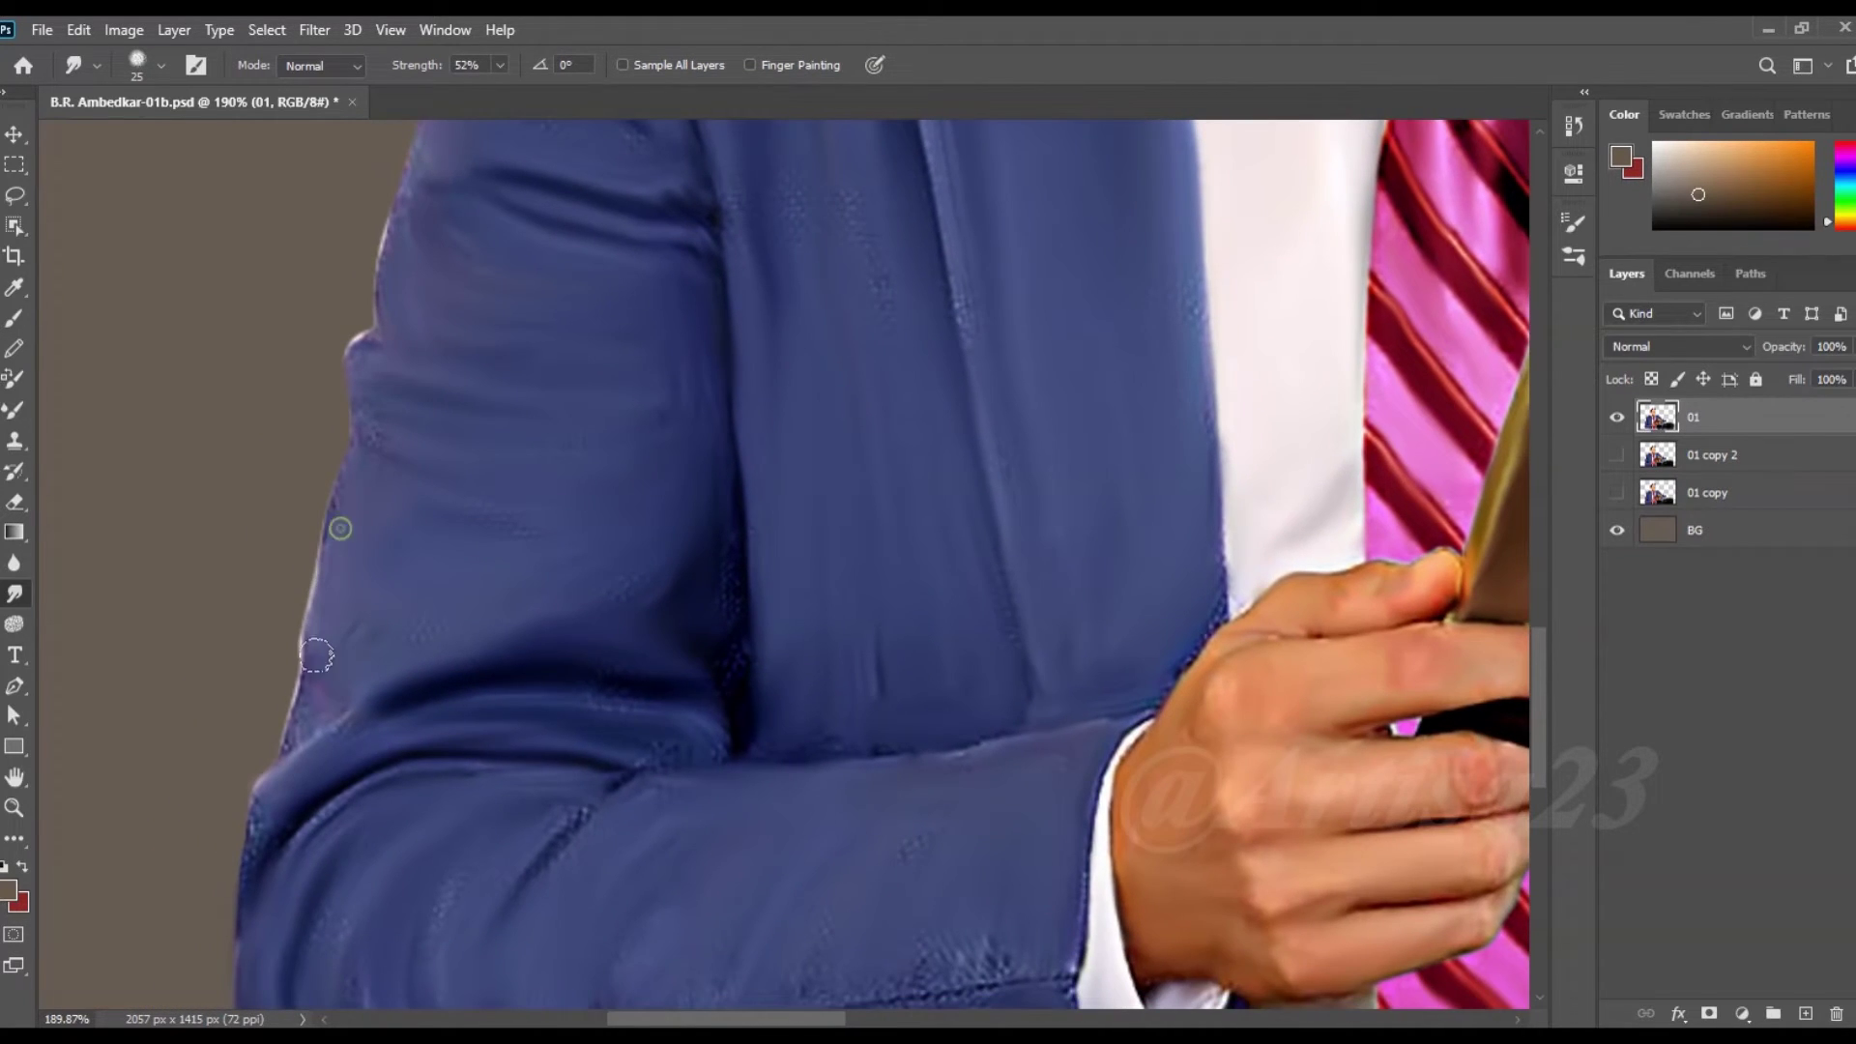
{"action": "left_click_drag", "start_coordinate": [916, 920], "coordinate": [839, 582]}
{"action": "left_click_drag", "start_coordinate": [817, 740], "coordinate": [856, 769]}
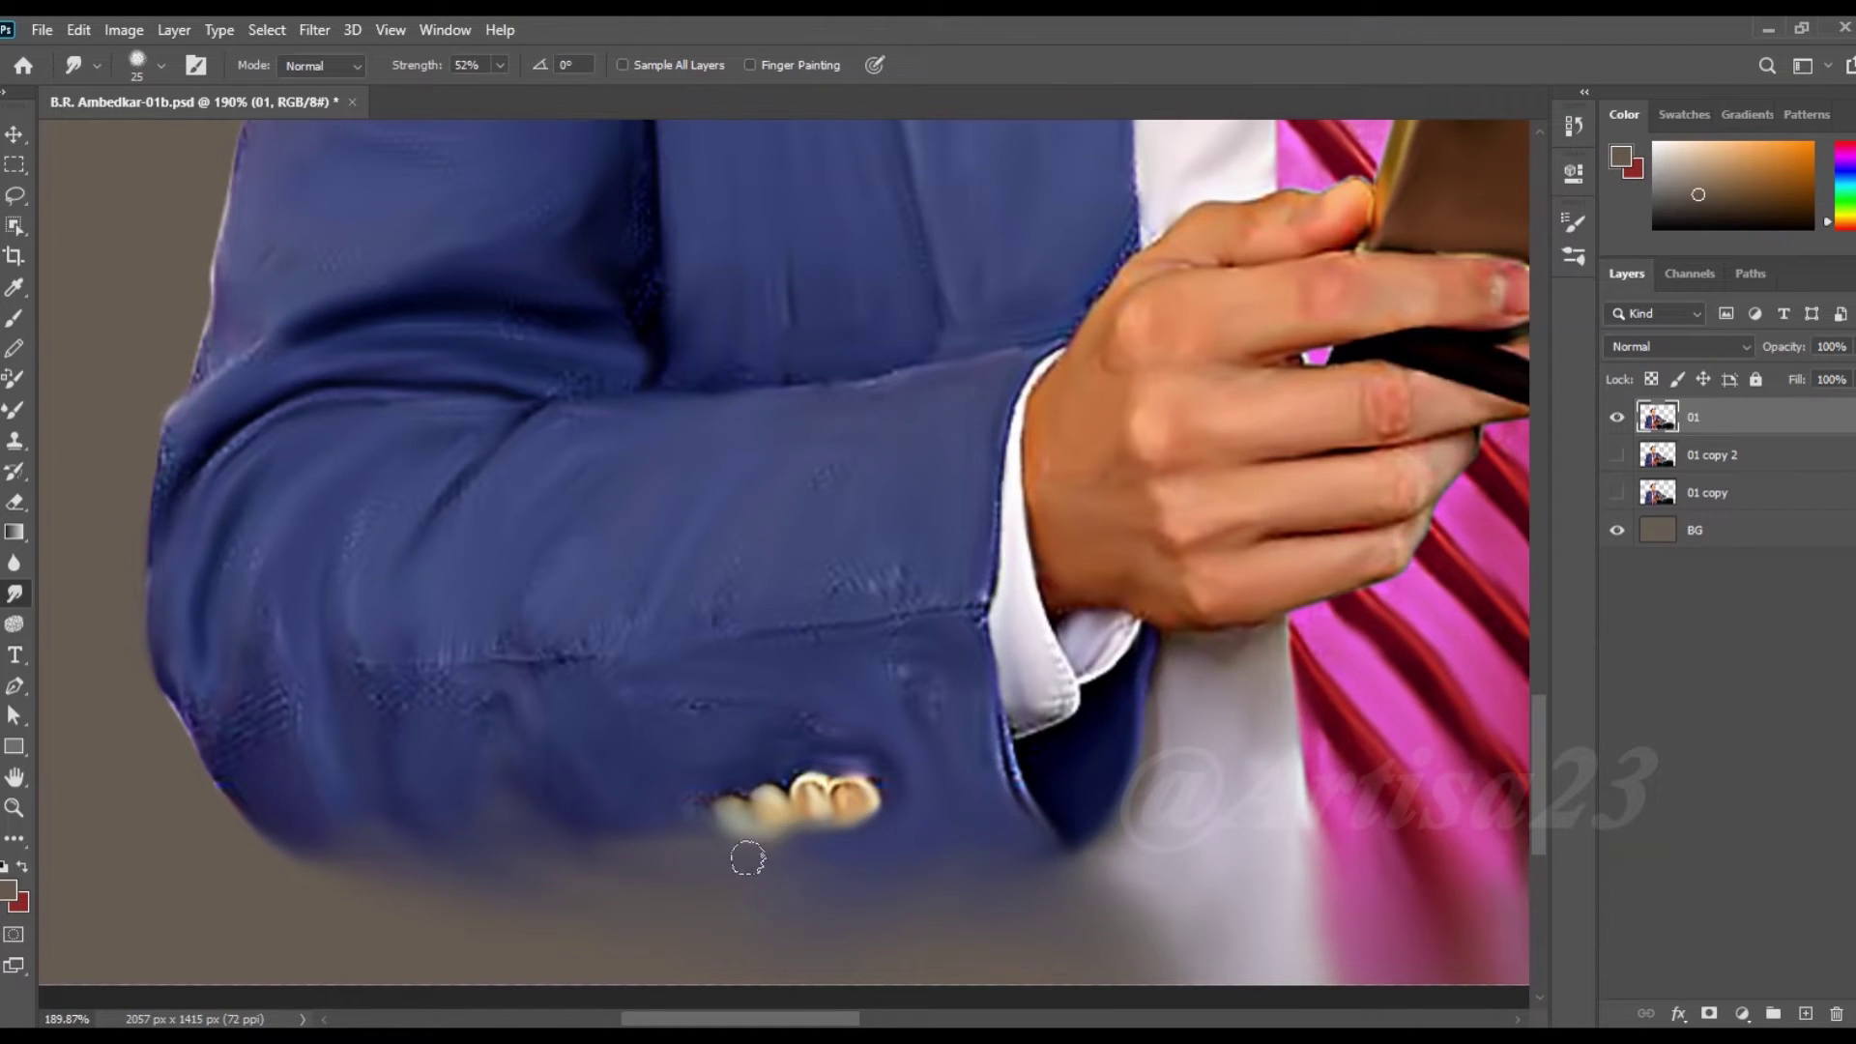
- Move the BG layer up below layer 01 and add an empty Layer 1 above BG
{"action": "scroll", "coordinate": [582, 746], "scroll_direction": "down", "scroll_amount": 3}
{"action": "scroll", "coordinate": [392, 777], "scroll_direction": "down", "scroll_amount": 3}
{"action": "scroll", "coordinate": [435, 815], "scroll_direction": "down", "scroll_amount": 3}
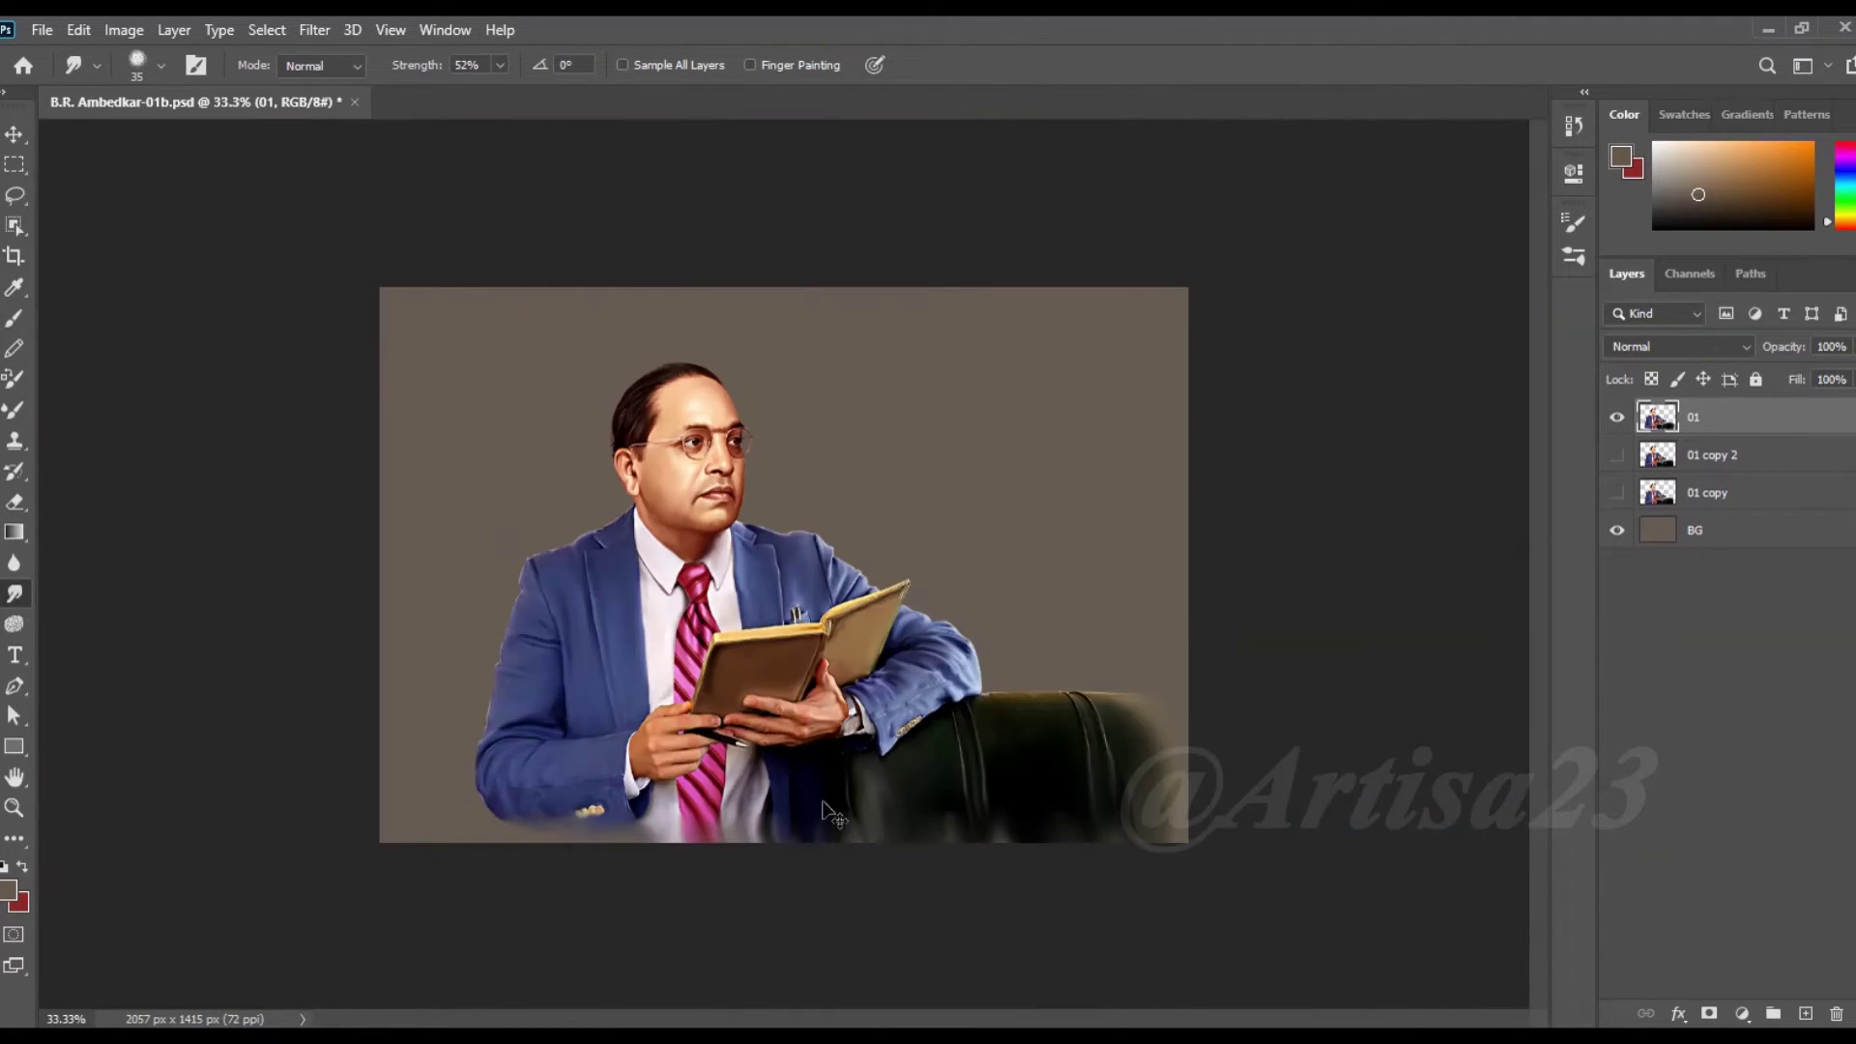
{"action": "scroll", "coordinate": [934, 572], "scroll_direction": "up", "scroll_amount": 1}
{"action": "scroll", "coordinate": [935, 572], "scroll_direction": "up", "scroll_amount": 2}
{"action": "left_click_drag", "start_coordinate": [1696, 529], "coordinate": [1696, 440]}
{"action": "left_click", "coordinate": [1805, 1014]}
{"action": "scroll", "coordinate": [794, 569], "scroll_direction": "up", "scroll_amount": 1}
- Set up a soft brush preset from Brush Settings at 72% opacity
{"action": "key", "text": "v"}
{"action": "scroll", "coordinate": [863, 406], "scroll_direction": "down", "scroll_amount": 1}
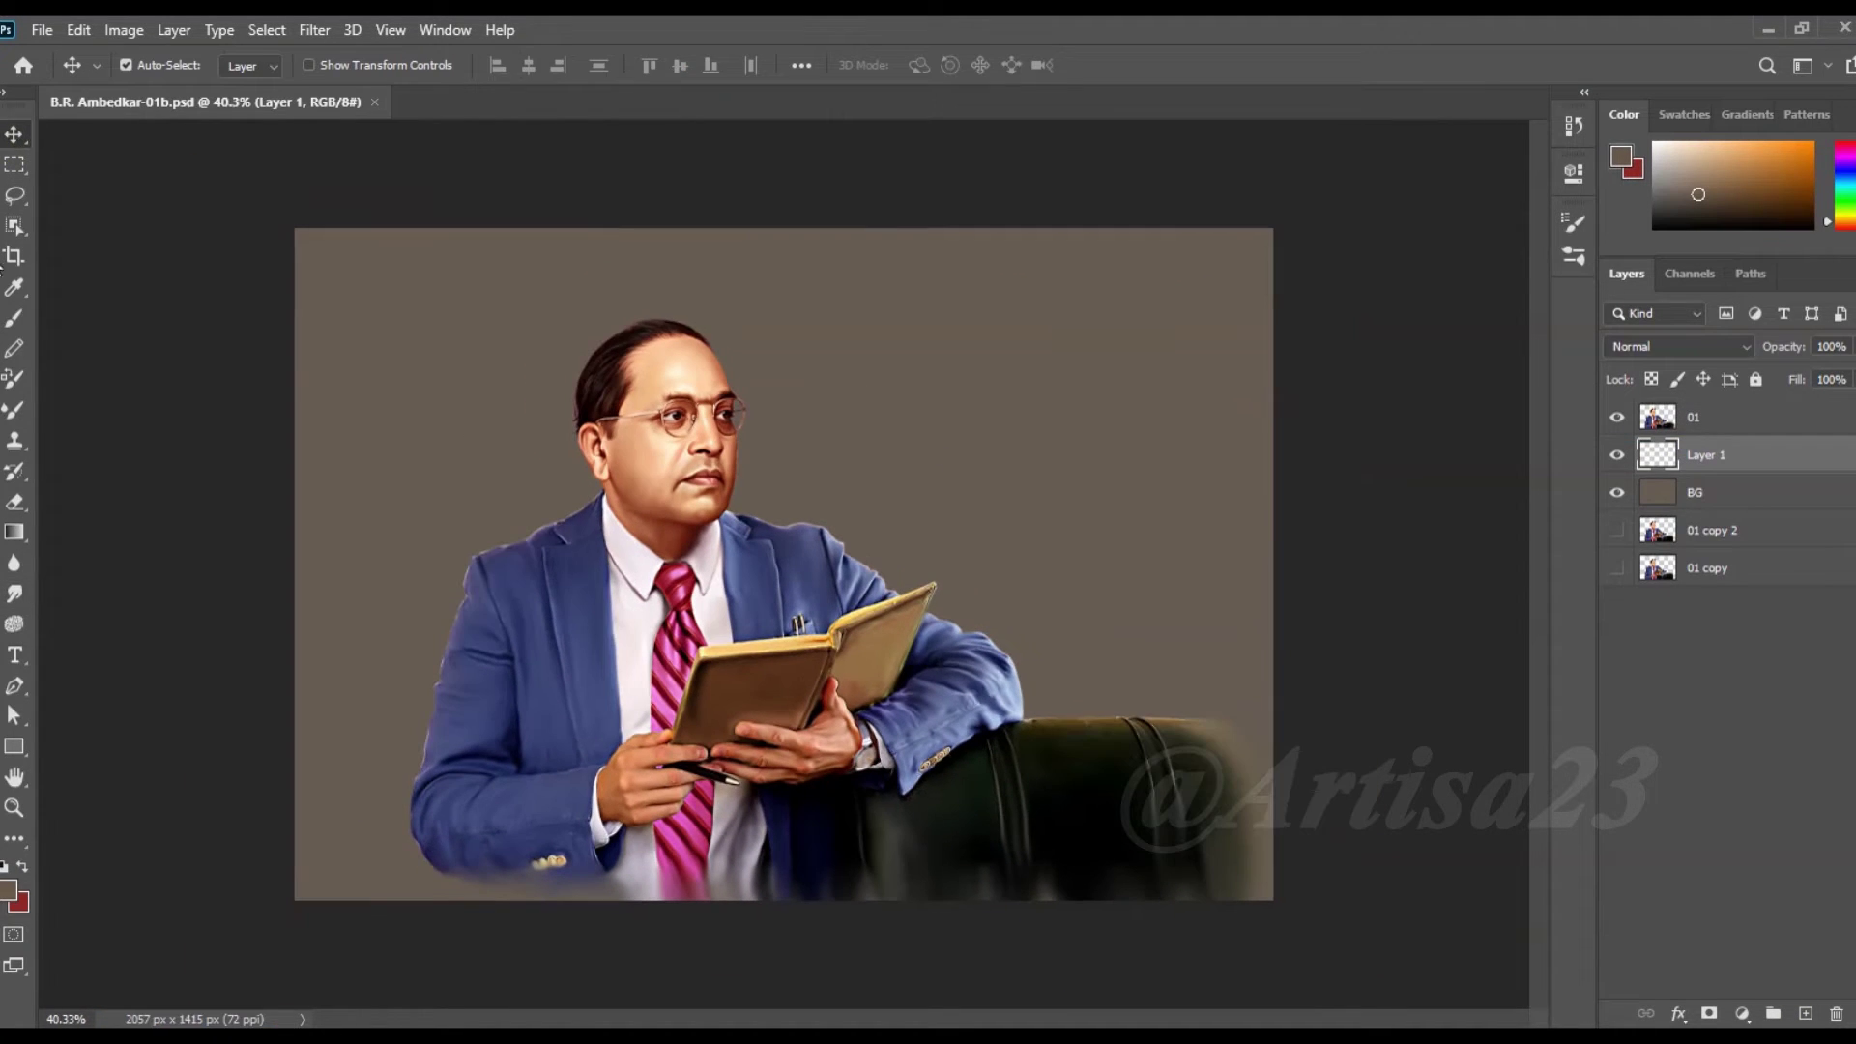
{"action": "key", "text": "b"}
{"action": "key", "text": "7"}
{"action": "key", "text": "2"}
{"action": "key", "text": "F5"}
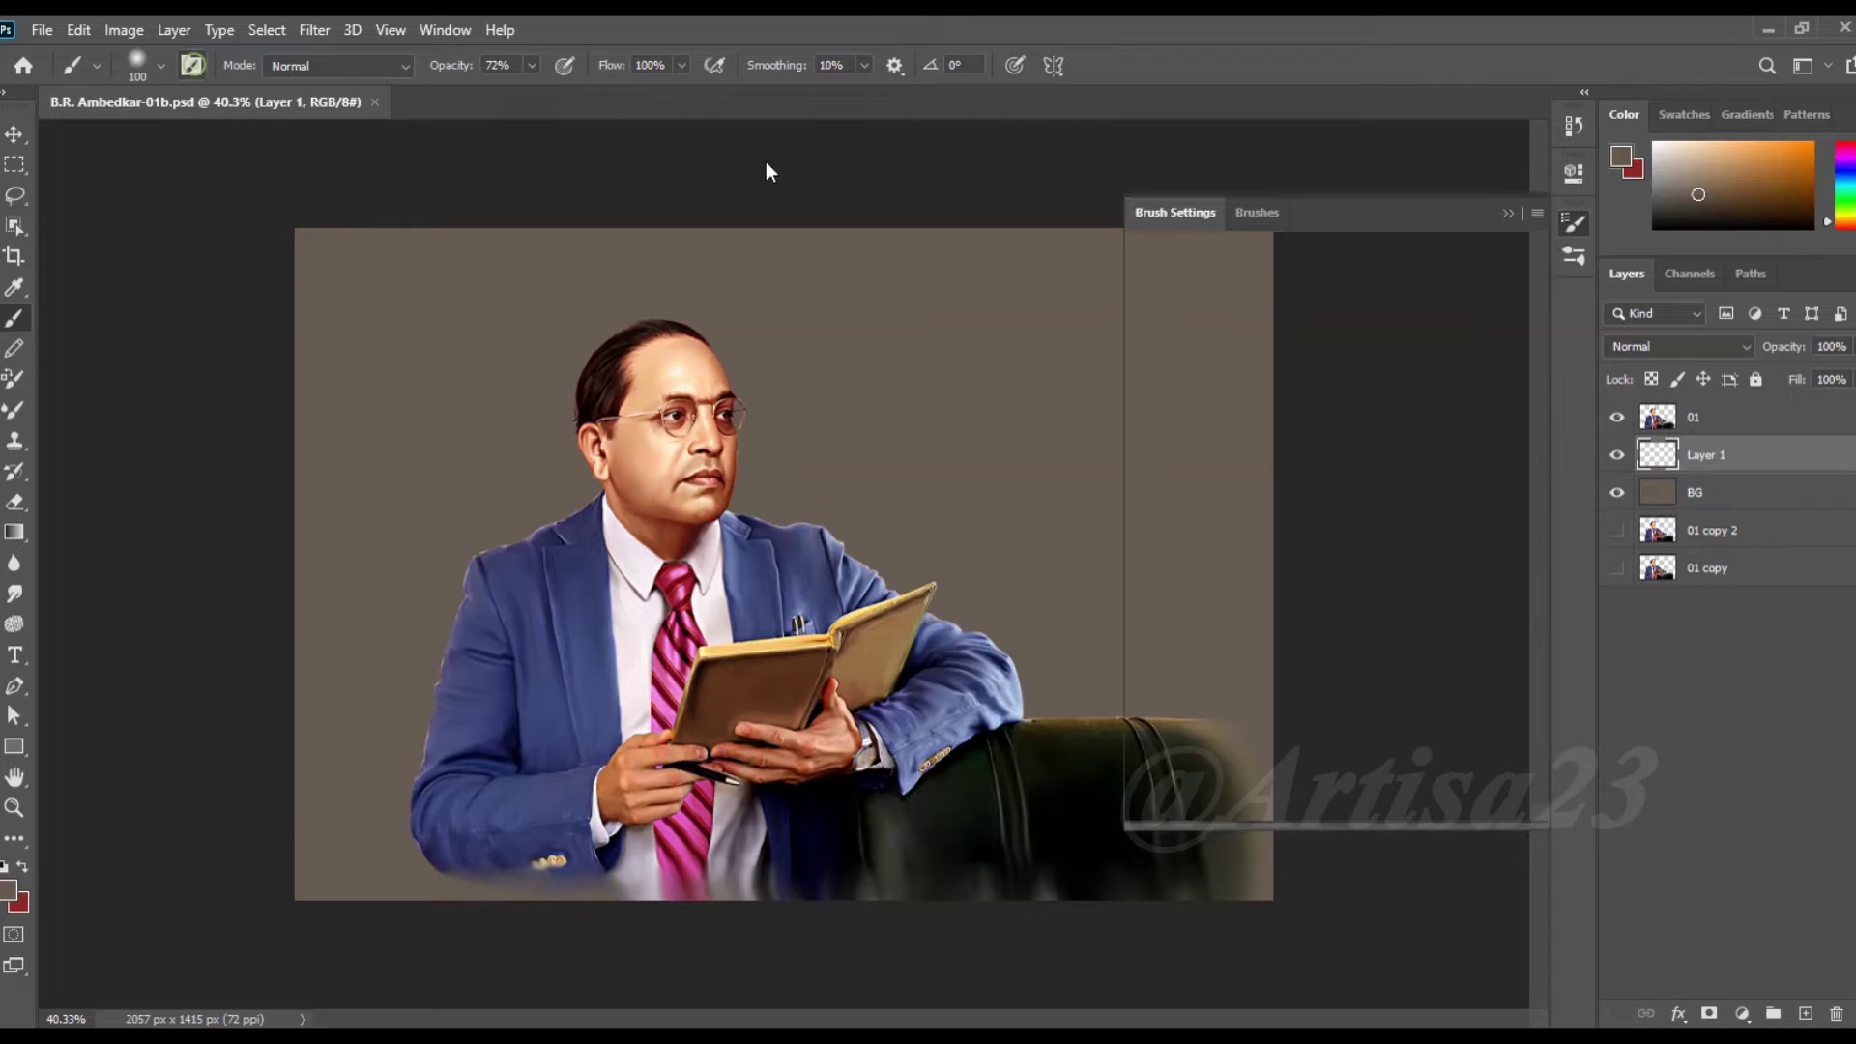
{"action": "left_click", "coordinate": [1258, 212]}
{"action": "scroll", "coordinate": [1548, 572], "scroll_direction": "down", "scroll_amount": 3}
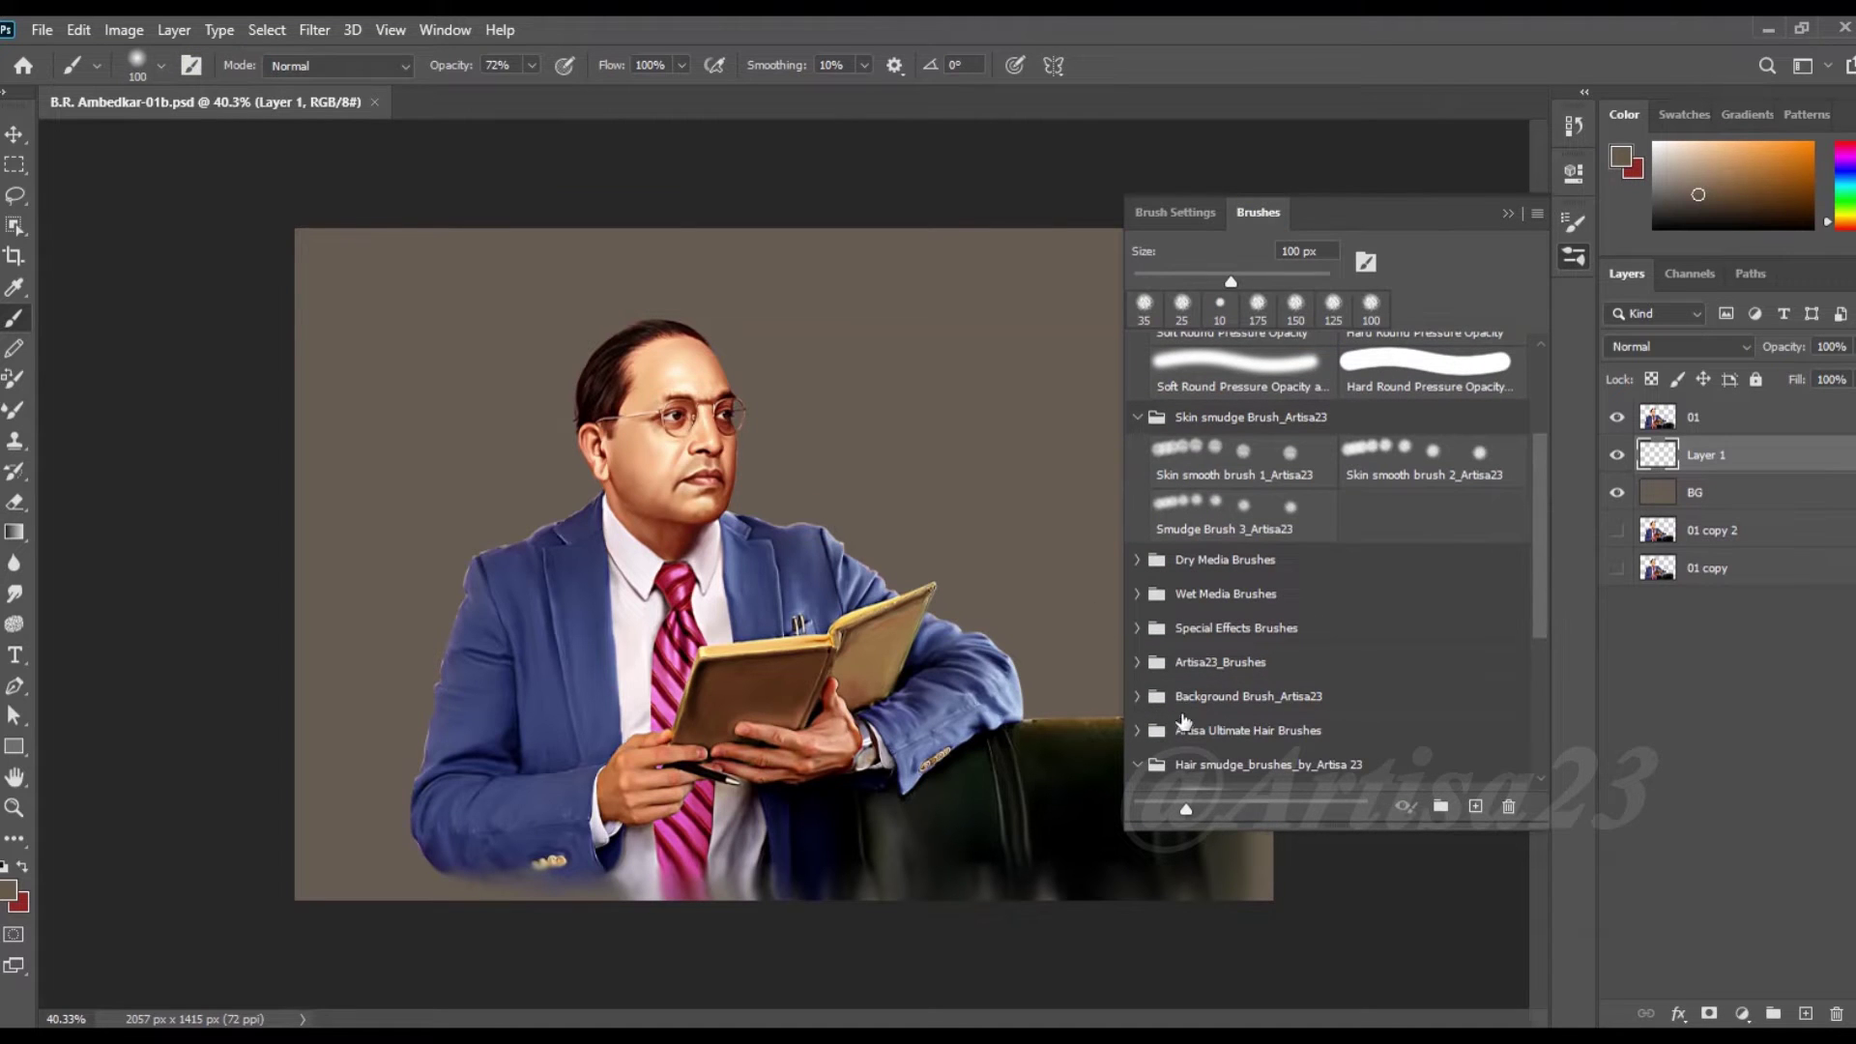
{"action": "left_click", "coordinate": [1184, 727]}
{"action": "left_click", "coordinate": [1240, 745]}
{"action": "left_click", "coordinate": [1507, 212]}
{"action": "scroll", "coordinate": [784, 564], "scroll_direction": "up", "scroll_amount": 1}
- Paint bright cyan clouds beside the head
{"action": "left_click", "coordinate": [8, 890]}
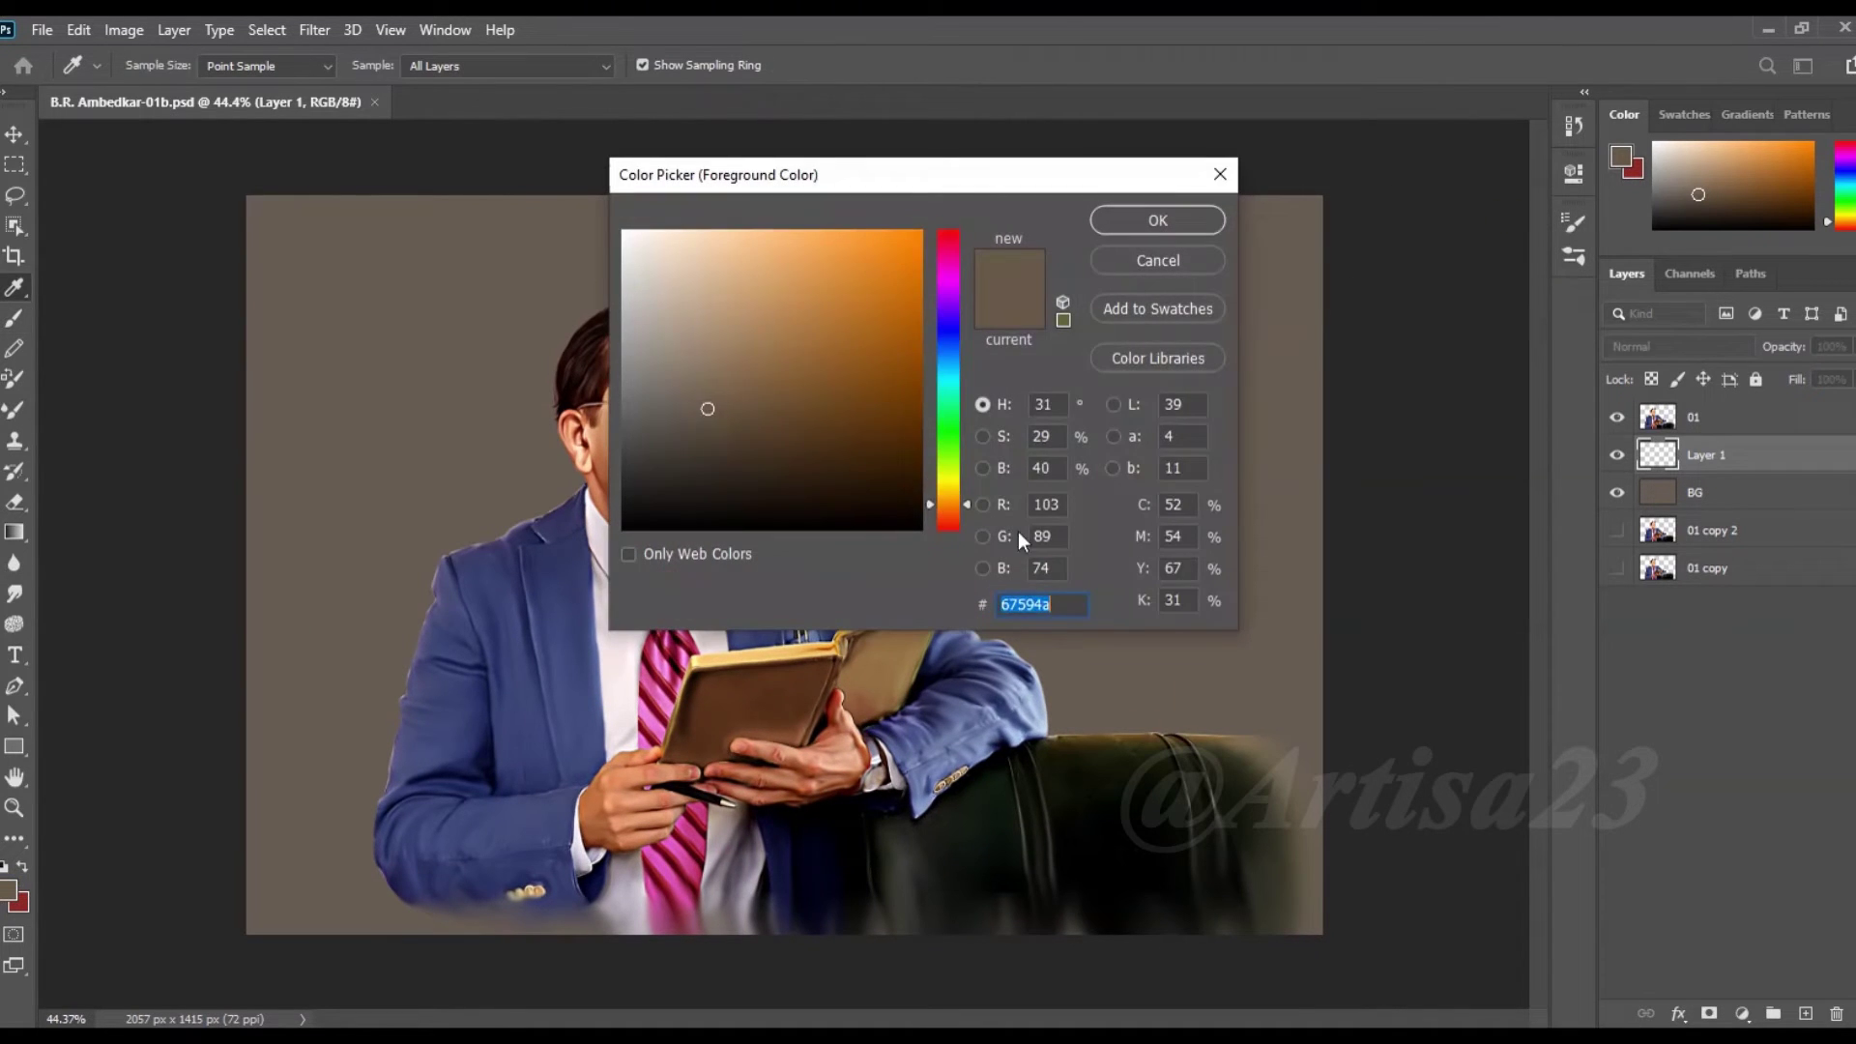
{"action": "left_click", "coordinate": [948, 393]}
{"action": "left_click", "coordinate": [796, 261]}
{"action": "left_click", "coordinate": [1157, 221]}
{"action": "key", "text": "b"}
{"action": "mouse_move", "coordinate": [769, 440]}
{"action": "left_mouse_down"}
{"action": "mouse_move", "coordinate": [730, 333]}
{"action": "mouse_move", "coordinate": [967, 503]}
{"action": "mouse_move", "coordinate": [541, 290]}
{"action": "mouse_move", "coordinate": [1161, 658]}
{"action": "left_mouse_up"}
- Add suit-blue strokes to the cloud's right side, then repaint it lighter teal
{"action": "left_click", "coordinate": [8, 889]}
{"action": "left_click", "coordinate": [966, 667]}
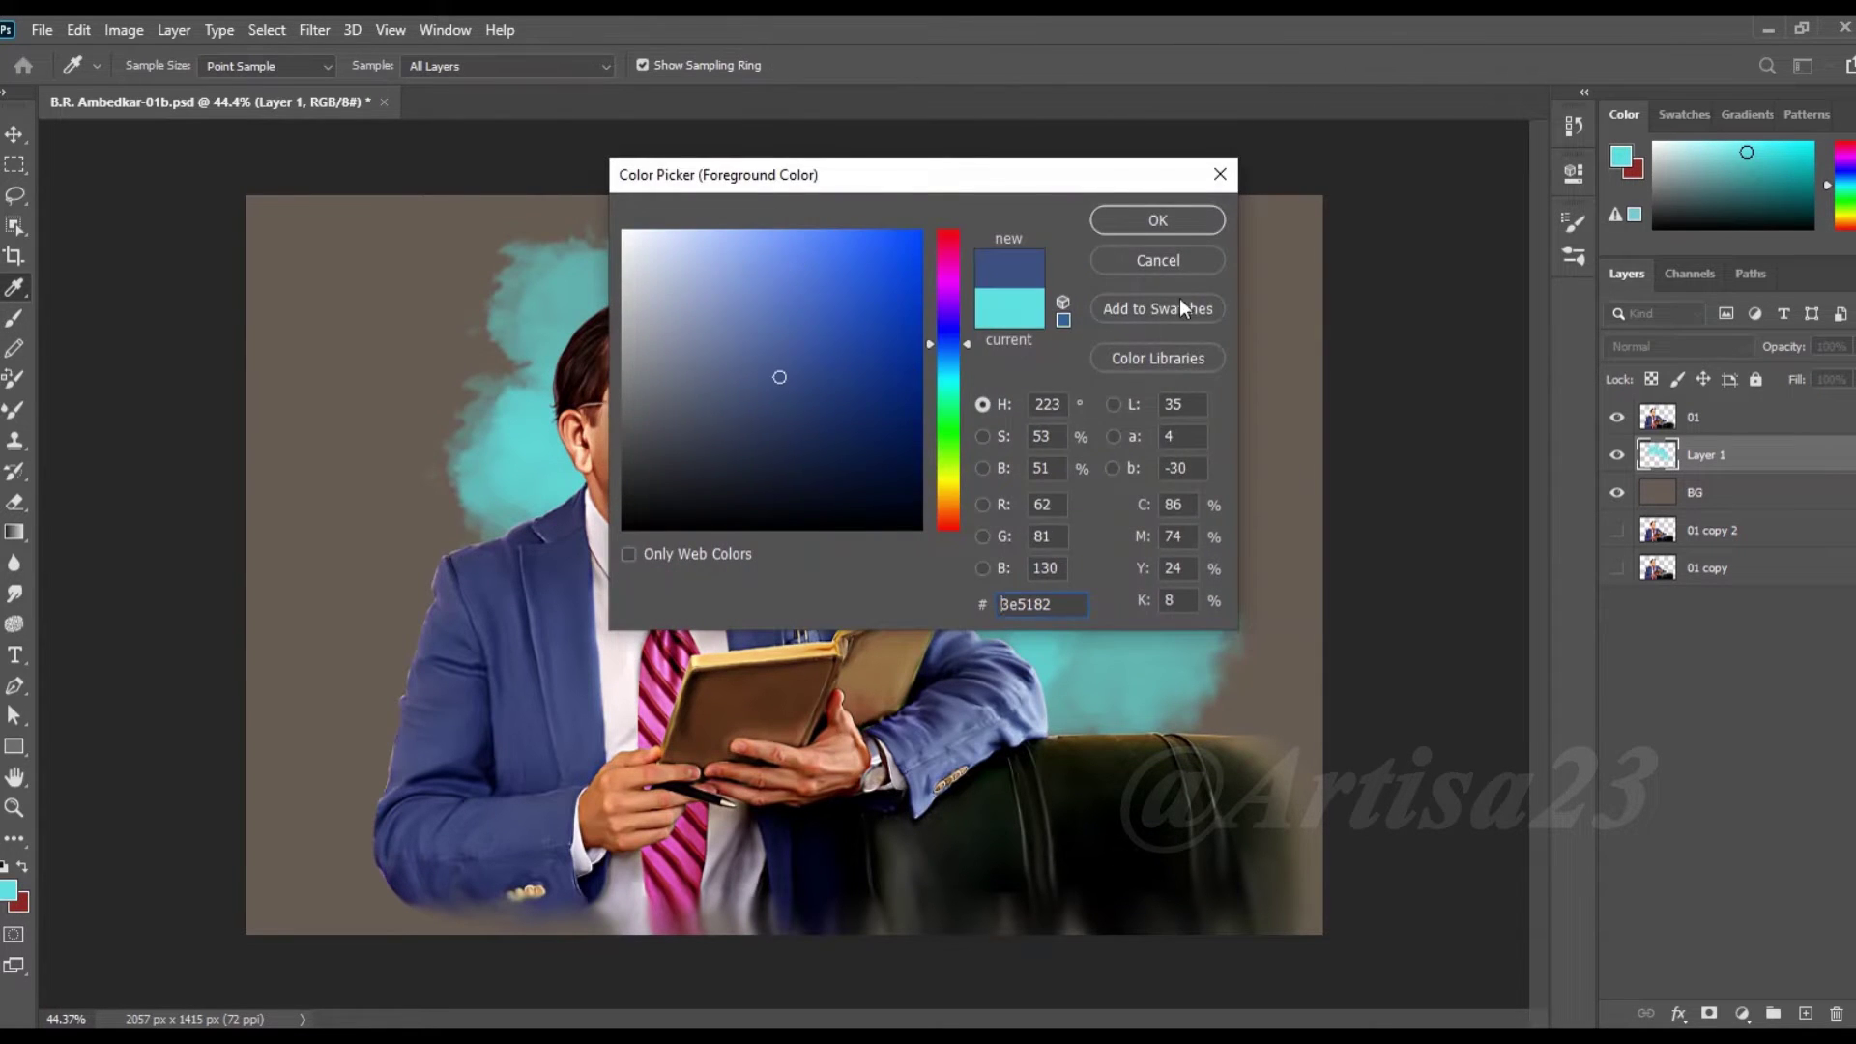
{"action": "left_click", "coordinate": [1157, 220]}
{"action": "mouse_move", "coordinate": [1141, 619]}
{"action": "left_mouse_down"}
{"action": "mouse_move", "coordinate": [1208, 657]}
{"action": "mouse_move", "coordinate": [1220, 614]}
{"action": "mouse_move", "coordinate": [1279, 759]}
{"action": "left_mouse_up"}
{"action": "left_click", "coordinate": [1272, 766], "text": "alt"}
{"action": "left_click_drag", "start_coordinate": [1295, 512], "coordinate": [1103, 406]}
{"action": "left_click_drag", "start_coordinate": [1209, 677], "coordinate": [1257, 484]}
- With a larger brush, paint teal over the upper-right, upper-left and lower-left background
{"action": "key", "text": "]"}
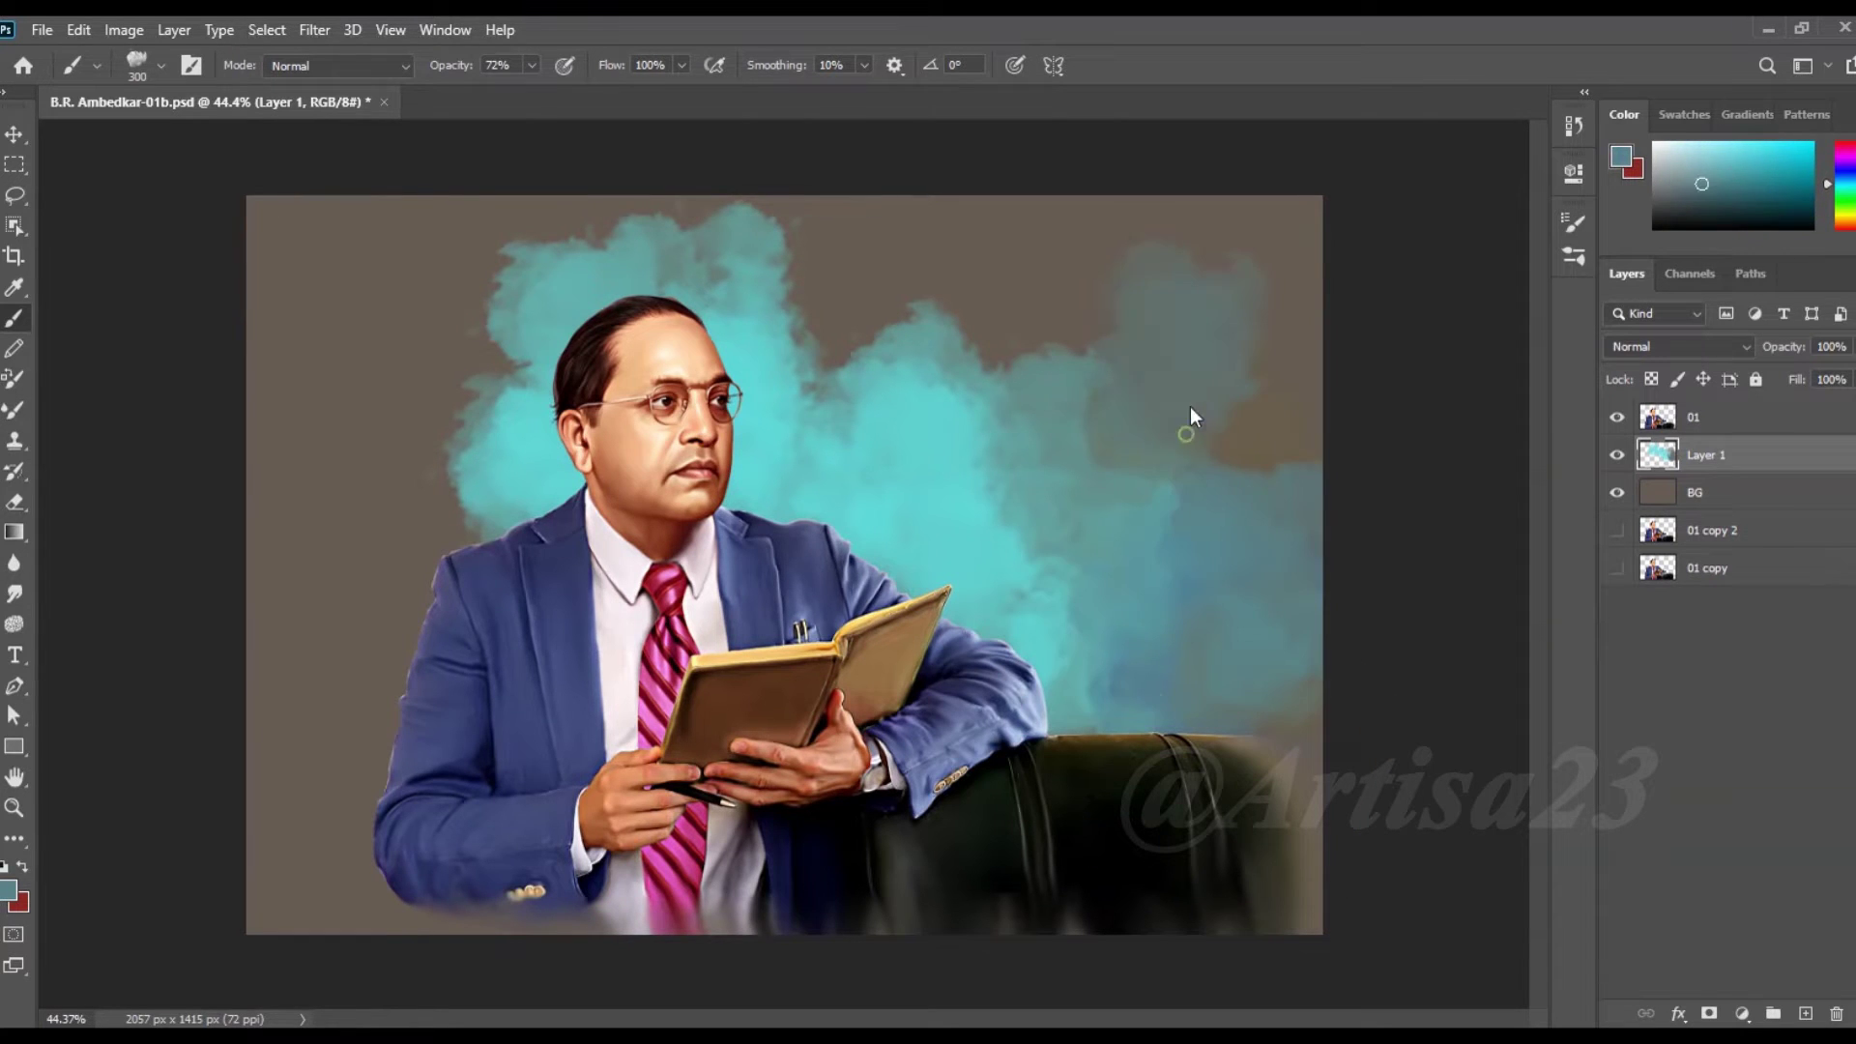
{"action": "mouse_move", "coordinate": [1155, 310]}
{"action": "left_mouse_down"}
{"action": "mouse_move", "coordinate": [1063, 349]}
{"action": "mouse_move", "coordinate": [870, 290]}
{"action": "mouse_move", "coordinate": [743, 216]}
{"action": "mouse_move", "coordinate": [310, 310]}
{"action": "mouse_move", "coordinate": [483, 406]}
{"action": "mouse_move", "coordinate": [328, 600]}
{"action": "left_mouse_up"}
{"action": "left_click", "coordinate": [851, 266], "text": "alt"}
{"action": "left_click", "coordinate": [504, 383], "text": "alt"}
{"action": "left_click", "coordinate": [290, 483], "text": "alt"}
{"action": "mouse_move", "coordinate": [406, 503]}
{"action": "left_mouse_down"}
{"action": "mouse_move", "coordinate": [261, 821]}
{"action": "mouse_move", "coordinate": [406, 919]}
{"action": "left_mouse_up"}
{"action": "scroll", "coordinate": [1005, 652], "scroll_direction": "down", "scroll_amount": 2, "text": "alt"}
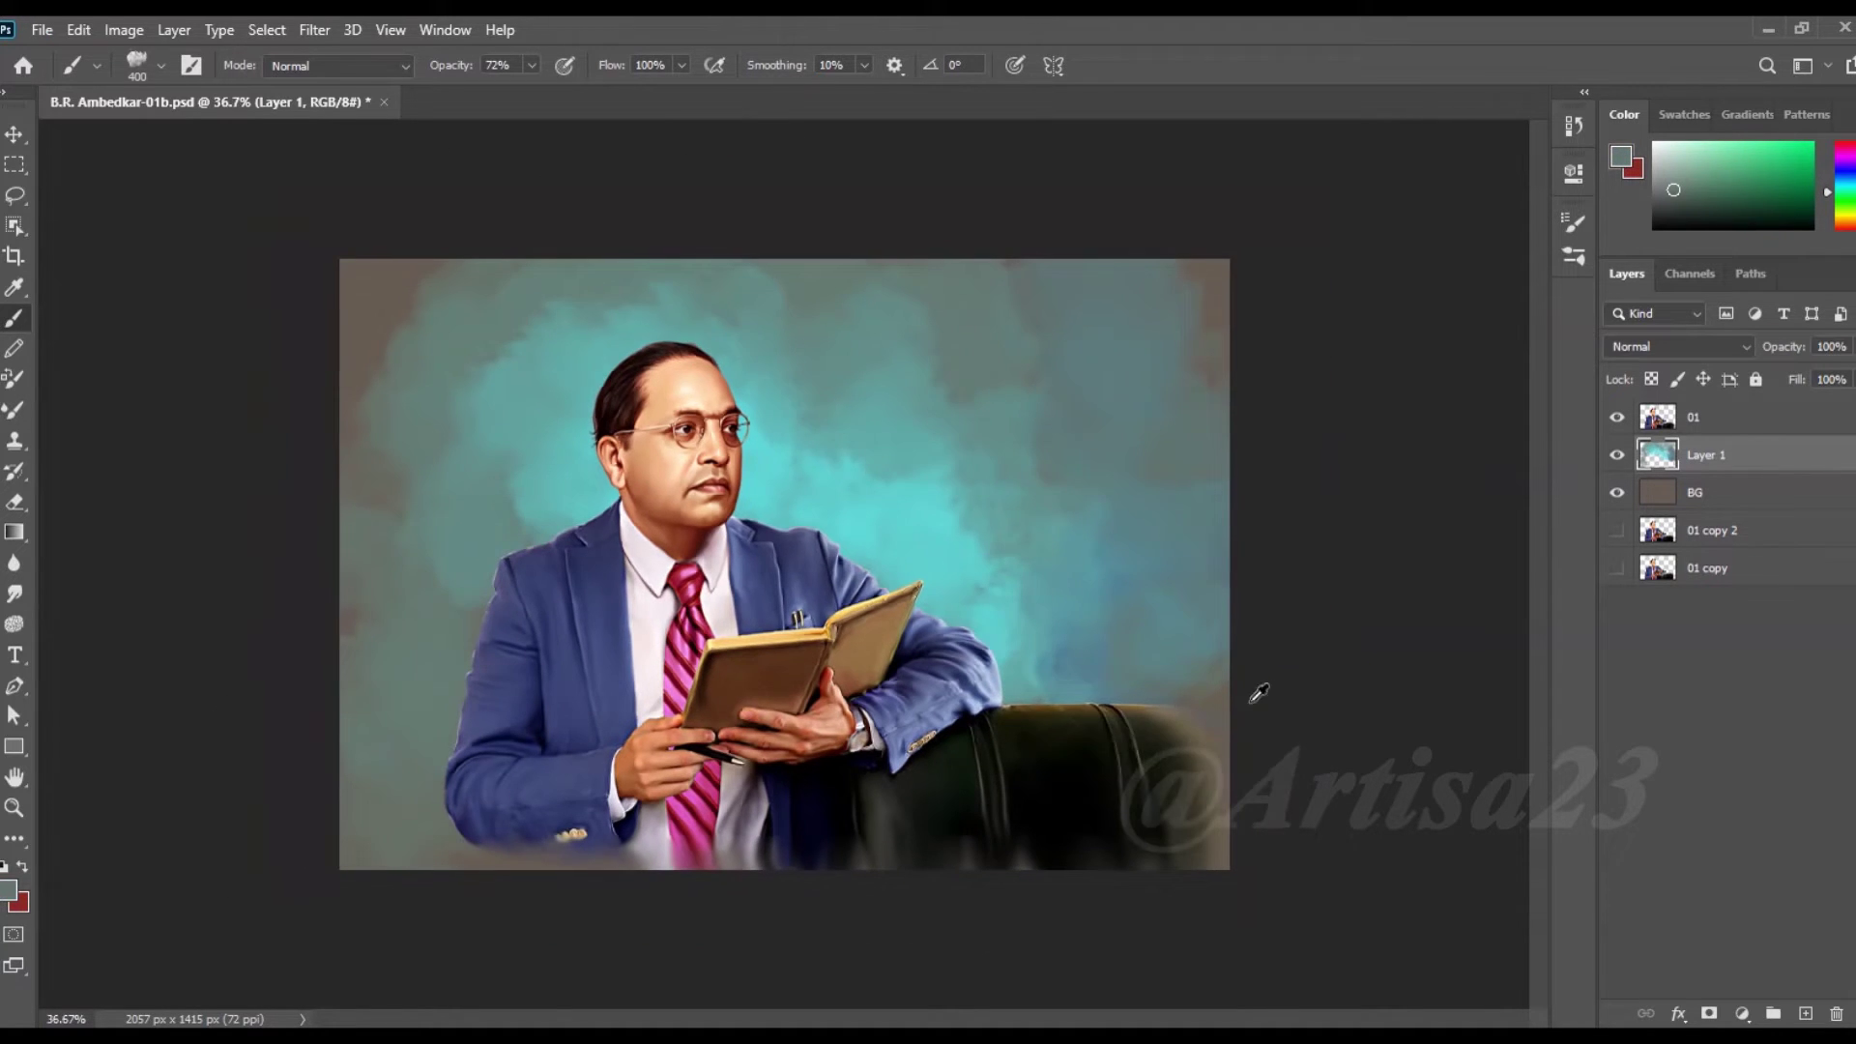
- Paint dark gold-brown 664b18 clouds over the lower-left background
{"action": "left_click", "coordinate": [7, 889]}
{"action": "left_click_drag", "start_coordinate": [949, 423], "coordinate": [949, 496]}
{"action": "left_click", "coordinate": [851, 410]}
{"action": "left_click", "coordinate": [1153, 222]}
{"action": "key", "text": "b"}
{"action": "mouse_move", "coordinate": [385, 696]}
{"action": "left_mouse_down"}
{"action": "mouse_move", "coordinate": [385, 767]}
{"action": "mouse_move", "coordinate": [464, 841]}
{"action": "mouse_move", "coordinate": [385, 716]}
{"action": "mouse_move", "coordinate": [426, 633]}
{"action": "left_mouse_up"}
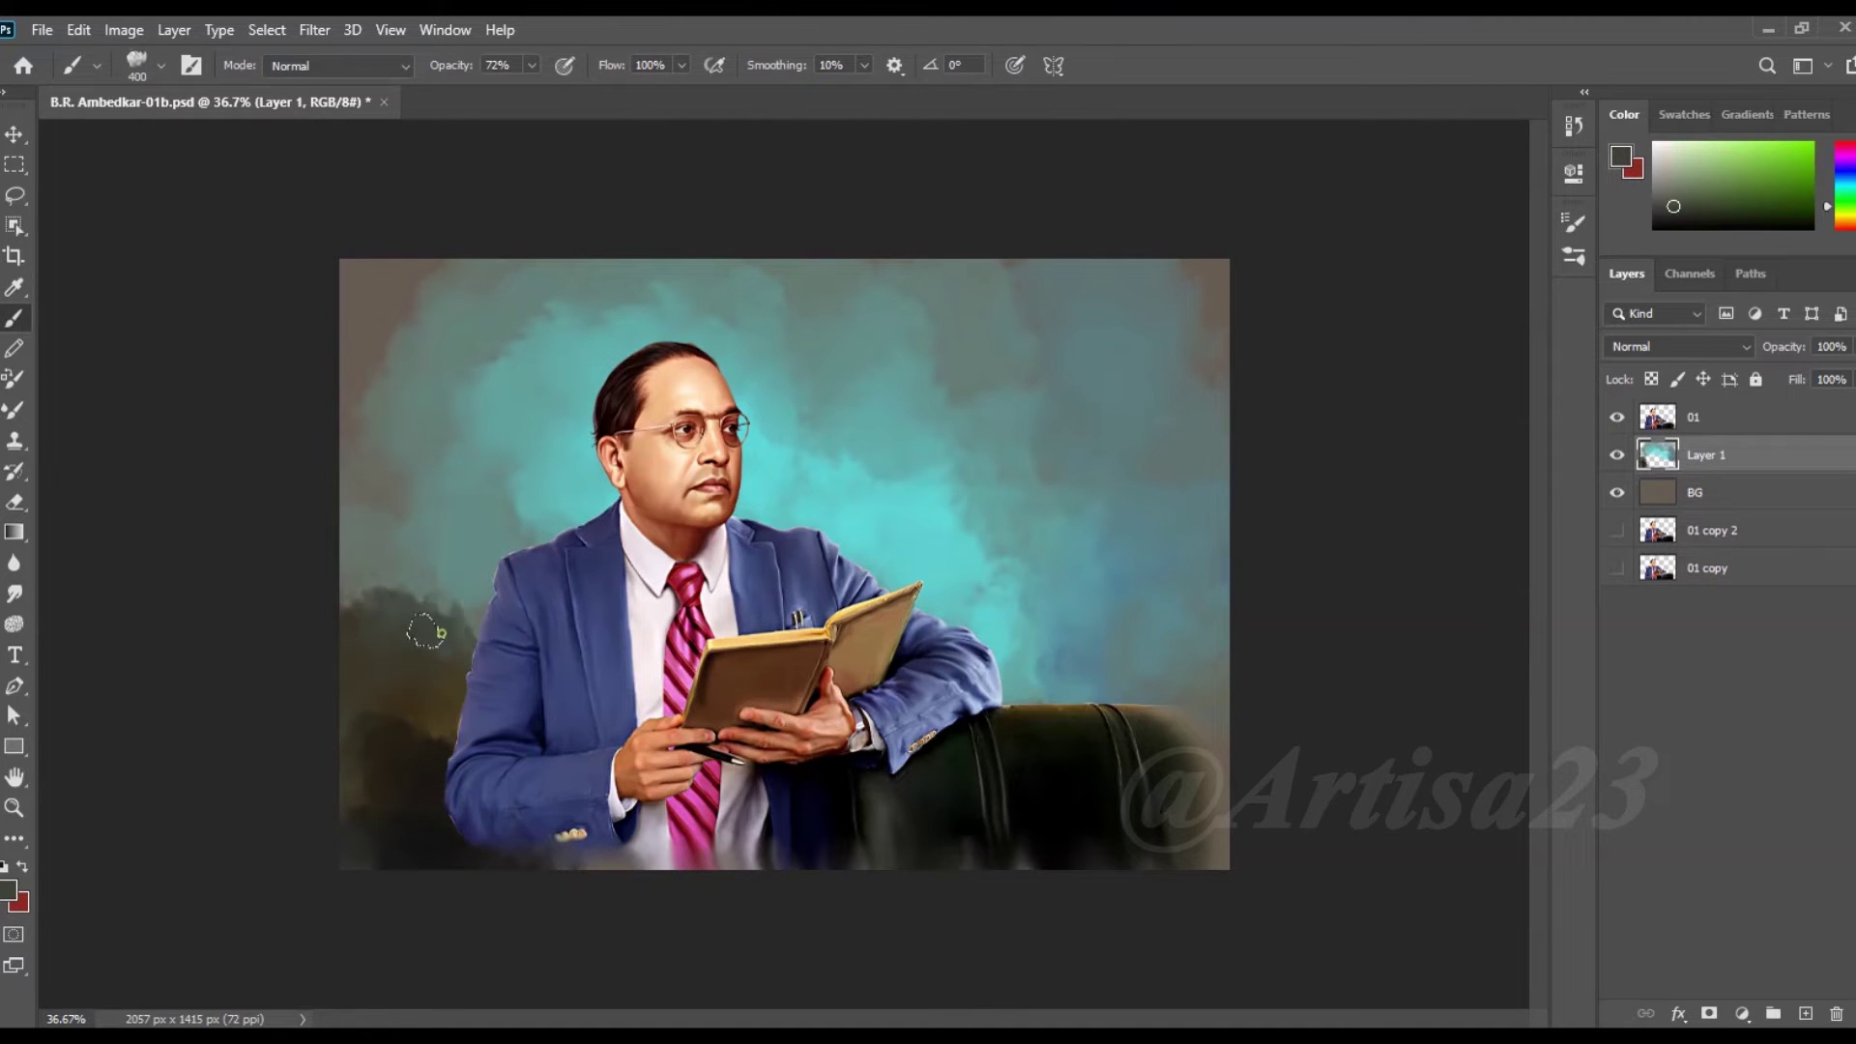
- Darken the upper-left and upper-right background with blue and repaint teal above the head
{"action": "left_click", "coordinate": [435, 481], "text": "alt"}
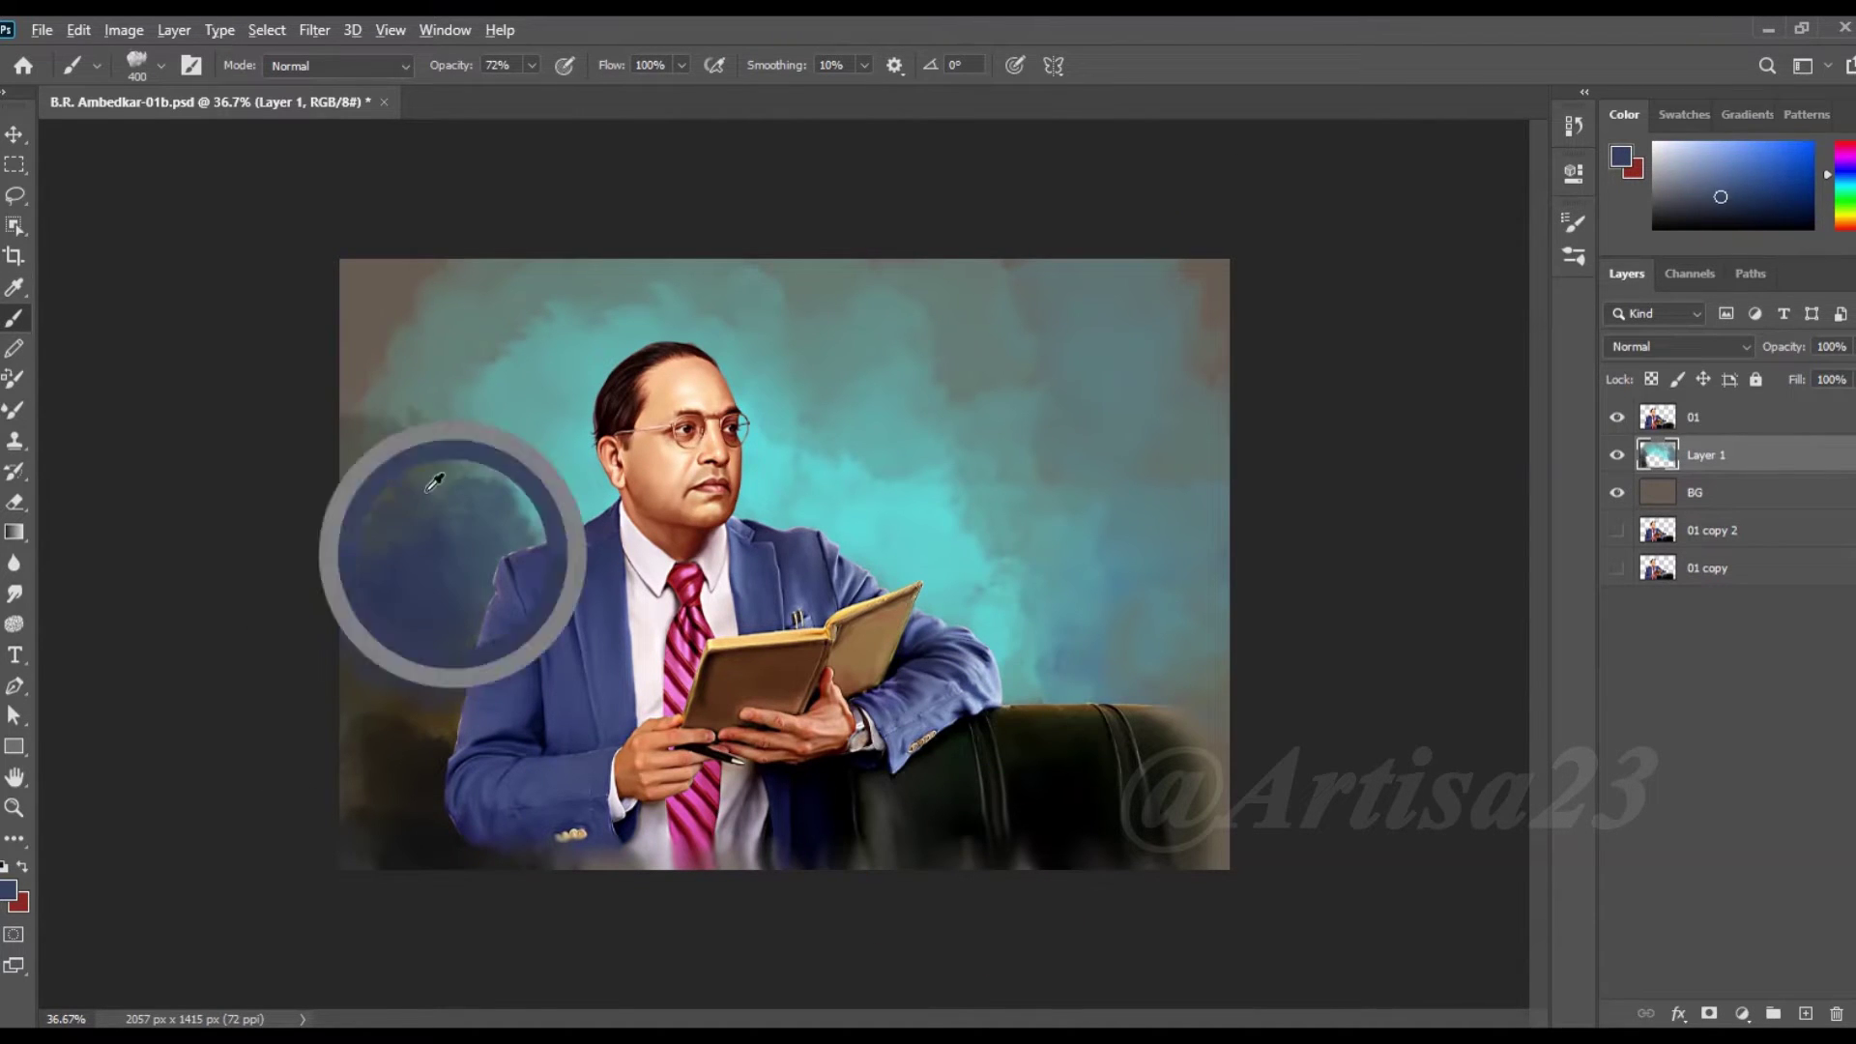
{"action": "mouse_move", "coordinate": [323, 323]}
{"action": "left_mouse_down"}
{"action": "mouse_move", "coordinate": [503, 425]}
{"action": "mouse_move", "coordinate": [489, 464]}
{"action": "left_mouse_up"}
{"action": "left_click", "coordinate": [837, 480], "text": "alt"}
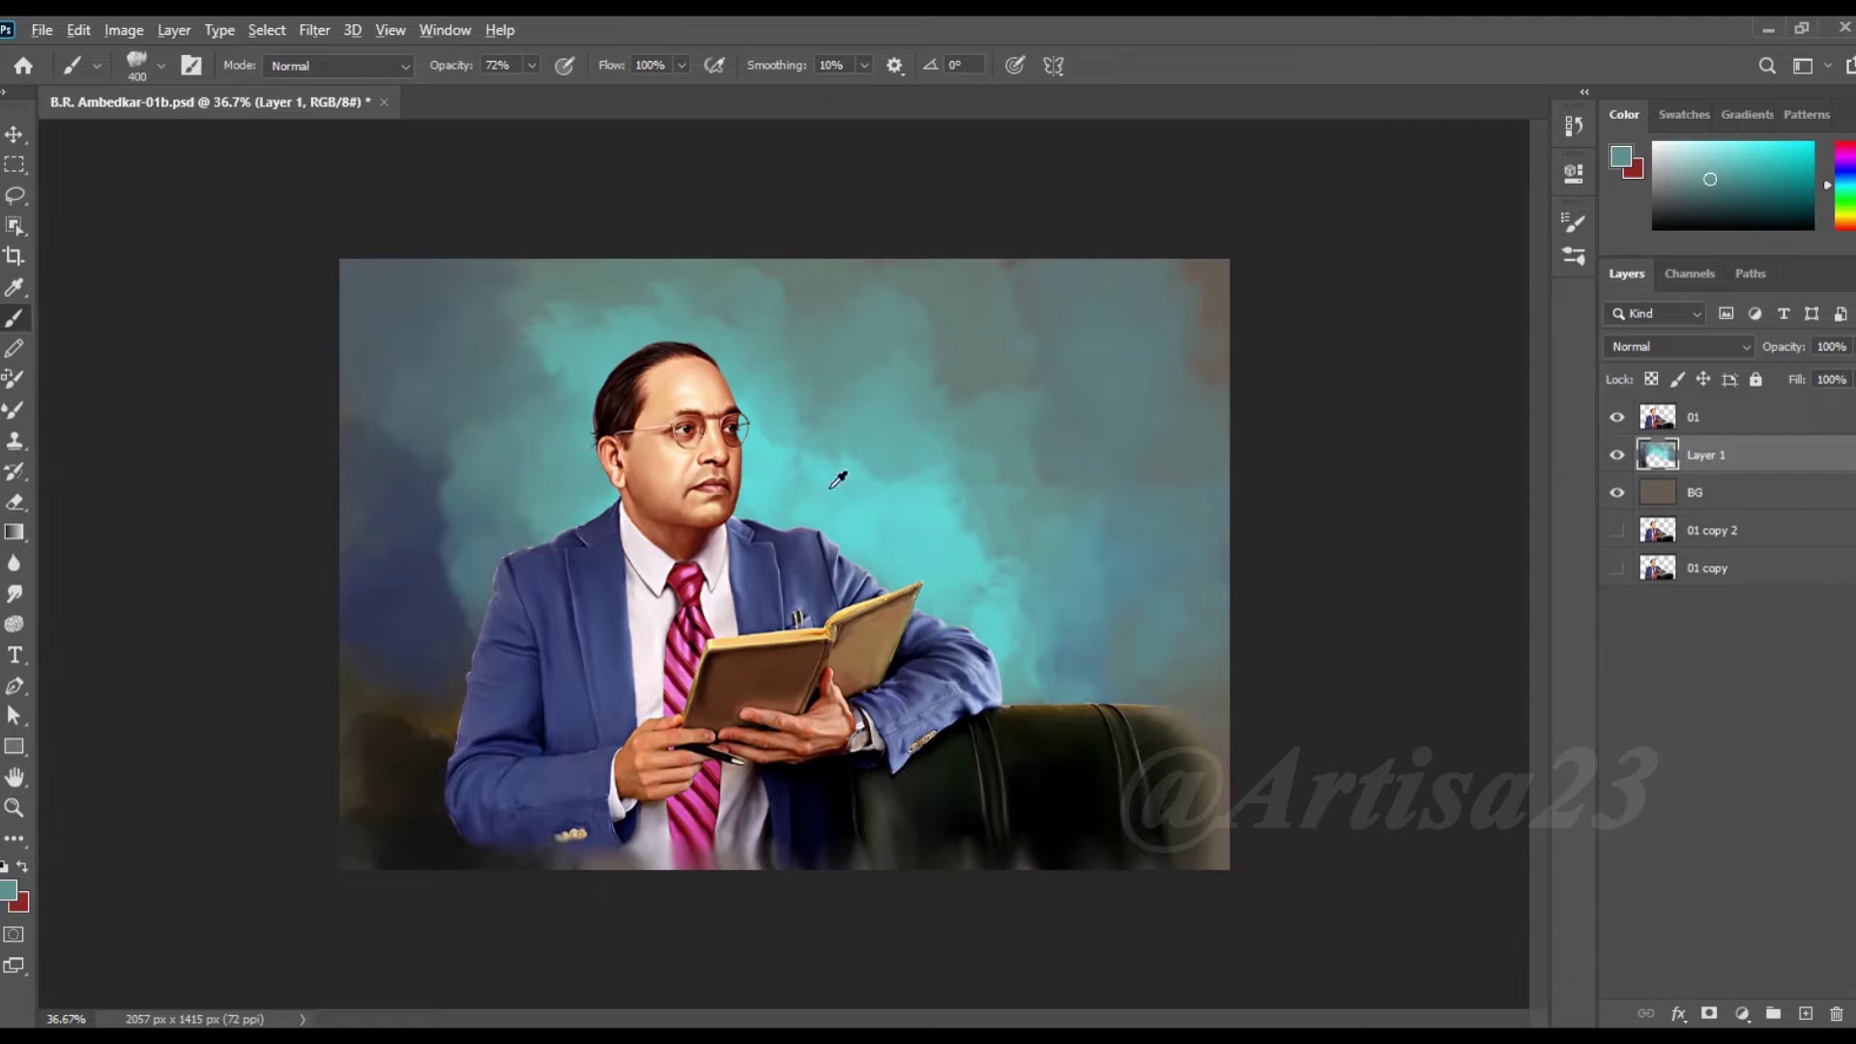
{"action": "mouse_move", "coordinate": [734, 319]}
{"action": "left_mouse_down"}
{"action": "mouse_move", "coordinate": [497, 339]}
{"action": "mouse_move", "coordinate": [638, 240]}
{"action": "mouse_move", "coordinate": [974, 364]}
{"action": "left_mouse_up"}
{"action": "left_click", "coordinate": [1238, 331], "text": "alt"}
{"action": "mouse_move", "coordinate": [1209, 281]}
{"action": "left_mouse_down"}
{"action": "mouse_move", "coordinate": [1185, 638]}
{"action": "mouse_move", "coordinate": [1160, 599]}
{"action": "left_mouse_up"}
- Darken the background beside the sofa with sampled grey tones
{"action": "left_click", "coordinate": [1199, 677], "text": "alt"}
{"action": "left_click", "coordinate": [1214, 594], "text": "alt"}
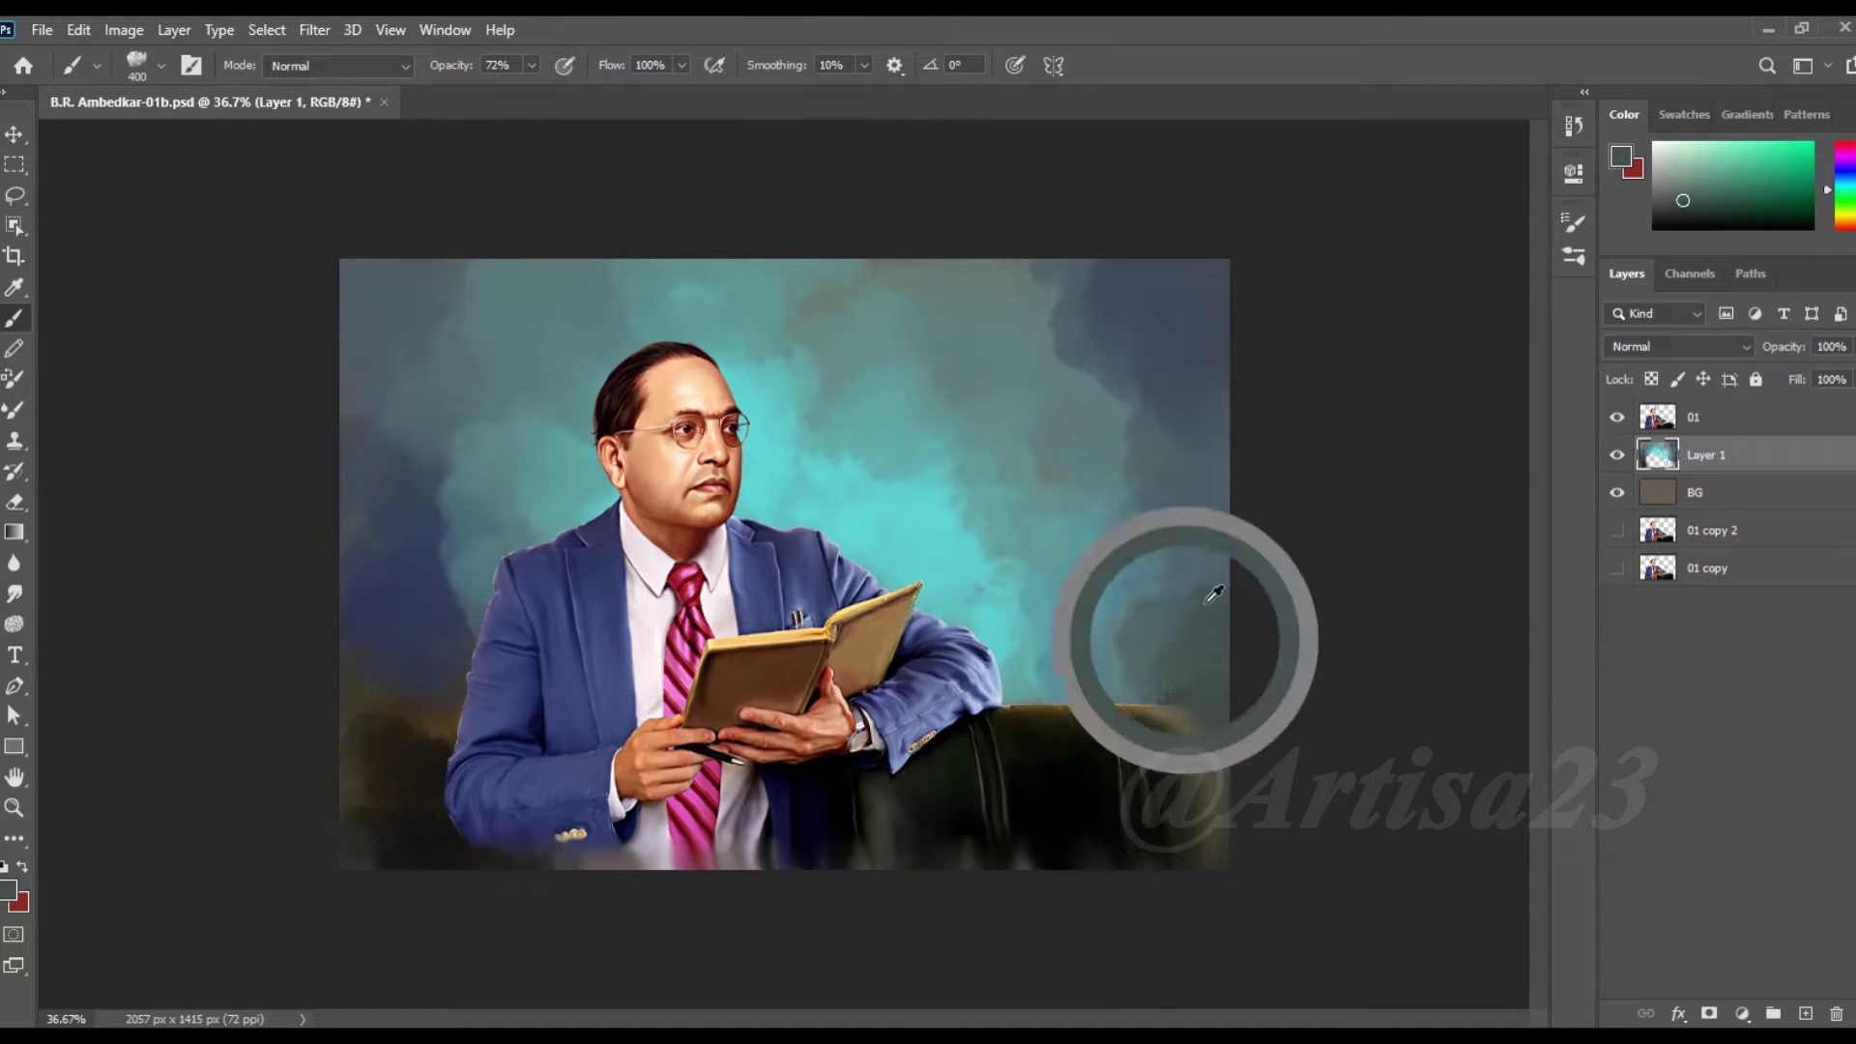
{"action": "left_click_drag", "start_coordinate": [1216, 725], "coordinate": [1187, 851]}
{"action": "left_click_drag", "start_coordinate": [1199, 619], "coordinate": [1220, 710]}
{"action": "left_click", "coordinate": [1176, 624], "text": "alt"}
{"action": "left_click_drag", "start_coordinate": [1161, 618], "coordinate": [1199, 542]}
{"action": "left_click", "coordinate": [1199, 535], "text": "alt"}
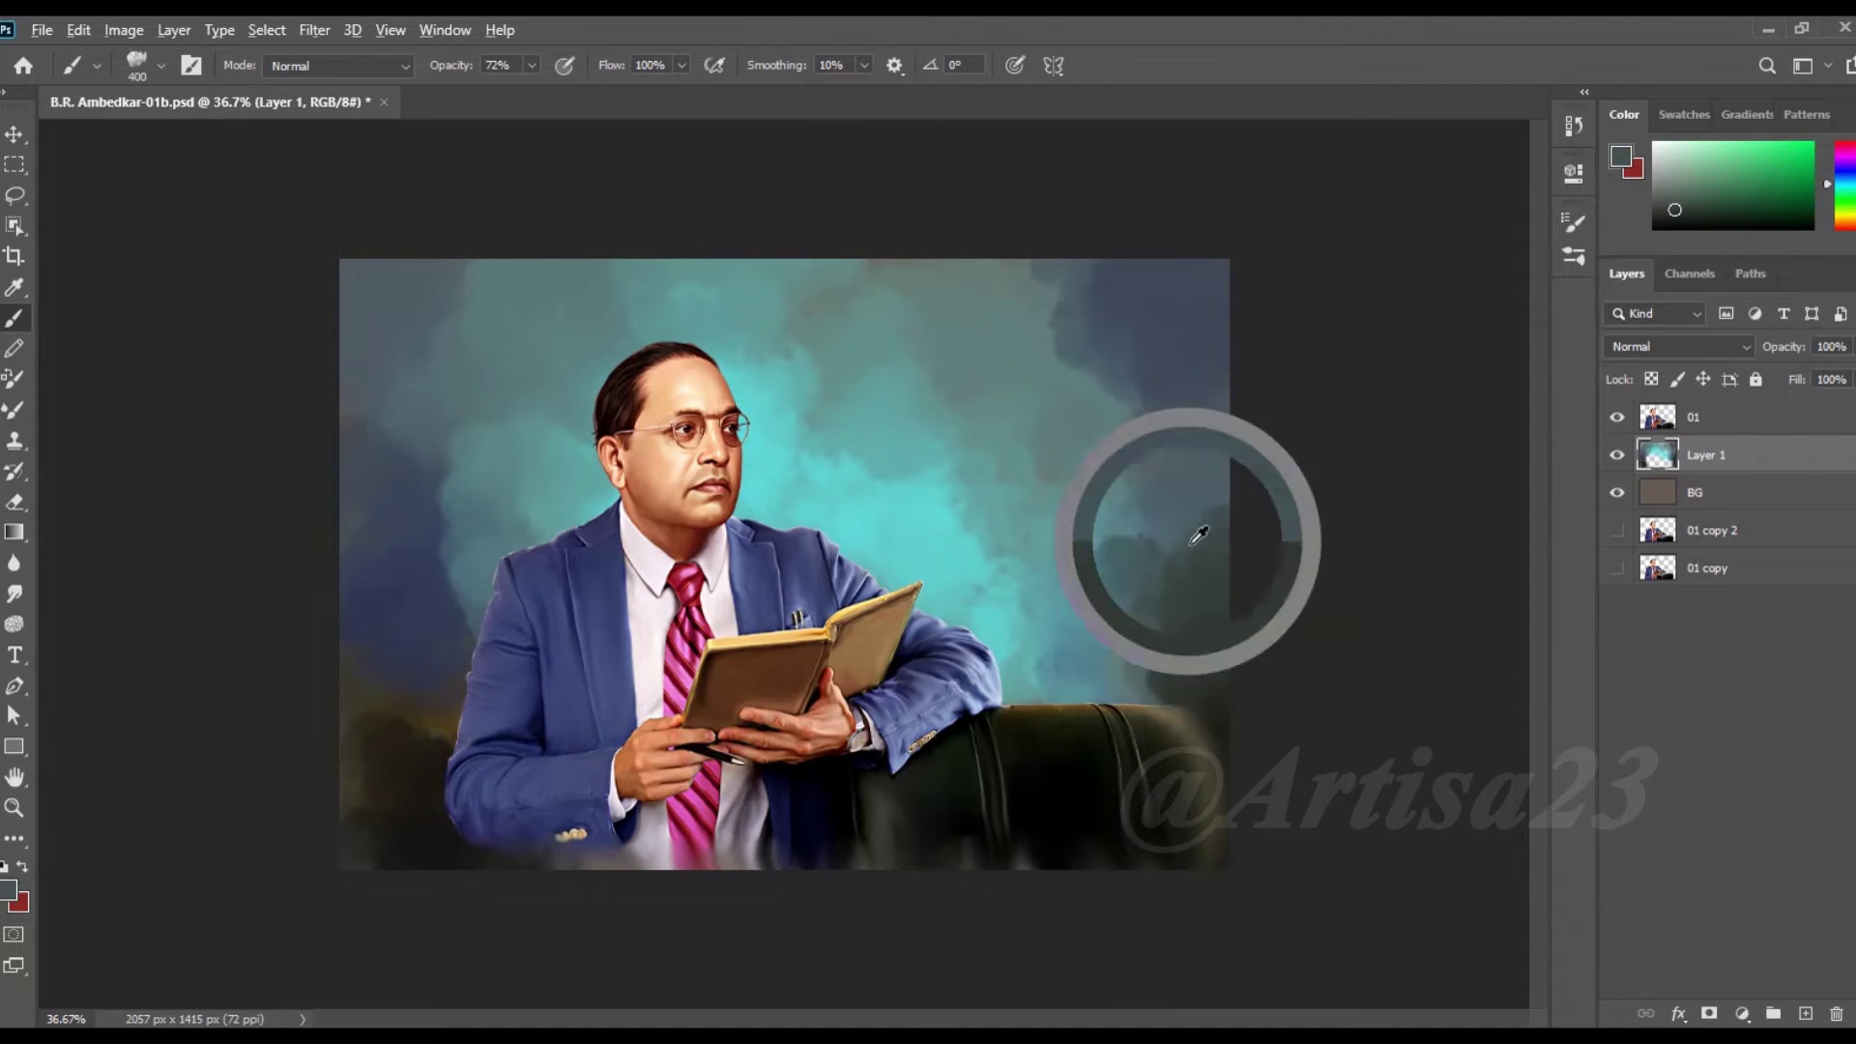
- Repaint the upper-left sky and left background in darker blue
{"action": "left_click", "coordinate": [1054, 290], "text": "alt"}
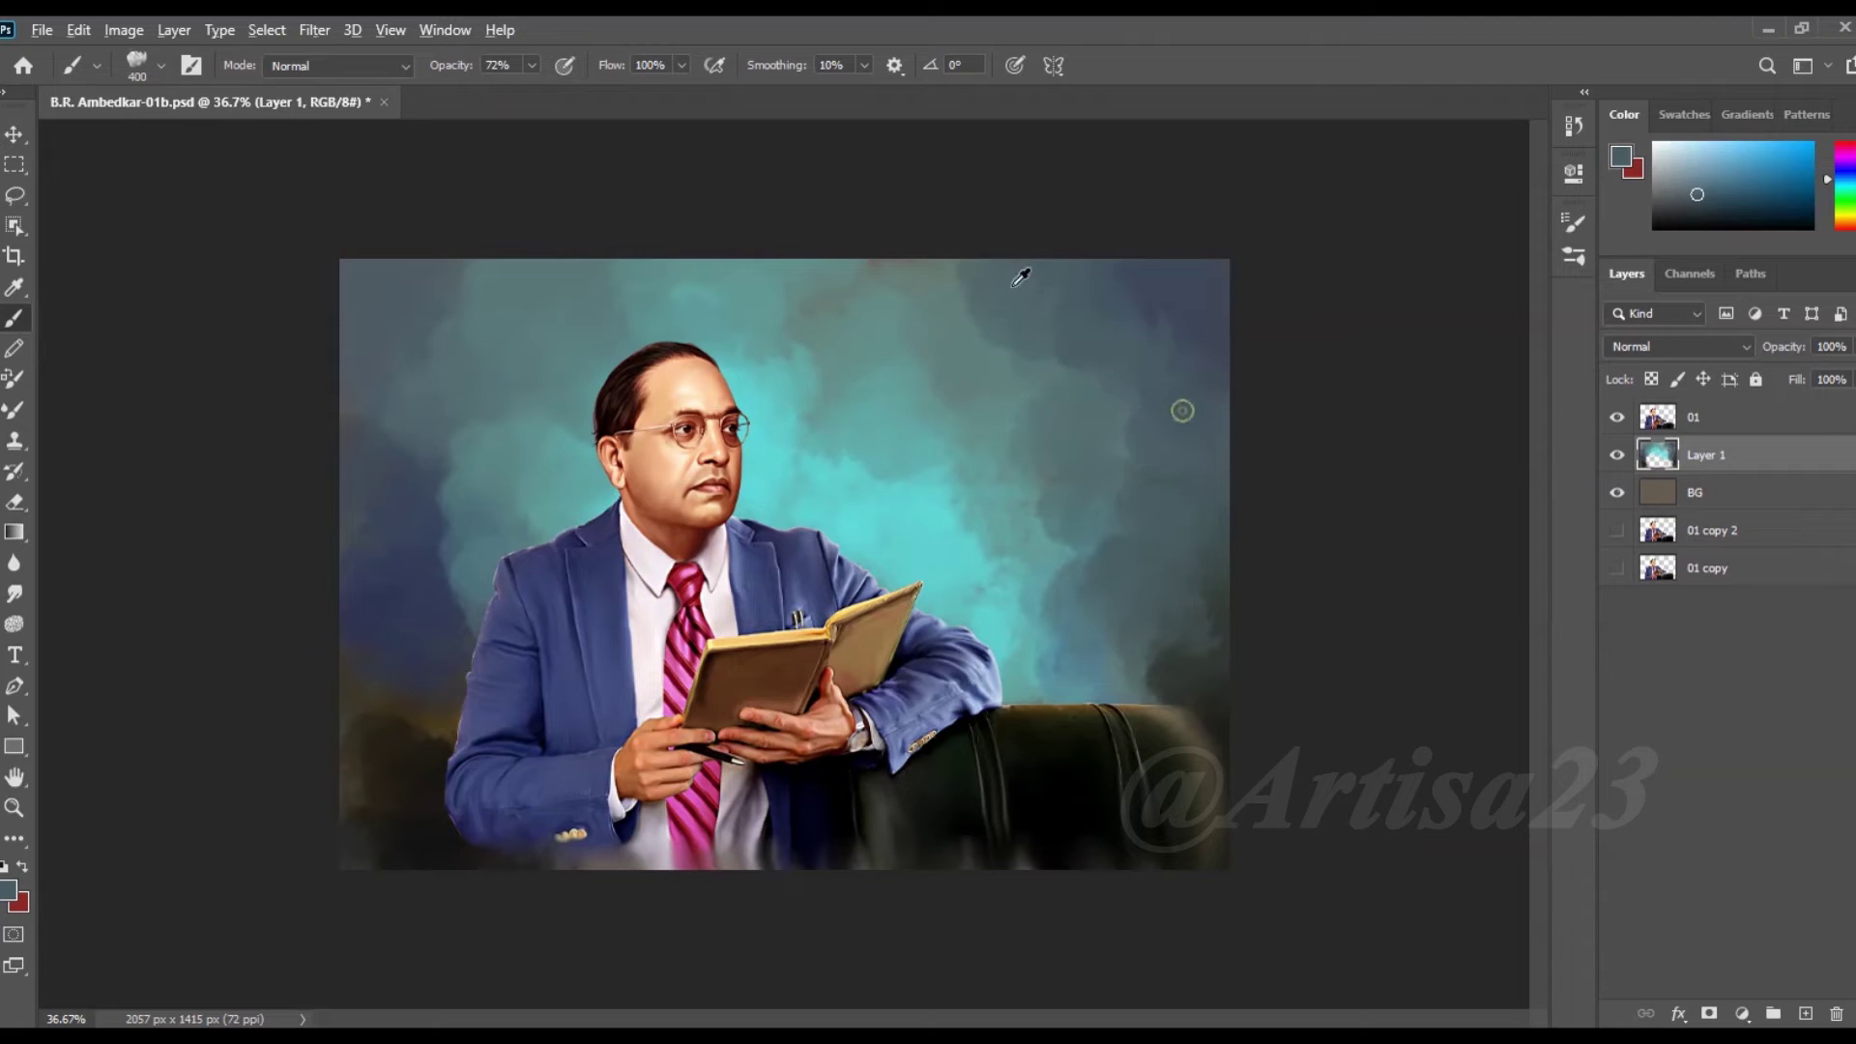
{"action": "left_click", "coordinate": [1189, 286], "text": "alt"}
{"action": "left_click_drag", "start_coordinate": [406, 367], "coordinate": [387, 580]}
{"action": "left_click", "coordinate": [499, 268], "text": "alt"}
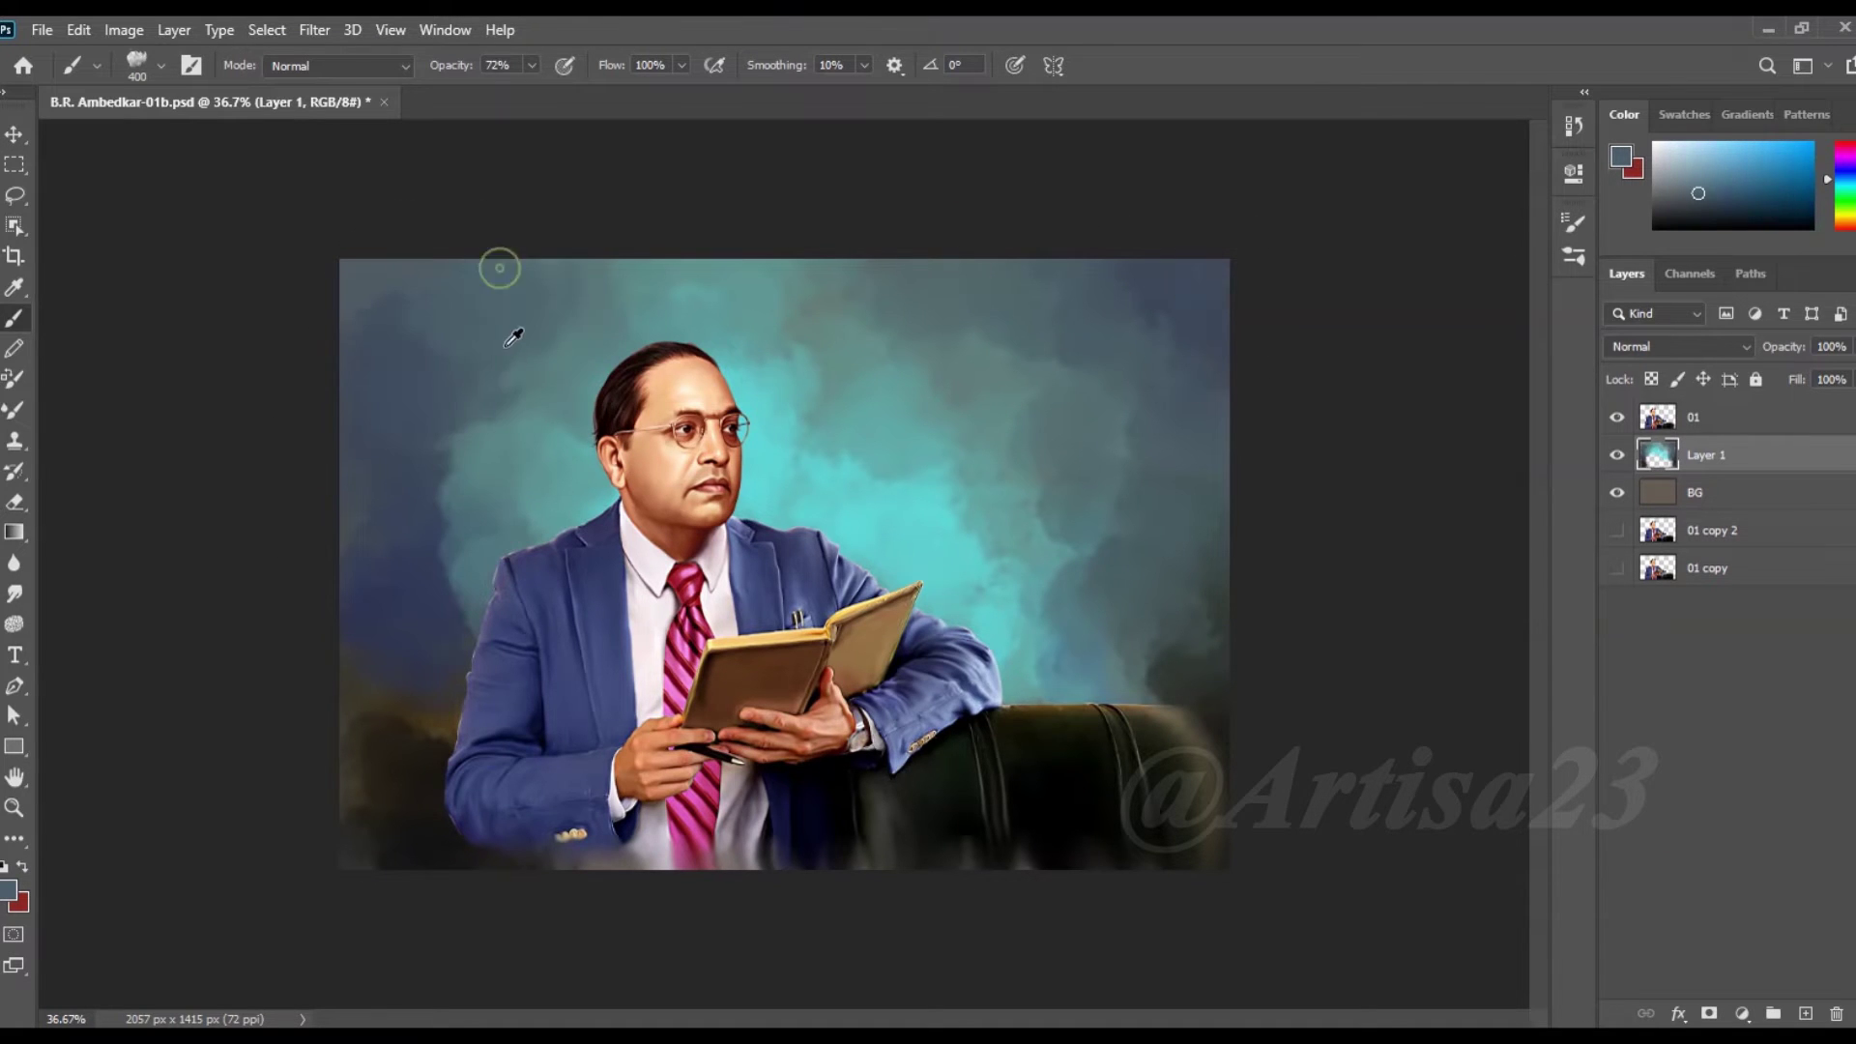
{"action": "left_click_drag", "start_coordinate": [512, 365], "coordinate": [416, 502]}
{"action": "left_click", "coordinate": [424, 590], "text": "alt"}
{"action": "left_click", "coordinate": [392, 726], "text": "alt"}
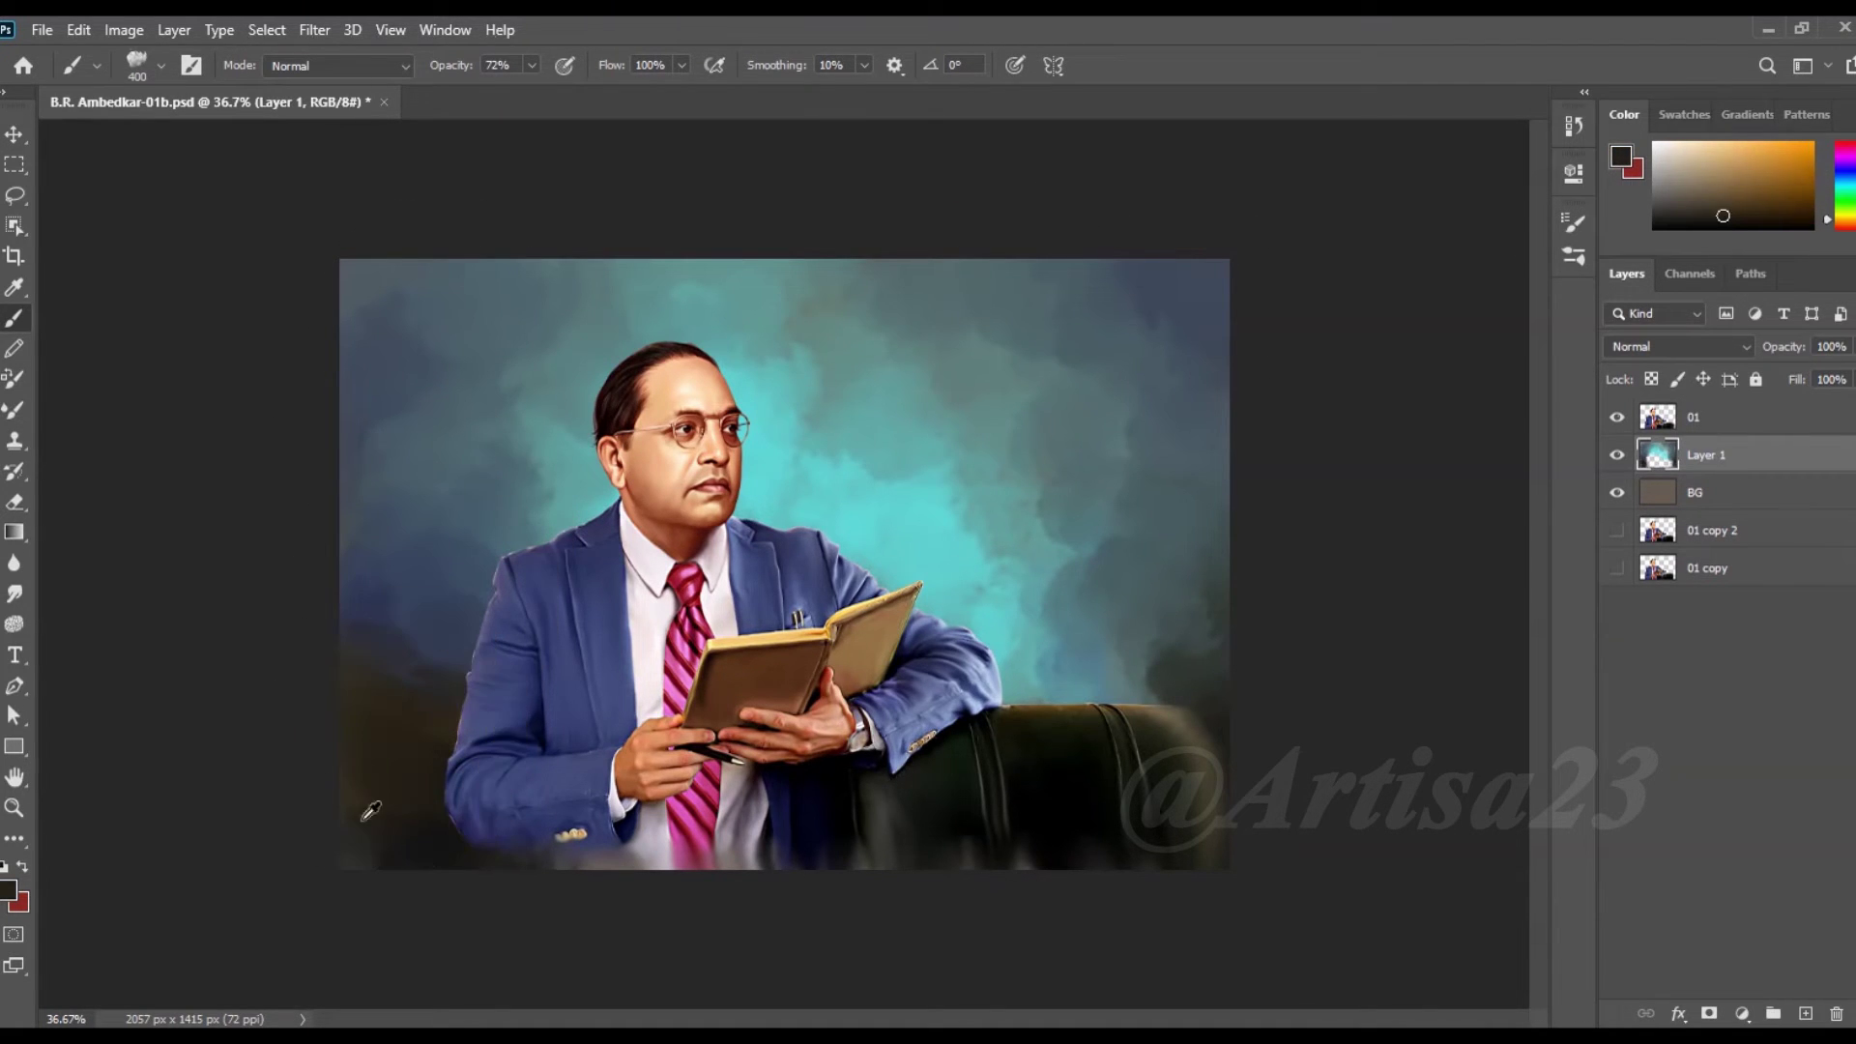
- Sample a range of blue-grey and teal-grey tones across the sky
{"action": "left_click", "coordinate": [528, 369], "text": "alt"}
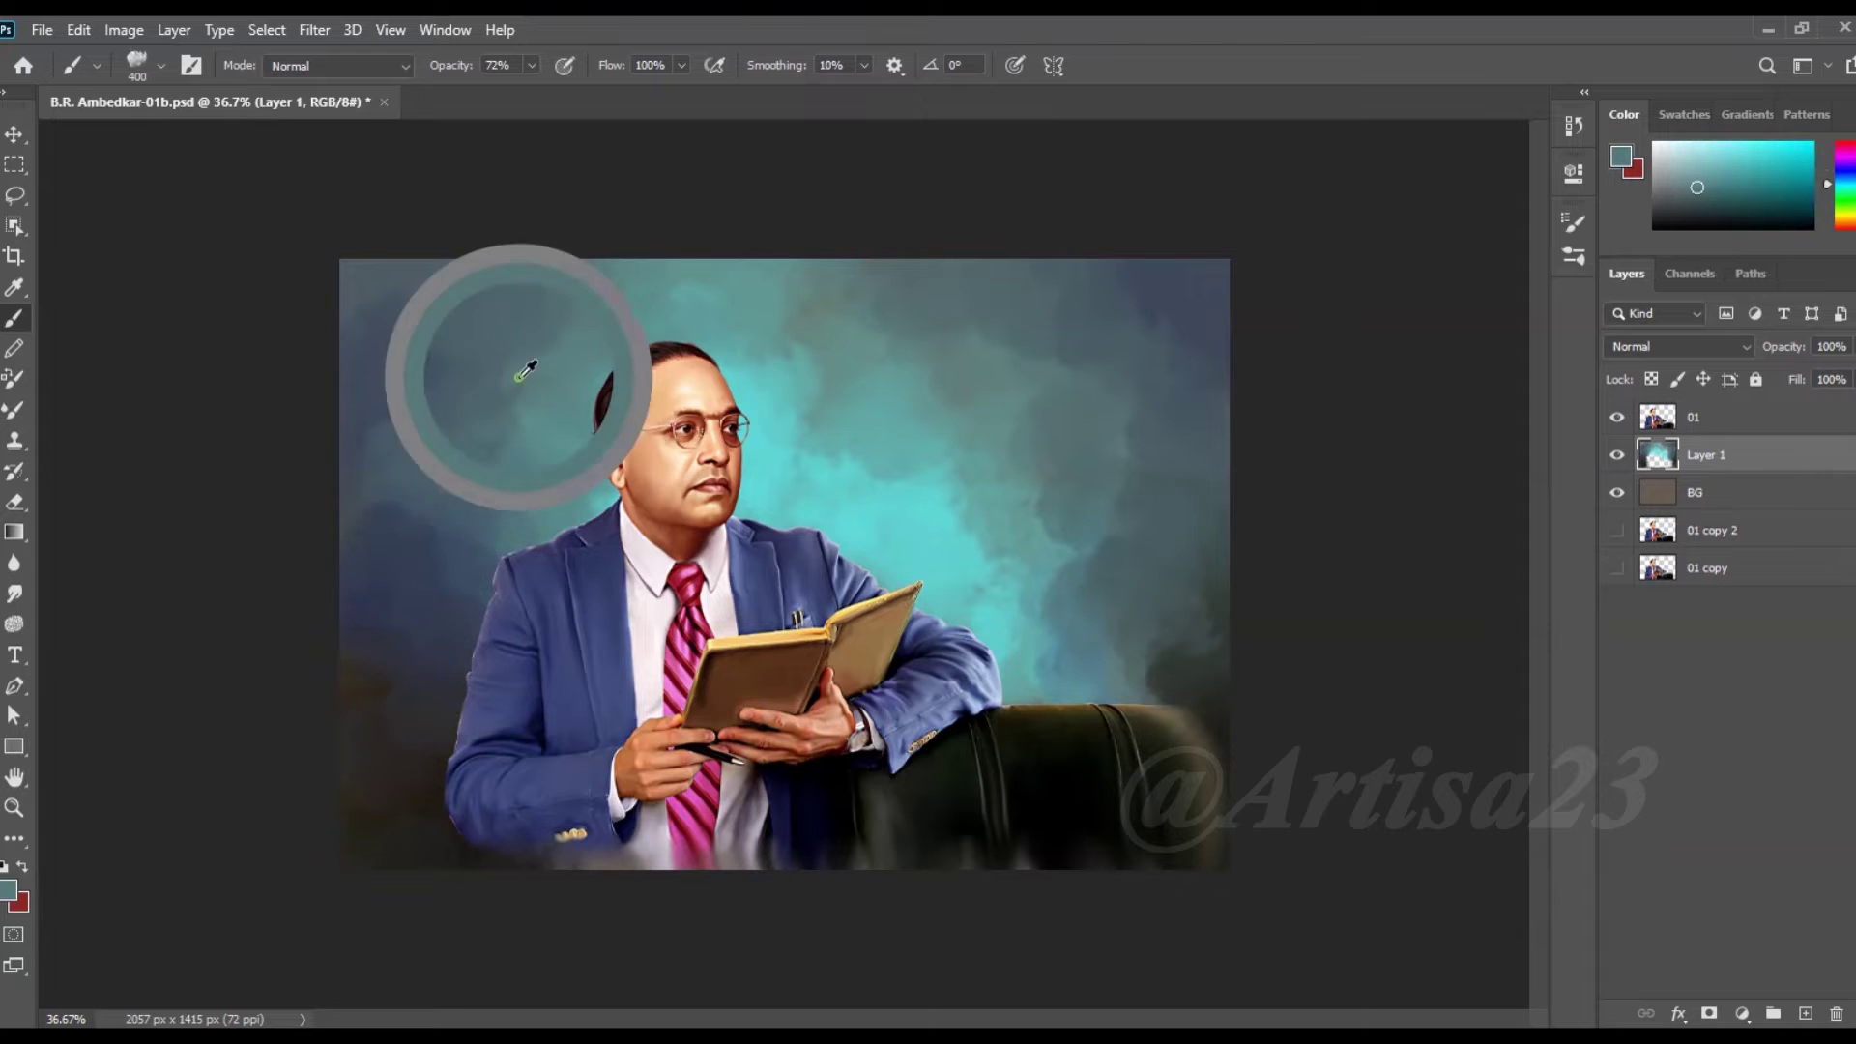
{"action": "left_click", "coordinate": [432, 381], "text": "alt"}
{"action": "left_click", "coordinate": [362, 492], "text": "alt"}
{"action": "left_click", "coordinate": [387, 310], "text": "alt"}
{"action": "left_click", "coordinate": [1141, 454], "text": "alt"}
{"action": "left_click", "coordinate": [1098, 406], "text": "alt"}
{"action": "left_click", "coordinate": [1044, 415], "text": "alt"}
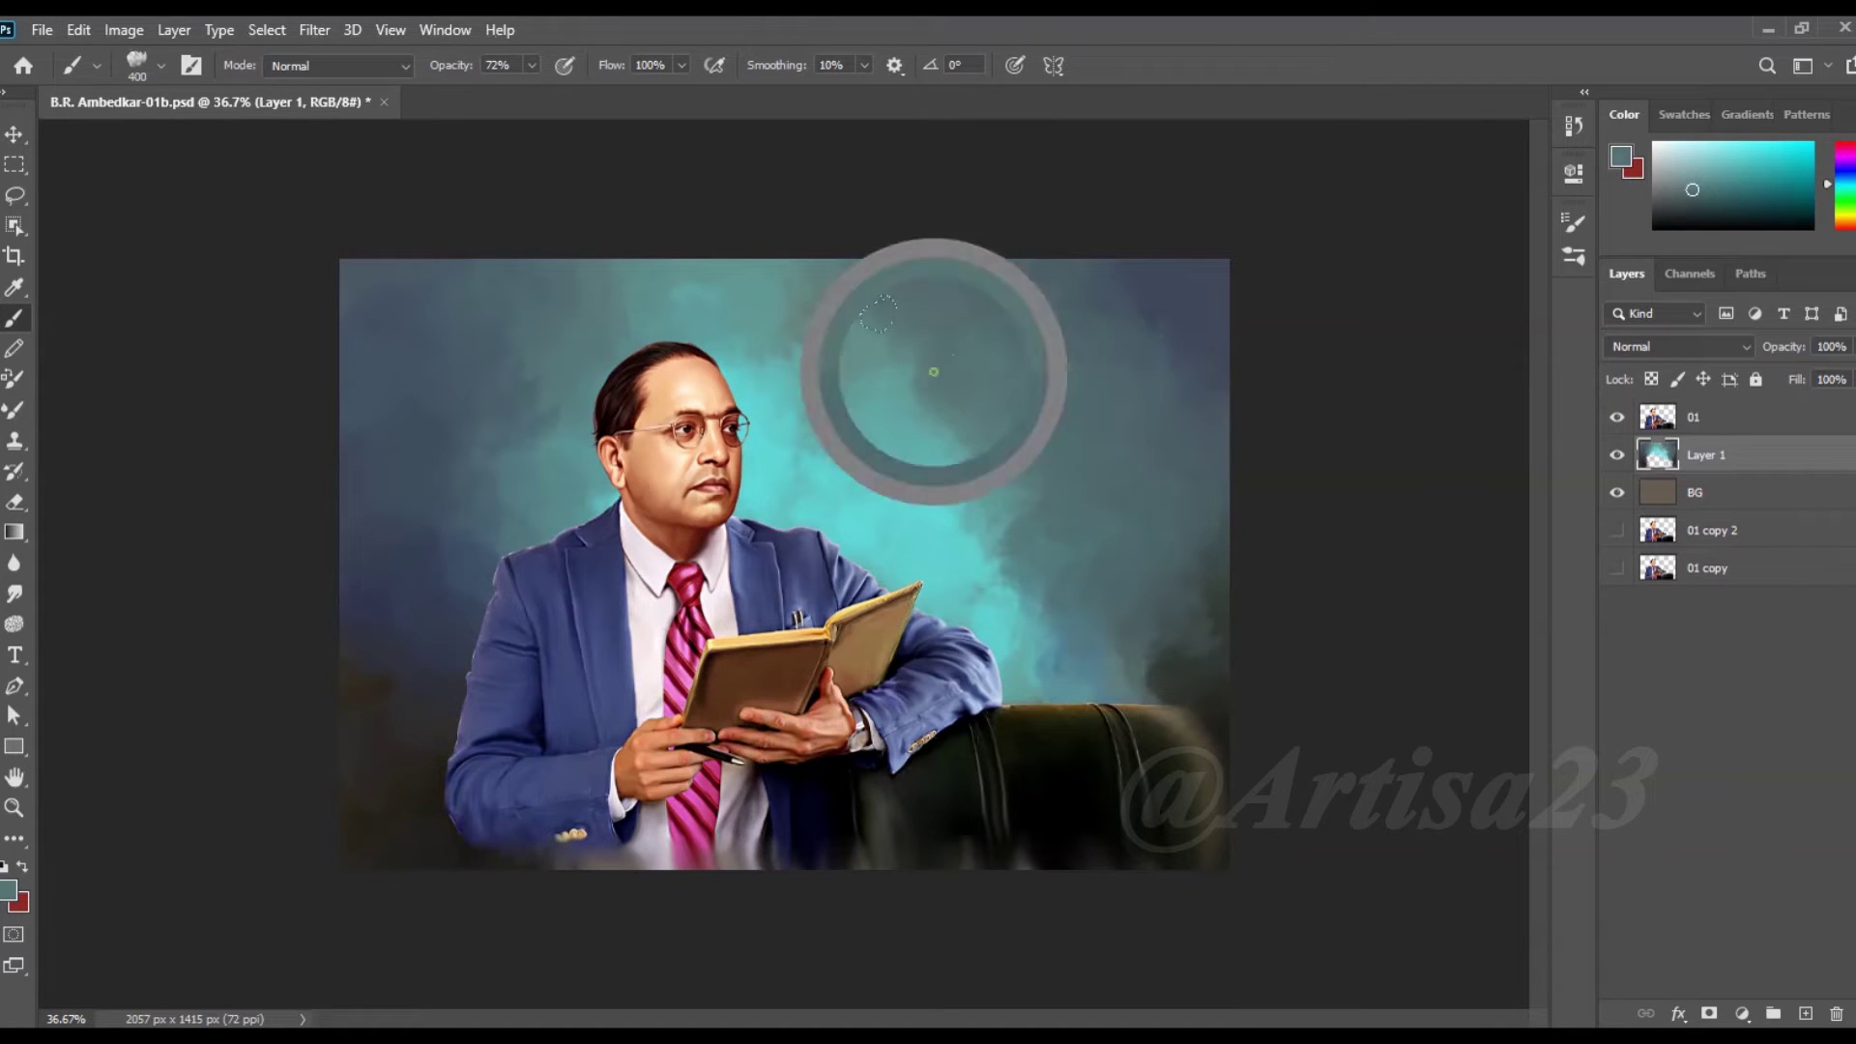
{"action": "left_click", "coordinate": [983, 414], "text": "alt"}
{"action": "left_click", "coordinate": [851, 291], "text": "alt"}
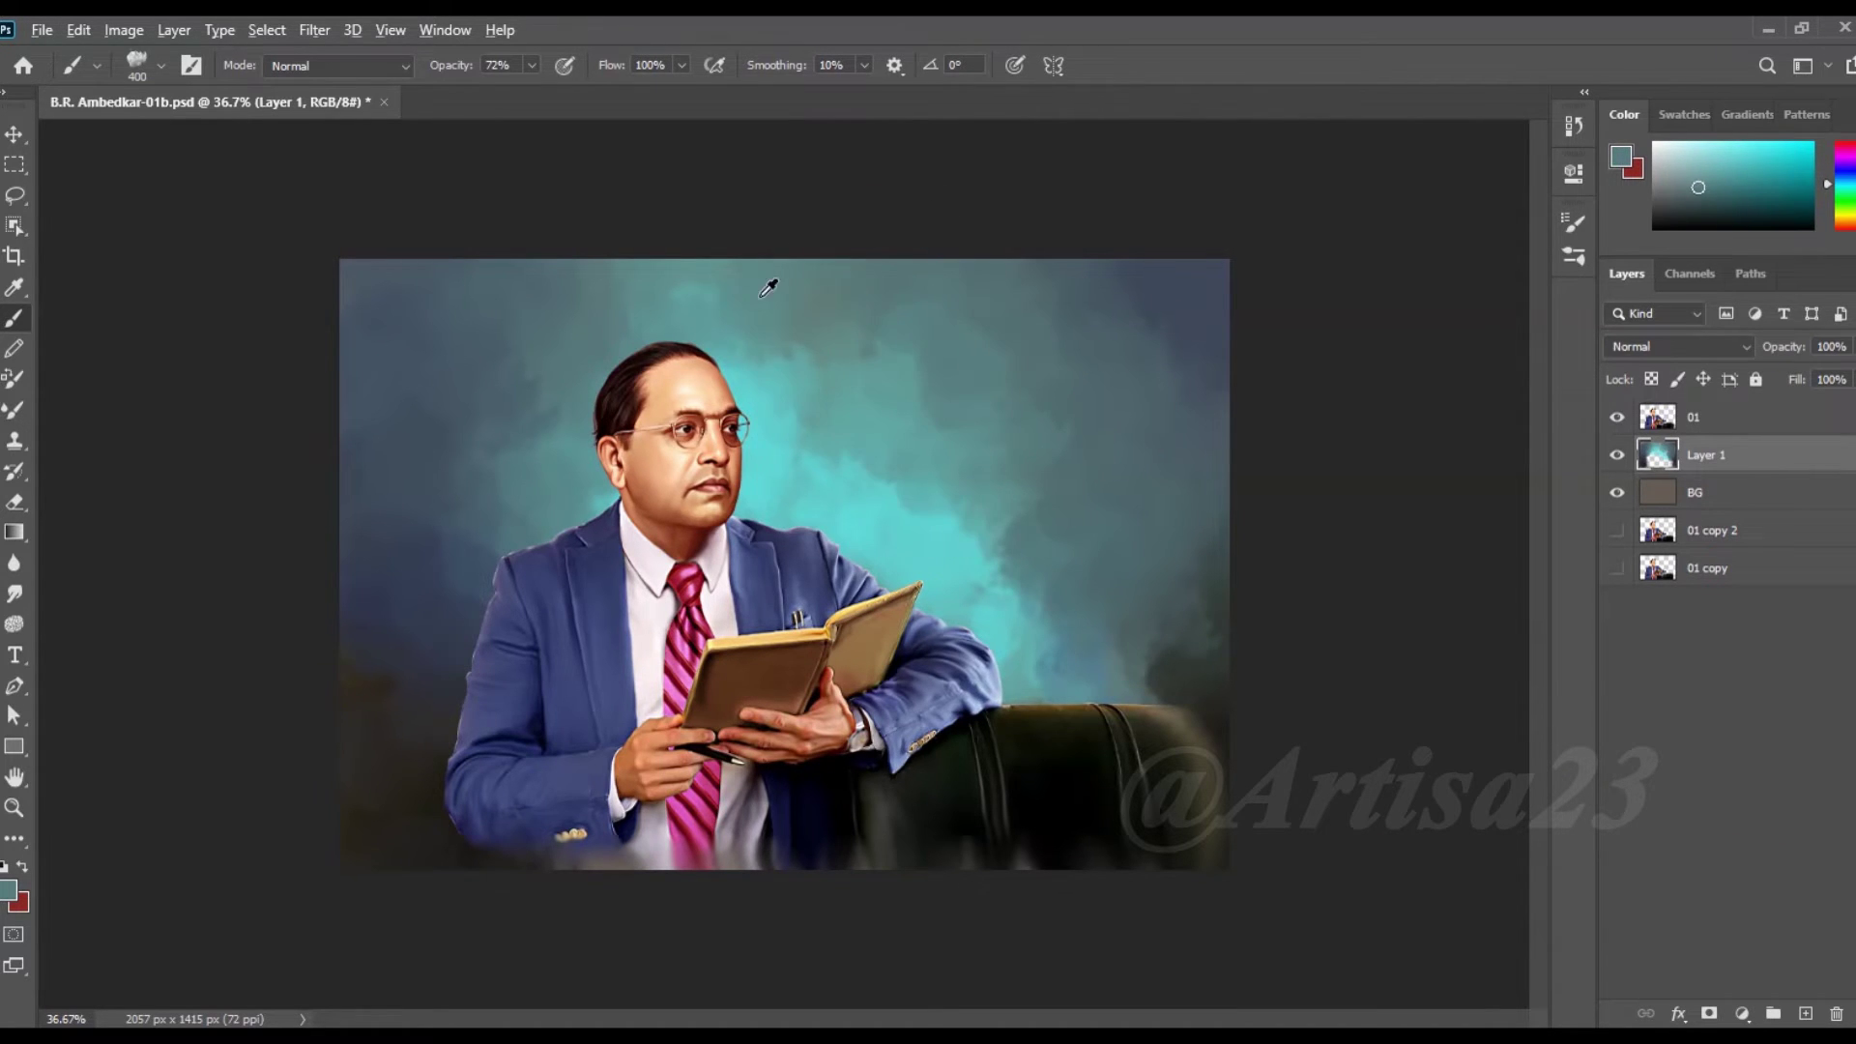
{"action": "left_click", "coordinate": [781, 323], "text": "alt"}
- Tone down the bright cyan right of the book and brush brighter cyan beside the face
{"action": "left_click", "coordinate": [1012, 507], "text": "alt"}
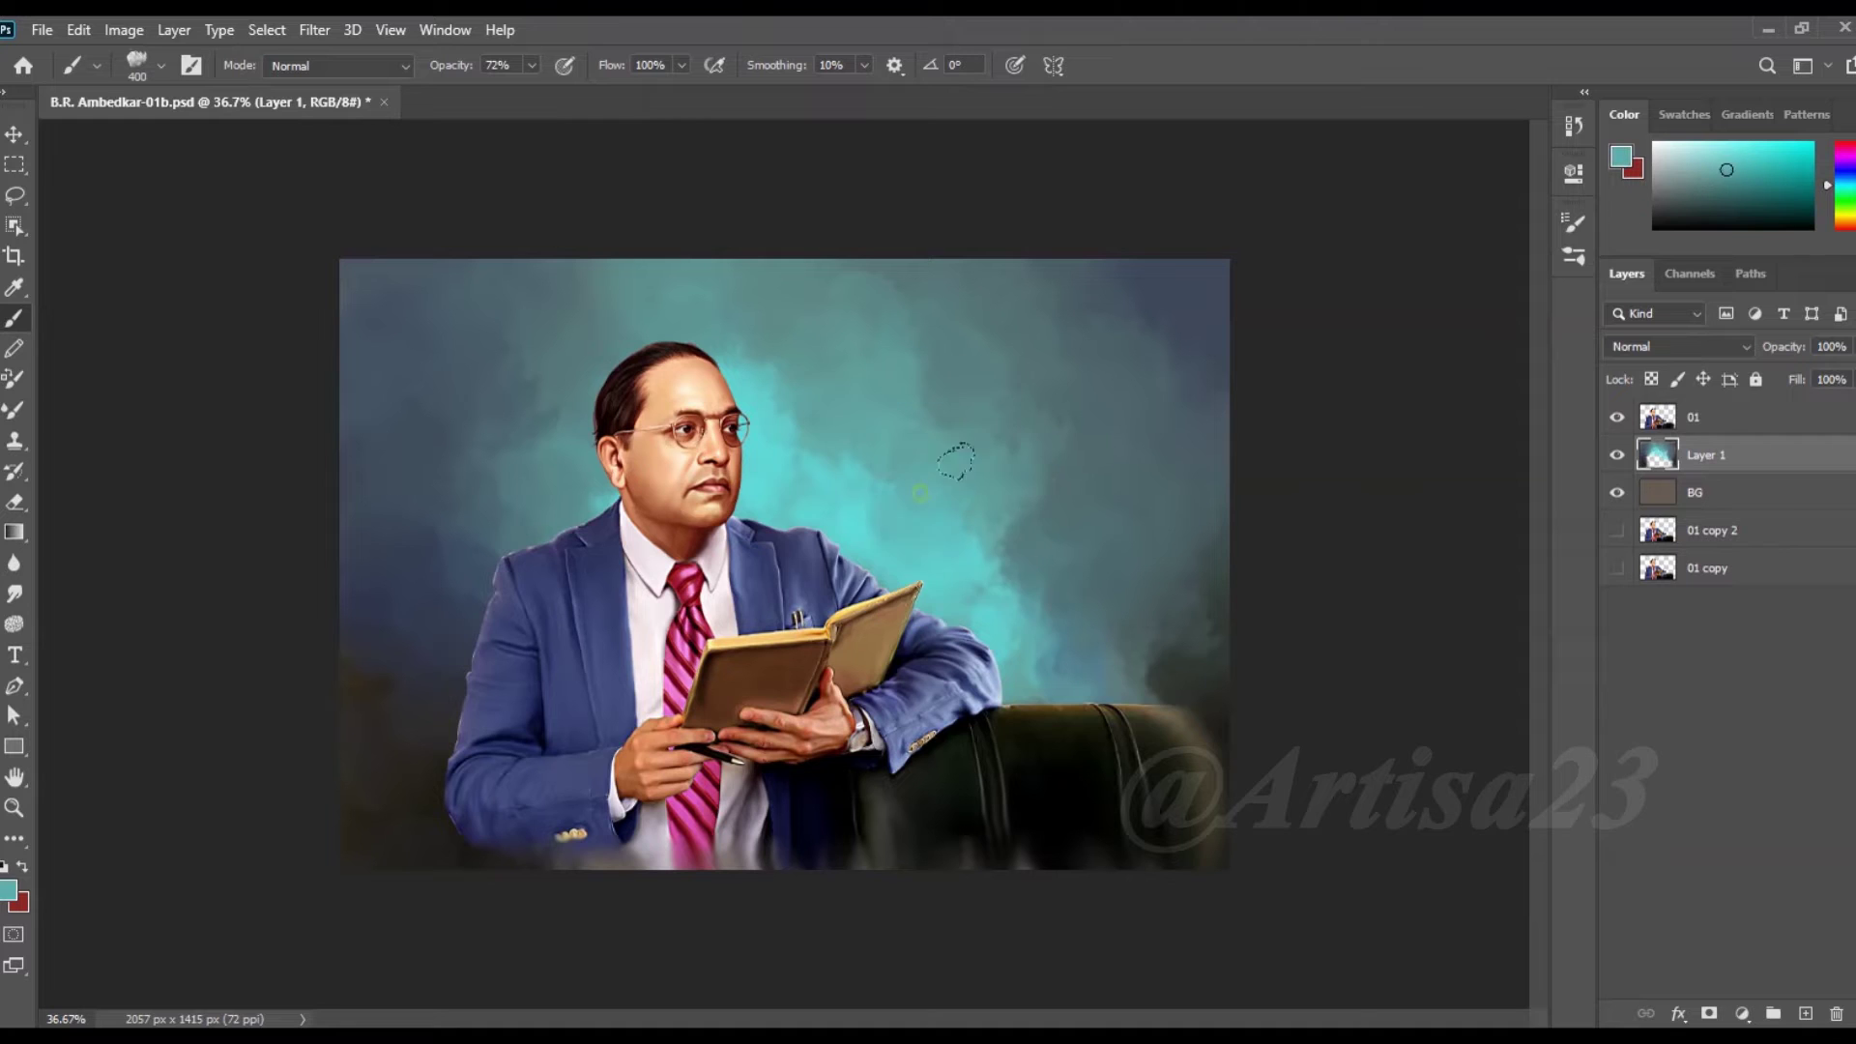
{"action": "mouse_move", "coordinate": [1006, 580]}
{"action": "left_mouse_down"}
{"action": "mouse_move", "coordinate": [922, 473]}
{"action": "mouse_move", "coordinate": [866, 522]}
{"action": "left_mouse_up"}
{"action": "left_click", "coordinate": [833, 399], "text": "alt"}
{"action": "left_click", "coordinate": [761, 351], "text": "alt"}
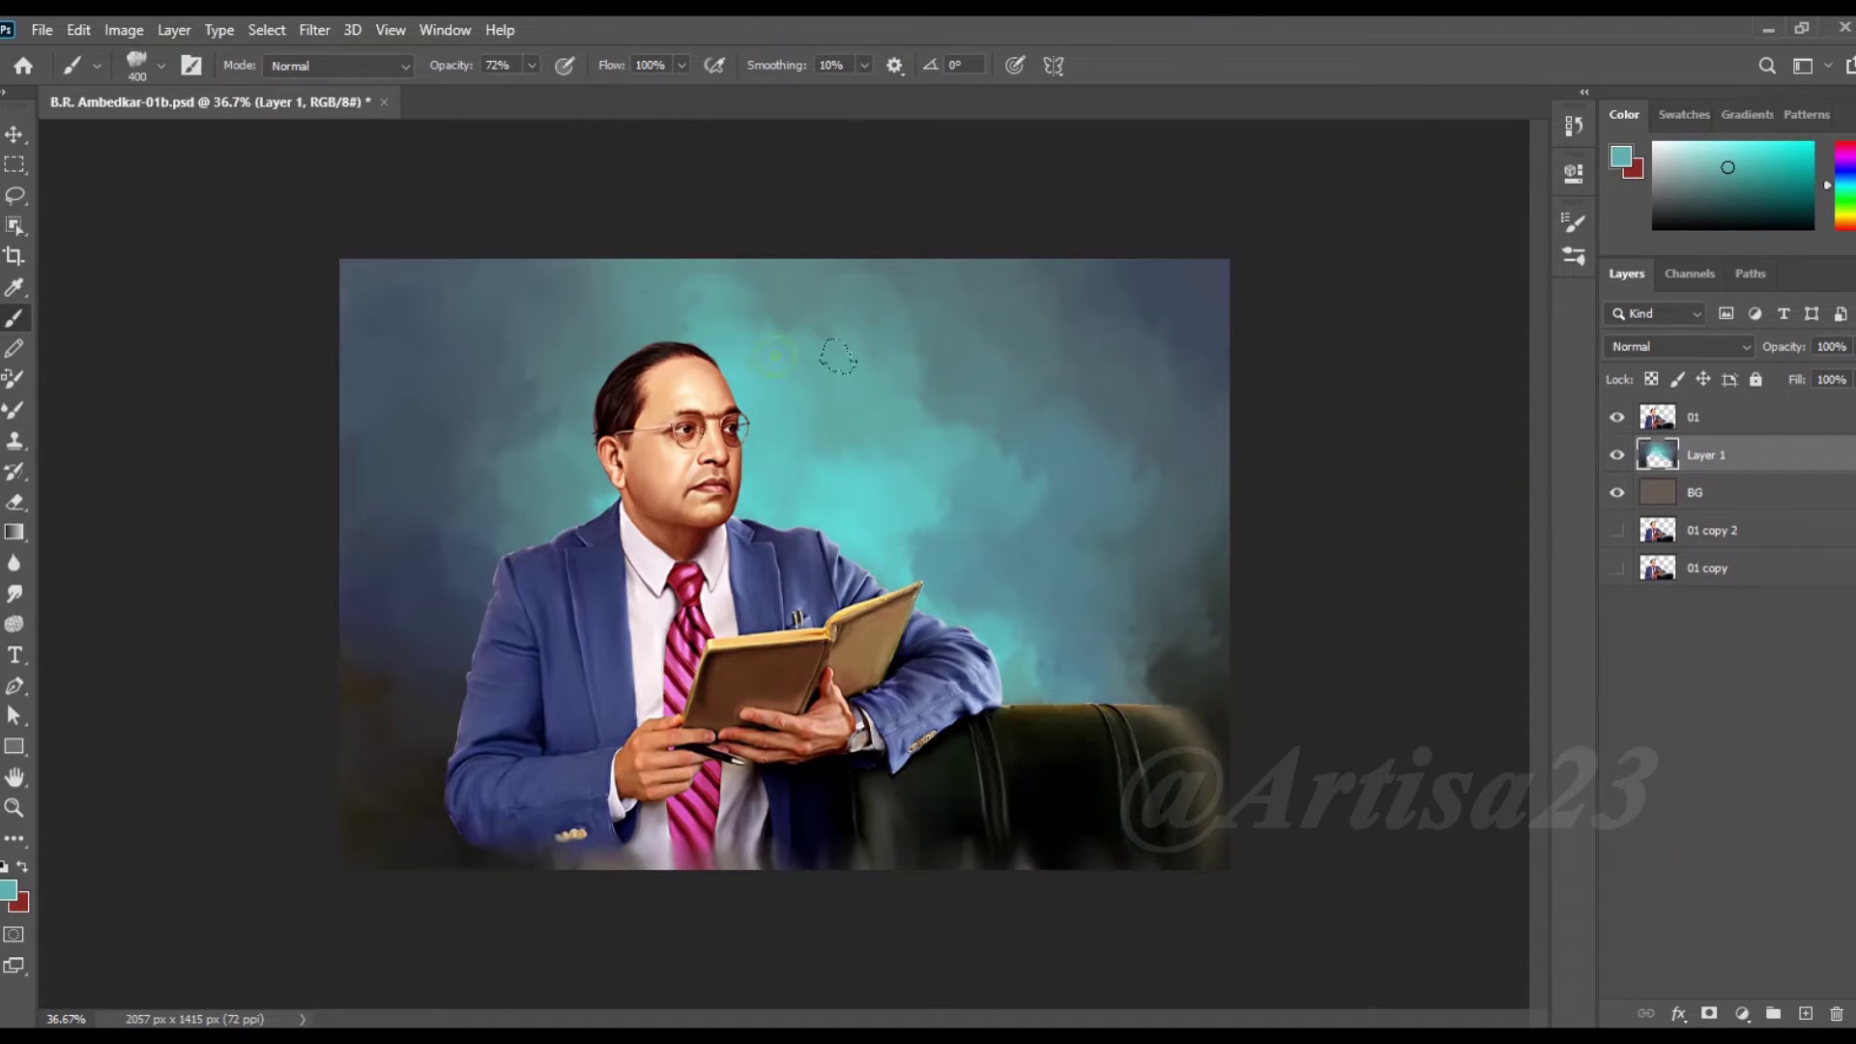
{"action": "left_click", "coordinate": [993, 530], "text": "alt"}
{"action": "left_click", "coordinate": [1023, 428], "text": "alt"}
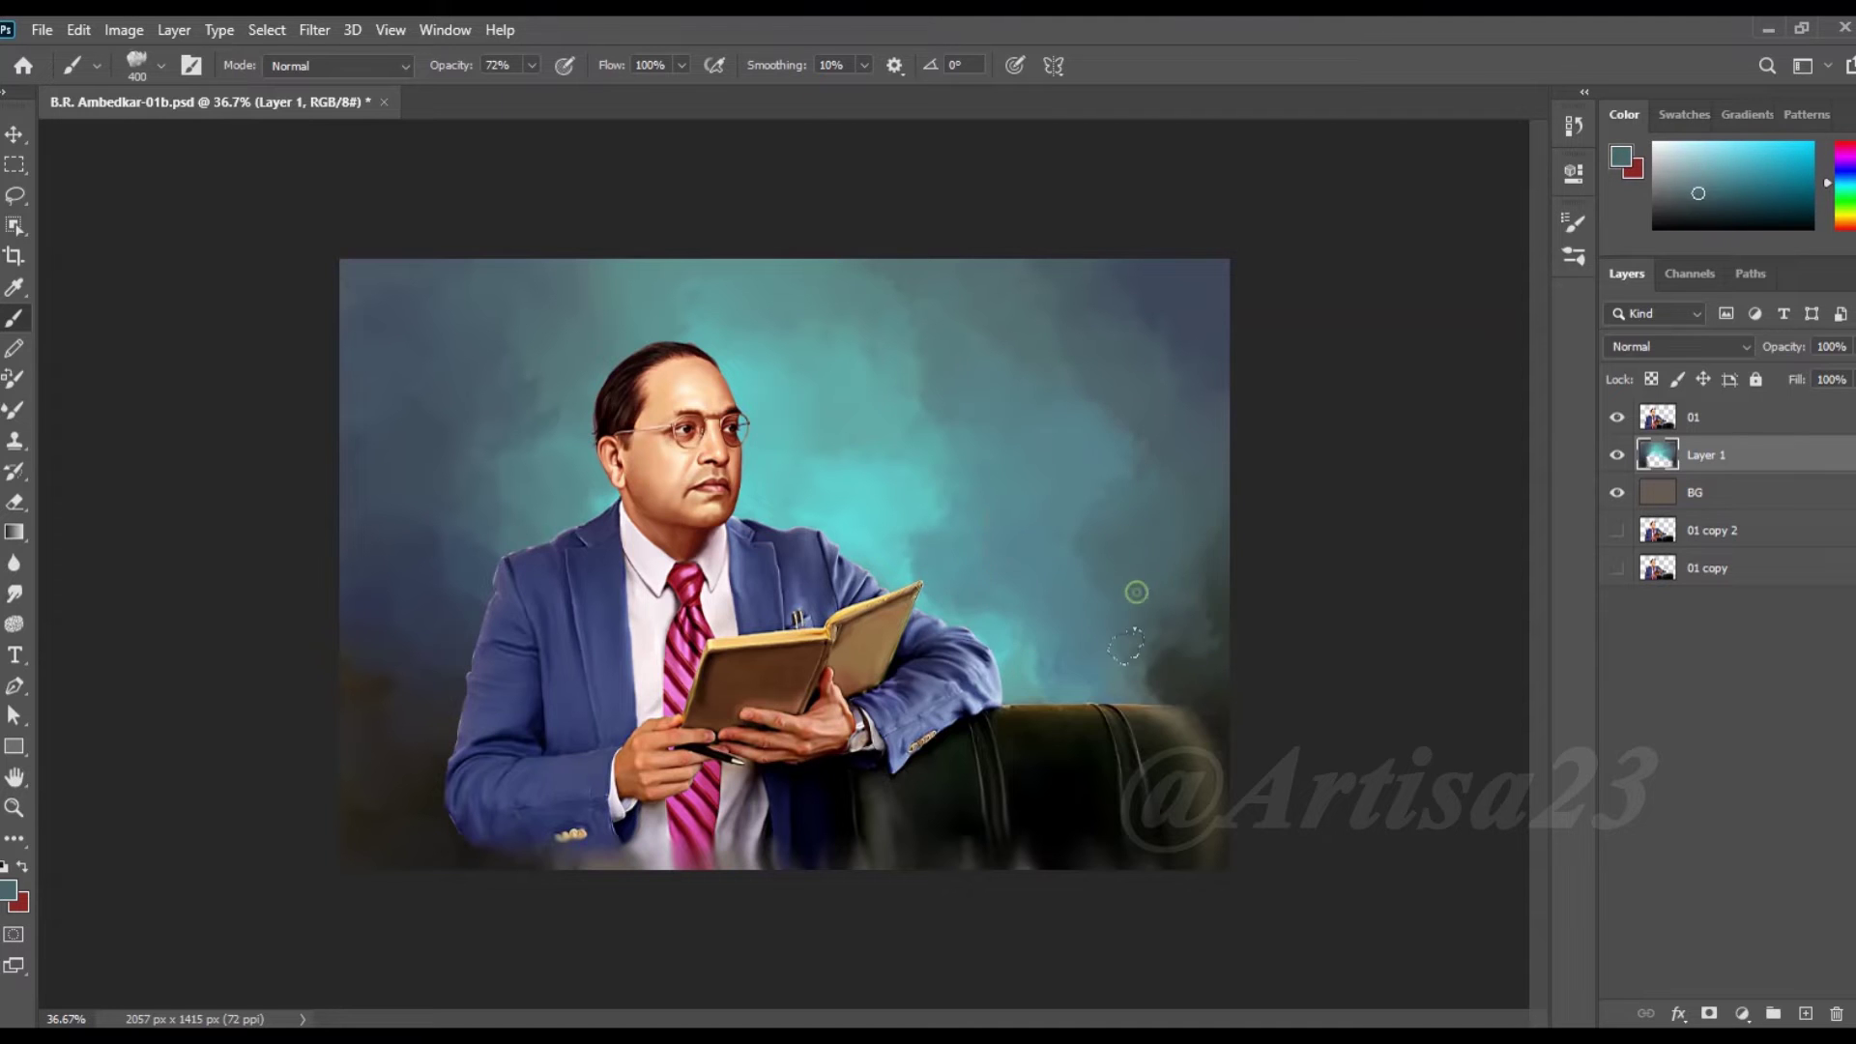
{"action": "left_click", "coordinate": [1127, 646], "text": "alt"}
- Sample dark green and blue-grey from the canvas and lower brush opacity to 54%
{"action": "scroll", "coordinate": [1112, 618], "scroll_direction": "up", "scroll_amount": 1}
{"action": "scroll", "coordinate": [1107, 616], "scroll_direction": "down", "scroll_amount": 2}
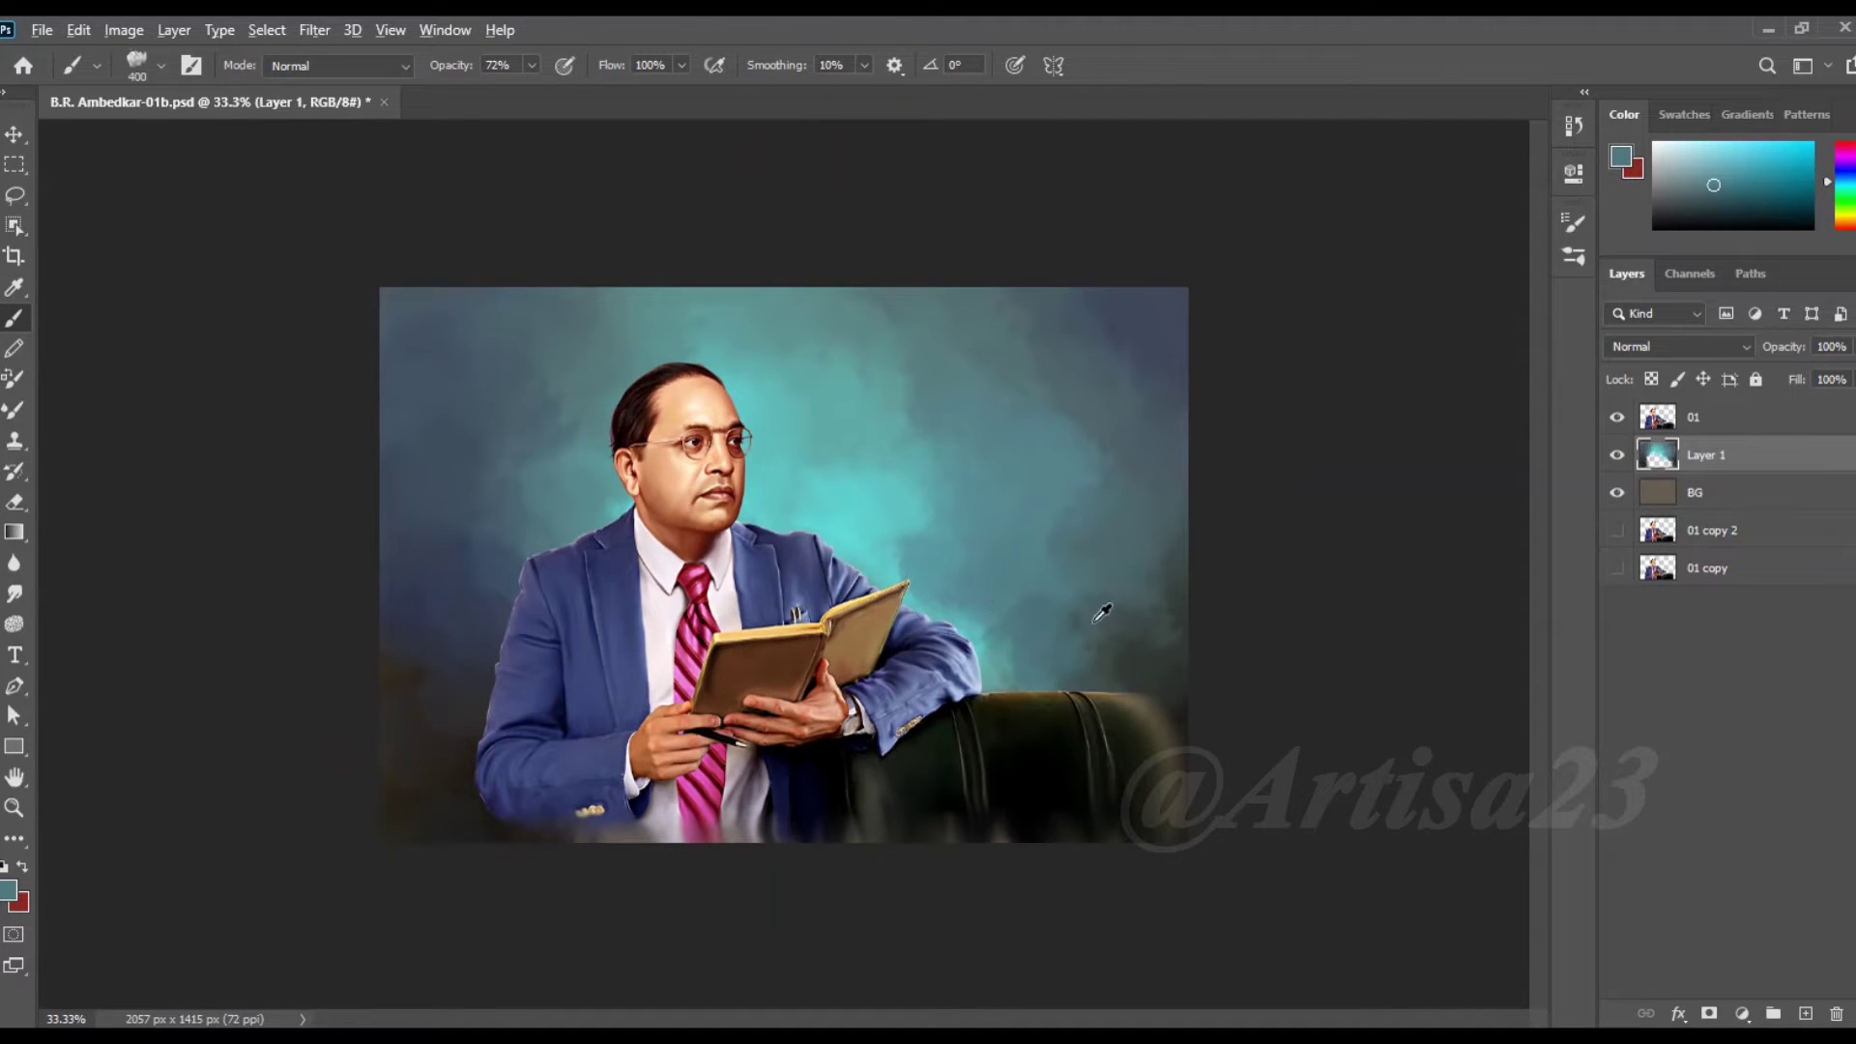
{"action": "left_click", "coordinate": [1180, 726], "text": "alt"}
{"action": "scroll", "coordinate": [785, 568], "scroll_direction": "up", "scroll_amount": 1}
{"action": "scroll", "coordinate": [785, 568], "scroll_direction": "up", "scroll_amount": 1}
{"action": "scroll", "coordinate": [785, 568], "scroll_direction": "down", "scroll_amount": 1}
{"action": "left_click", "coordinate": [500, 379], "text": "alt"}
{"action": "left_click_drag", "start_coordinate": [518, 85], "coordinate": [476, 414]}
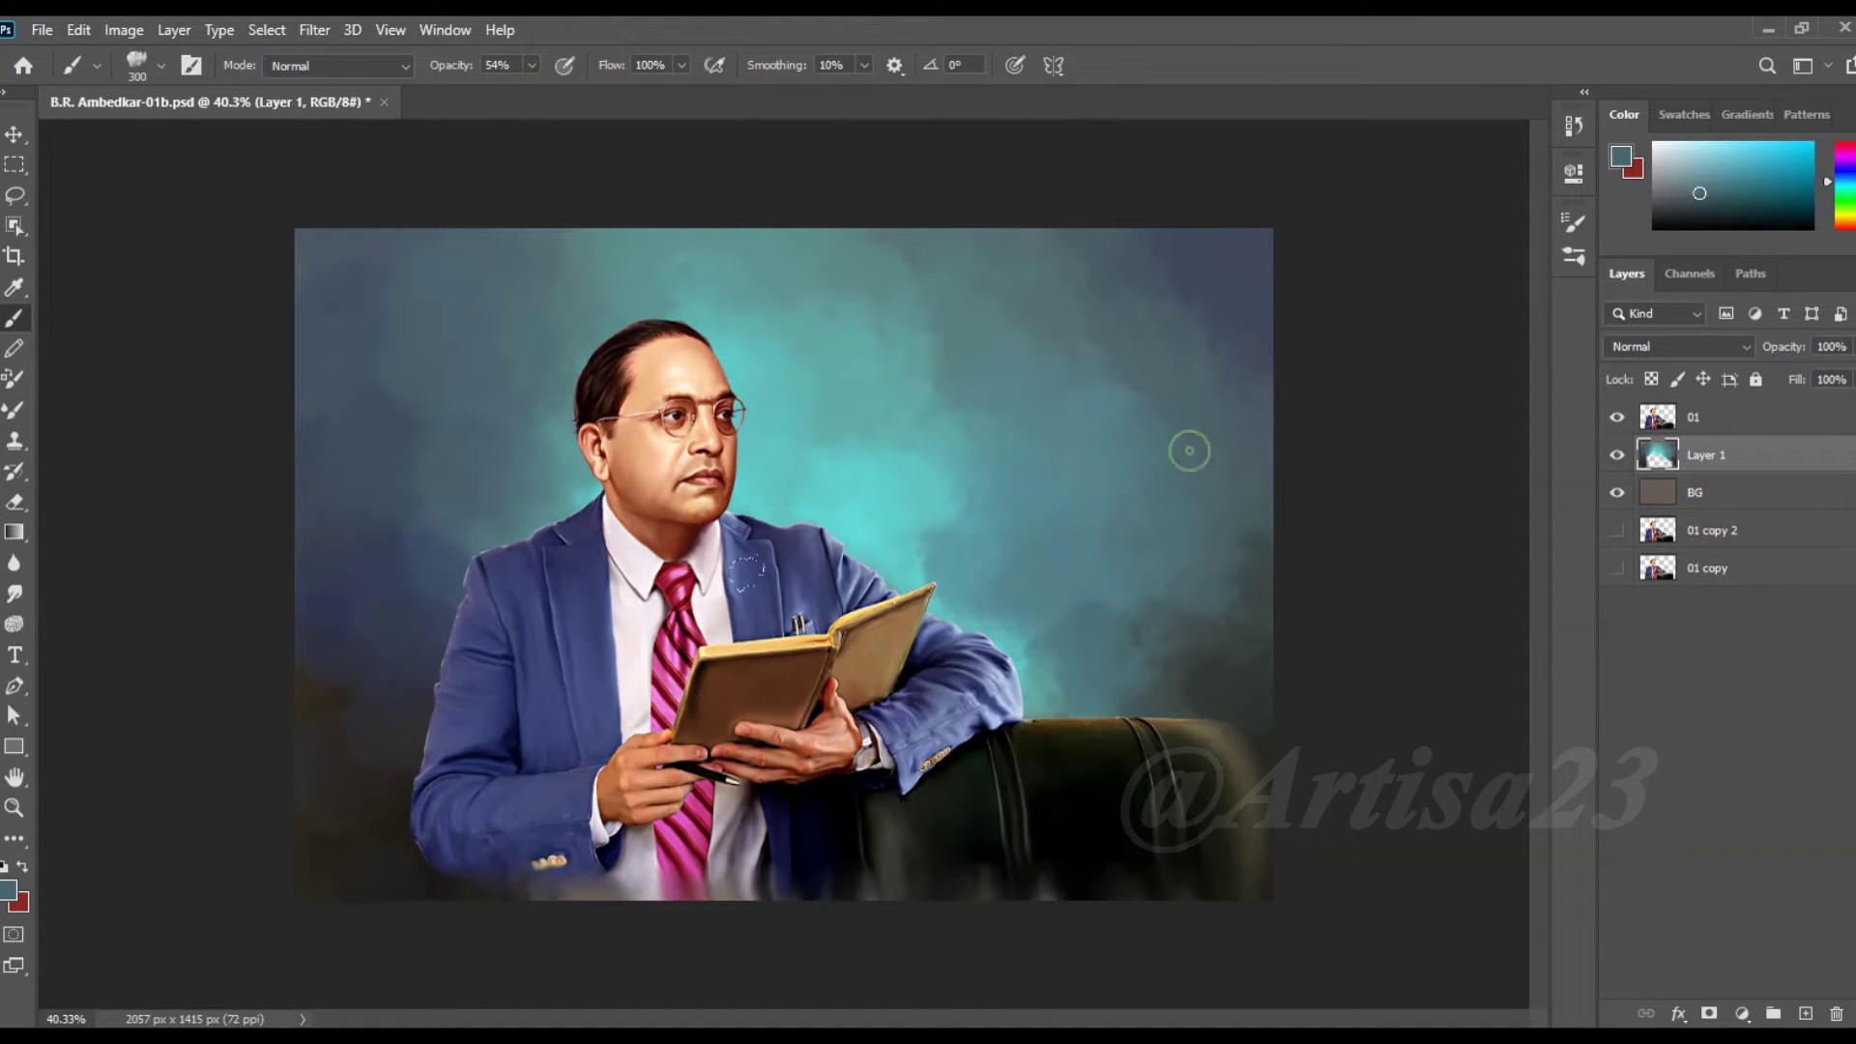
- Paint muted purple 6d6190 strokes on the left background
{"action": "left_click", "coordinate": [8, 890]}
{"action": "mouse_move", "coordinate": [949, 373]}
{"action": "left_mouse_down"}
{"action": "mouse_move", "coordinate": [950, 287]}
{"action": "mouse_move", "coordinate": [950, 316]}
{"action": "left_mouse_up"}
{"action": "left_click", "coordinate": [745, 368]}
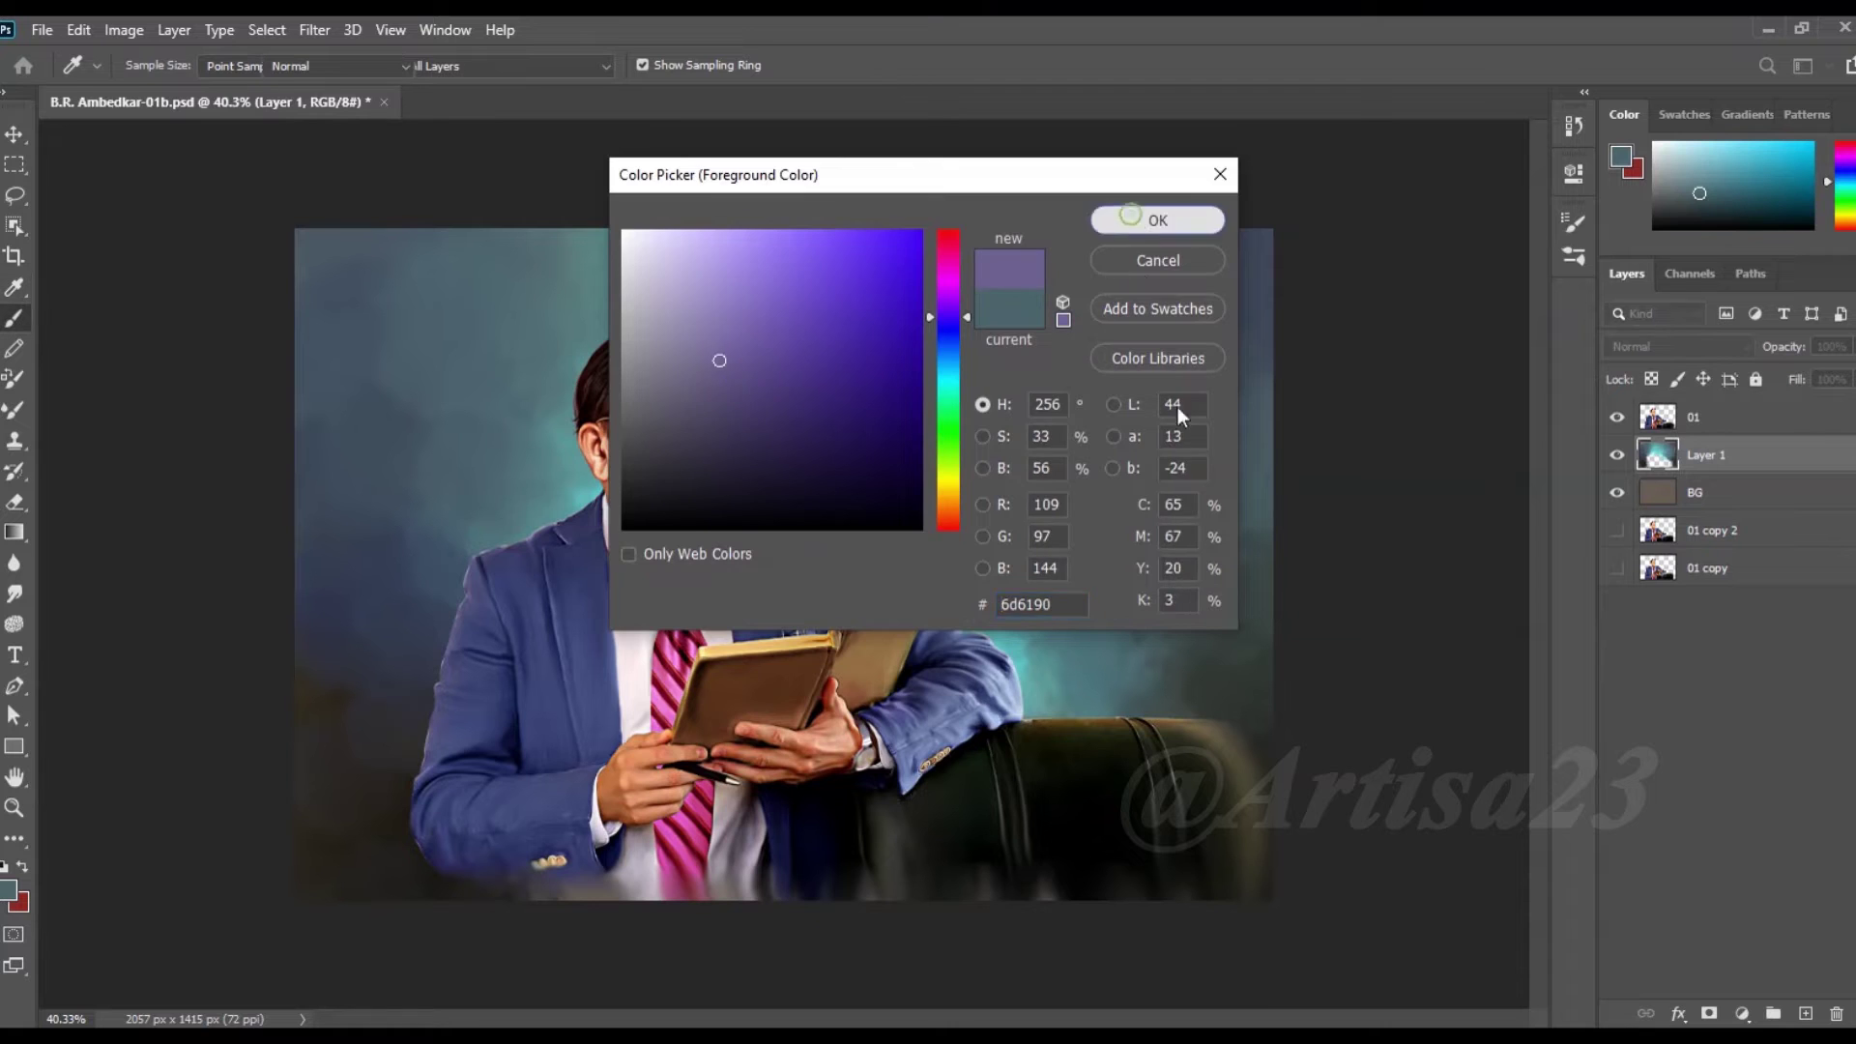
{"action": "left_click_drag", "start_coordinate": [438, 515], "coordinate": [368, 435]}
- Sample blue-grey and dark blue tones and paint dark blue-grey clouds into the upper-right sky
{"action": "left_click", "coordinate": [1189, 360], "text": "alt"}
{"action": "left_click", "coordinate": [9, 888]}
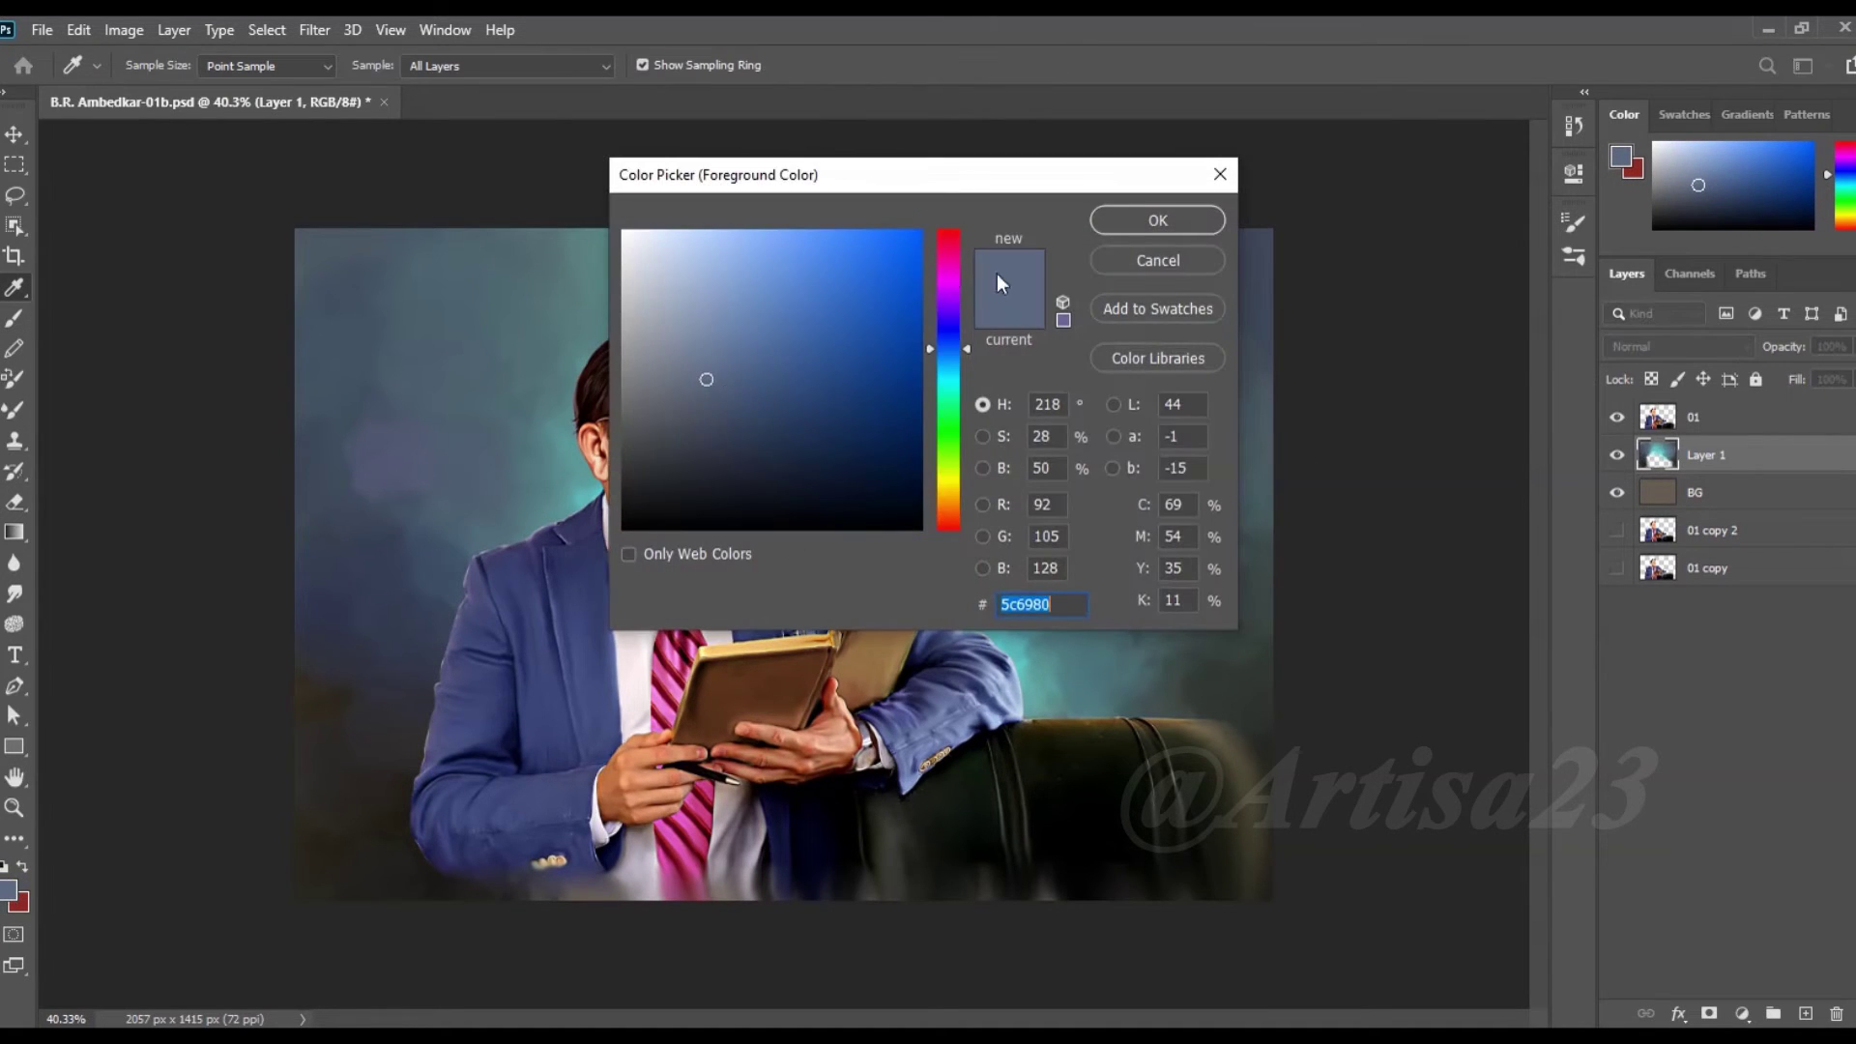
{"action": "left_click", "coordinate": [1195, 222]}
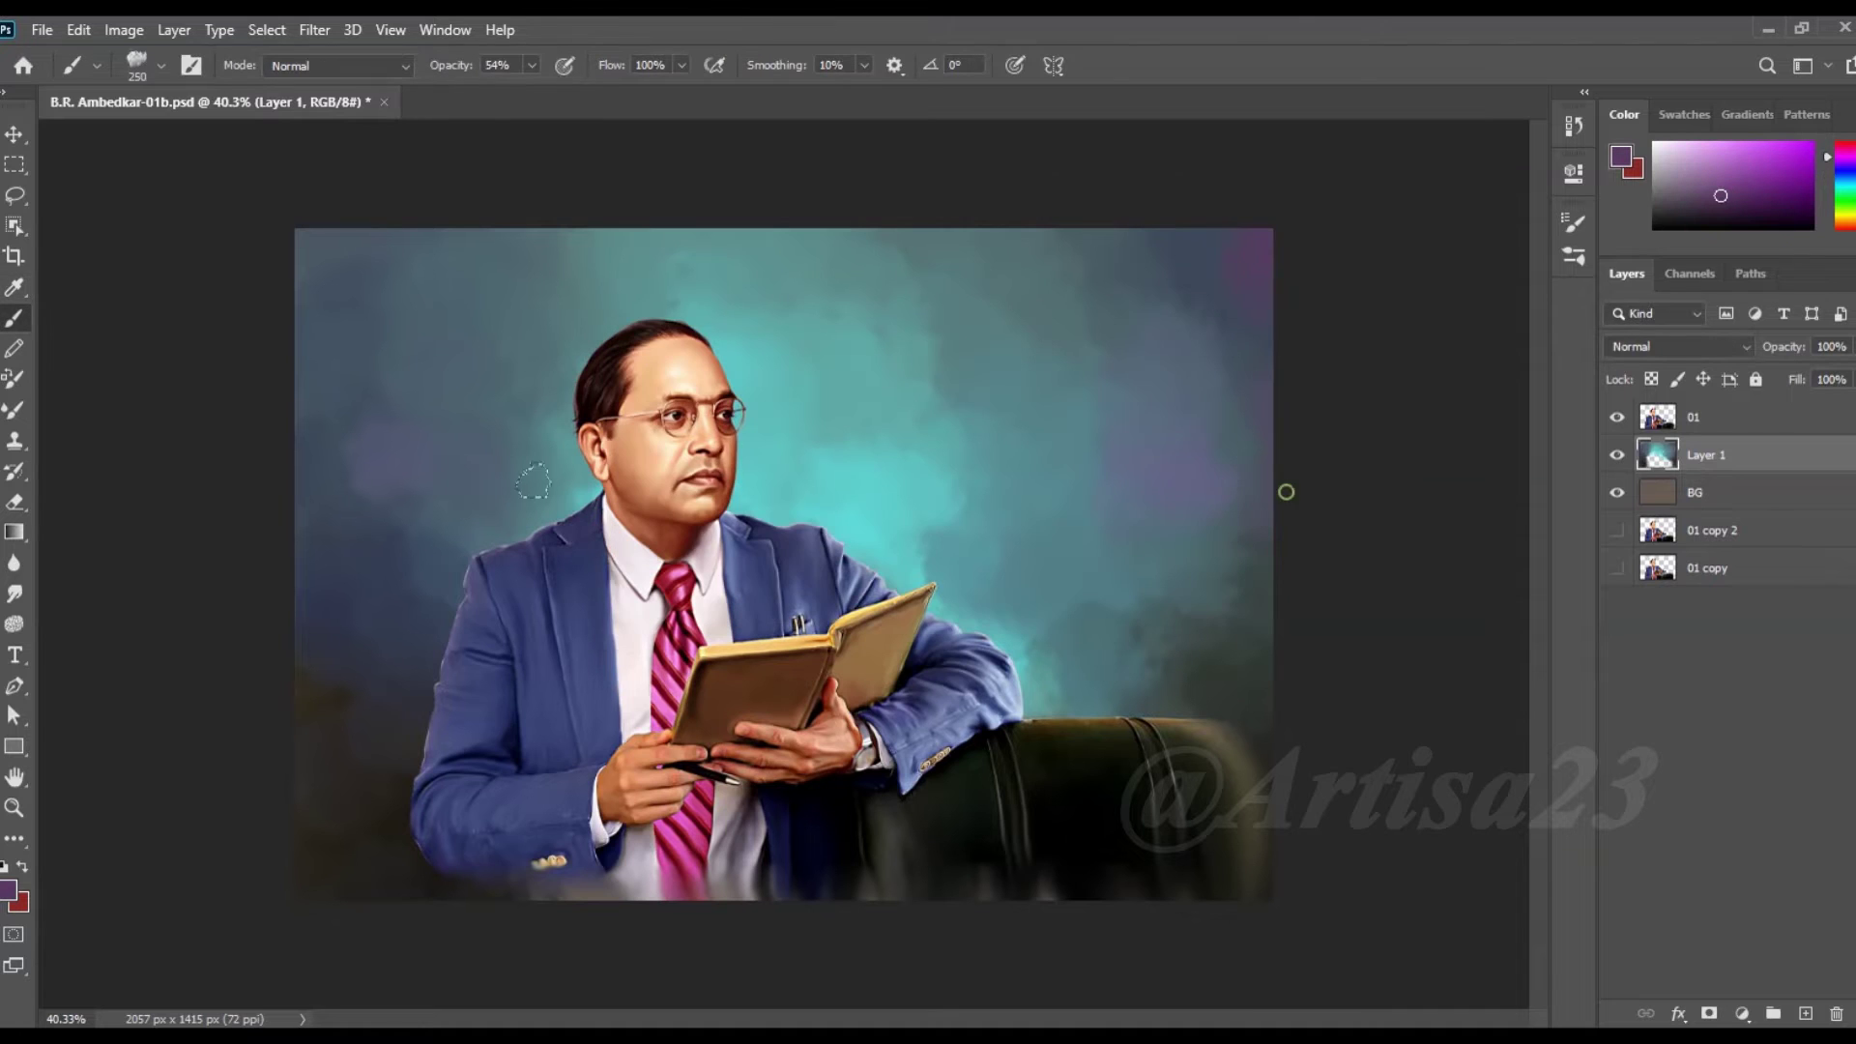
{"action": "left_click", "coordinate": [383, 287], "text": "alt"}
{"action": "left_click", "coordinate": [8, 889]}
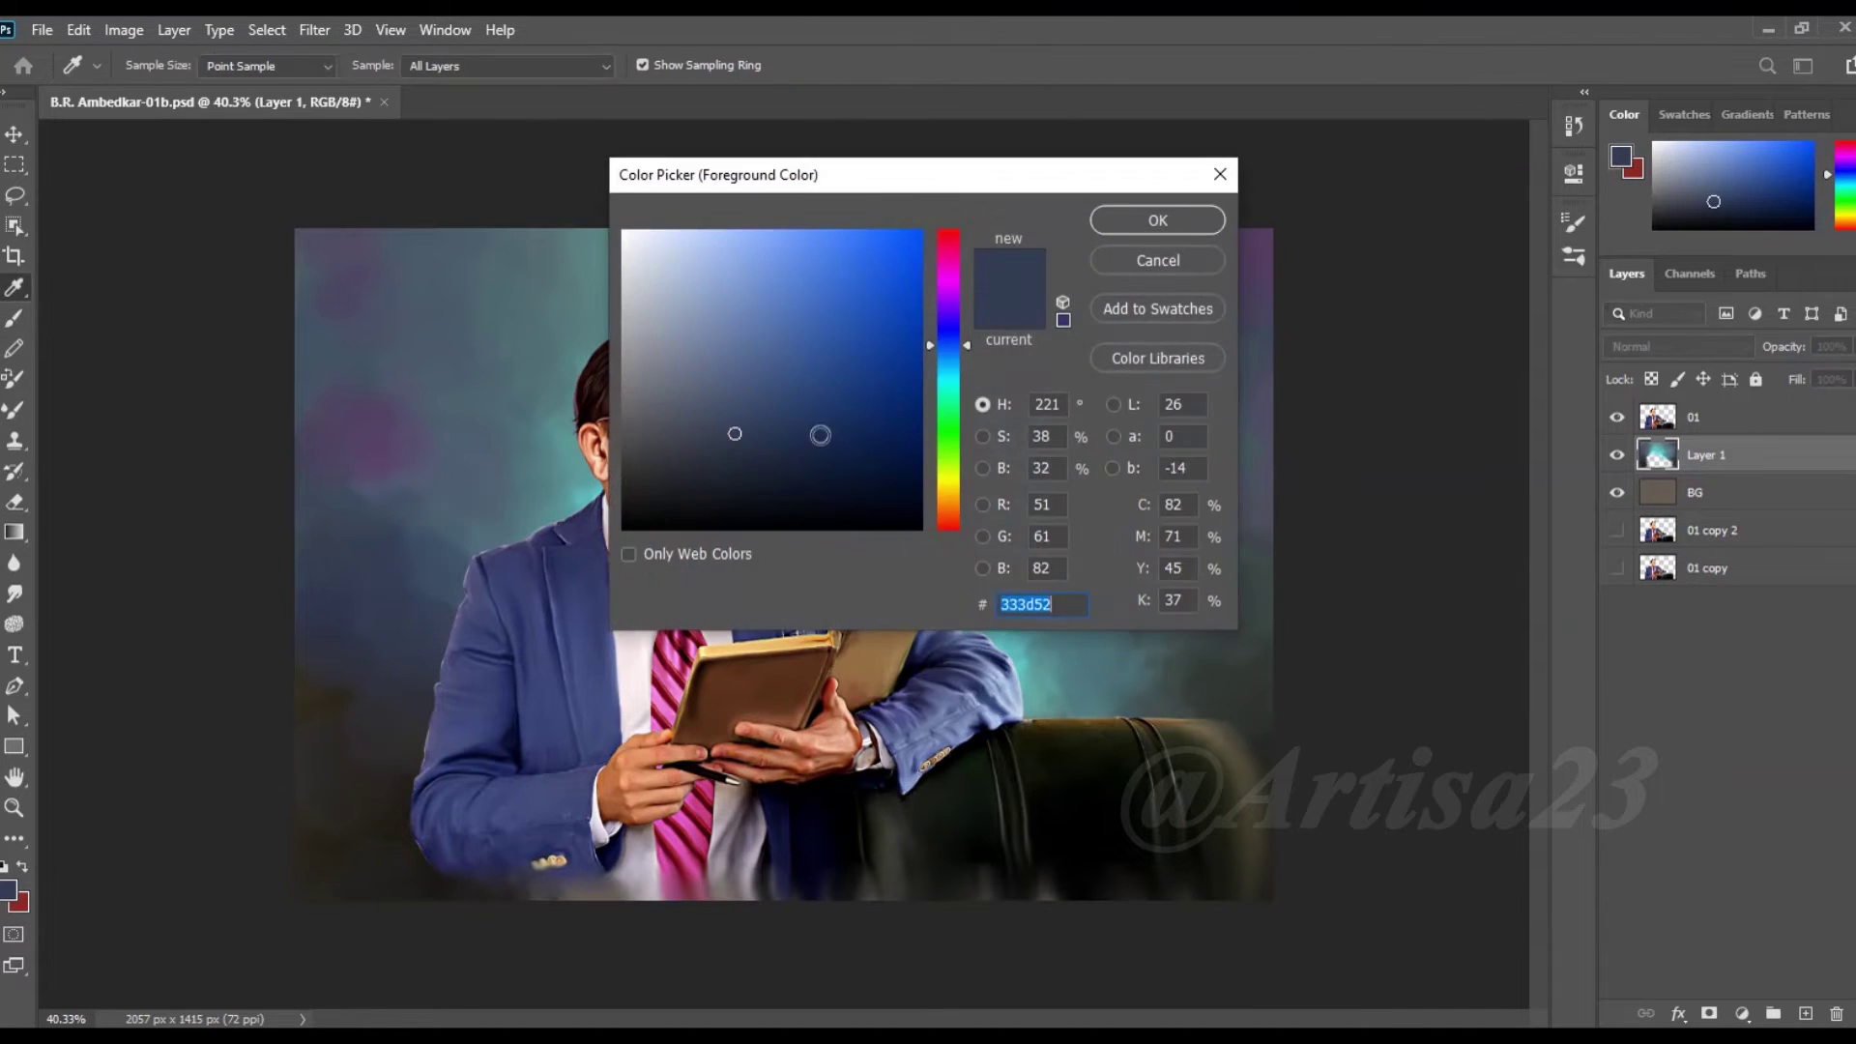
{"action": "left_click", "coordinate": [1180, 221]}
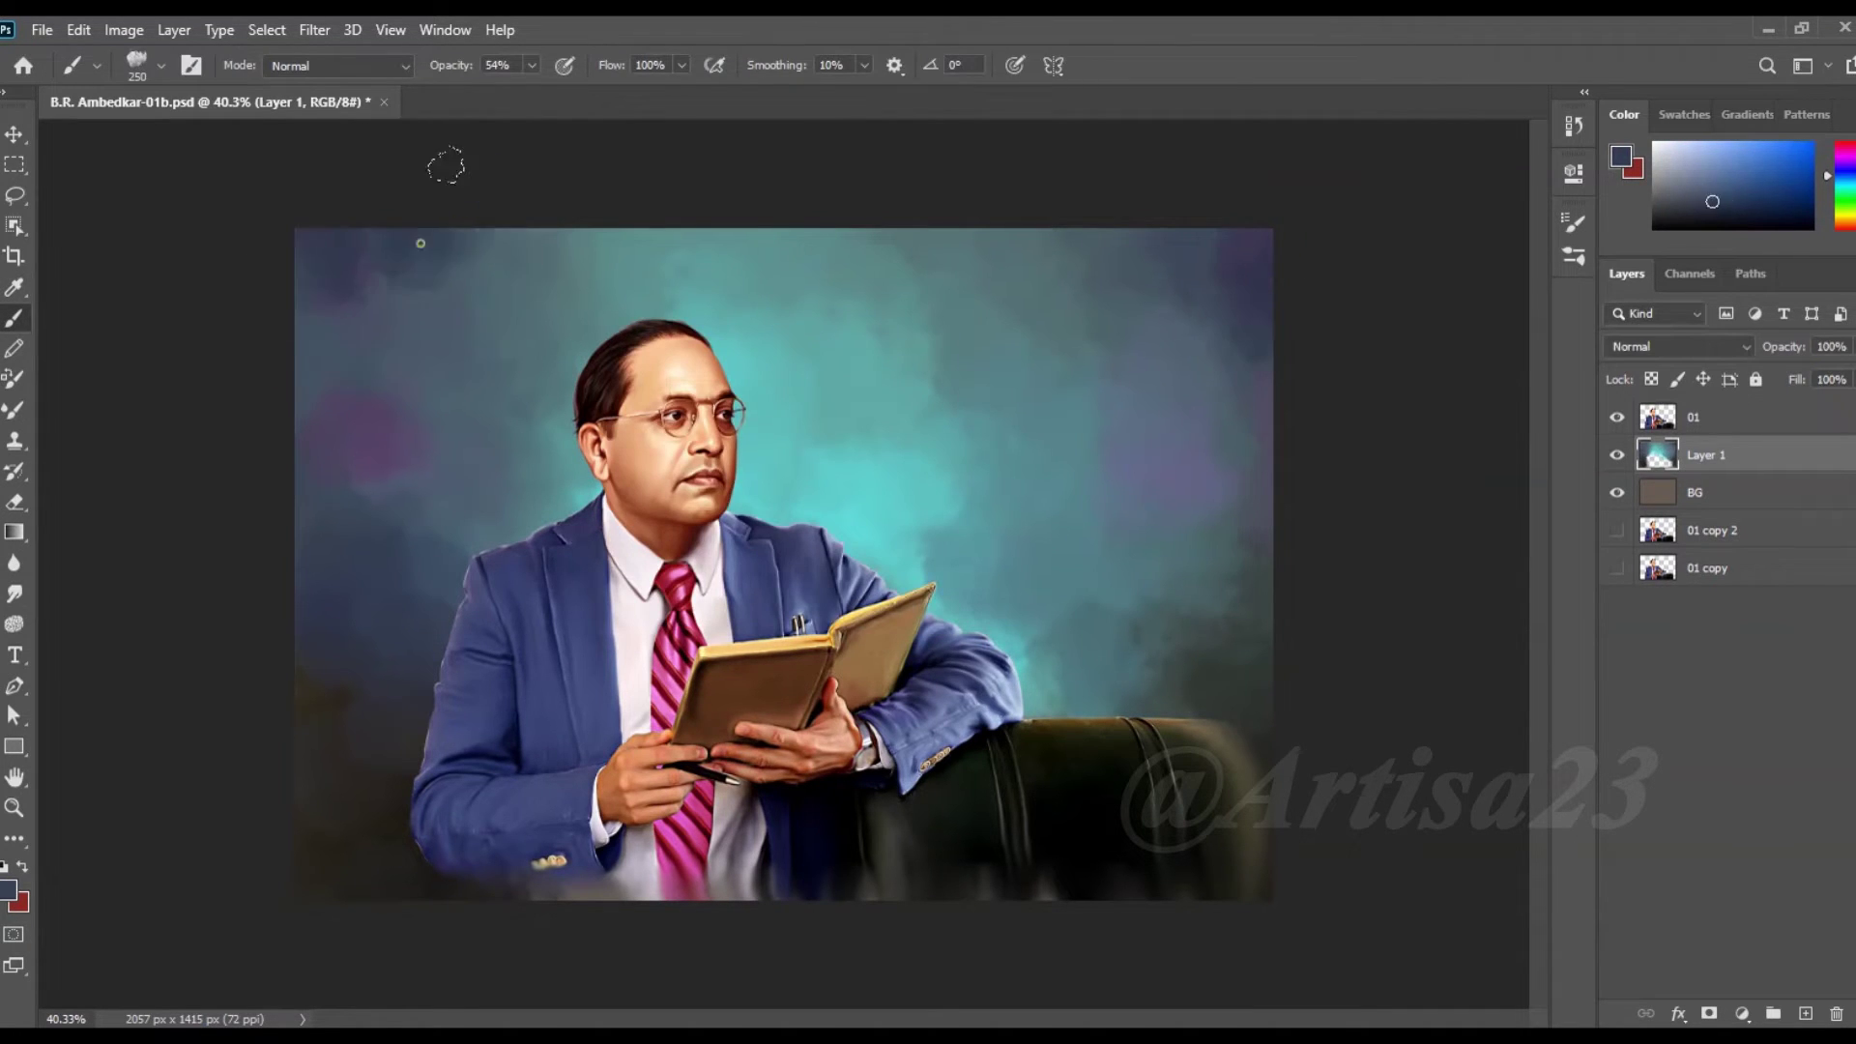
{"action": "left_click", "coordinate": [374, 258], "text": "alt"}
{"action": "left_click", "coordinate": [565, 252], "text": "alt"}
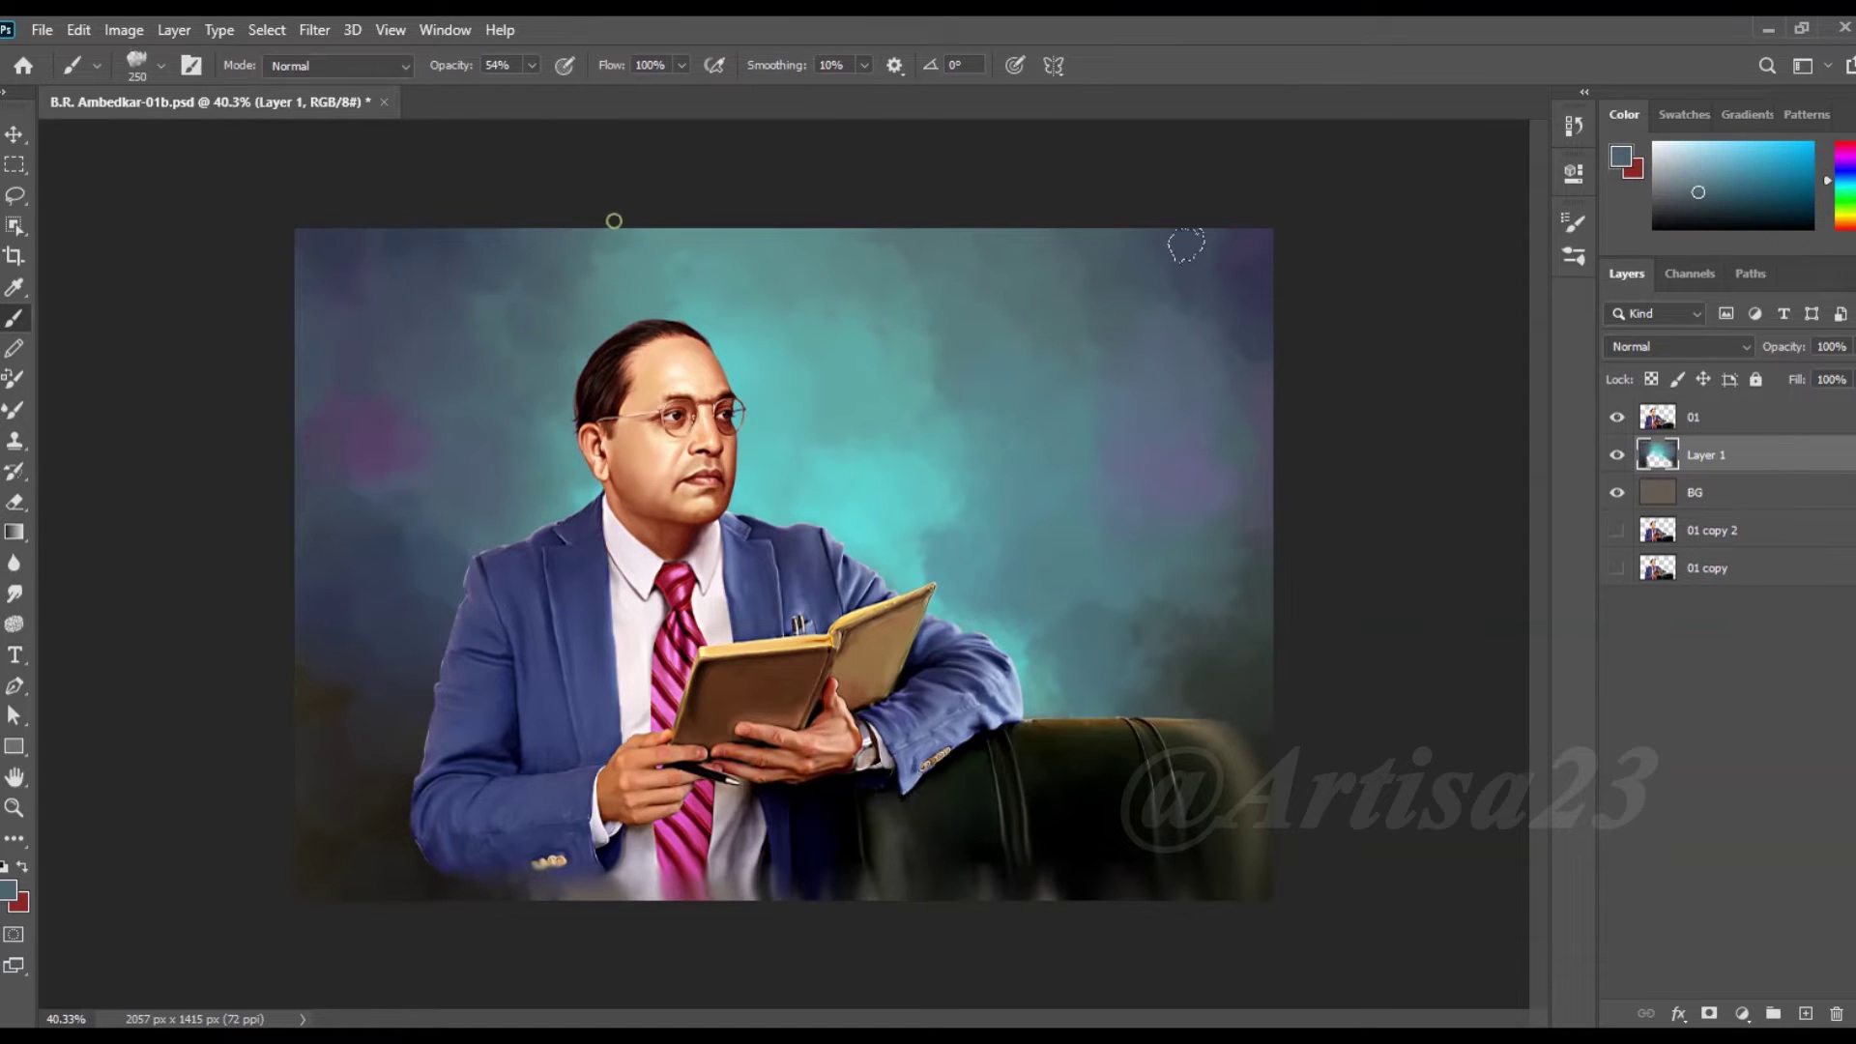
{"action": "left_click_drag", "start_coordinate": [1102, 263], "coordinate": [1244, 405]}
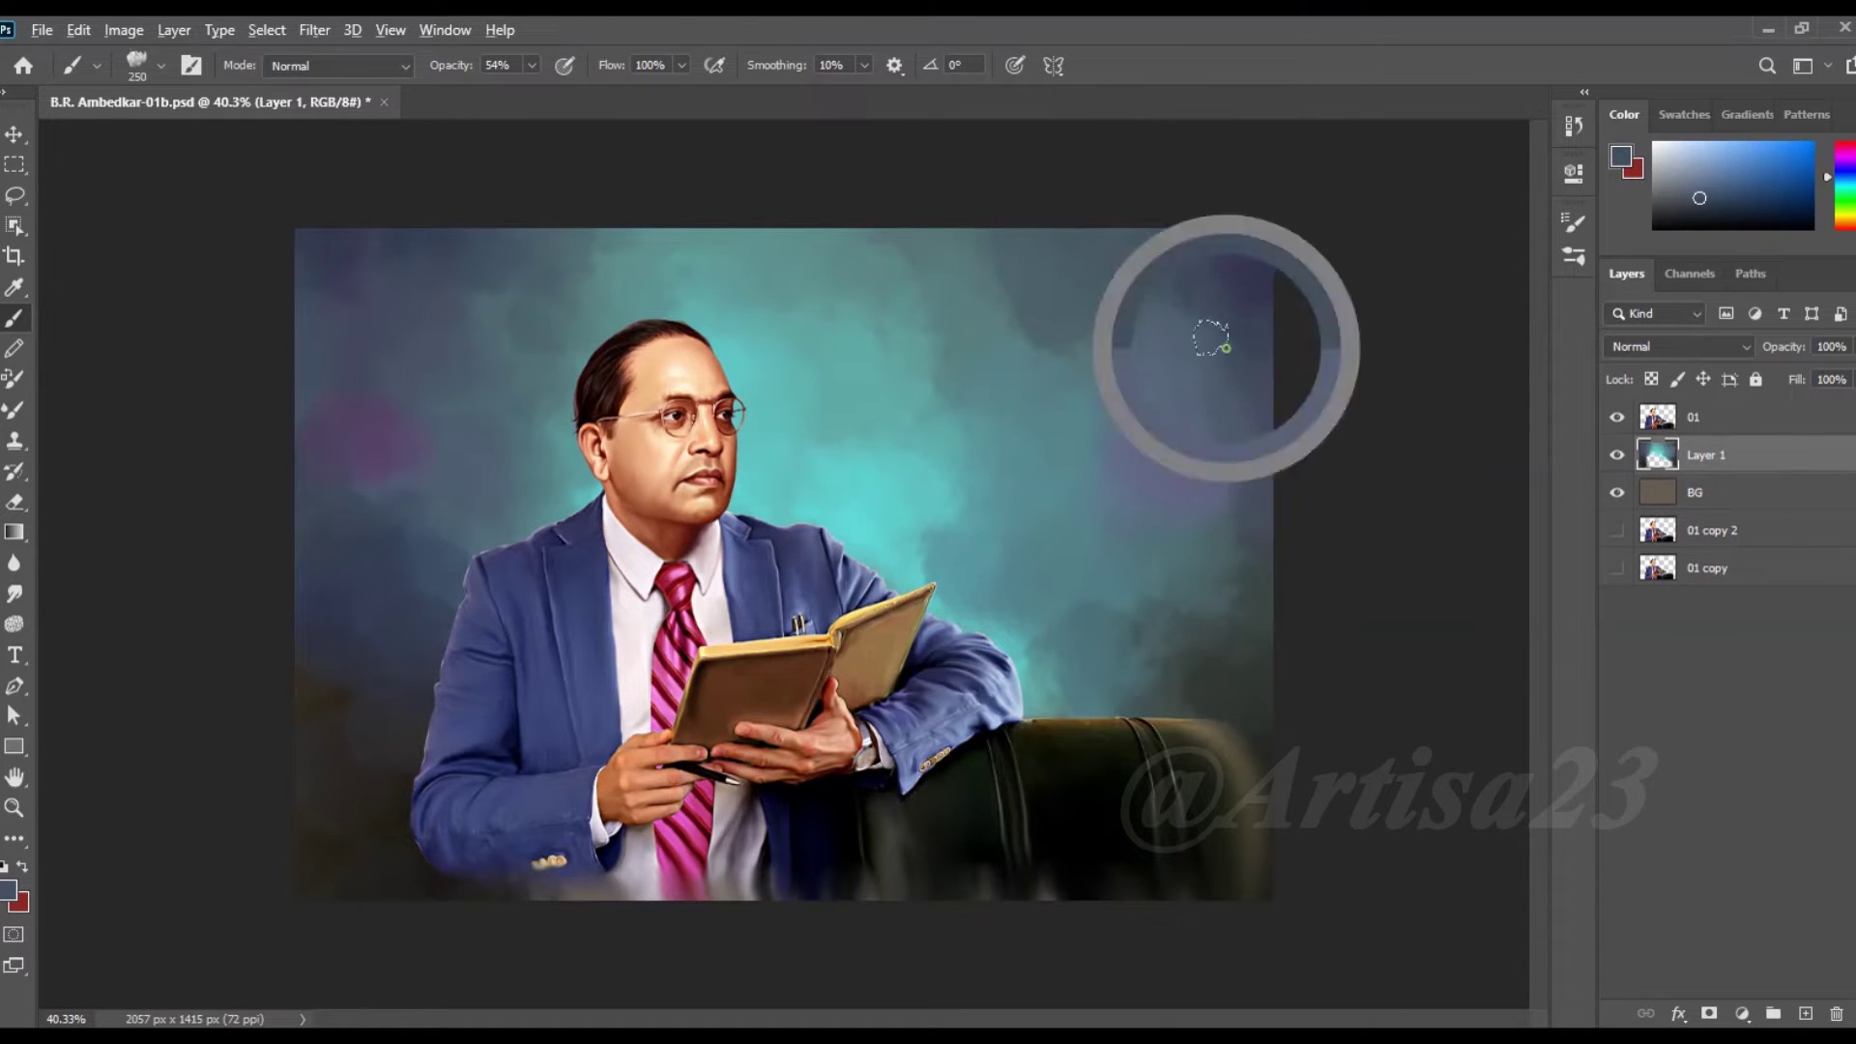
- Sample teal, blue-purple and grey-green tones across the sky for blending
{"action": "left_click", "coordinate": [1249, 265], "text": "alt"}
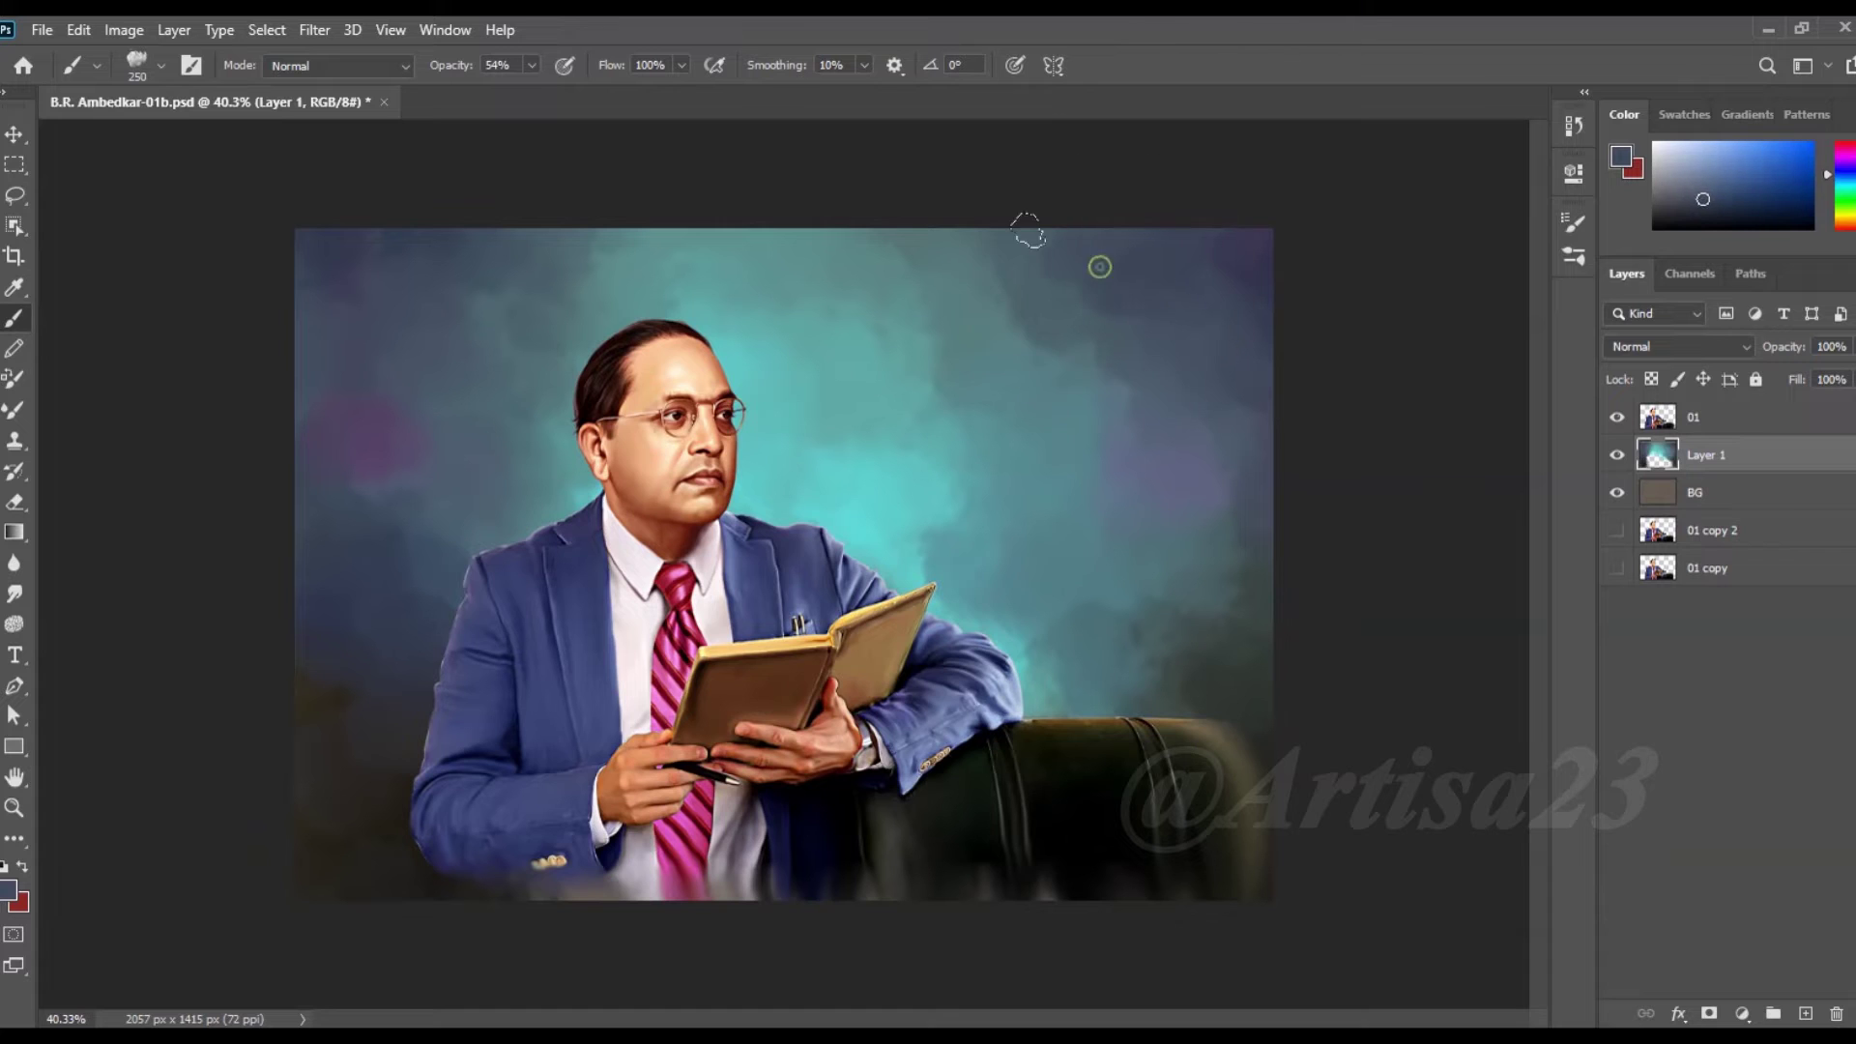
{"action": "left_click", "coordinate": [931, 254], "text": "alt"}
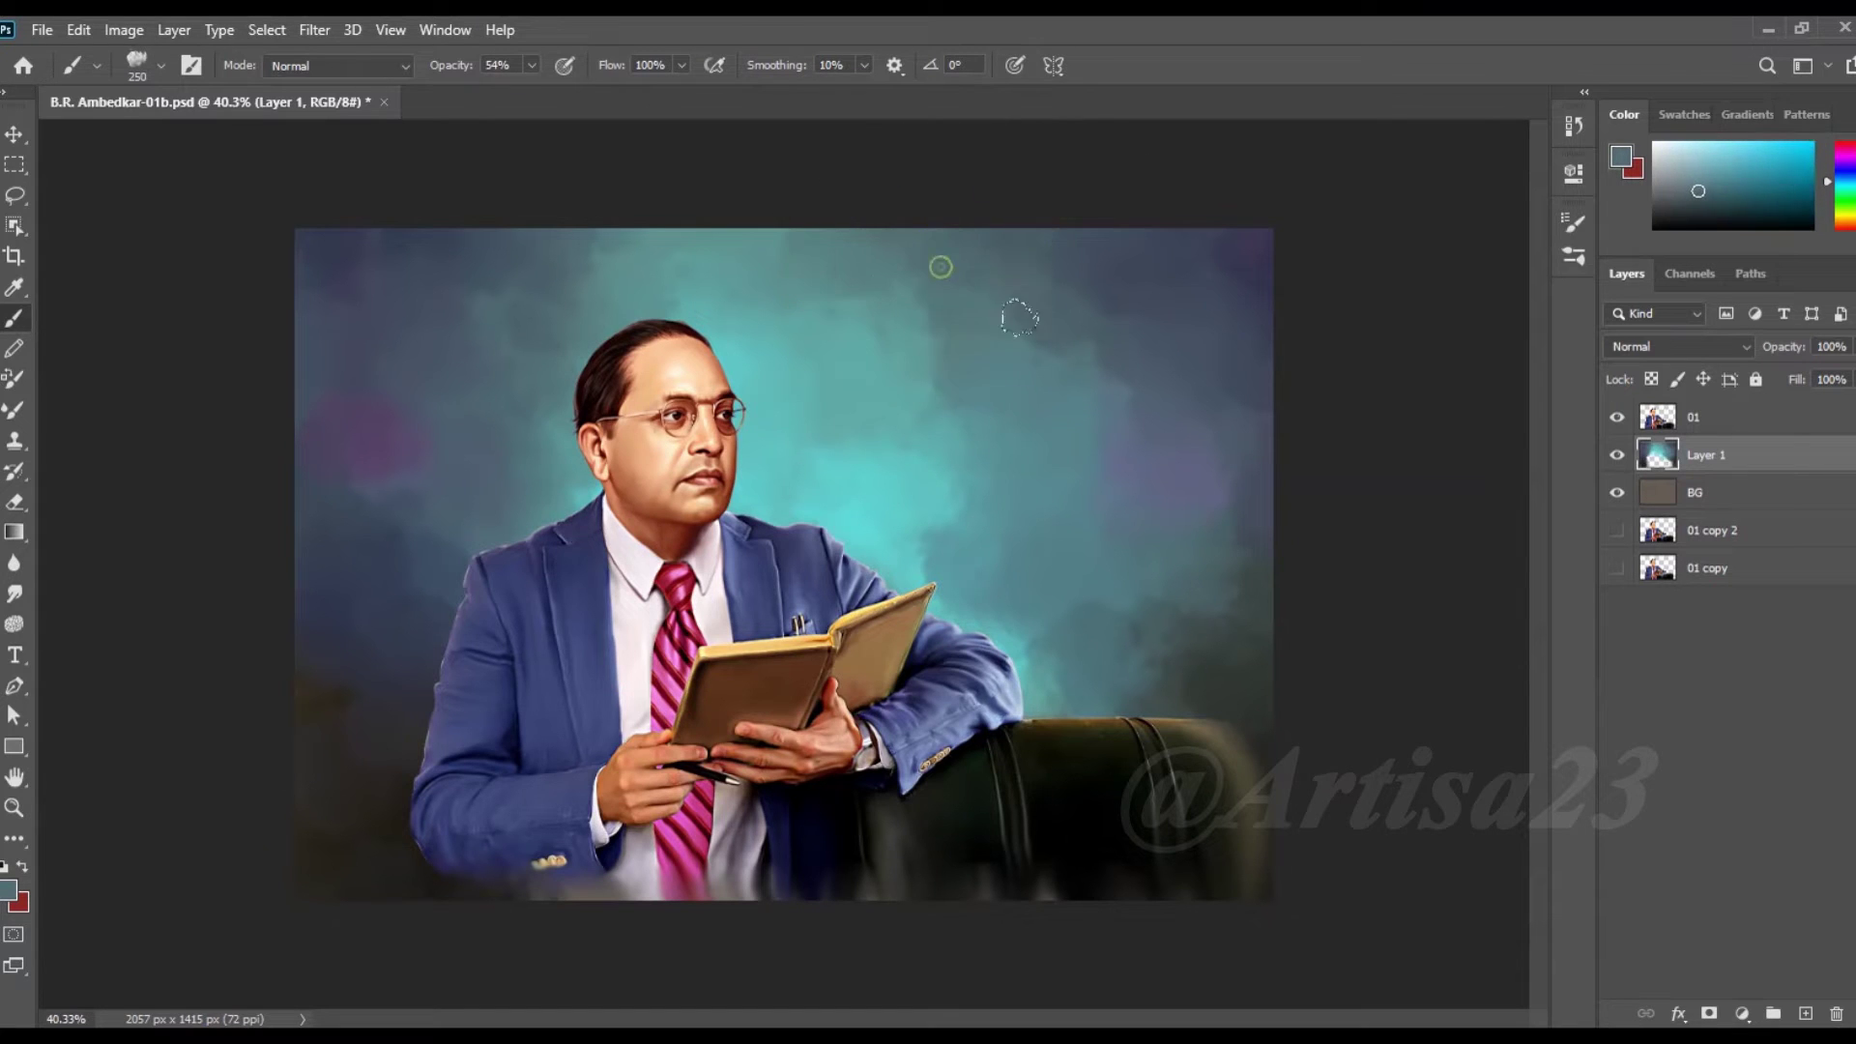
{"action": "left_click", "coordinate": [1247, 378], "text": "alt"}
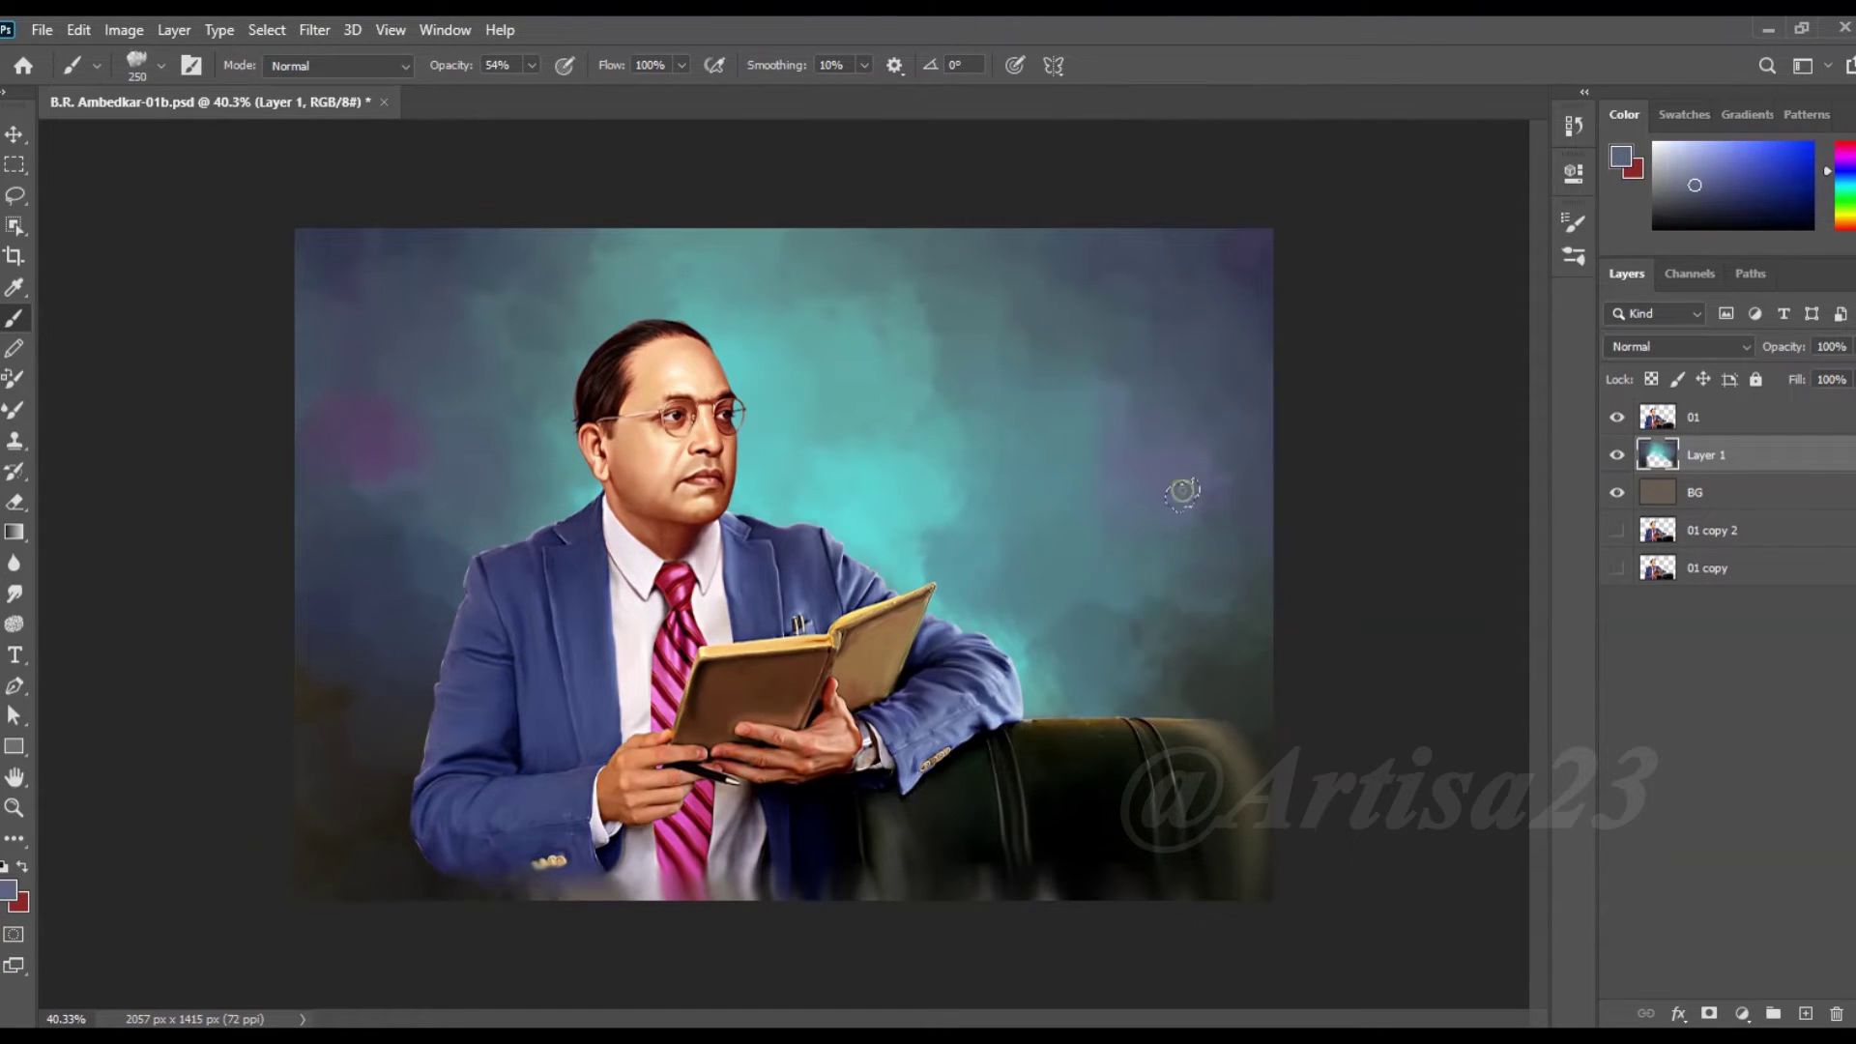
{"action": "left_click", "coordinate": [1181, 491], "text": "alt"}
{"action": "left_click", "coordinate": [892, 457], "text": "alt"}
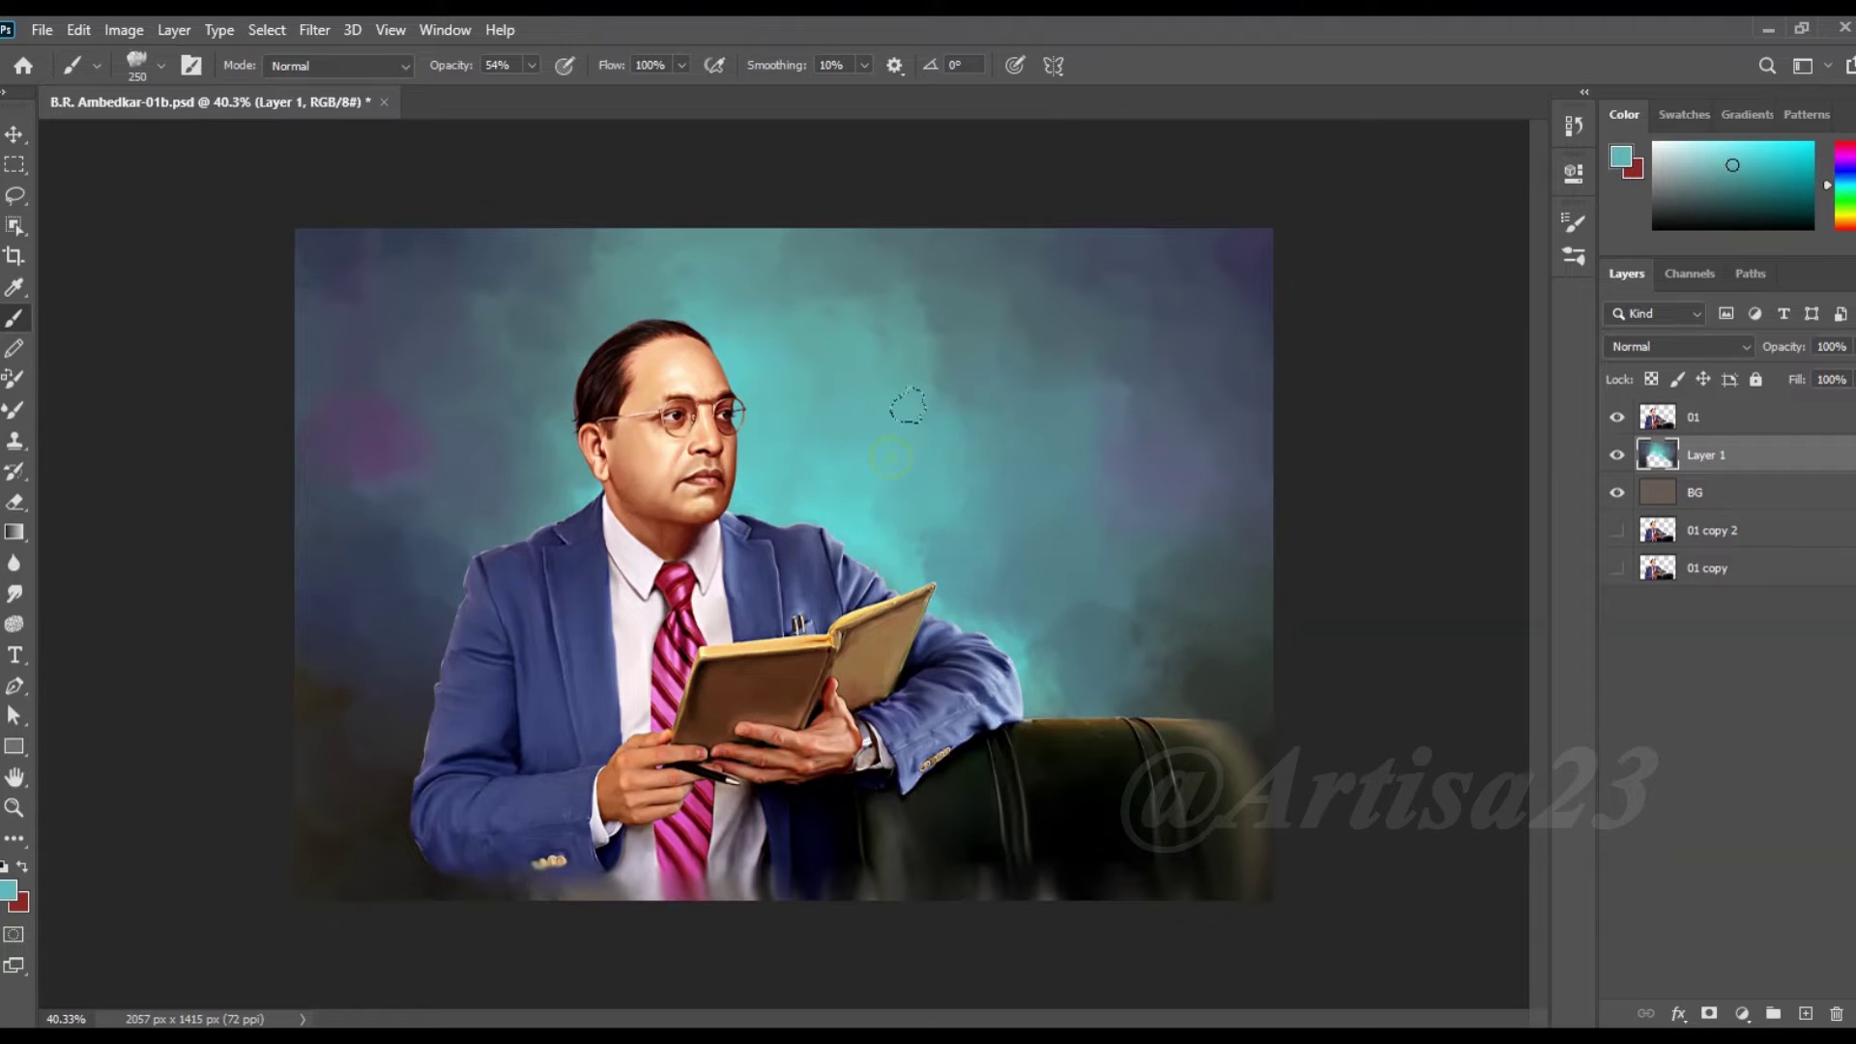
{"action": "left_click", "coordinate": [788, 228], "text": "alt"}
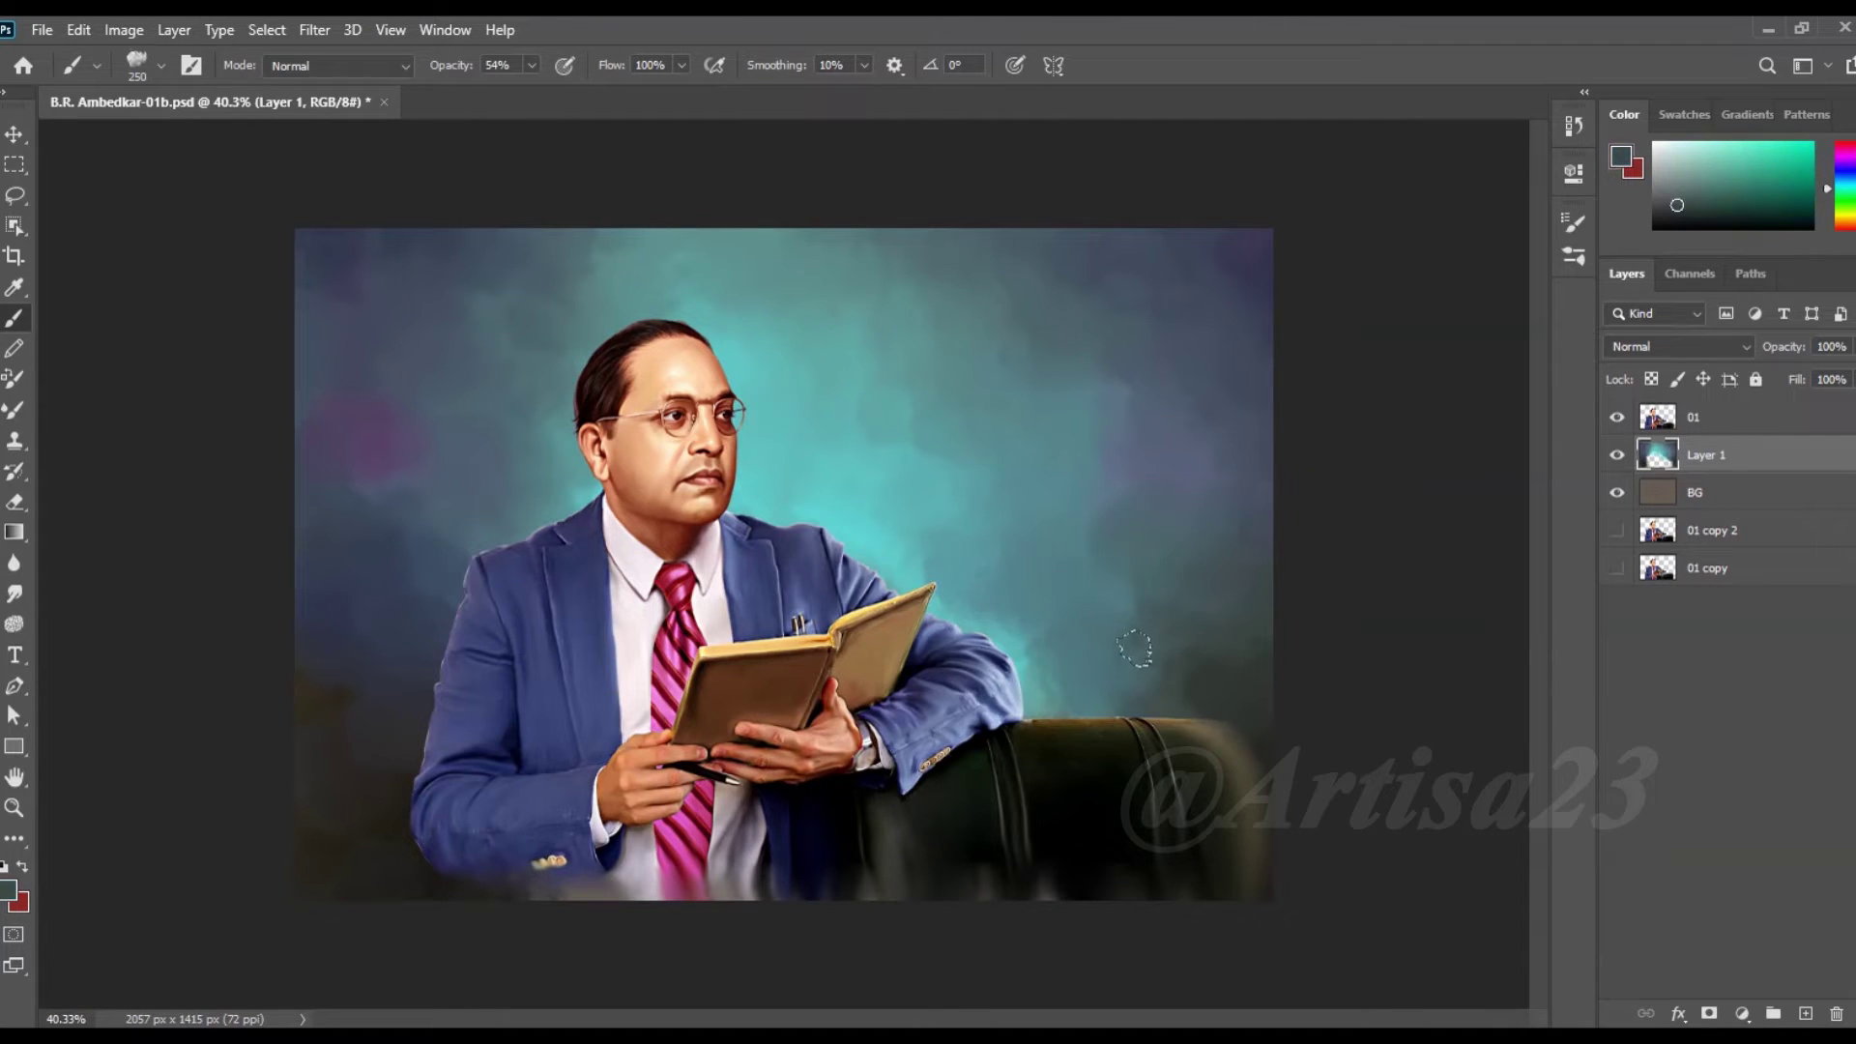
{"action": "left_click", "coordinate": [1187, 676], "text": "alt"}
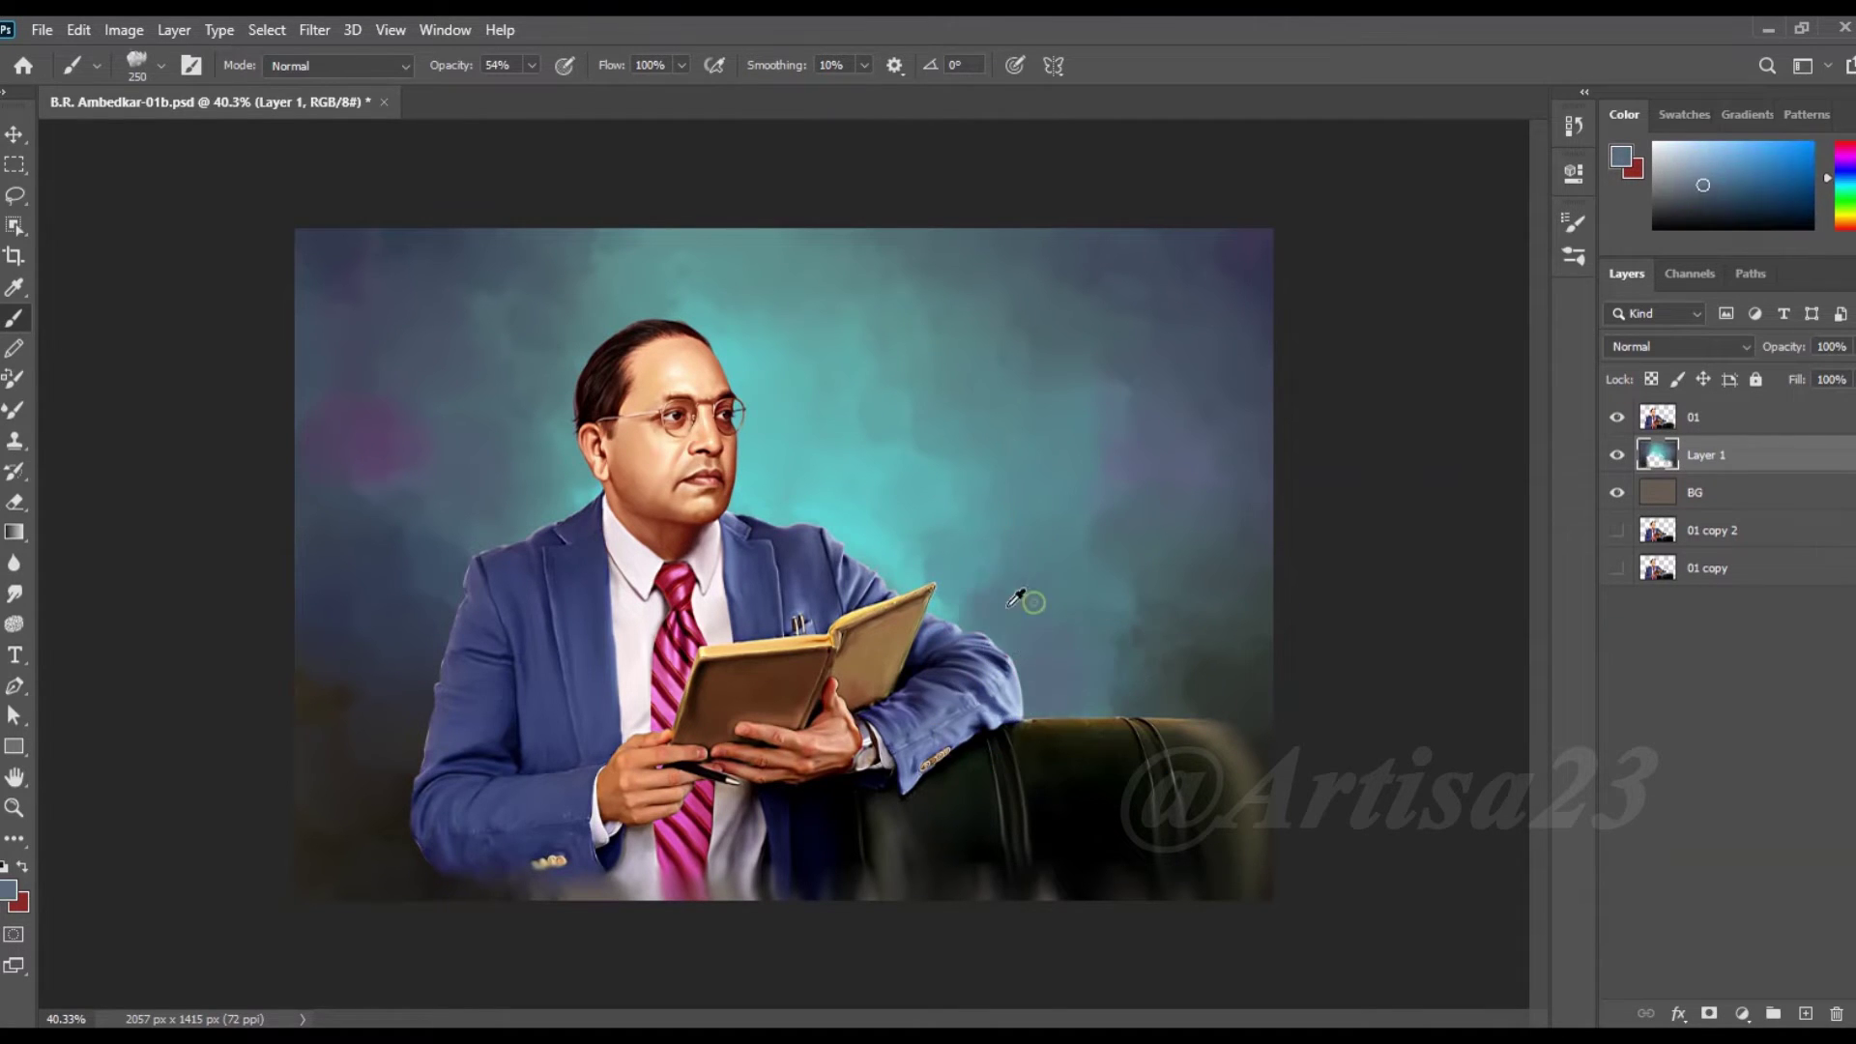
{"action": "left_click", "coordinate": [1214, 676], "text": "alt"}
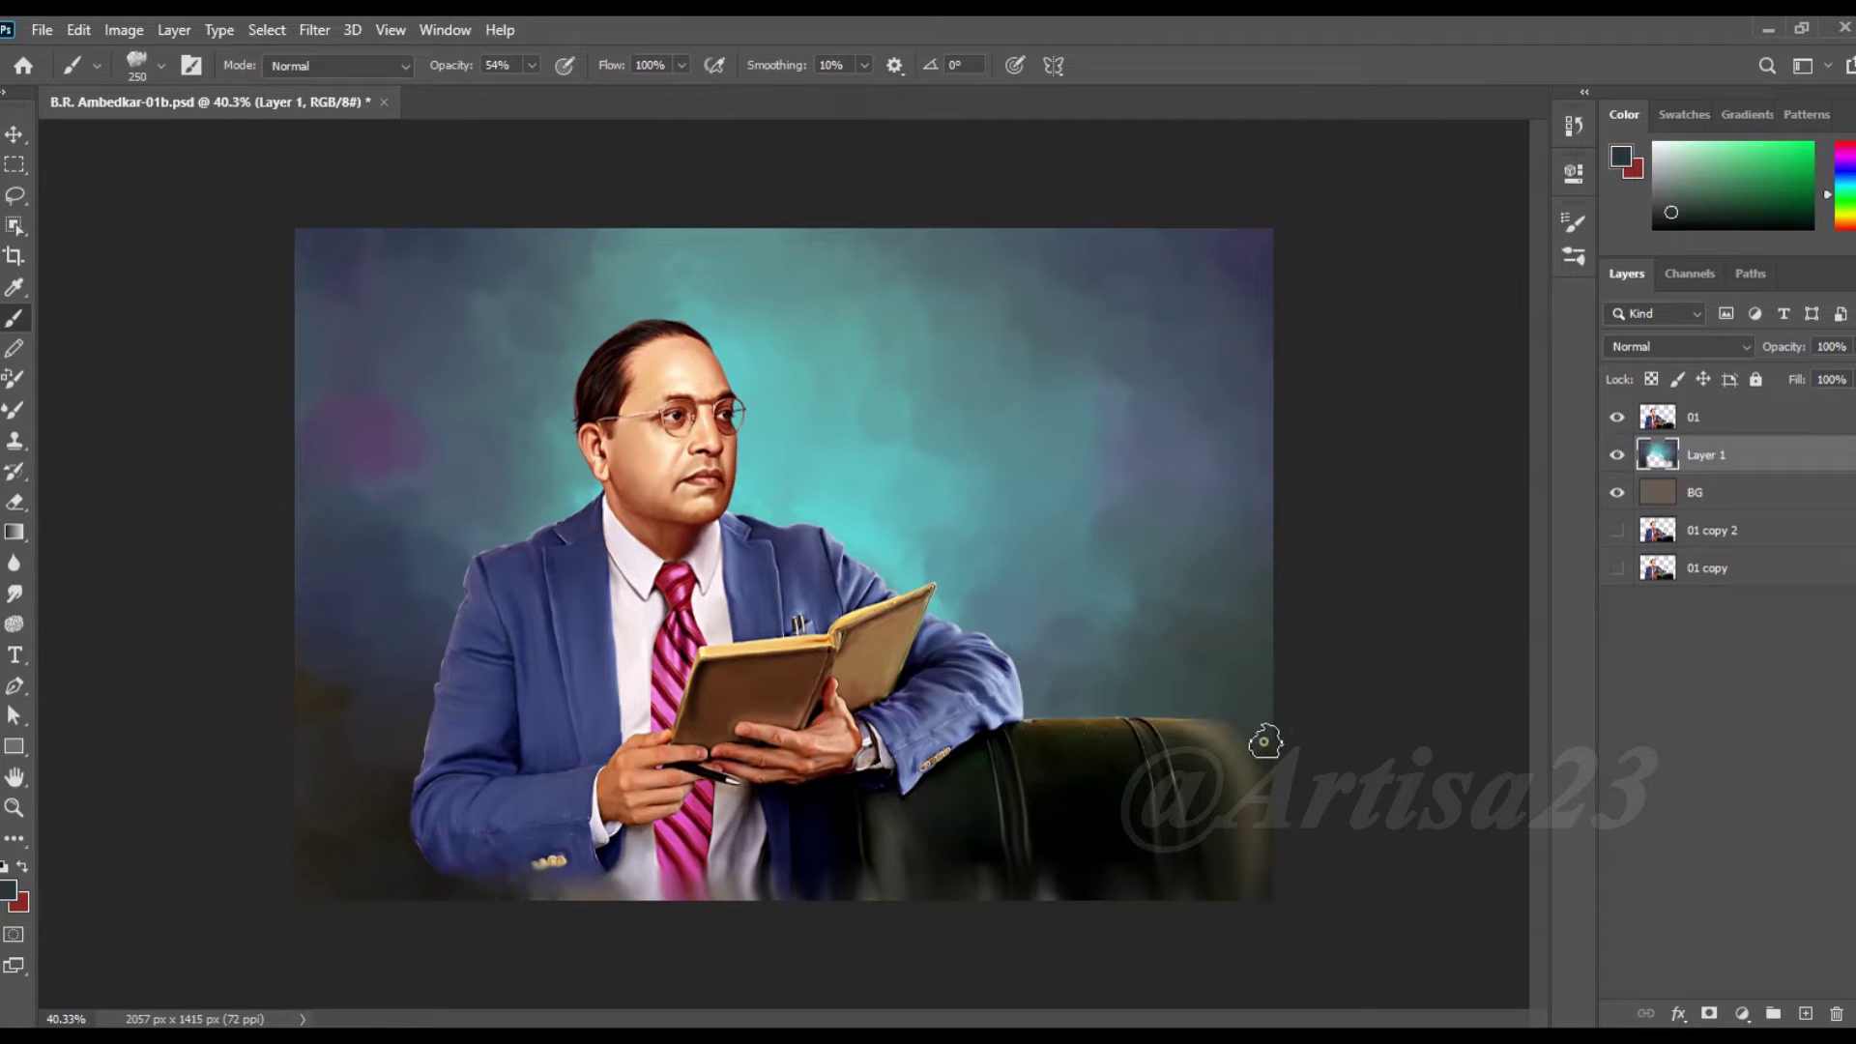
{"action": "left_click", "coordinate": [632, 237], "text": "alt"}
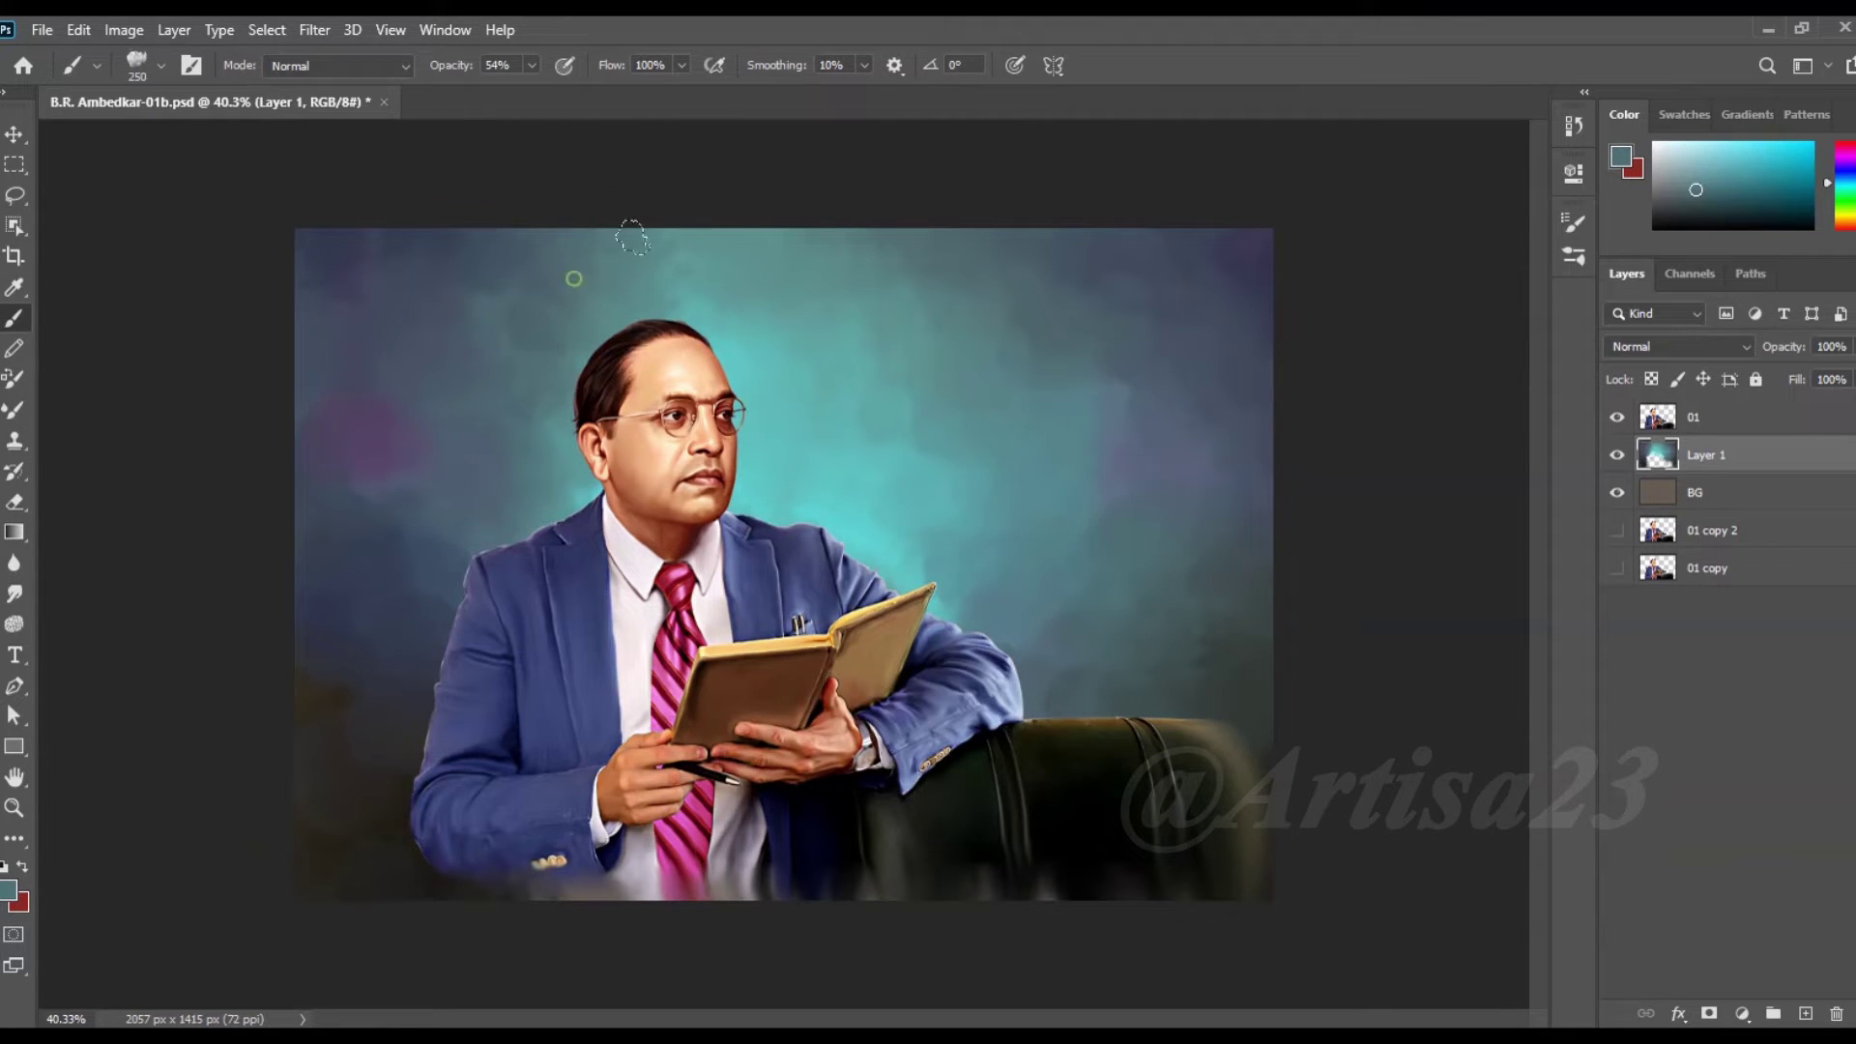
- Sample lower-background colours, top-right purple-blue, and near-black from the chair
{"action": "left_click", "coordinate": [338, 783], "text": "alt"}
{"action": "left_click", "coordinate": [406, 698], "text": "alt"}
{"action": "left_click", "coordinate": [1185, 624], "text": "alt"}
{"action": "left_click", "coordinate": [1237, 541], "text": "alt"}
{"action": "left_click", "coordinate": [1248, 246], "text": "alt"}
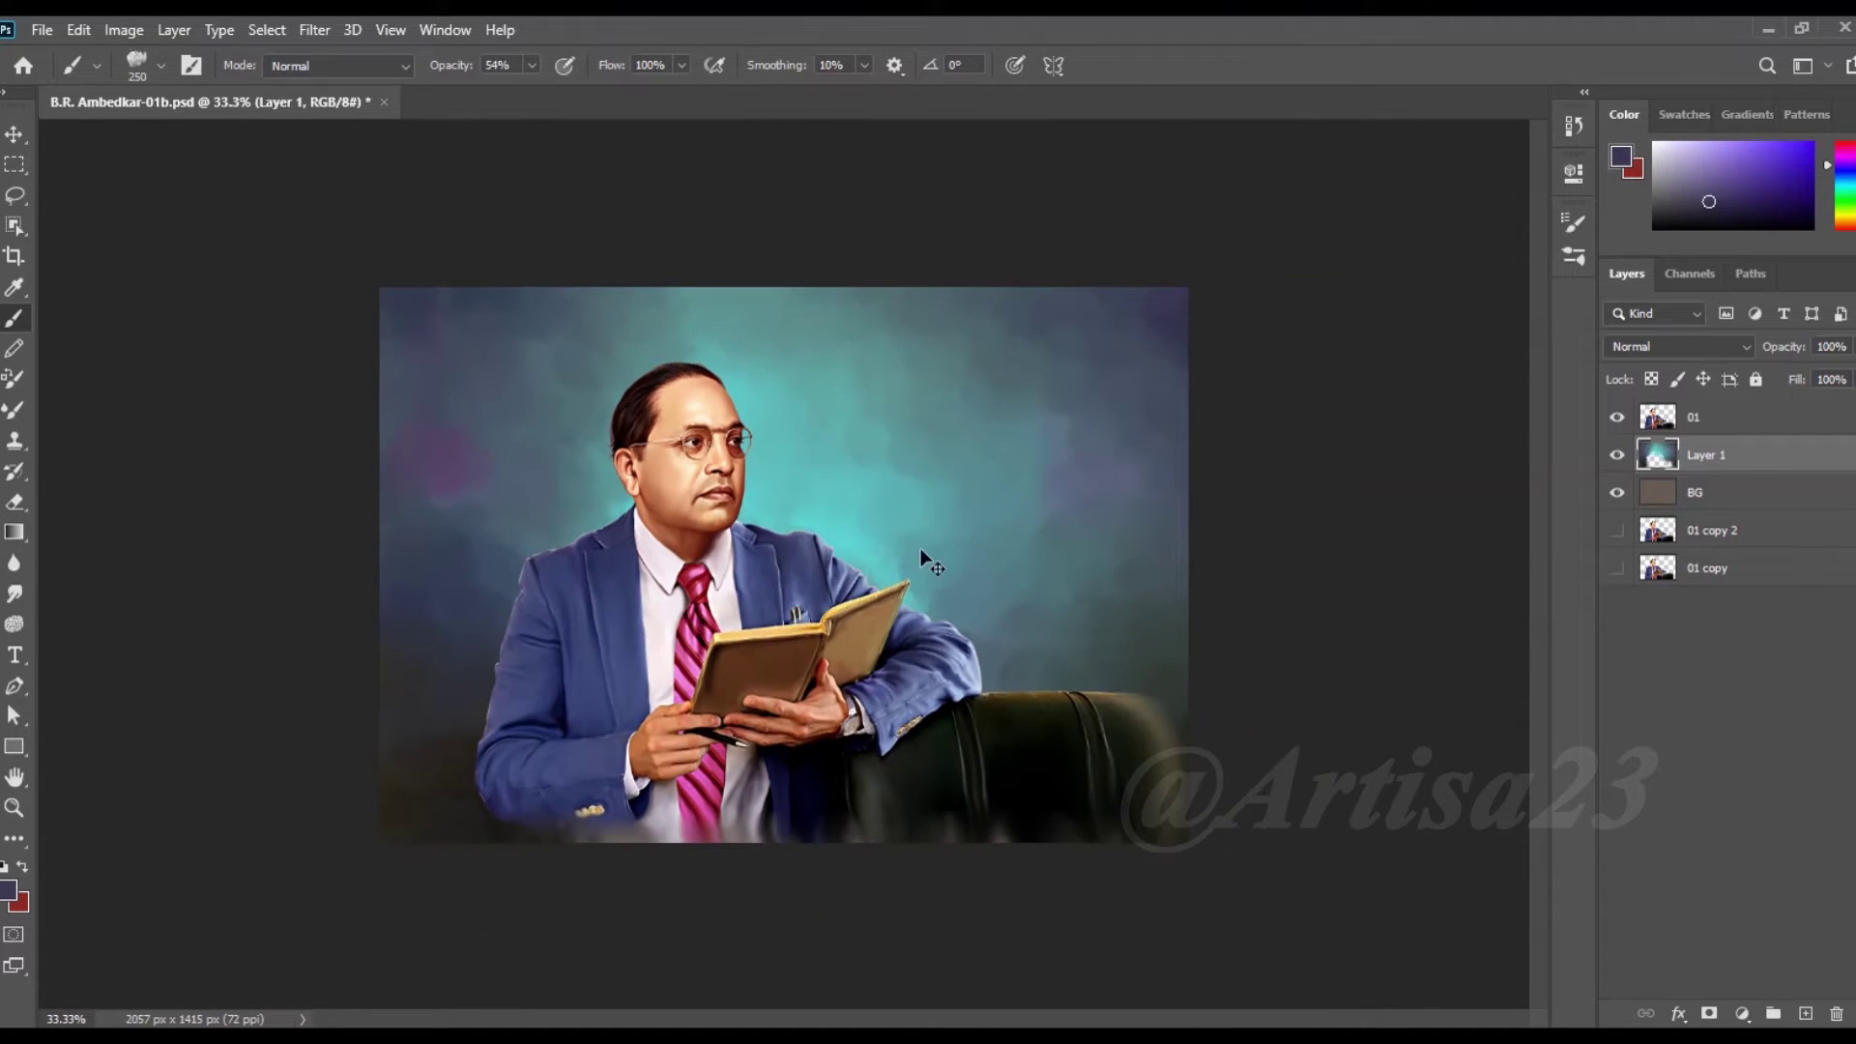
{"action": "left_click", "coordinate": [1145, 698], "text": "alt"}
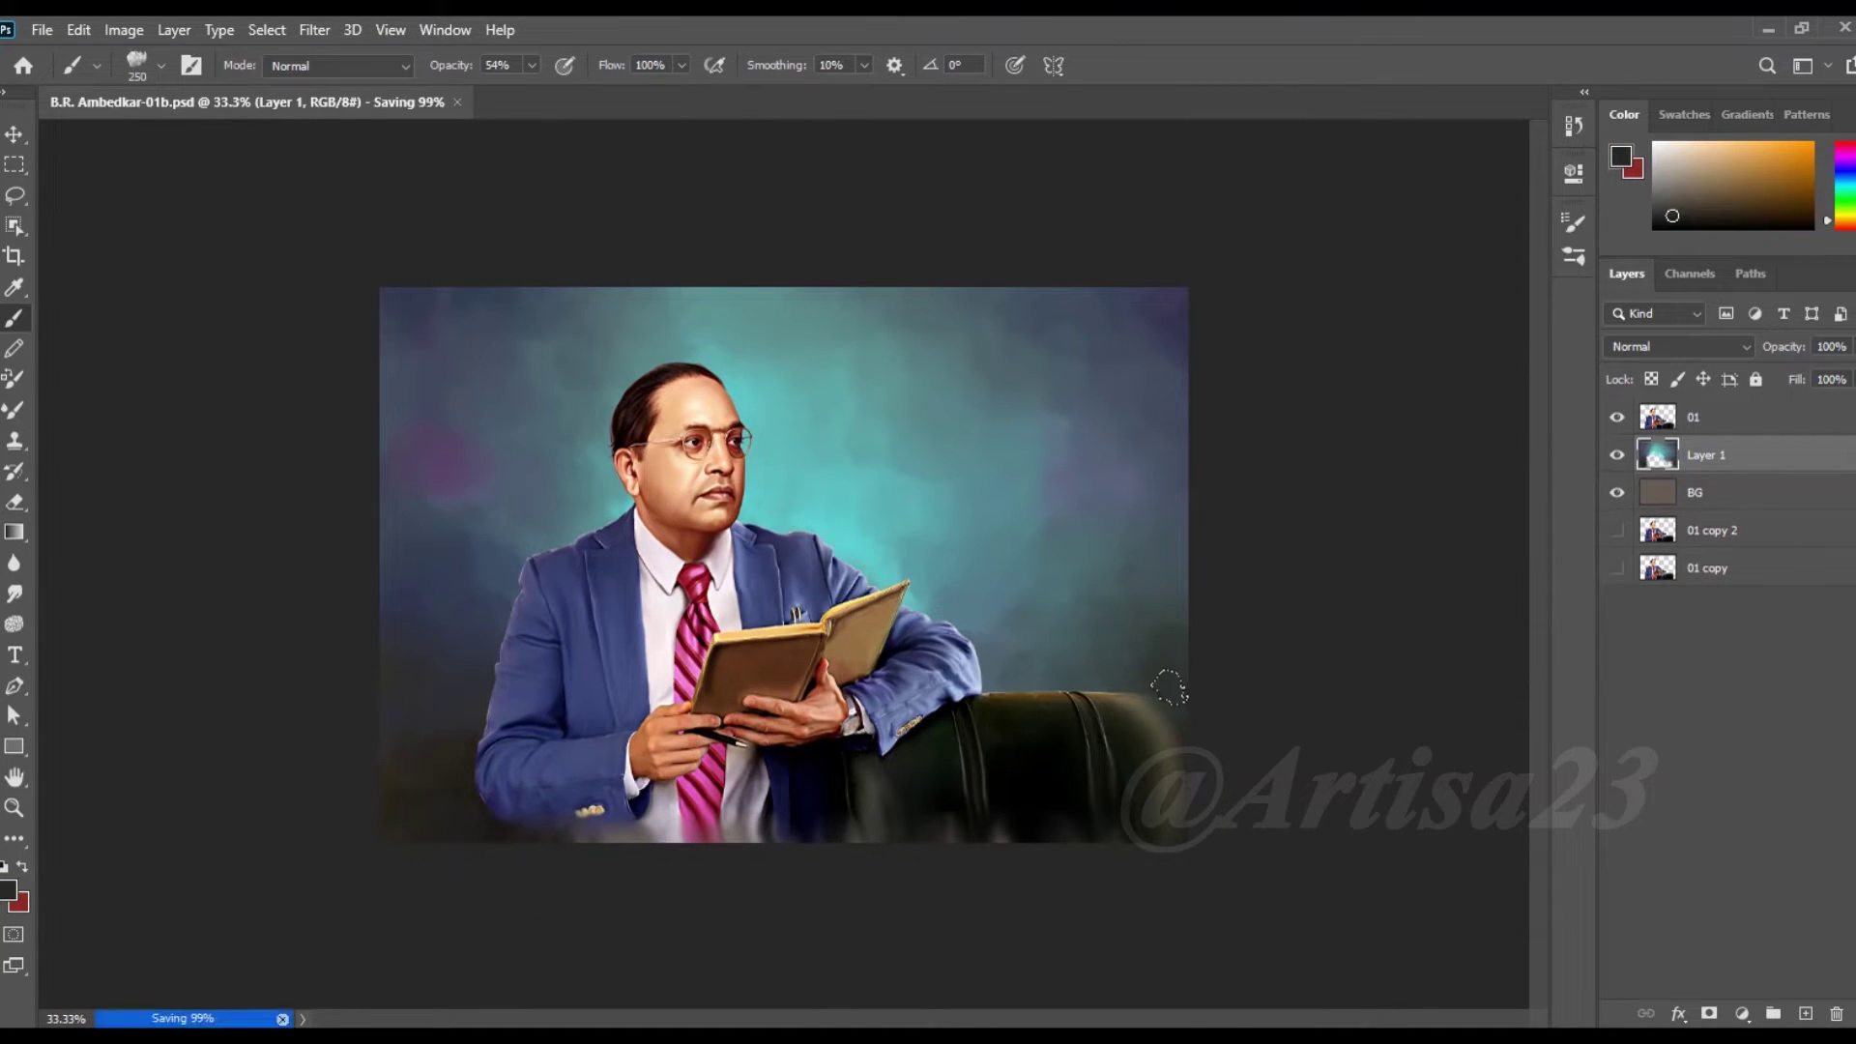
- Sample near-black tones from the dark chair and make layer 01 active
{"action": "left_click", "coordinate": [1157, 604], "text": "alt"}
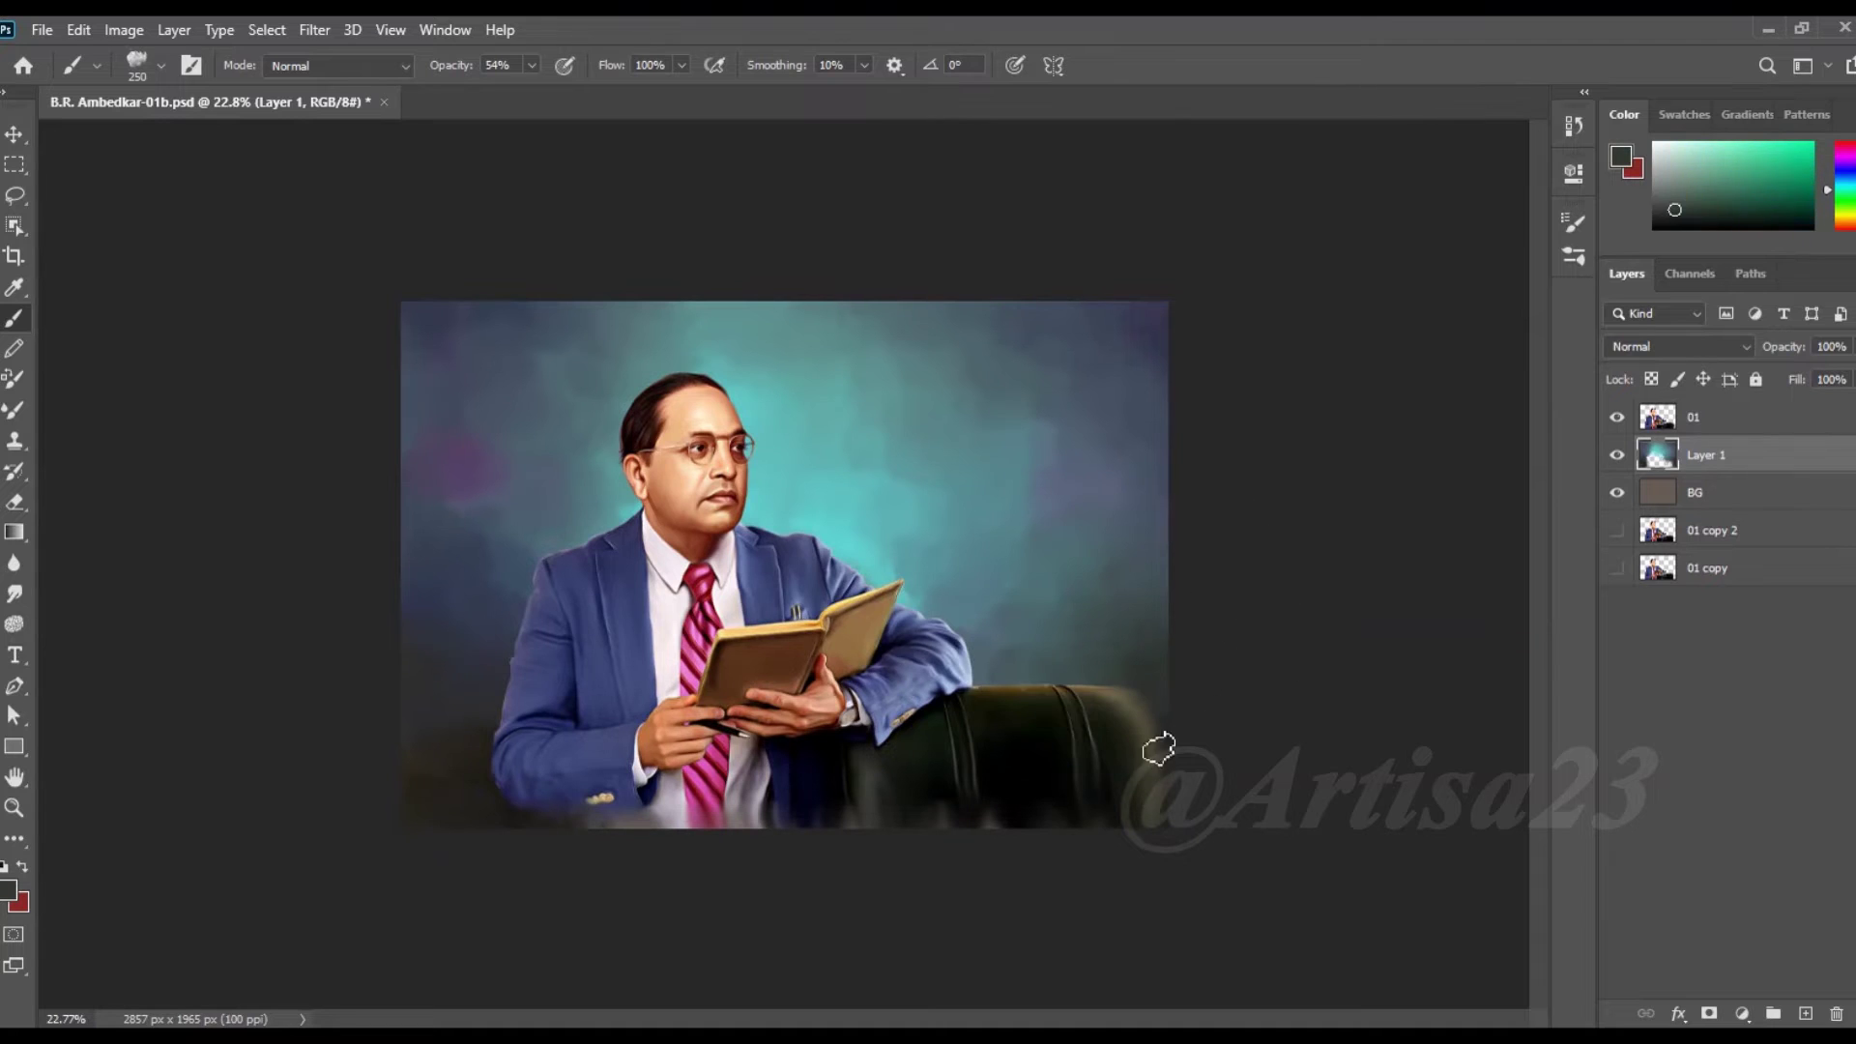
{"action": "left_click", "coordinate": [1158, 749], "text": "alt"}
{"action": "left_click", "coordinate": [991, 815], "text": "alt"}
{"action": "left_click", "coordinate": [1701, 416]}
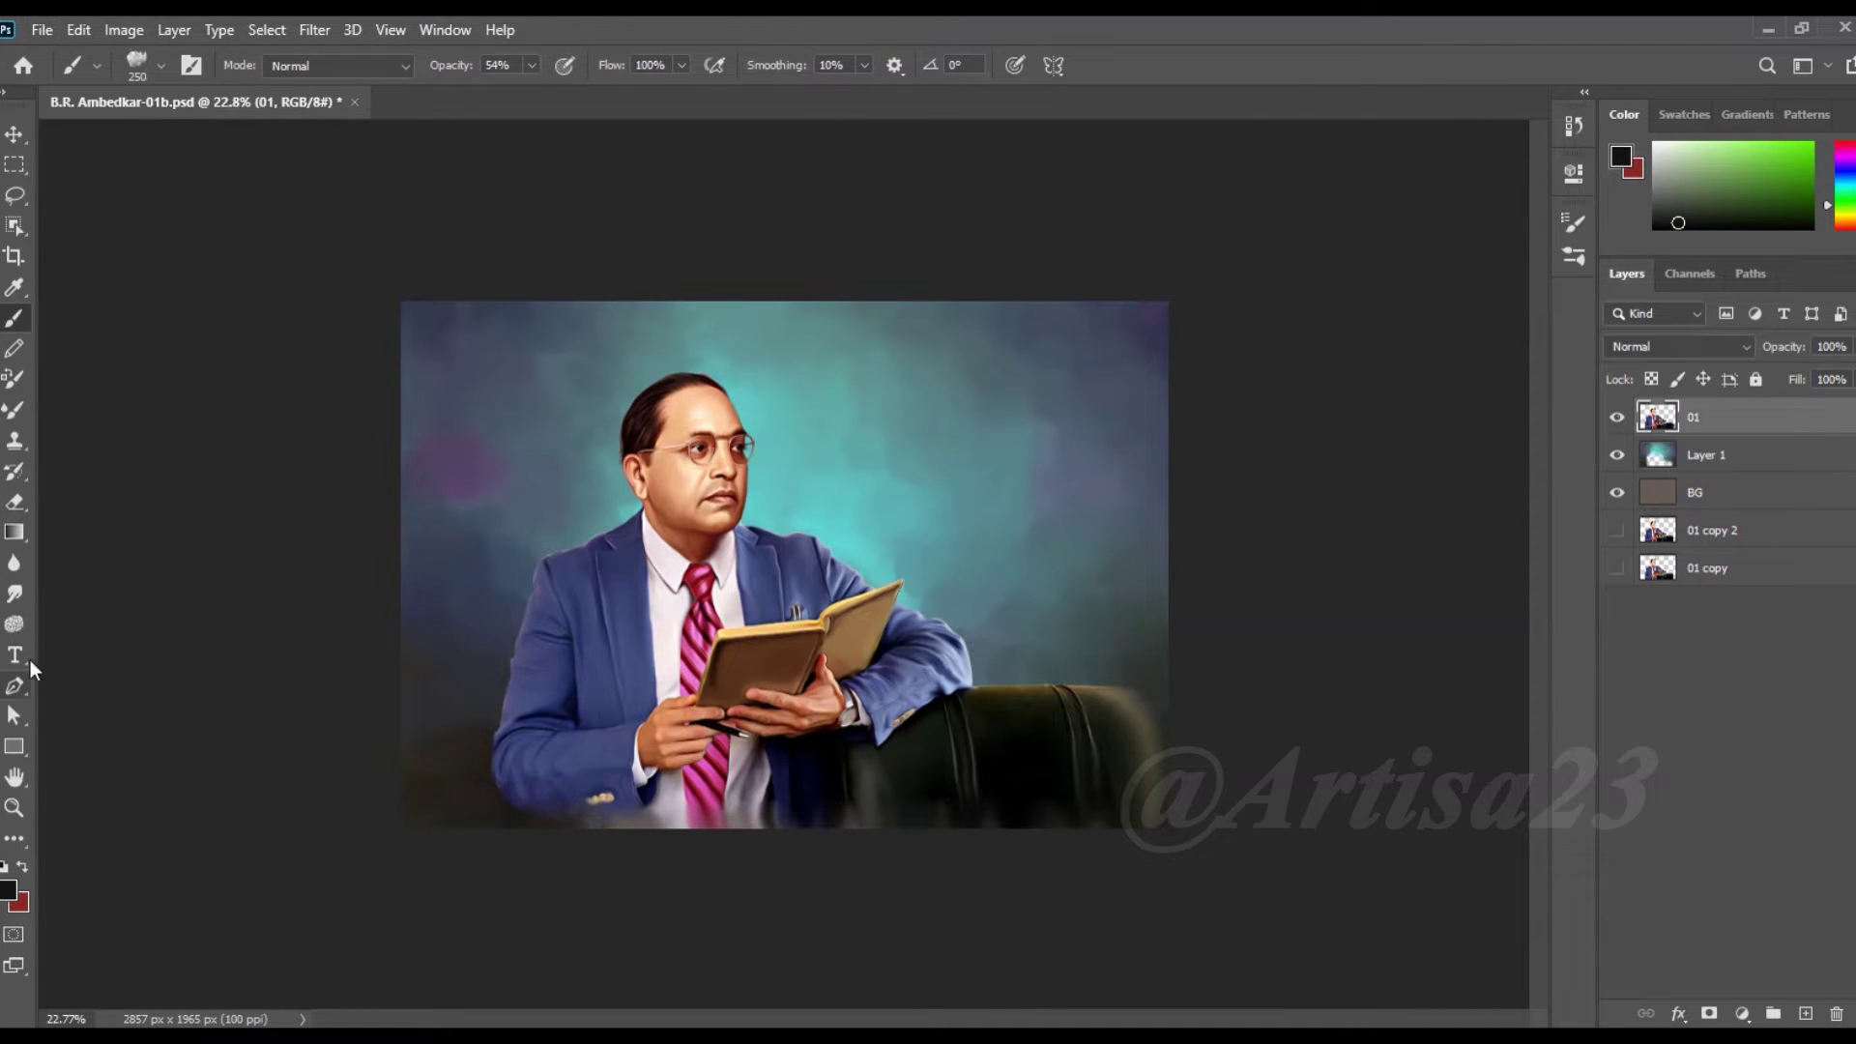
- Smudge the lower edges with a size-200 brush, then add empty Layer 2 on top
{"action": "left_click", "coordinate": [15, 593]}
{"action": "scroll", "coordinate": [760, 873], "scroll_direction": "up", "scroll_amount": 1}
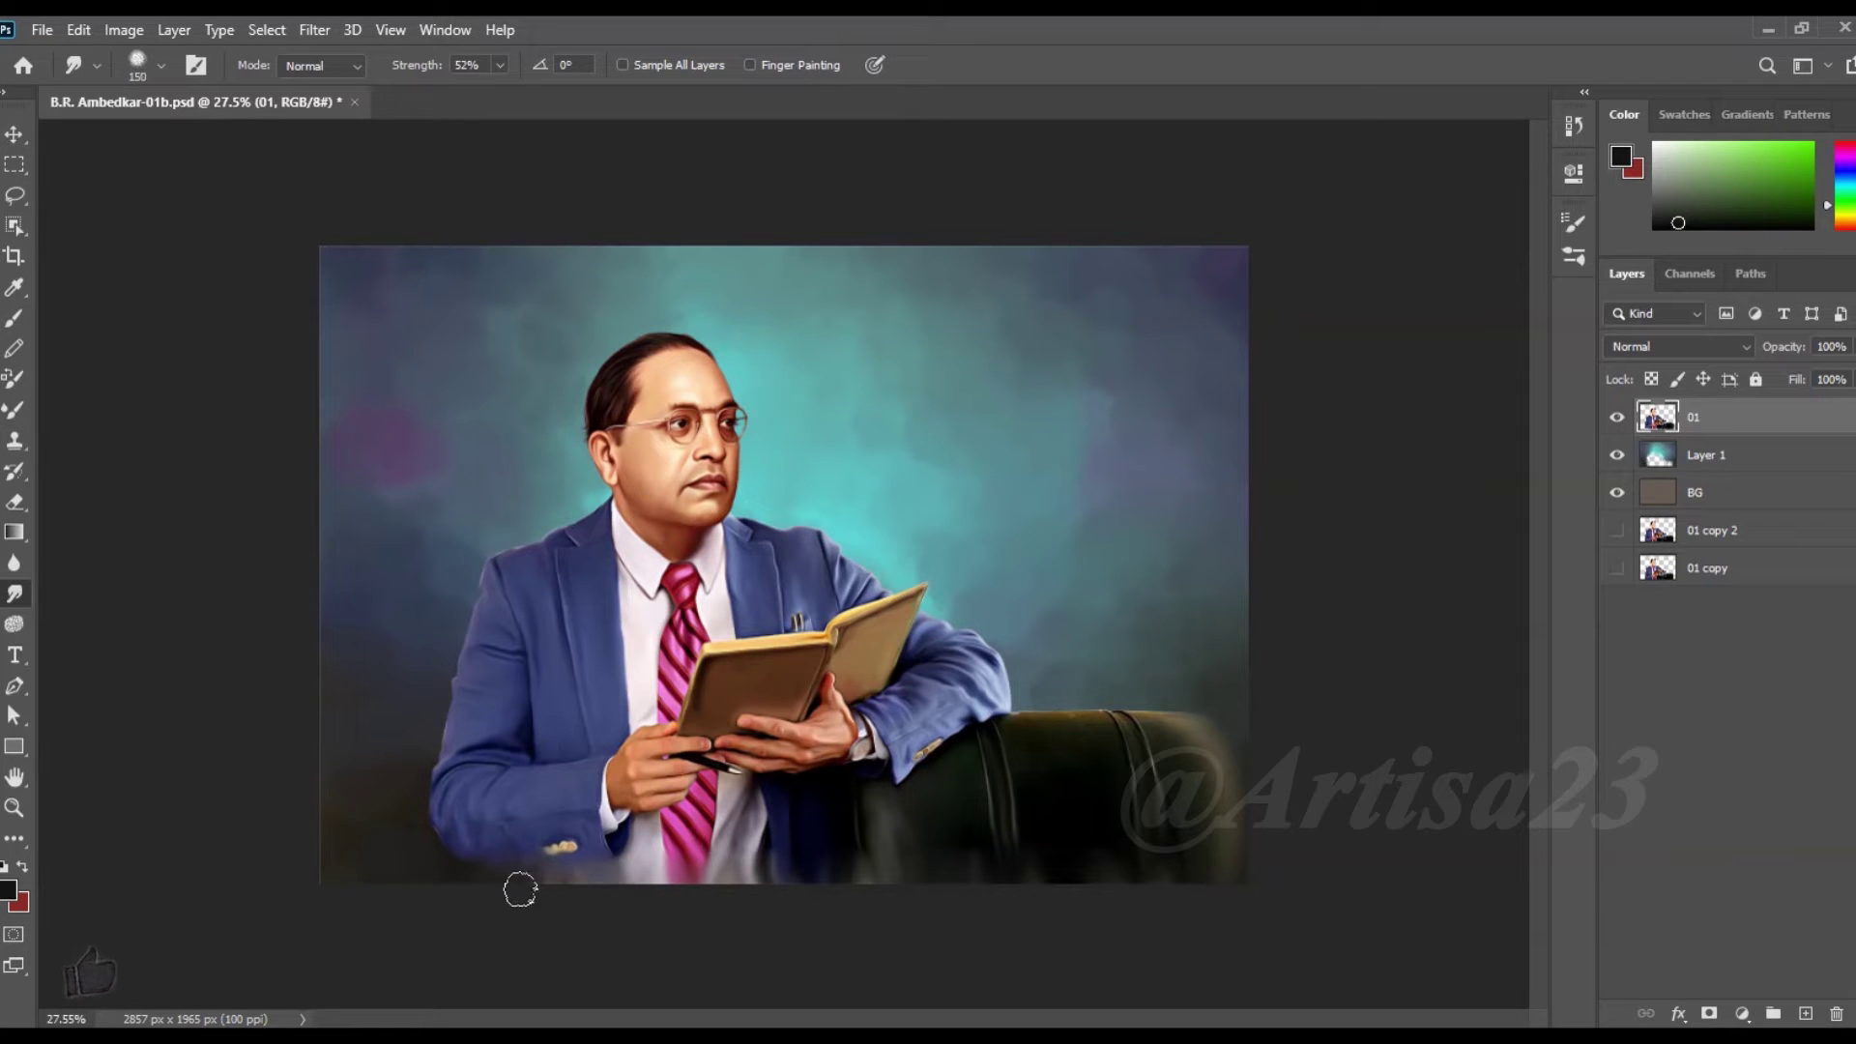
{"action": "key", "text": "bracketright"}
{"action": "key", "text": "bracketright"}
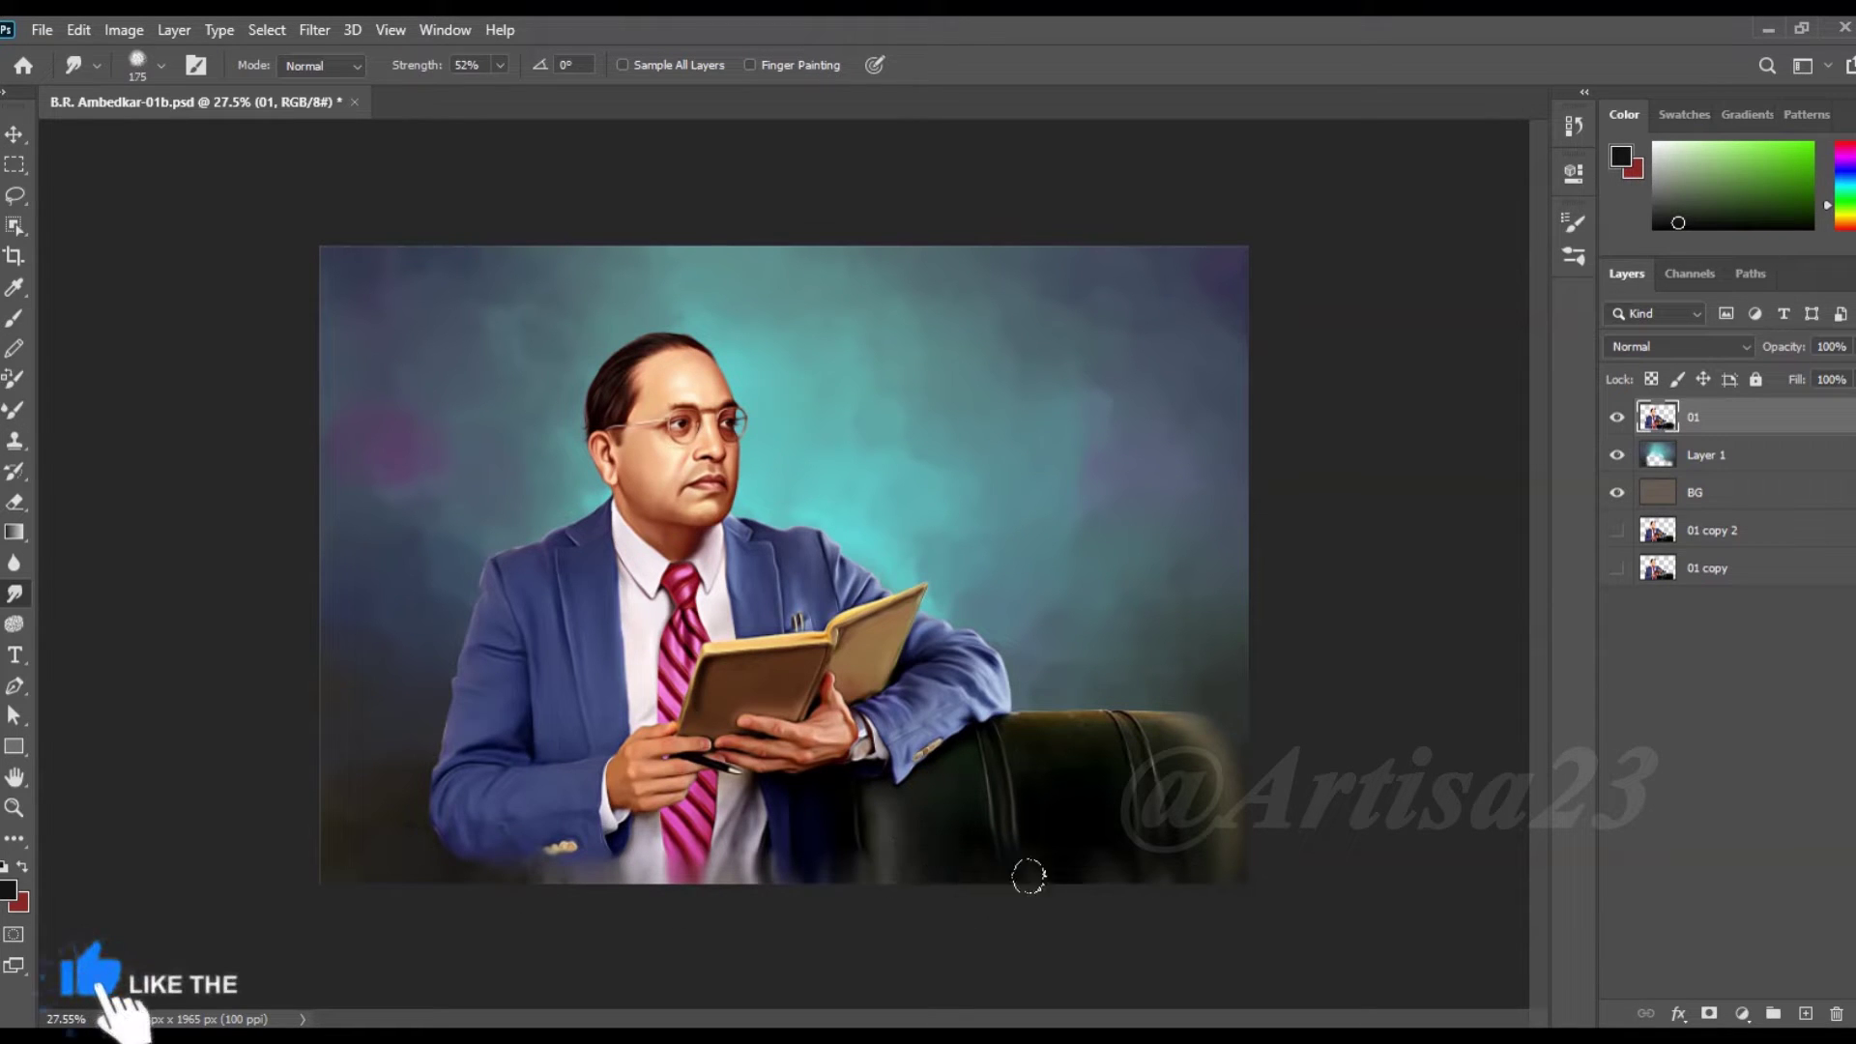
{"action": "key", "text": "ctrl+plus"}
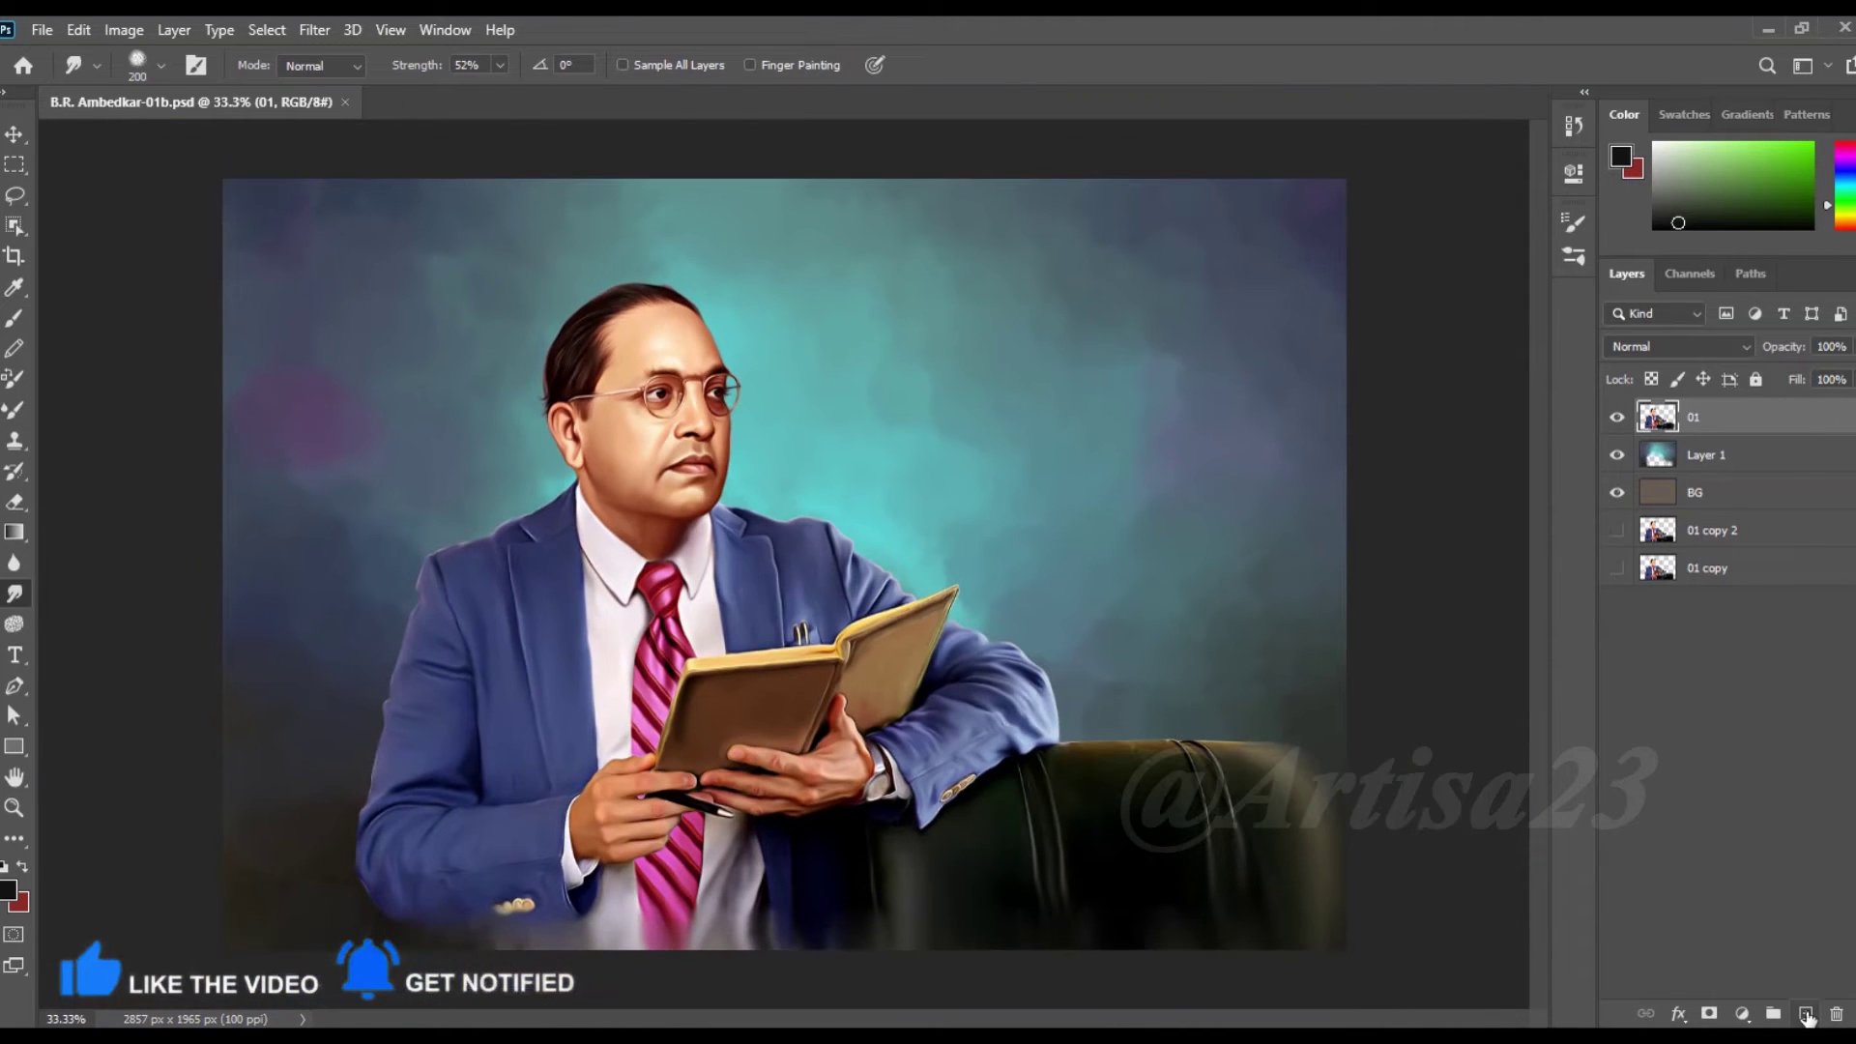
{"action": "left_click", "coordinate": [1806, 1014]}
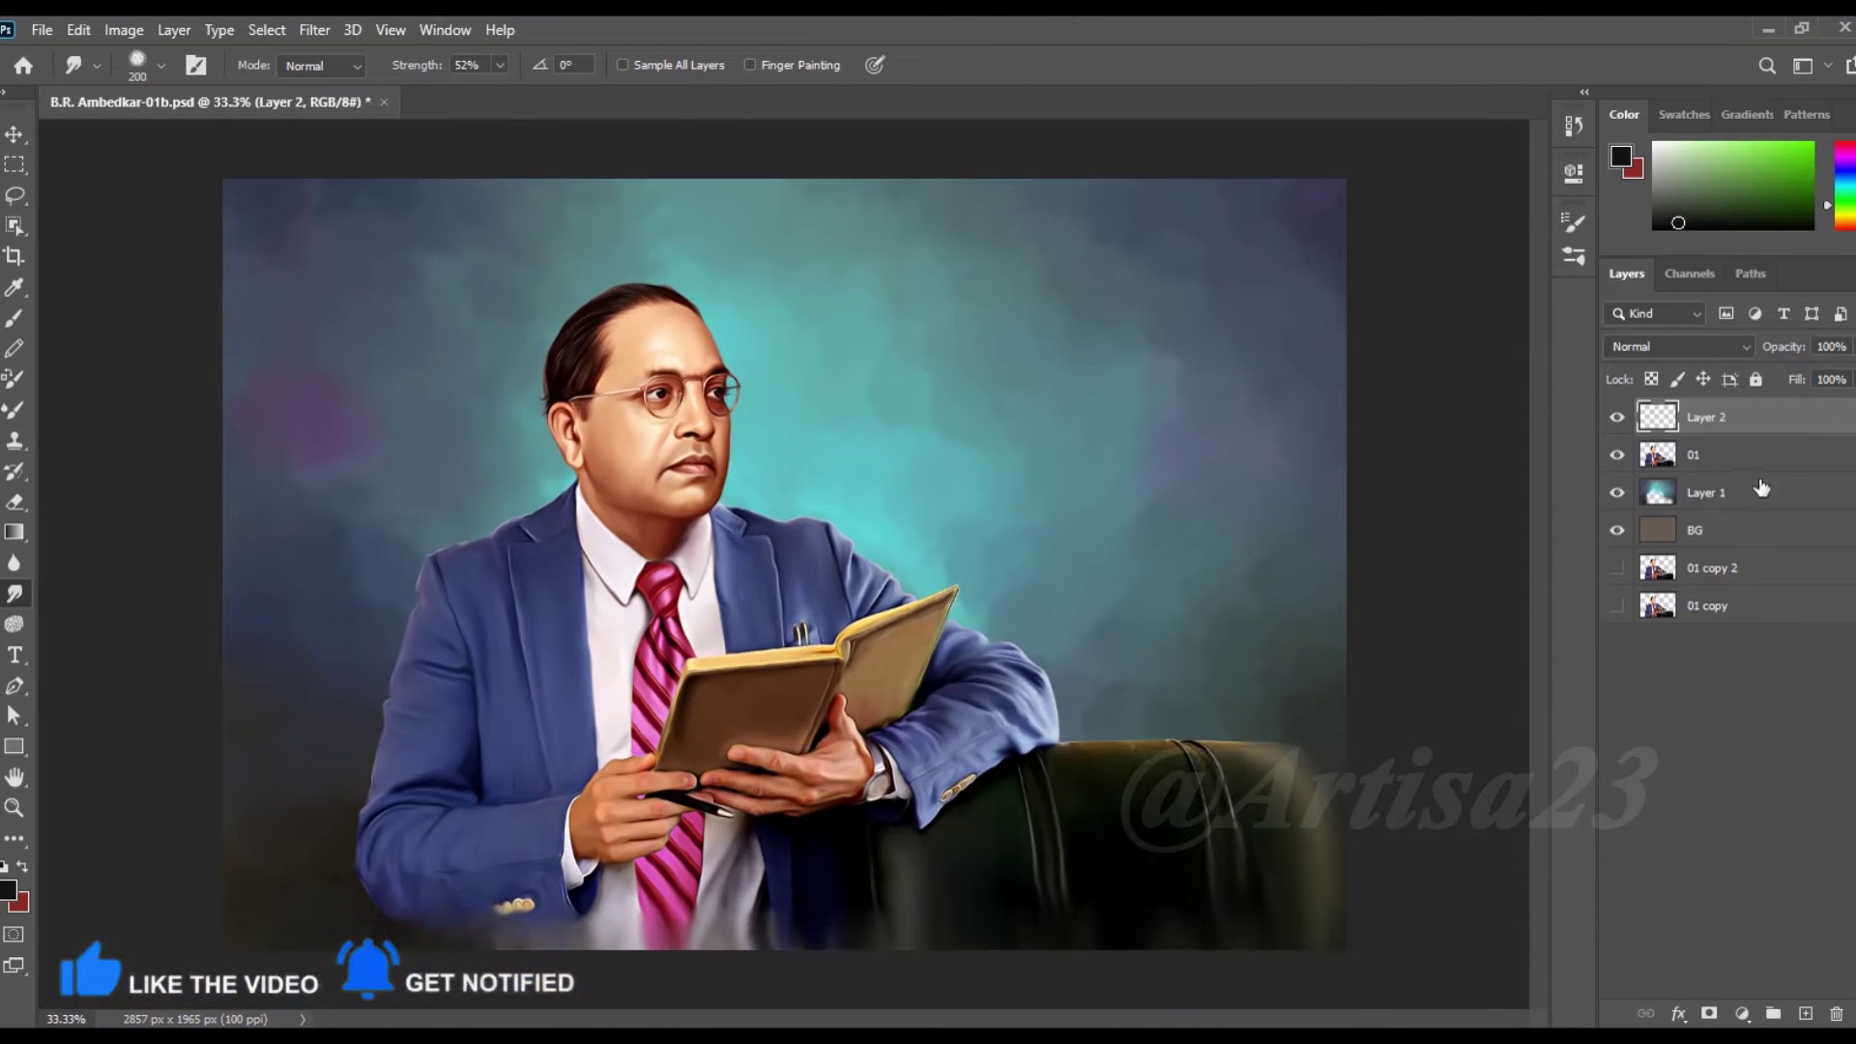
{"action": "type", "text": "Color 01"}
- Name the layer Color 01, load the figure selection, and pick a dark red foreground colour
{"action": "key", "text": "Return"}
{"action": "left_click", "coordinate": [1658, 454], "text": "ctrl"}
{"action": "key", "text": "i"}
{"action": "left_click", "coordinate": [1622, 157]}
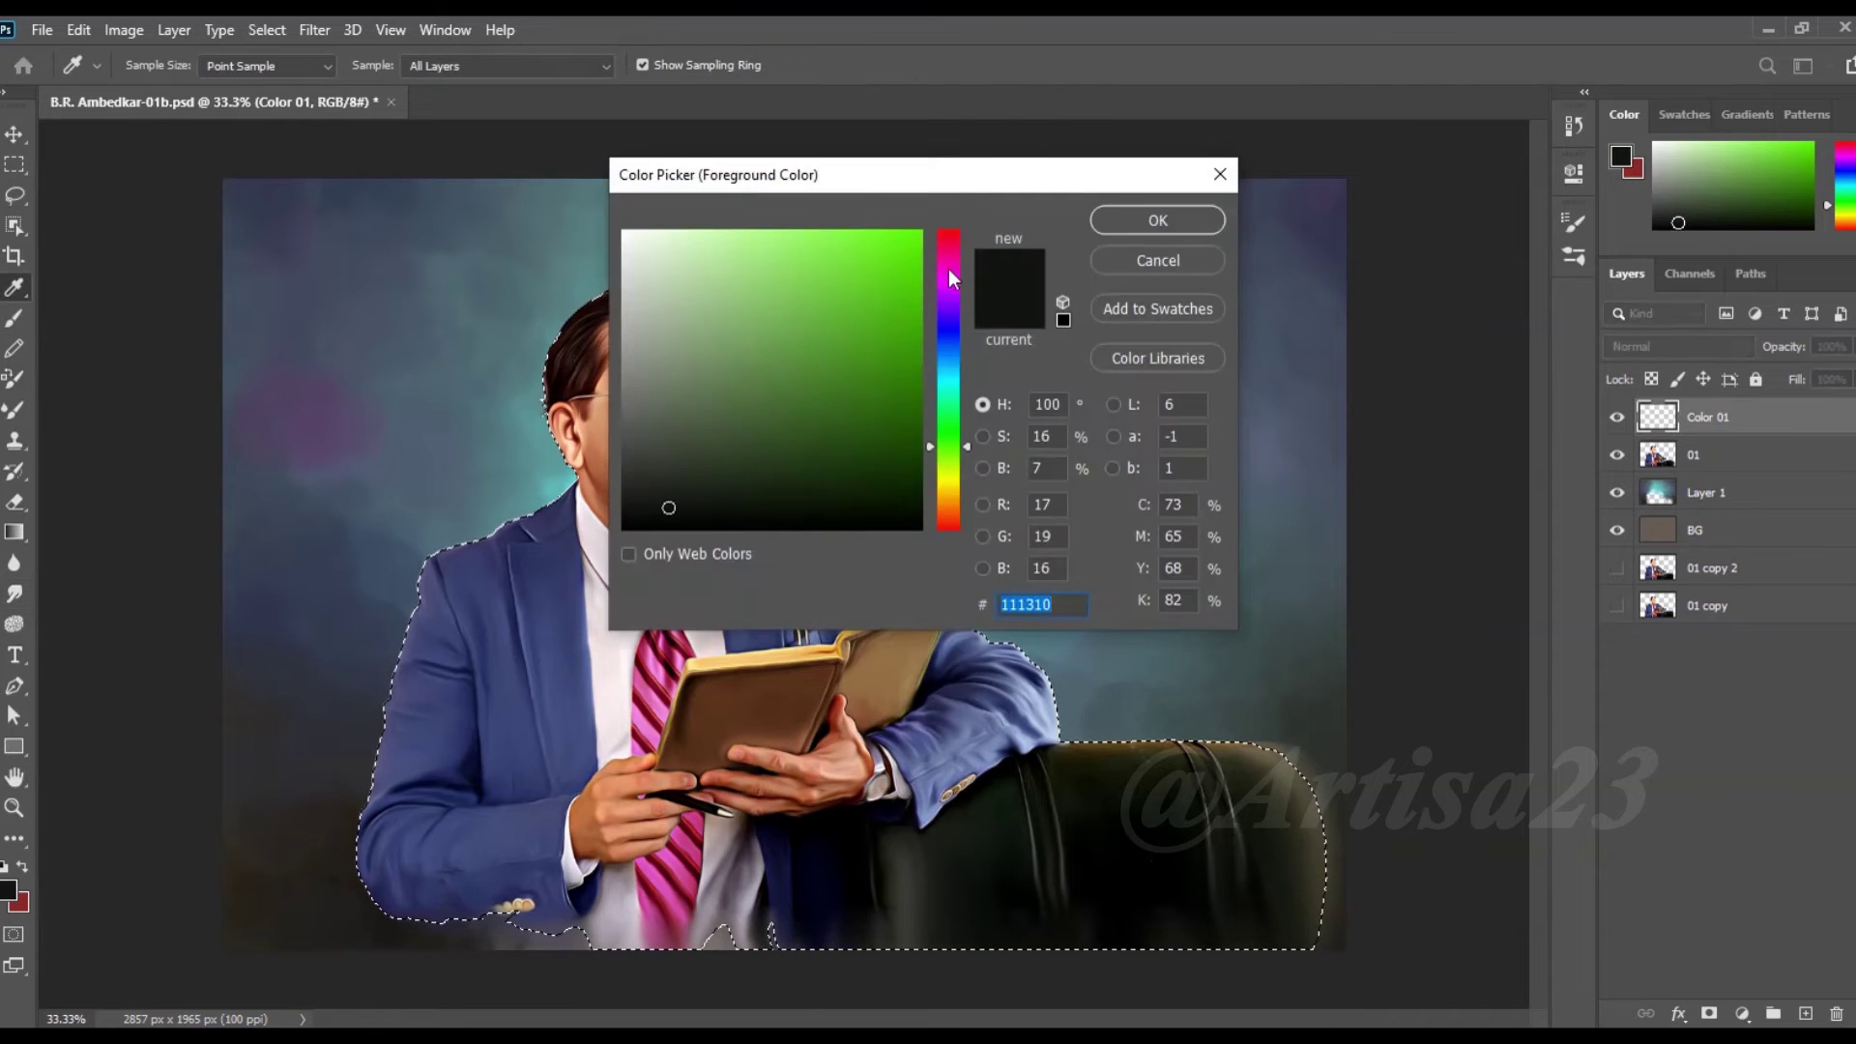
{"action": "left_click_drag", "start_coordinate": [949, 278], "coordinate": [950, 231]}
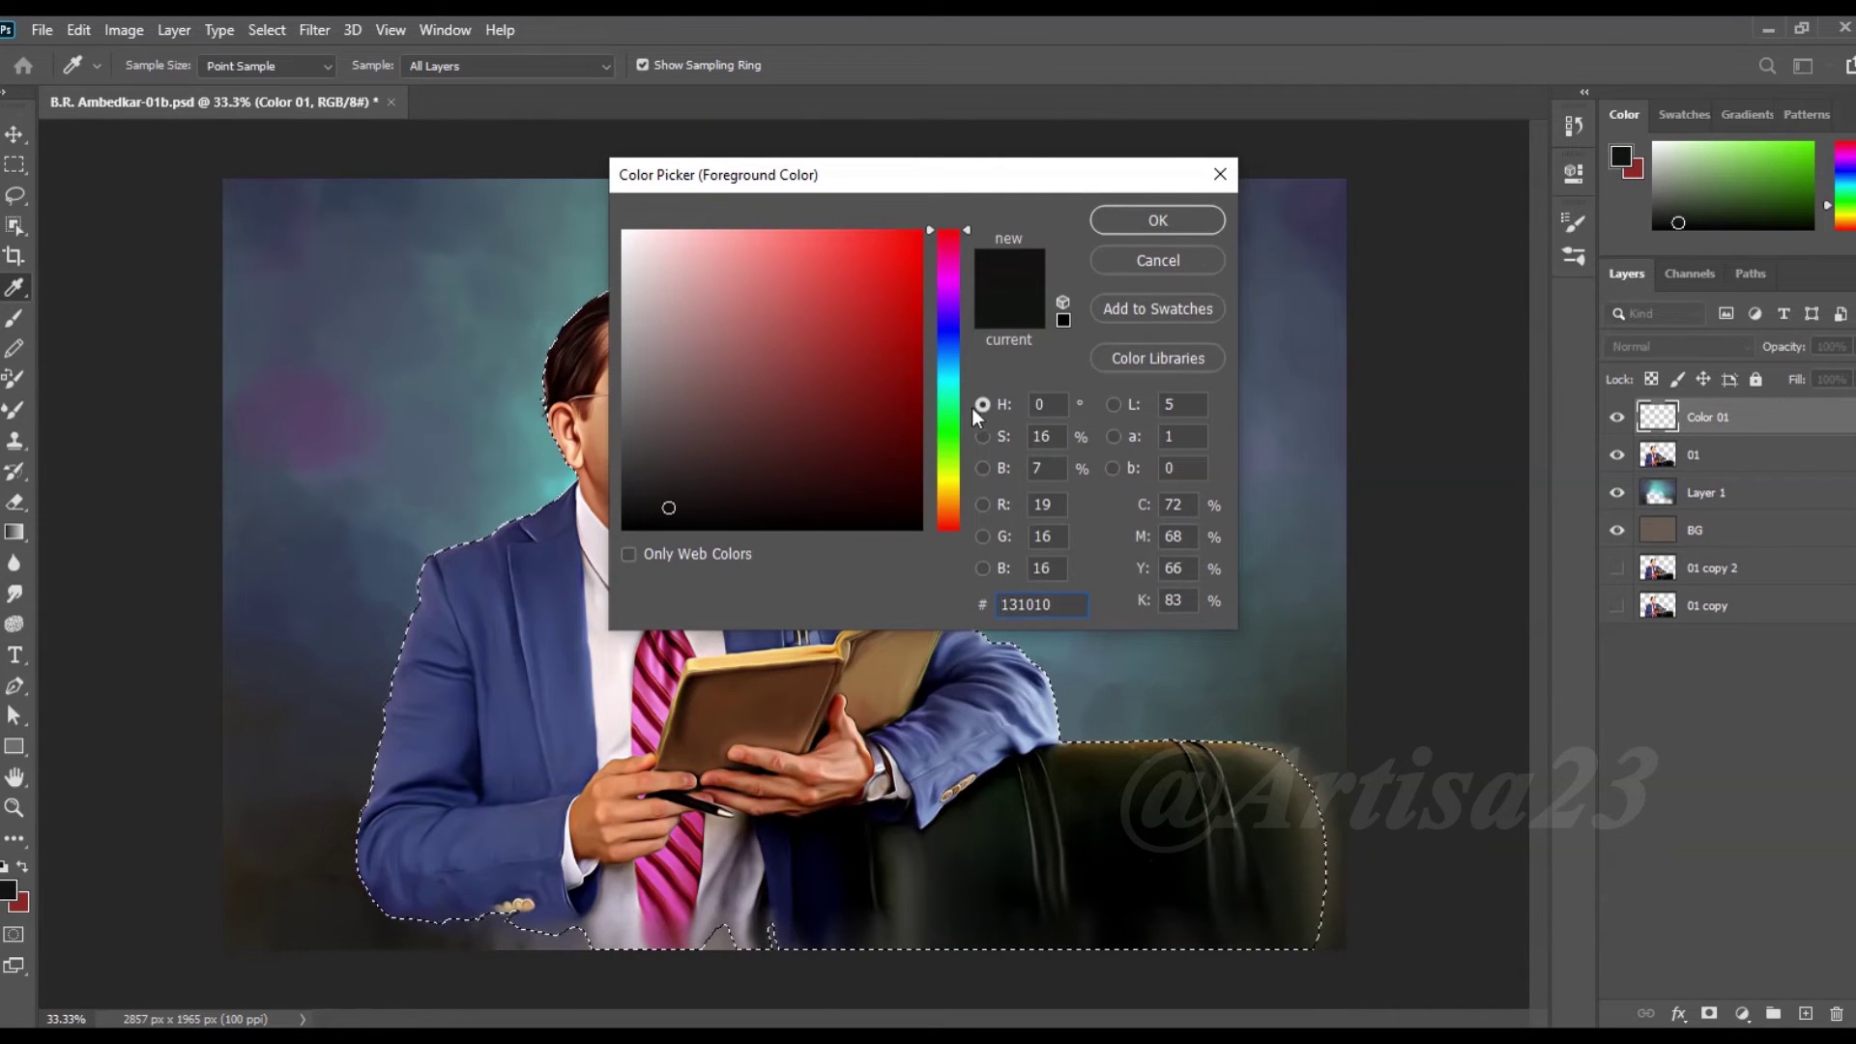
{"action": "left_click", "coordinate": [918, 379]}
{"action": "left_click", "coordinate": [1157, 220]}
- Use a soft round brush at 16% opacity and set Color 01 to Color blend mode
{"action": "key", "text": "b"}
{"action": "left_click", "coordinate": [192, 64]}
{"action": "left_click", "coordinate": [1258, 213]}
{"action": "scroll", "coordinate": [1354, 435], "scroll_direction": "up", "scroll_amount": 5}
{"action": "left_click", "coordinate": [1208, 387]}
{"action": "left_click", "coordinate": [531, 64]}
{"action": "left_click_drag", "start_coordinate": [533, 91], "coordinate": [492, 91]}
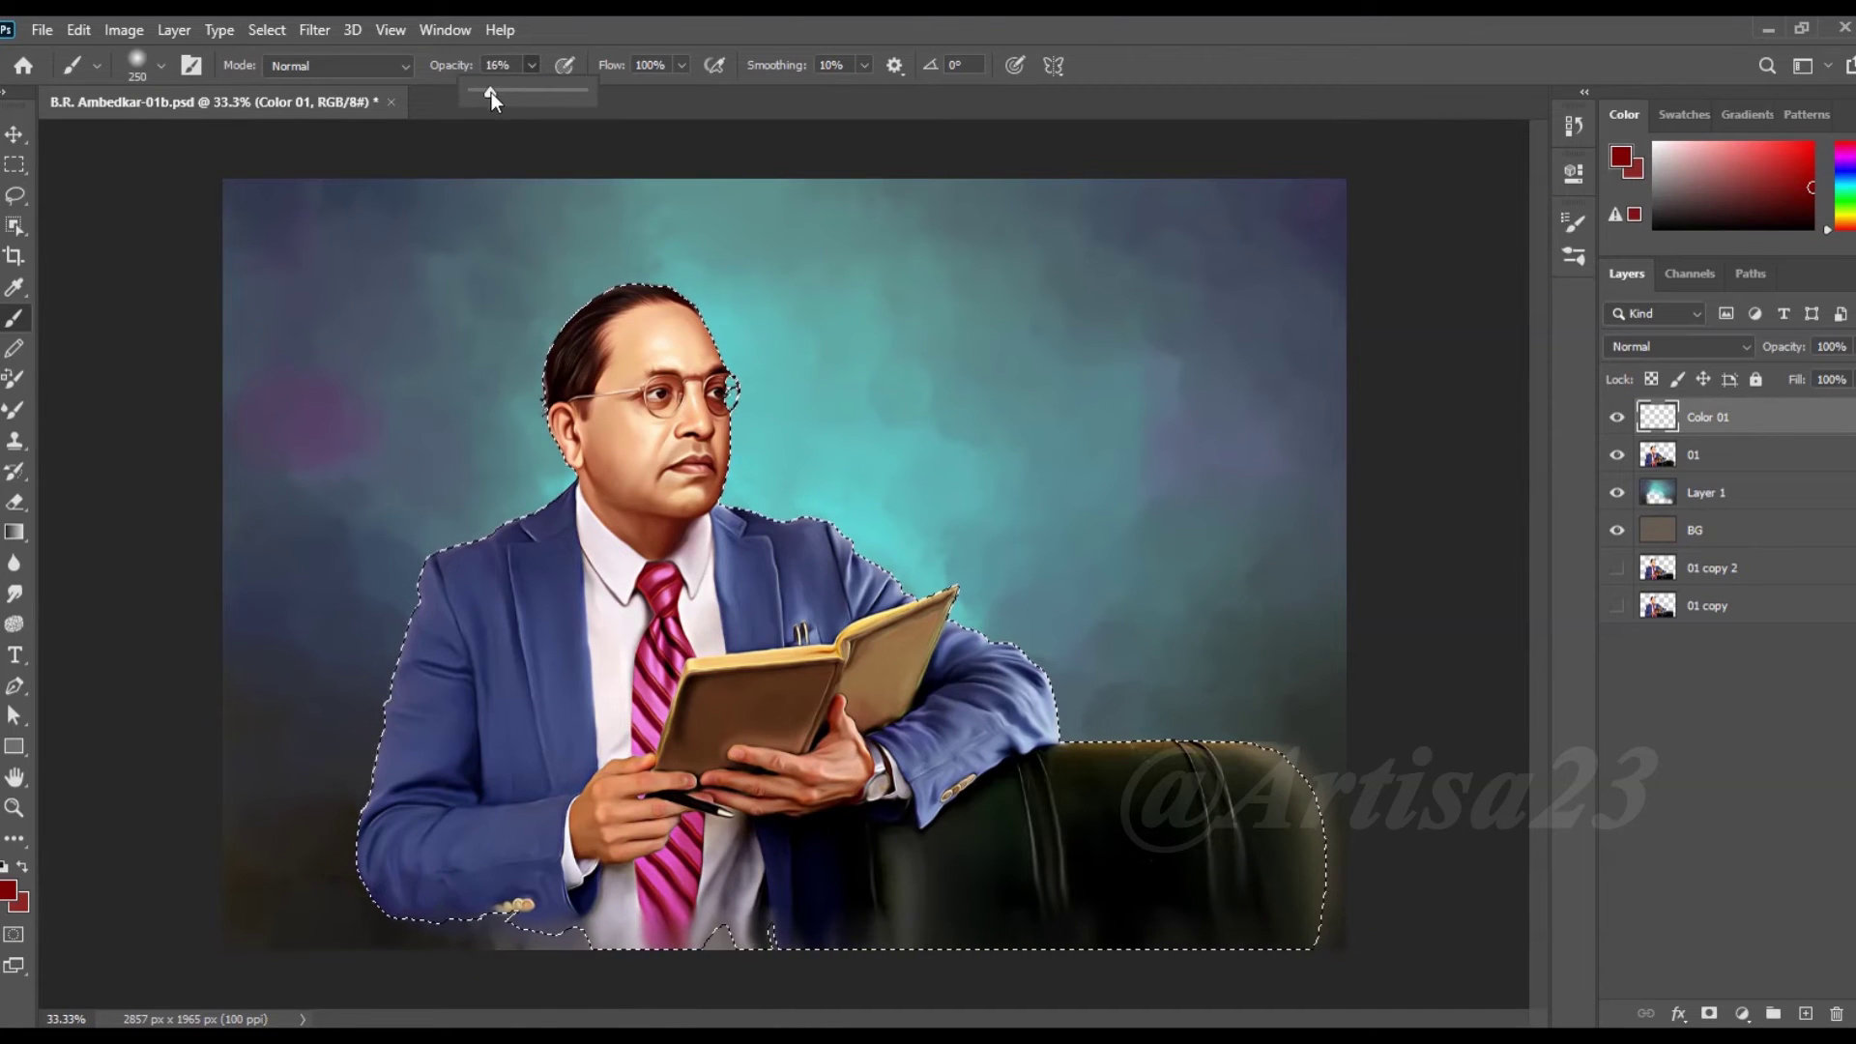
{"action": "left_click", "coordinate": [1677, 346]}
{"action": "left_click", "coordinate": [1634, 899]}
- Paint and smudge the dark-red tint over the skin, then add a new empty layer above
{"action": "key", "text": "v"}
{"action": "scroll", "coordinate": [730, 348], "scroll_direction": "up", "scroll_amount": 2}
{"action": "key", "text": "b"}
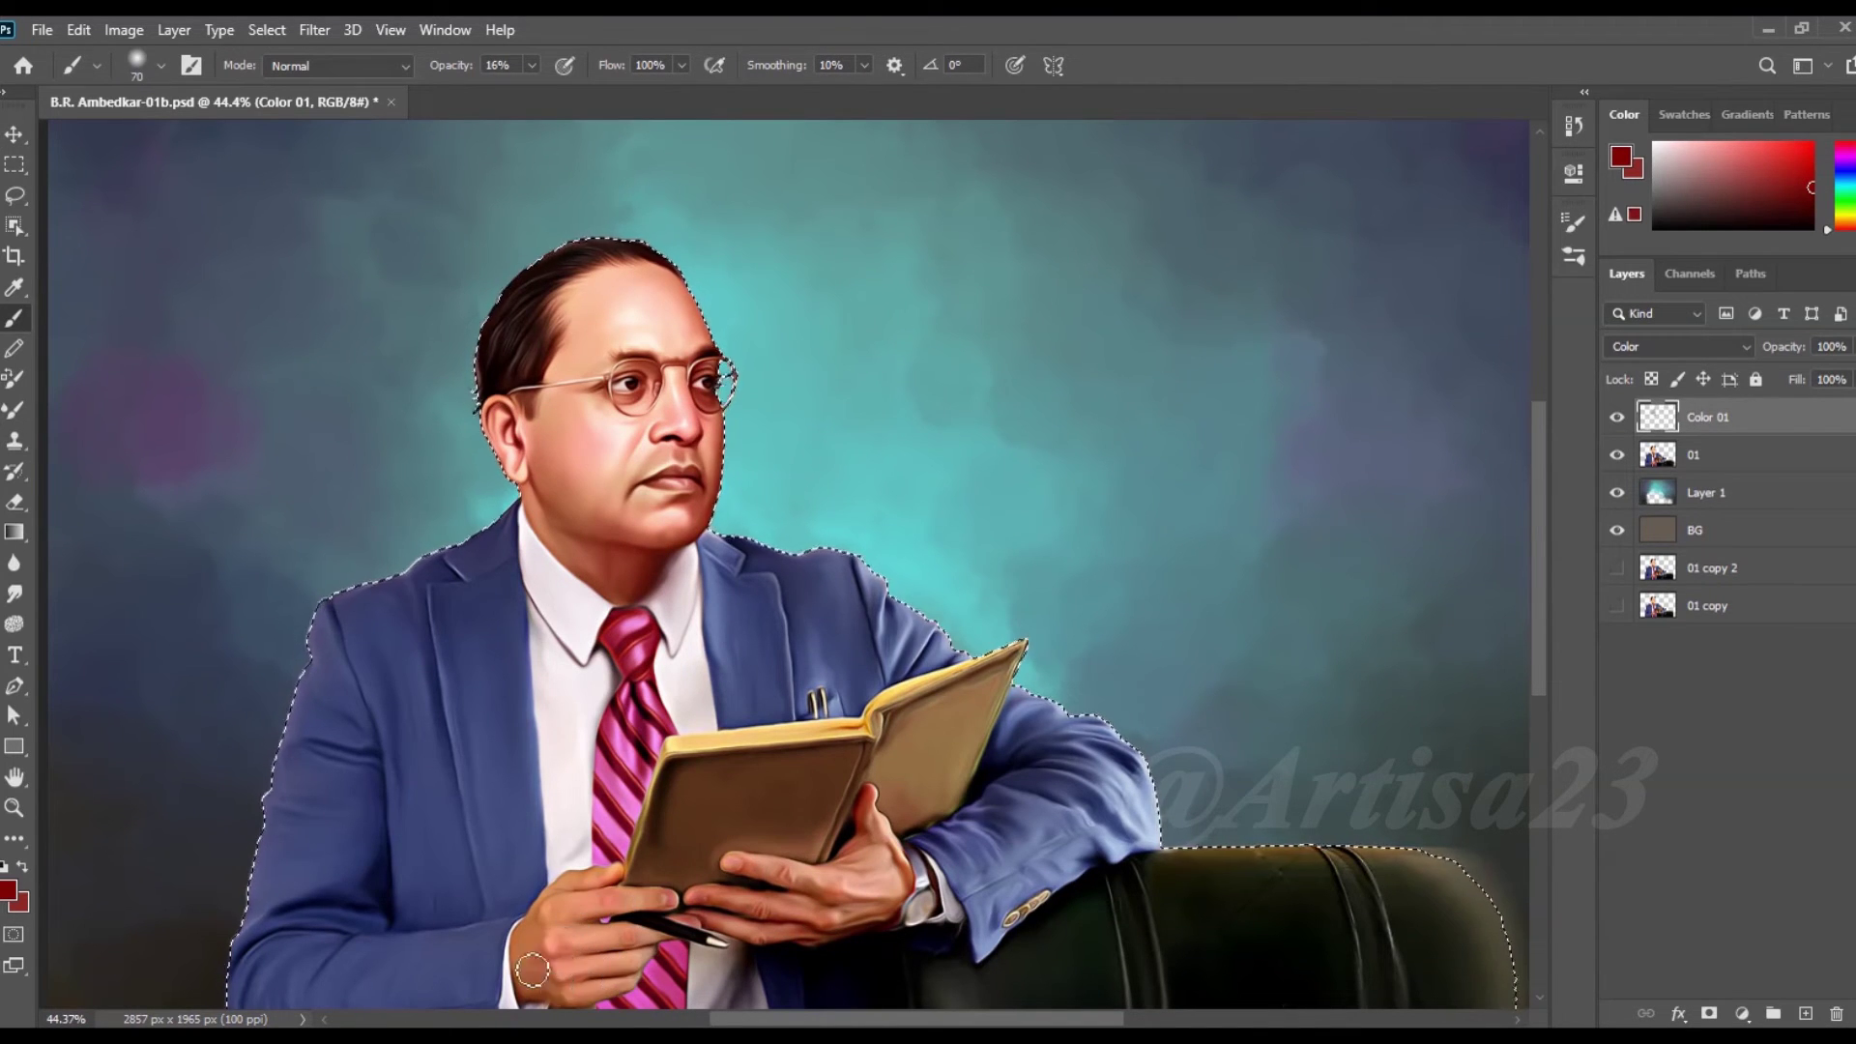
{"action": "left_click", "coordinate": [14, 593]}
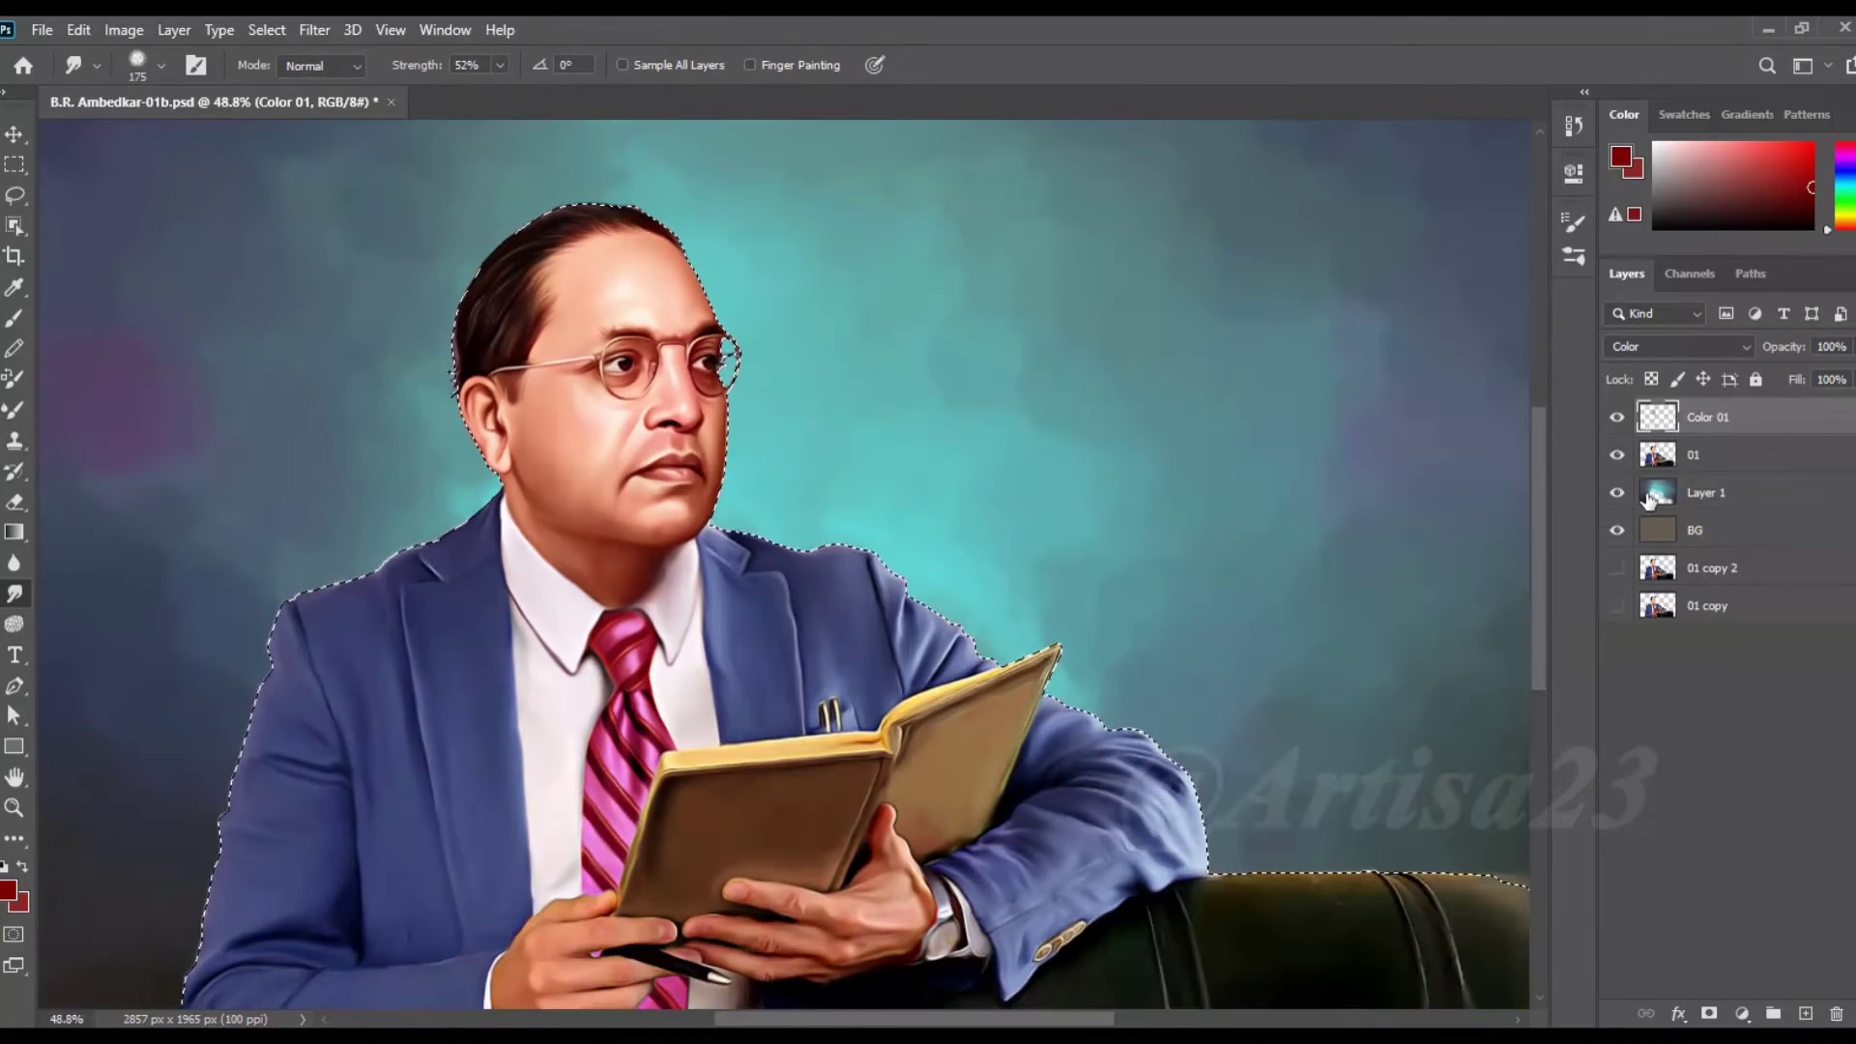
{"action": "left_click", "coordinate": [1805, 1013]}
{"action": "double_click", "coordinate": [1707, 416]}
- Name the new layer Color 02, pick an orange-gold colour, and set it to Color blend mode
{"action": "type", "text": "Color 02"}
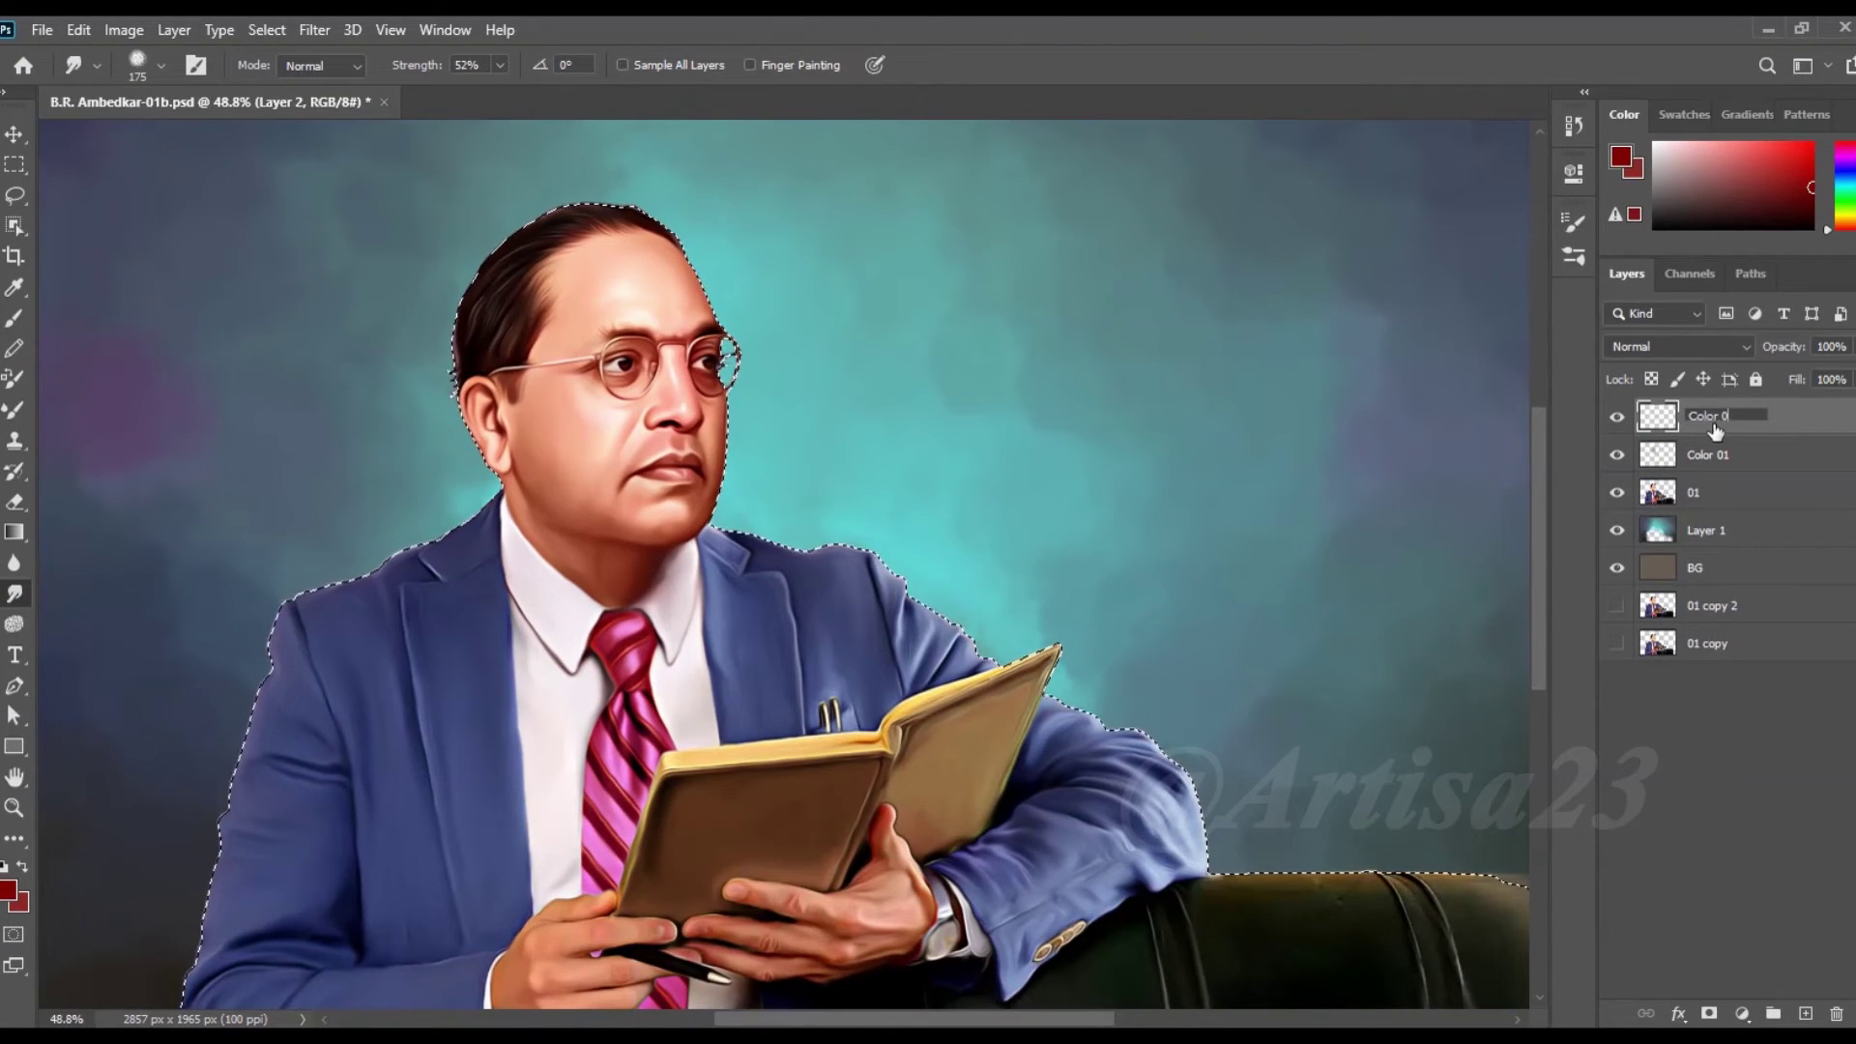
{"action": "key", "text": "Return"}
{"action": "left_click", "coordinate": [13, 890]}
{"action": "left_click", "coordinate": [962, 479]}
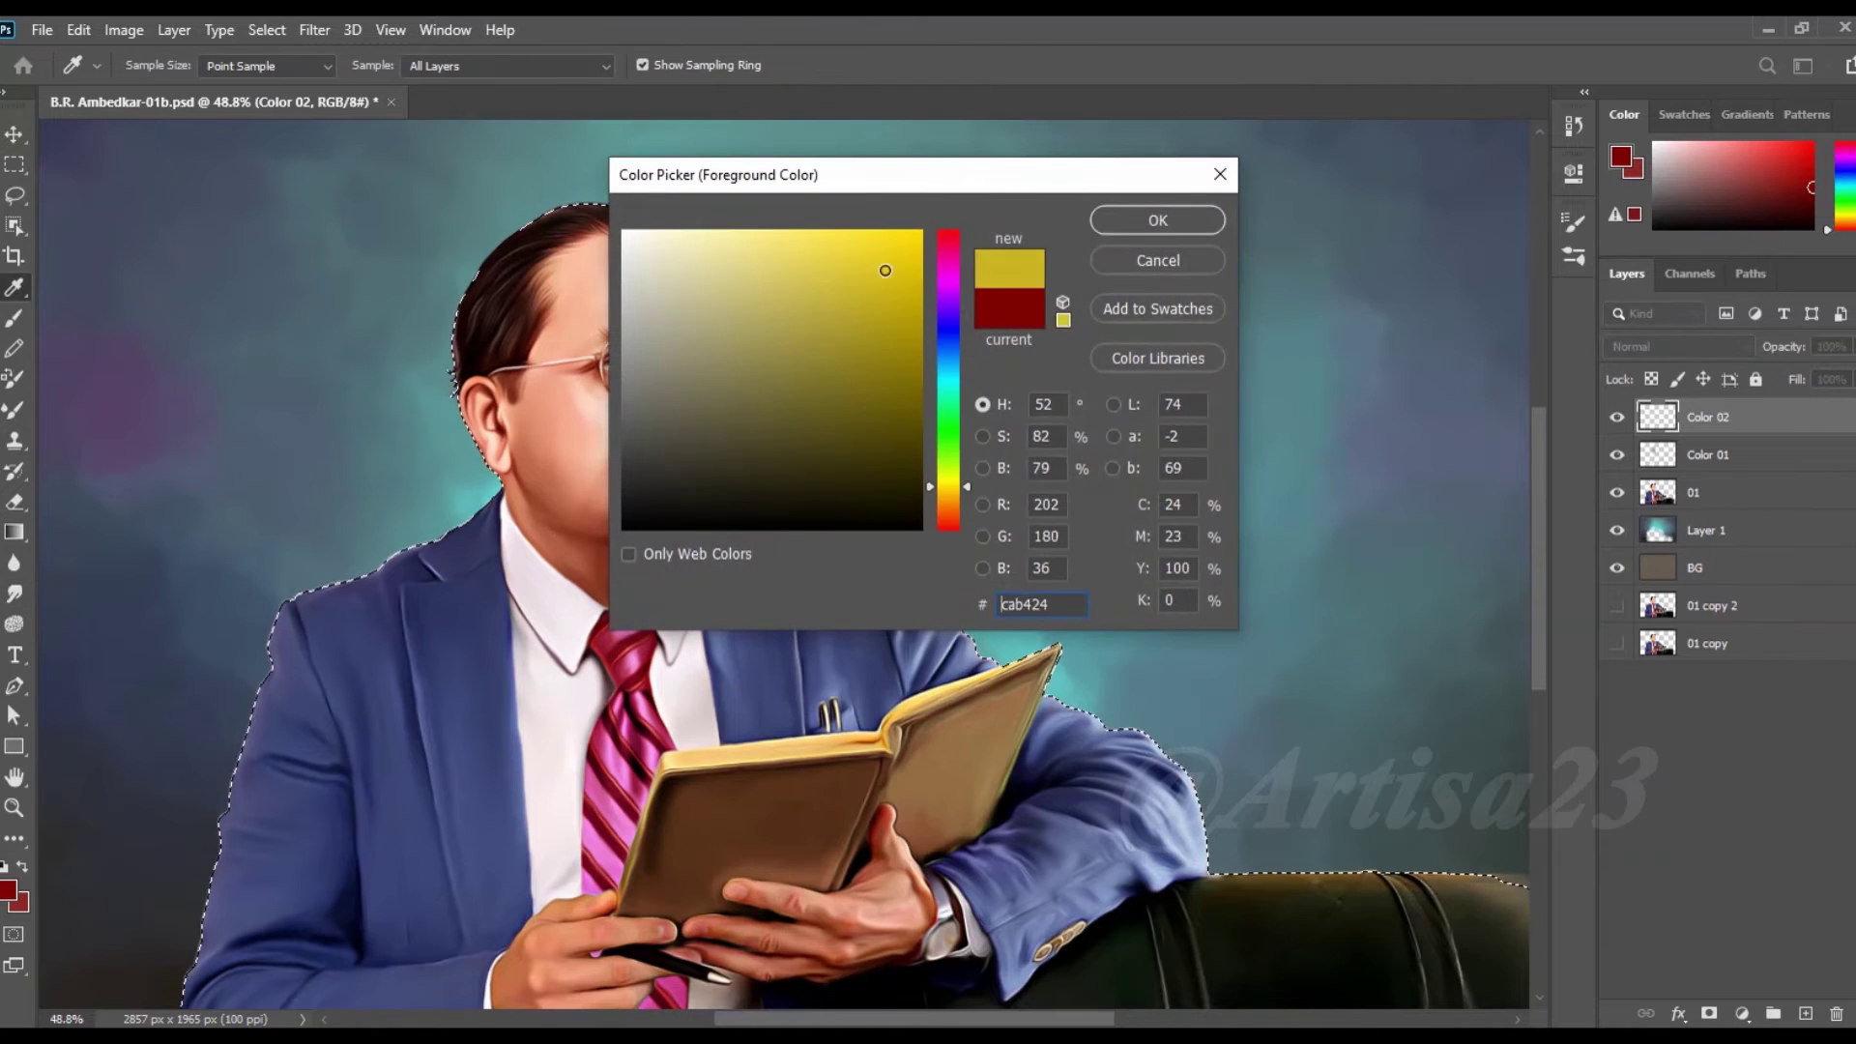
{"action": "left_click_drag", "start_coordinate": [773, 166], "coordinate": [955, 167]}
{"action": "left_click", "coordinate": [1139, 471]}
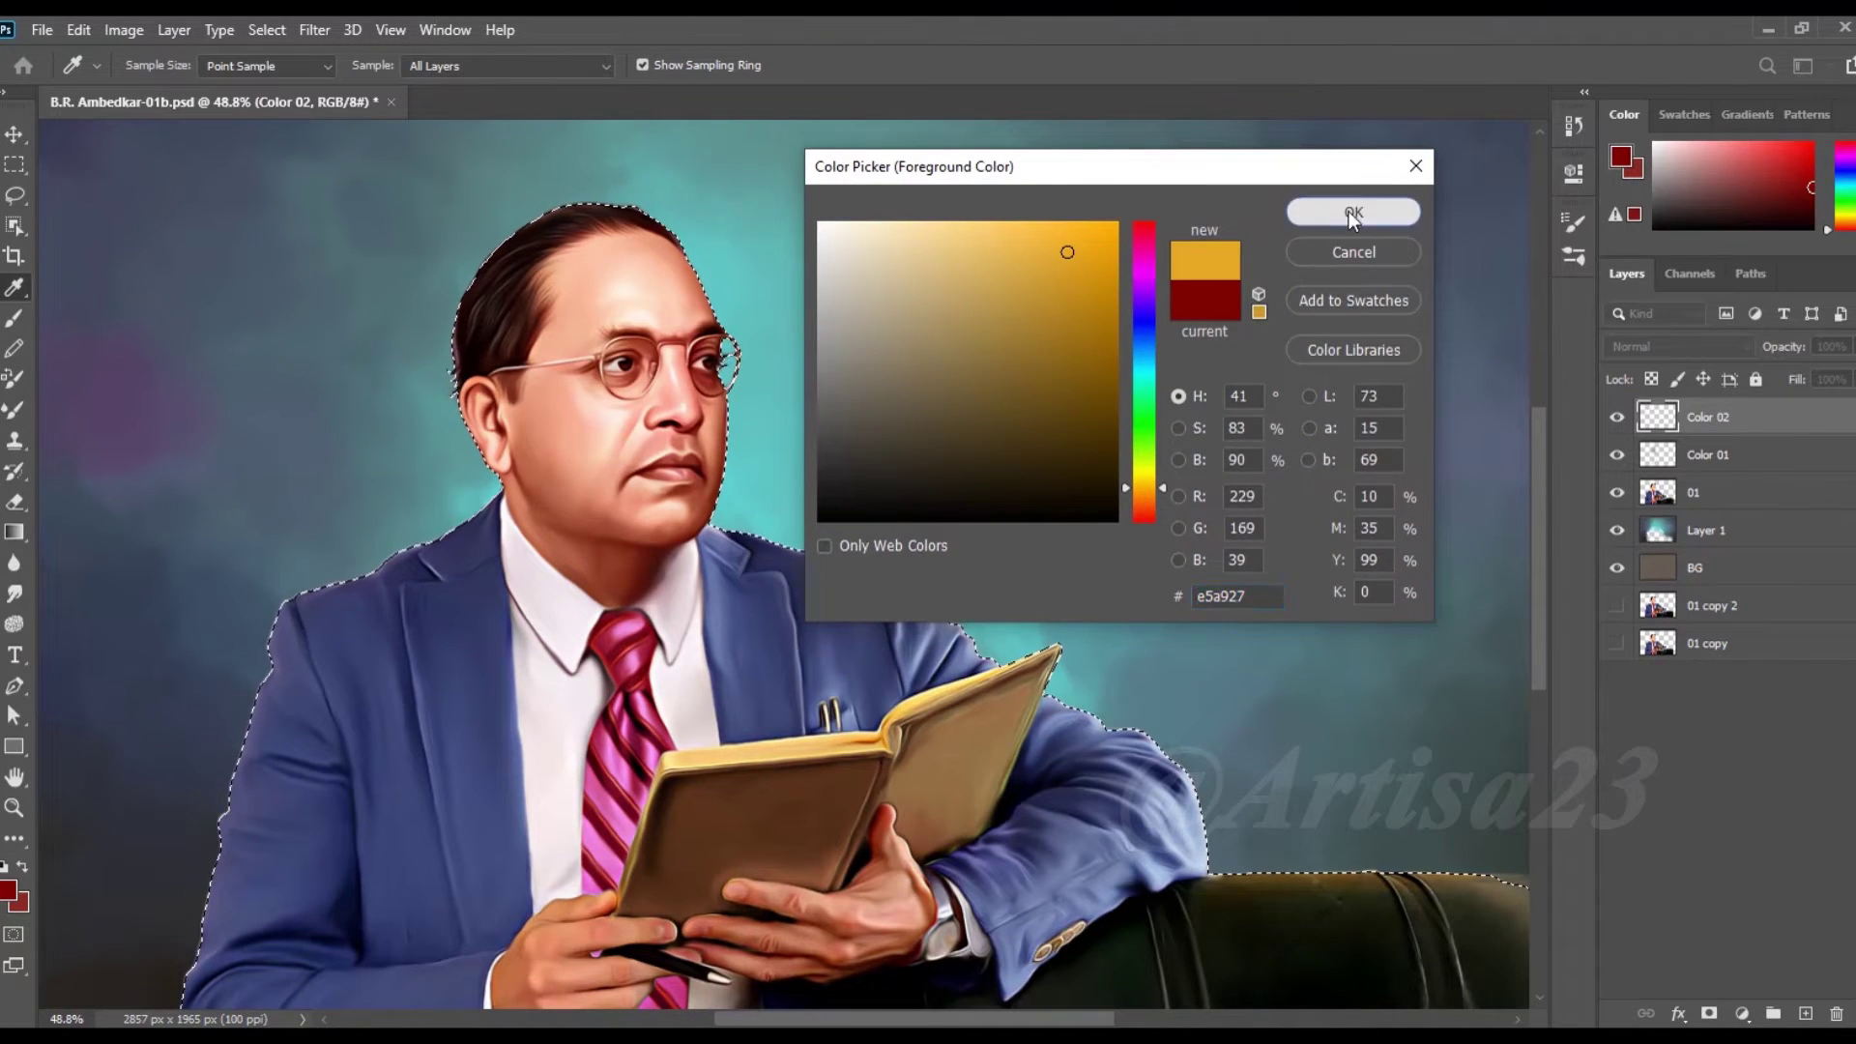
{"action": "left_click", "coordinate": [1352, 212]}
{"action": "left_click", "coordinate": [1680, 346]}
{"action": "left_click", "coordinate": [1634, 897]}
- Paint a gold tint over the forehead and left cheek with a size-50 brush
{"action": "key", "text": "b"}
{"action": "left_click_drag", "start_coordinate": [578, 311], "coordinate": [586, 277]}
{"action": "scroll", "coordinate": [628, 290], "scroll_direction": "up", "scroll_amount": 3, "text": "alt"}
{"action": "key", "text": "bracketleft"}
{"action": "left_click_drag", "start_coordinate": [513, 538], "coordinate": [544, 471]}
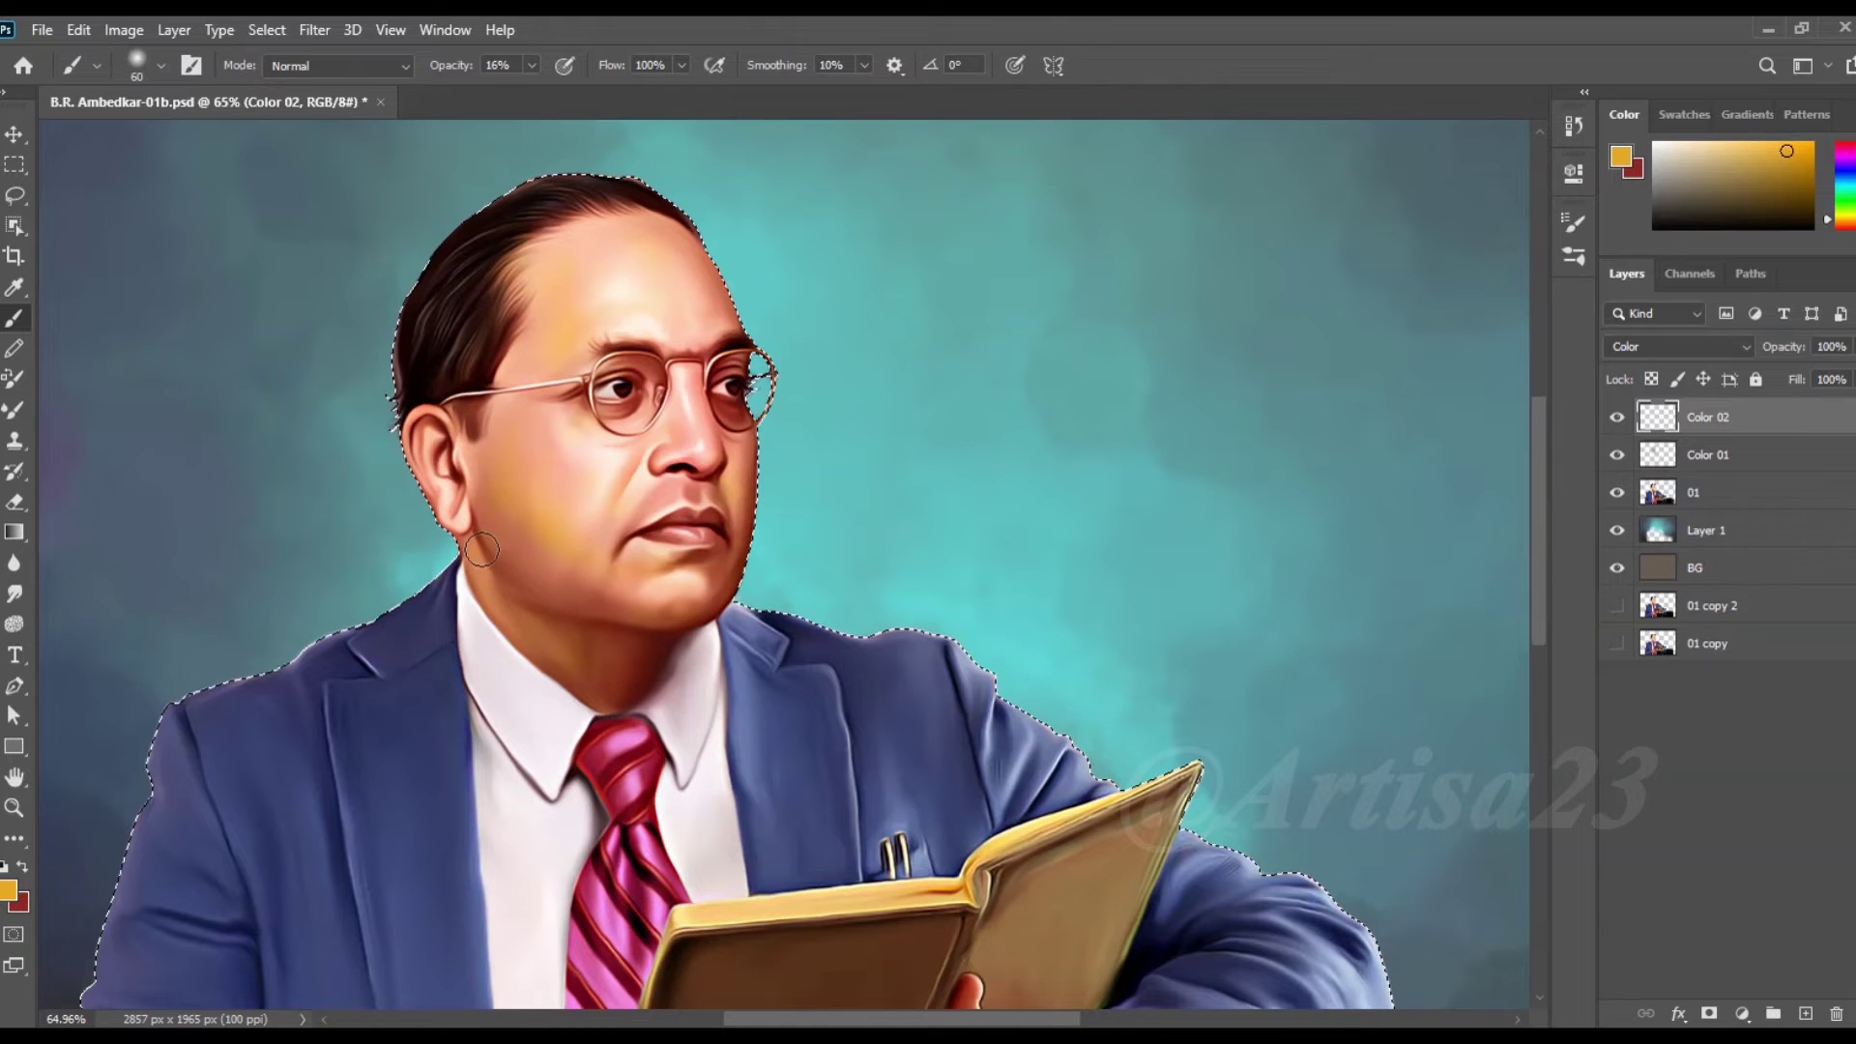
- Smudge the gold tint into the skin with a size-125 smudge brush
{"action": "left_click", "coordinate": [16, 596]}
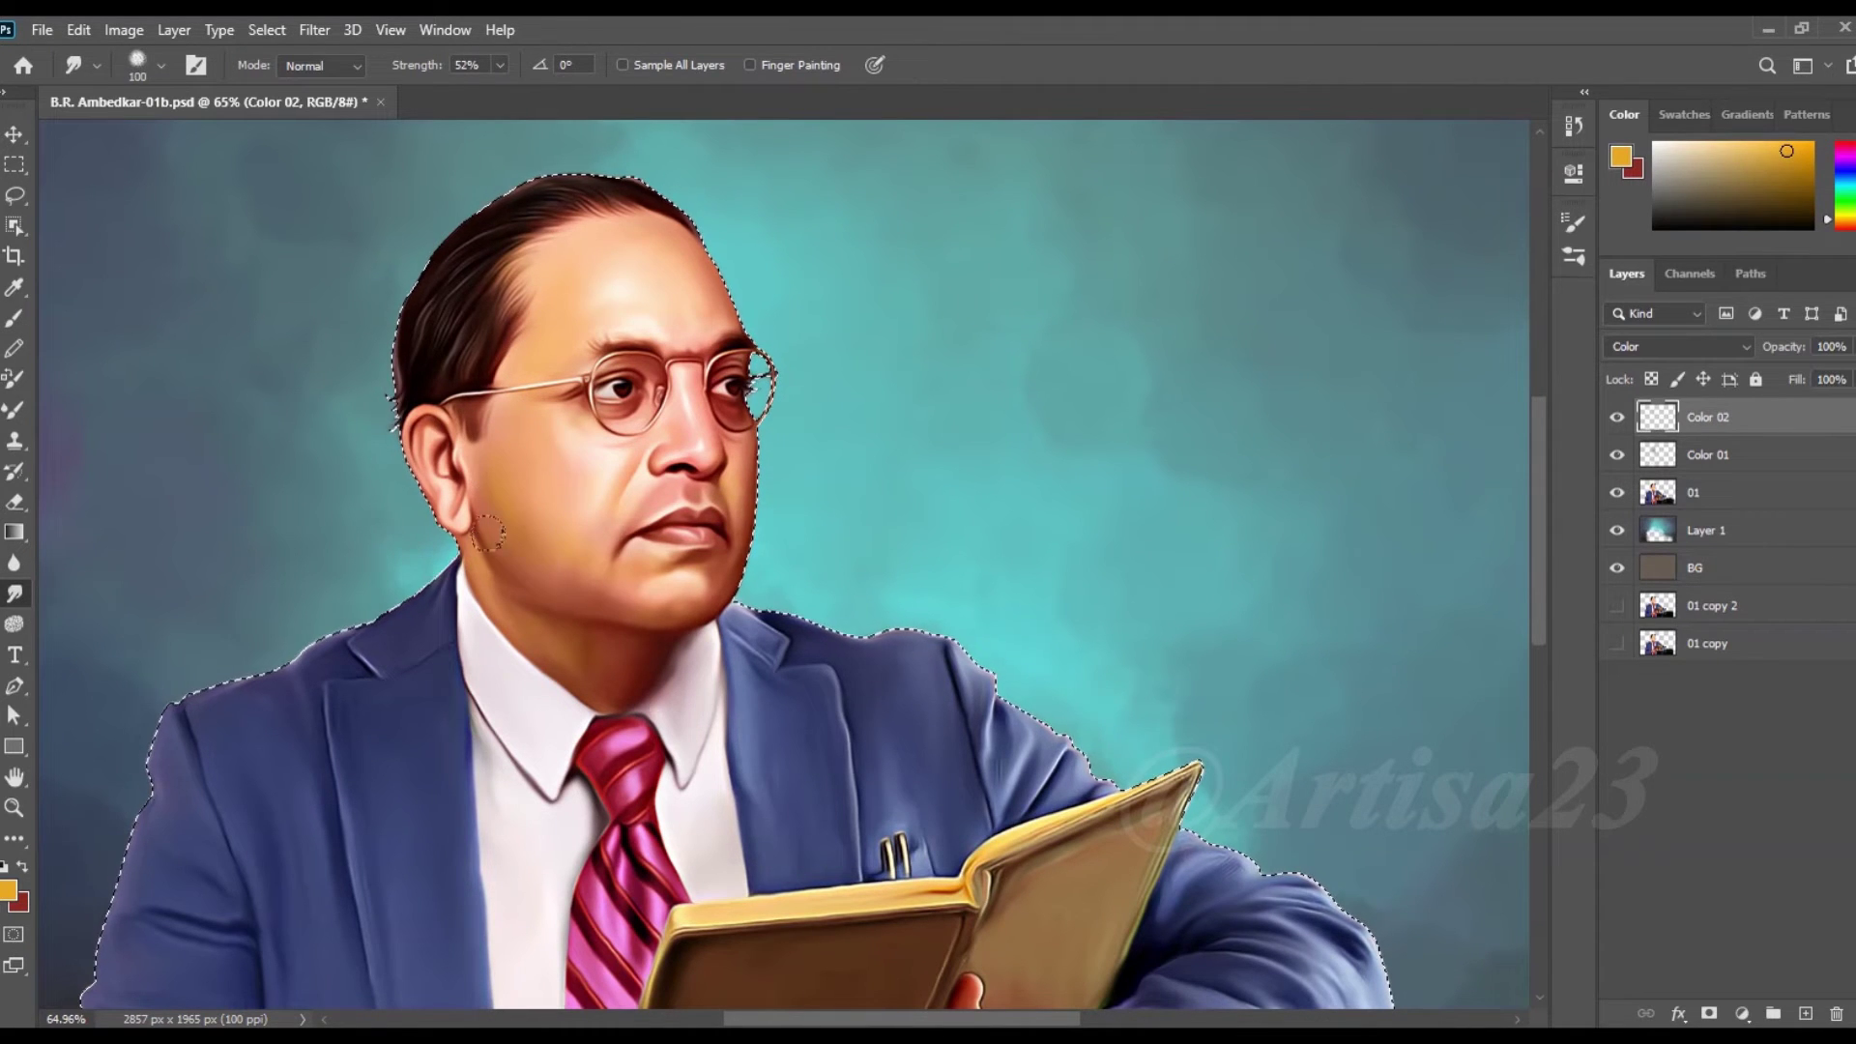
{"action": "key", "text": "bracketleft"}
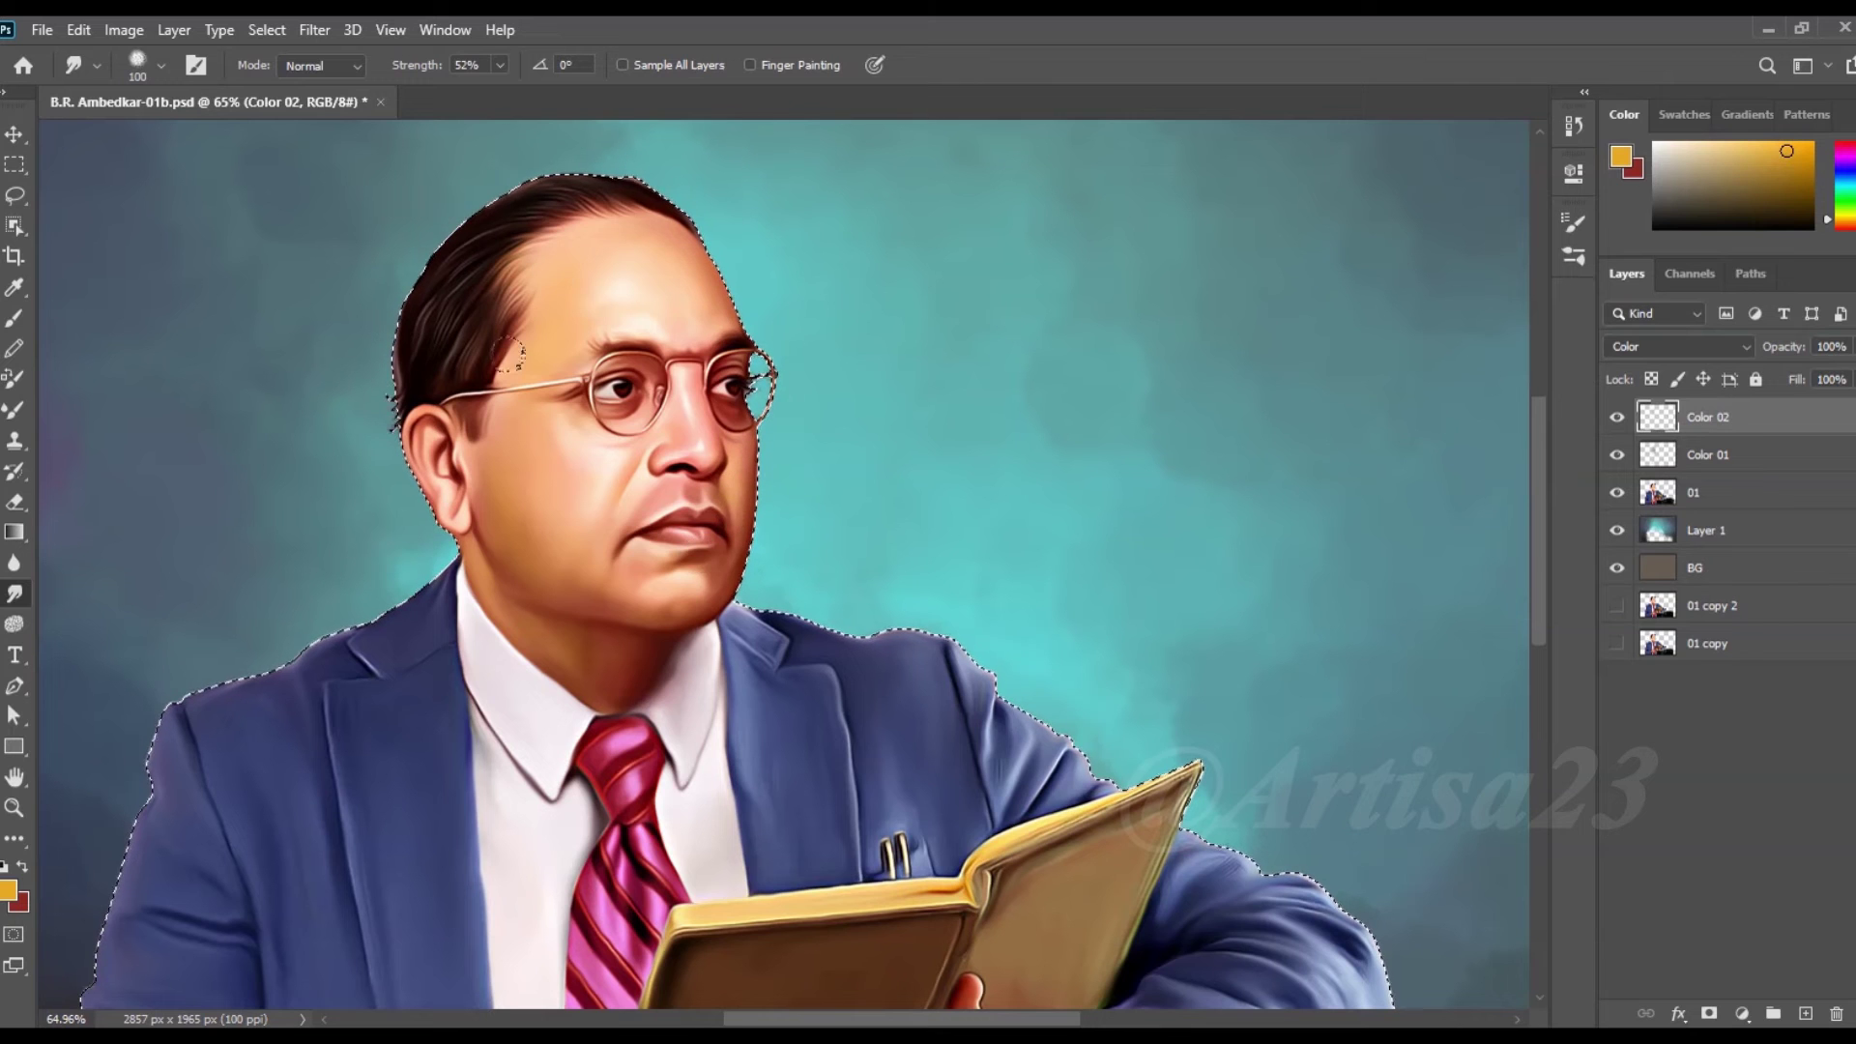
{"action": "key", "text": "bracketright"}
{"action": "scroll", "coordinate": [698, 396], "scroll_direction": "down", "scroll_amount": 3}
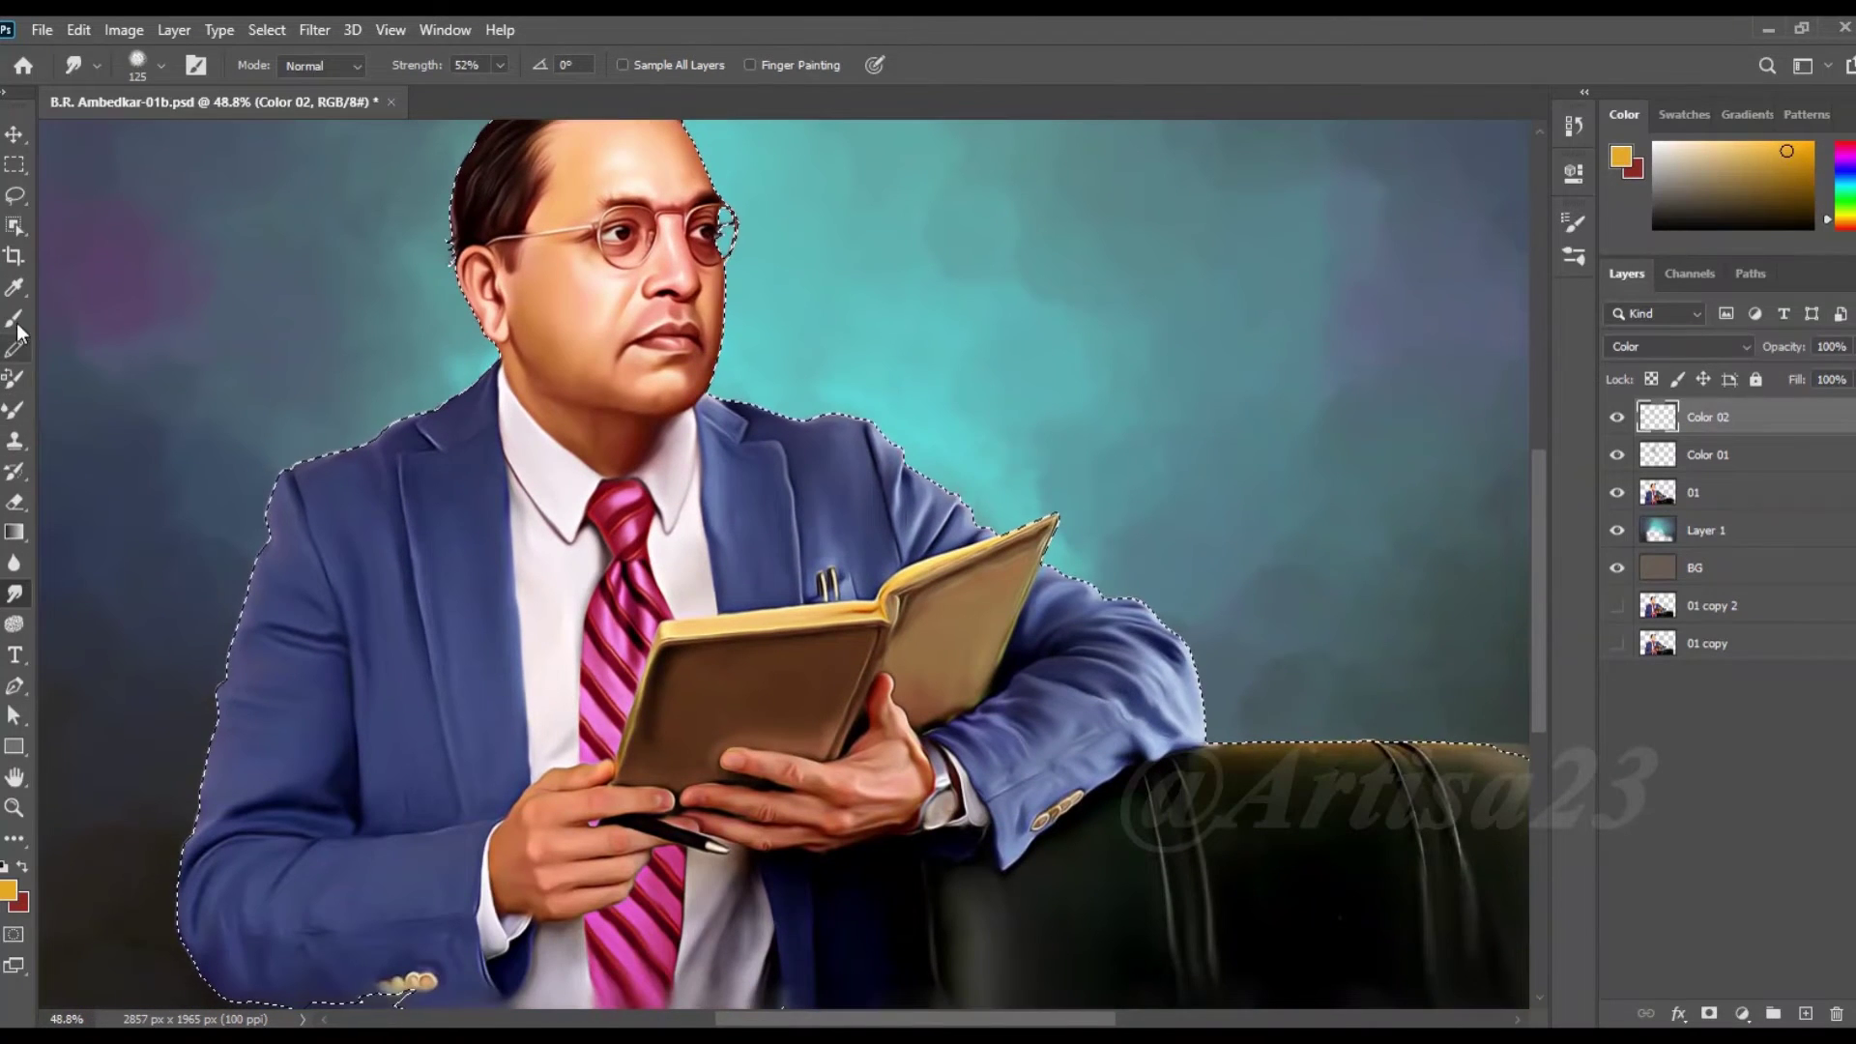
{"action": "key", "text": "b"}
{"action": "scroll", "coordinate": [773, 774], "scroll_direction": "up", "scroll_amount": 1}
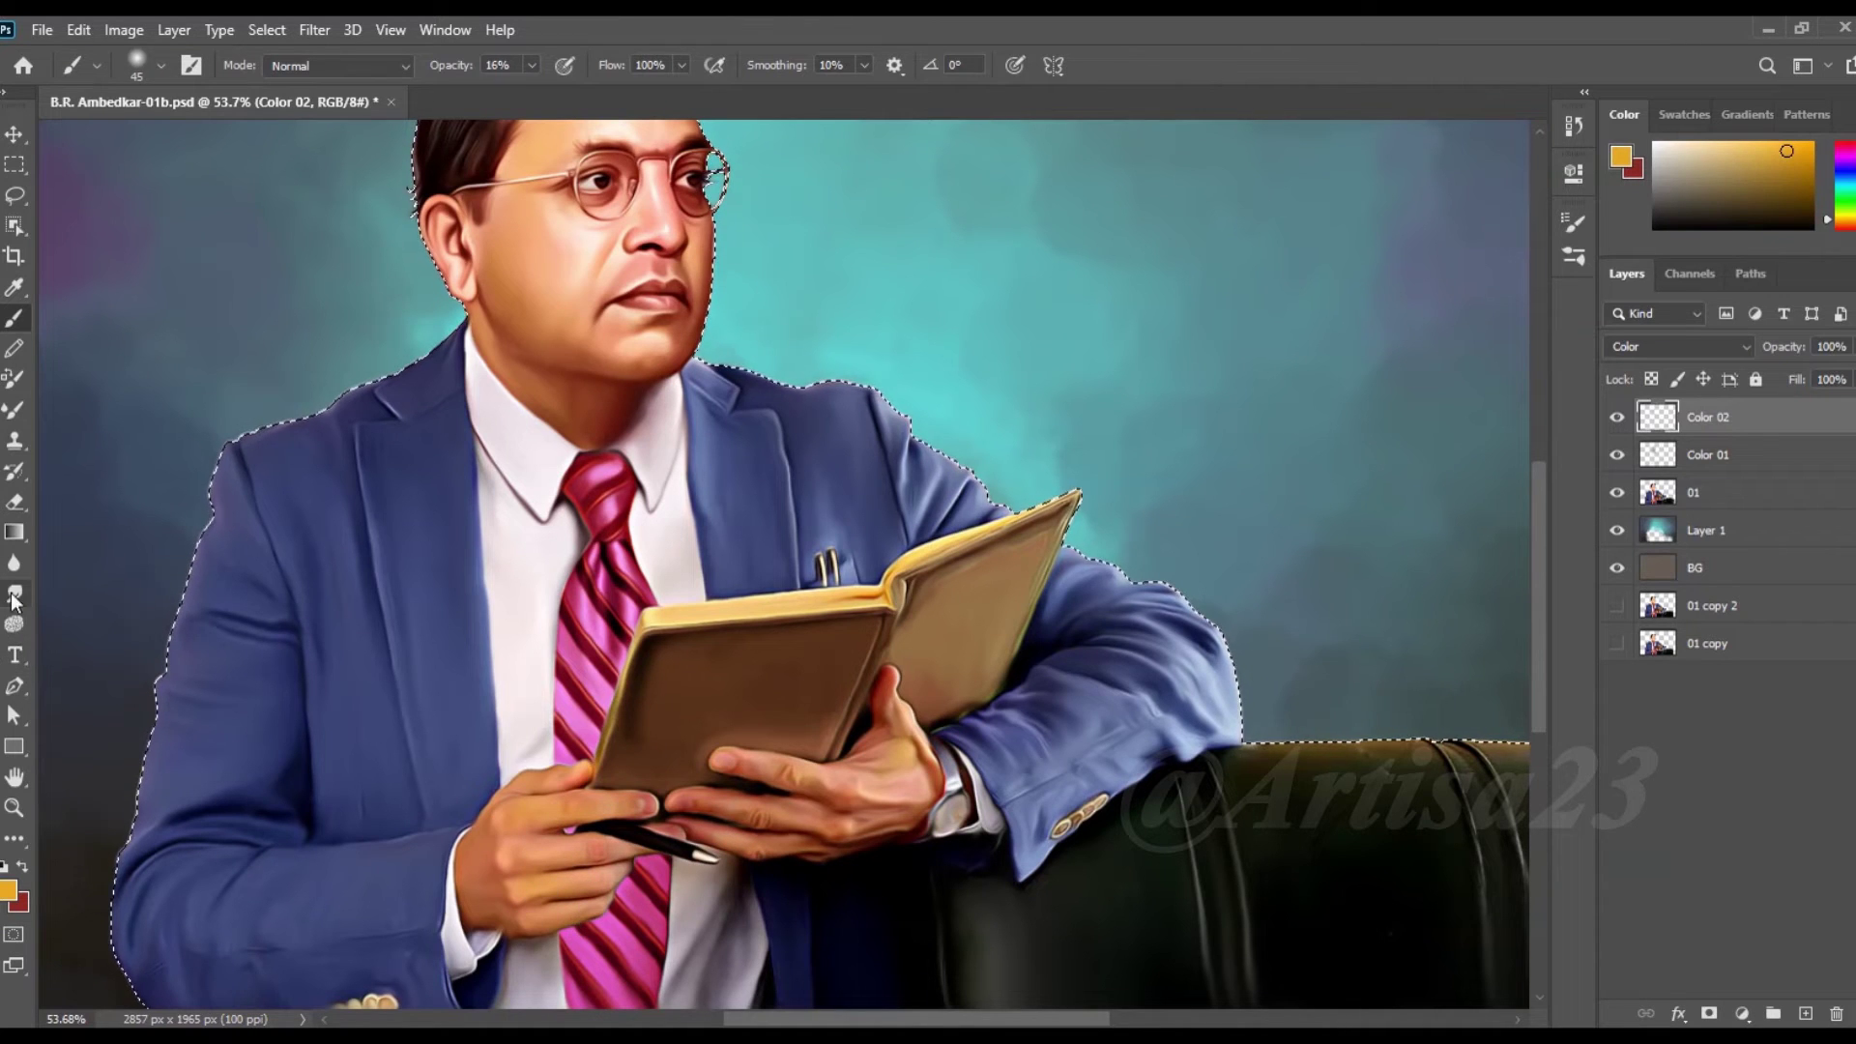
{"action": "key", "text": "r"}
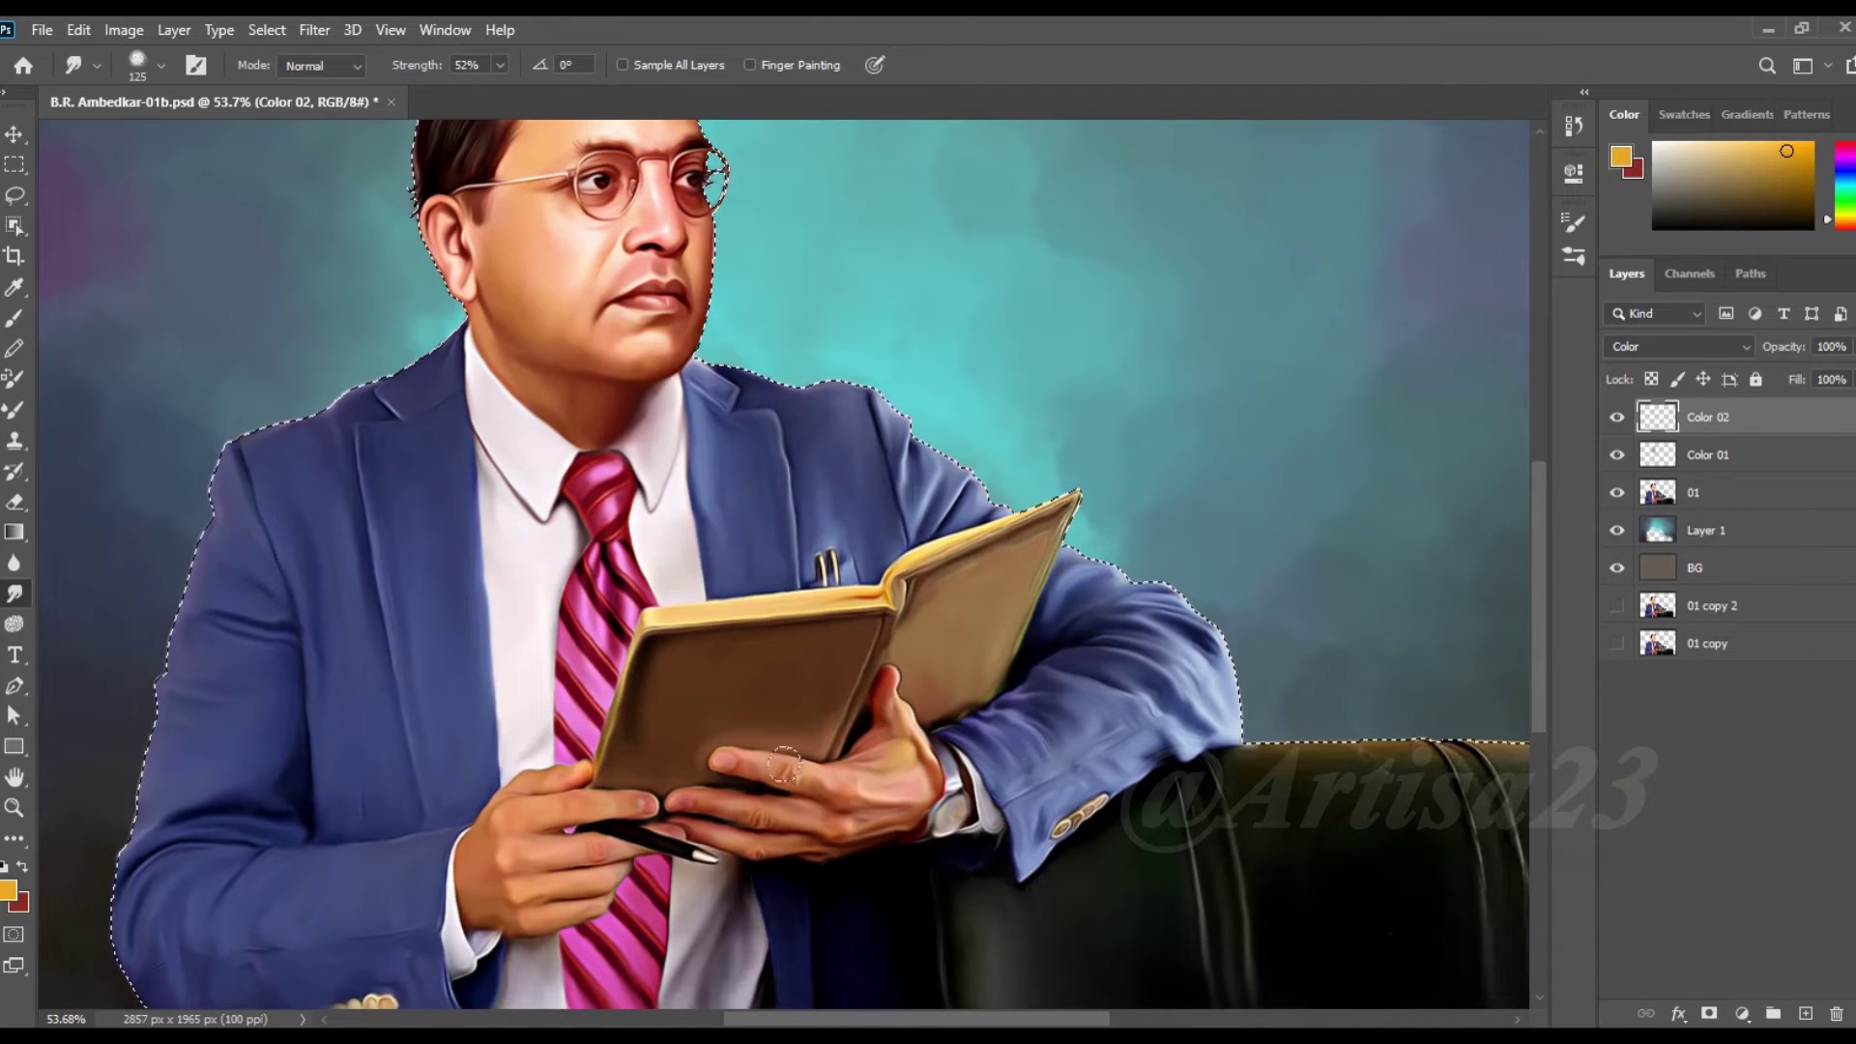
{"action": "scroll", "coordinate": [747, 883], "scroll_direction": "up", "scroll_amount": 2}
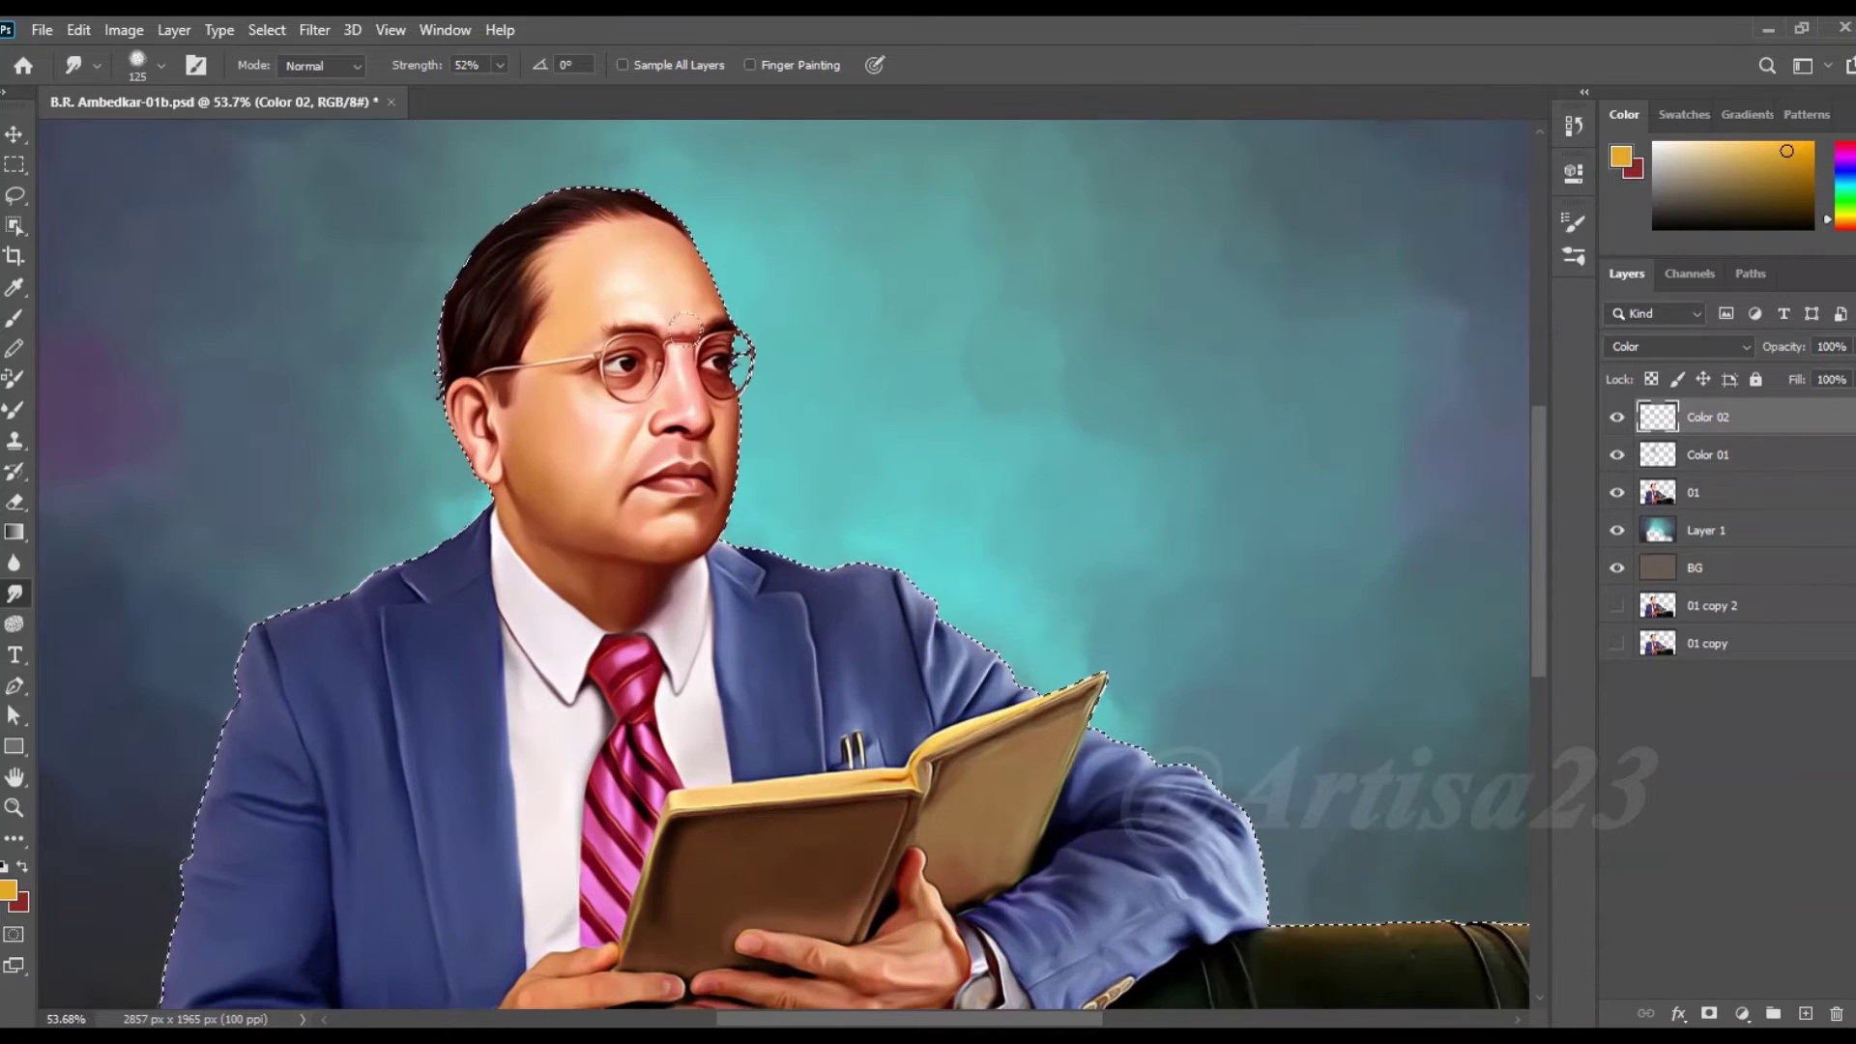
- Shift the colours toward red and magenta with Color Balance, then save the document
{"action": "left_click", "coordinate": [123, 30]}
{"action": "left_click", "coordinate": [425, 236]}
{"action": "mouse_move", "coordinate": [1166, 316]}
{"action": "left_mouse_down"}
{"action": "mouse_move", "coordinate": [1226, 316]}
{"action": "mouse_move", "coordinate": [1114, 344]}
{"action": "left_mouse_up"}
{"action": "left_click", "coordinate": [1410, 268]}
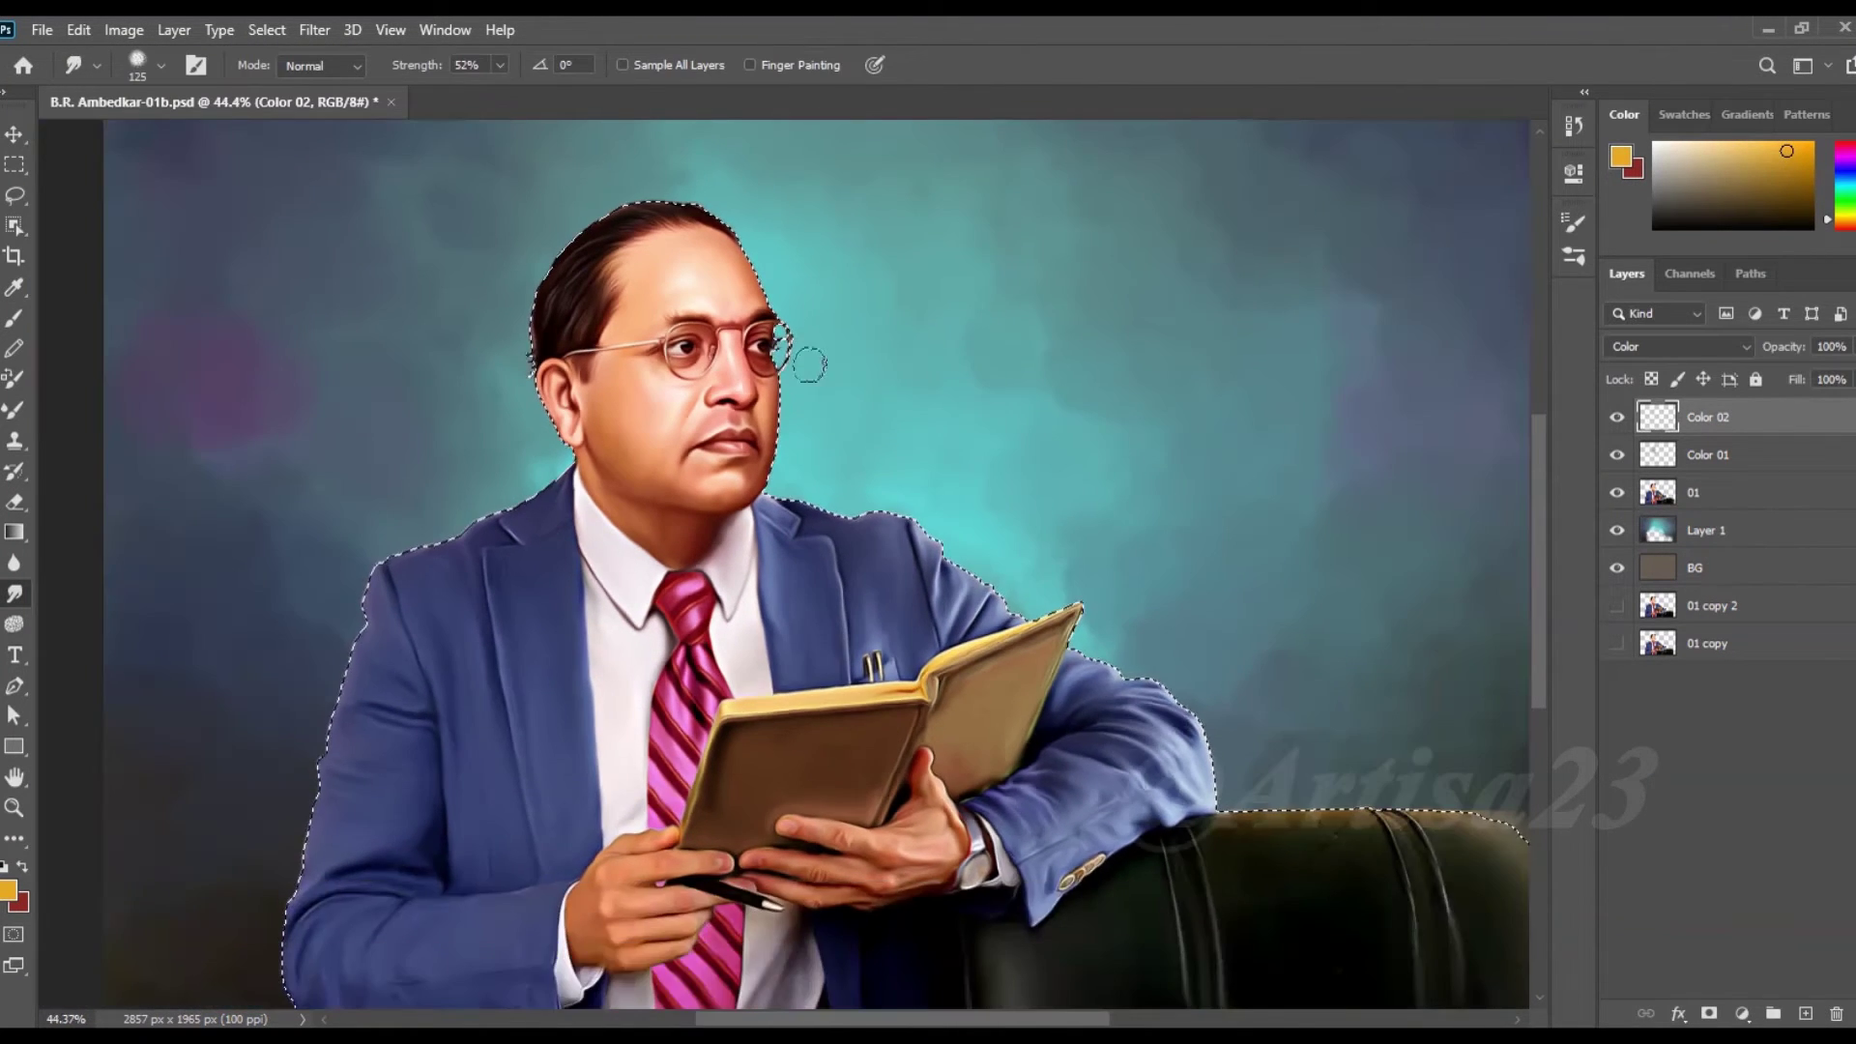
{"action": "left_click_drag", "start_coordinate": [957, 257], "coordinate": [1006, 233]}
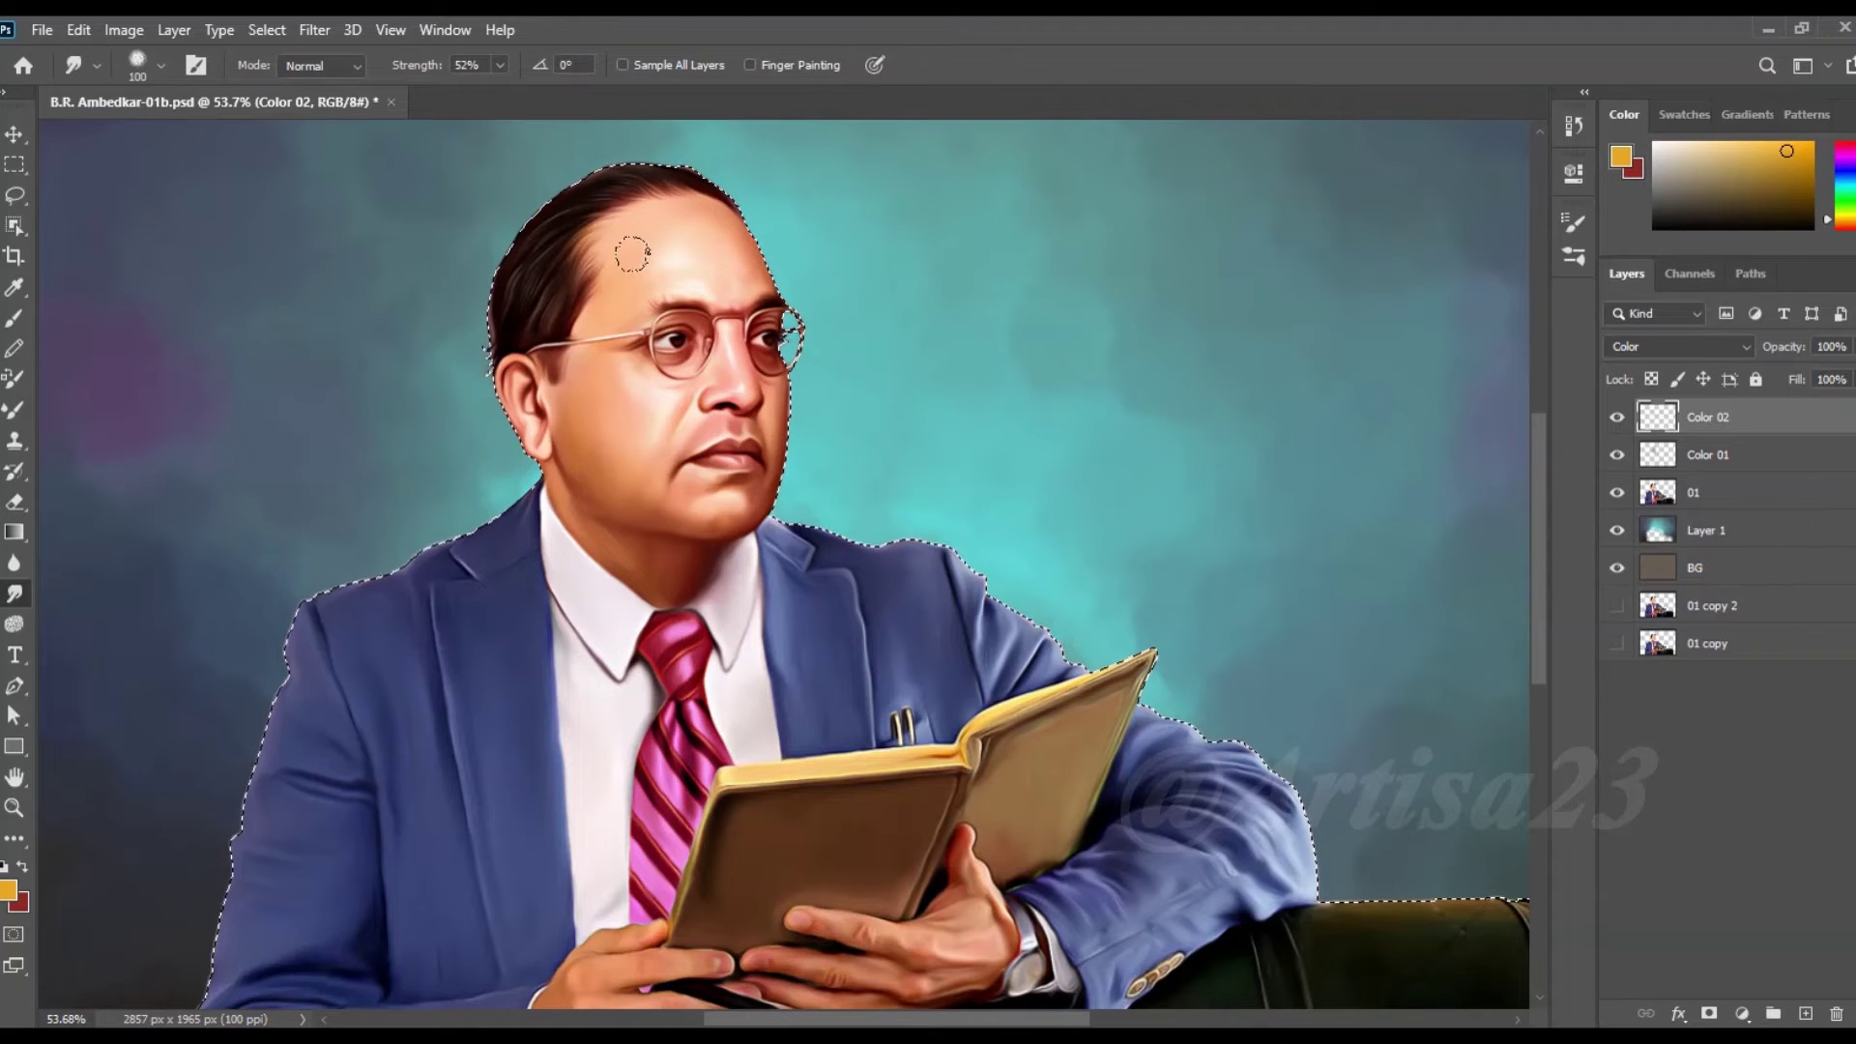
{"action": "scroll", "coordinate": [744, 352], "scroll_direction": "down", "scroll_amount": 1}
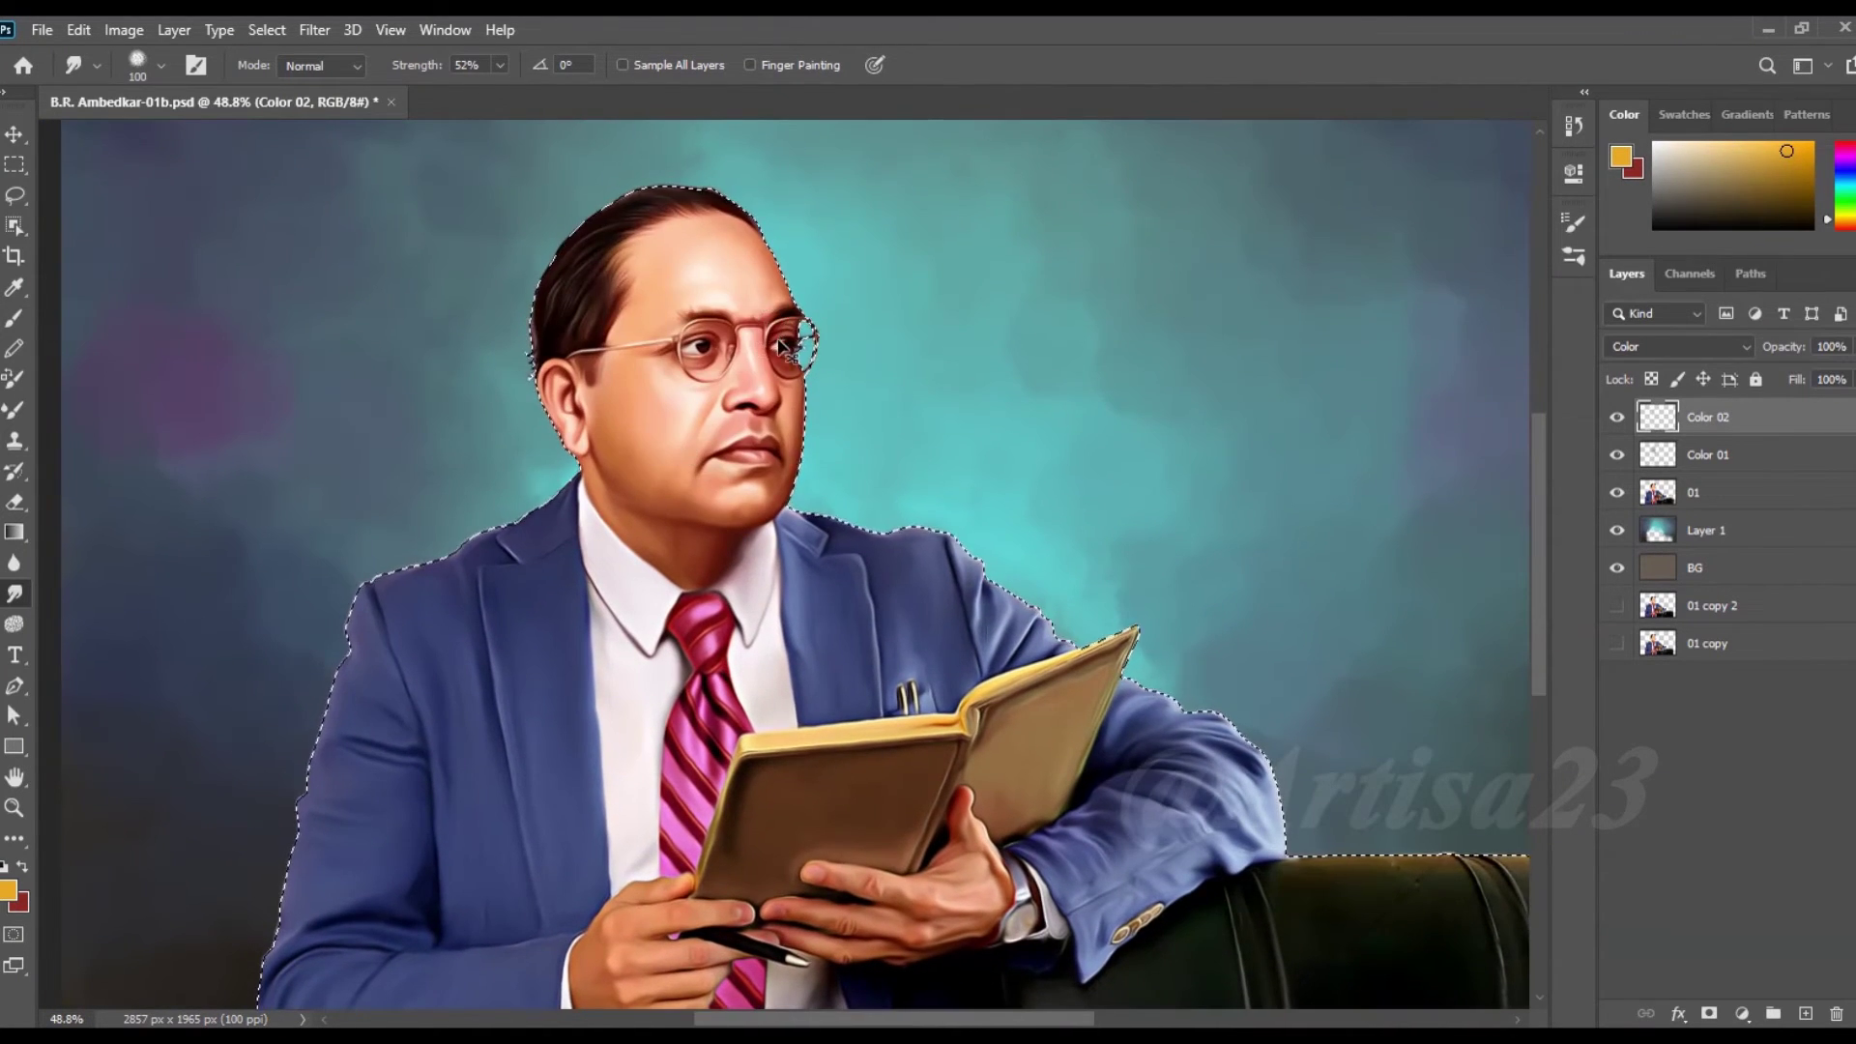
{"action": "key", "text": "ctrl+s"}
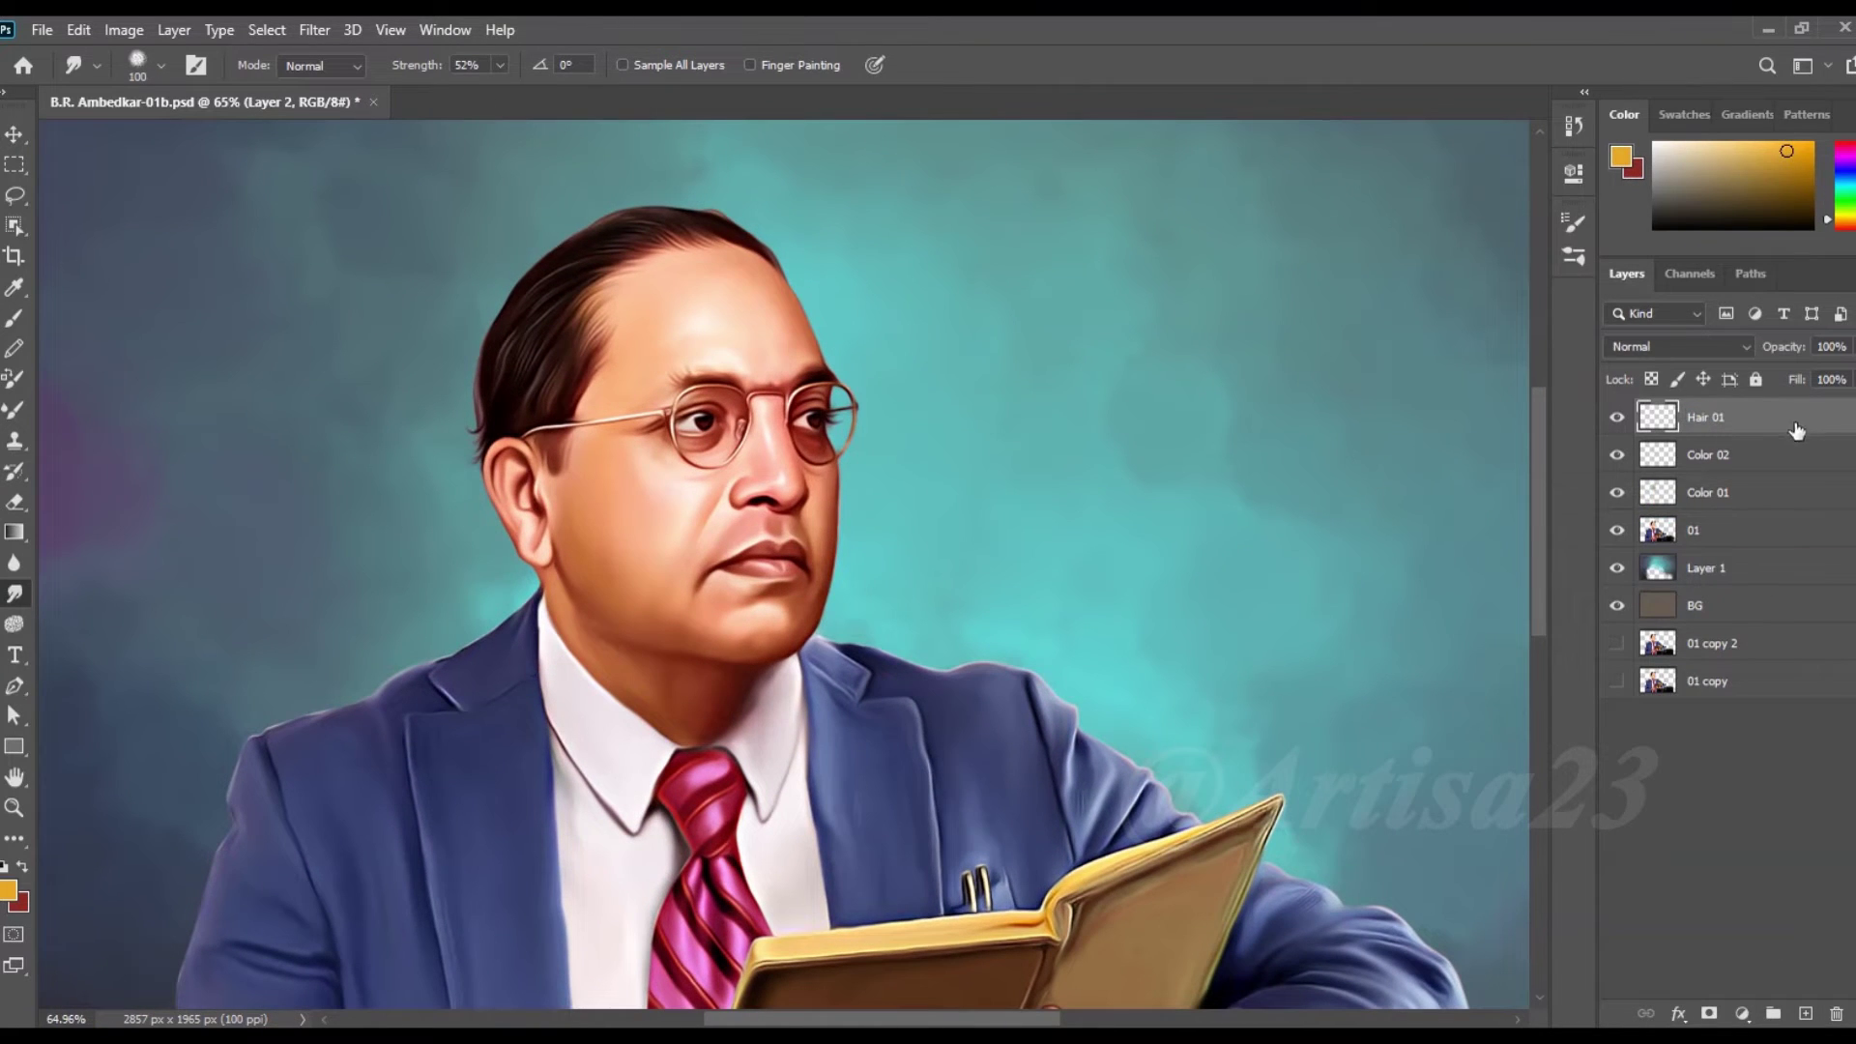
- Set a fine-tipped brush at 48% opacity loaded with the hair's dark brown
{"action": "key", "text": "b"}
{"action": "key", "text": "F5"}
{"action": "left_click", "coordinate": [1255, 212]}
{"action": "key", "text": "F5"}
{"action": "scroll", "coordinate": [600, 245], "scroll_direction": "up", "scroll_amount": 2}
{"action": "left_click_drag", "start_coordinate": [529, 92], "coordinate": [592, 92]}
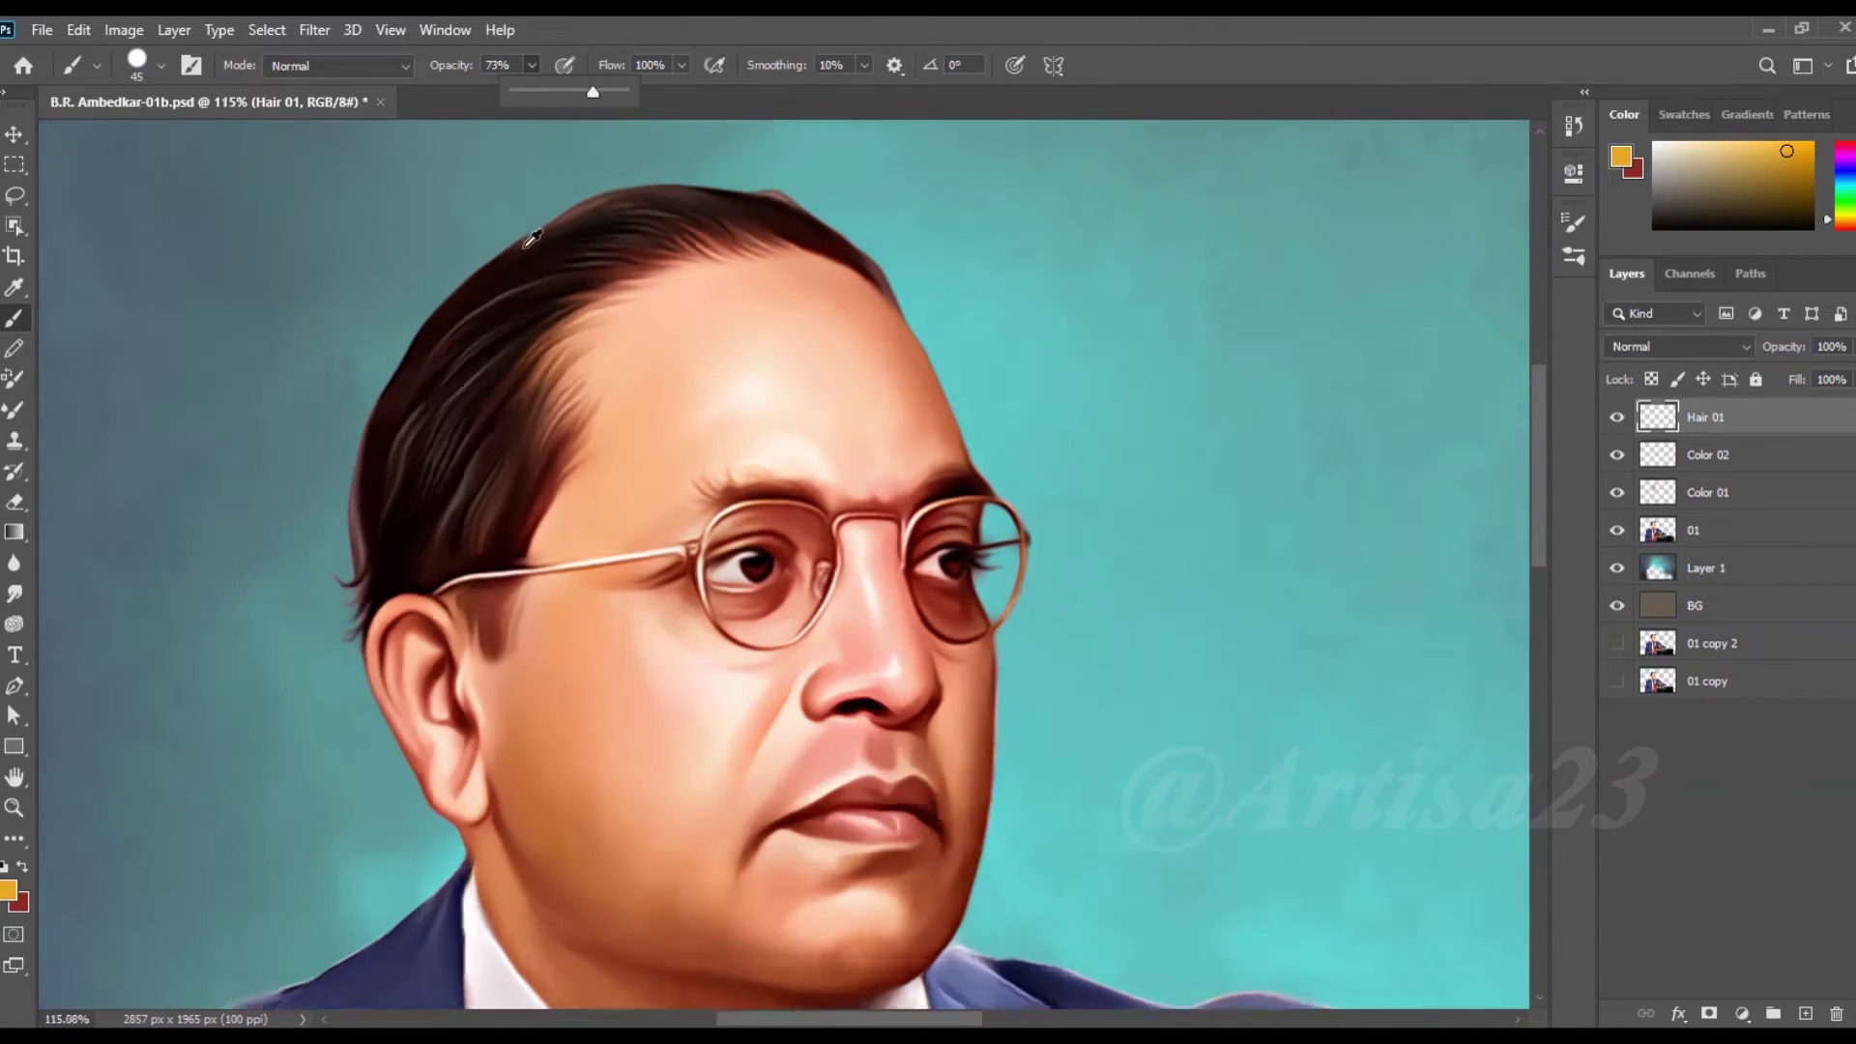
{"action": "scroll", "coordinate": [532, 237], "scroll_direction": "up", "scroll_amount": 2}
{"action": "key", "text": "bracketleft"}
{"action": "key", "text": "bracketleft"}
{"action": "key", "text": "bracketleft"}
{"action": "scroll", "coordinate": [875, 142], "scroll_direction": "up", "scroll_amount": 3}
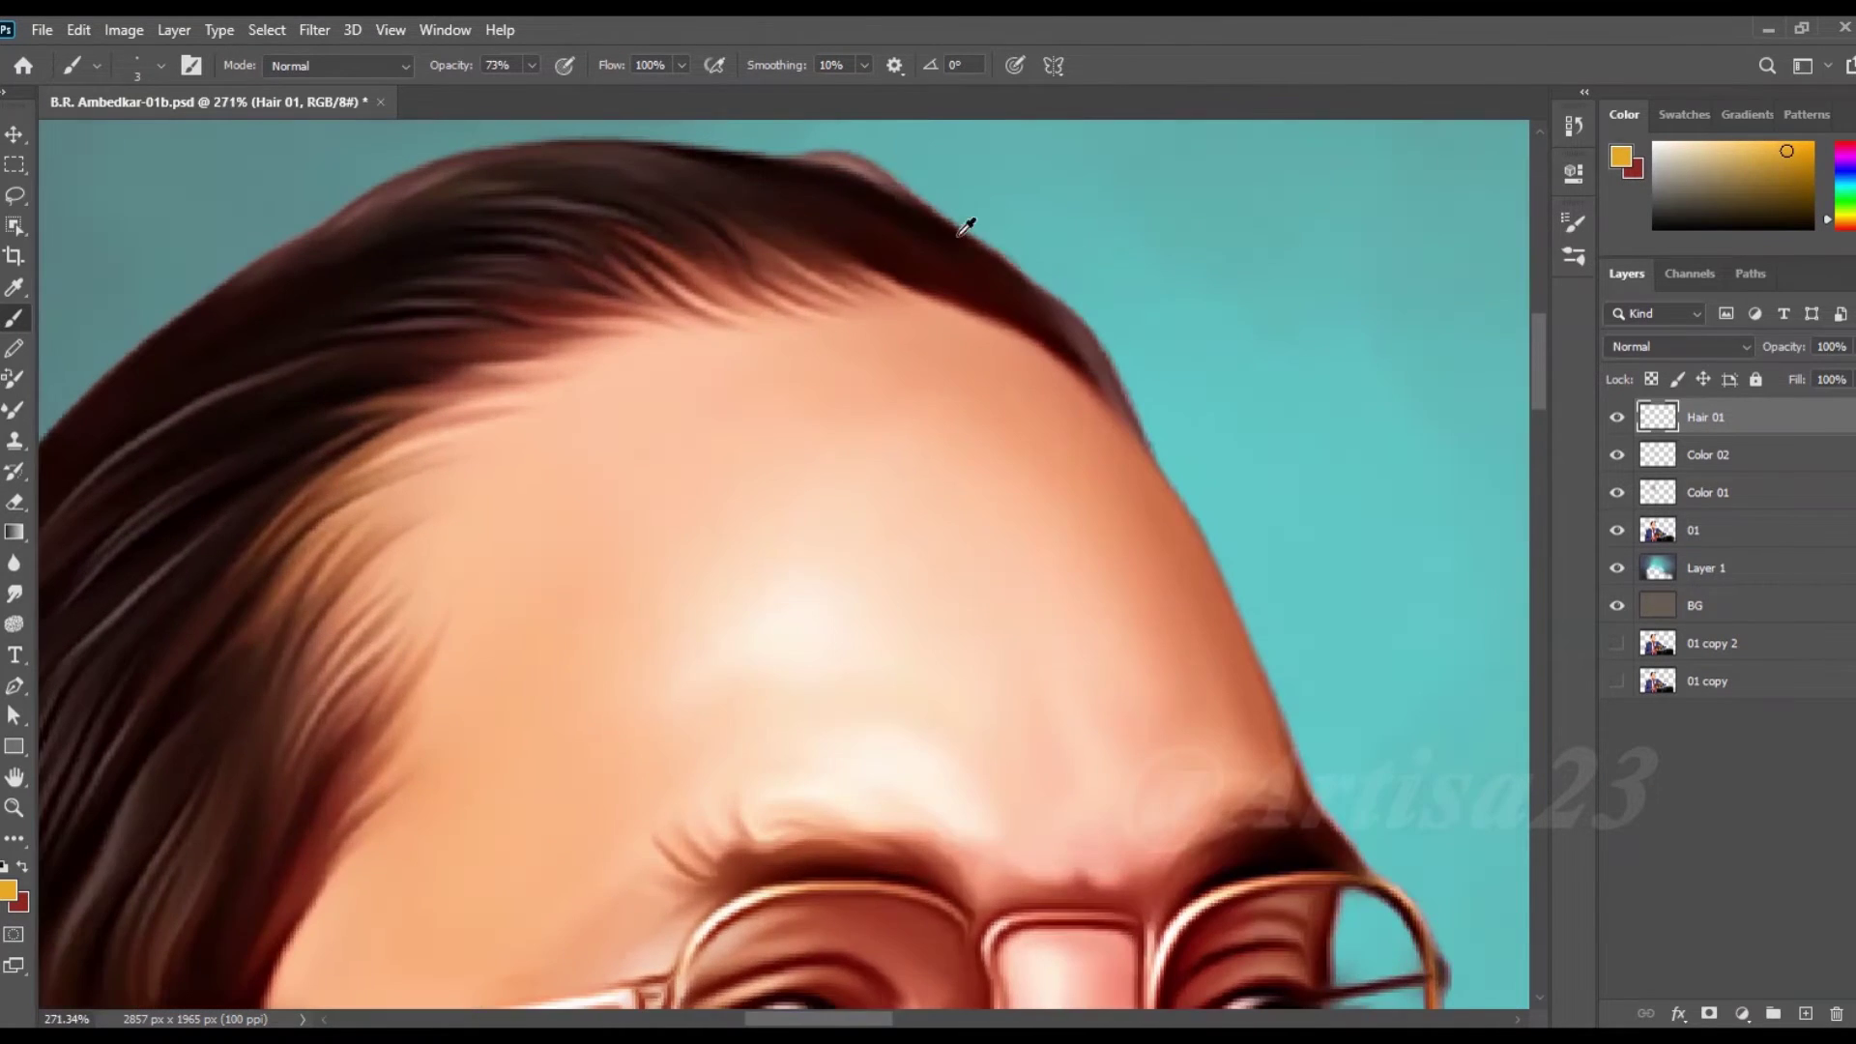
{"action": "left_click", "coordinate": [988, 258], "text": "alt"}
{"action": "left_click", "coordinate": [503, 90]}
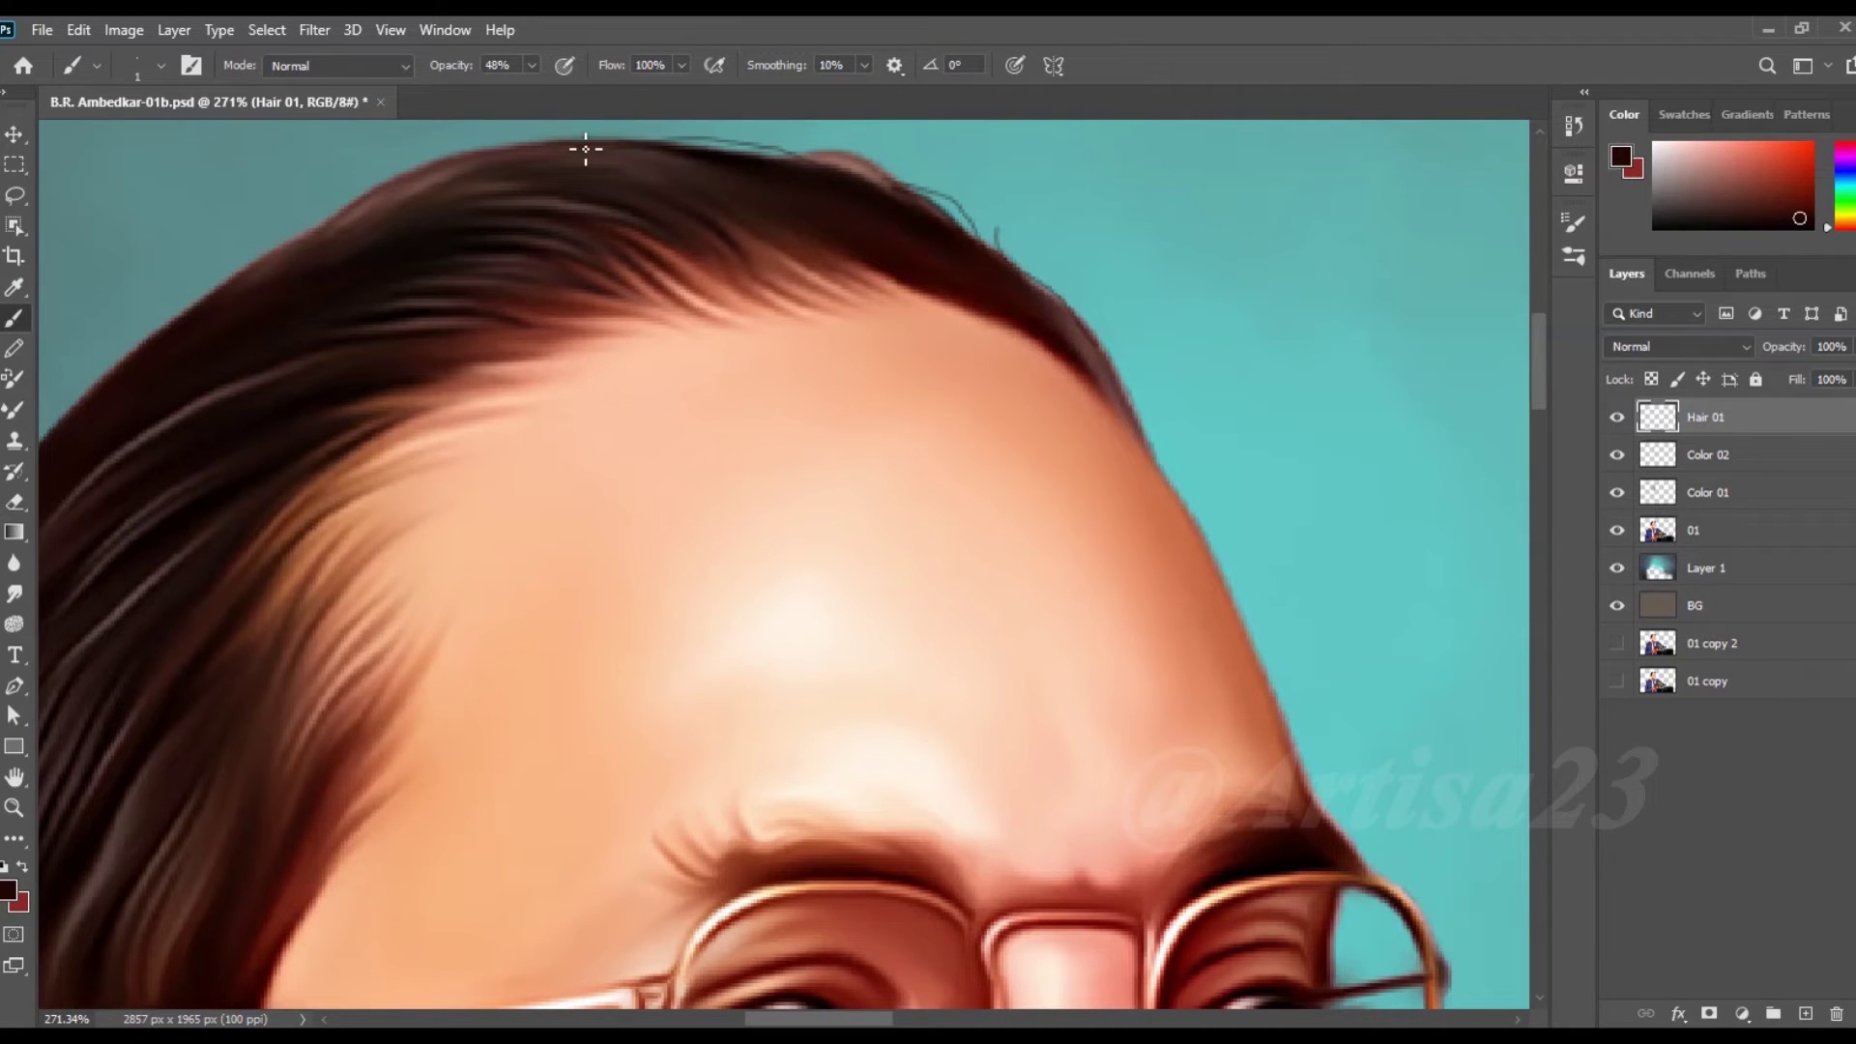
- Paint light reddish-brown strands along the upper hairline
{"action": "scroll", "coordinate": [618, 149], "scroll_direction": "down", "scroll_amount": 2}
{"action": "scroll", "coordinate": [518, 235], "scroll_direction": "up", "scroll_amount": 1}
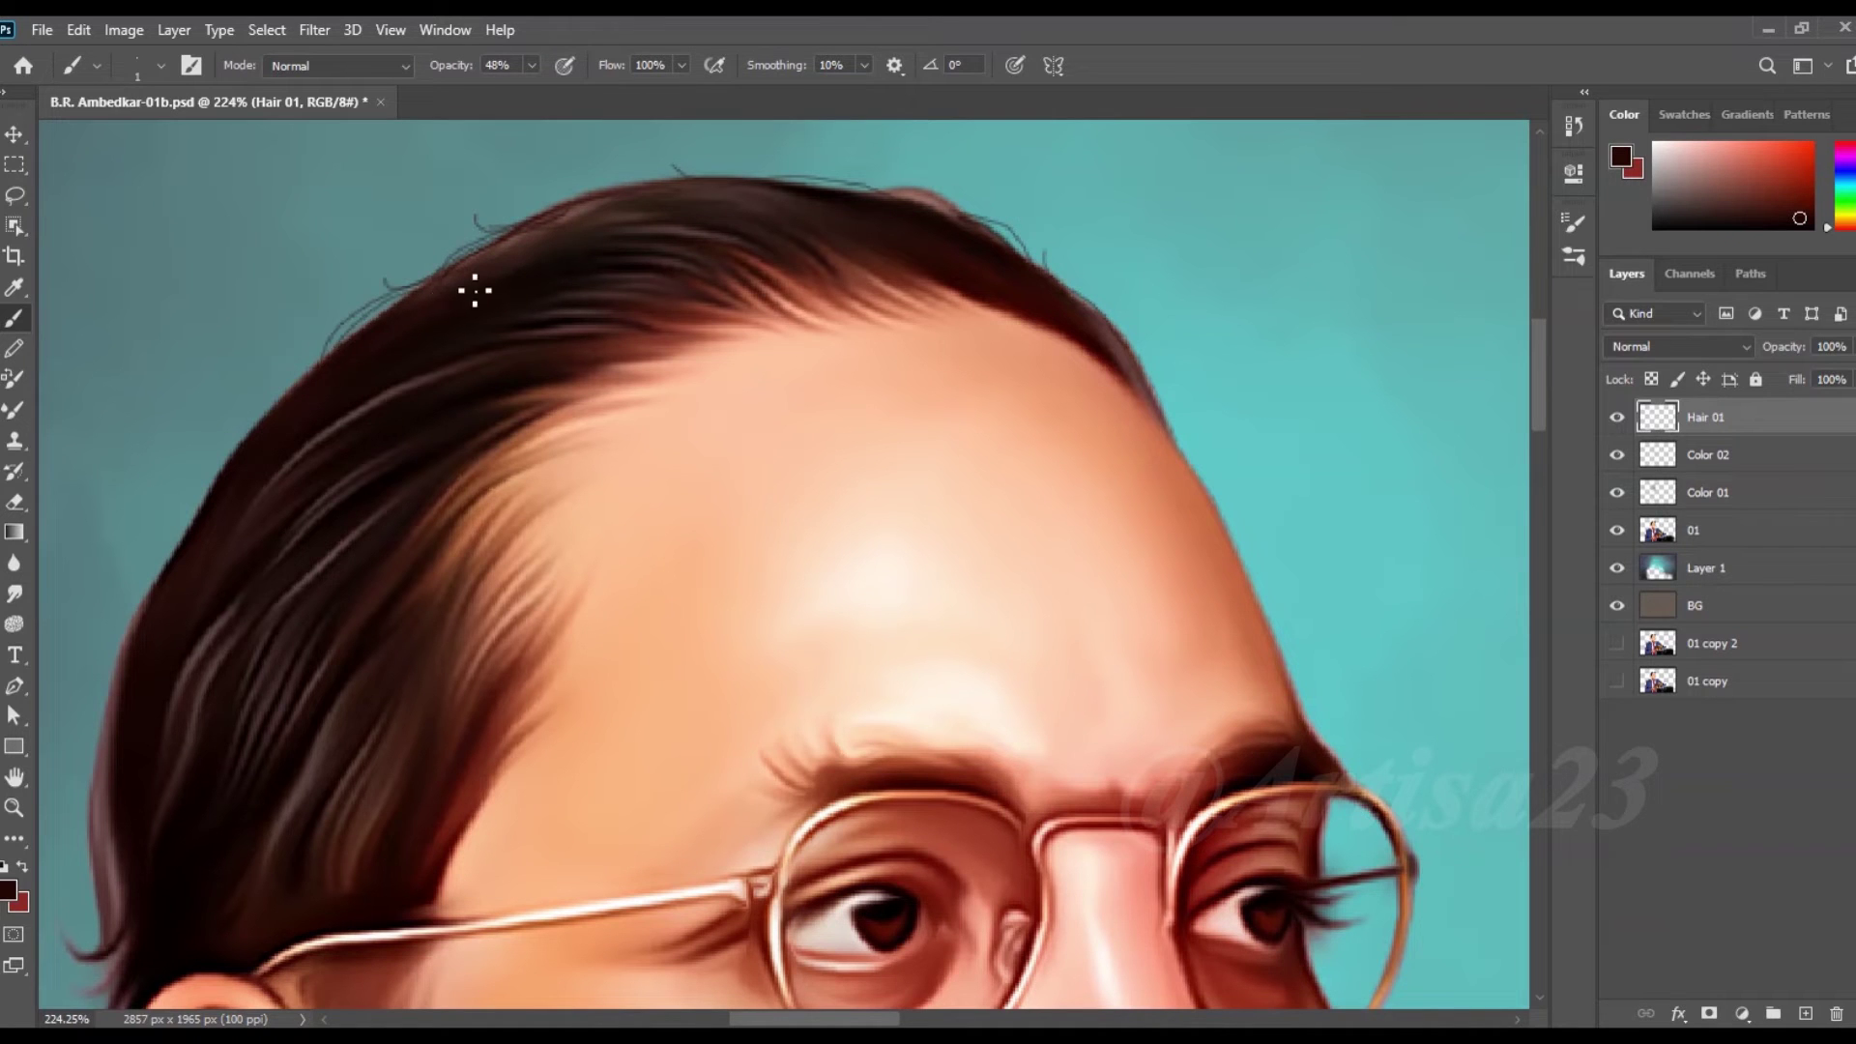
{"action": "scroll", "coordinate": [395, 363], "scroll_direction": "down", "scroll_amount": 1}
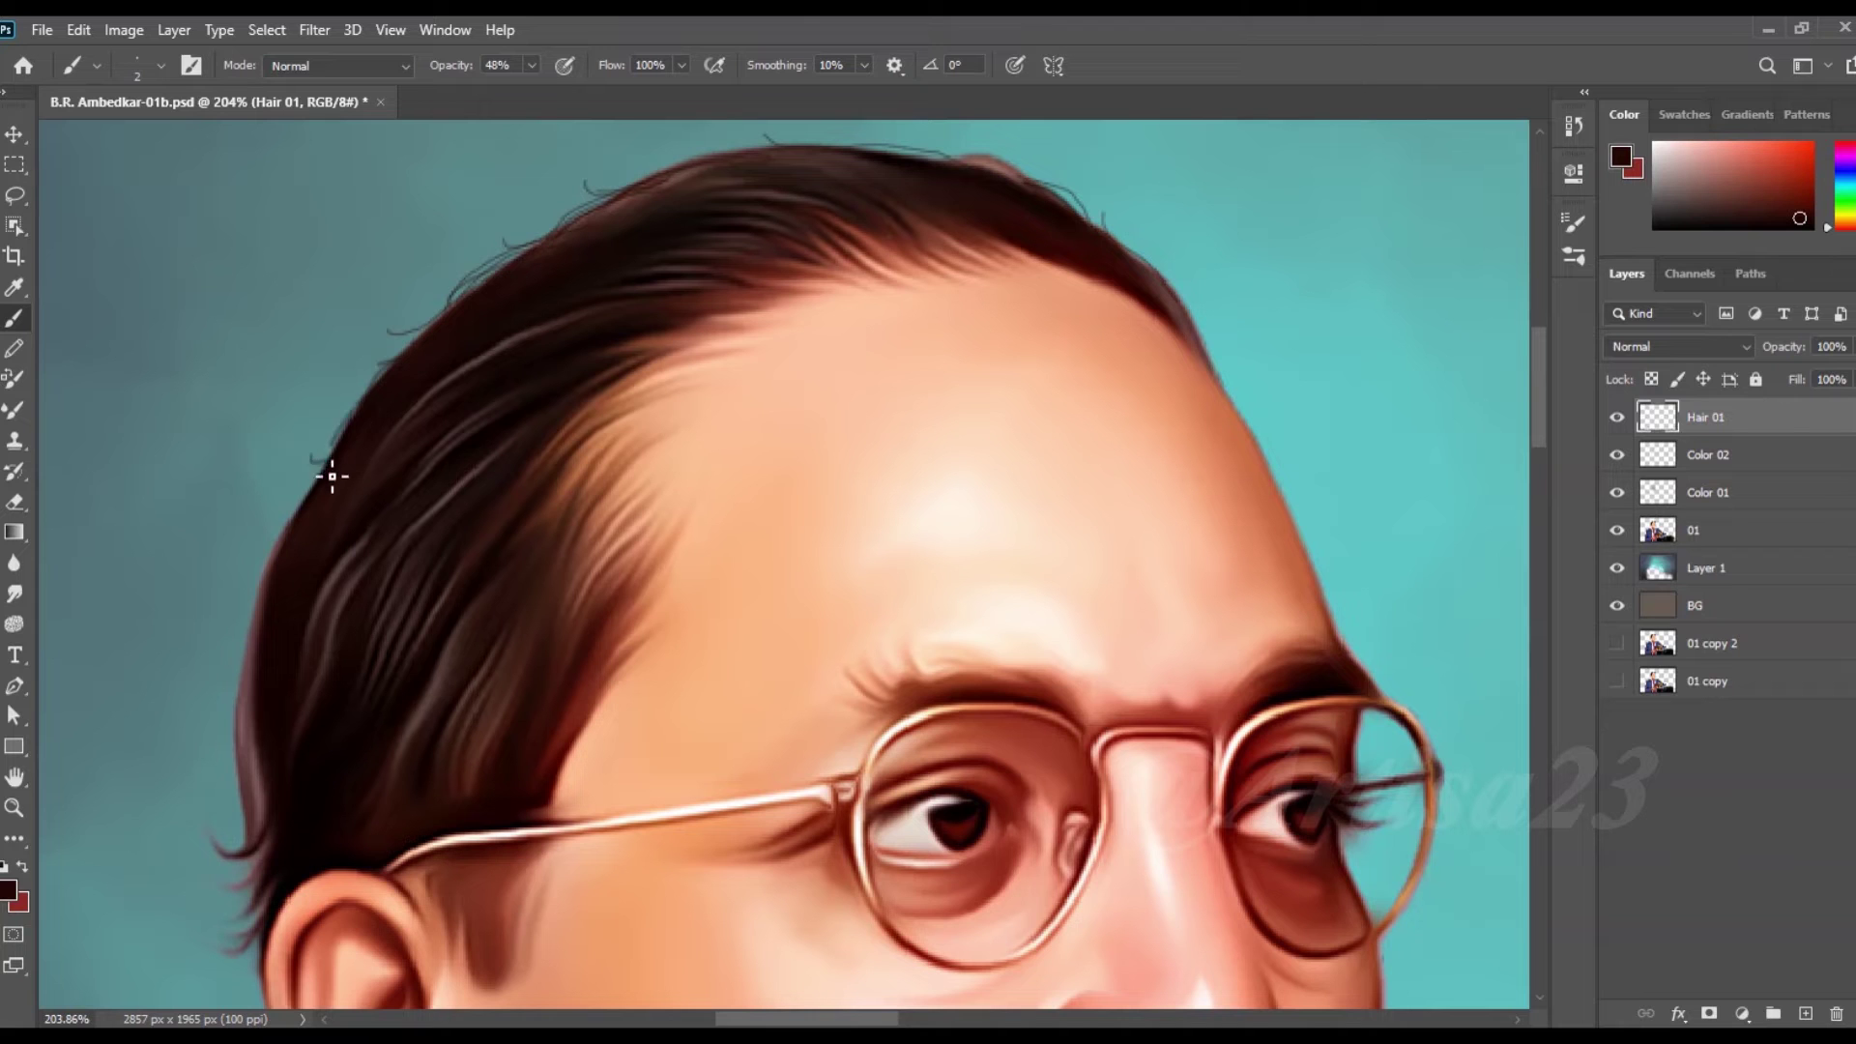
{"action": "left_click_drag", "start_coordinate": [321, 499], "coordinate": [342, 415]}
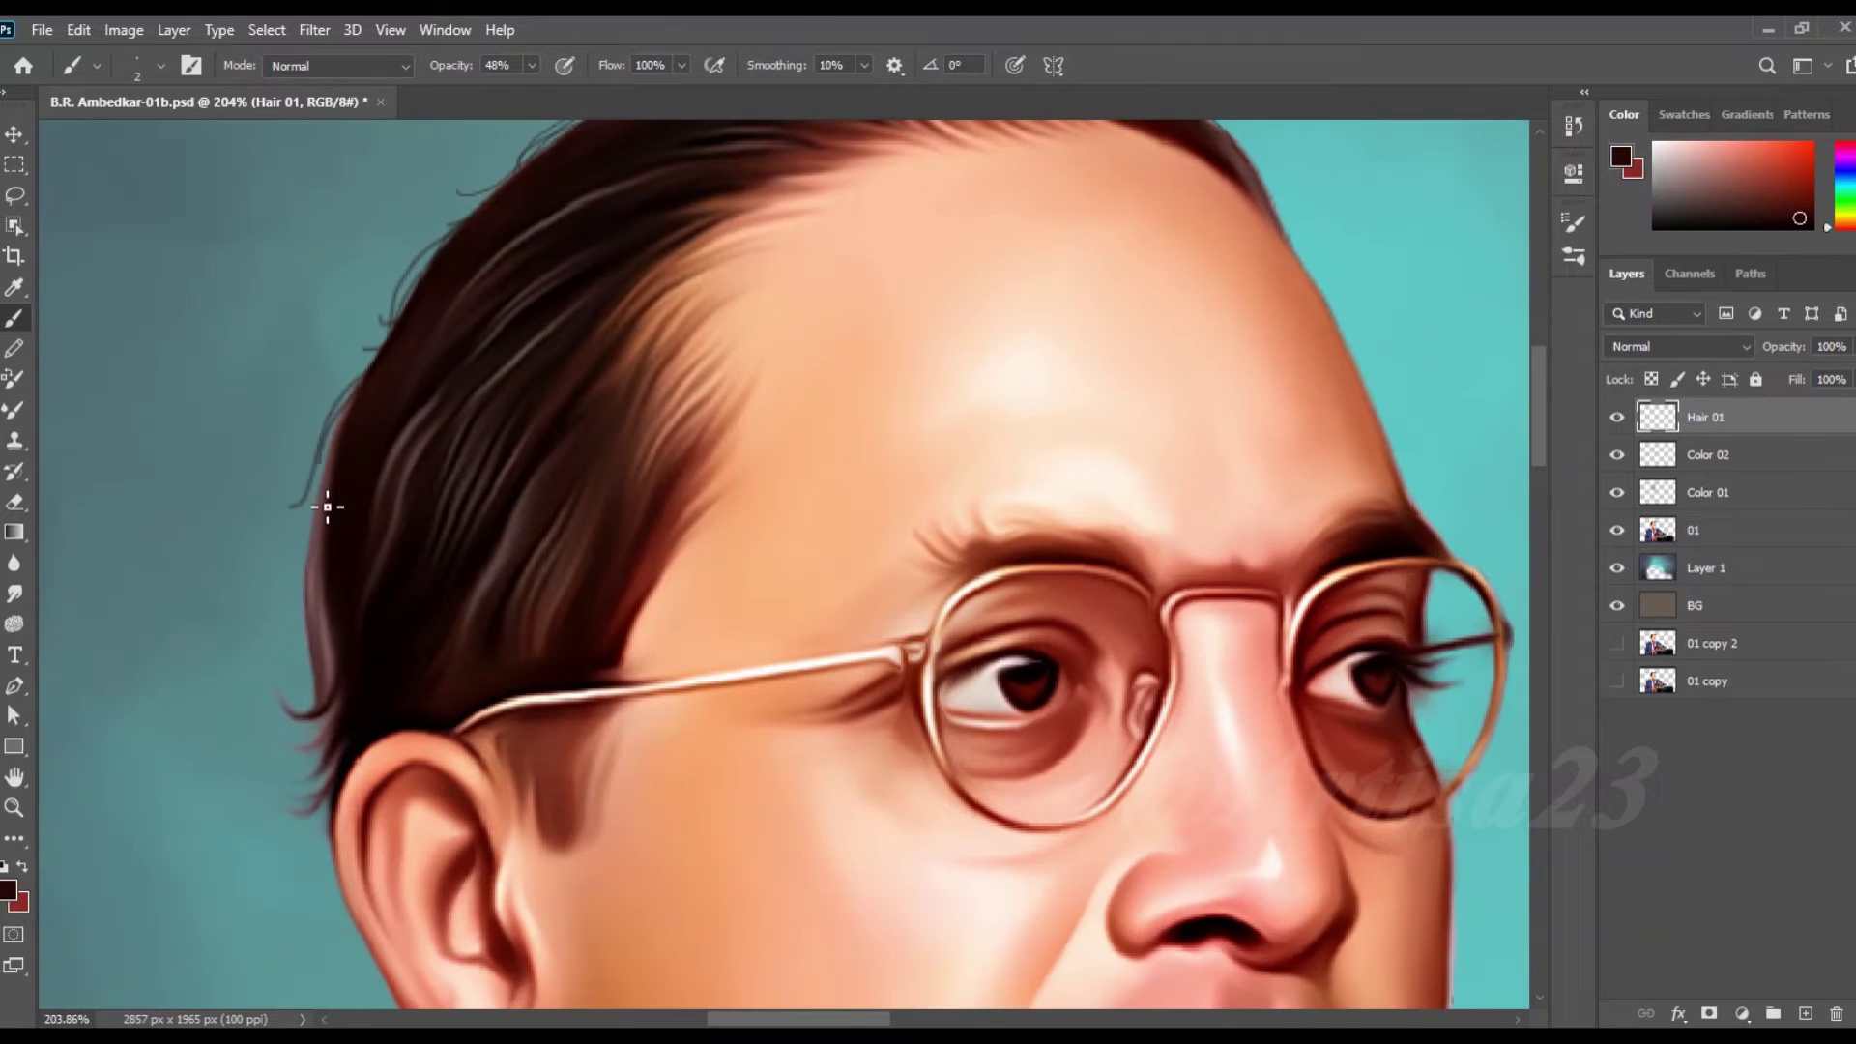
{"action": "scroll", "coordinate": [328, 541], "scroll_direction": "down", "scroll_amount": 1}
{"action": "scroll", "coordinate": [357, 677], "scroll_direction": "up", "scroll_amount": 2}
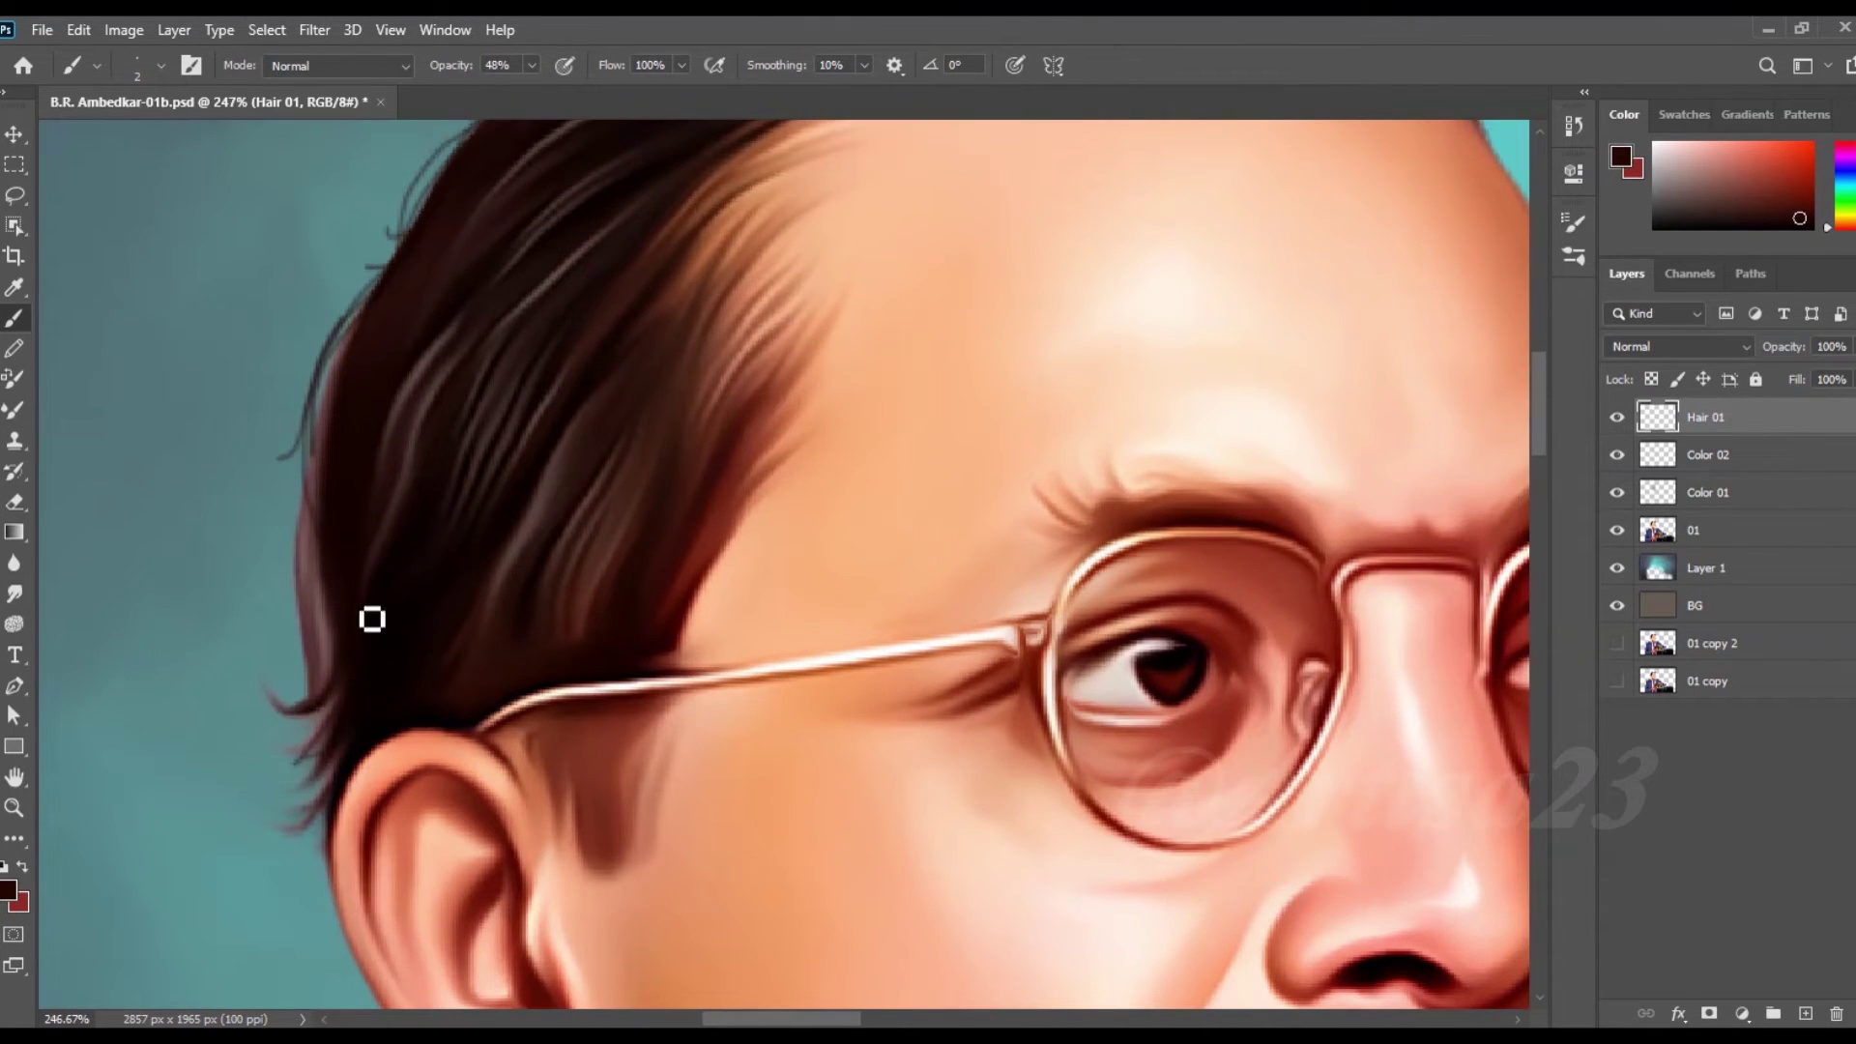
{"action": "scroll", "coordinate": [353, 532], "scroll_direction": "down", "scroll_amount": 3}
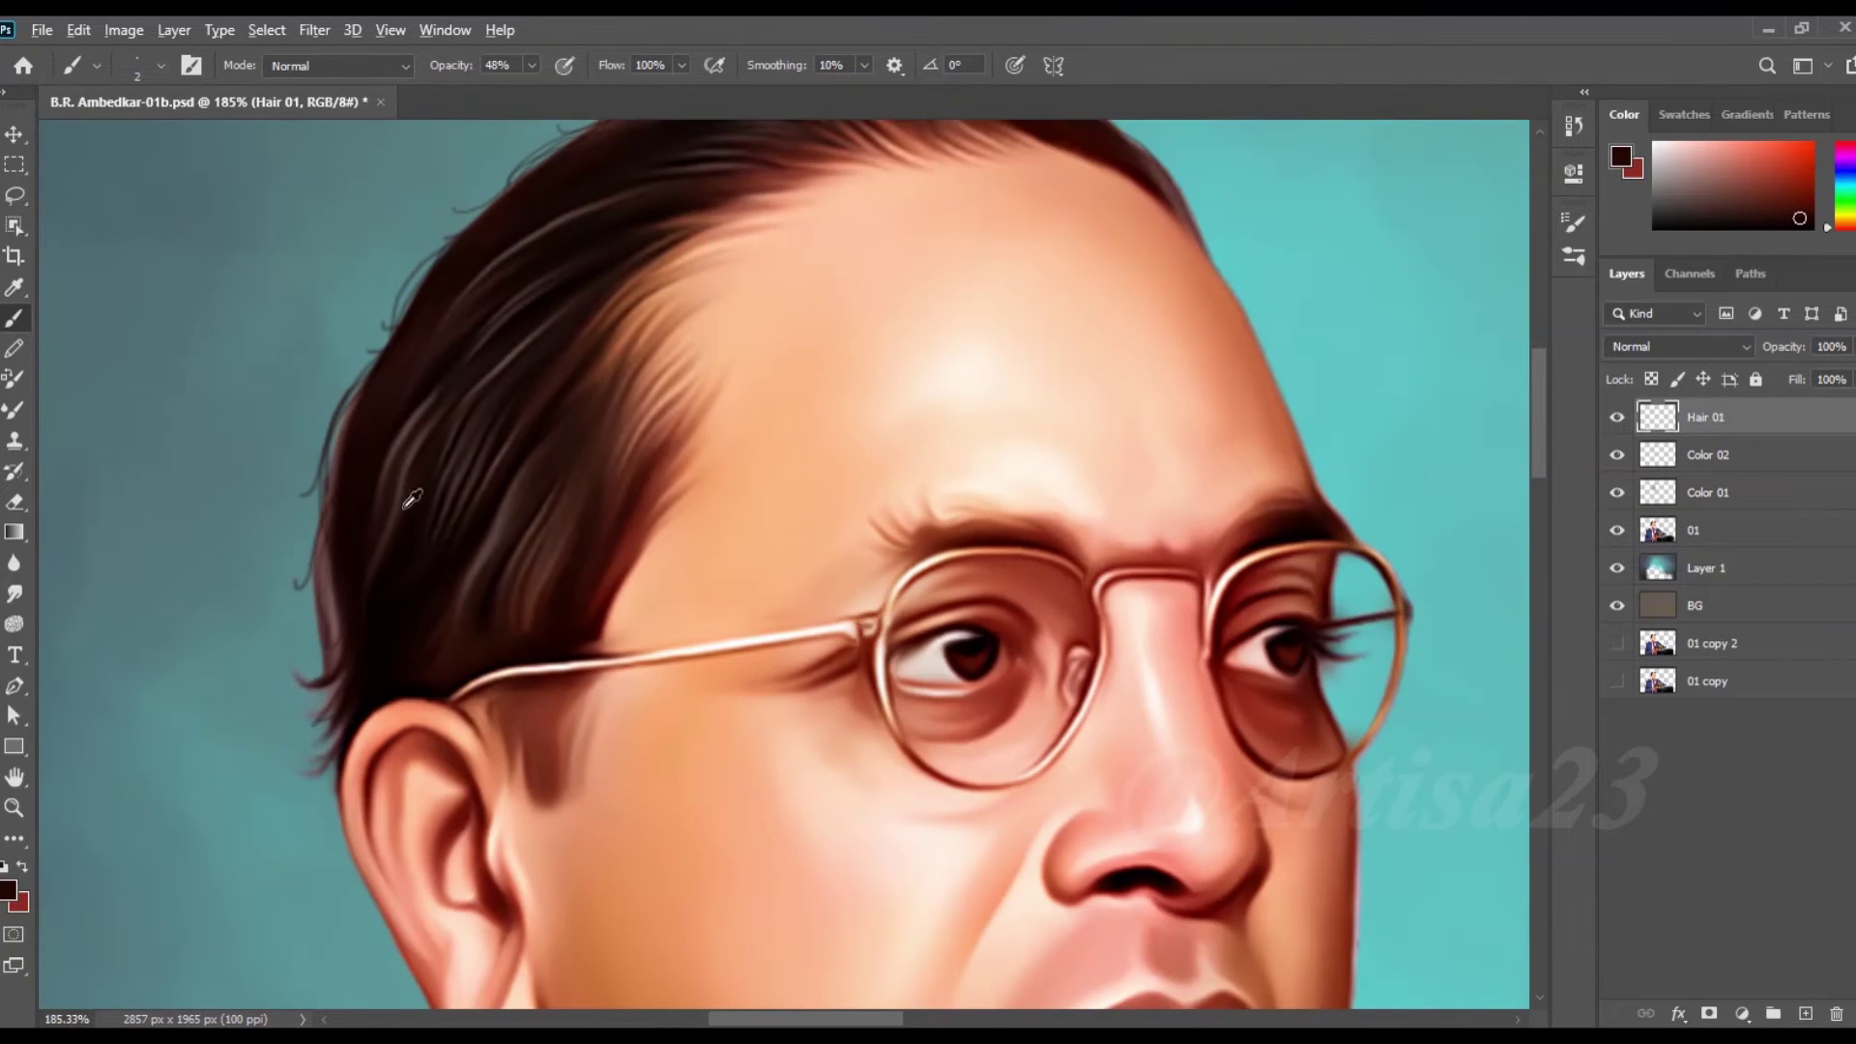
{"action": "scroll", "coordinate": [416, 330], "scroll_direction": "up", "scroll_amount": 2}
{"action": "scroll", "coordinate": [535, 310], "scroll_direction": "down", "scroll_amount": 3}
{"action": "scroll", "coordinate": [695, 252], "scroll_direction": "up", "scroll_amount": 2}
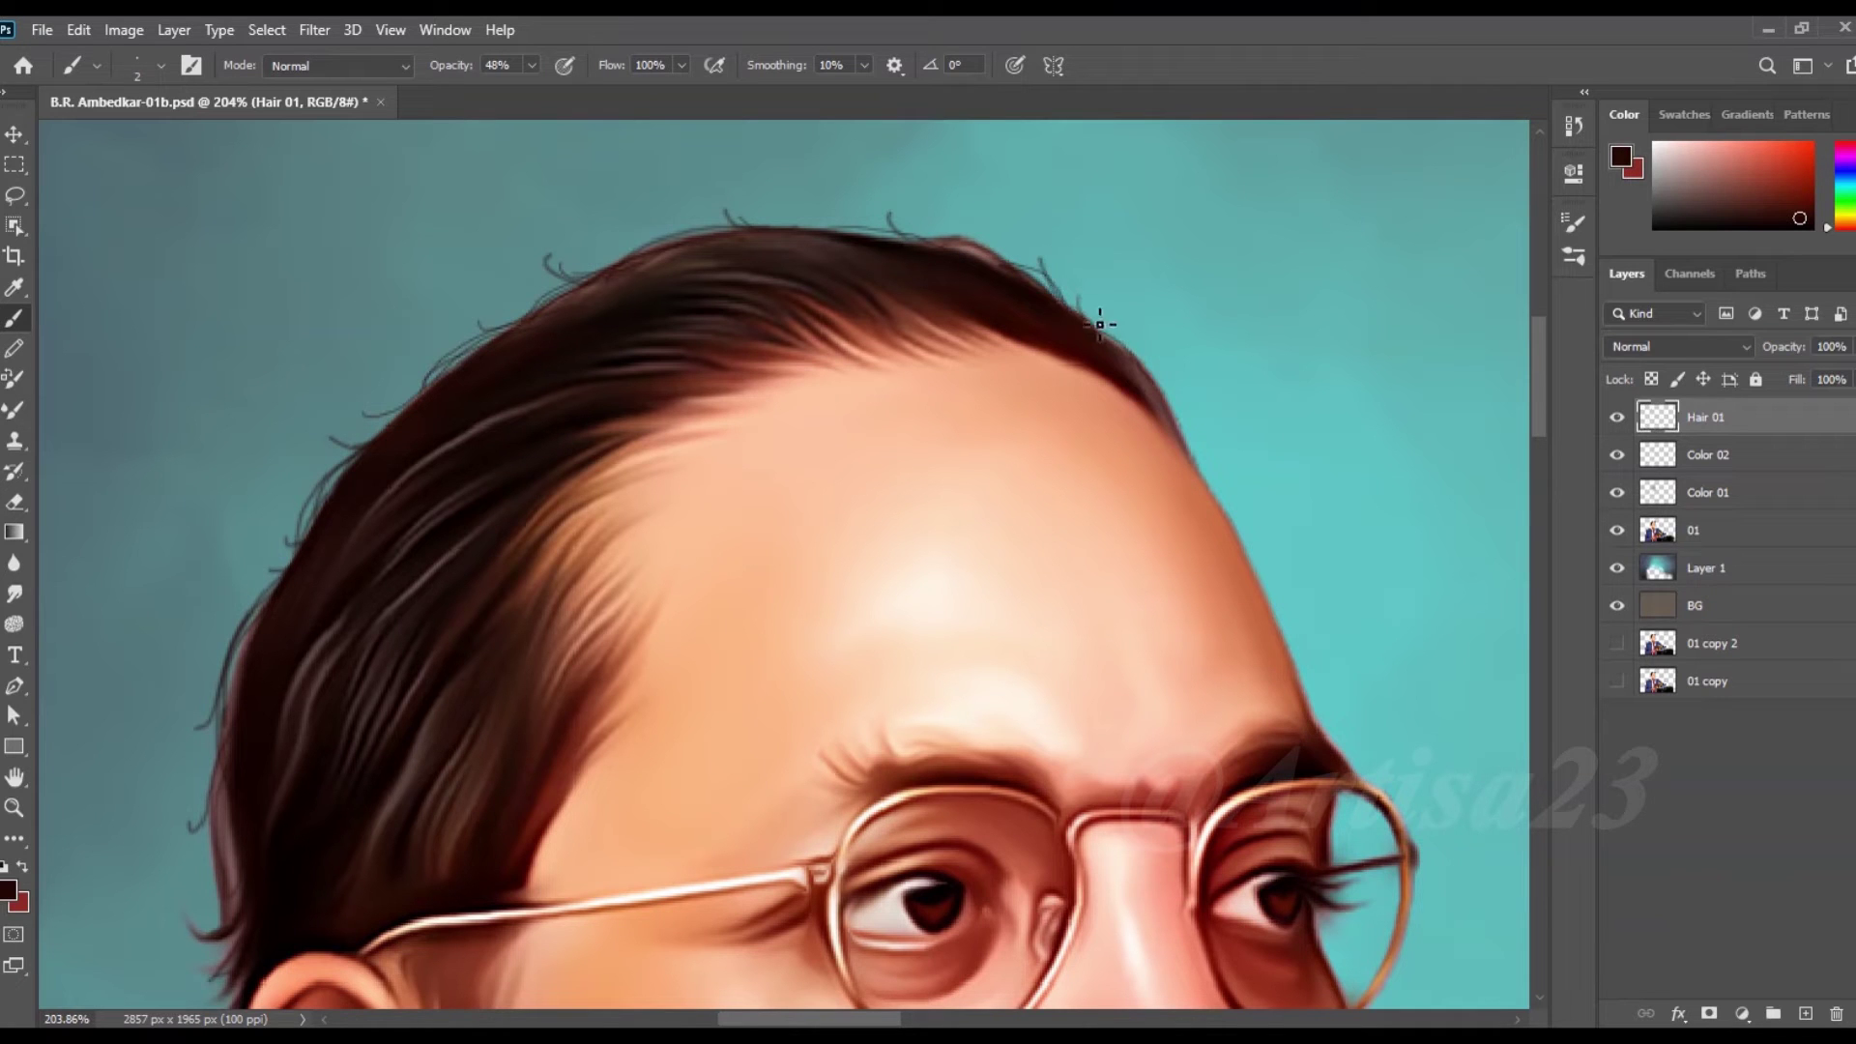
{"action": "scroll", "coordinate": [1172, 412], "scroll_direction": "down", "scroll_amount": 3}
{"action": "scroll", "coordinate": [531, 352], "scroll_direction": "up", "scroll_amount": 4}
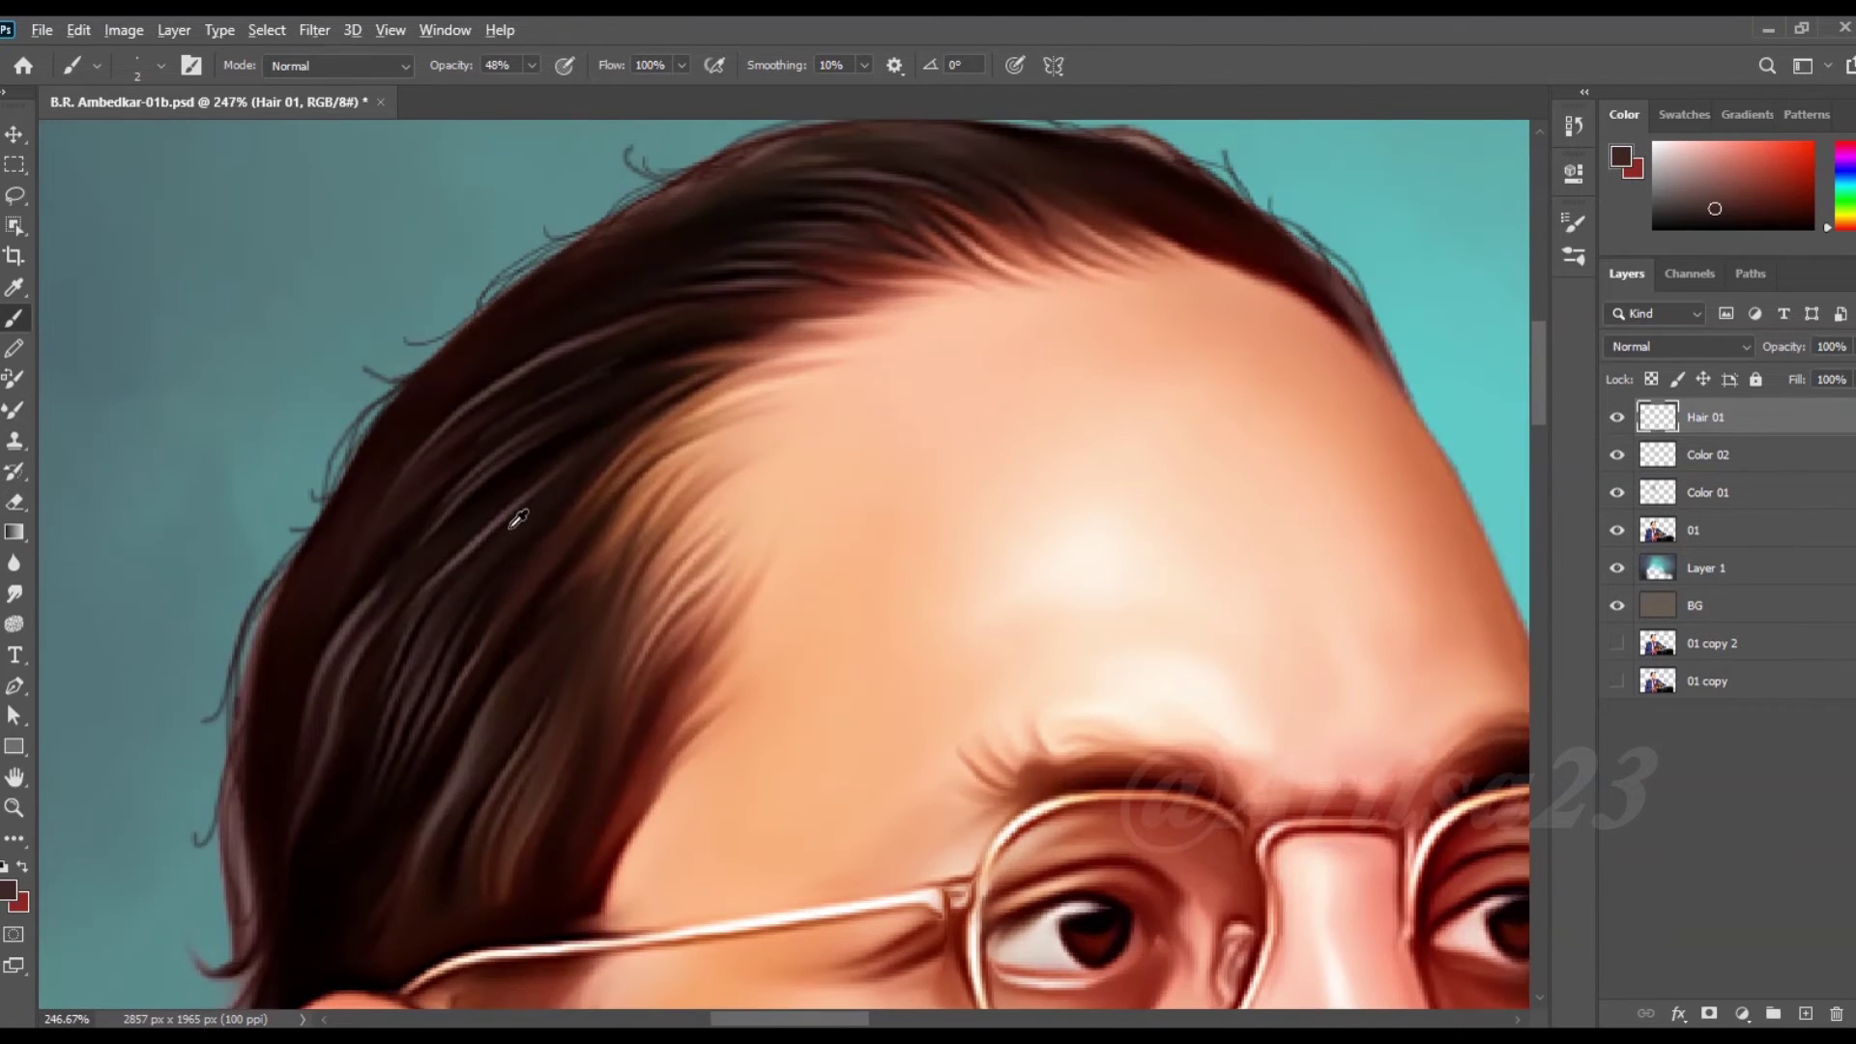
{"action": "left_click", "coordinate": [478, 580], "text": "alt"}
{"action": "left_click_drag", "start_coordinate": [493, 435], "coordinate": [737, 290]}
- Sample a lighter orange-peach hair colour and bring the top of the head into view
{"action": "scroll", "coordinate": [965, 220], "scroll_direction": "down", "scroll_amount": 1}
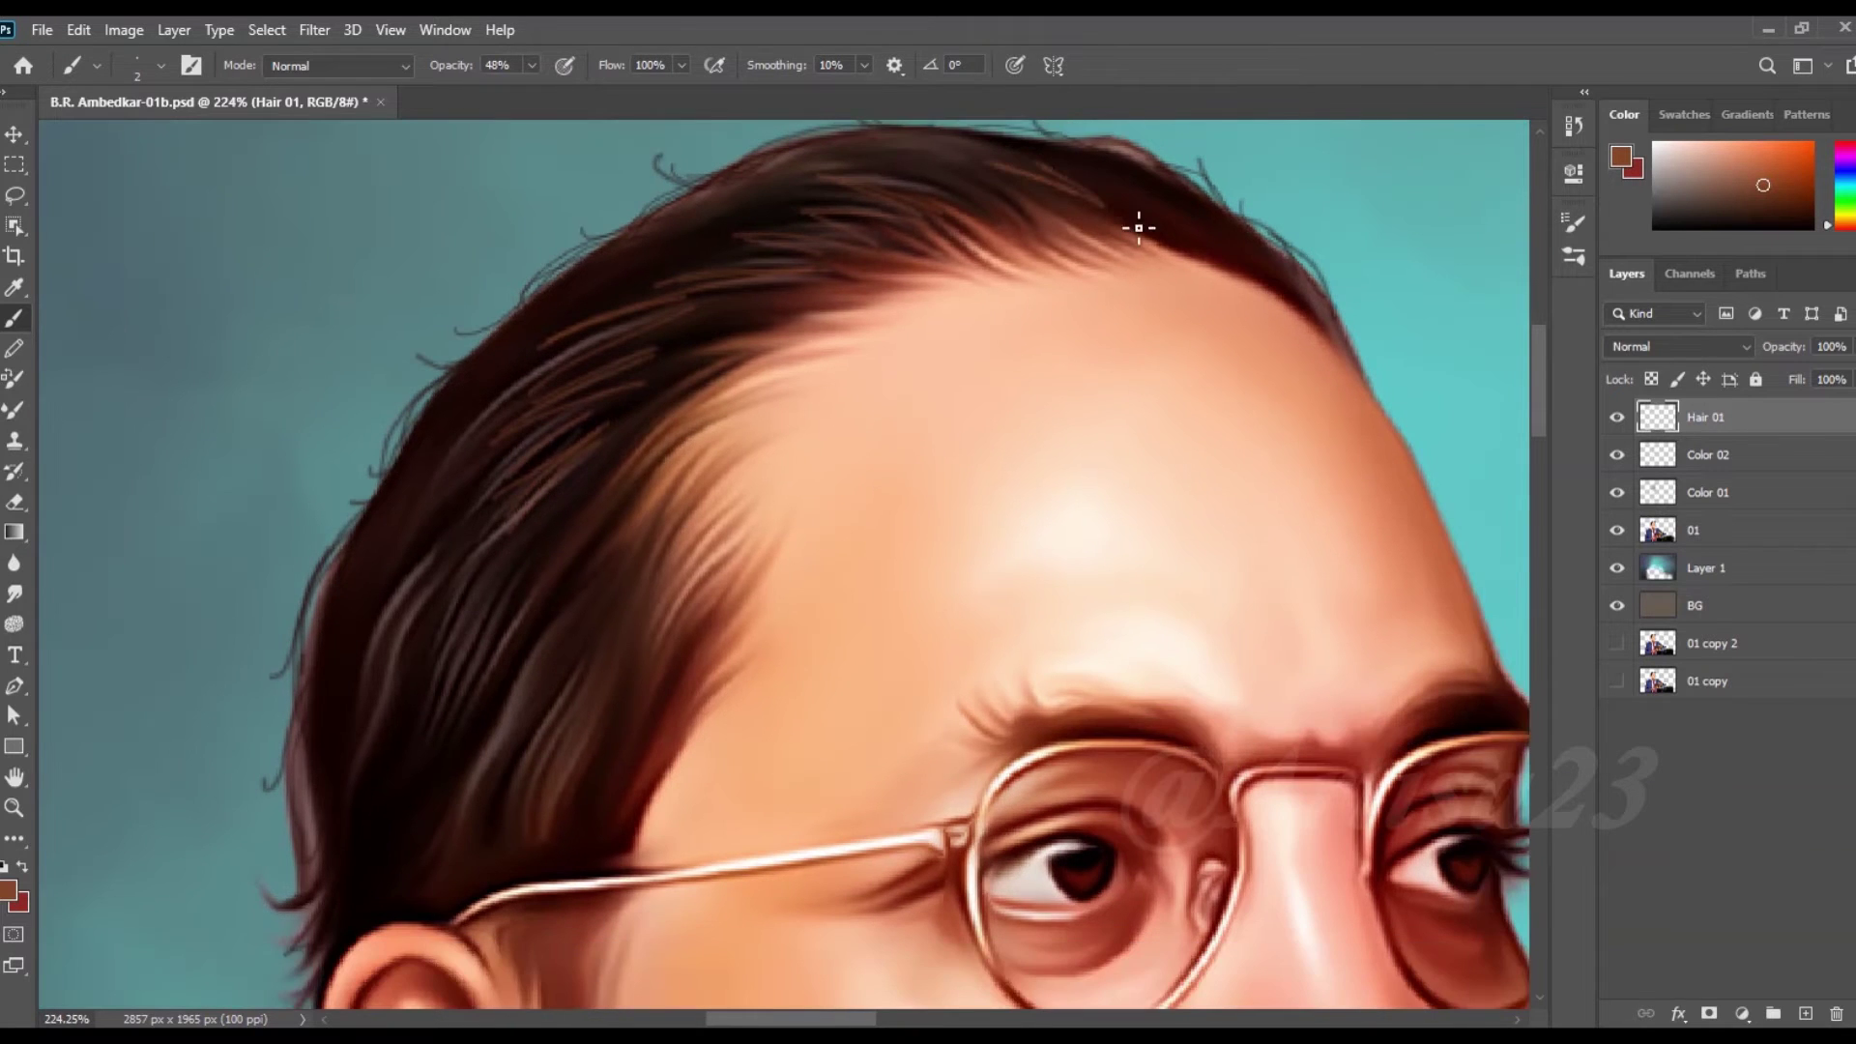
{"action": "scroll", "coordinate": [492, 671], "scroll_direction": "down", "scroll_amount": 3}
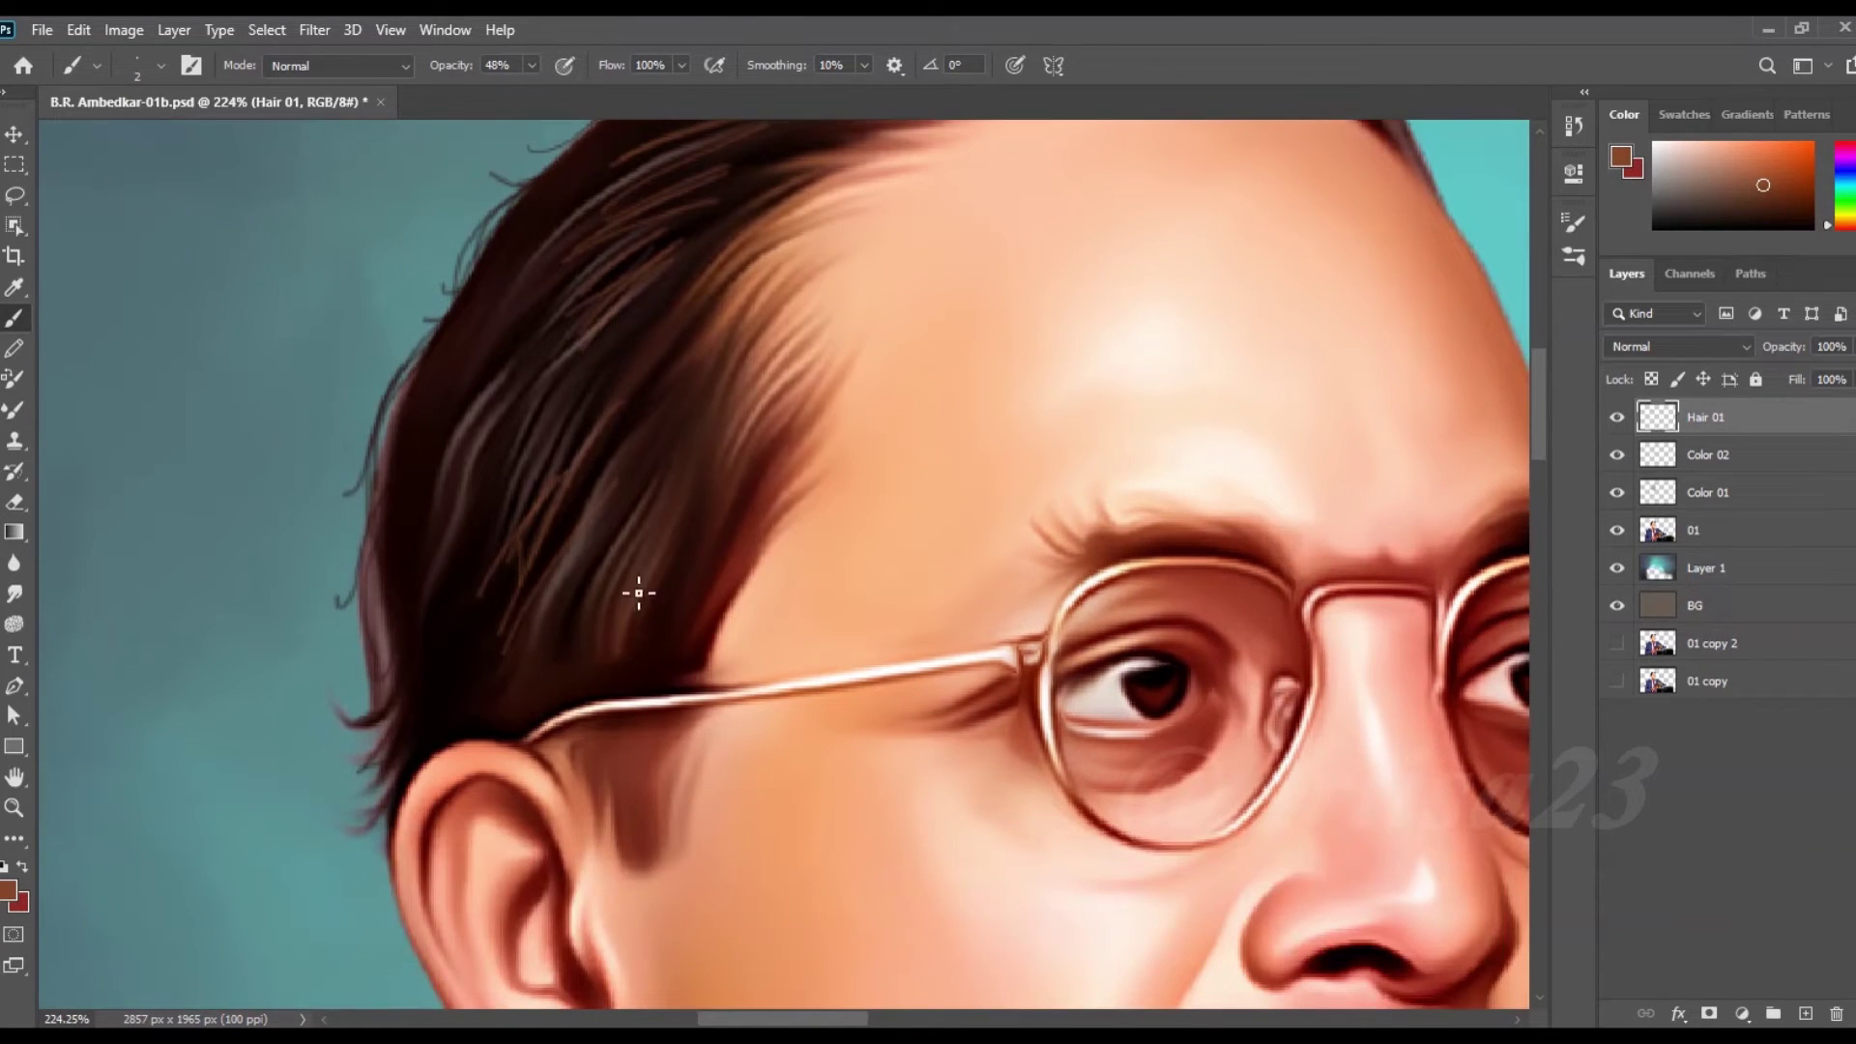
{"action": "left_click", "coordinate": [868, 366], "text": "alt"}
{"action": "scroll", "coordinate": [465, 456], "scroll_direction": "up", "scroll_amount": 1}
{"action": "left_click_drag", "start_coordinate": [710, 239], "coordinate": [600, 434]}
{"action": "scroll", "coordinate": [828, 299], "scroll_direction": "down", "scroll_amount": 2}
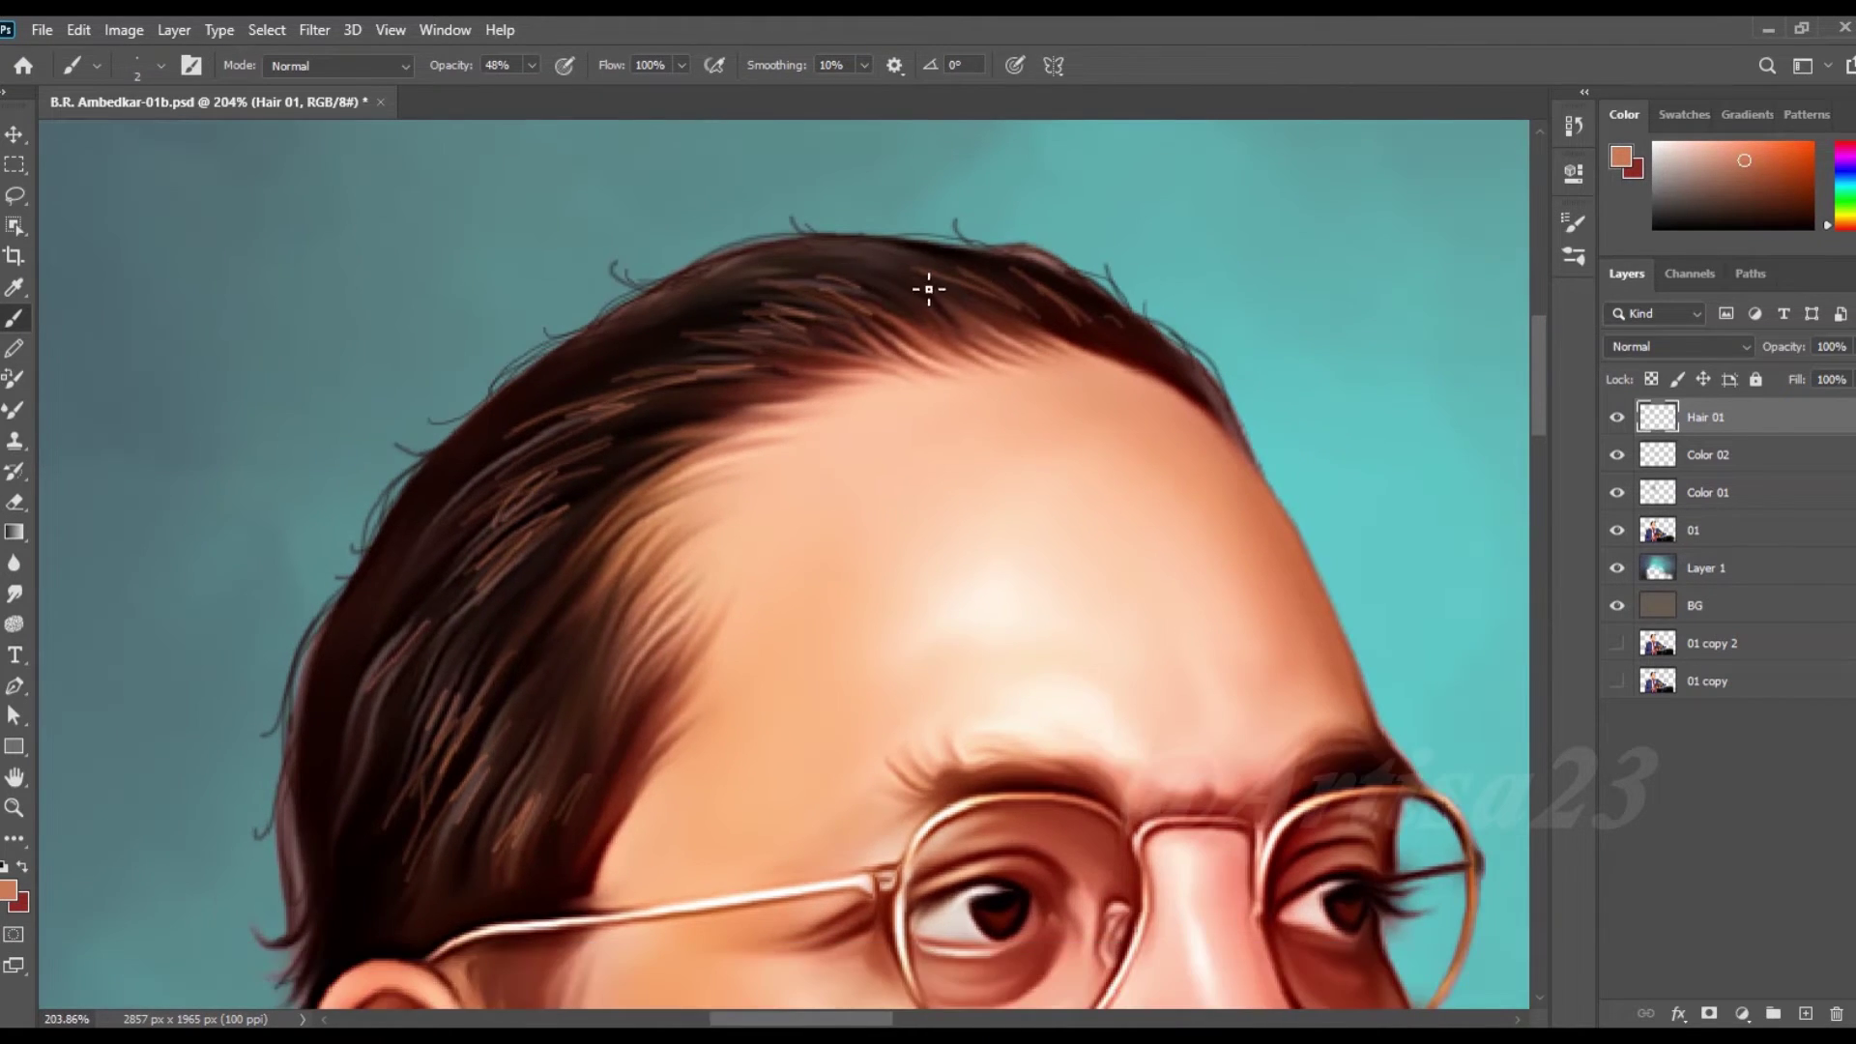
{"action": "left_click", "coordinate": [15, 593]}
{"action": "scroll", "coordinate": [436, 624], "scroll_direction": "up", "scroll_amount": 2}
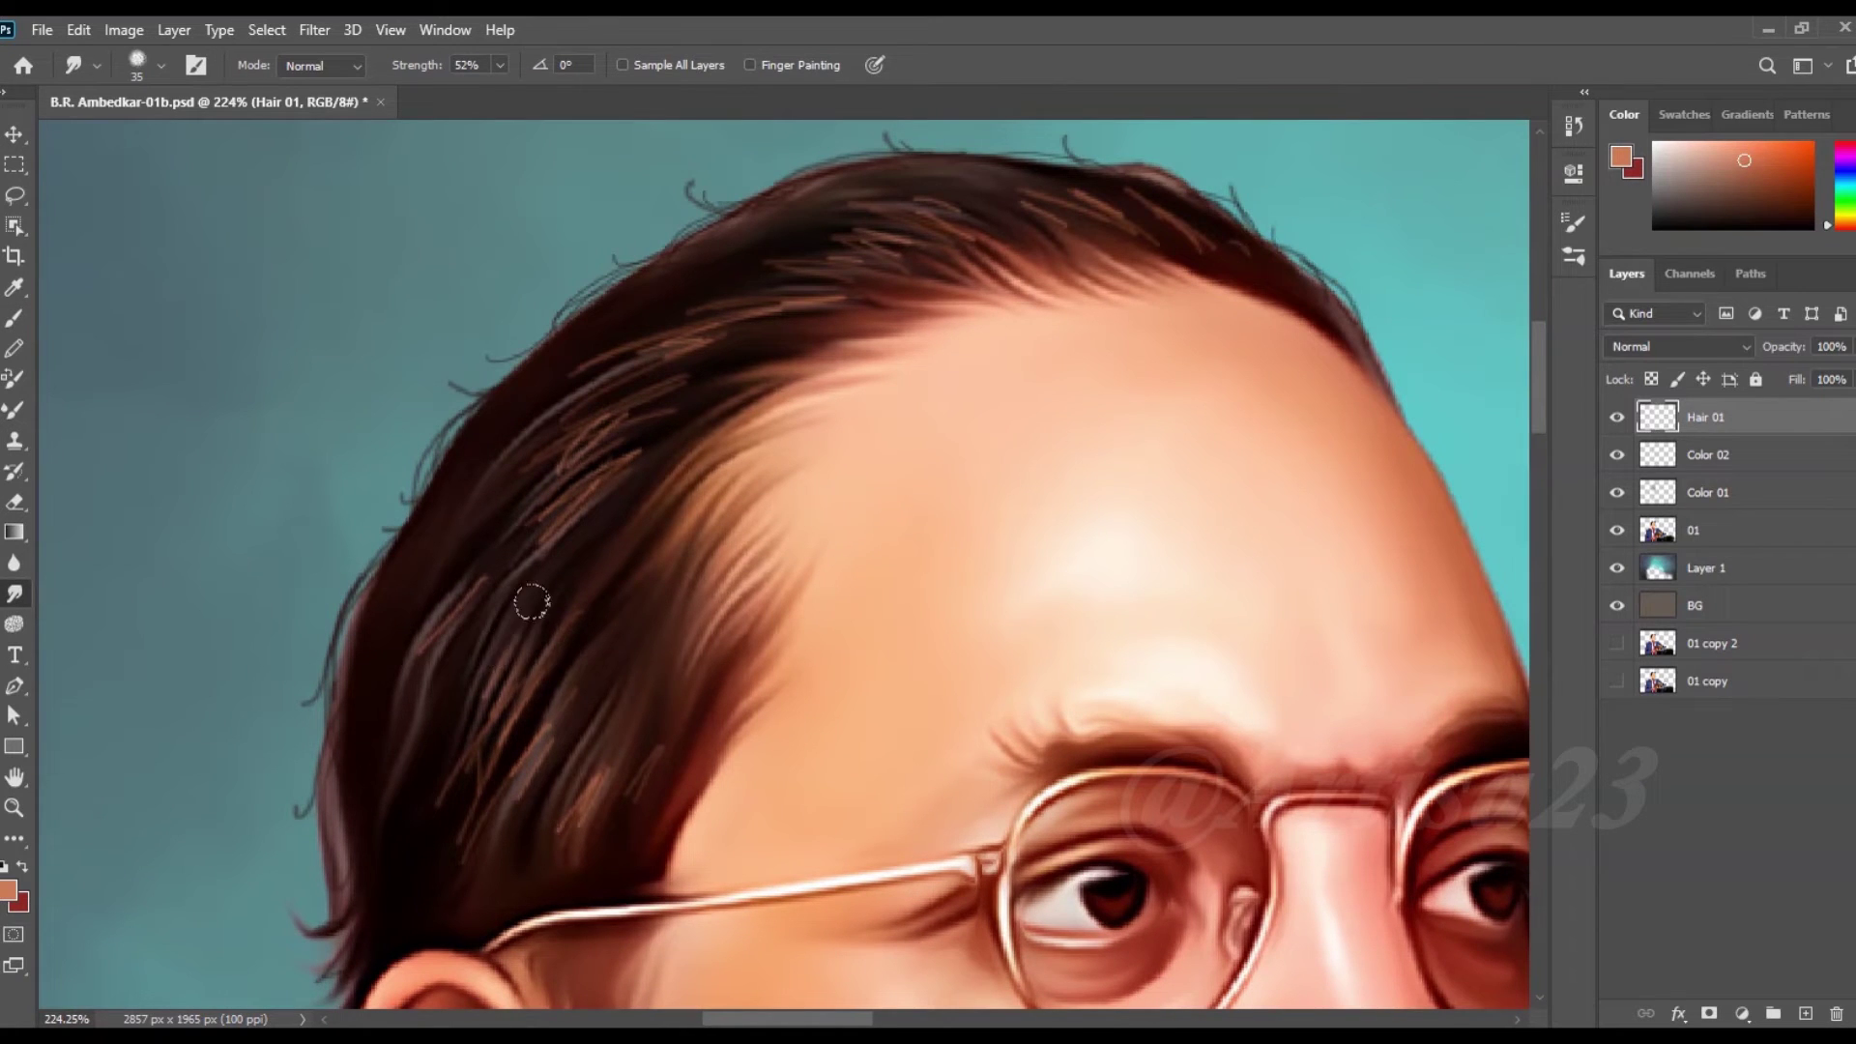
- Smudge the orange streaks into the darker hair with a slightly larger brush
{"action": "left_click_drag", "start_coordinate": [602, 726], "coordinate": [581, 803]}
{"action": "key", "text": "bracketright"}
{"action": "left_click_drag", "start_coordinate": [531, 451], "coordinate": [373, 723]}
{"action": "scroll", "coordinate": [858, 273], "scroll_direction": "down", "scroll_amount": 2}
{"action": "scroll", "coordinate": [859, 274], "scroll_direction": "down", "scroll_amount": 1}
{"action": "scroll", "coordinate": [859, 274], "scroll_direction": "down", "scroll_amount": 1}
- Paint fine dark-brown strands at the sideburn beside the ear
{"action": "left_click", "coordinate": [14, 317]}
{"action": "scroll", "coordinate": [604, 509], "scroll_direction": "up", "scroll_amount": 2}
{"action": "left_click", "coordinate": [647, 609], "text": "alt"}
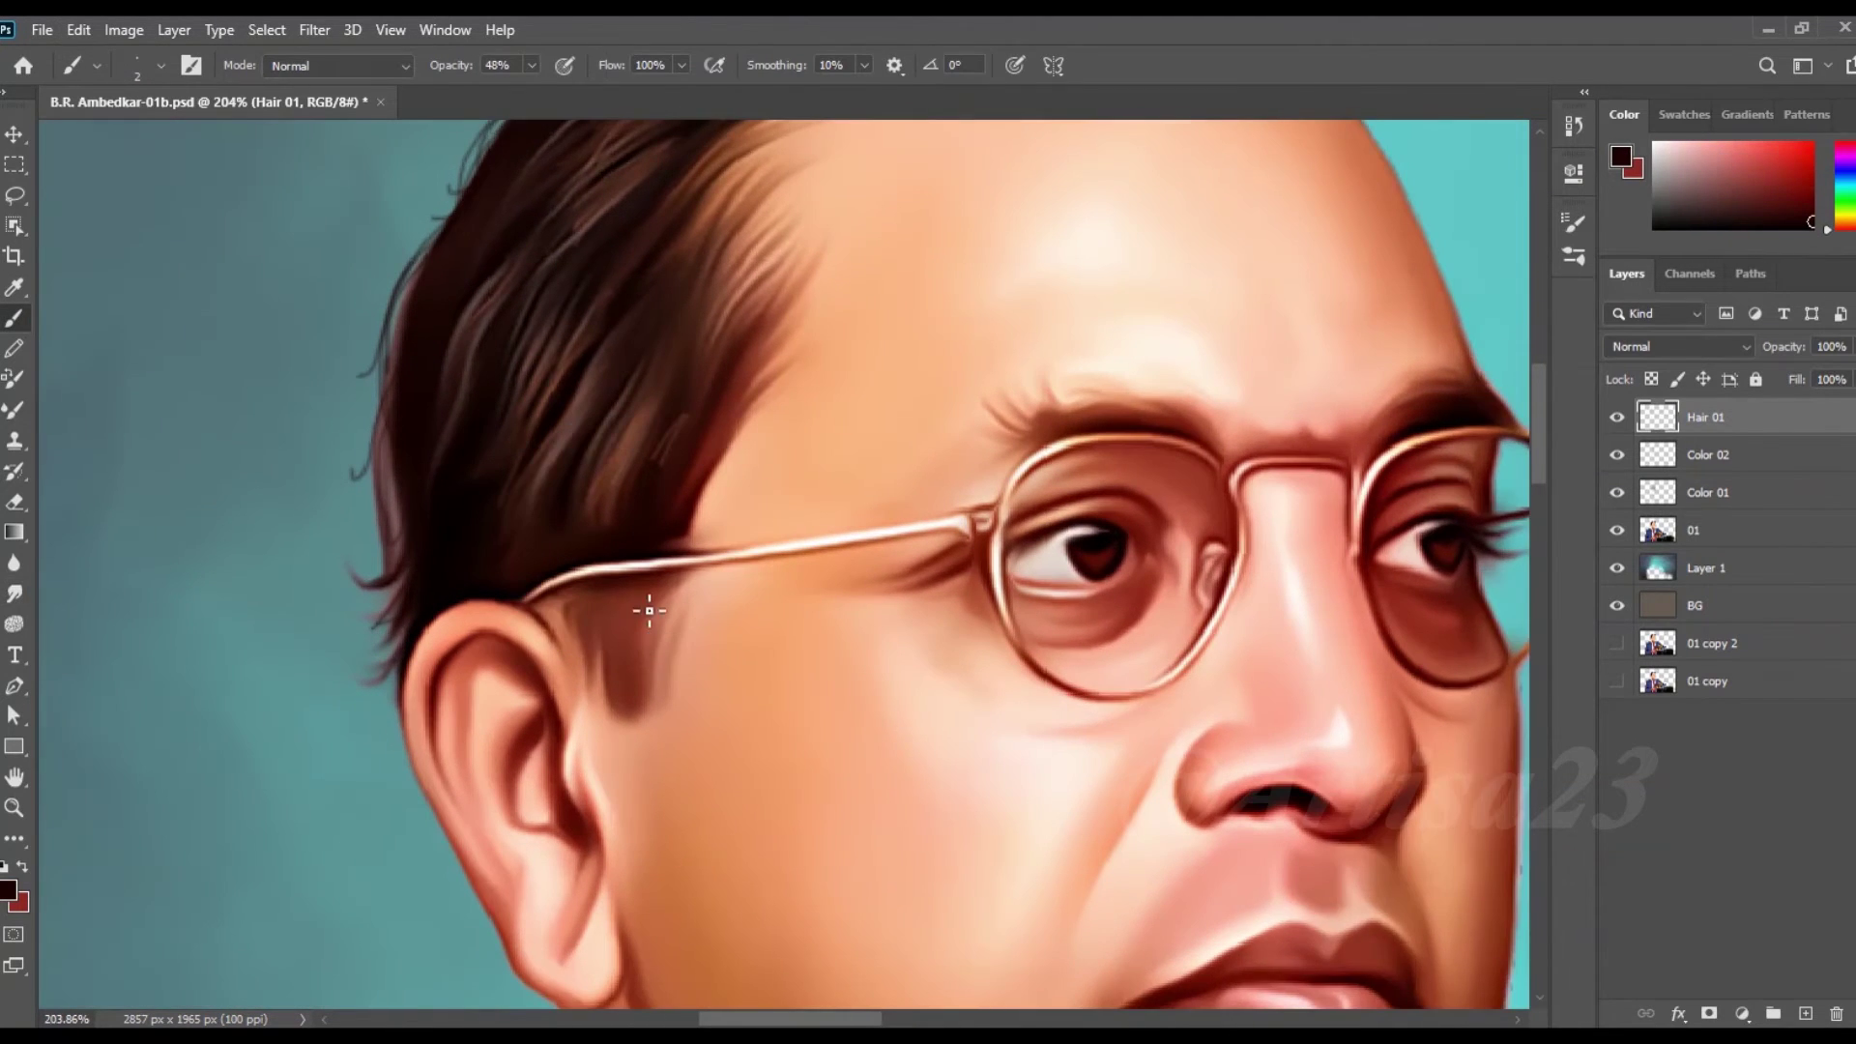
{"action": "scroll", "coordinate": [647, 609], "scroll_direction": "up", "scroll_amount": 2}
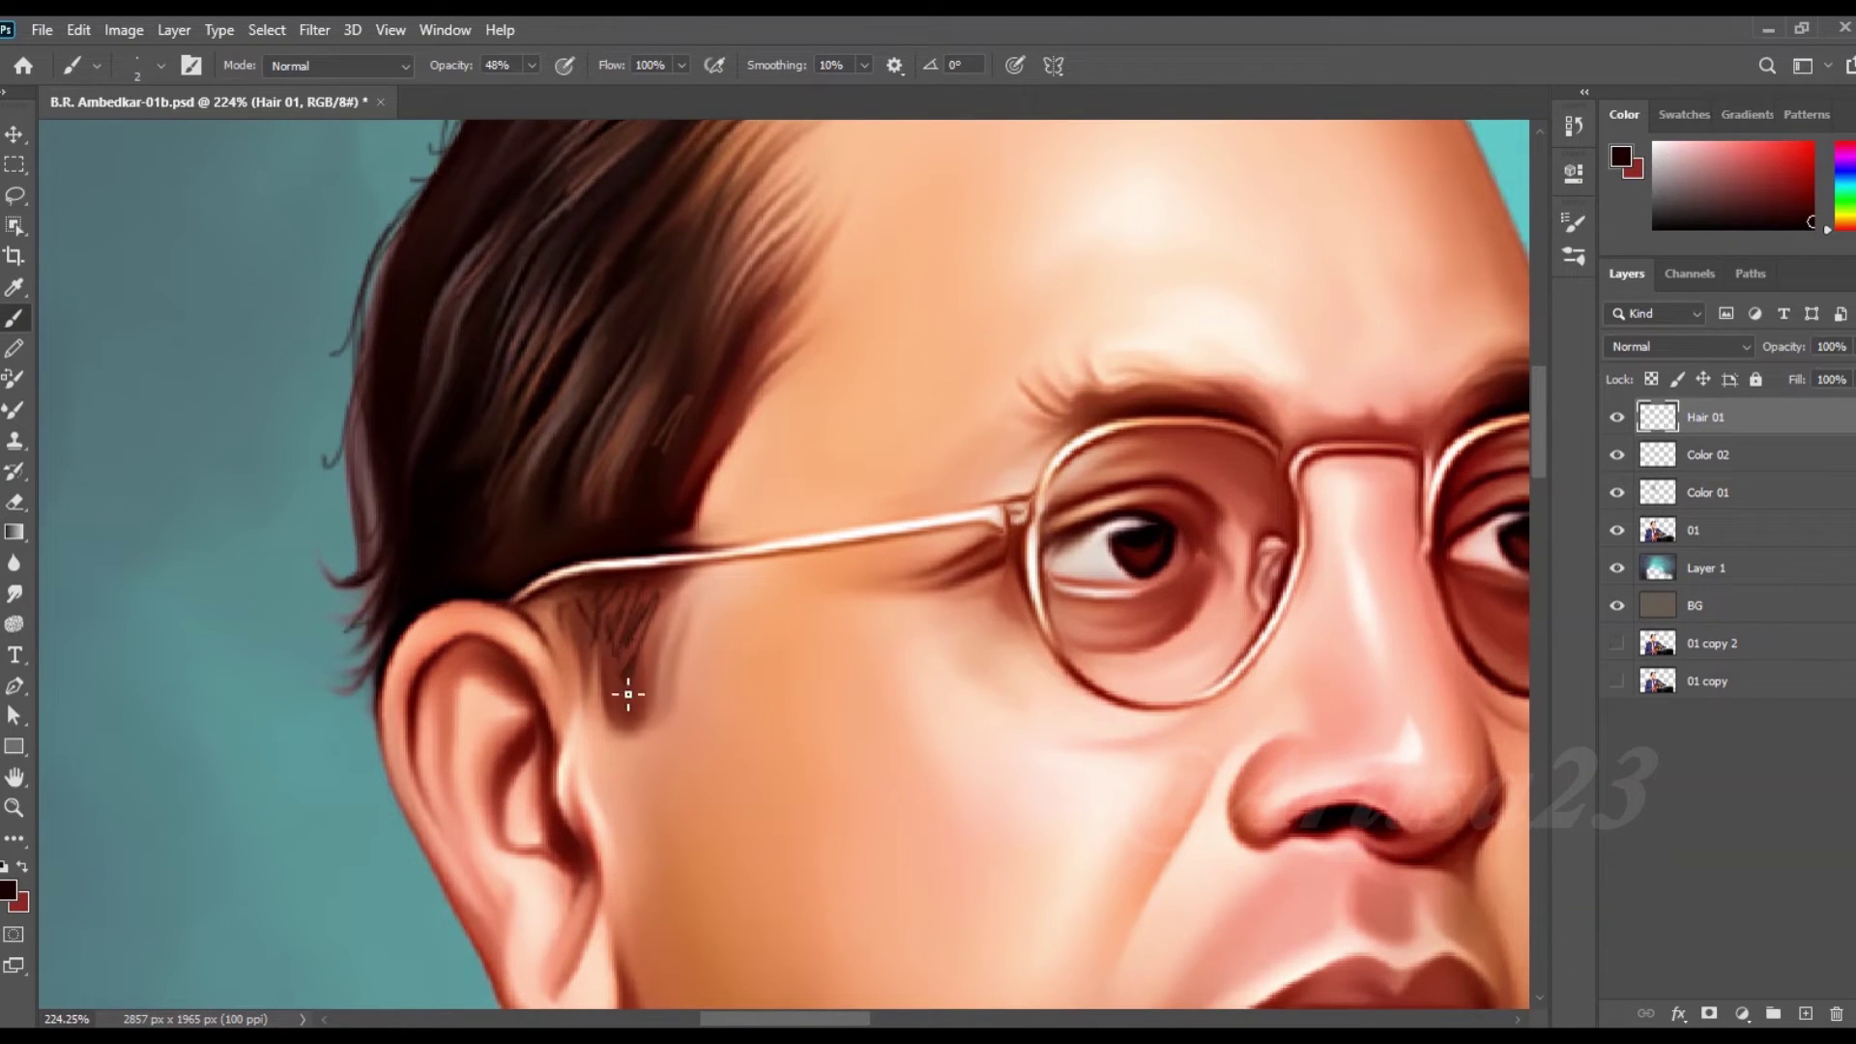
{"action": "scroll", "coordinate": [637, 695], "scroll_direction": "down", "scroll_amount": 1}
{"action": "scroll", "coordinate": [545, 671], "scroll_direction": "down", "scroll_amount": 2}
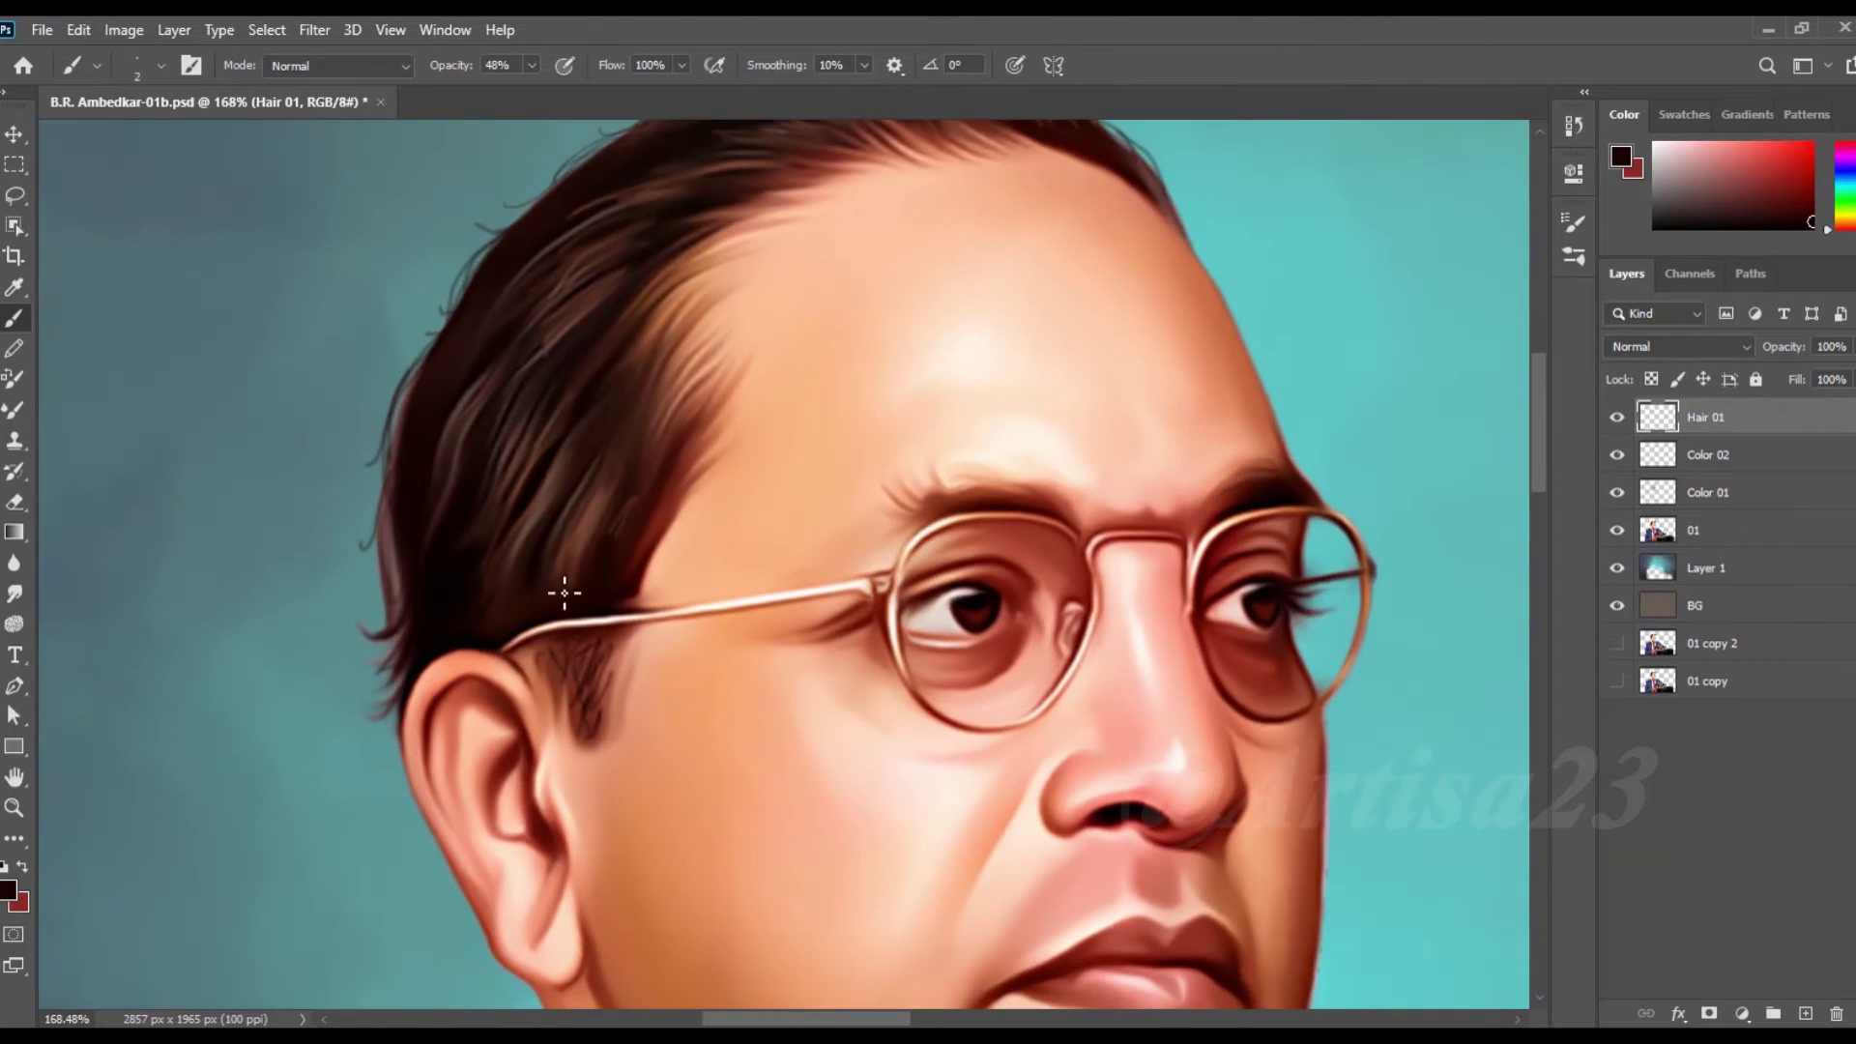
{"action": "scroll", "coordinate": [593, 547], "scroll_direction": "down", "scroll_amount": 2}
{"action": "scroll", "coordinate": [839, 248], "scroll_direction": "up", "scroll_amount": 3}
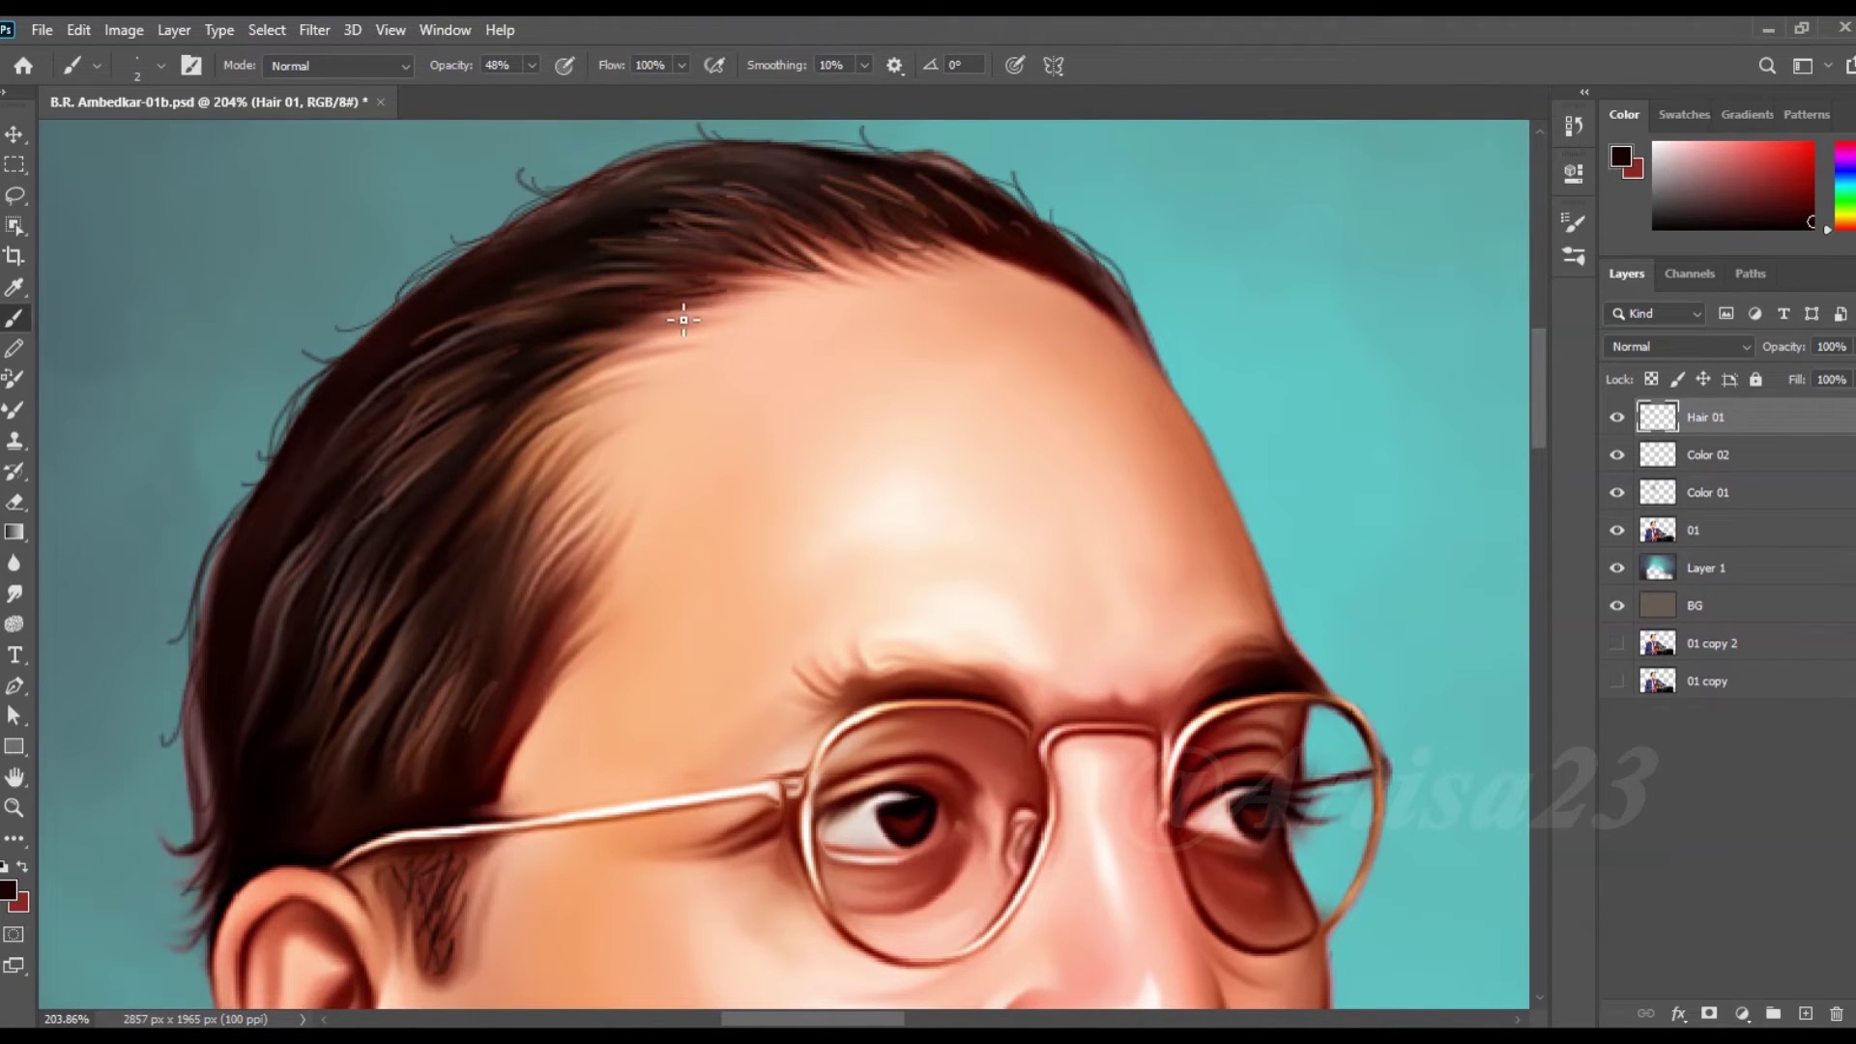
{"action": "scroll", "coordinate": [540, 334], "scroll_direction": "down", "scroll_amount": 1}
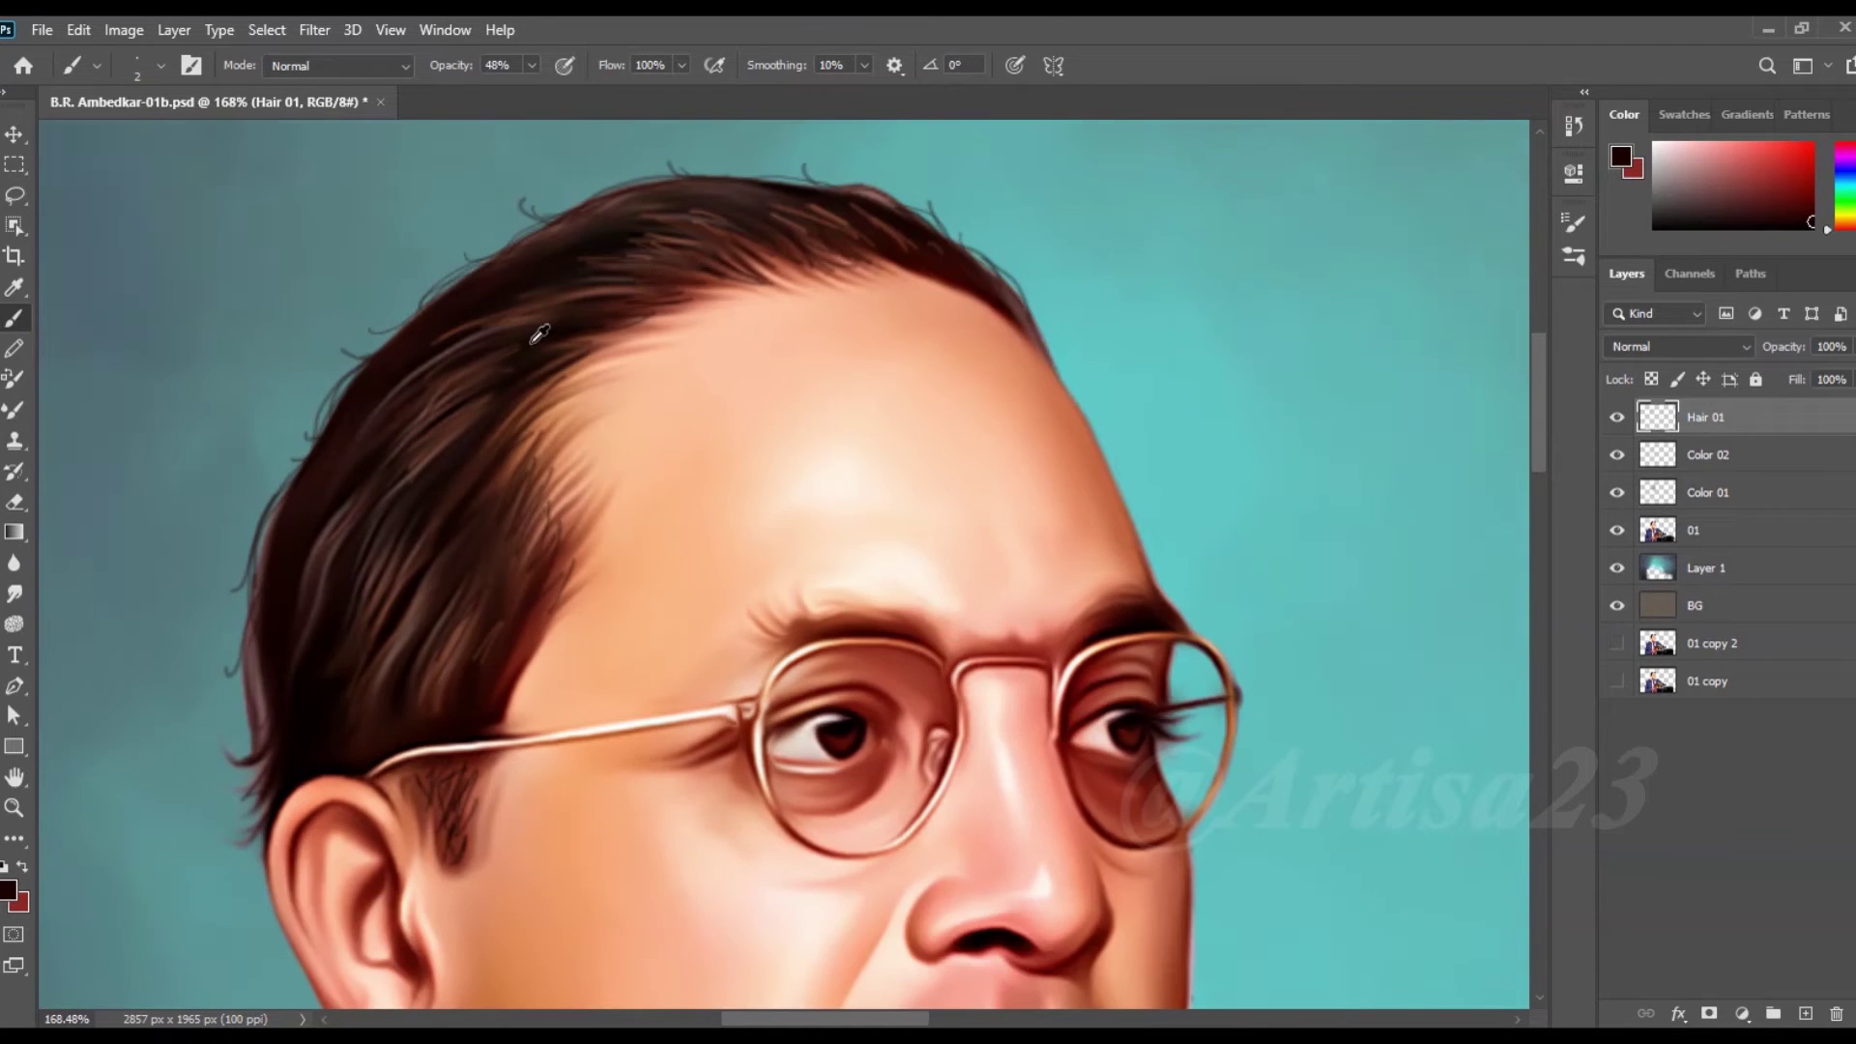
{"action": "scroll", "coordinate": [636, 261], "scroll_direction": "down", "scroll_amount": 2}
- Draw hair strokes along the left eyebrow and the inner right eyebrow
{"action": "scroll", "coordinate": [864, 614], "scroll_direction": "up", "scroll_amount": 5}
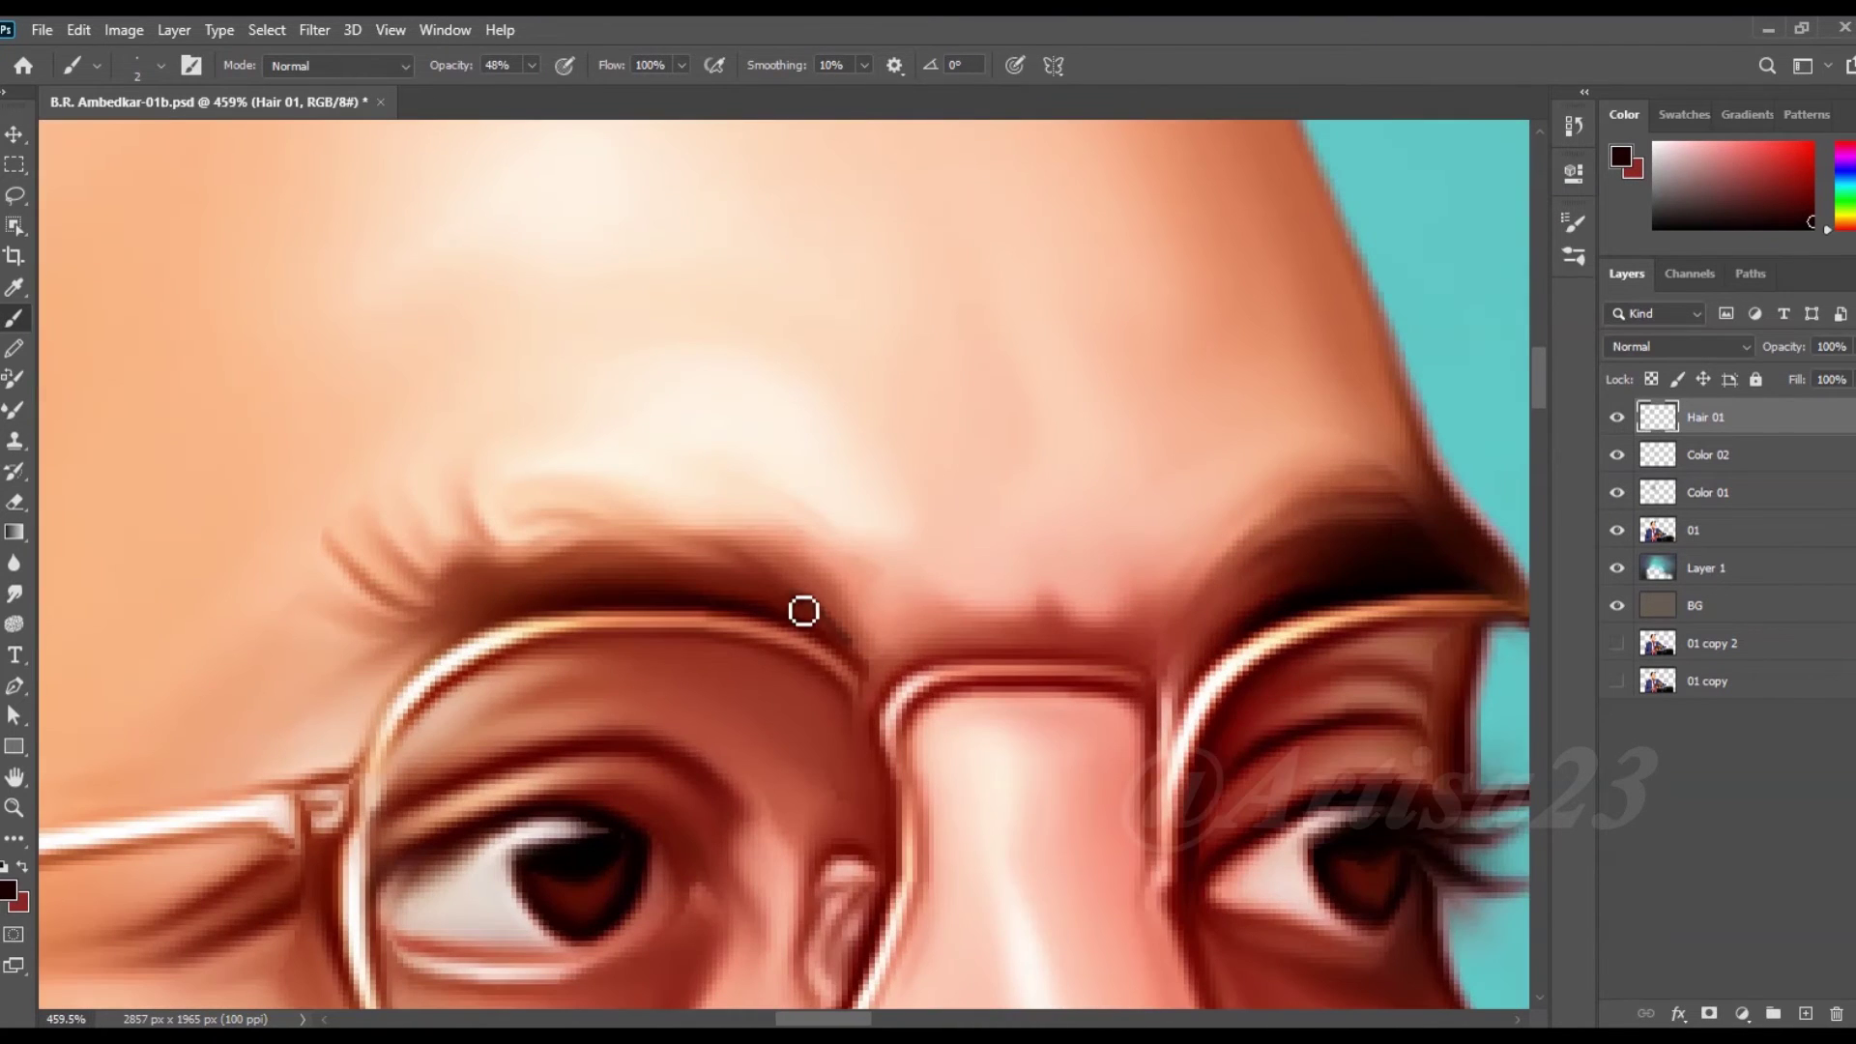
{"action": "mouse_move", "coordinate": [468, 634]}
{"action": "left_mouse_down"}
{"action": "mouse_move", "coordinate": [377, 584]}
{"action": "mouse_move", "coordinate": [620, 551]}
{"action": "mouse_move", "coordinate": [858, 628]}
{"action": "left_mouse_up"}
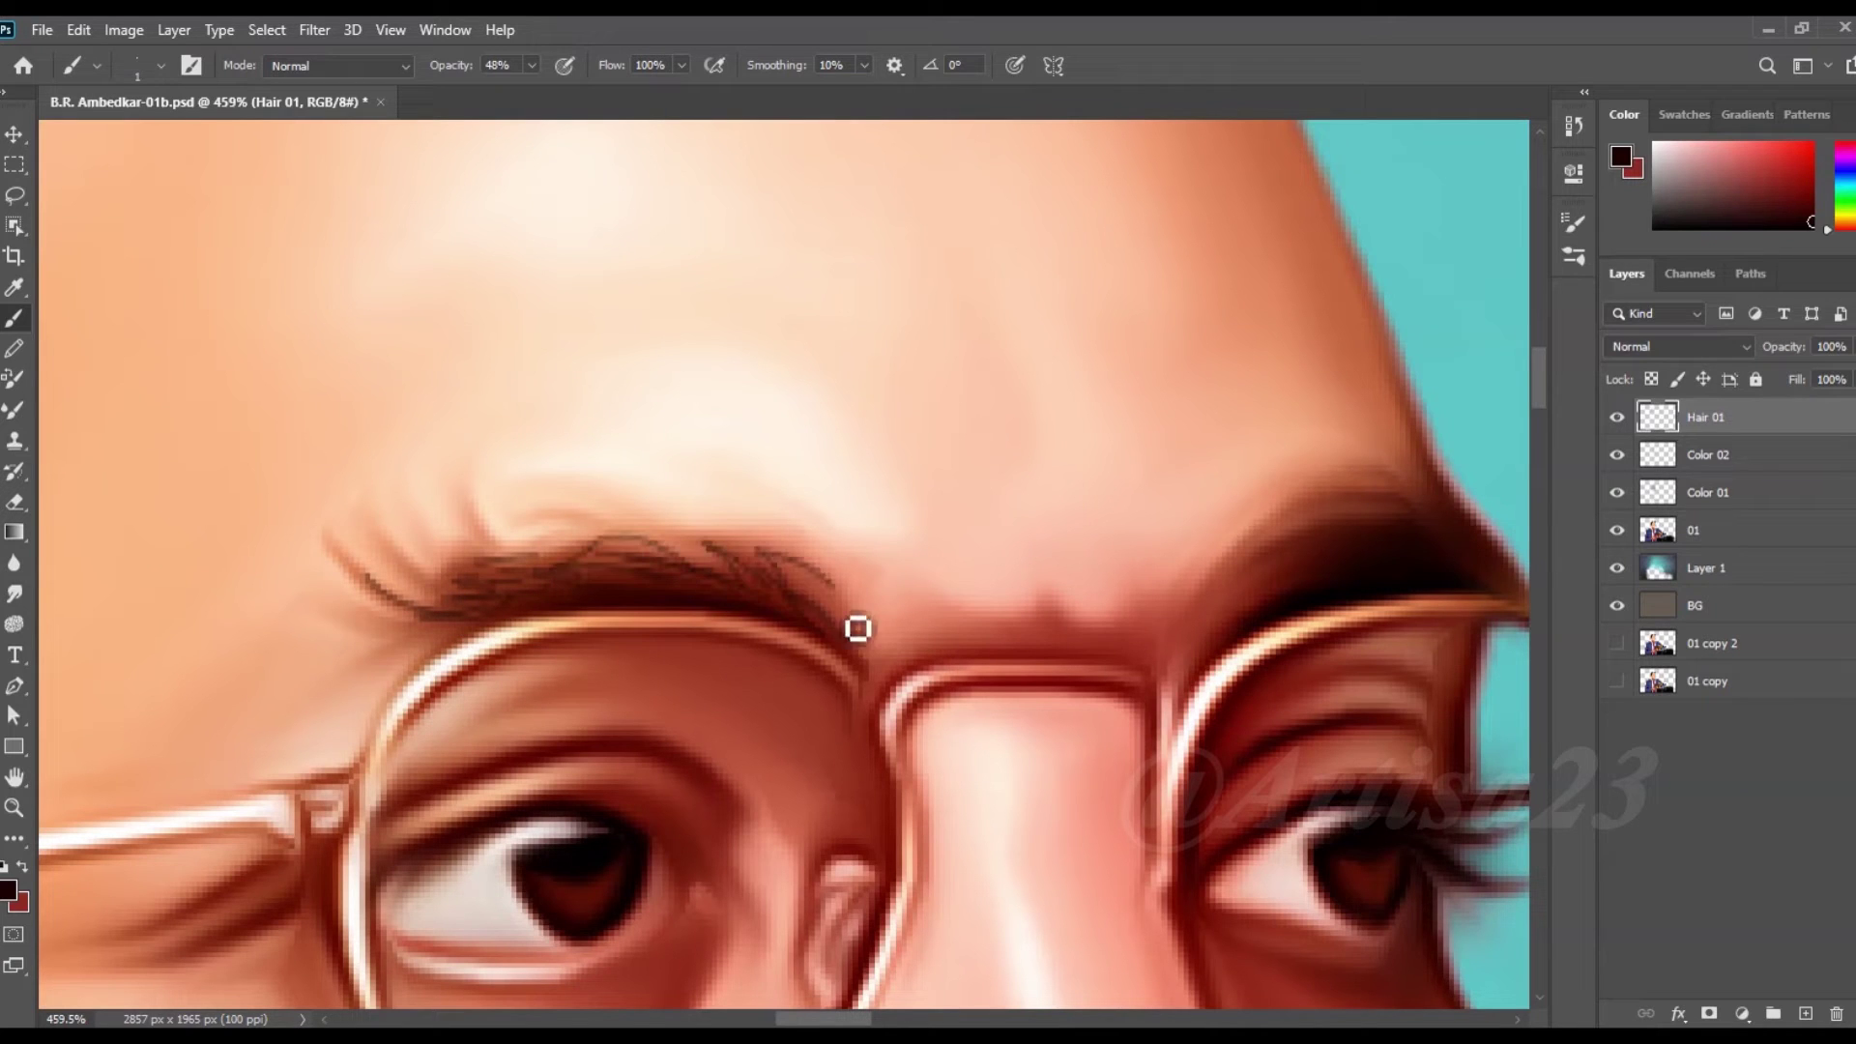
{"action": "mouse_move", "coordinate": [593, 587]}
{"action": "left_mouse_down"}
{"action": "mouse_move", "coordinate": [642, 551]}
{"action": "mouse_move", "coordinate": [493, 580]}
{"action": "mouse_move", "coordinate": [468, 621]}
{"action": "mouse_move", "coordinate": [385, 659]}
{"action": "left_mouse_up"}
{"action": "scroll", "coordinate": [496, 519], "scroll_direction": "right", "scroll_amount": 2}
{"action": "left_click_drag", "start_coordinate": [1112, 609], "coordinate": [1136, 537]}
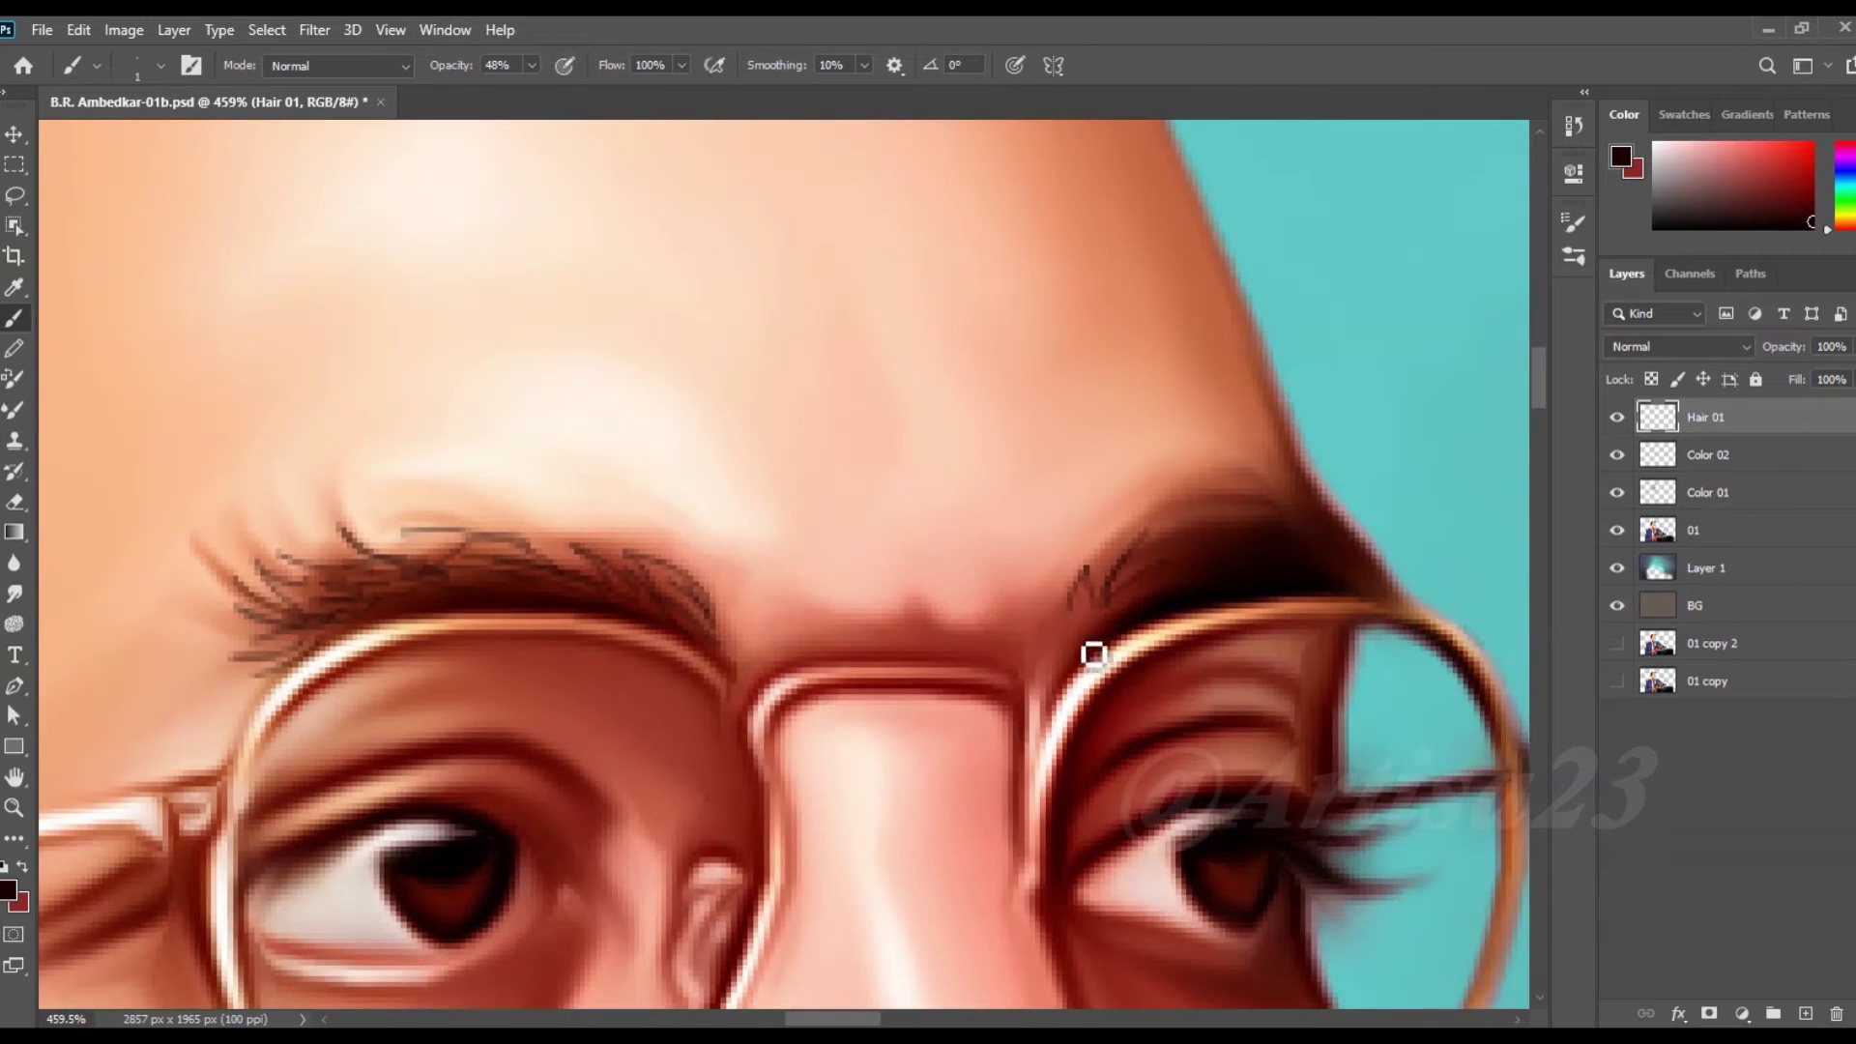
{"action": "mouse_move", "coordinate": [1082, 633]}
{"action": "left_mouse_down"}
{"action": "mouse_move", "coordinate": [1060, 675]}
{"action": "mouse_move", "coordinate": [1019, 667]}
{"action": "mouse_move", "coordinate": [1092, 626]}
{"action": "mouse_move", "coordinate": [946, 651]}
{"action": "mouse_move", "coordinate": [1037, 622]}
{"action": "left_mouse_up"}
- Sample a red-brown eyebrow colour and paint hairs between the brows above the bridge
{"action": "left_click", "coordinate": [1093, 626], "text": "alt"}
{"action": "left_click", "coordinate": [1207, 542], "text": "alt"}
{"action": "left_click_drag", "start_coordinate": [923, 653], "coordinate": [829, 666]}
{"action": "scroll", "coordinate": [767, 676], "scroll_direction": "up", "scroll_amount": 1}
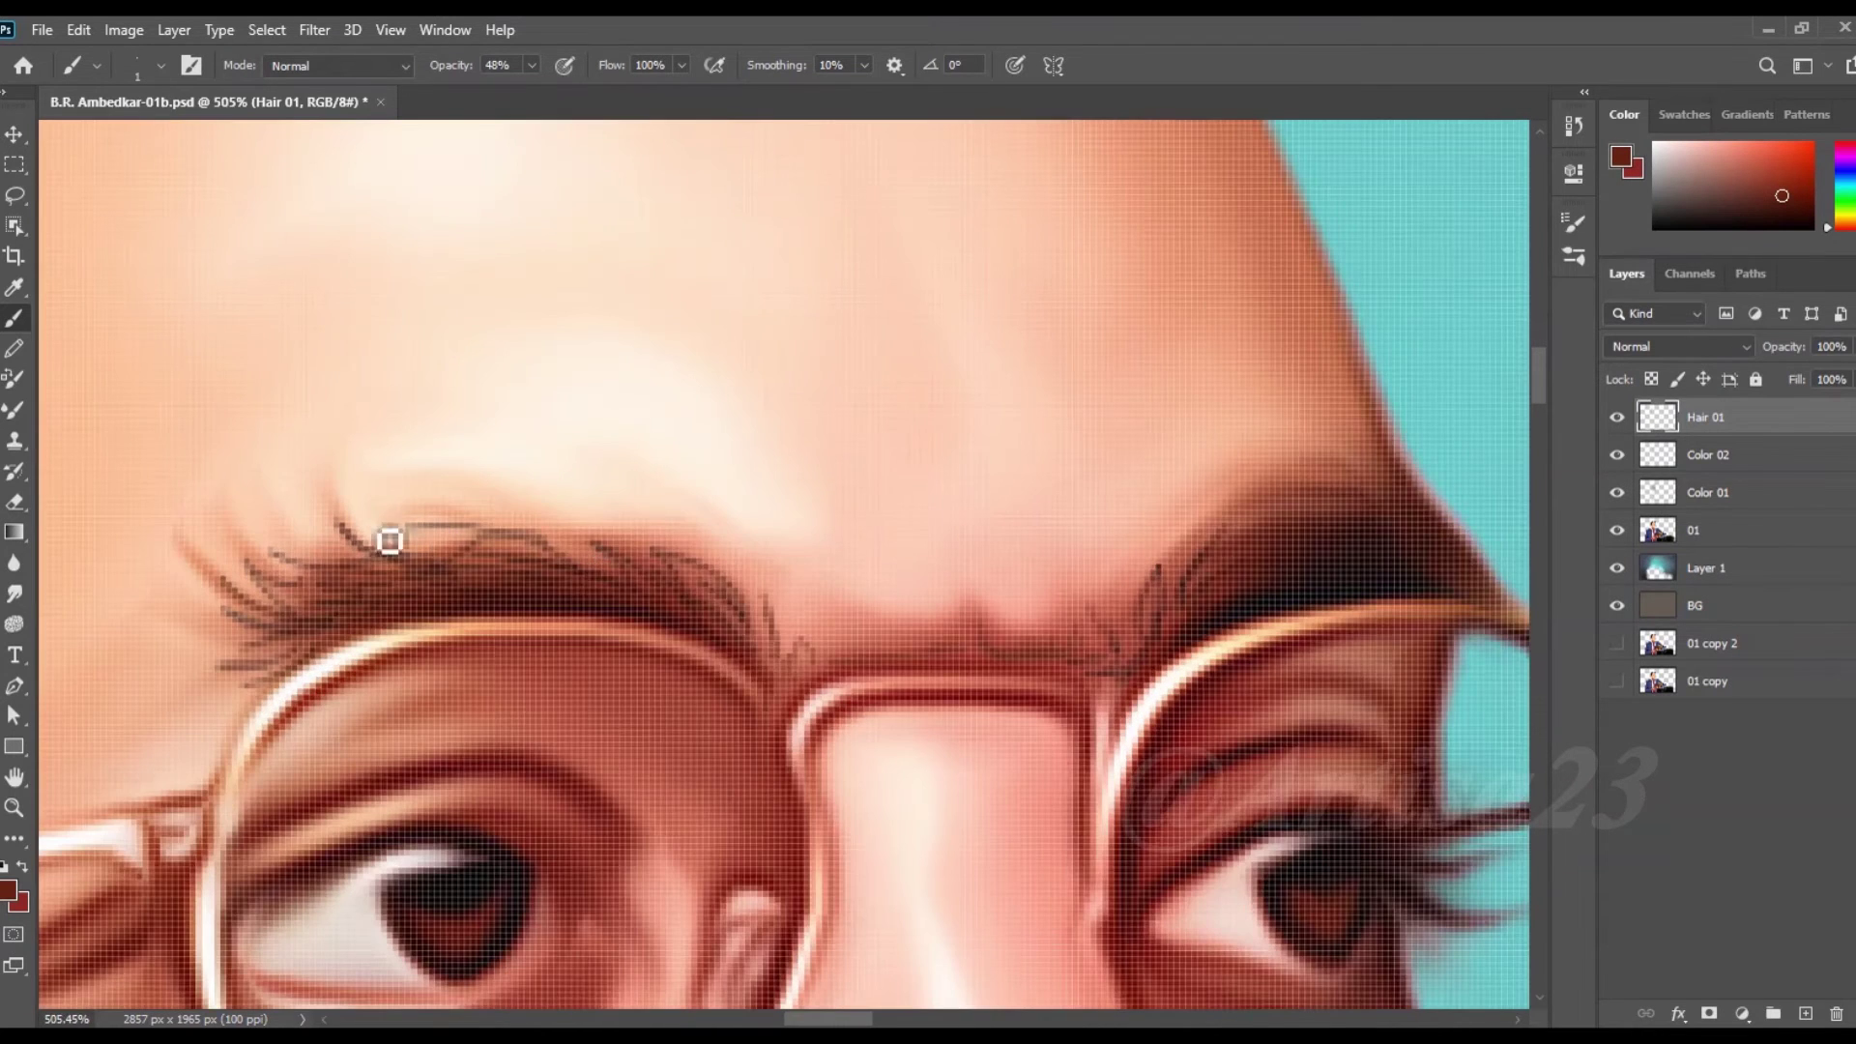
{"action": "scroll", "coordinate": [680, 687], "scroll_direction": "down", "scroll_amount": 1}
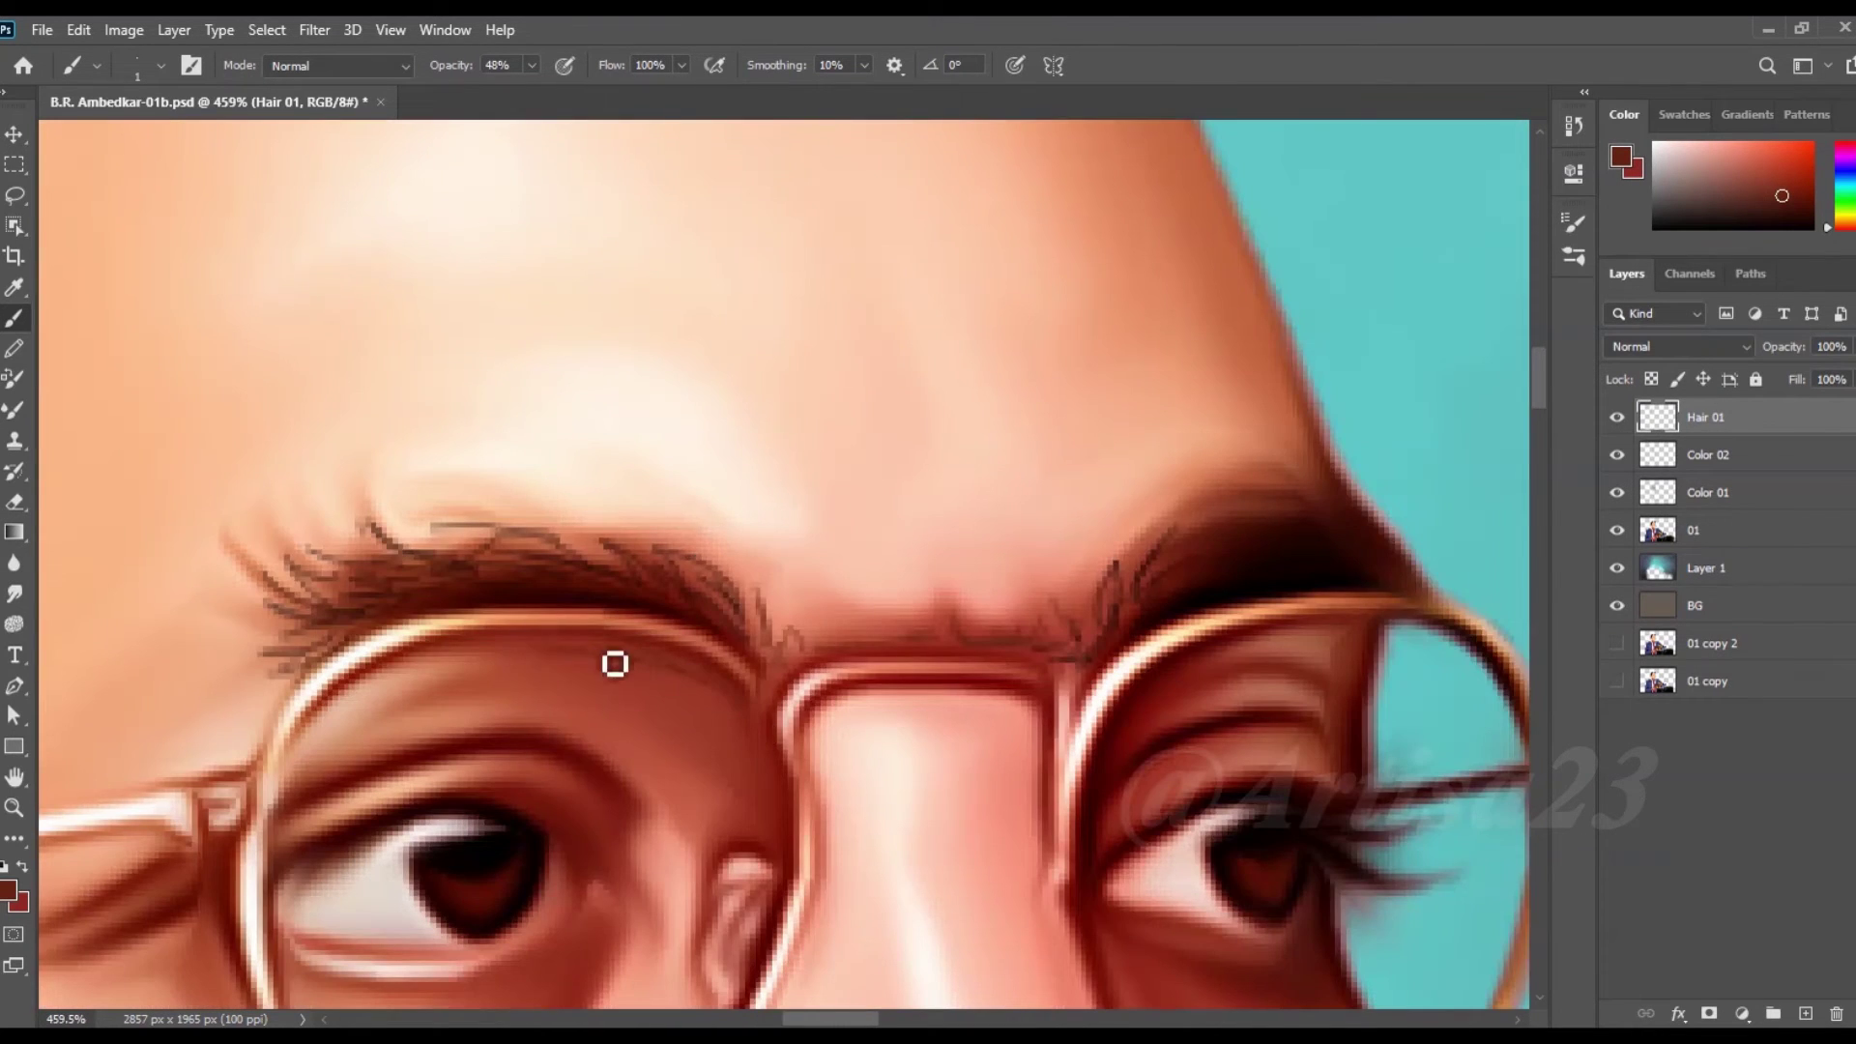
{"action": "scroll", "coordinate": [1257, 604], "scroll_direction": "up", "scroll_amount": 2}
- Sample lighter red-brown and peach tones, then add a new empty layer above Hair 01
{"action": "left_click", "coordinate": [1205, 489], "text": "alt"}
{"action": "scroll", "coordinate": [1281, 556], "scroll_direction": "down", "scroll_amount": 2}
{"action": "left_click", "coordinate": [541, 583], "text": "alt"}
{"action": "scroll", "coordinate": [547, 581], "scroll_direction": "up", "scroll_amount": 2}
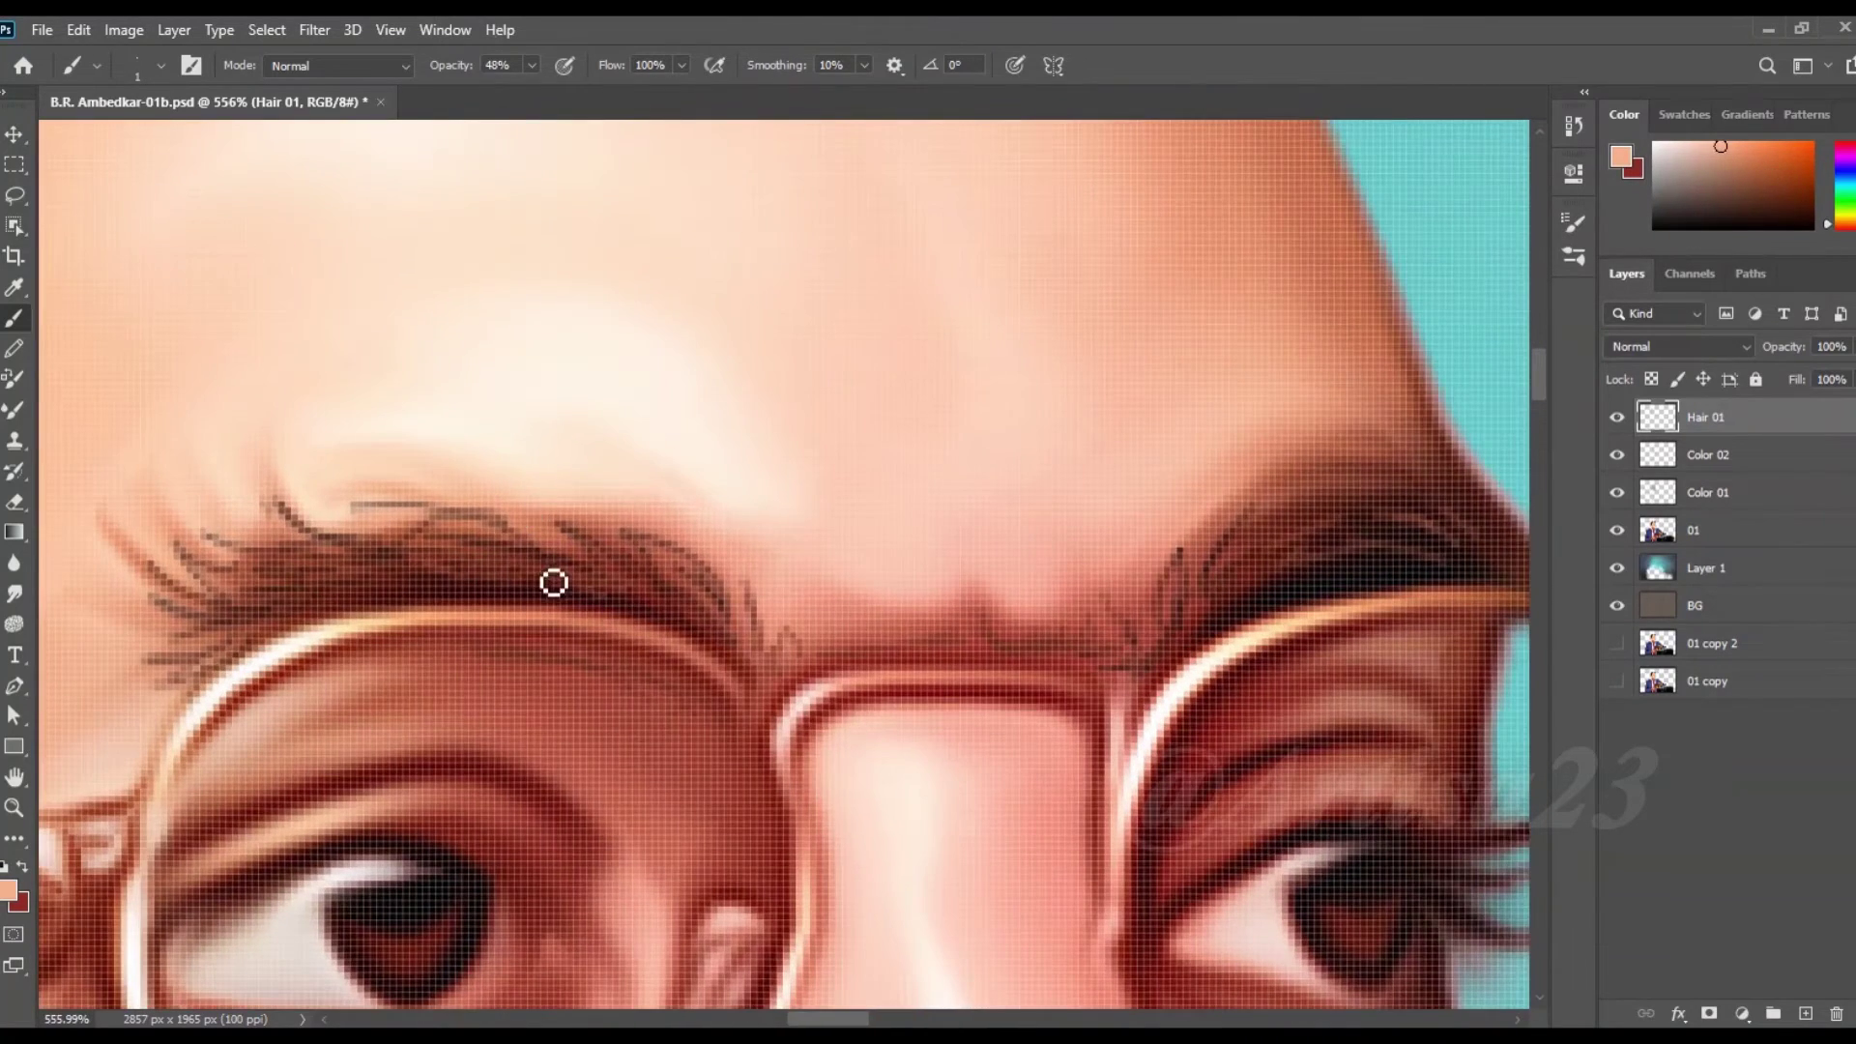
{"action": "scroll", "coordinate": [754, 456], "scroll_direction": "down", "scroll_amount": 5}
{"action": "scroll", "coordinate": [759, 454], "scroll_direction": "down", "scroll_amount": 13}
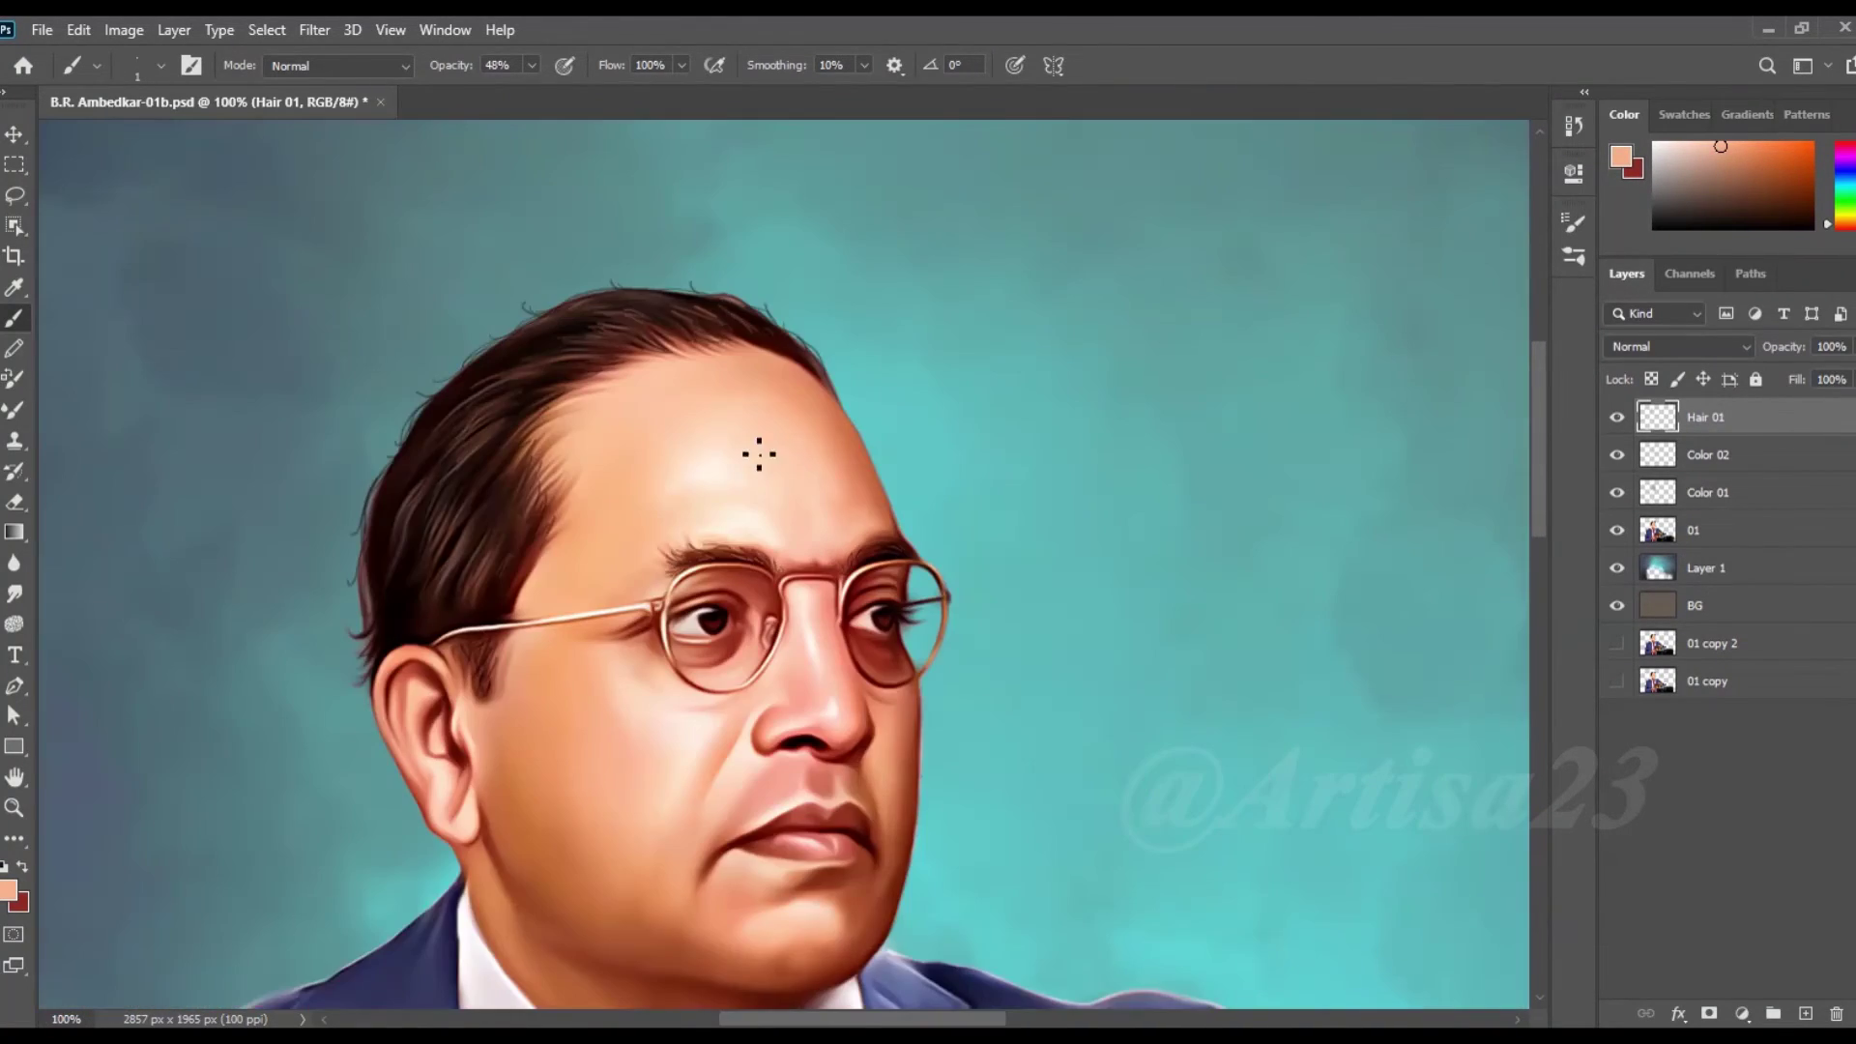
{"action": "scroll", "coordinate": [731, 307], "scroll_direction": "up", "scroll_amount": 1}
{"action": "left_click", "coordinate": [1804, 1012]}
{"action": "double_click", "coordinate": [1704, 415]}
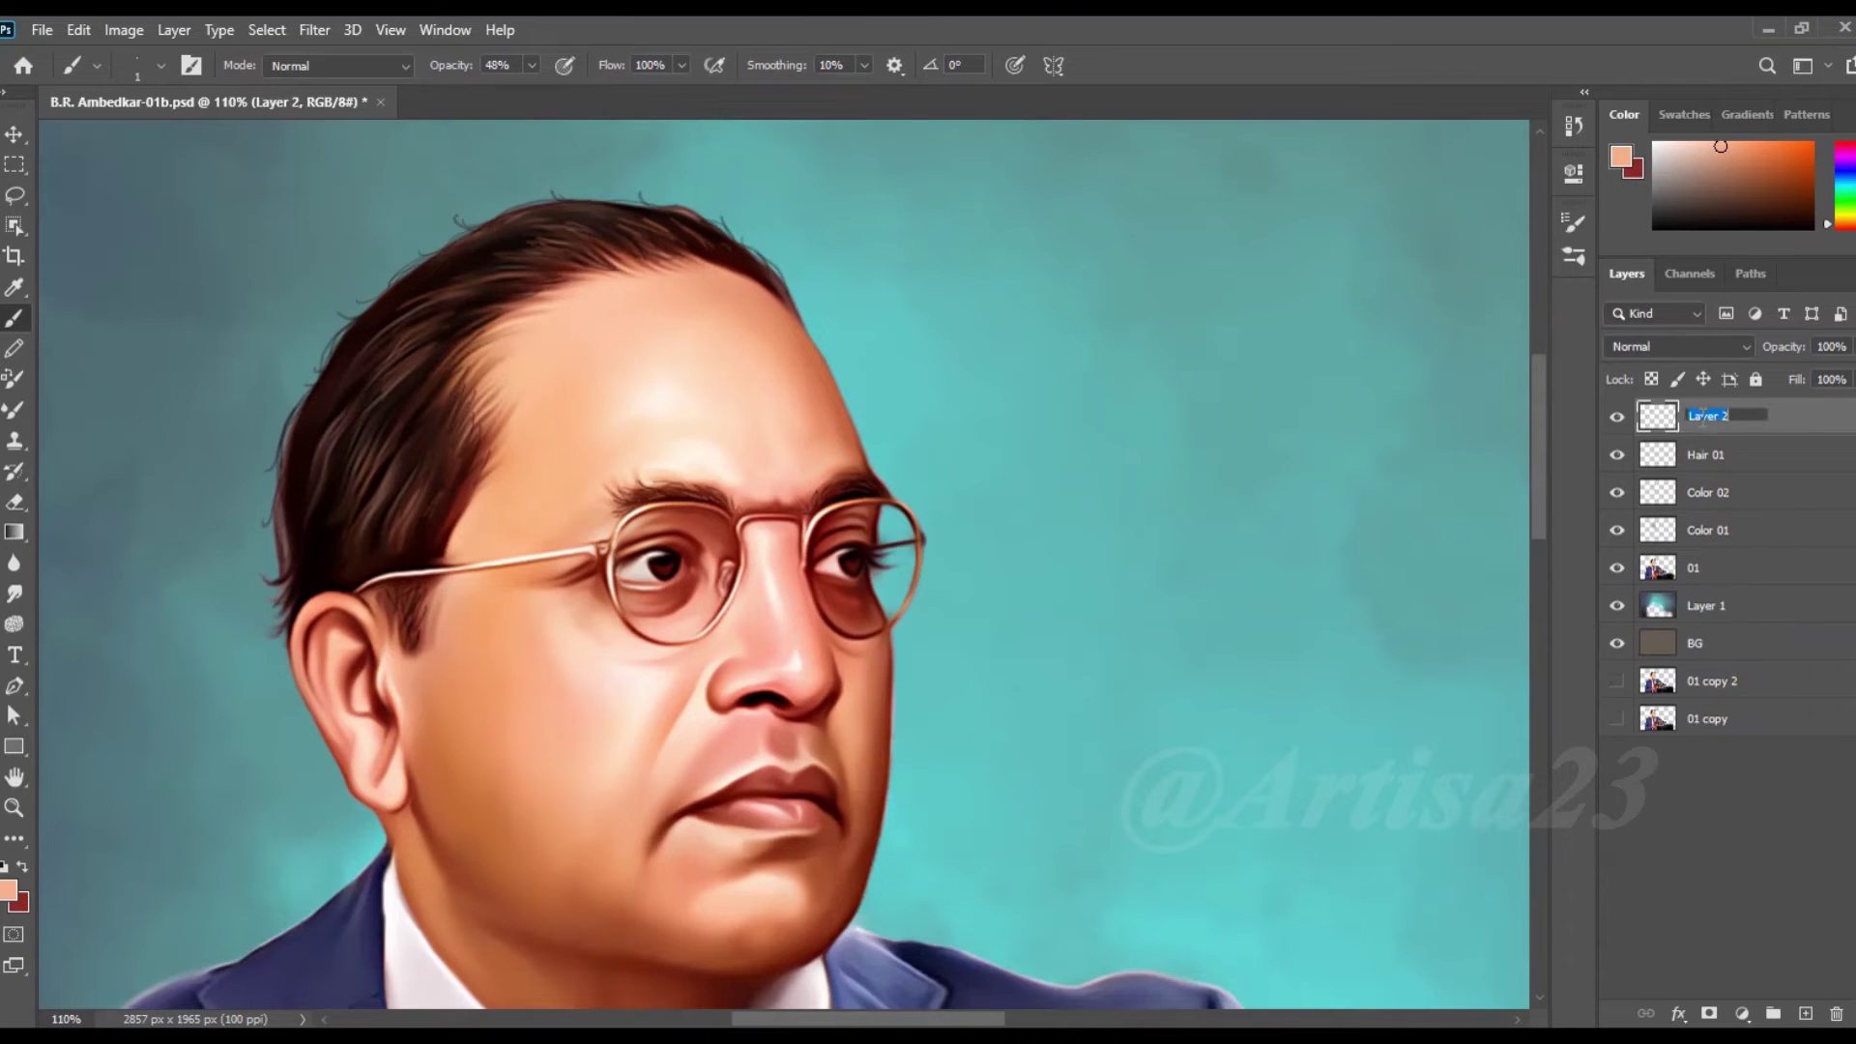
- At 85% brush opacity, paint fine dark lashes along the first eye's lower lid
{"action": "scroll", "coordinate": [1008, 632], "scroll_direction": "up", "scroll_amount": 5}
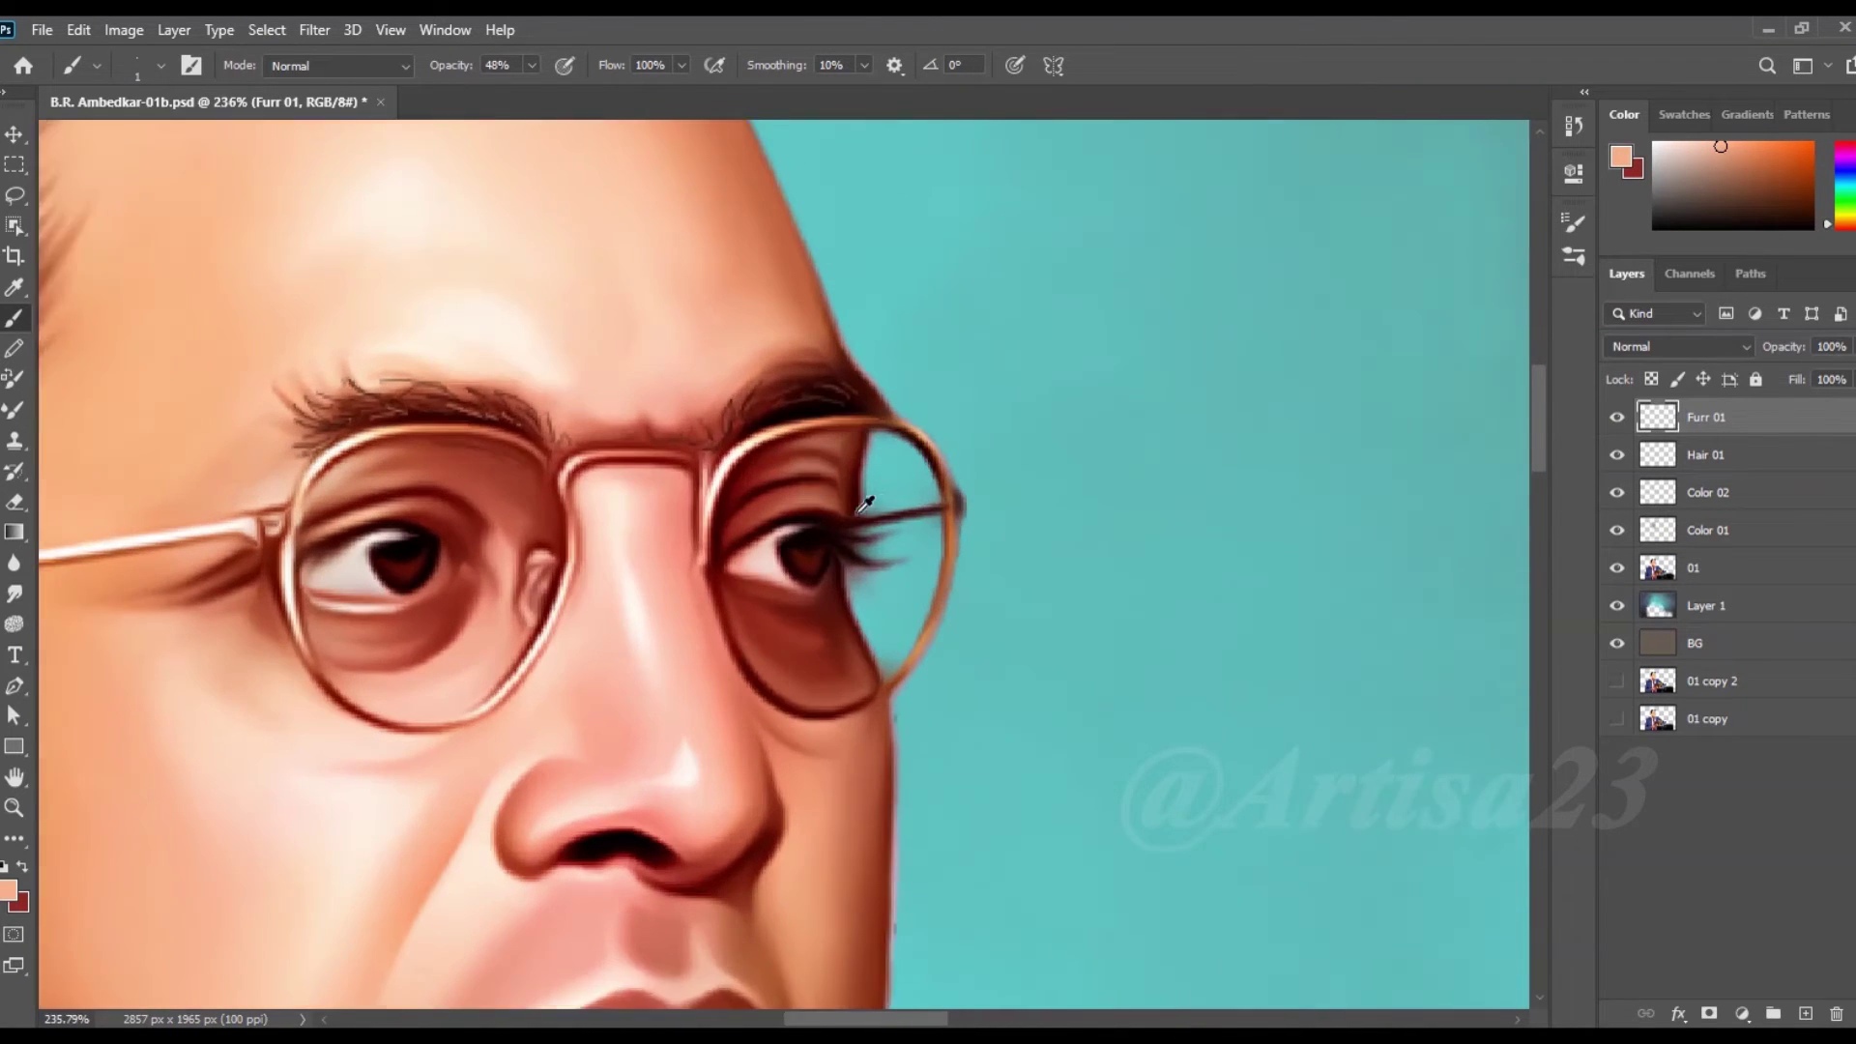
{"action": "scroll", "coordinate": [1008, 632], "scroll_direction": "up", "scroll_amount": 3}
{"action": "left_click", "coordinate": [830, 504], "text": "alt"}
{"action": "left_click_drag", "start_coordinate": [531, 65], "coordinate": [571, 92]}
{"action": "scroll", "coordinate": [730, 580], "scroll_direction": "up", "scroll_amount": 1}
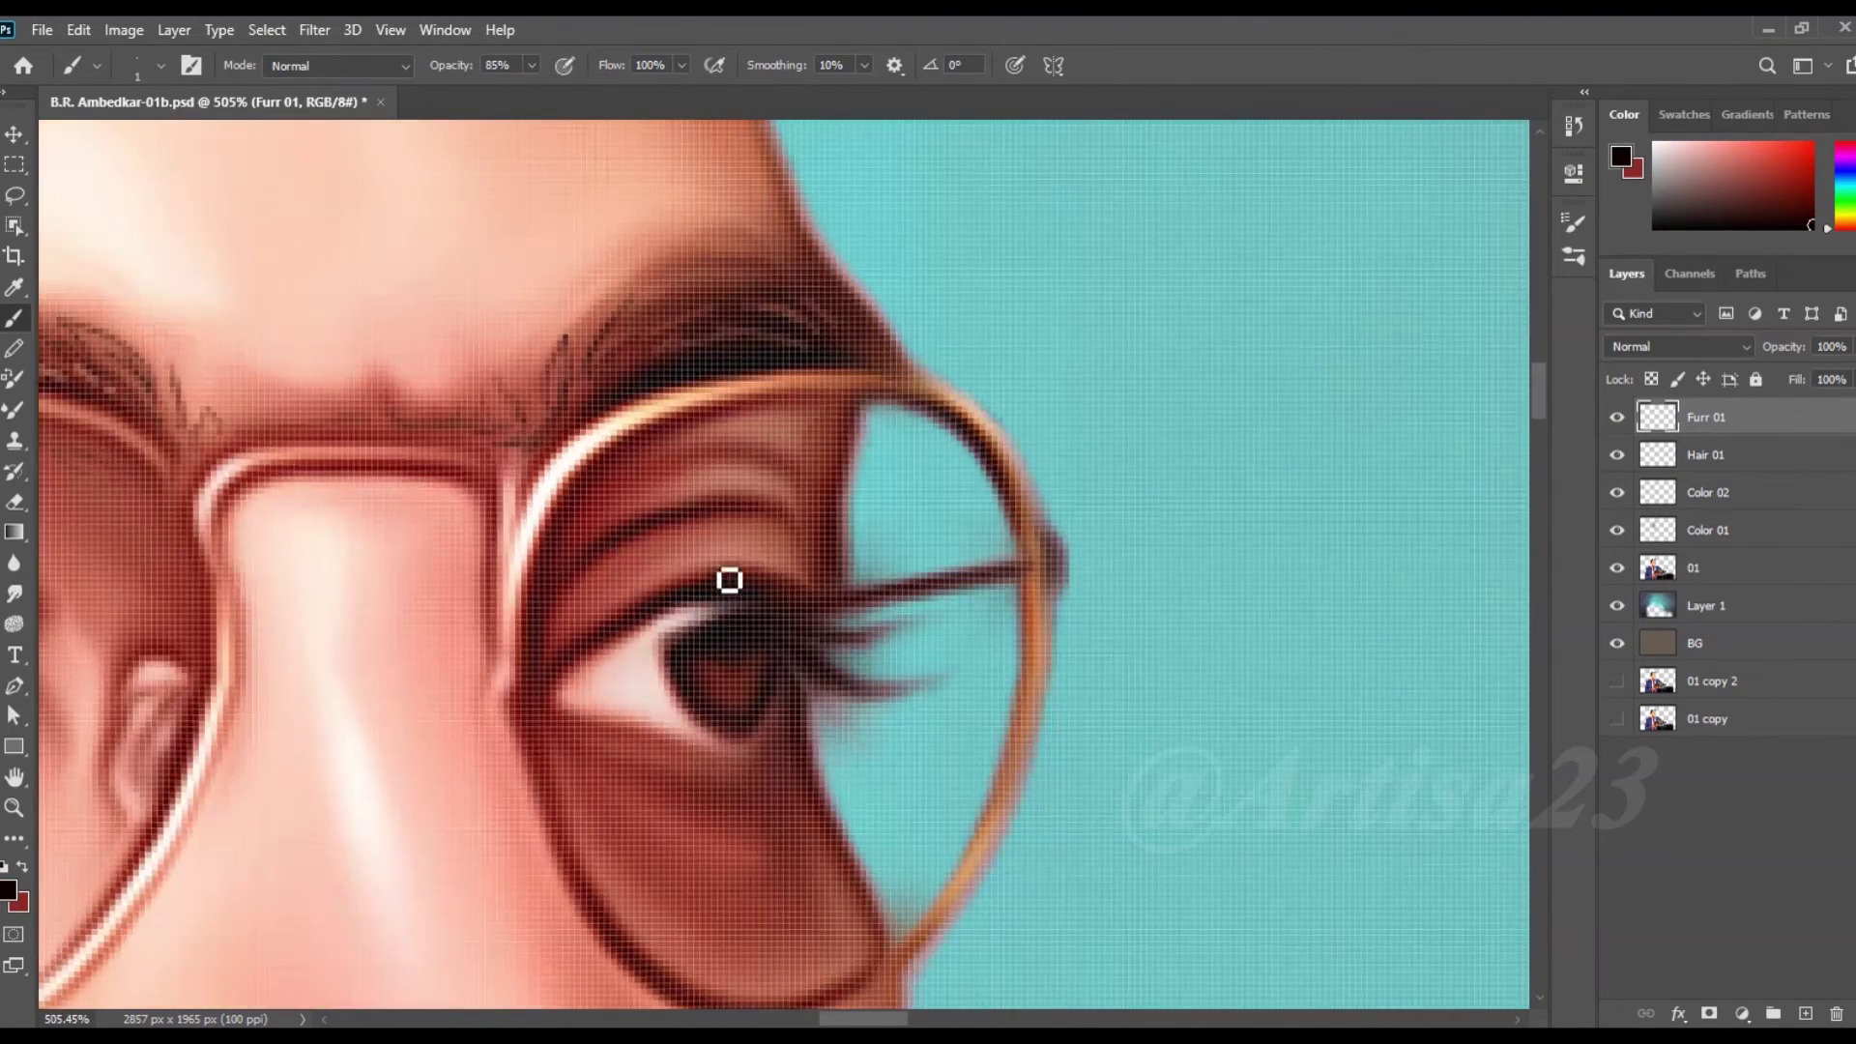
{"action": "left_click_drag", "start_coordinate": [926, 613], "coordinate": [825, 641]}
{"action": "key", "text": "ctrl+z"}
{"action": "left_click_drag", "start_coordinate": [918, 688], "coordinate": [812, 690]}
- Add a short inner-corner lash and paint lashes along the other eye's upper lid
{"action": "scroll", "coordinate": [727, 603], "scroll_direction": "down", "scroll_amount": 3}
{"action": "scroll", "coordinate": [609, 537], "scroll_direction": "left", "scroll_amount": 5}
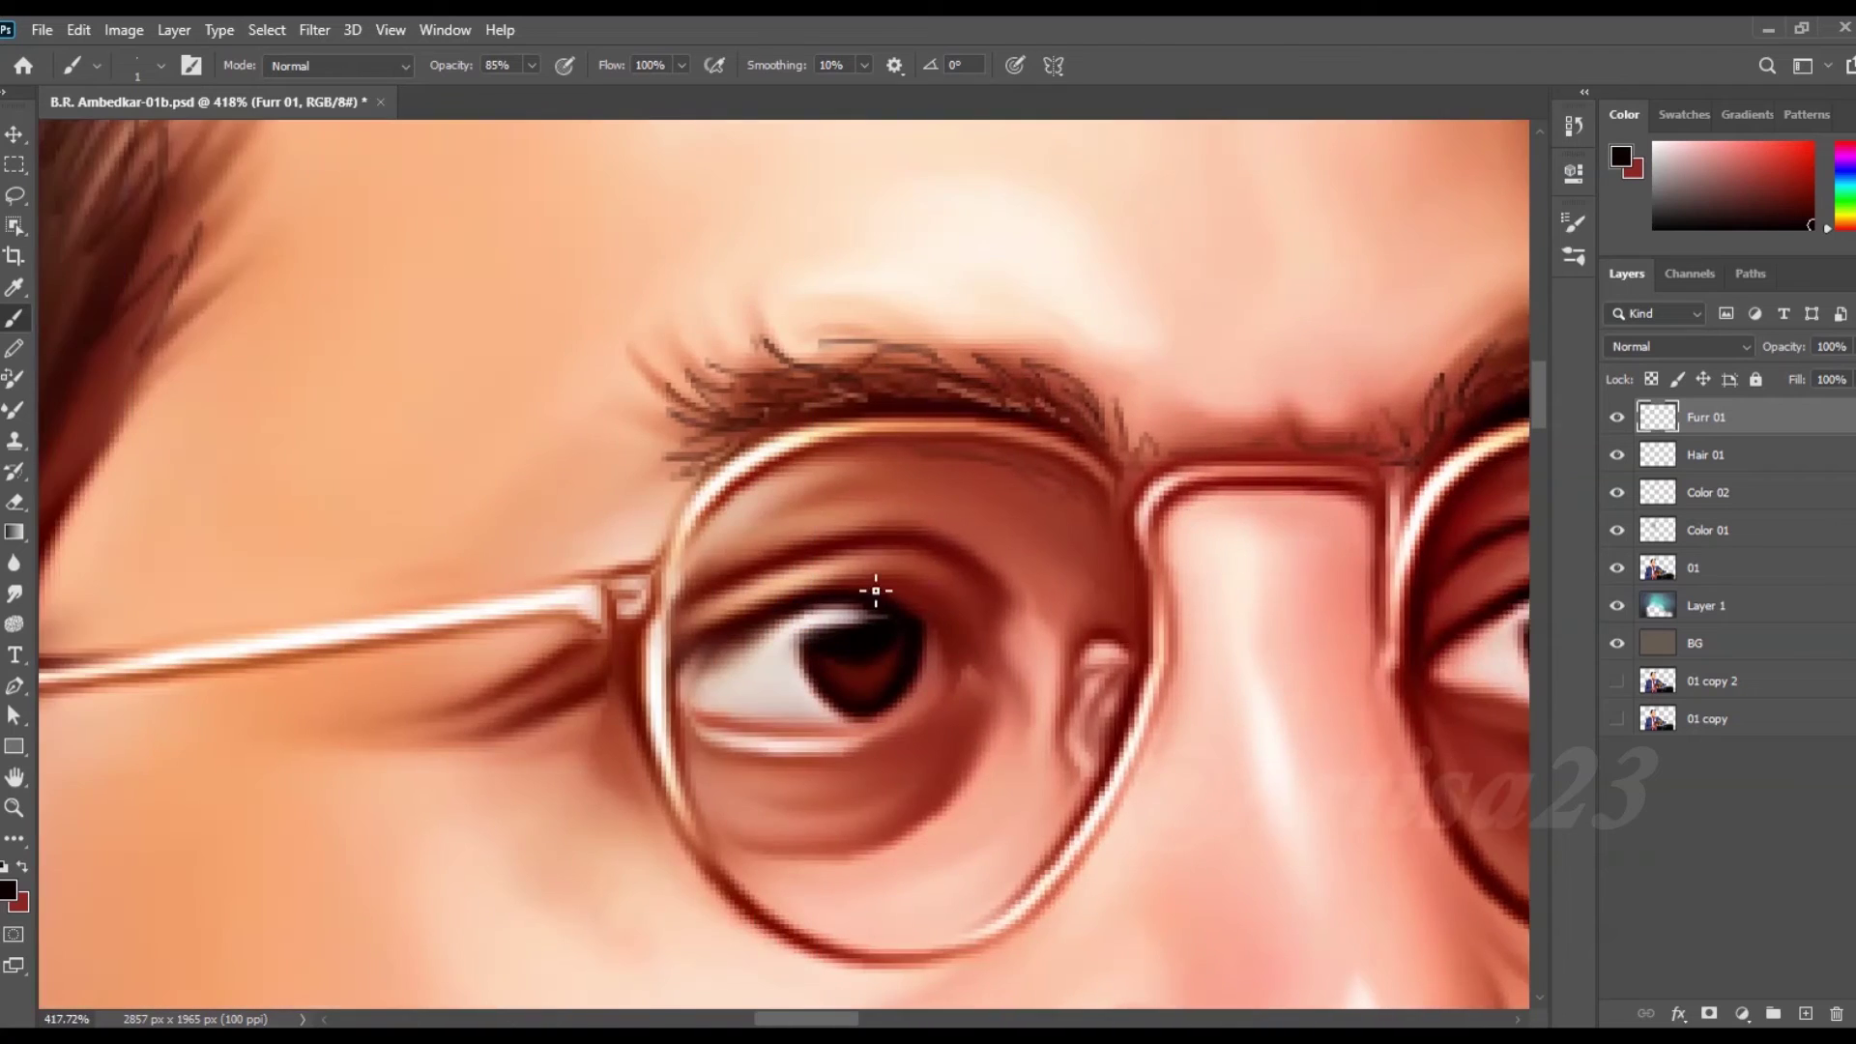
{"action": "scroll", "coordinate": [879, 592], "scroll_direction": "up", "scroll_amount": 4}
{"action": "mouse_move", "coordinate": [634, 714]}
{"action": "left_mouse_down"}
{"action": "mouse_move", "coordinate": [672, 667]}
{"action": "mouse_move", "coordinate": [551, 725]}
{"action": "mouse_move", "coordinate": [600, 750]}
{"action": "left_mouse_up"}
{"action": "left_click_drag", "start_coordinate": [716, 643], "coordinate": [726, 690]}
{"action": "scroll", "coordinate": [443, 771], "scroll_direction": "down", "scroll_amount": 1}
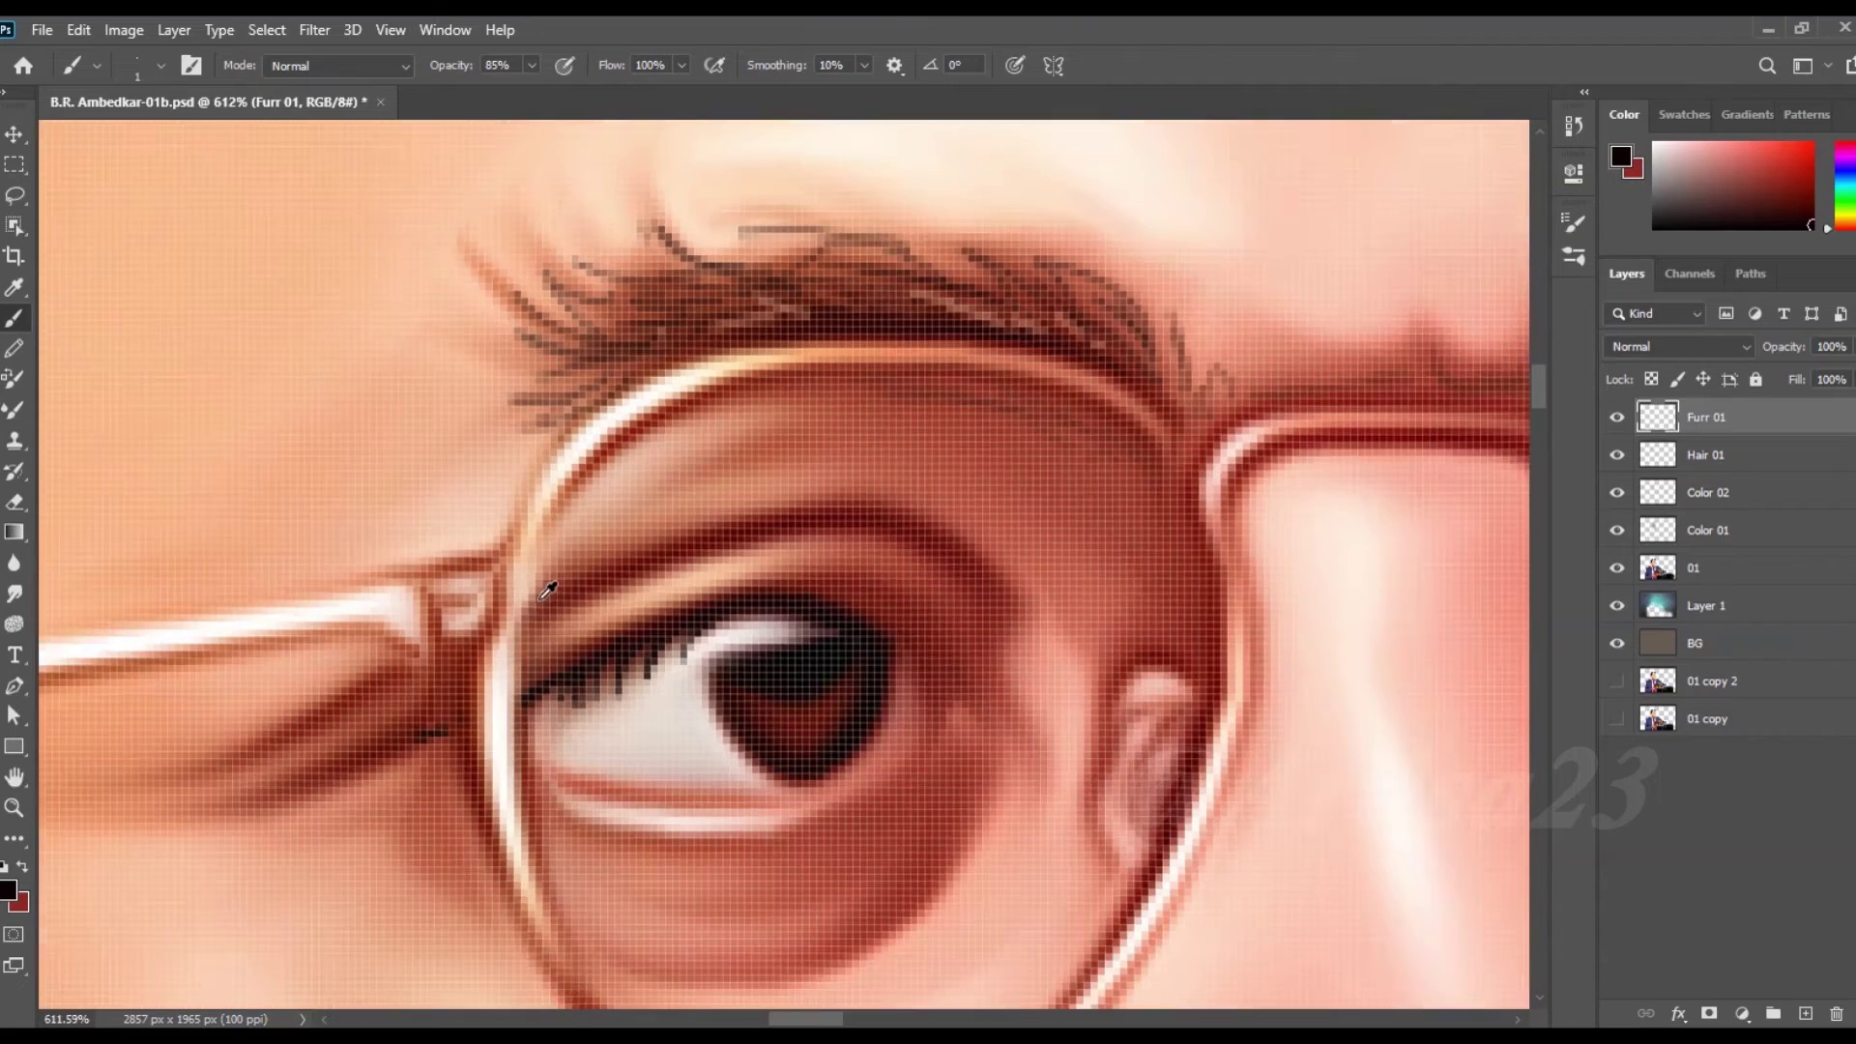
{"action": "left_click_drag", "start_coordinate": [711, 610], "coordinate": [366, 309]}
{"action": "scroll", "coordinate": [1202, 415], "scroll_direction": "up", "scroll_amount": 1}
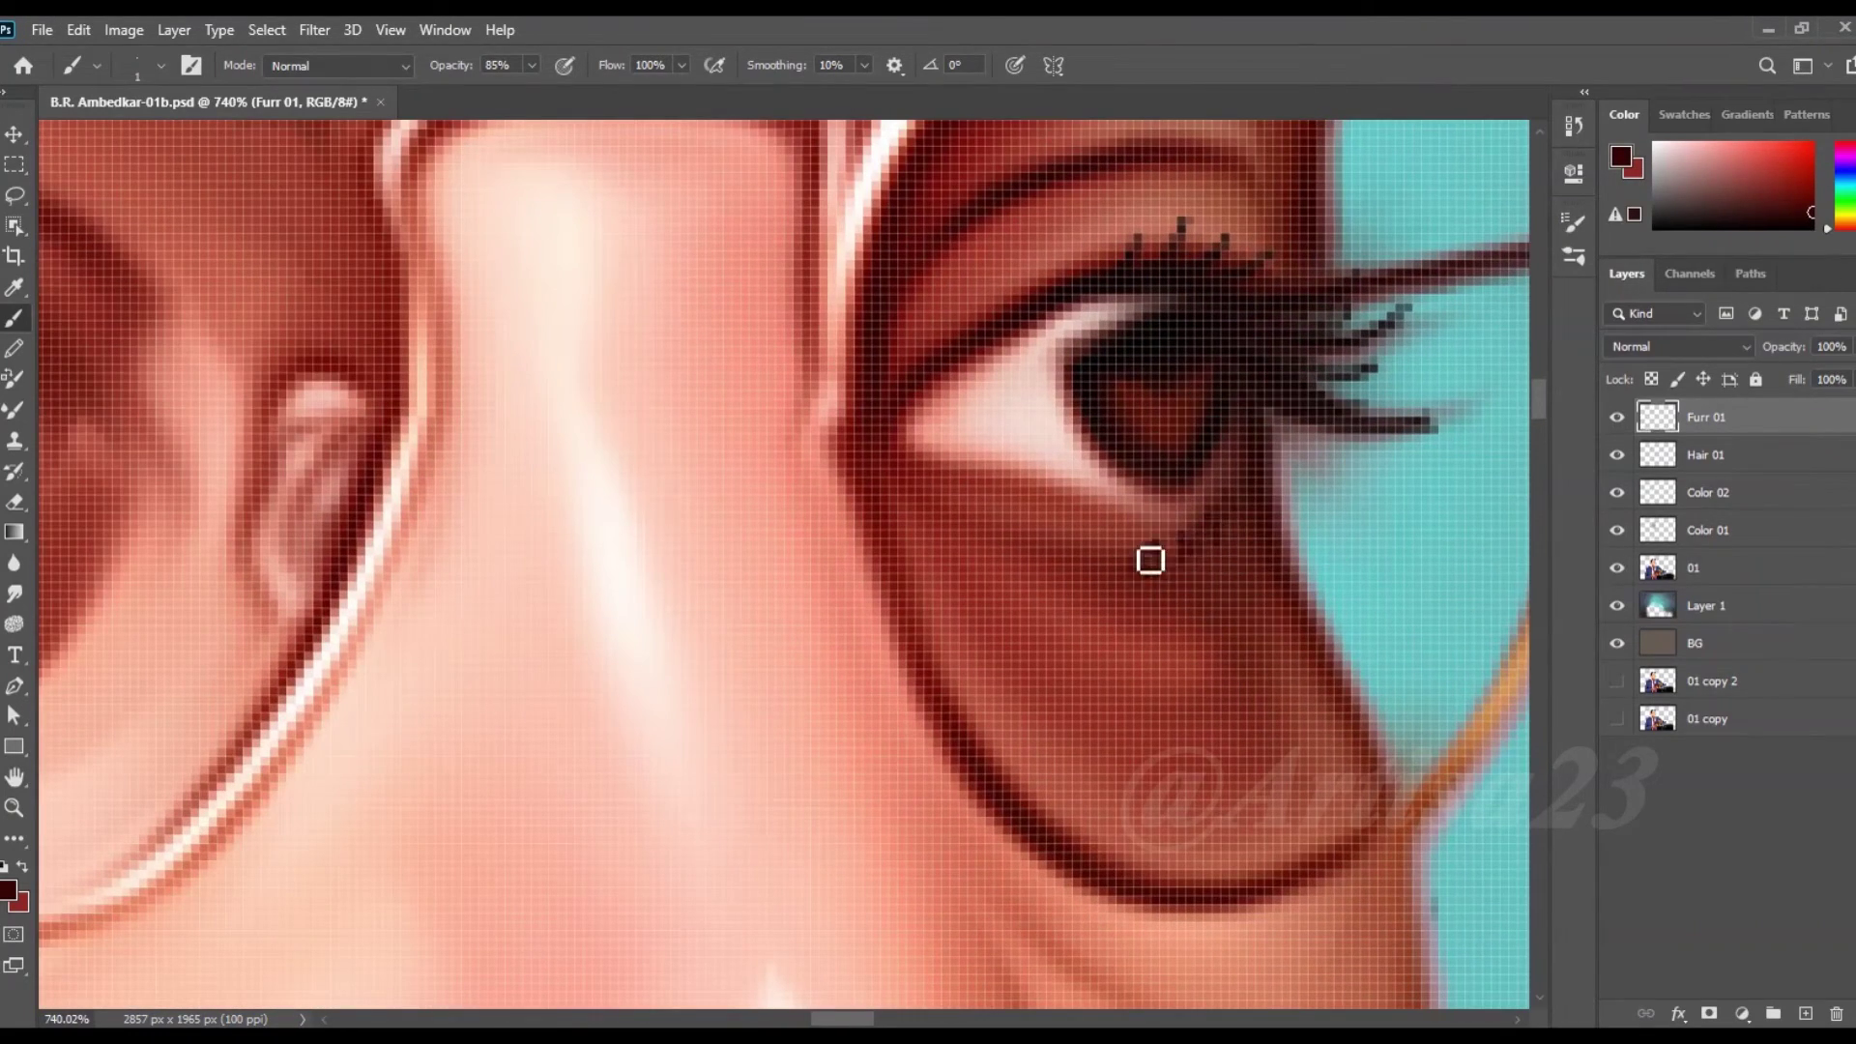
{"action": "scroll", "coordinate": [1008, 548], "scroll_direction": "down", "scroll_amount": 5}
{"action": "scroll", "coordinate": [537, 490], "scroll_direction": "up", "scroll_amount": 5}
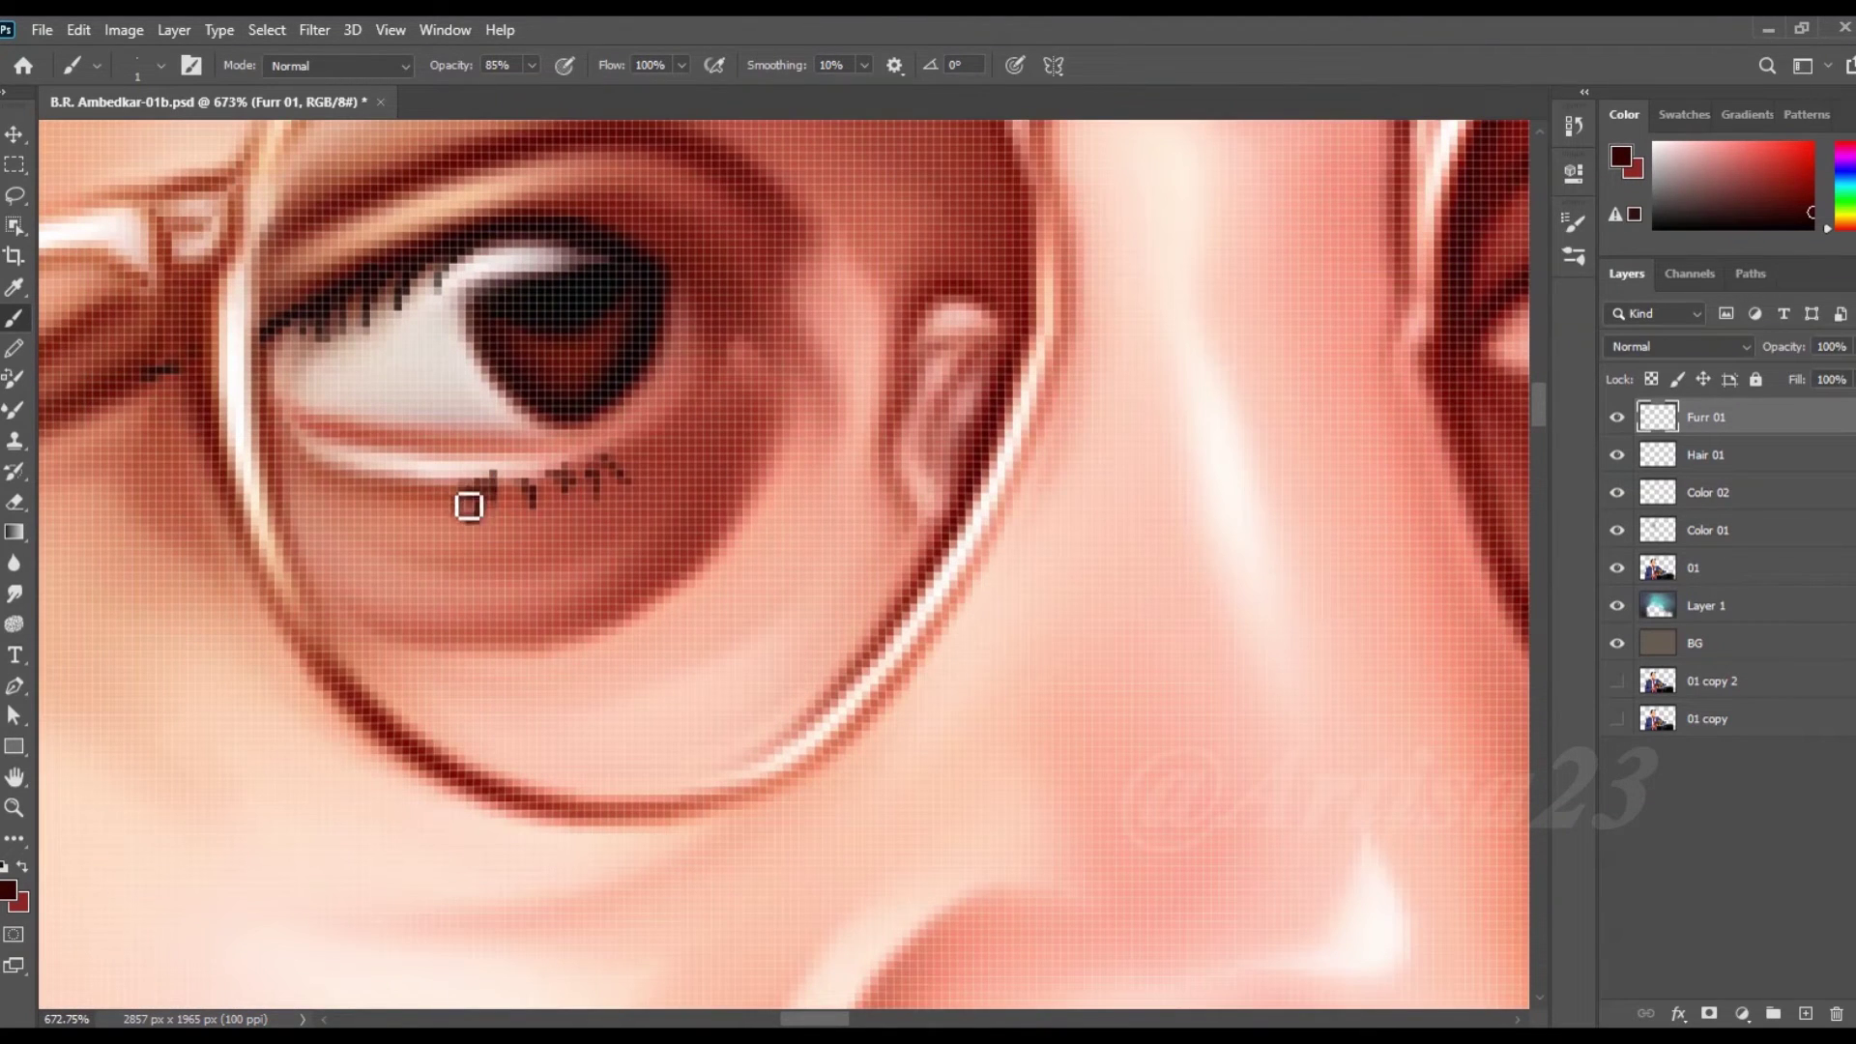
{"action": "scroll", "coordinate": [525, 462], "scroll_direction": "down", "scroll_amount": 1}
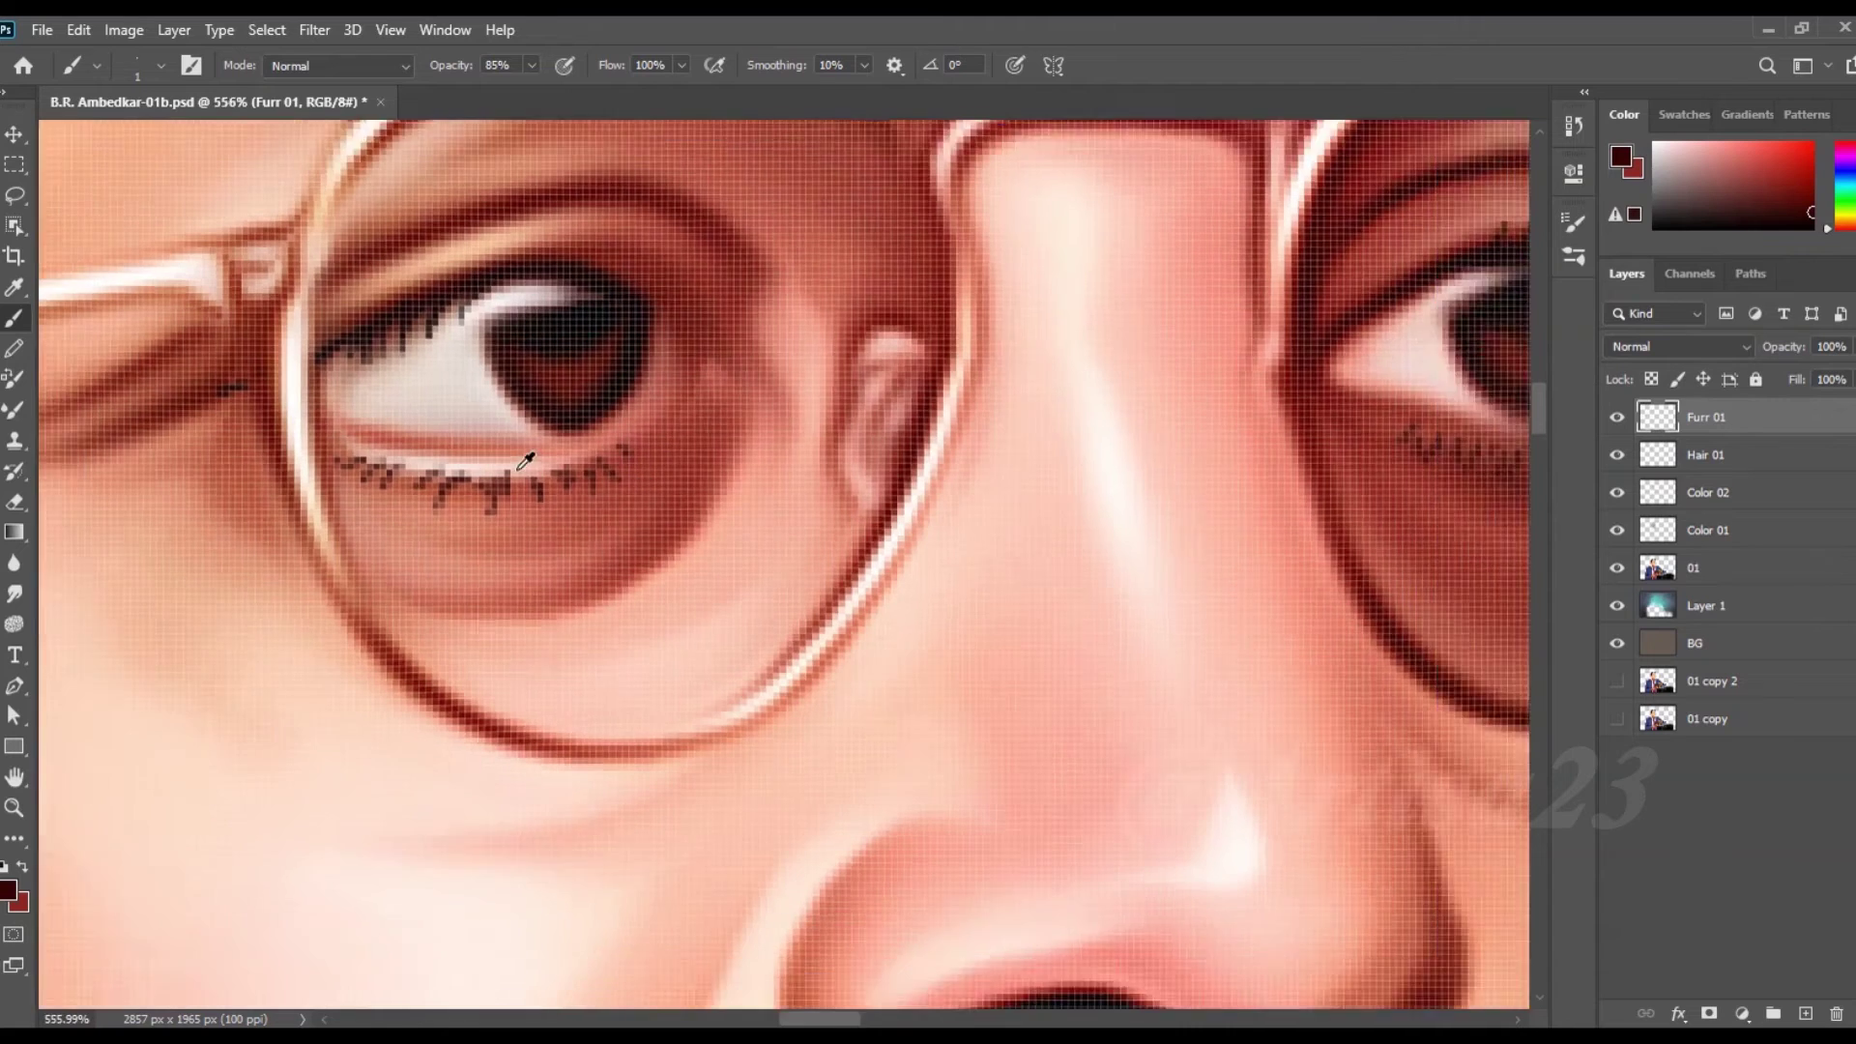
{"action": "left_click", "coordinate": [1716, 567]}
- Add a new layer named Line above the 01 layer and sample eye colours
{"action": "key", "text": "ctrl+shift+alt+n"}
{"action": "double_click", "coordinate": [1708, 566]}
{"action": "type", "text": "Line"}
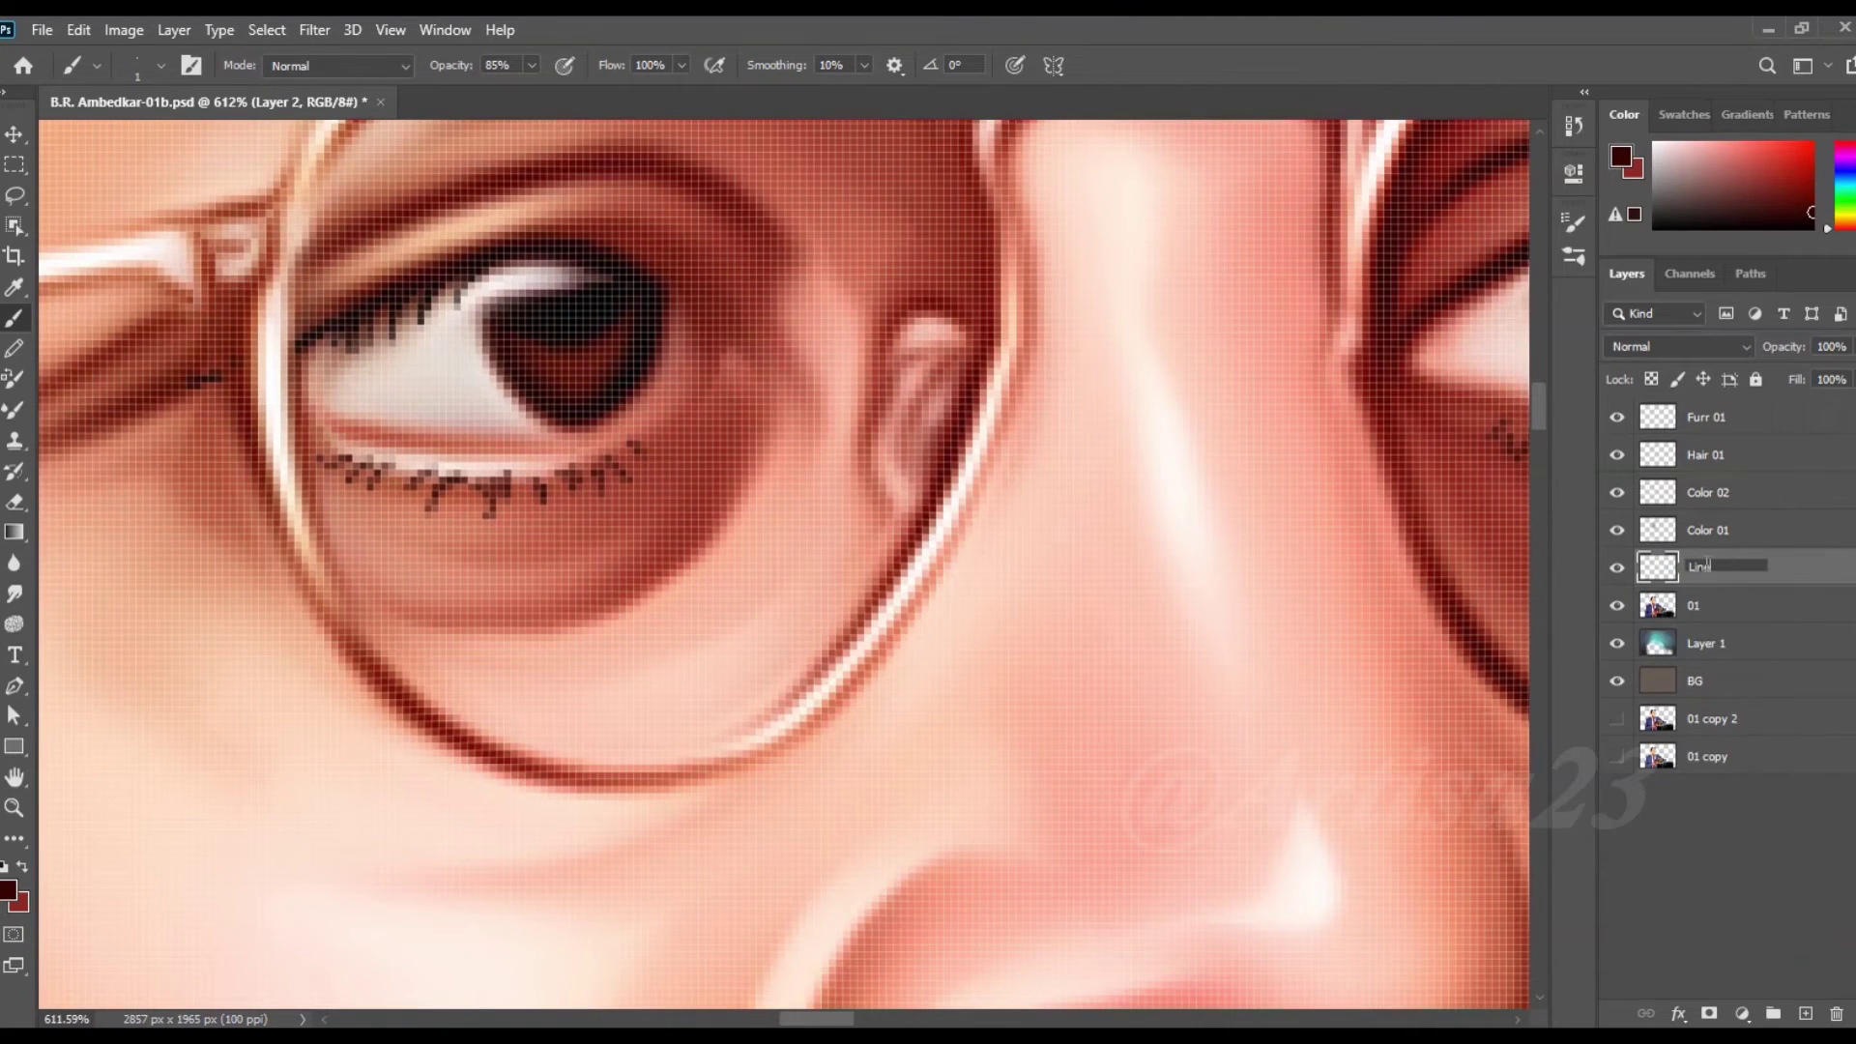
{"action": "left_click", "coordinate": [644, 455], "text": "alt"}
{"action": "scroll", "coordinate": [644, 454], "scroll_direction": "up", "scroll_amount": 3}
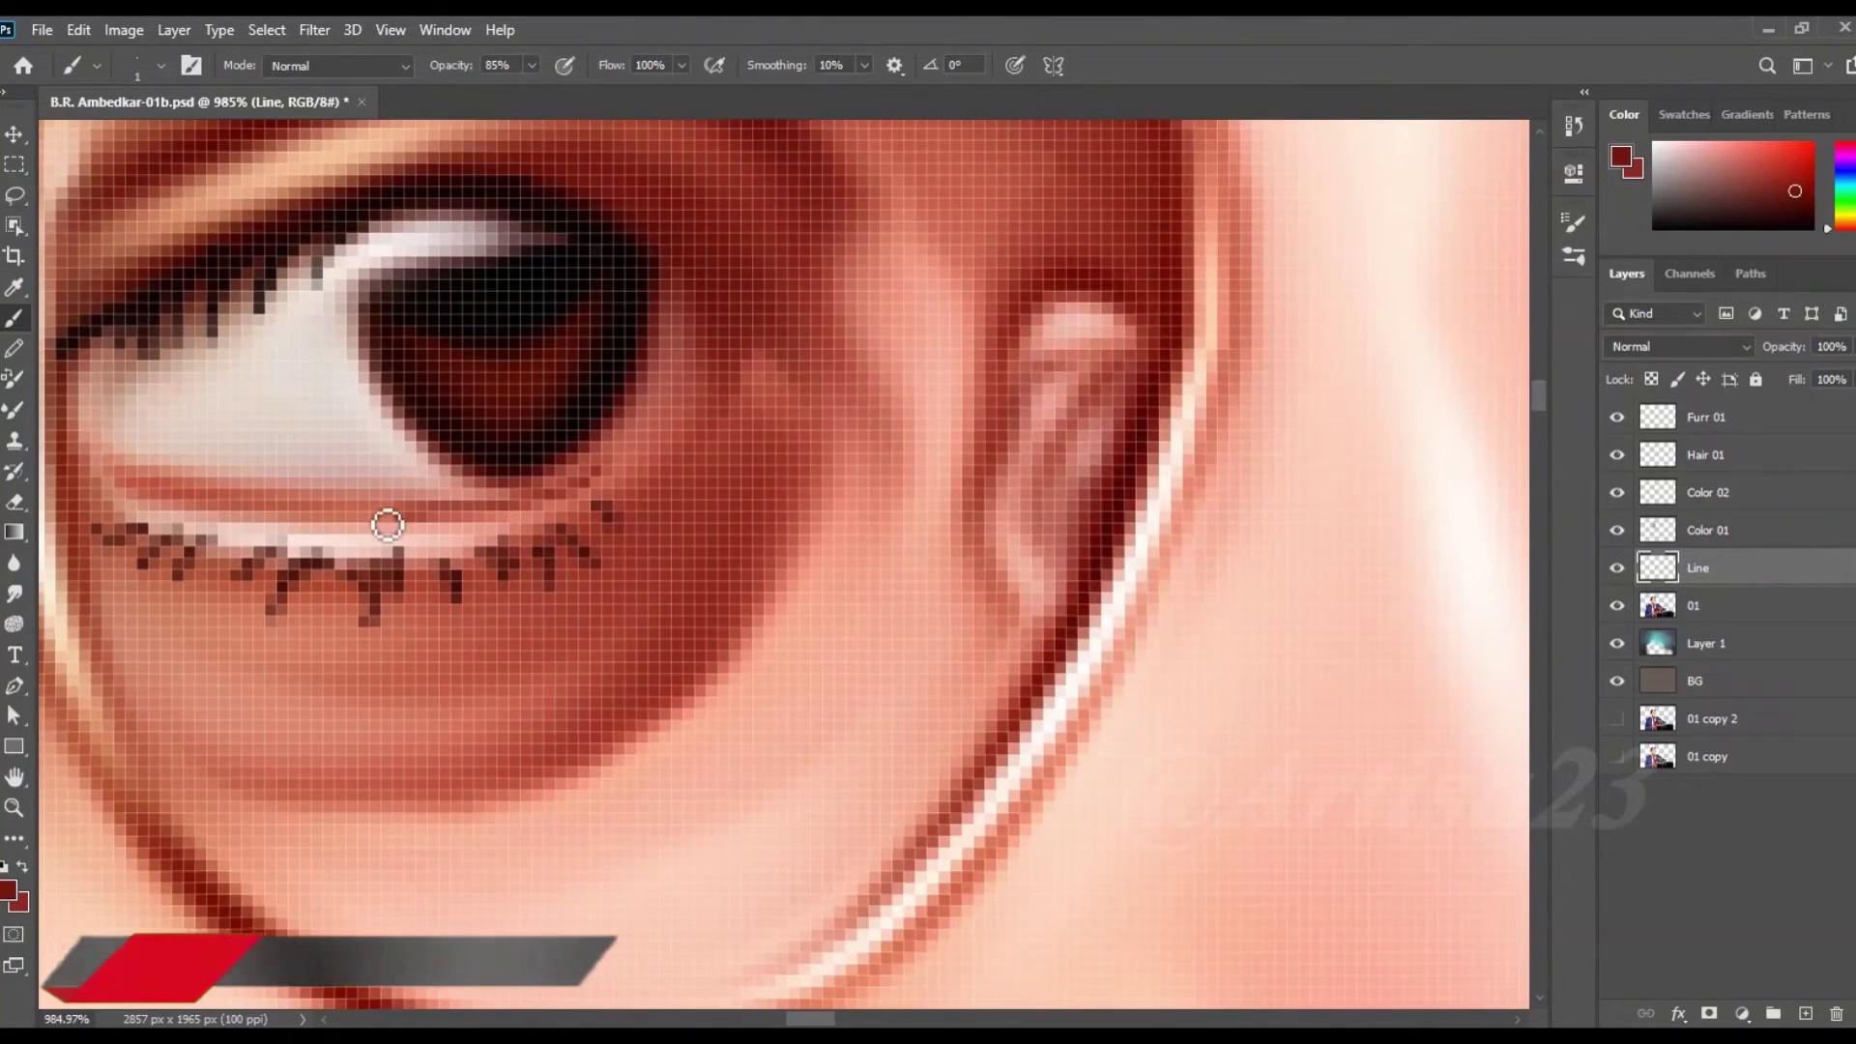
{"action": "scroll", "coordinate": [673, 460], "scroll_direction": "up", "scroll_amount": 1}
{"action": "left_click", "coordinate": [337, 340], "text": "alt"}
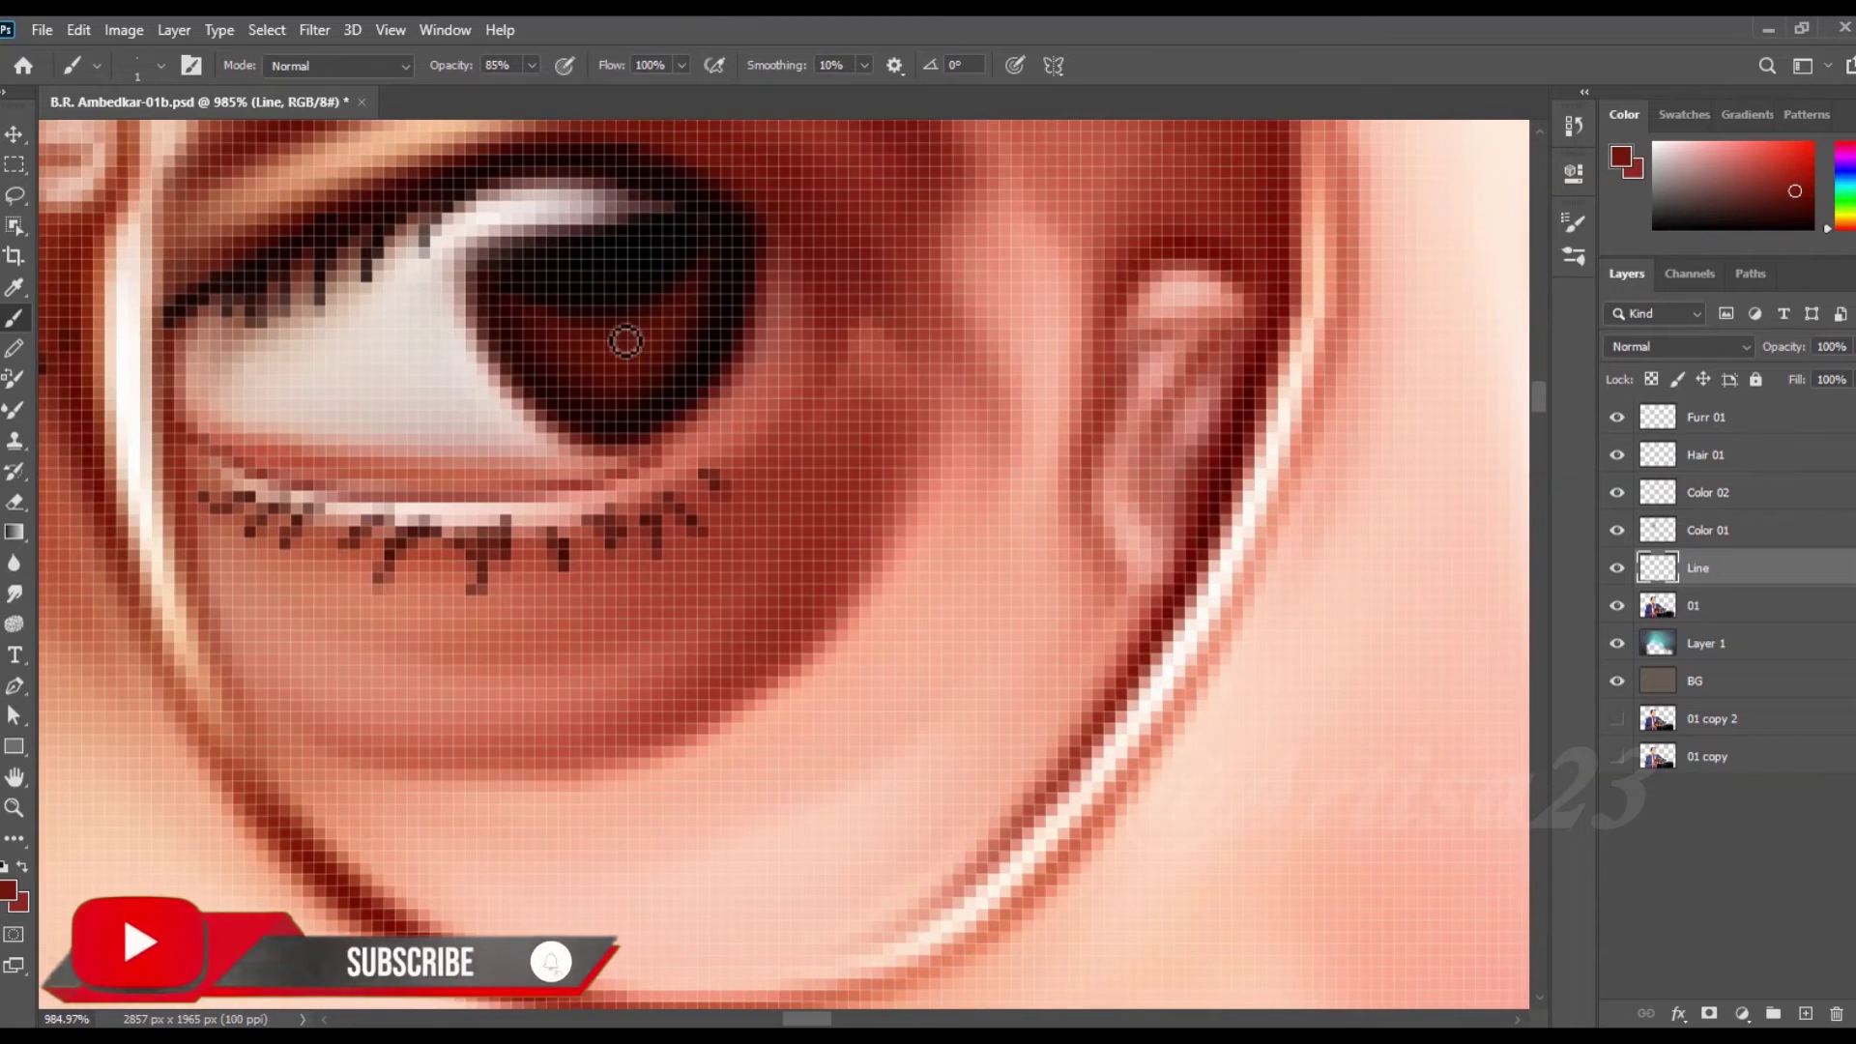
{"action": "scroll", "coordinate": [725, 373], "scroll_direction": "up", "scroll_amount": 2}
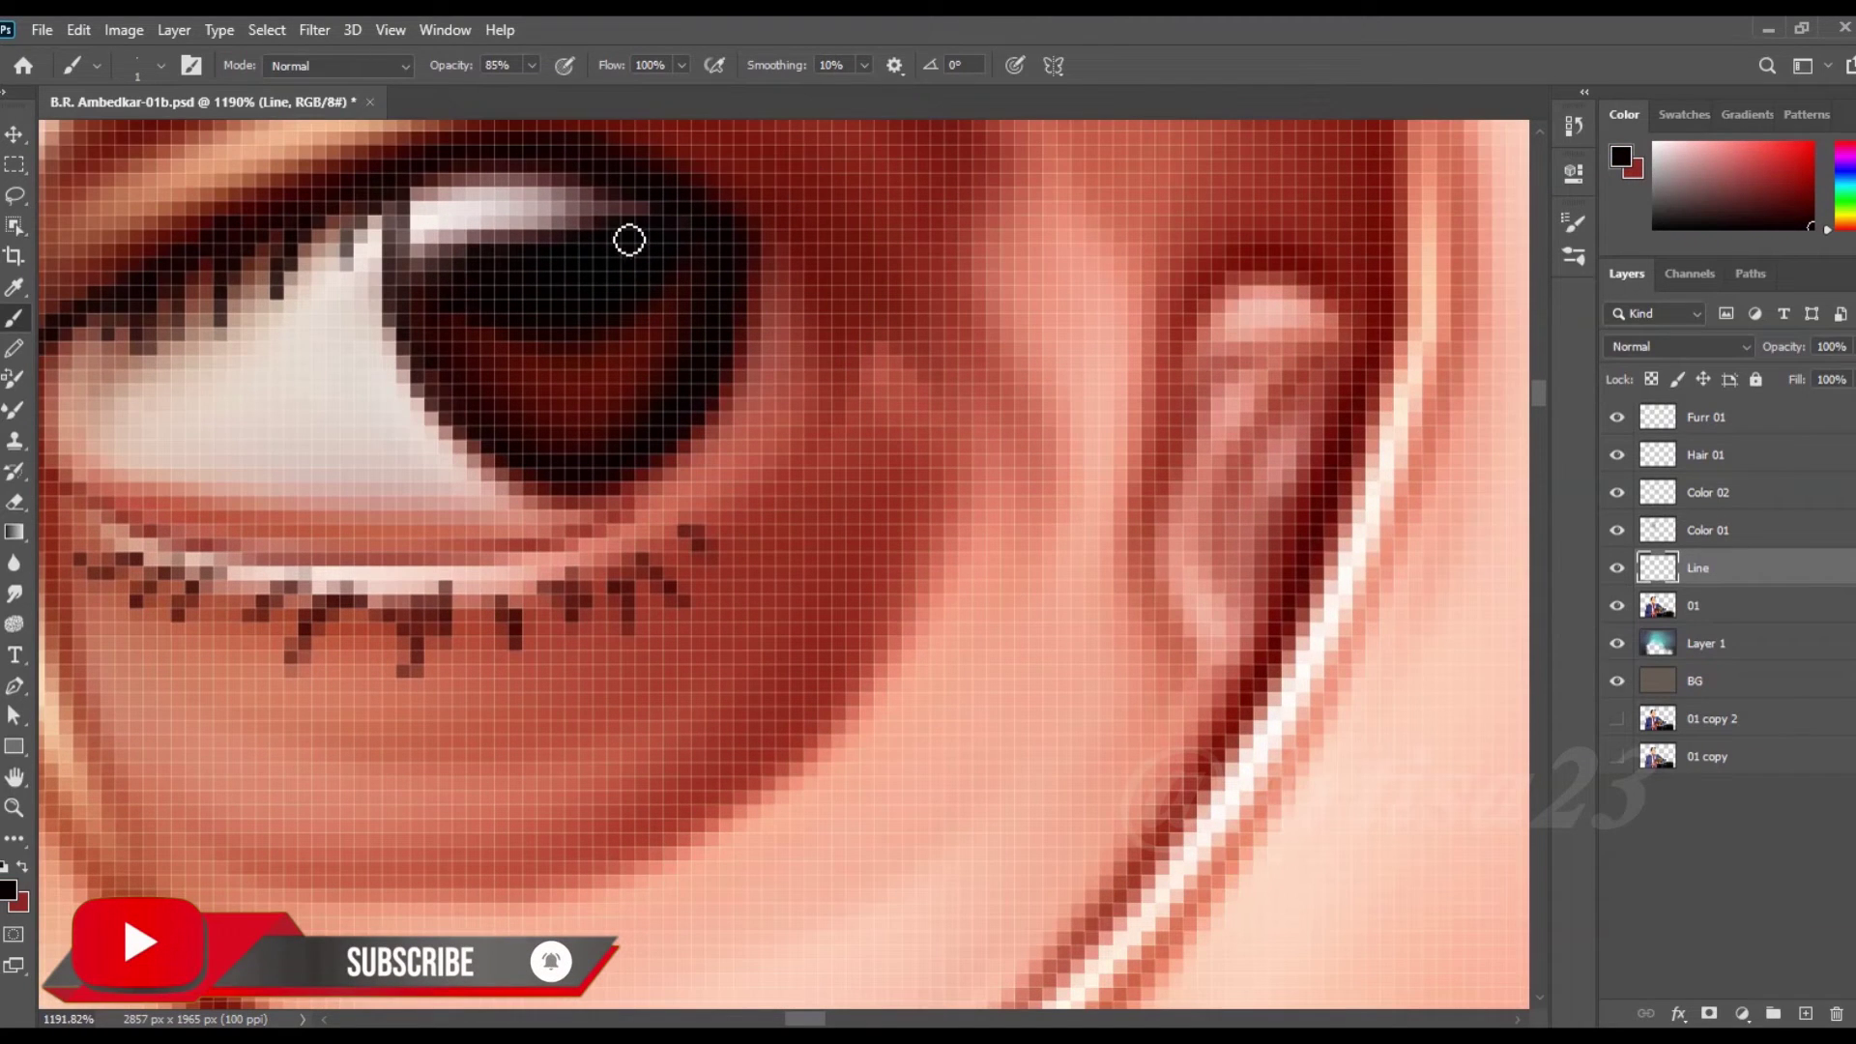
- Paint reddish and light pink reflections inside the pupil and darken the iris's left edge
{"action": "left_click", "coordinate": [899, 455], "text": "alt"}
{"action": "left_click_drag", "start_coordinate": [527, 382], "coordinate": [634, 372]}
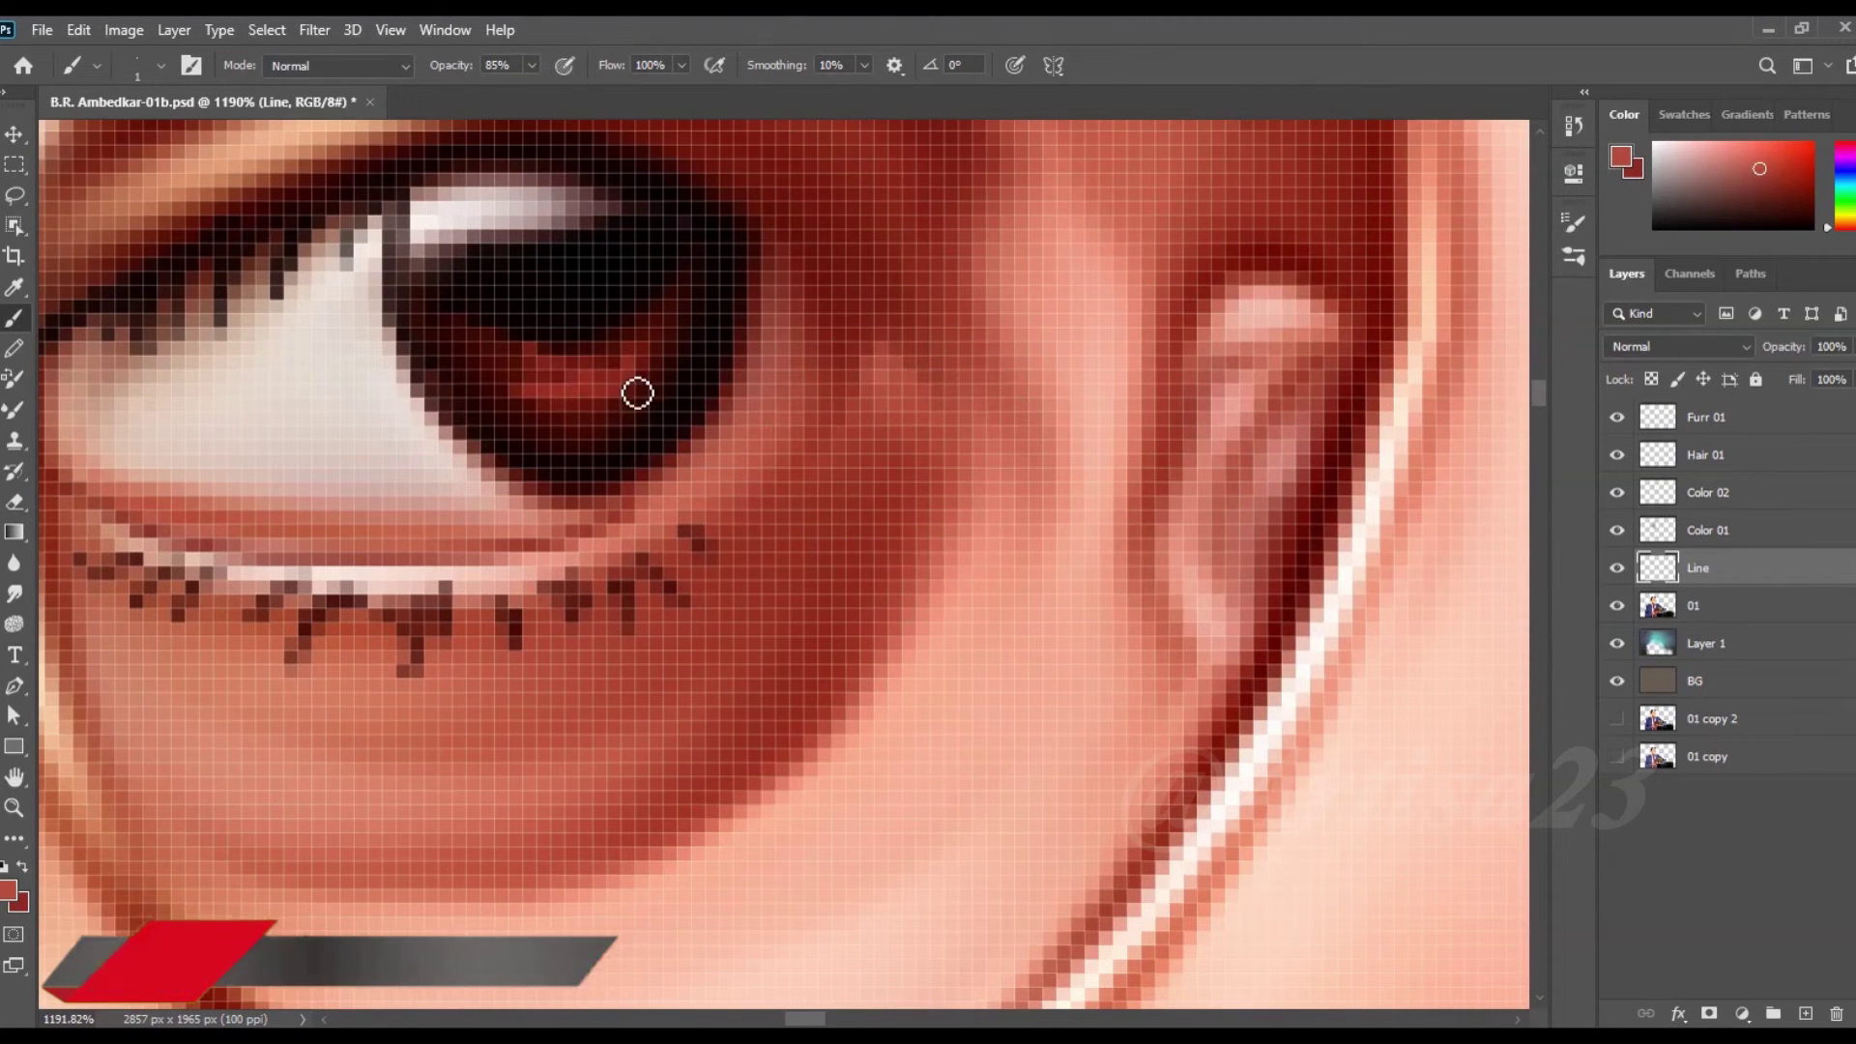
{"action": "left_click", "coordinate": [1099, 356], "text": "alt"}
{"action": "left_click_drag", "start_coordinate": [508, 385], "coordinate": [634, 365]}
{"action": "left_click", "coordinate": [661, 342], "text": "alt"}
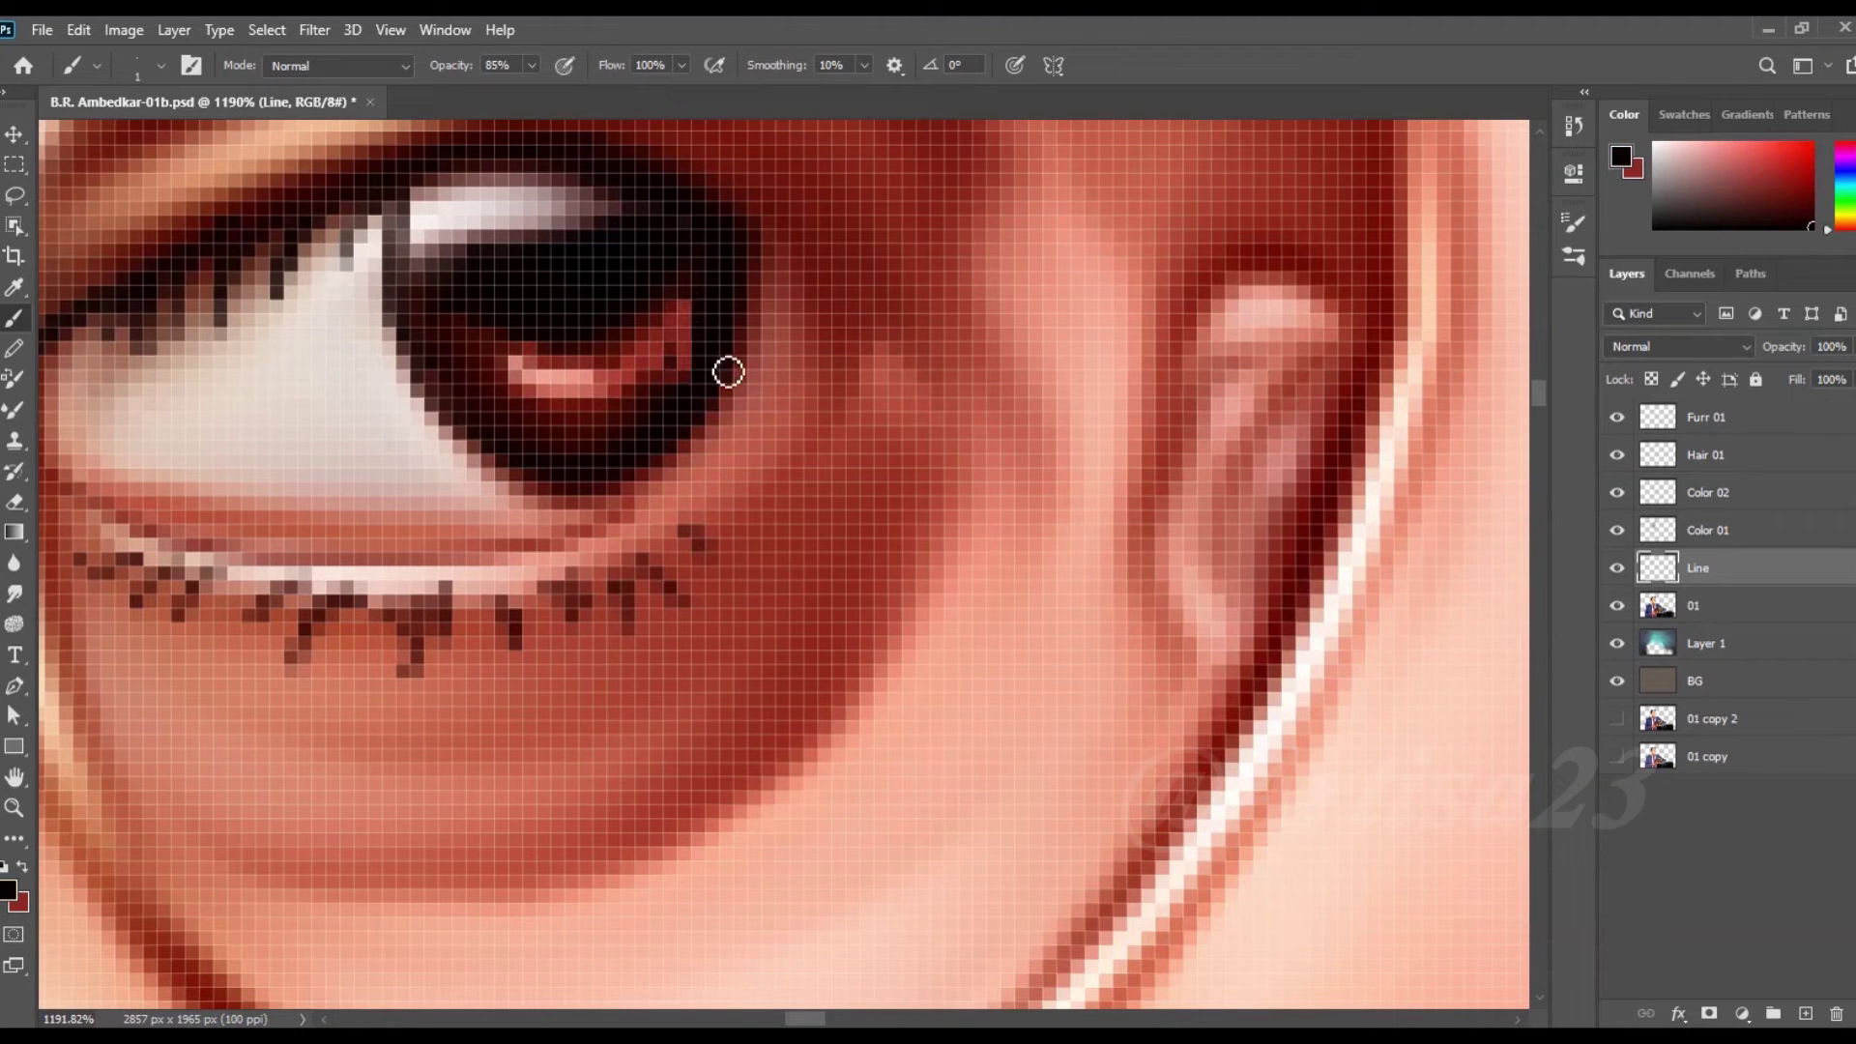
{"action": "left_click_drag", "start_coordinate": [401, 347], "coordinate": [391, 208]}
{"action": "scroll", "coordinate": [575, 242], "scroll_direction": "down", "scroll_amount": 2}
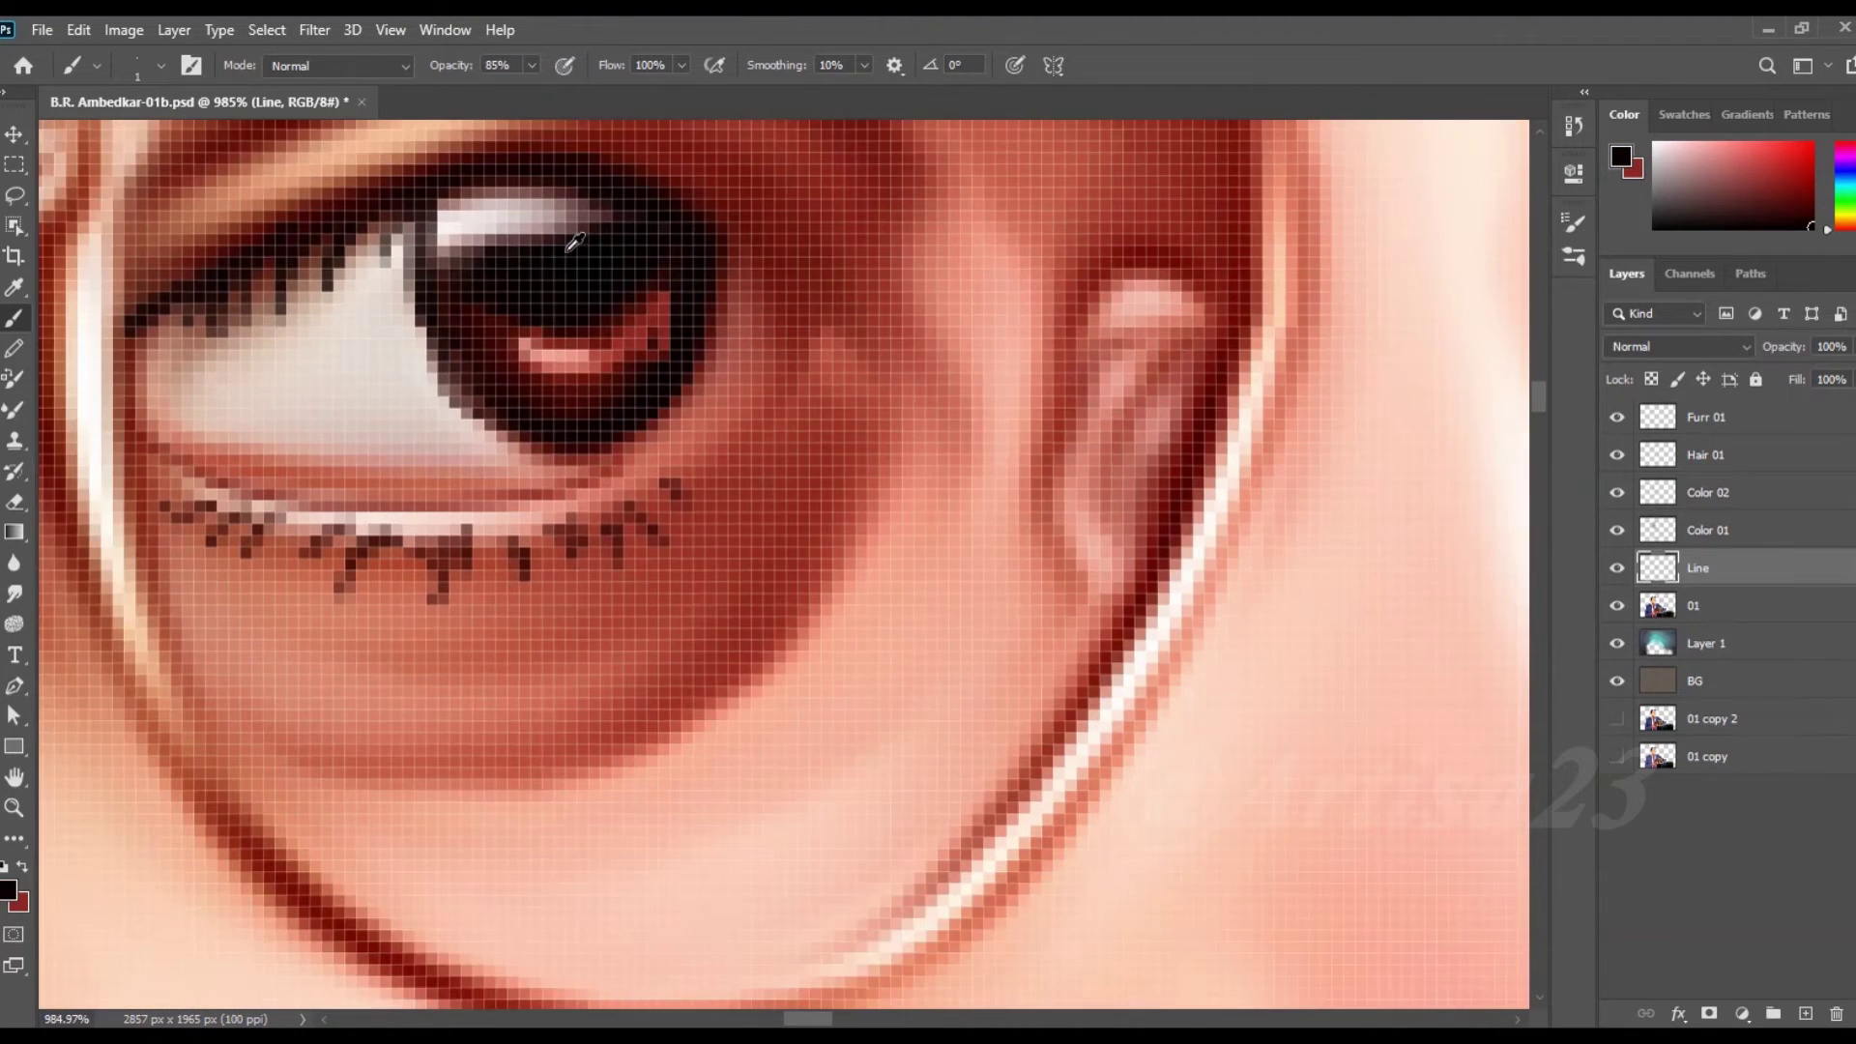
- Smudge the new eye paint smooth and deepen the iris edges with sampled dark maroon
{"action": "left_click", "coordinate": [17, 593]}
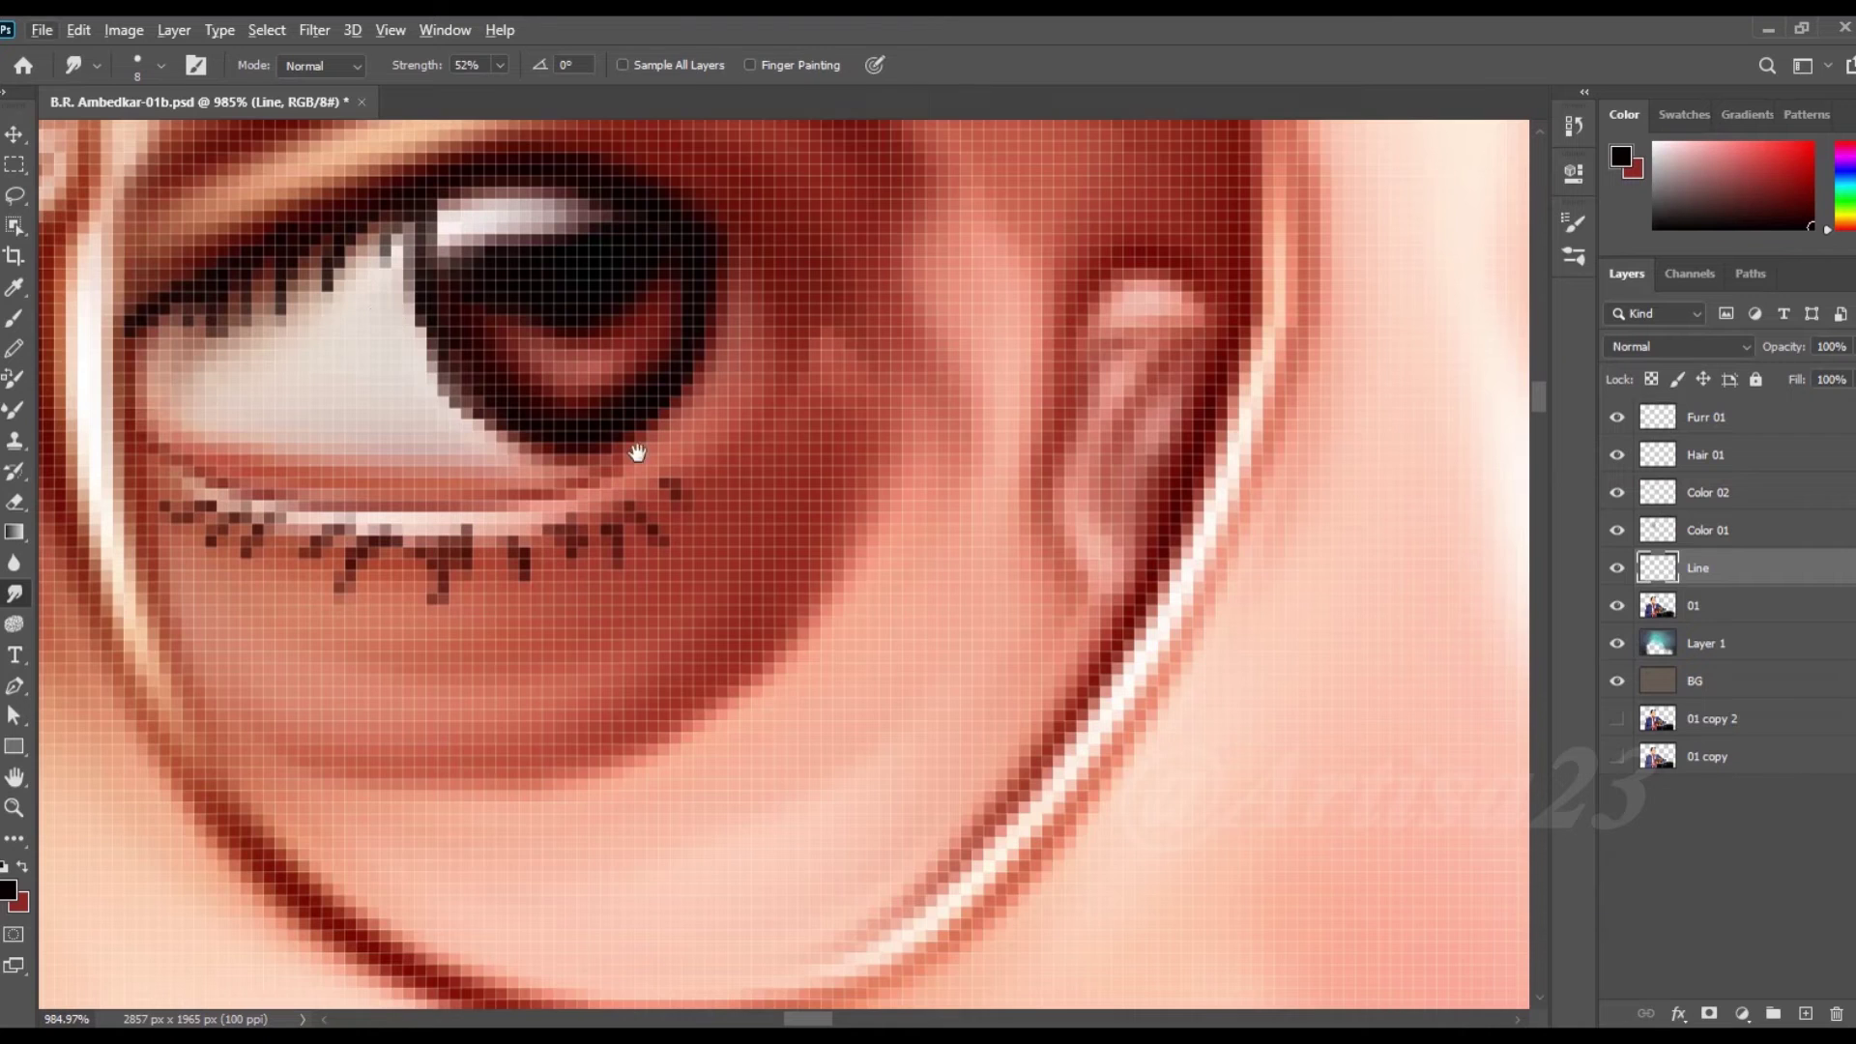
{"action": "left_click_drag", "start_coordinate": [637, 453], "coordinate": [654, 393]}
{"action": "key", "text": "b"}
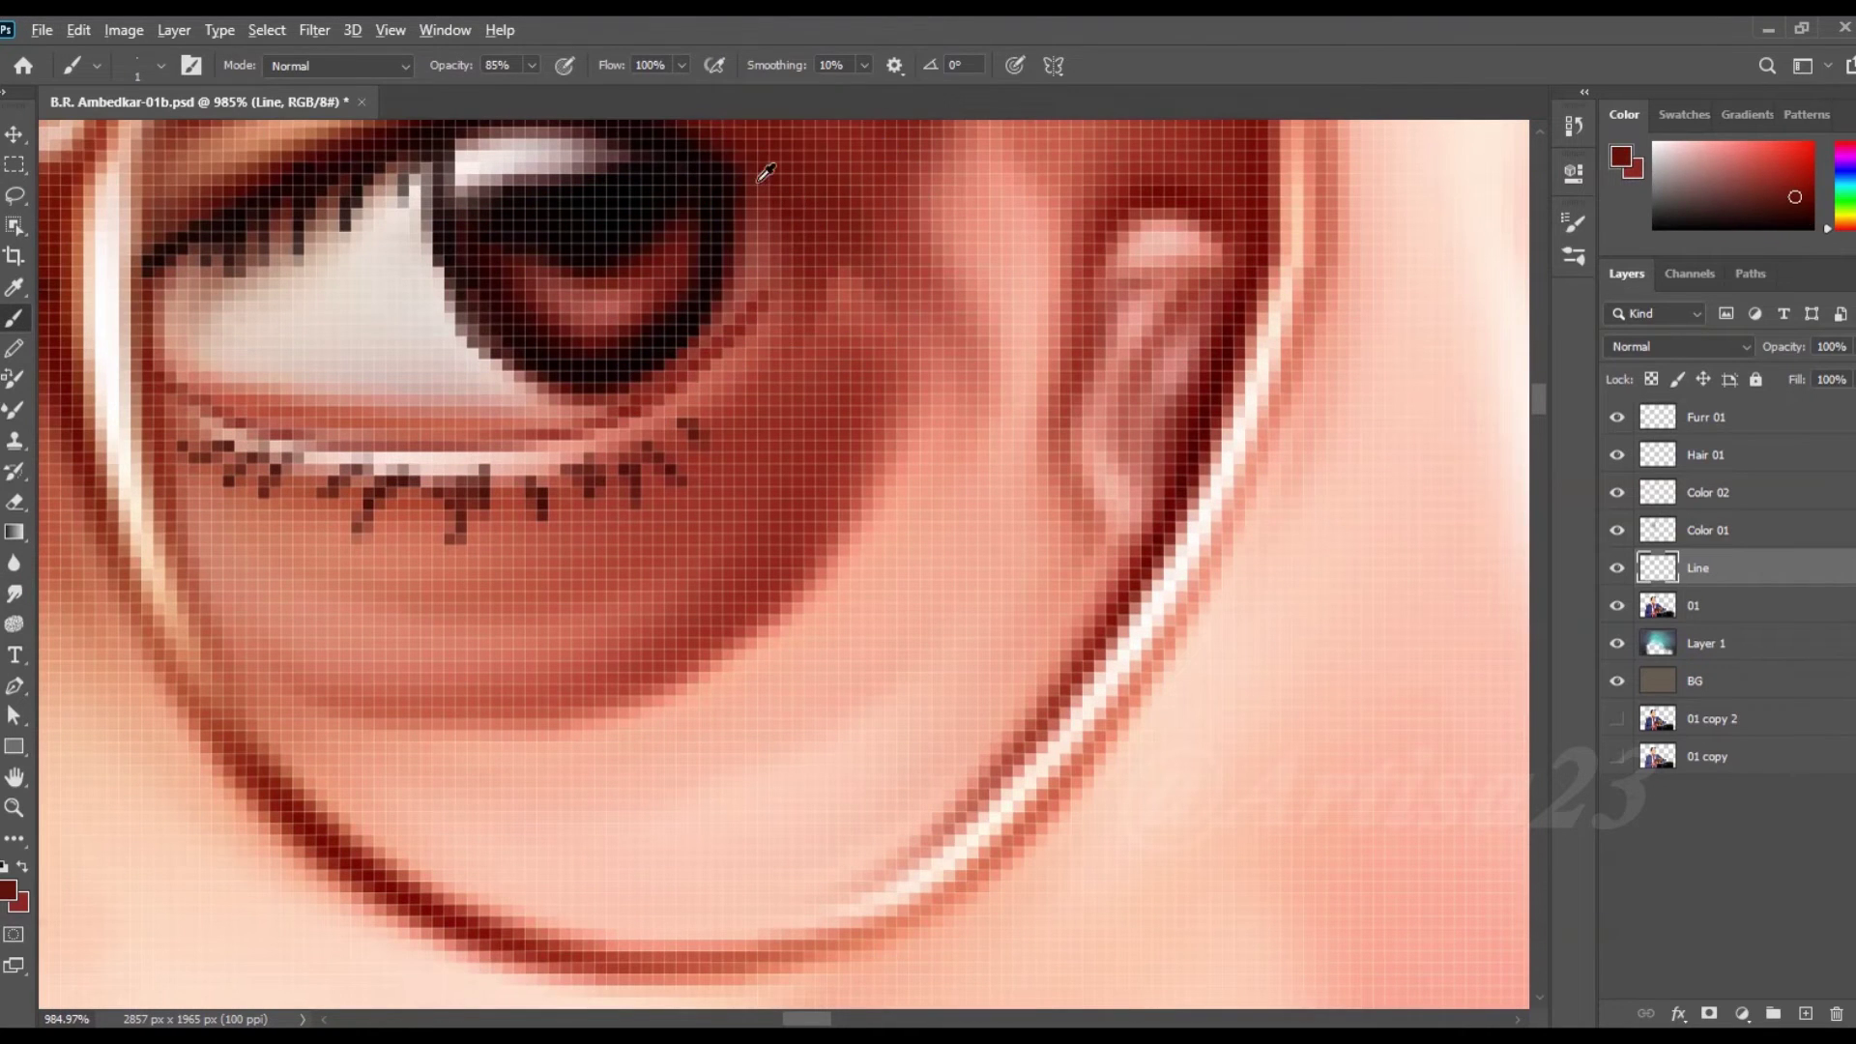
{"action": "scroll", "coordinate": [749, 260], "scroll_direction": "down", "scroll_amount": 1}
{"action": "left_click", "coordinate": [727, 244], "text": "alt"}
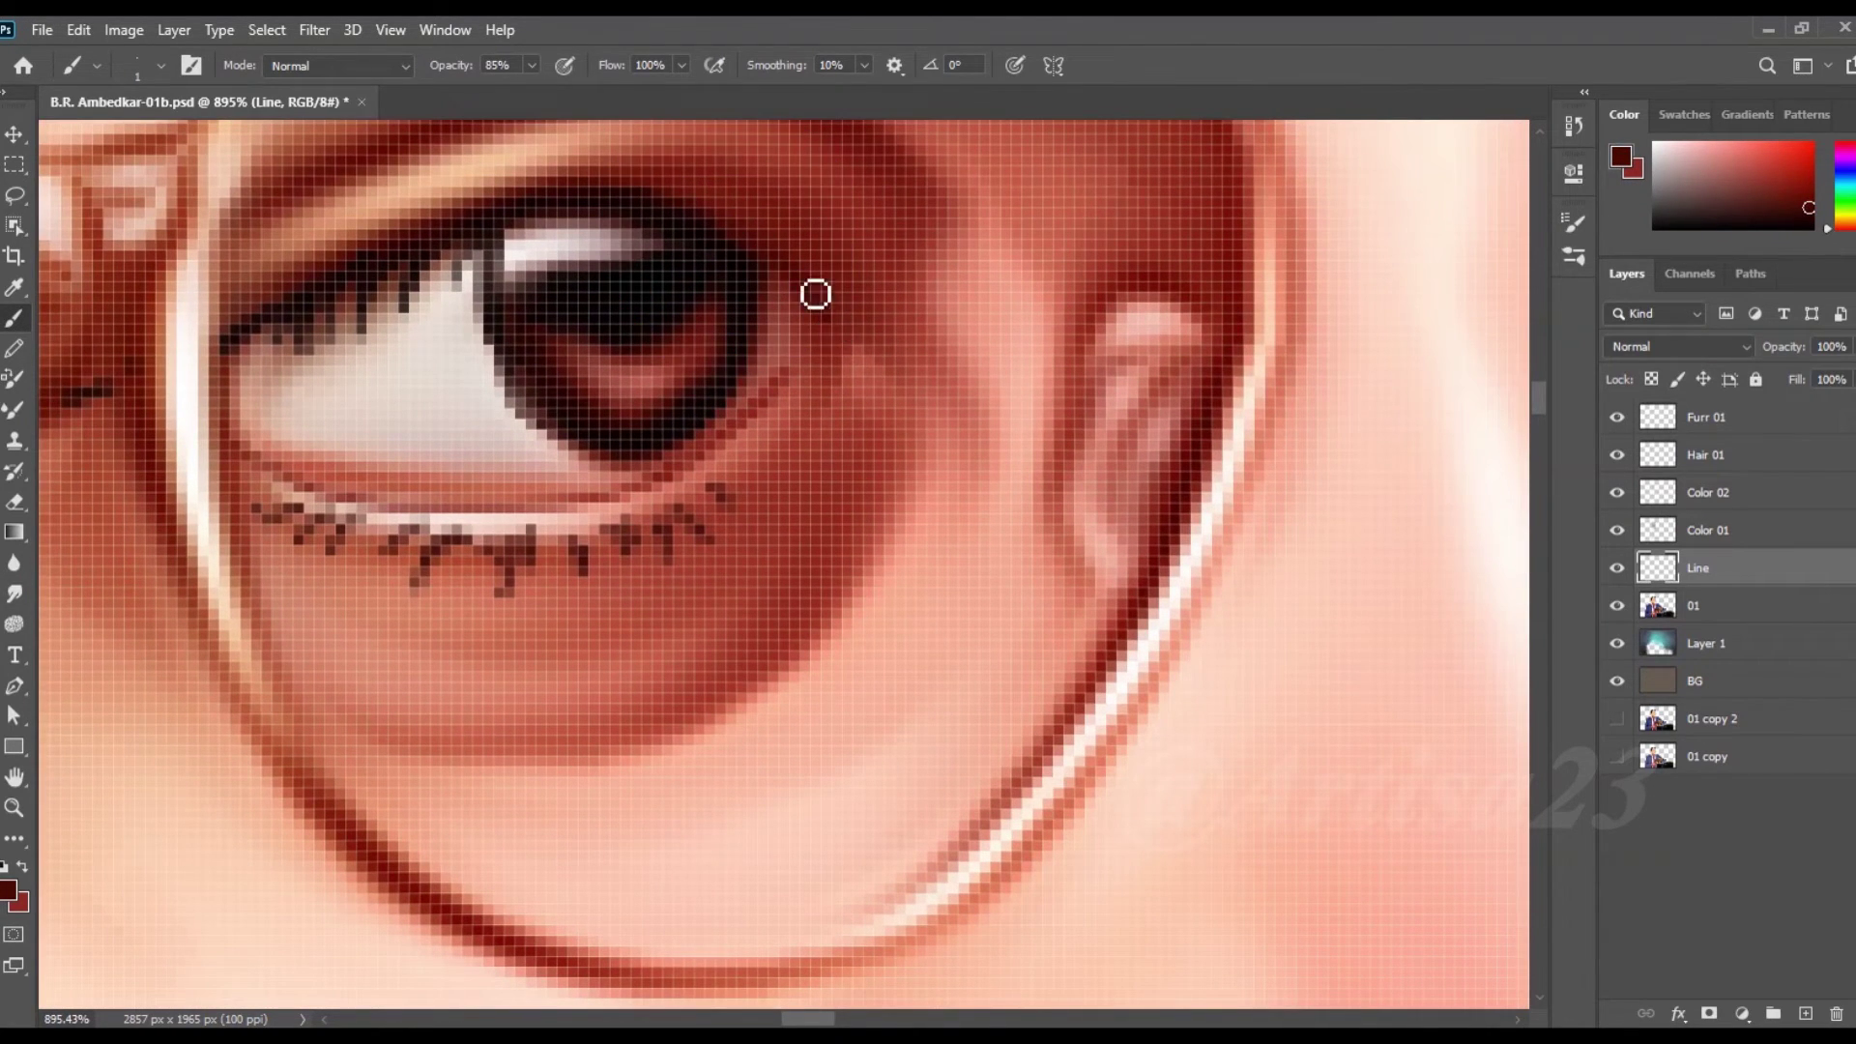
{"action": "scroll", "coordinate": [801, 394], "scroll_direction": "down", "scroll_amount": 5}
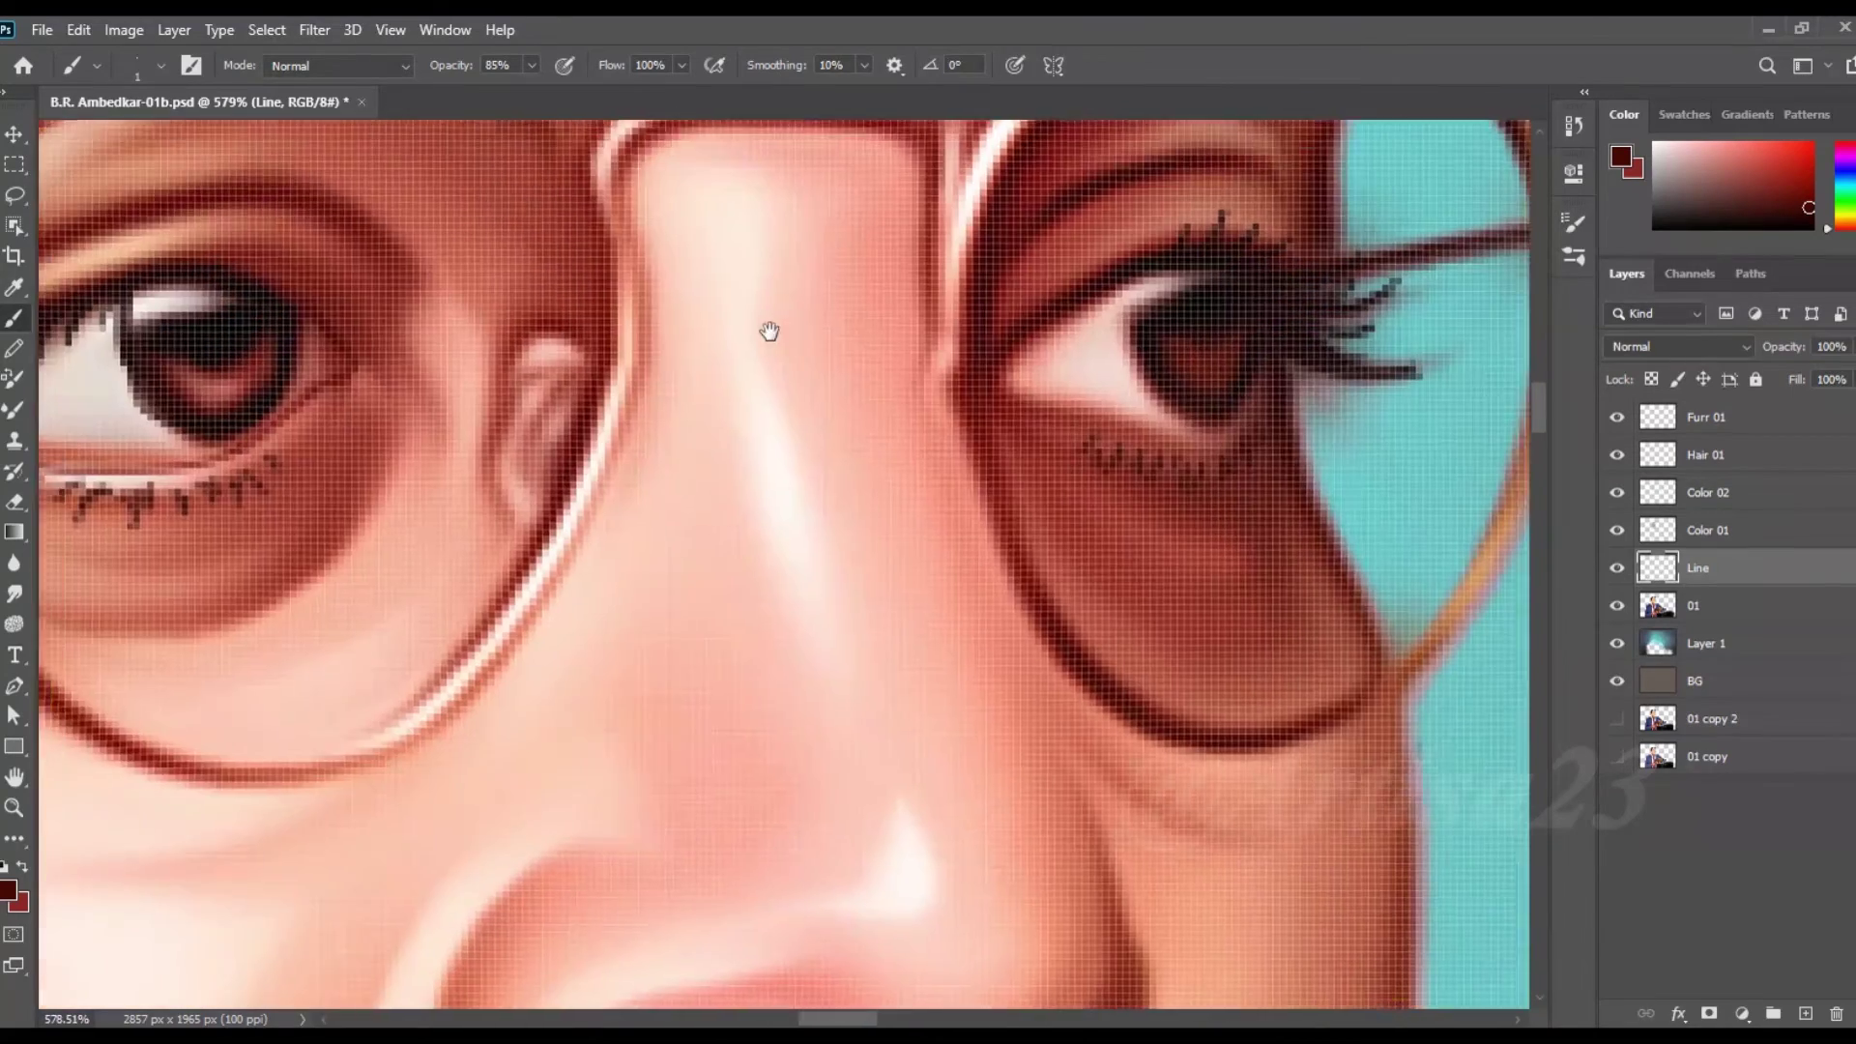
{"action": "scroll", "coordinate": [1254, 426], "scroll_direction": "up", "scroll_amount": 4}
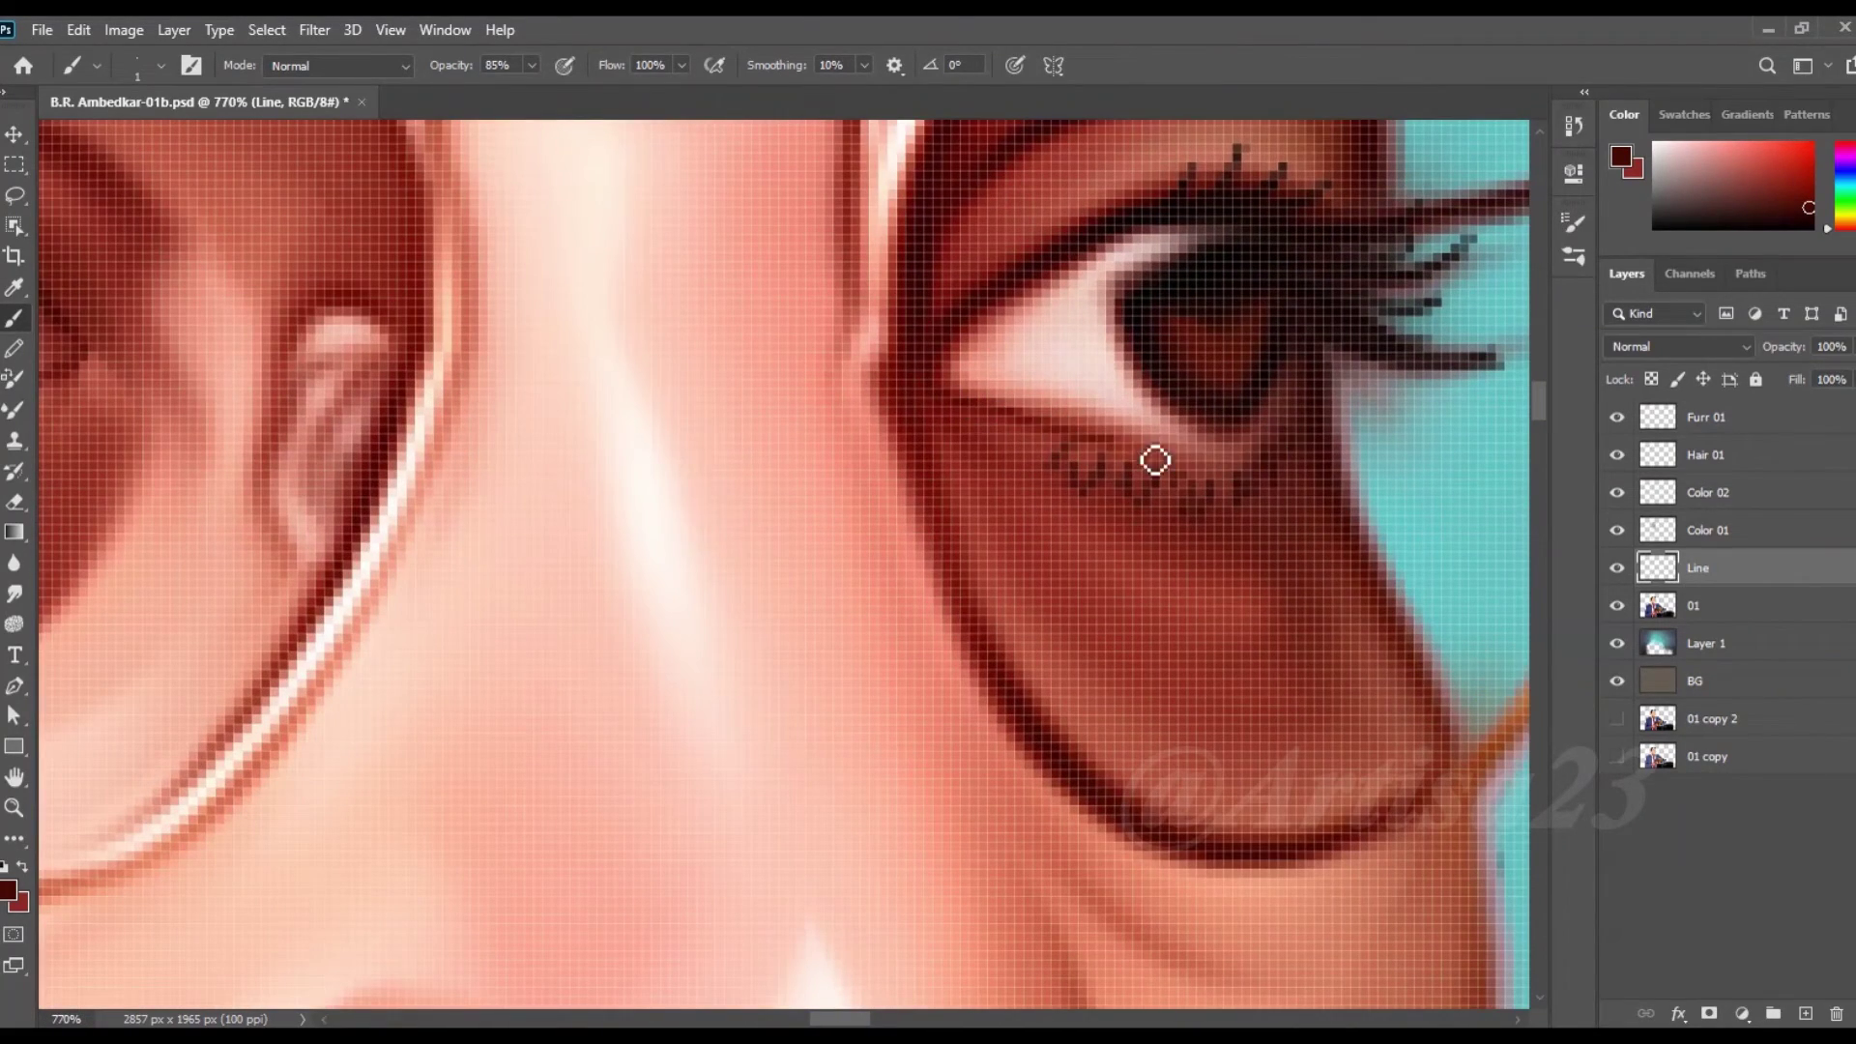
{"action": "scroll", "coordinate": [1063, 387], "scroll_direction": "up", "scroll_amount": 2}
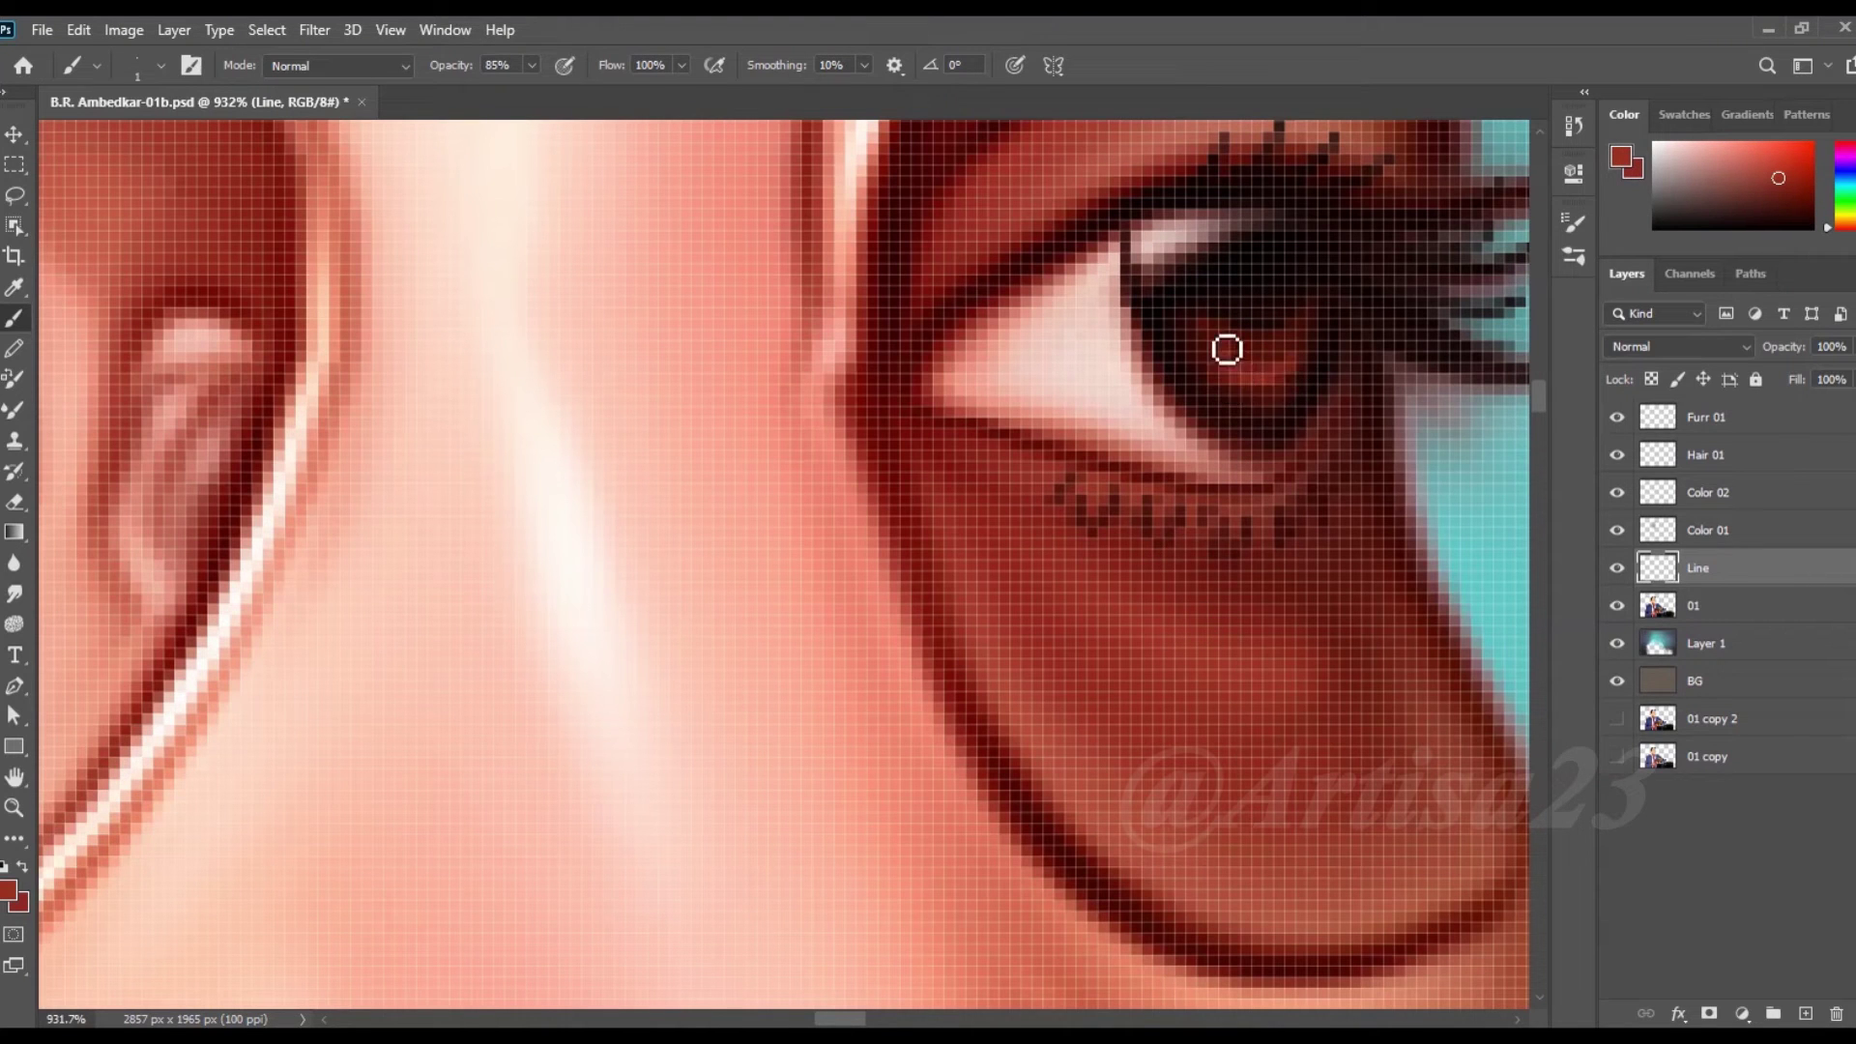
{"action": "key", "text": "r"}
{"action": "scroll", "coordinate": [1131, 290], "scroll_direction": "down", "scroll_amount": 2}
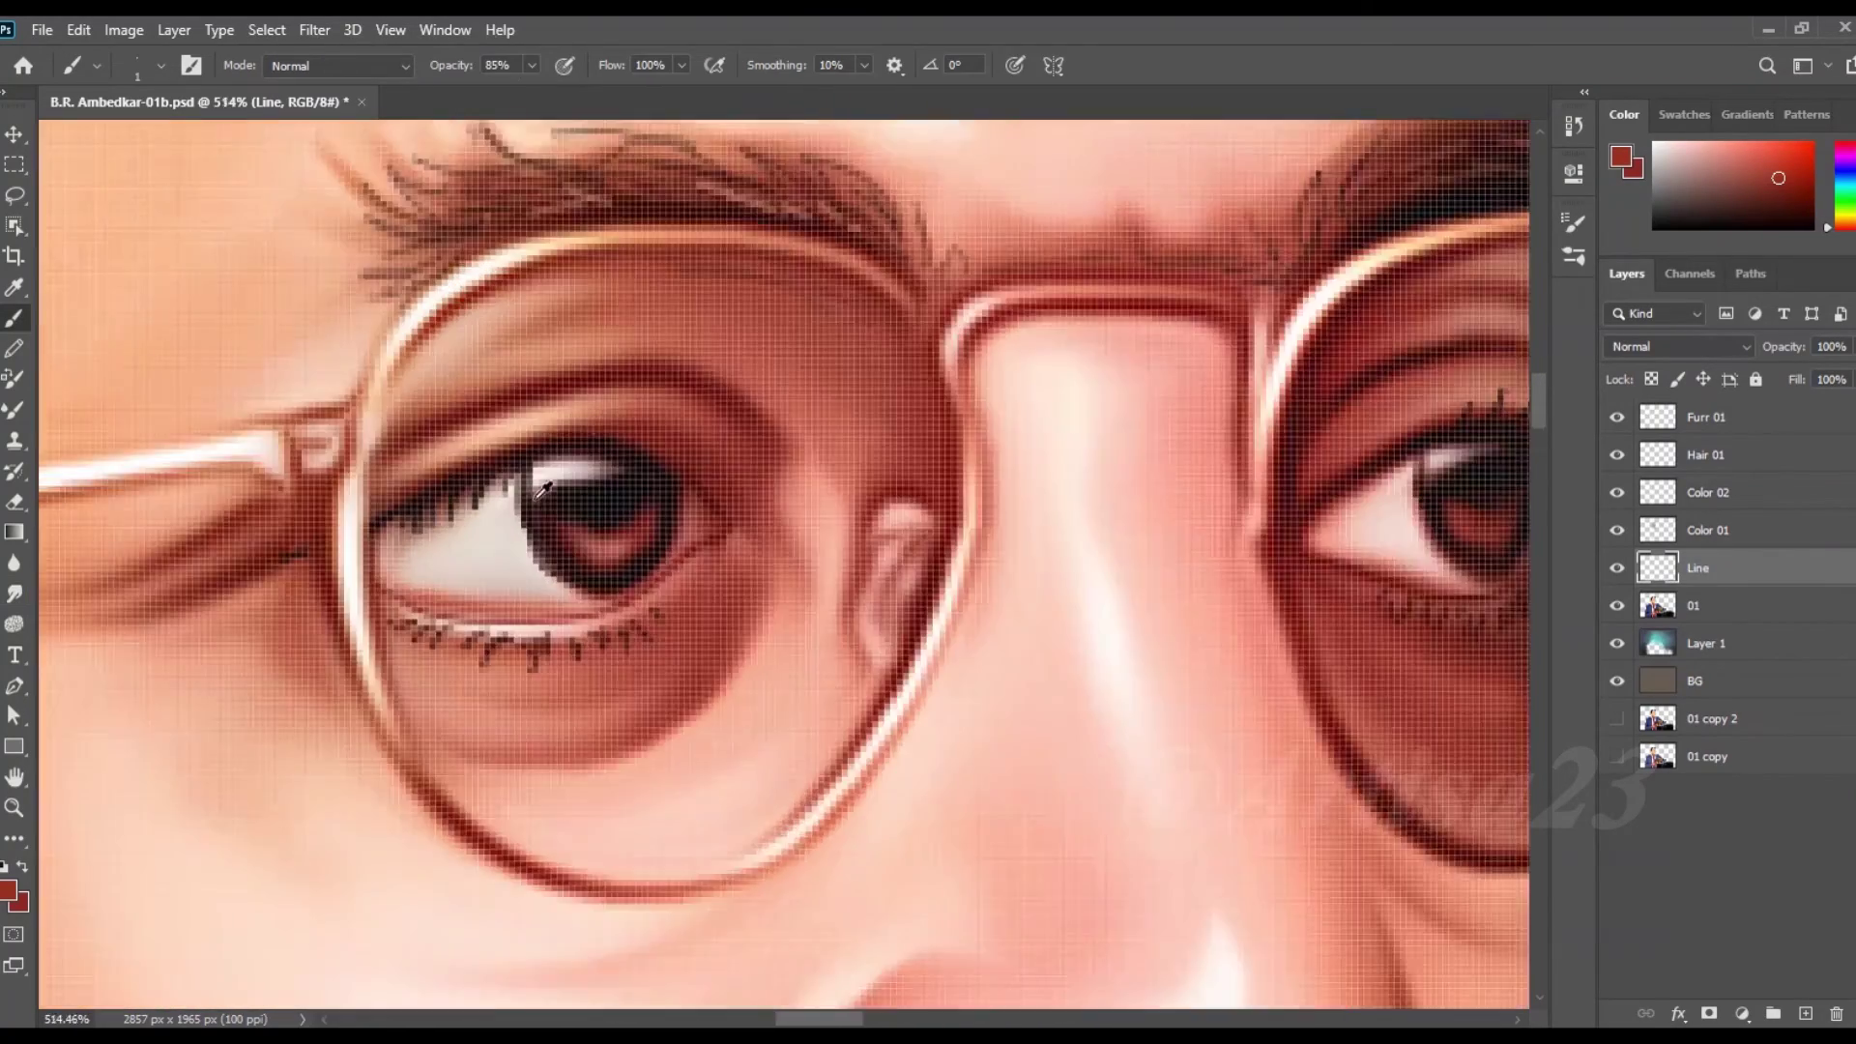
{"action": "scroll", "coordinate": [543, 490], "scroll_direction": "up", "scroll_amount": 3}
{"action": "left_click", "coordinate": [543, 584], "text": "alt"}
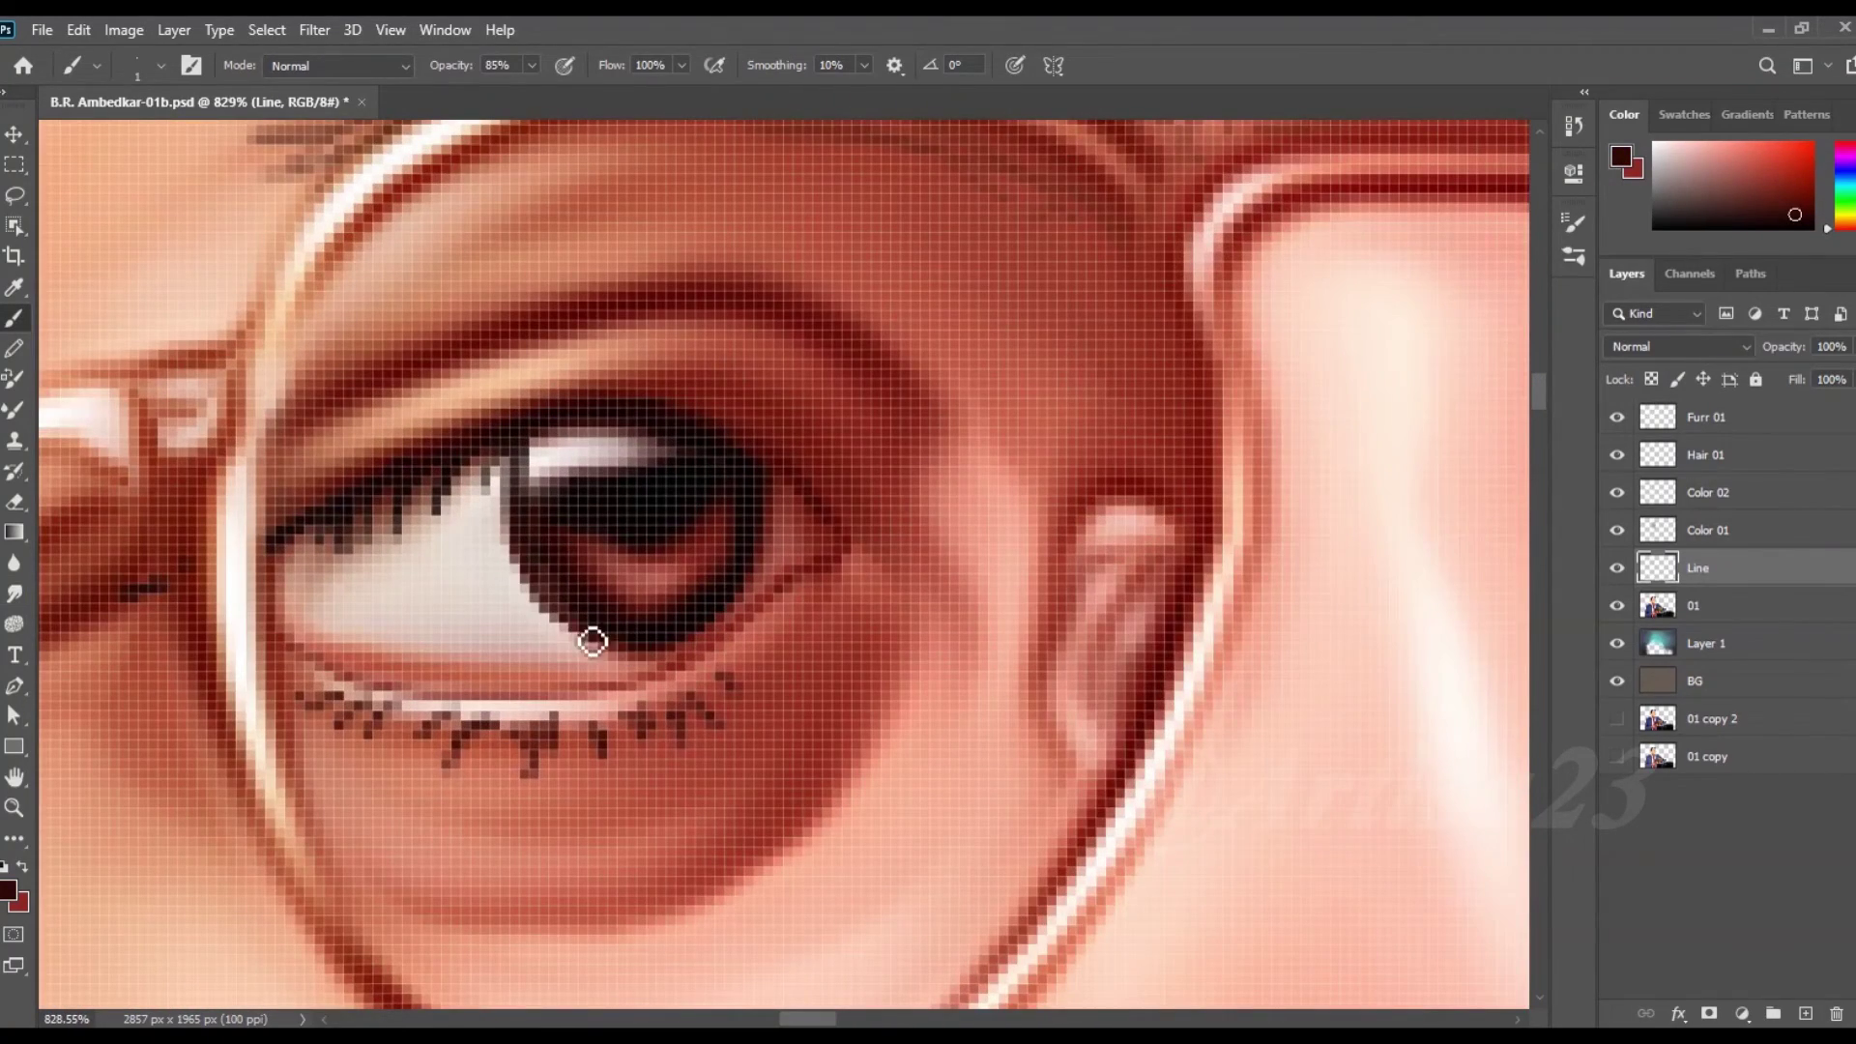
{"action": "scroll", "coordinate": [671, 487], "scroll_direction": "down", "scroll_amount": 4}
{"action": "scroll", "coordinate": [721, 464], "scroll_direction": "down", "scroll_amount": 2}
{"action": "scroll", "coordinate": [717, 484], "scroll_direction": "down", "scroll_amount": 2}
{"action": "scroll", "coordinate": [716, 513], "scroll_direction": "up", "scroll_amount": 2}
{"action": "scroll", "coordinate": [716, 514], "scroll_direction": "down", "scroll_amount": 2}
{"action": "scroll", "coordinate": [726, 504], "scroll_direction": "down", "scroll_amount": 2}
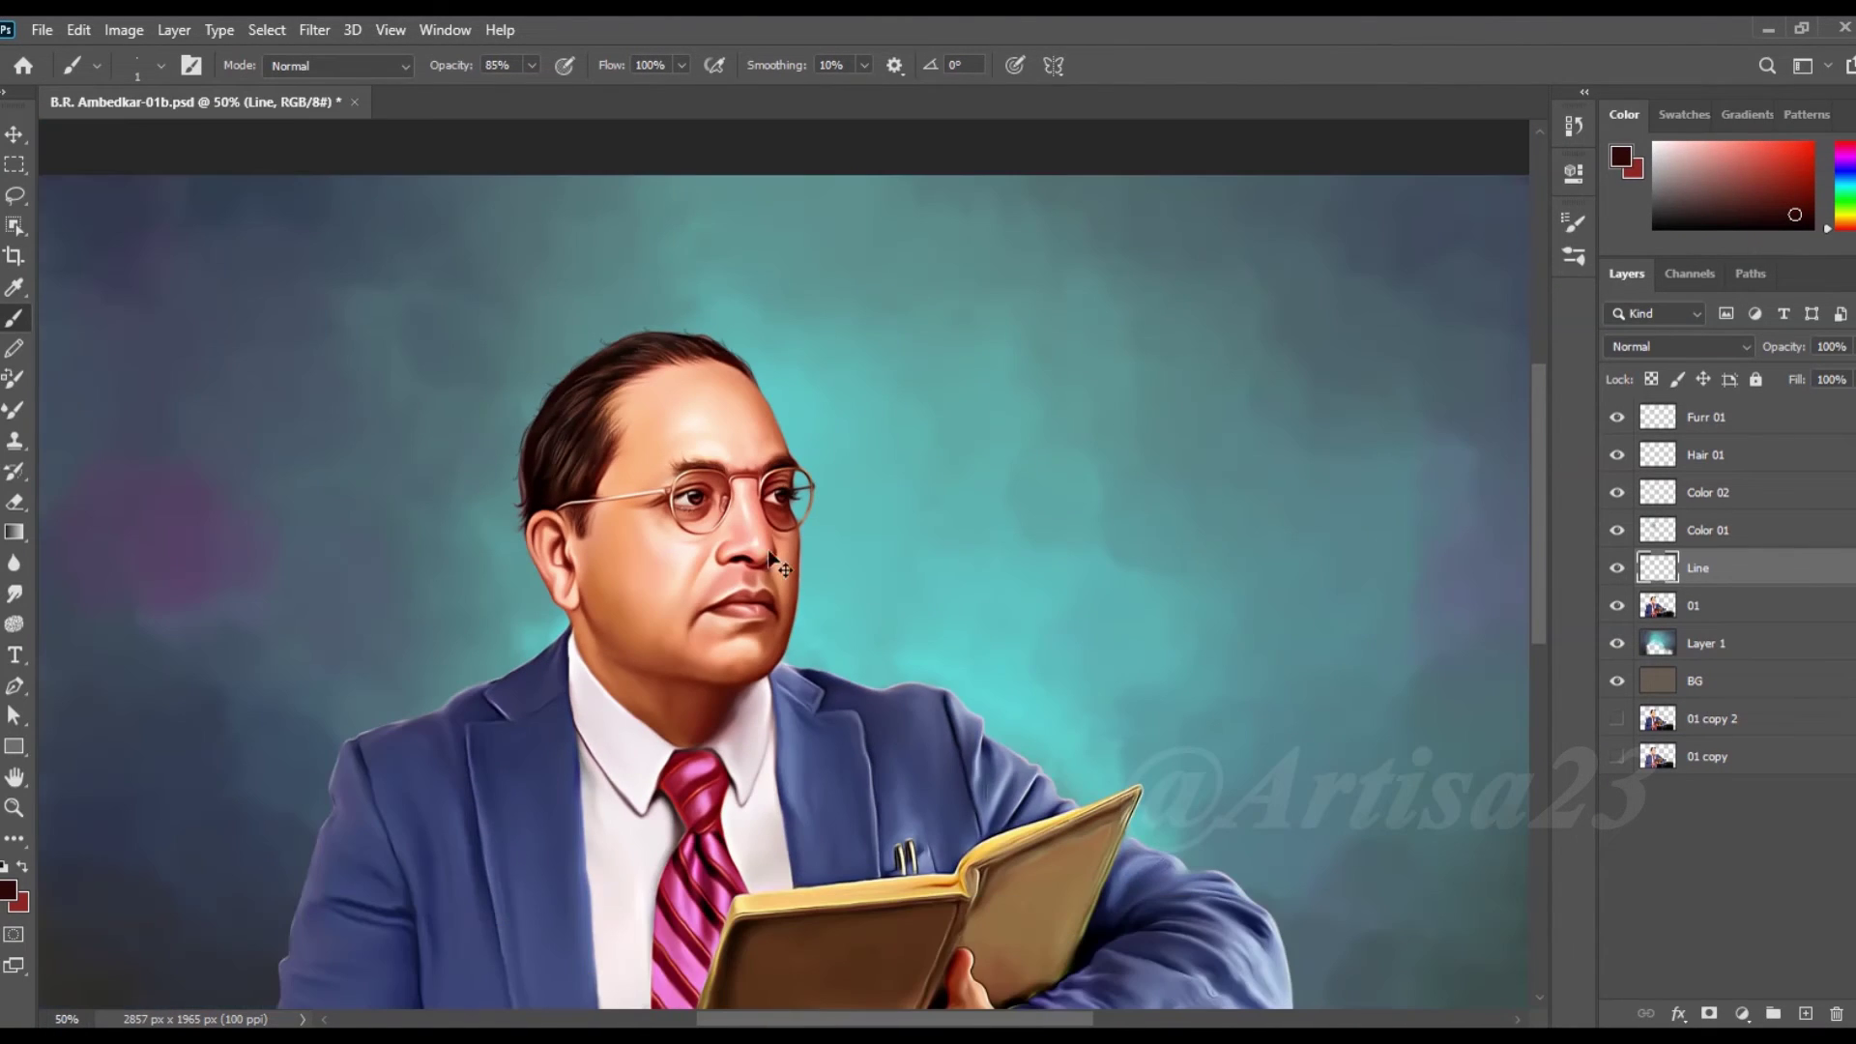
{"action": "key", "text": "ctrl+shift+alt+n"}
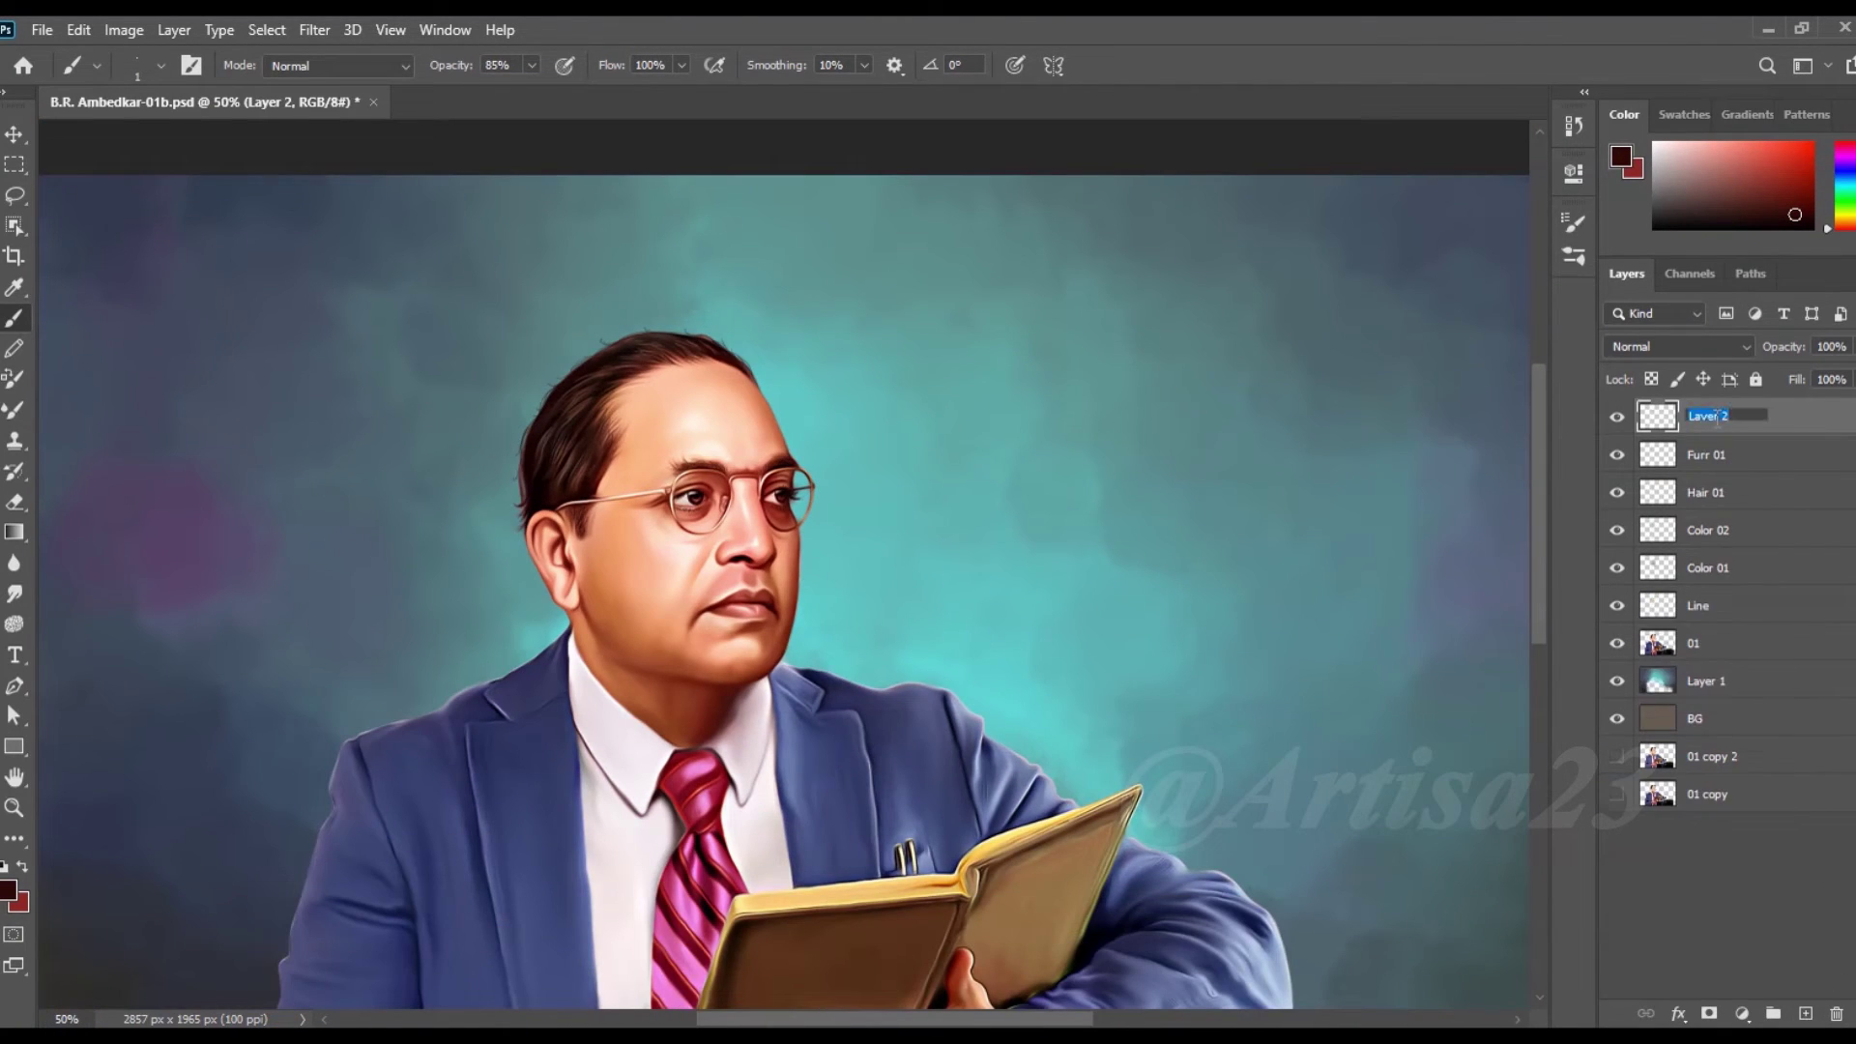
- Pick a dark red and paint it across the lips on the Lips layer
{"action": "scroll", "coordinate": [746, 638], "scroll_direction": "up", "scroll_amount": 2}
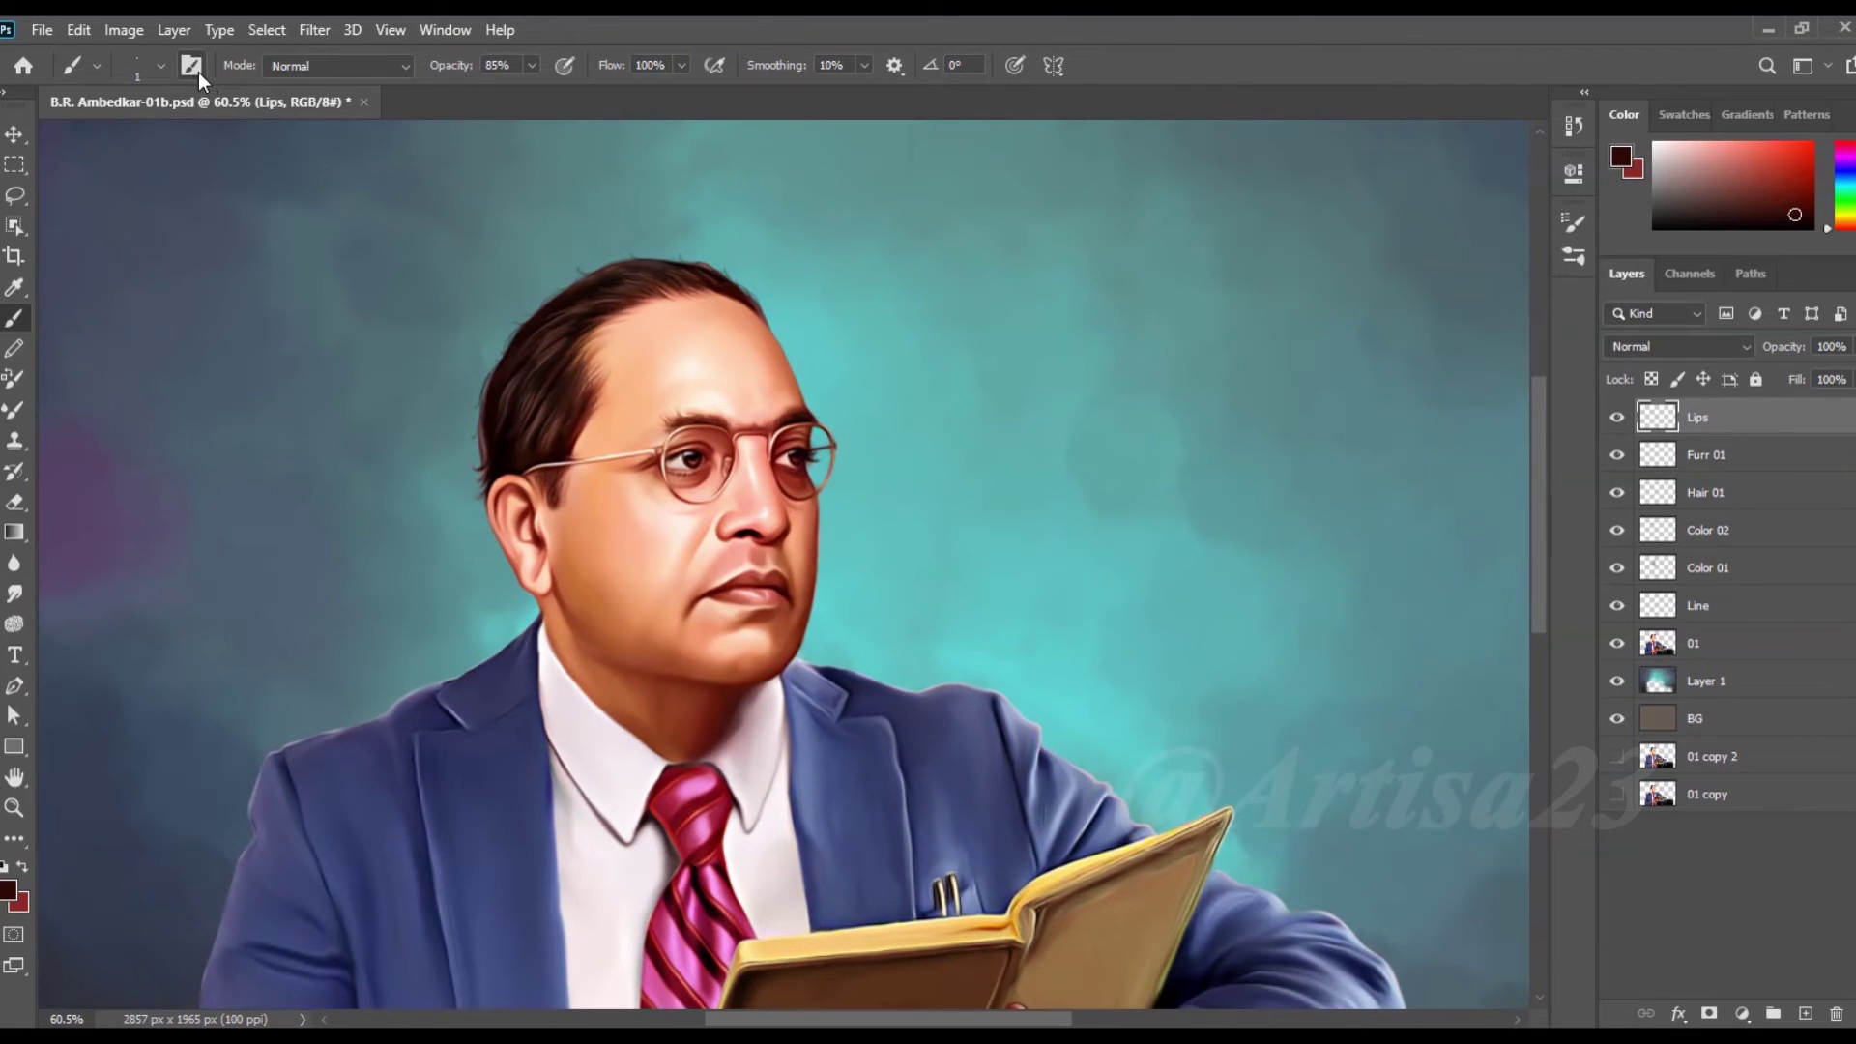
{"action": "left_click", "coordinate": [191, 64]}
{"action": "left_click", "coordinate": [1517, 210]}
{"action": "key", "text": "i"}
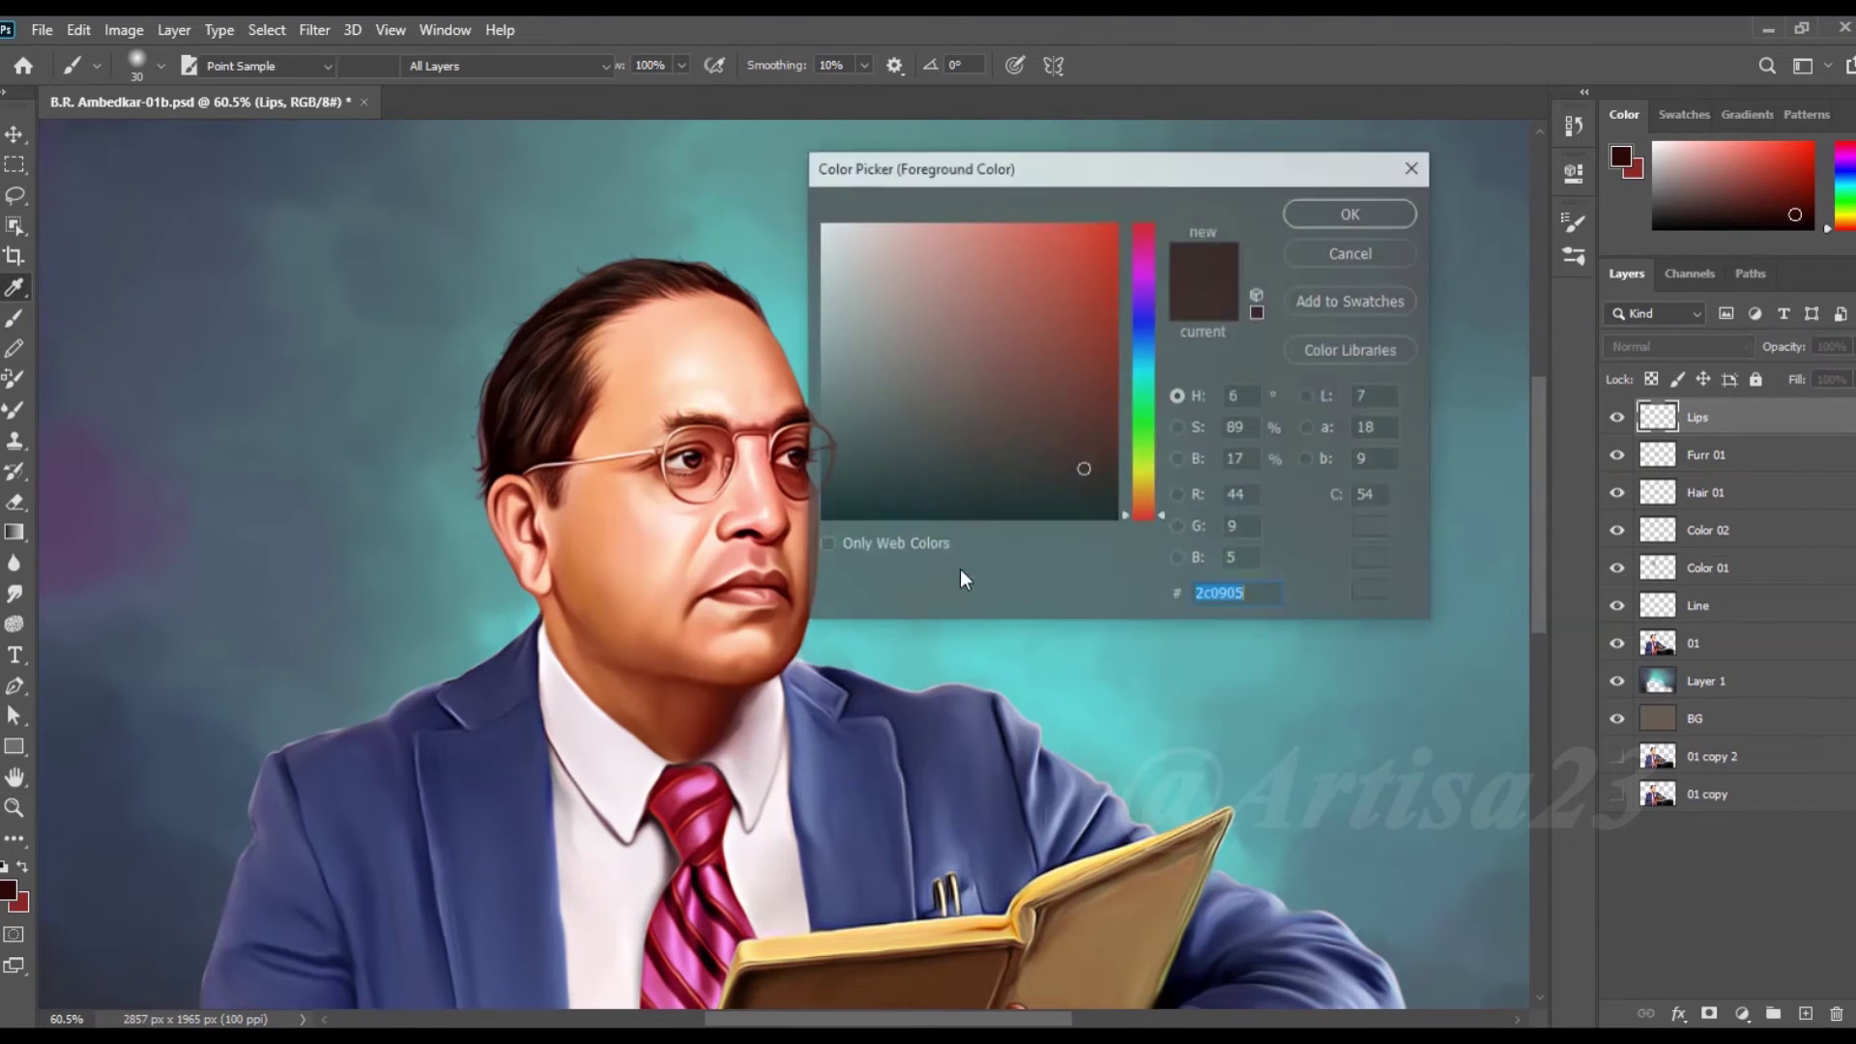
{"action": "key", "text": "Return"}
{"action": "key", "text": "b"}
{"action": "scroll", "coordinate": [782, 580], "scroll_direction": "up", "scroll_amount": 3}
{"action": "scroll", "coordinate": [782, 580], "scroll_direction": "up", "scroll_amount": 3}
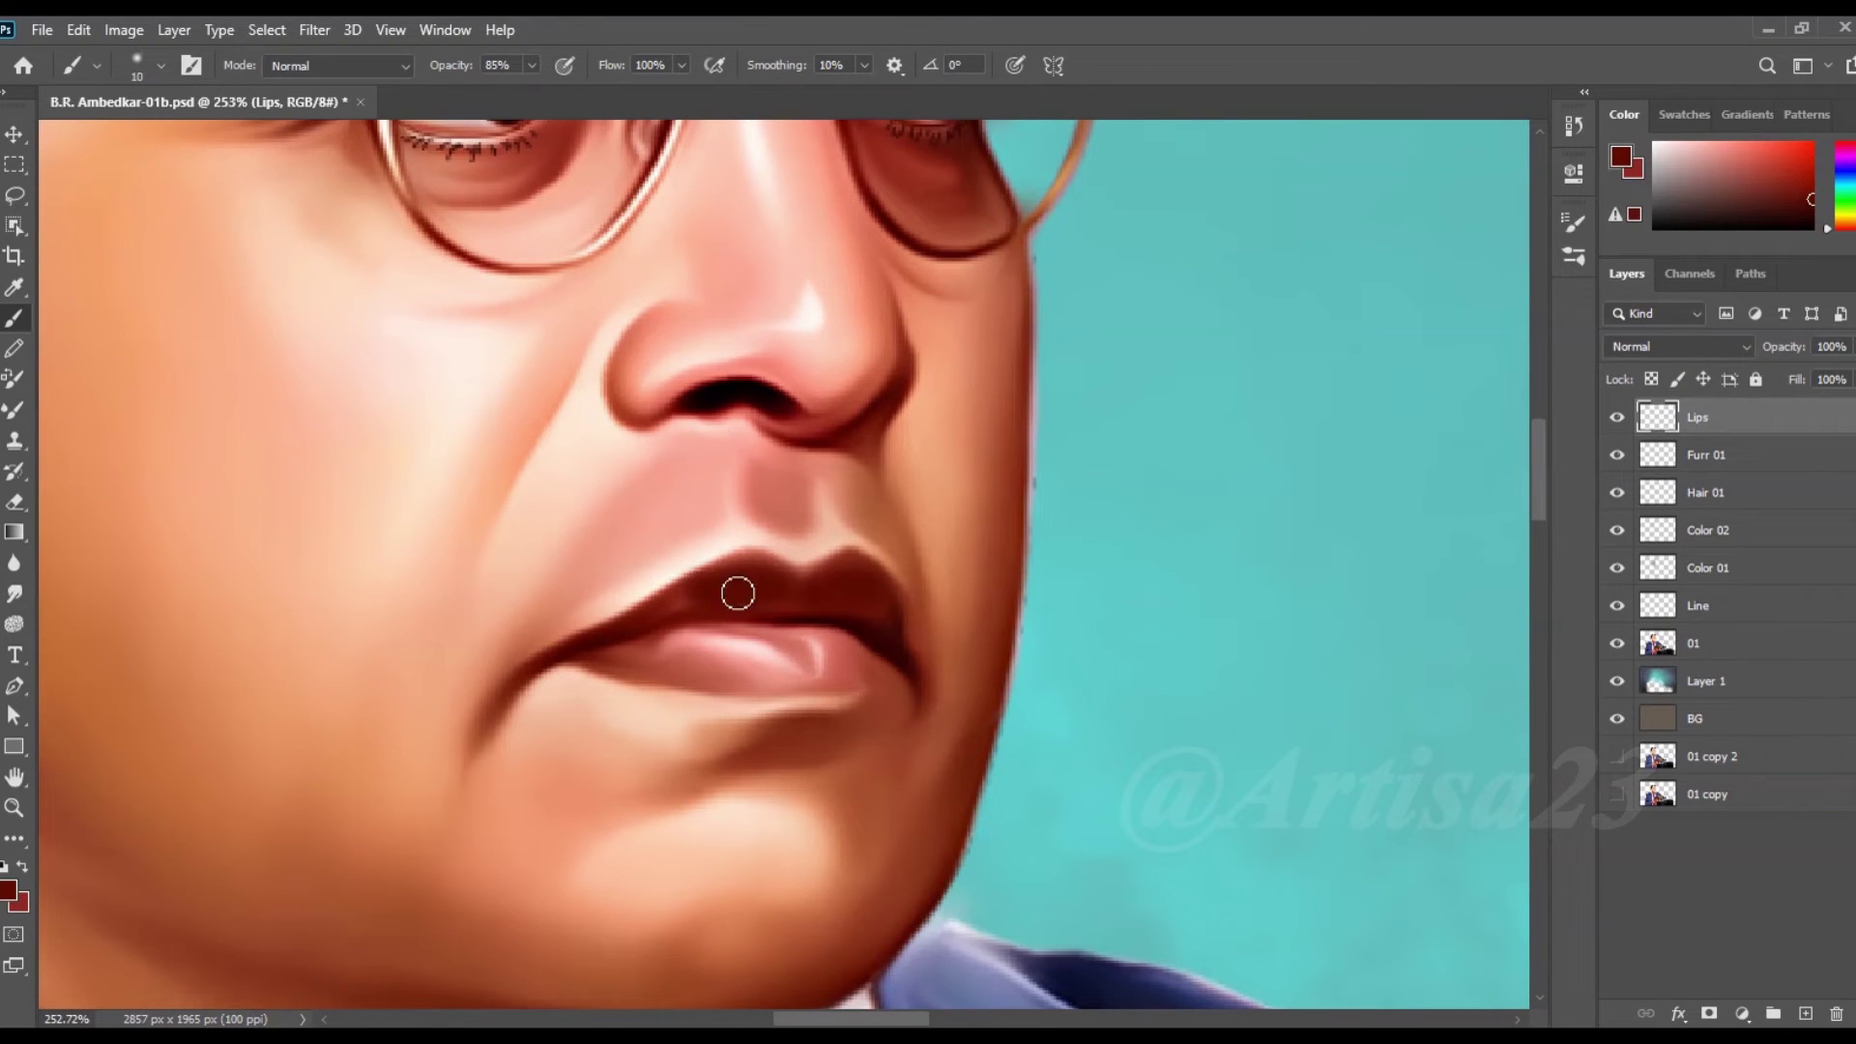
{"action": "left_click_drag", "start_coordinate": [854, 654], "coordinate": [703, 645]}
{"action": "key", "text": "bracketright"}
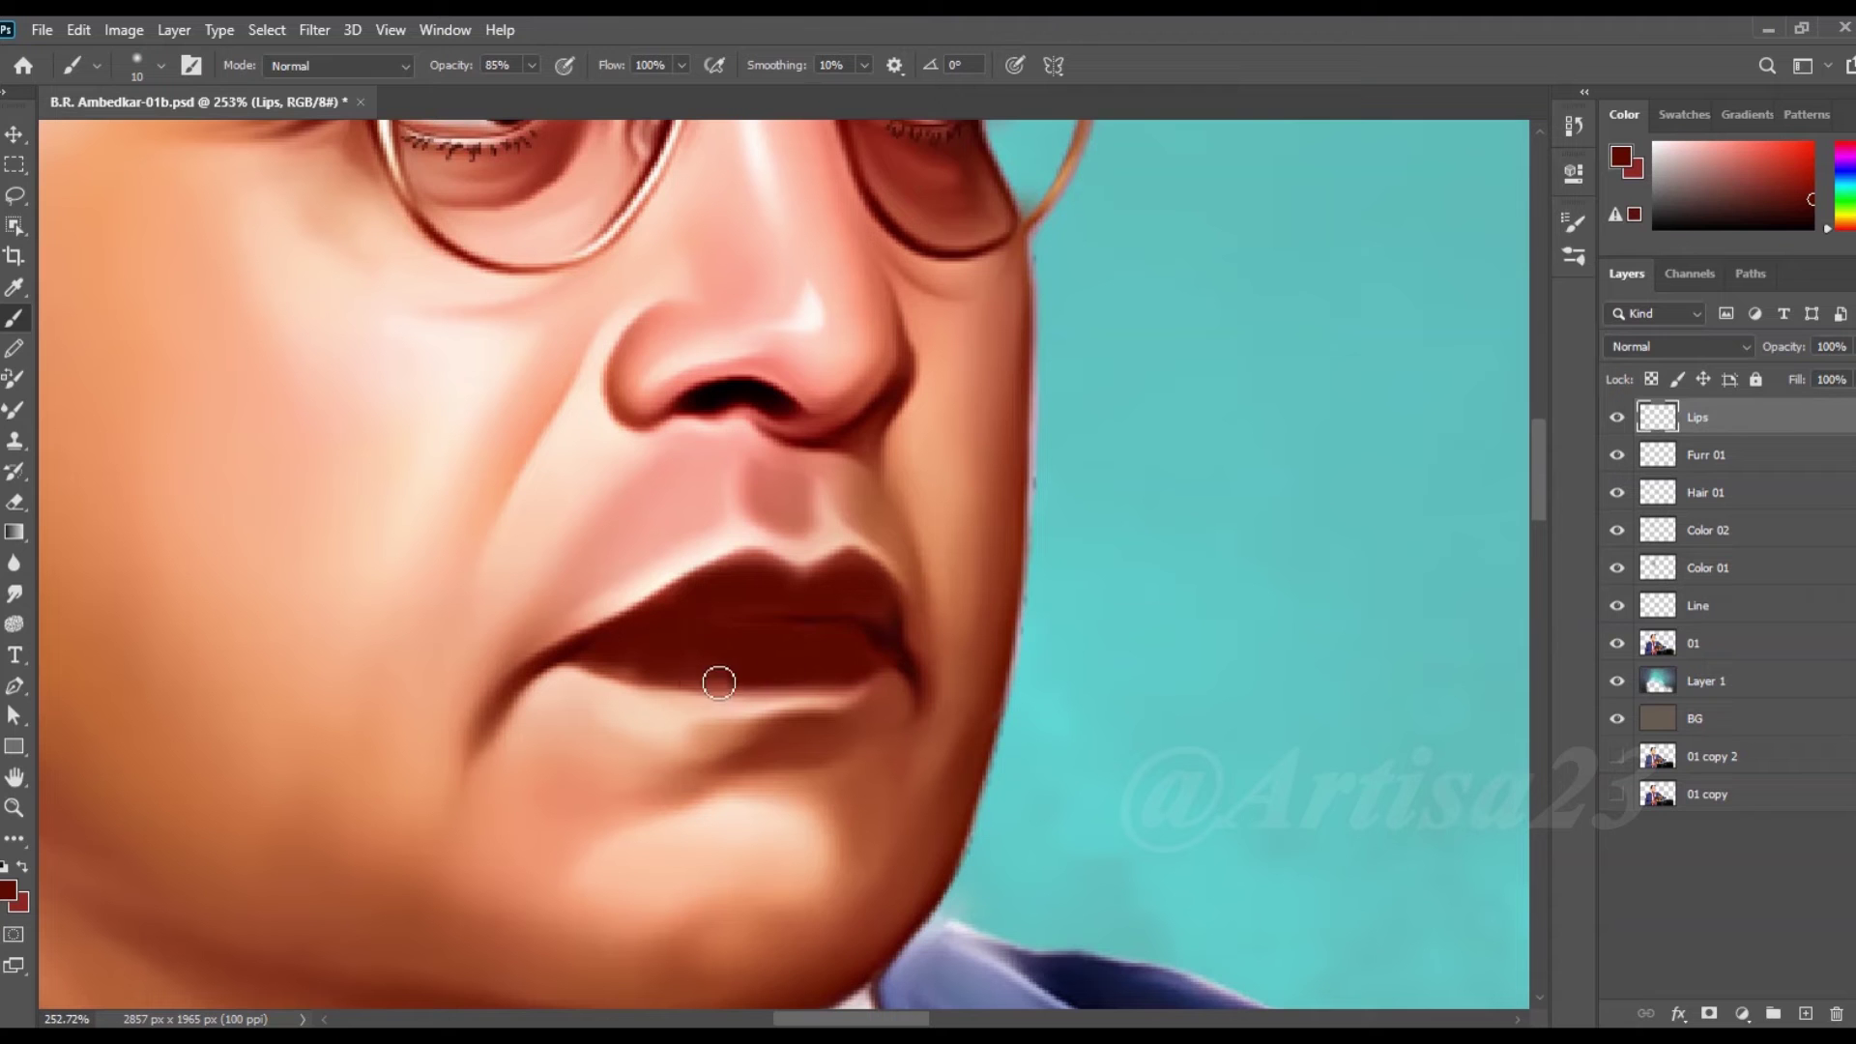
- Set the Lips layer's blend mode to Soft Light and save the document
{"action": "left_click", "coordinate": [1678, 346]}
{"action": "left_click", "coordinate": [1649, 647]}
{"action": "key", "text": "v"}
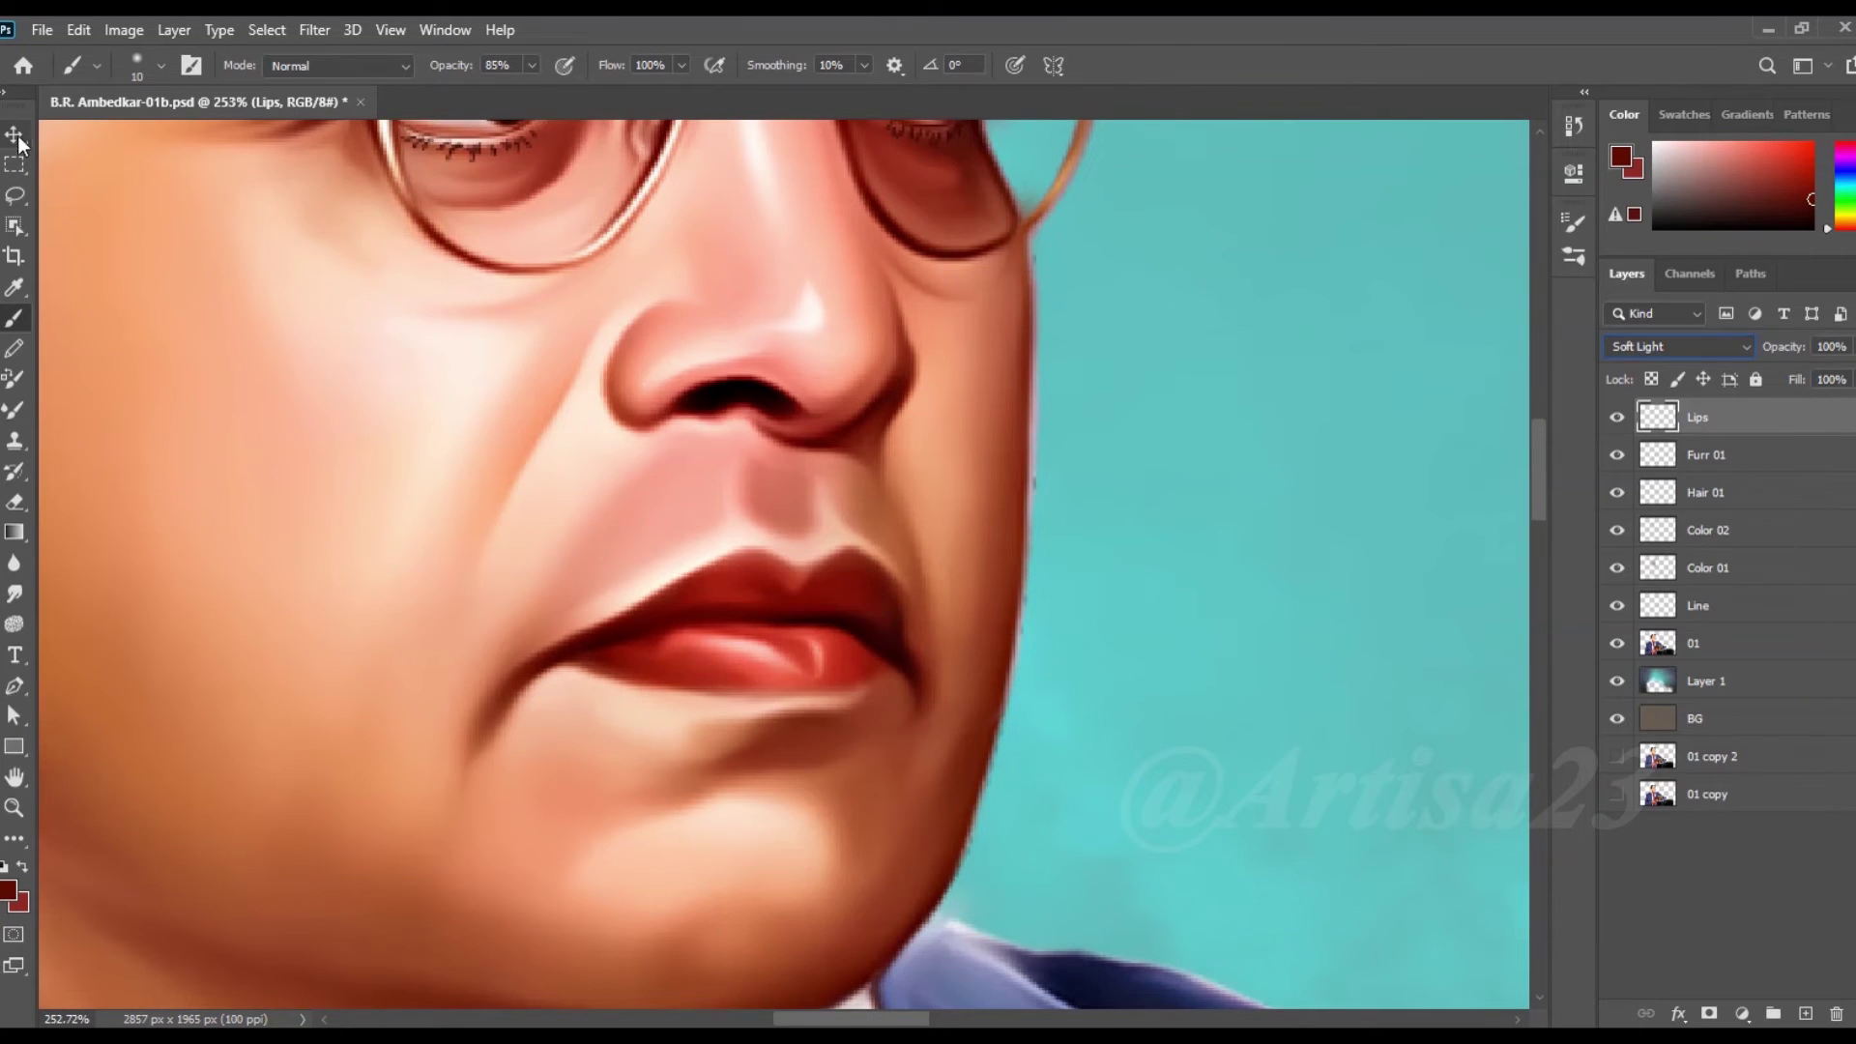
{"action": "key", "text": "ctrl+minus"}
{"action": "key", "text": "ctrl+0"}
{"action": "key", "text": "ctrl+s"}
- Shift the lips' hue to -21 with Hue/Saturation, lower opacity to 74%, and save
{"action": "left_click", "coordinate": [124, 30]}
{"action": "mouse_move", "coordinate": [159, 58]}
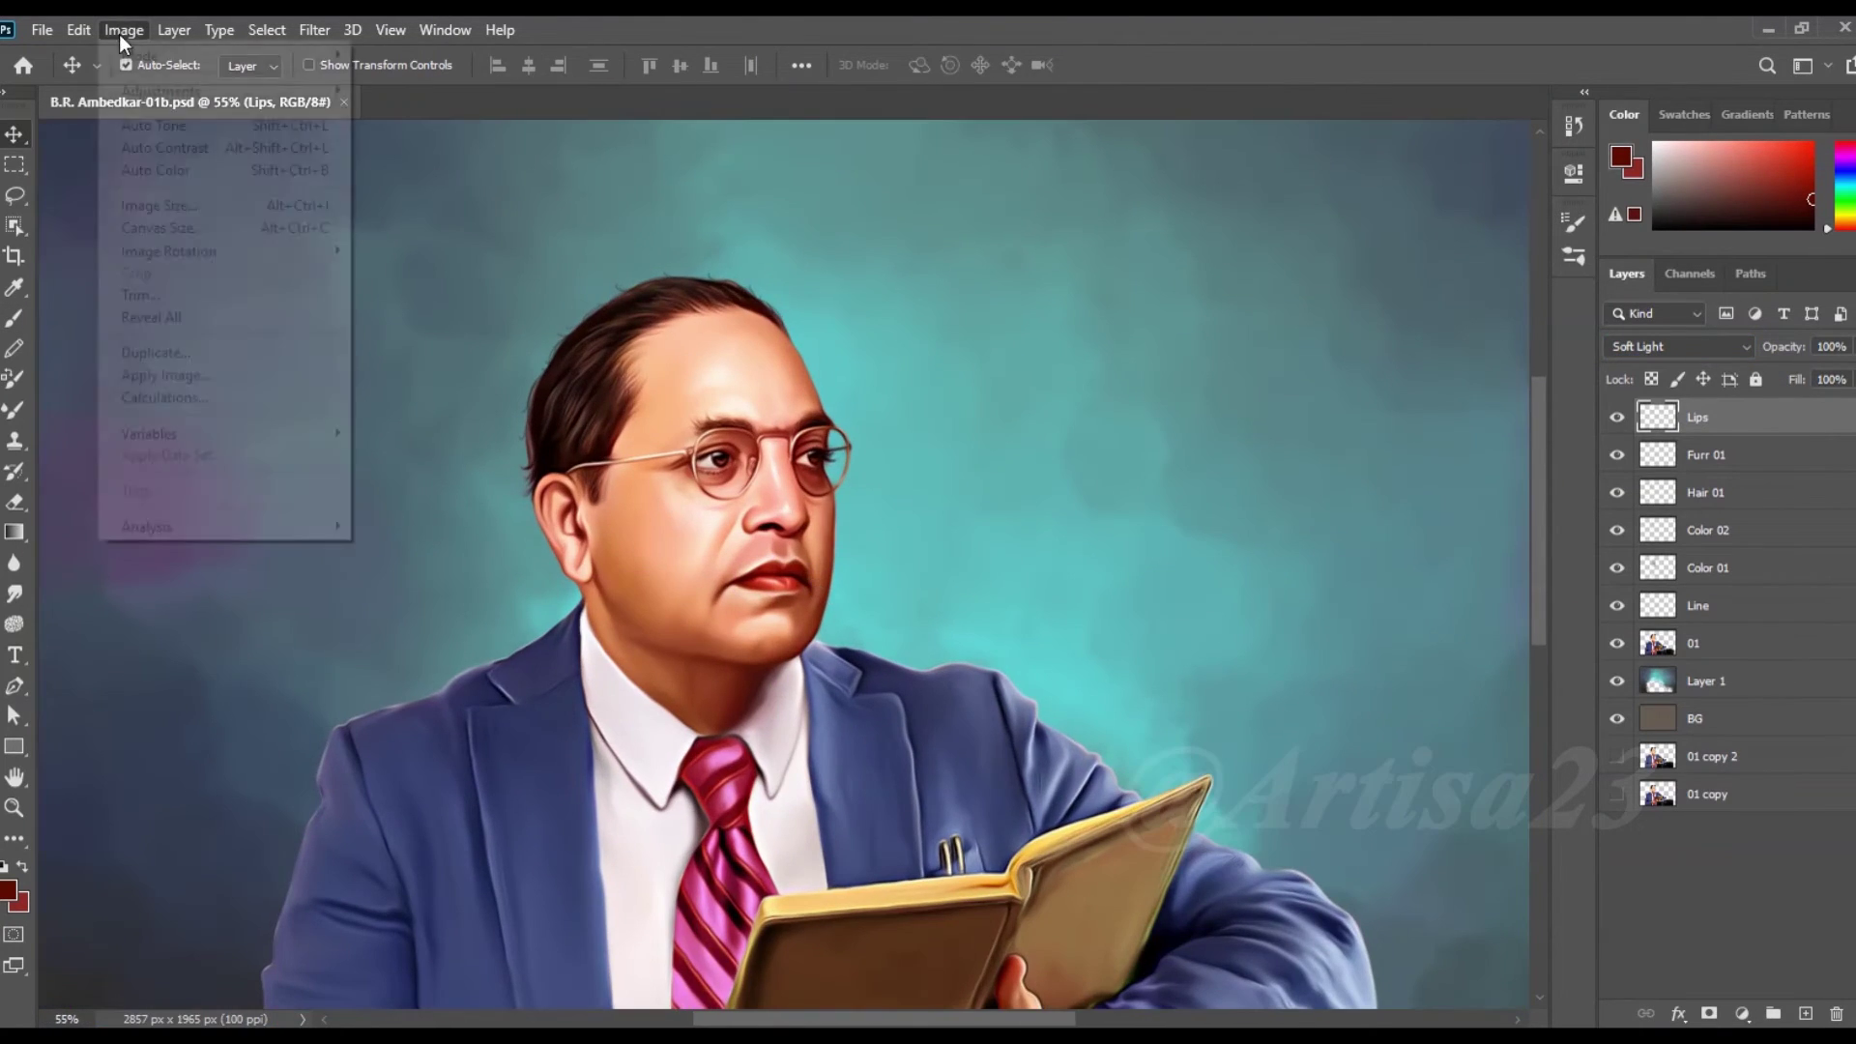
{"action": "left_click", "coordinate": [421, 215]}
{"action": "left_click_drag", "start_coordinate": [1085, 183], "coordinate": [1156, 183]}
{"action": "left_click_drag", "start_coordinate": [1159, 335], "coordinate": [1102, 339]}
{"action": "left_click", "coordinate": [1425, 222]}
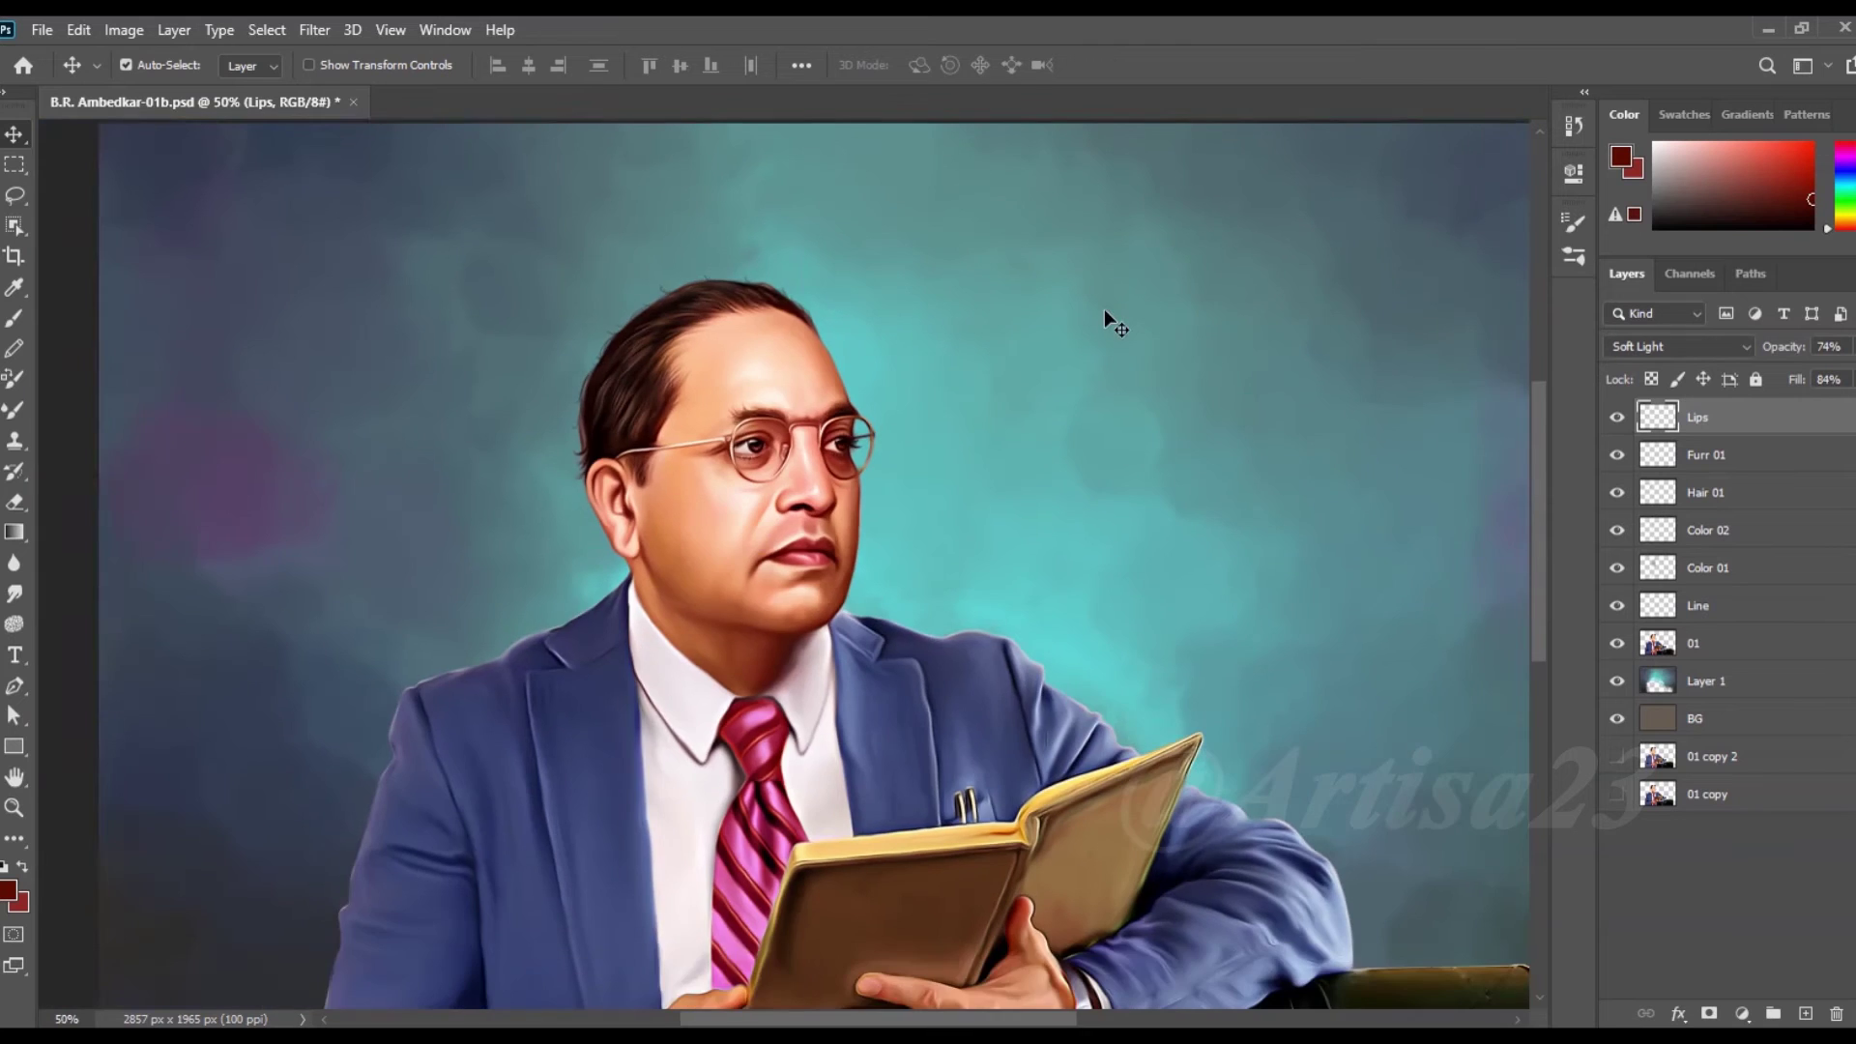
{"action": "key", "text": "ctrl+minus"}
{"action": "key", "text": "ctrl+minus"}
{"action": "key", "text": "ctrl+minus"}
{"action": "key", "text": "ctrl+s"}
{"action": "scroll", "coordinate": [681, 223], "scroll_direction": "up", "scroll_amount": 5}
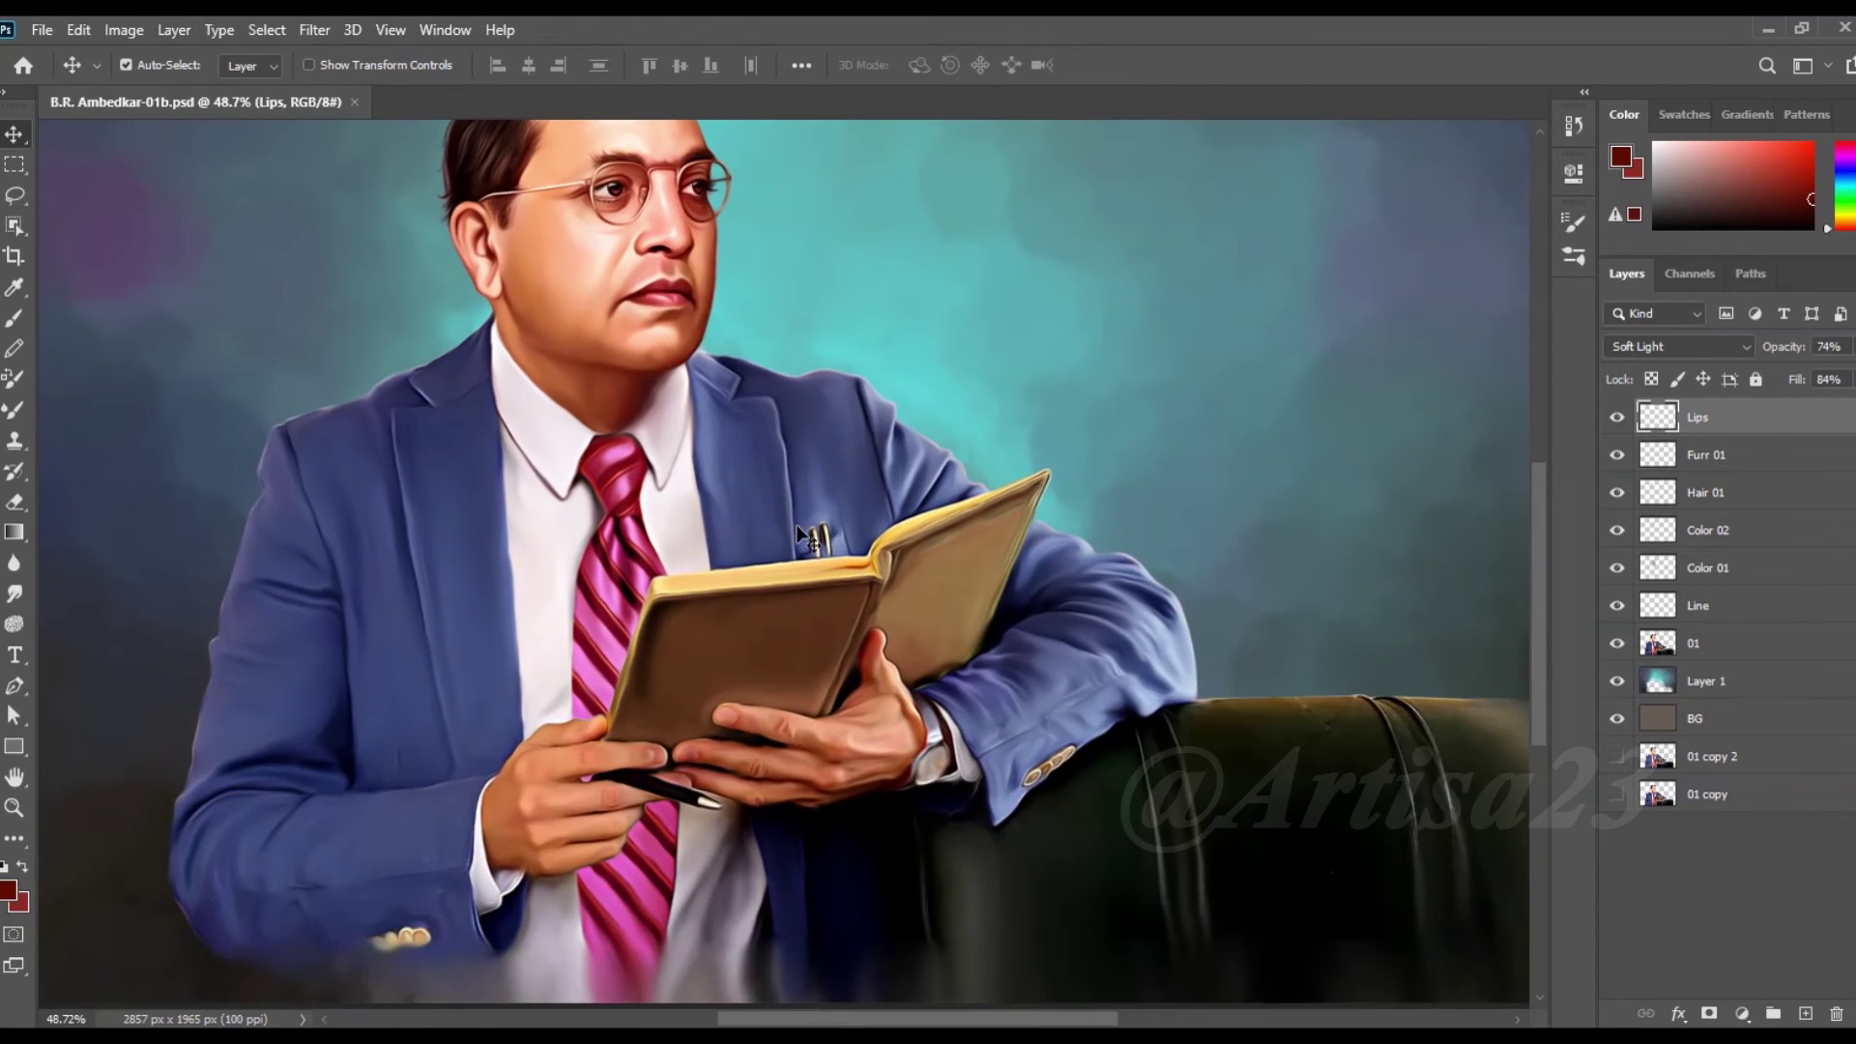
{"action": "scroll", "coordinate": [681, 222], "scroll_direction": "down", "scroll_amount": 1}
{"action": "scroll", "coordinate": [725, 281], "scroll_direction": "down", "scroll_amount": 1}
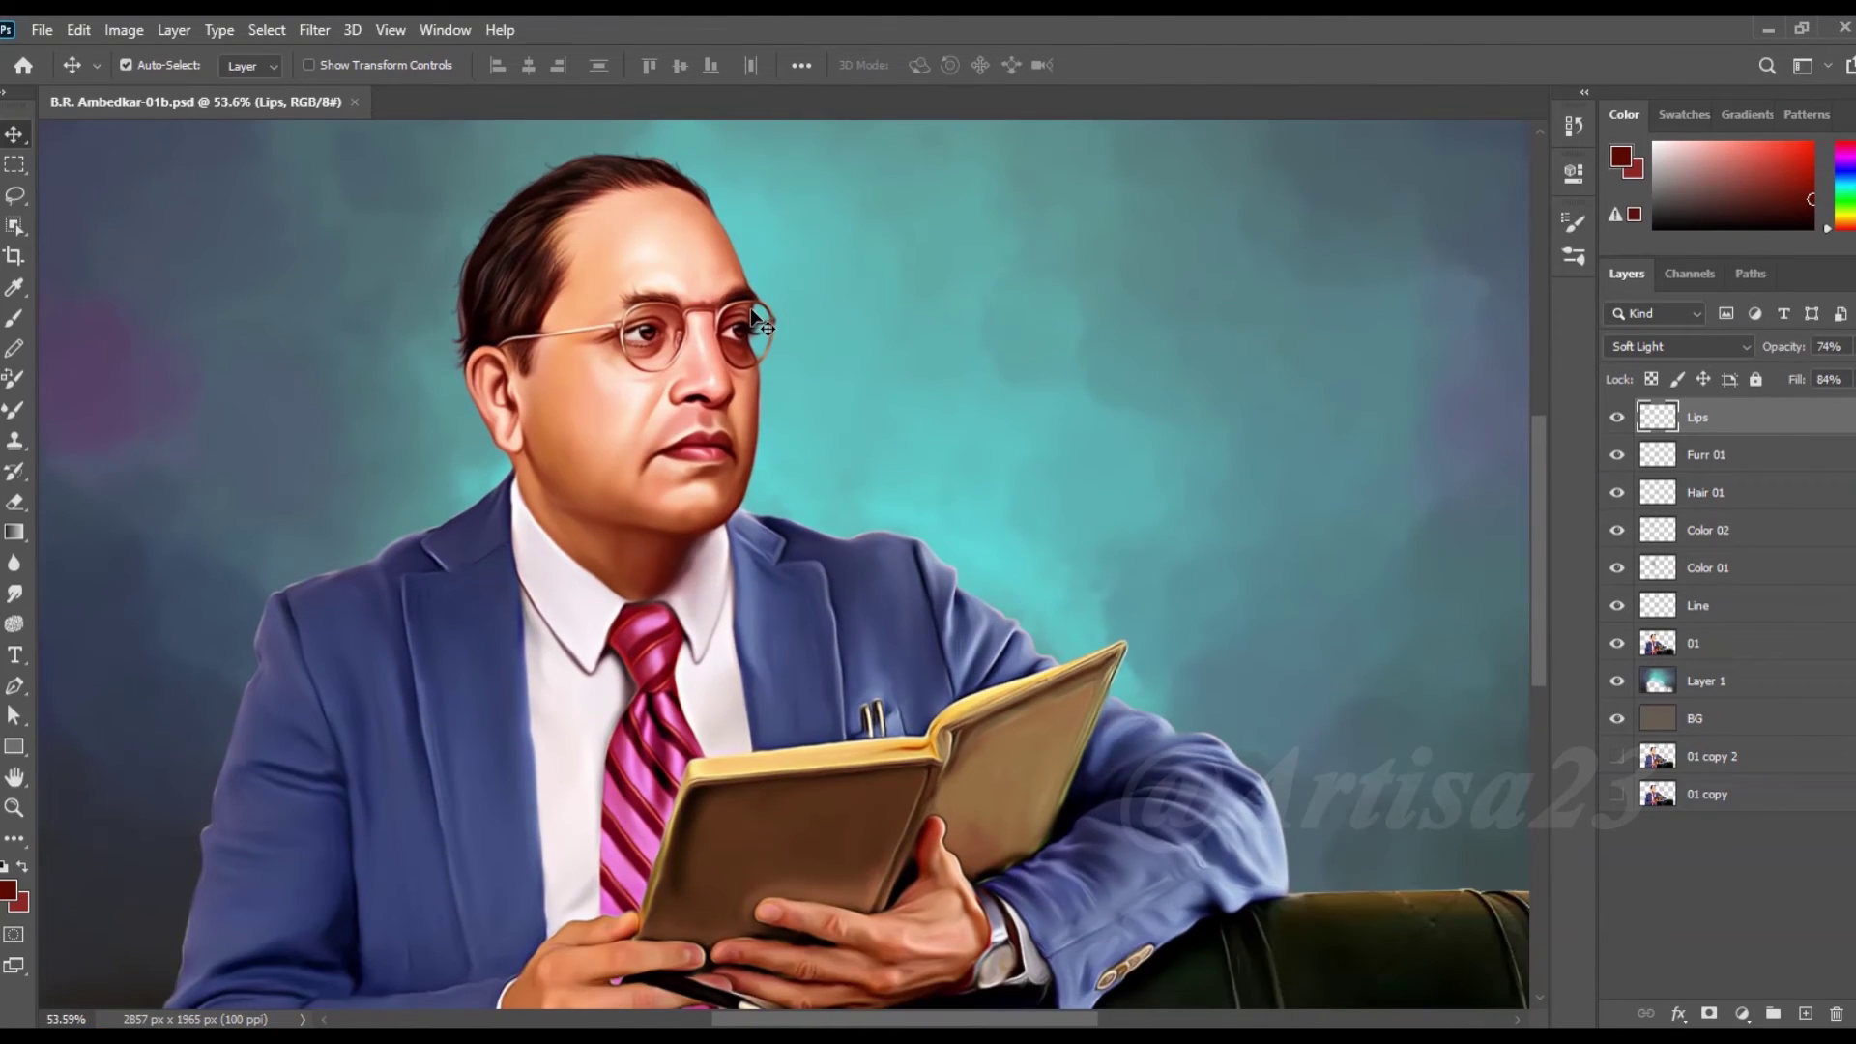
{"action": "scroll", "coordinate": [768, 343], "scroll_direction": "down", "scroll_amount": 1}
{"action": "scroll", "coordinate": [943, 419], "scroll_direction": "down", "scroll_amount": 1}
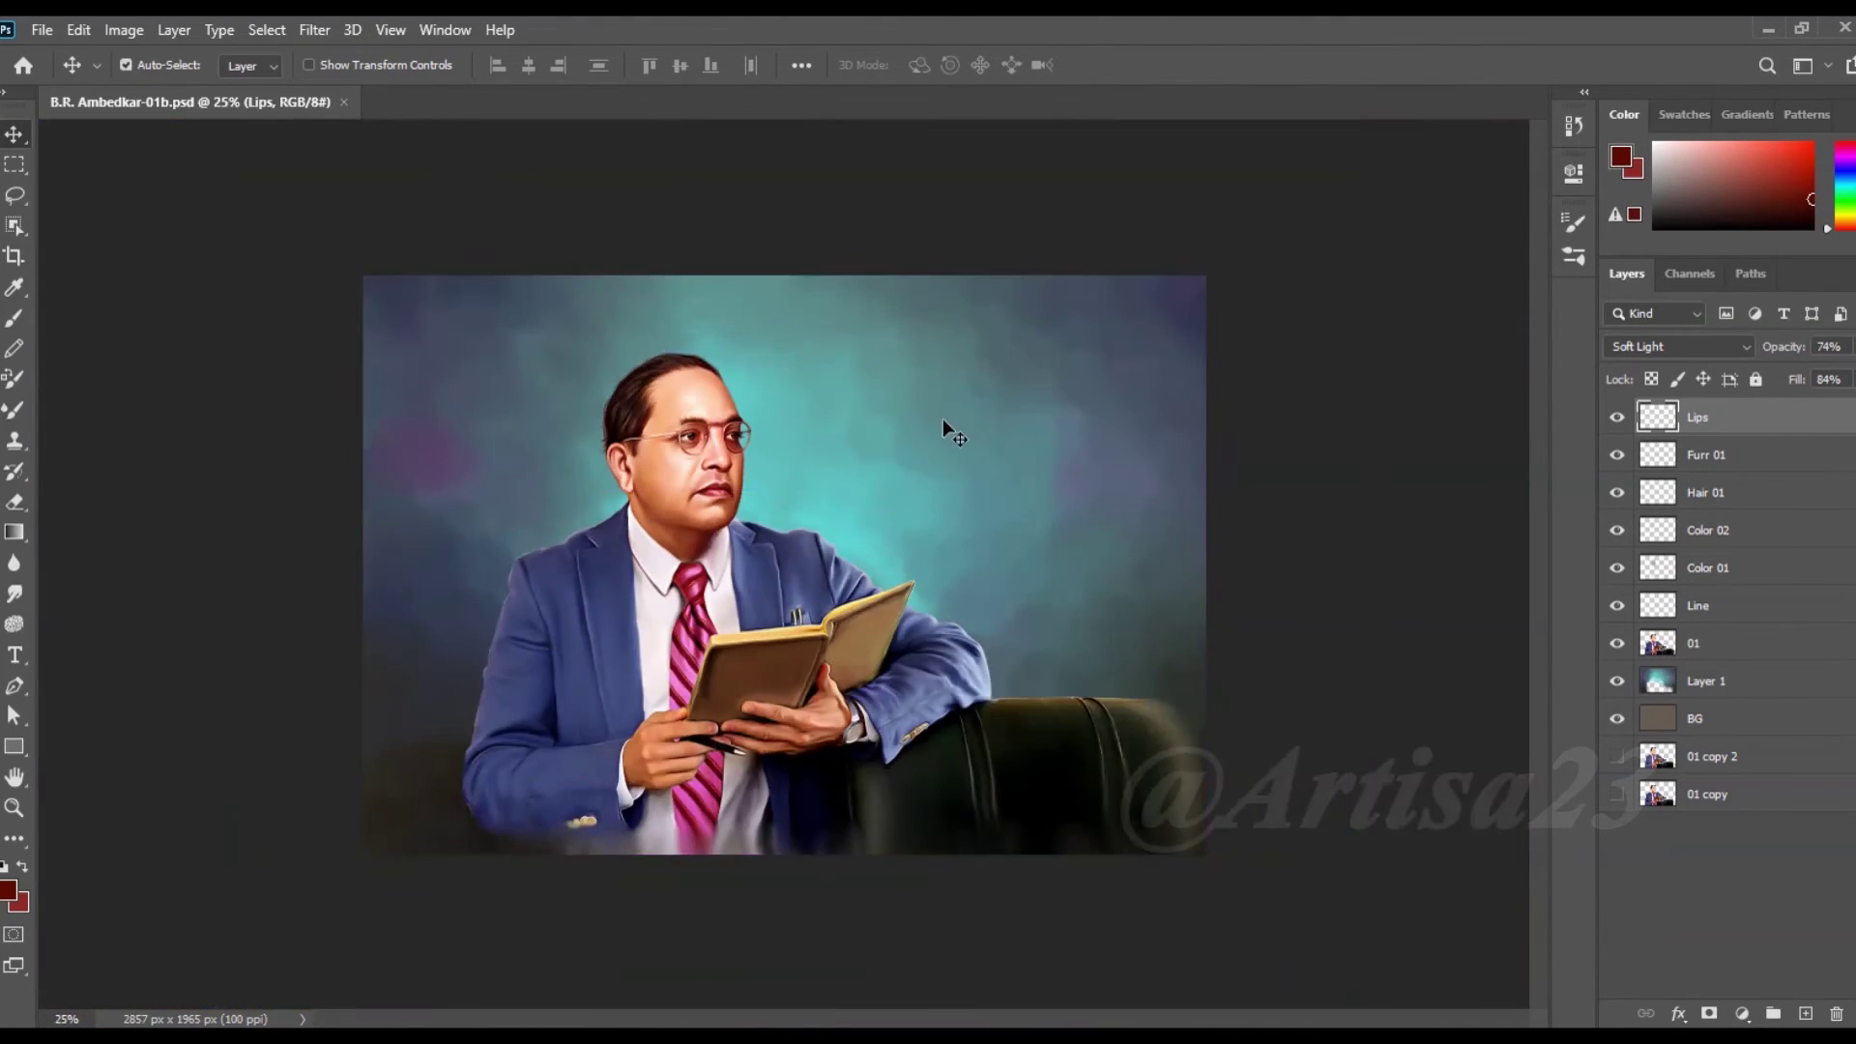
- Set up a Color-mode layer with the figure selection loaded and blue-grey brush at 16%
{"action": "left_click", "coordinate": [1808, 1015]}
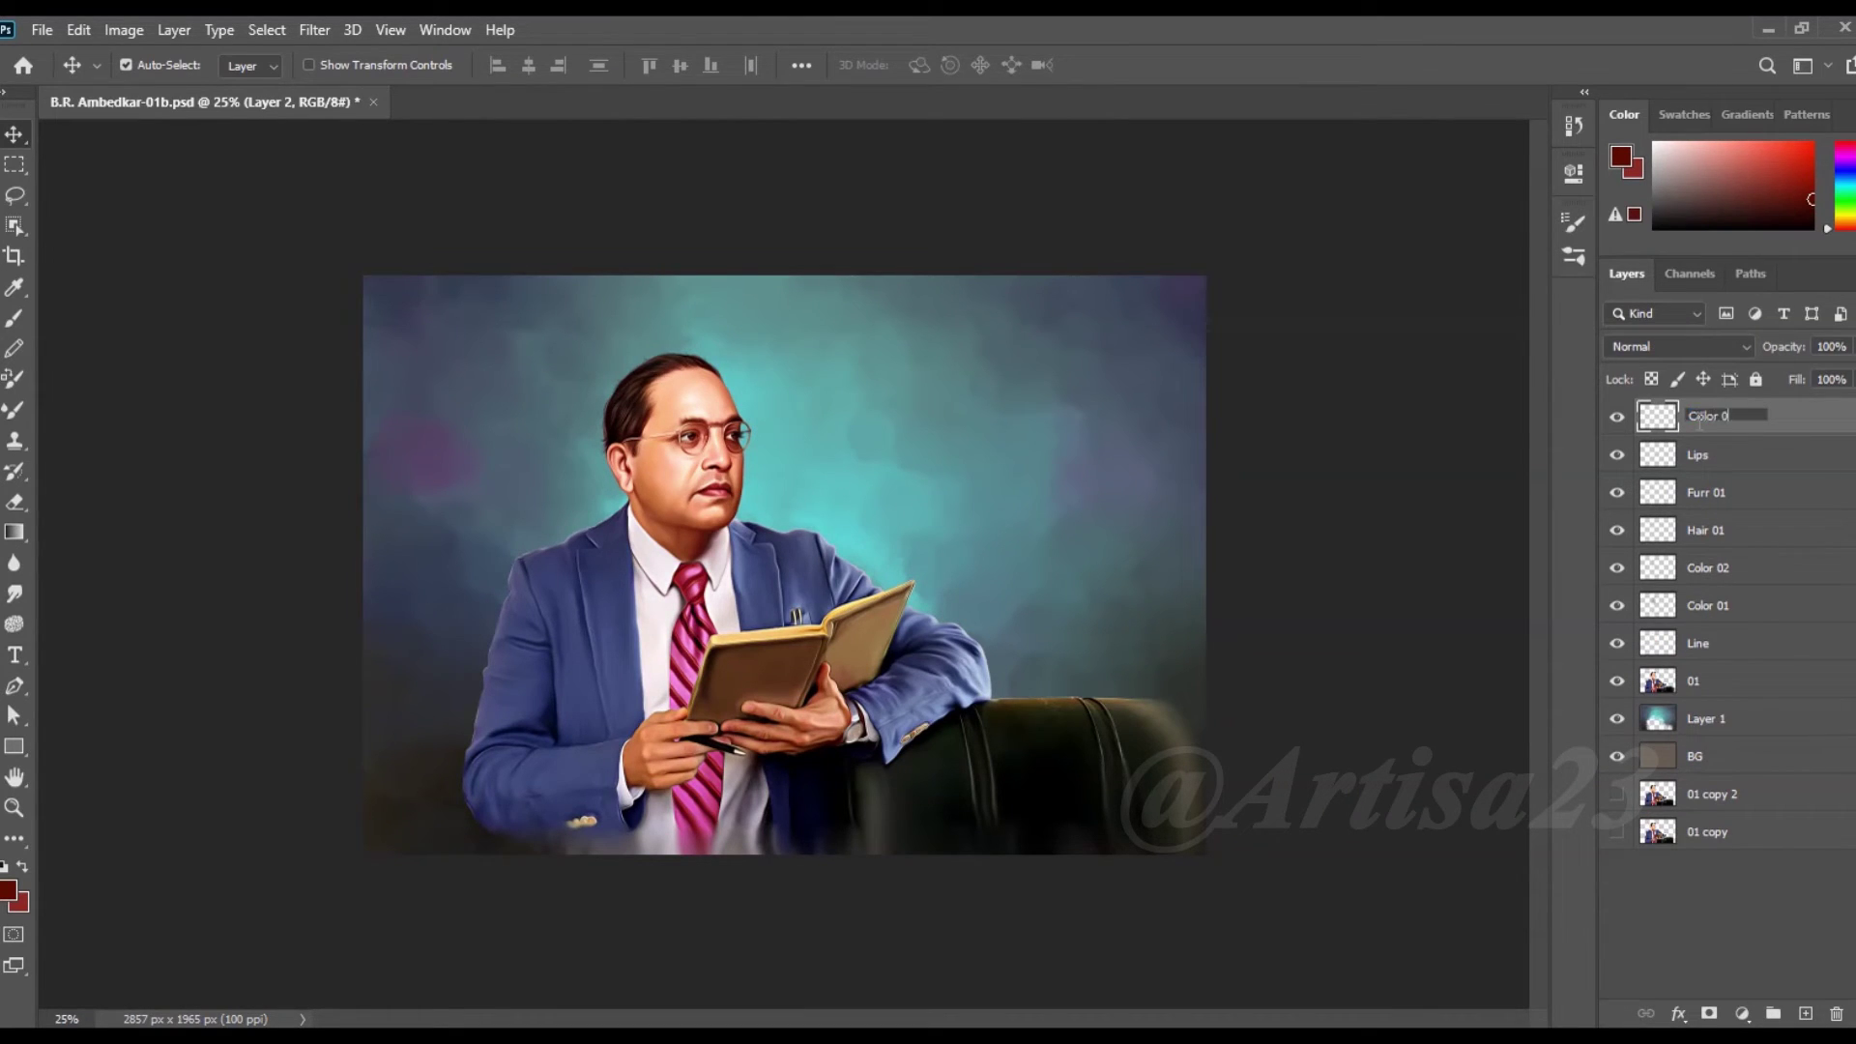
{"action": "scroll", "coordinate": [817, 616], "scroll_direction": "up", "scroll_amount": 1}
{"action": "scroll", "coordinate": [817, 616], "scroll_direction": "up", "scroll_amount": 1}
{"action": "key", "text": "ctrl+shift+d"}
{"action": "scroll", "coordinate": [817, 616], "scroll_direction": "up", "scroll_amount": 1}
{"action": "left_click", "coordinate": [16, 318]}
{"action": "left_click", "coordinate": [8, 890]}
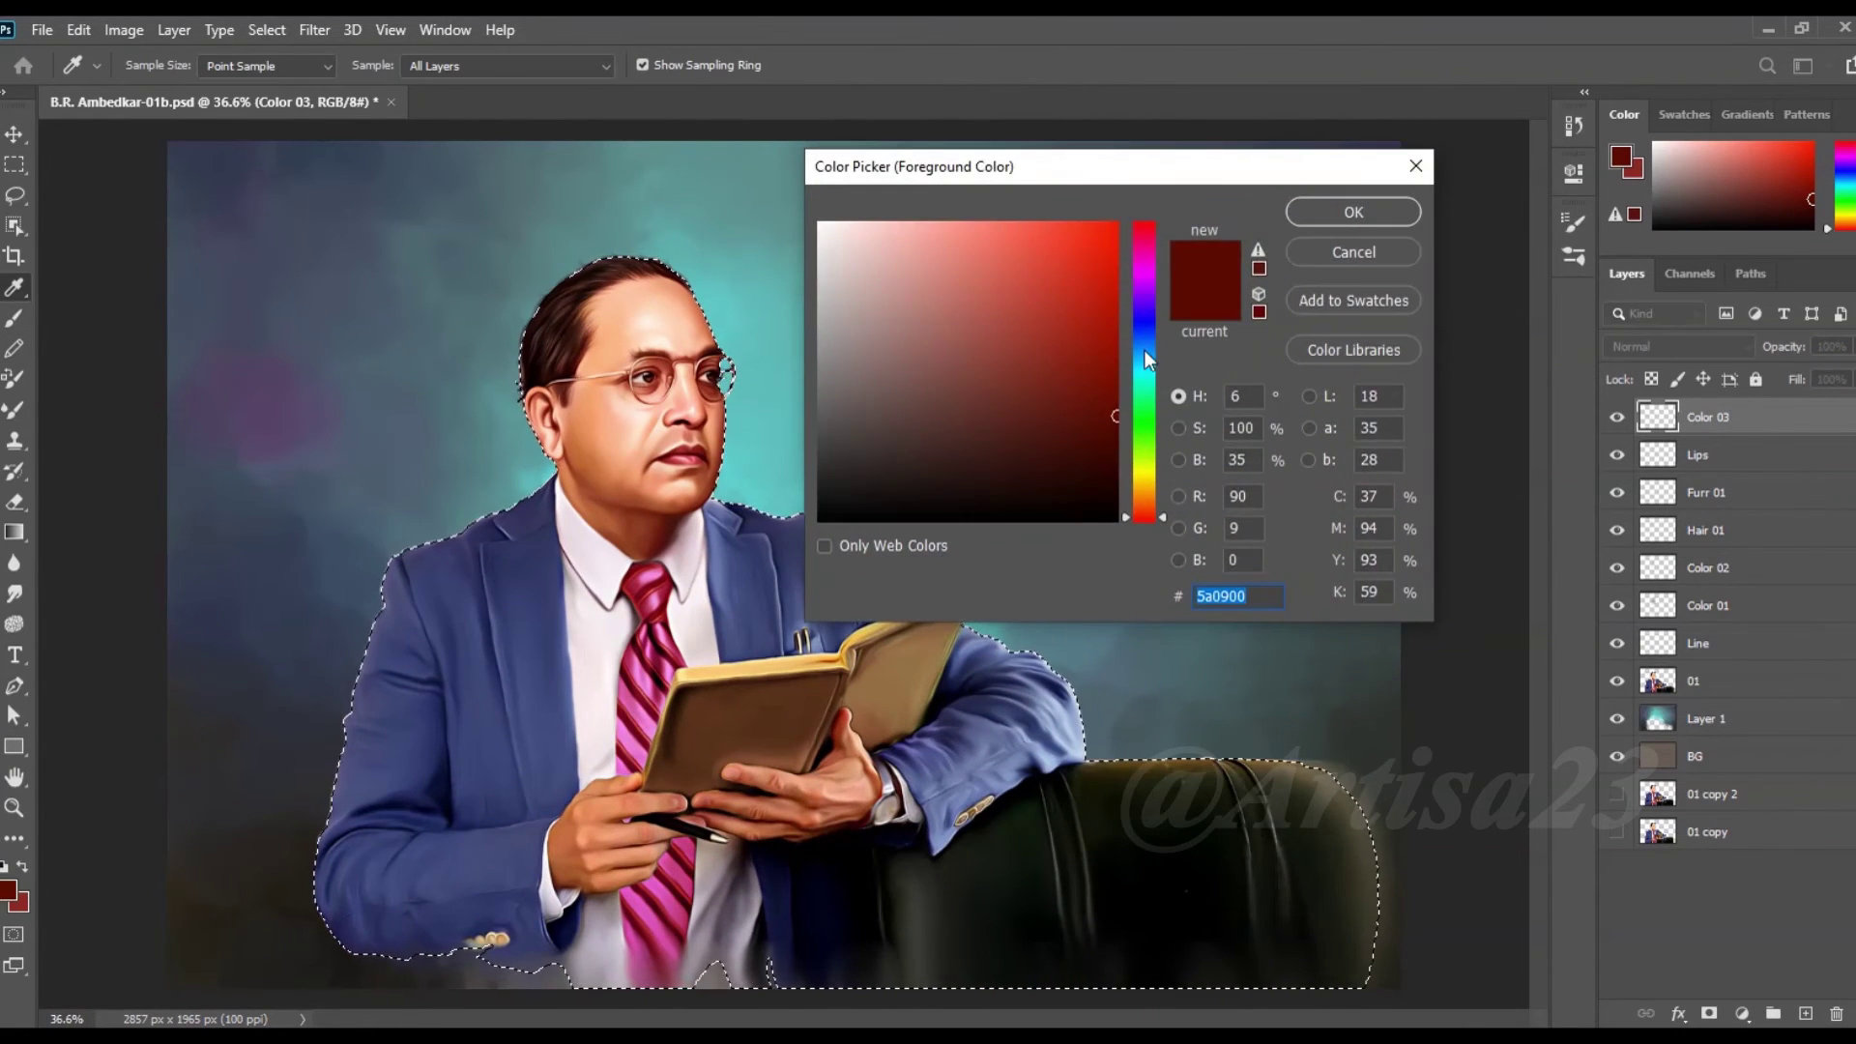
{"action": "left_click", "coordinate": [290, 242]}
{"action": "left_click", "coordinate": [1329, 221]}
{"action": "left_click", "coordinate": [1679, 346]}
{"action": "left_click", "coordinate": [1644, 895]}
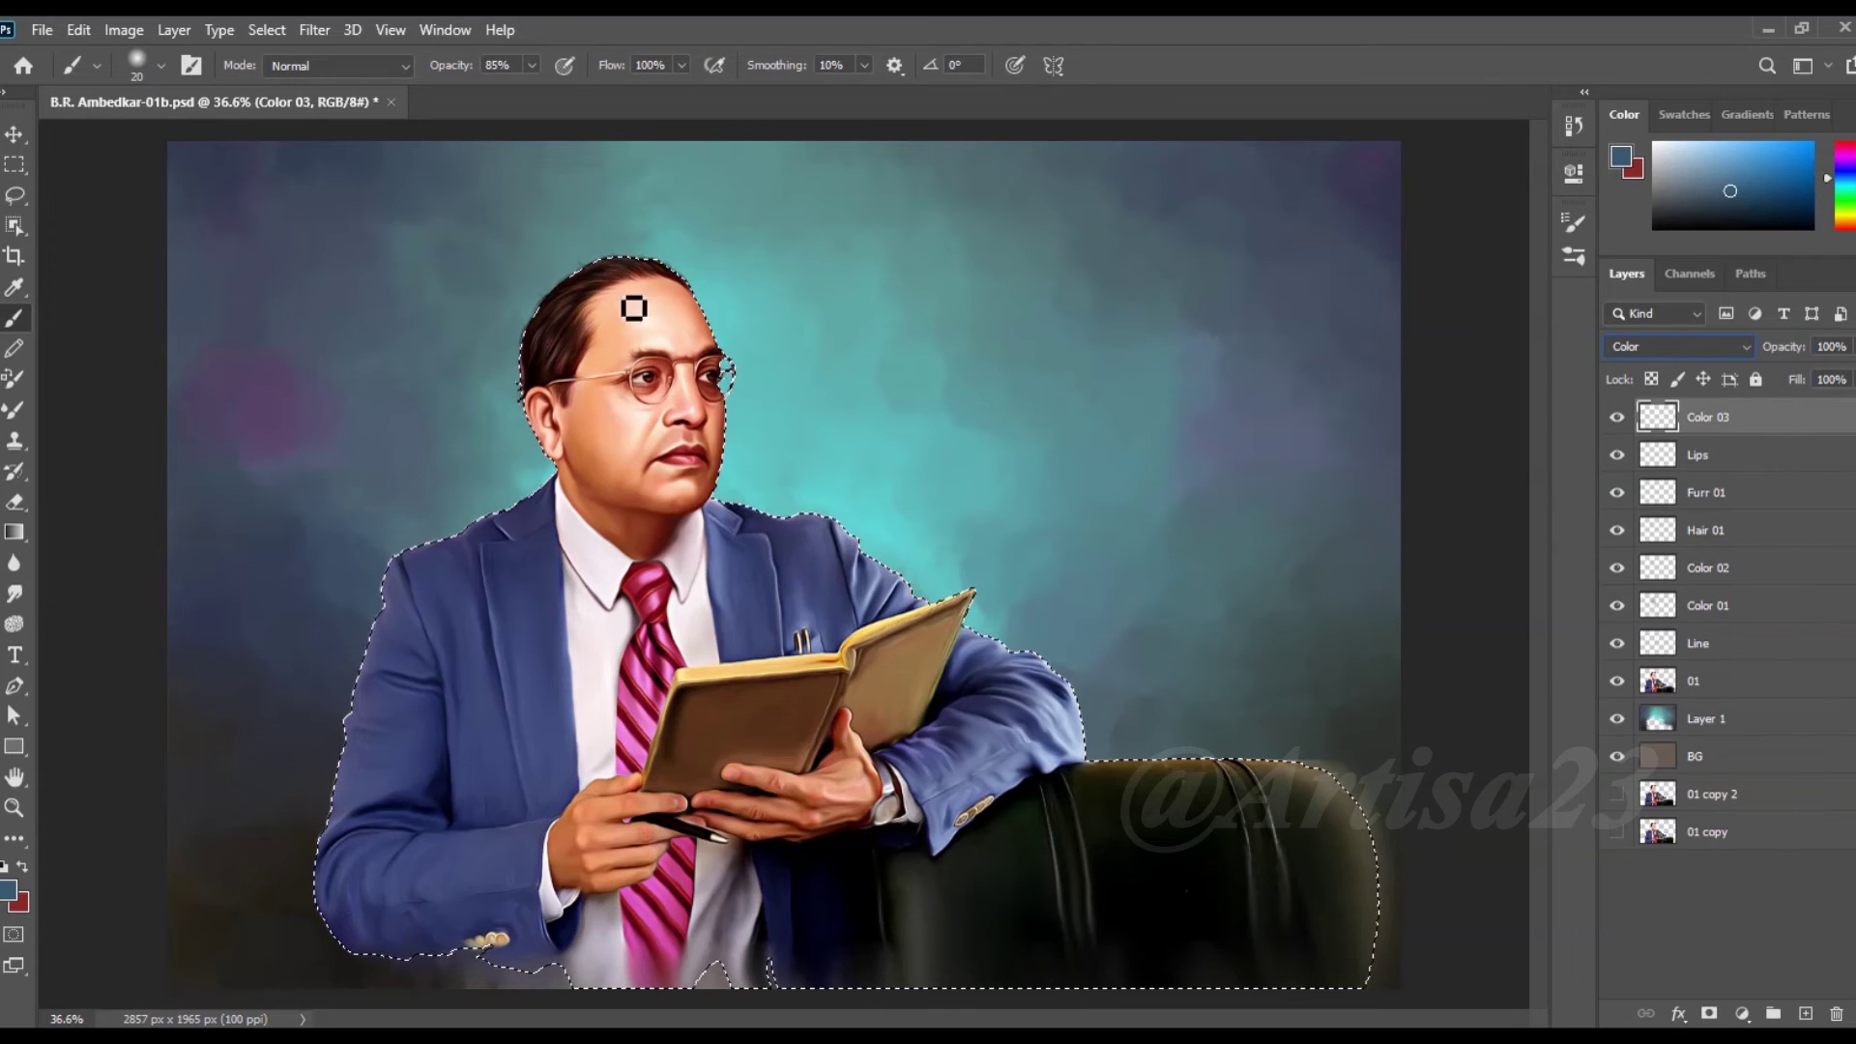
{"action": "left_click_drag", "start_coordinate": [532, 65], "coordinate": [462, 93]}
- Paint blue-grey tint patches over the cheek, upper forehead, chin and jaw
{"action": "scroll", "coordinate": [599, 368], "scroll_direction": "up", "scroll_amount": 2}
{"action": "scroll", "coordinate": [609, 352], "scroll_direction": "up", "scroll_amount": 2}
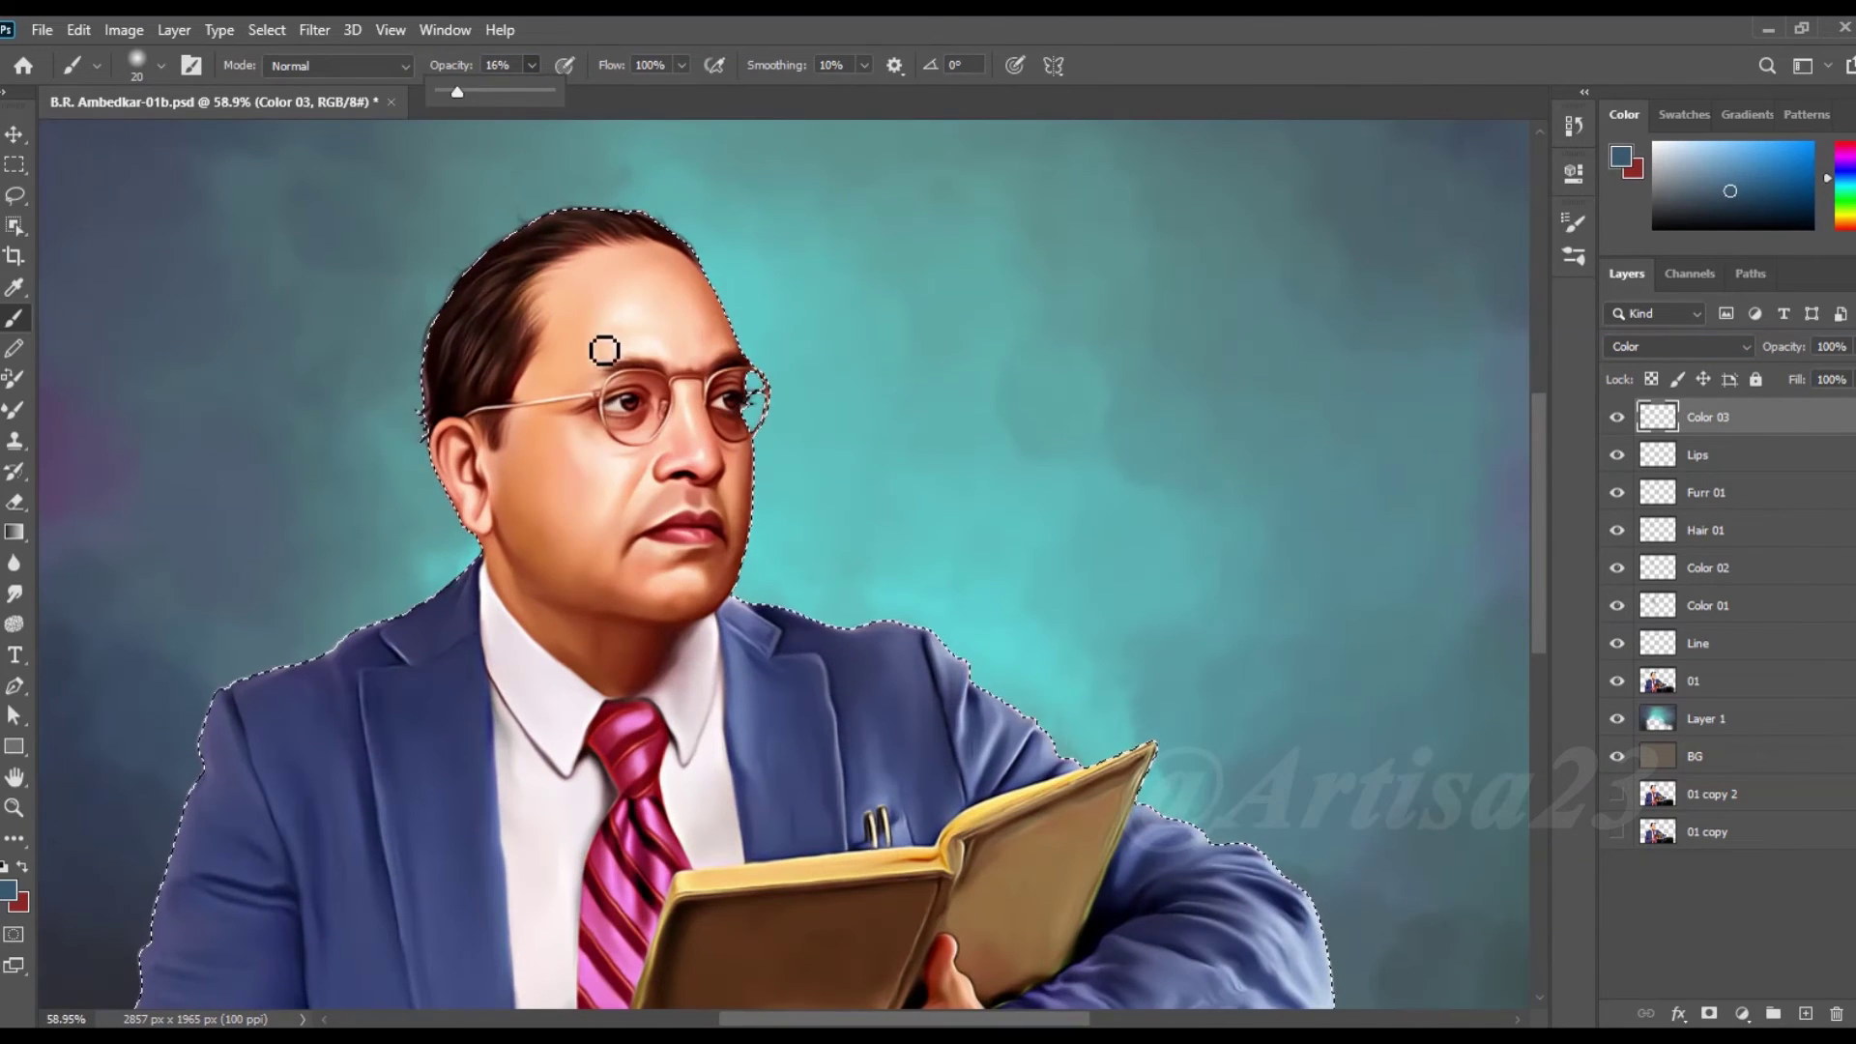
{"action": "left_click_drag", "start_coordinate": [532, 522], "coordinate": [522, 509]}
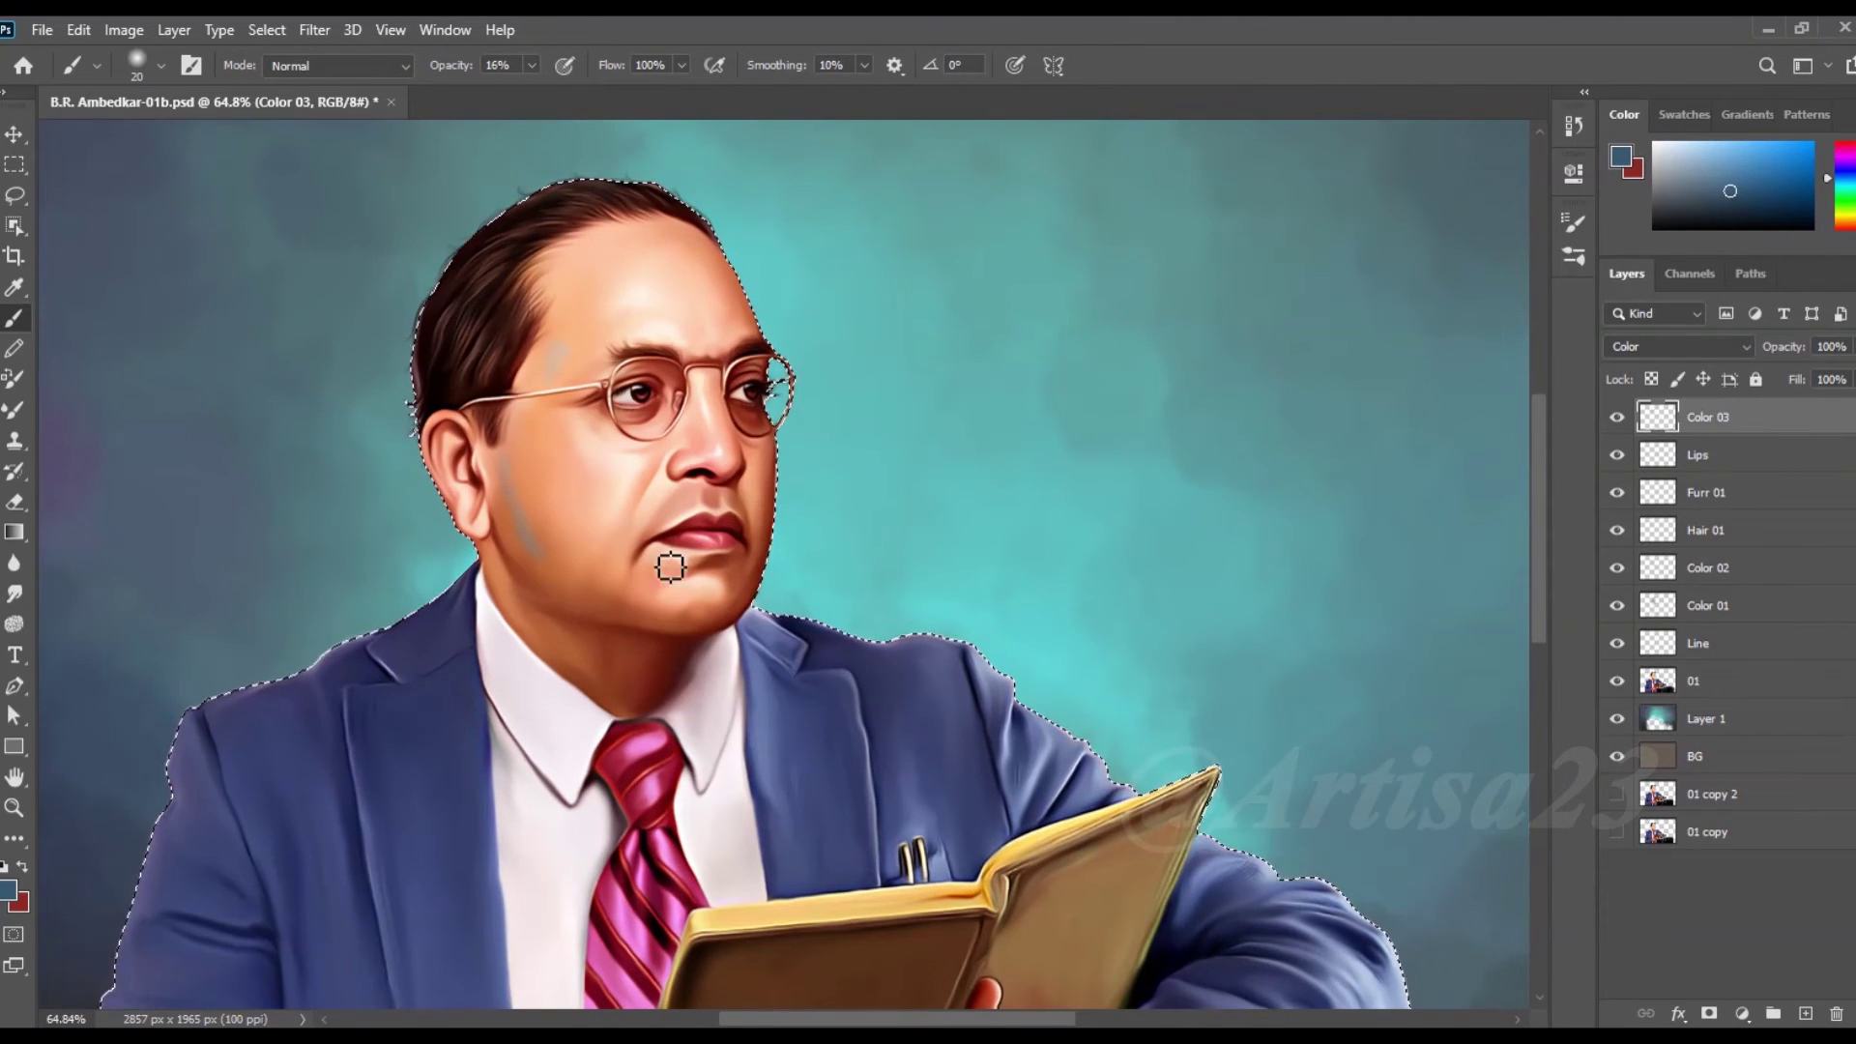
{"action": "scroll", "coordinate": [696, 425], "scroll_direction": "up", "scroll_amount": 1}
{"action": "mouse_move", "coordinate": [723, 296]}
{"action": "left_mouse_down"}
{"action": "mouse_move", "coordinate": [642, 183]}
{"action": "mouse_move", "coordinate": [664, 219]}
{"action": "mouse_move", "coordinate": [542, 248]}
{"action": "left_mouse_up"}
{"action": "left_click_drag", "start_coordinate": [685, 607], "coordinate": [758, 609]}
{"action": "mouse_move", "coordinate": [642, 518]}
{"action": "left_mouse_down"}
{"action": "mouse_move", "coordinate": [589, 625]}
{"action": "mouse_move", "coordinate": [696, 688]}
{"action": "left_mouse_up"}
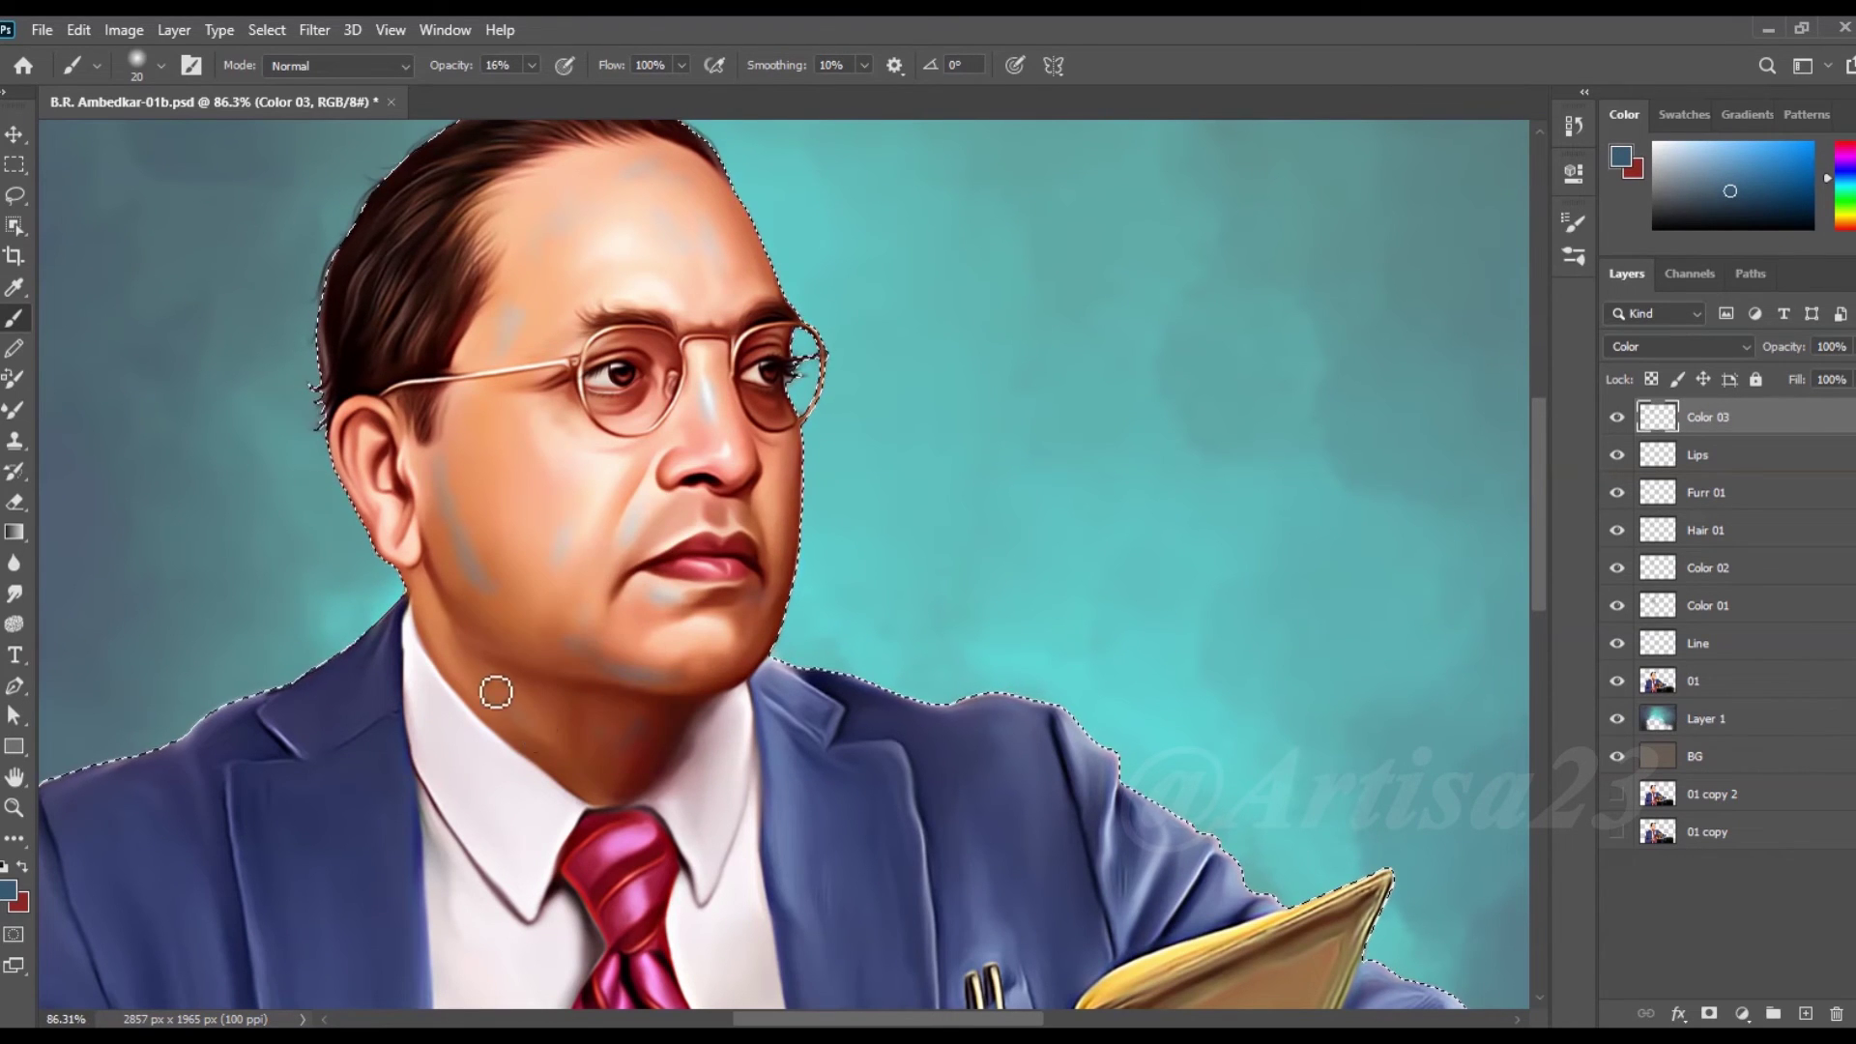
{"action": "scroll", "coordinate": [525, 458], "scroll_direction": "down", "scroll_amount": 1}
{"action": "scroll", "coordinate": [525, 458], "scroll_direction": "down", "scroll_amount": 1}
{"action": "scroll", "coordinate": [642, 448], "scroll_direction": "down", "scroll_amount": 1}
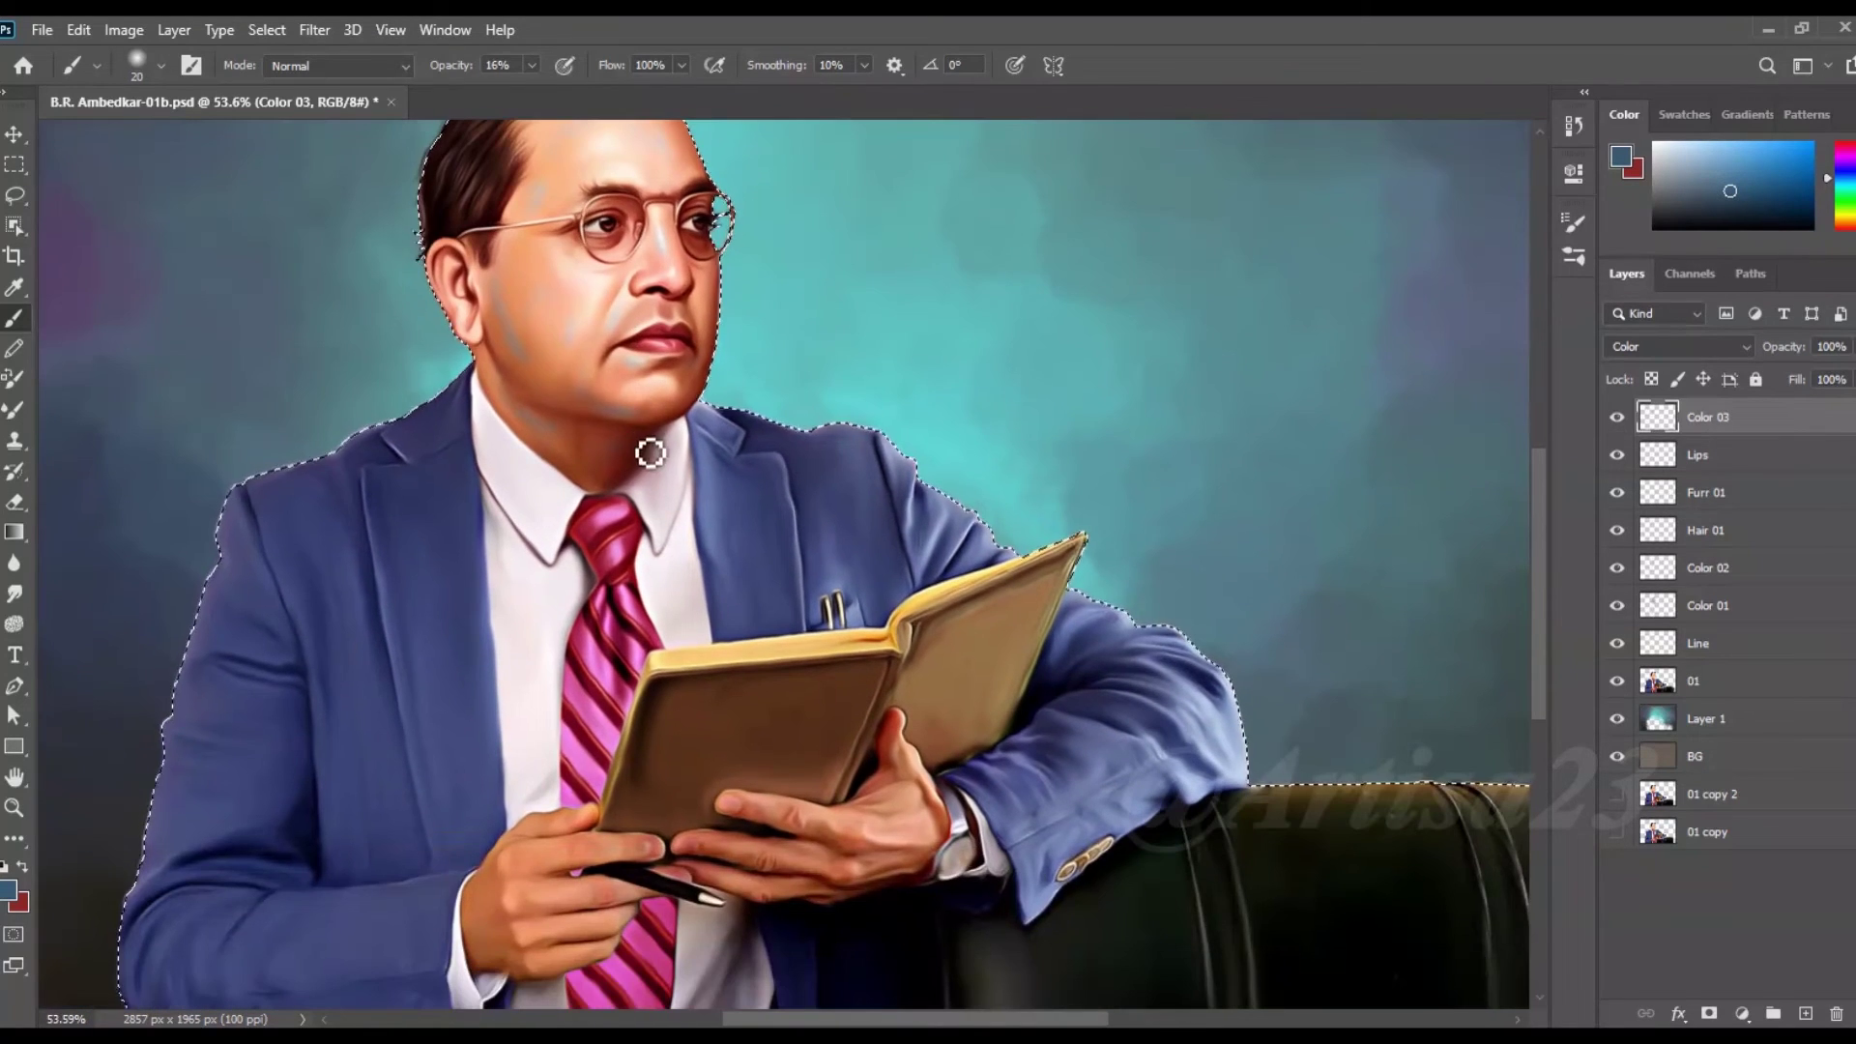
{"action": "key", "text": "bracketleft"}
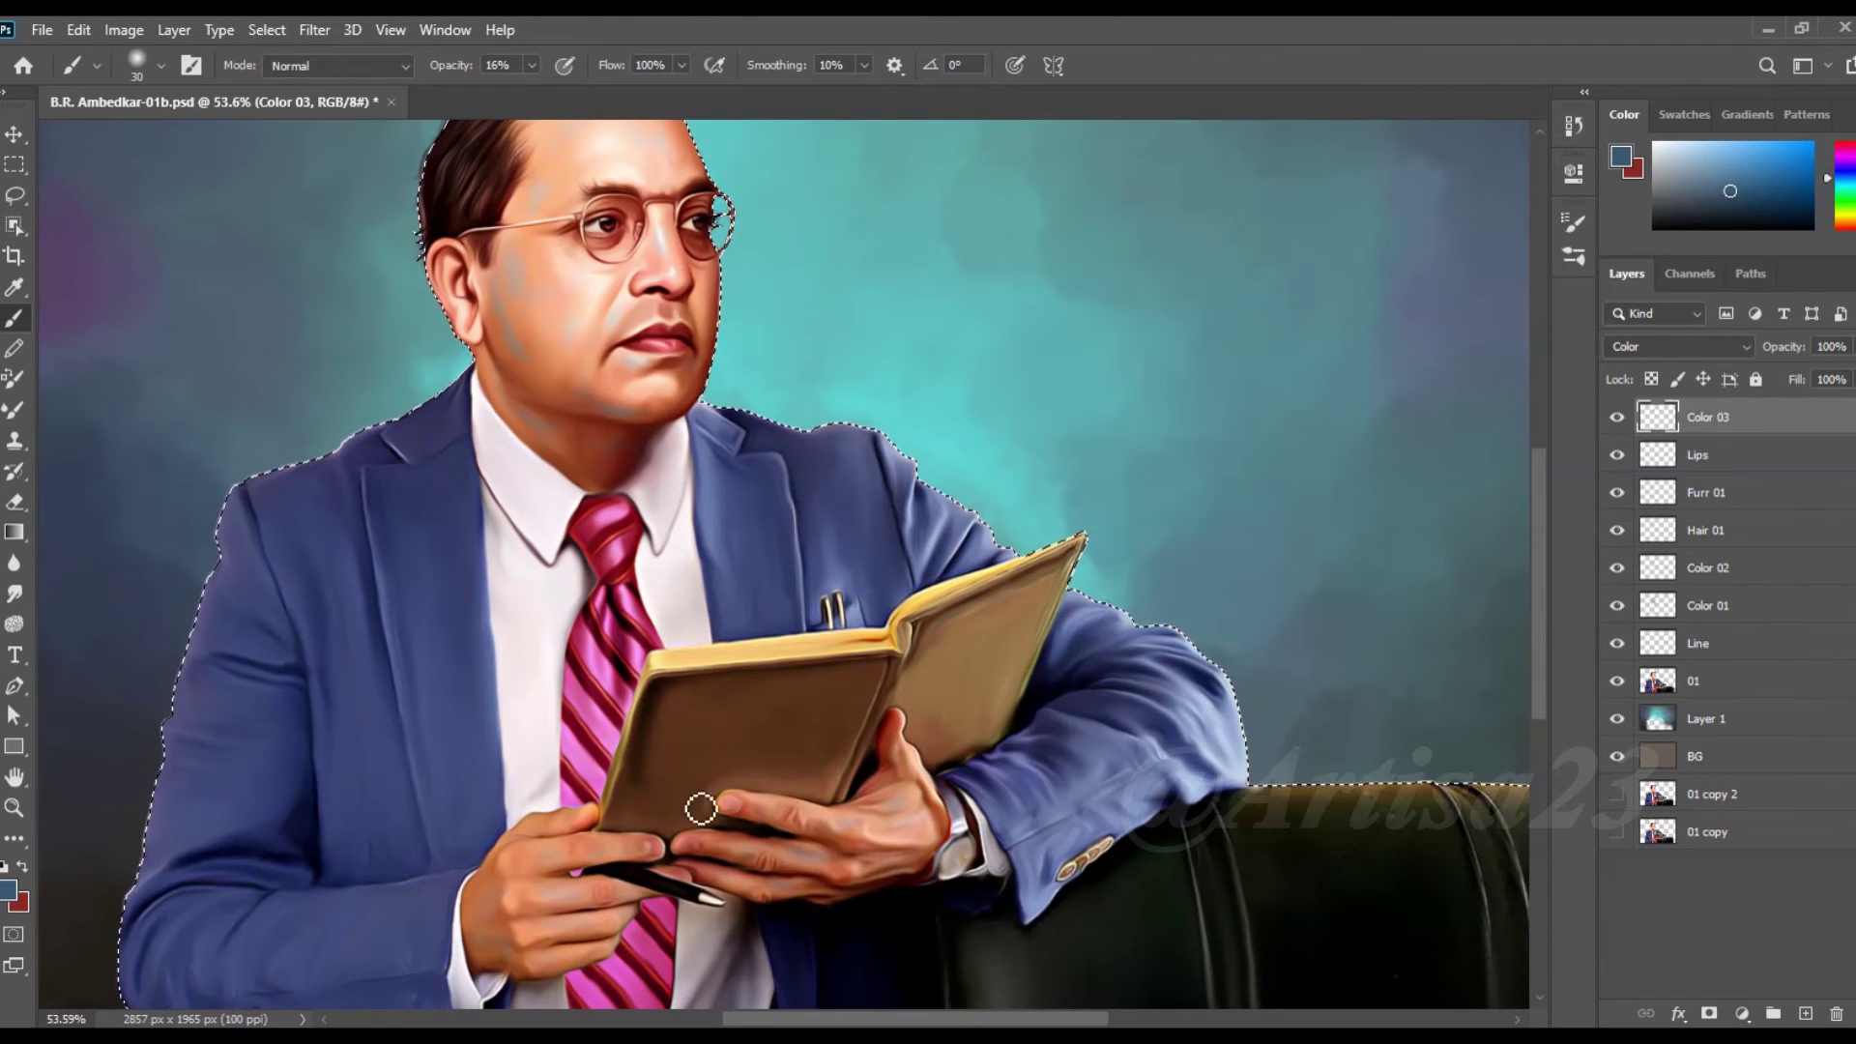
- Smudge the blue-grey patches at the temple and lower cheek into the skin
{"action": "key", "text": "r"}
{"action": "scroll", "coordinate": [837, 843], "scroll_direction": "up", "scroll_amount": 2}
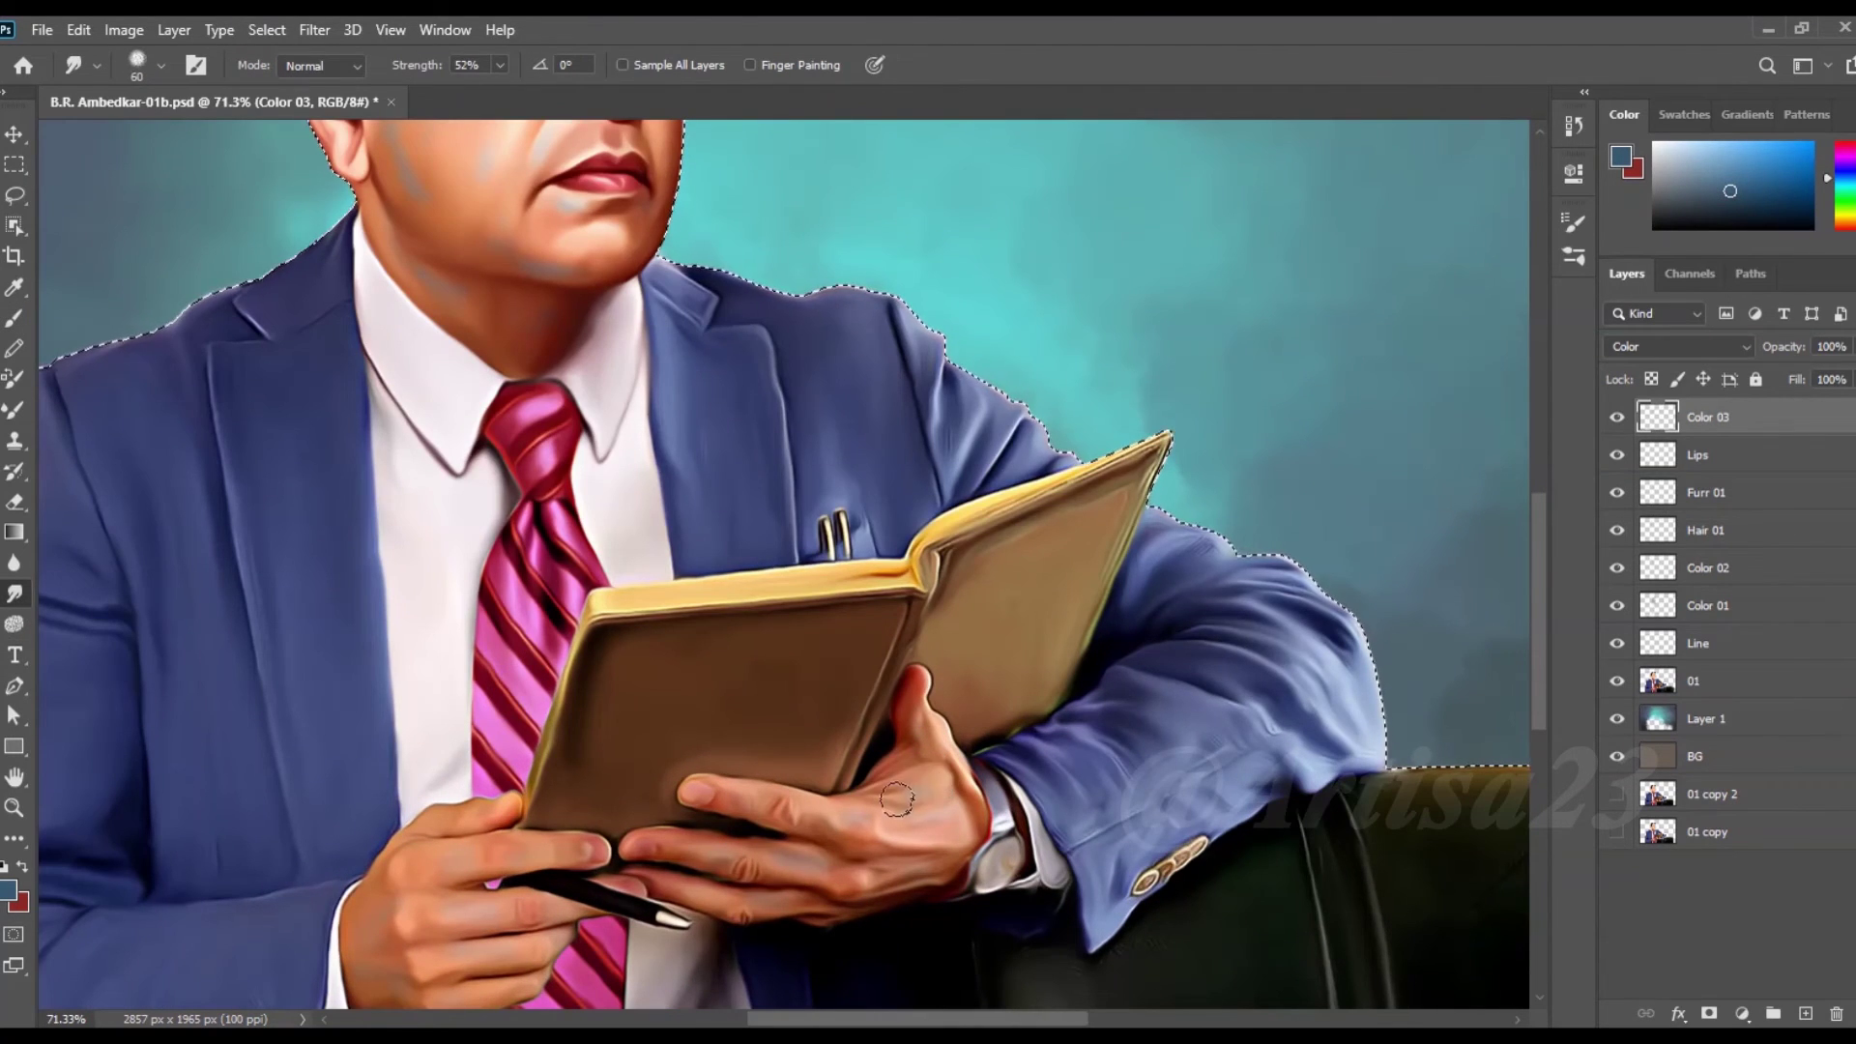
{"action": "key", "text": "bracketright"}
{"action": "key", "text": "bracketright"}
{"action": "key", "text": "bracketright"}
{"action": "scroll", "coordinate": [856, 870], "scroll_direction": "down", "scroll_amount": 1}
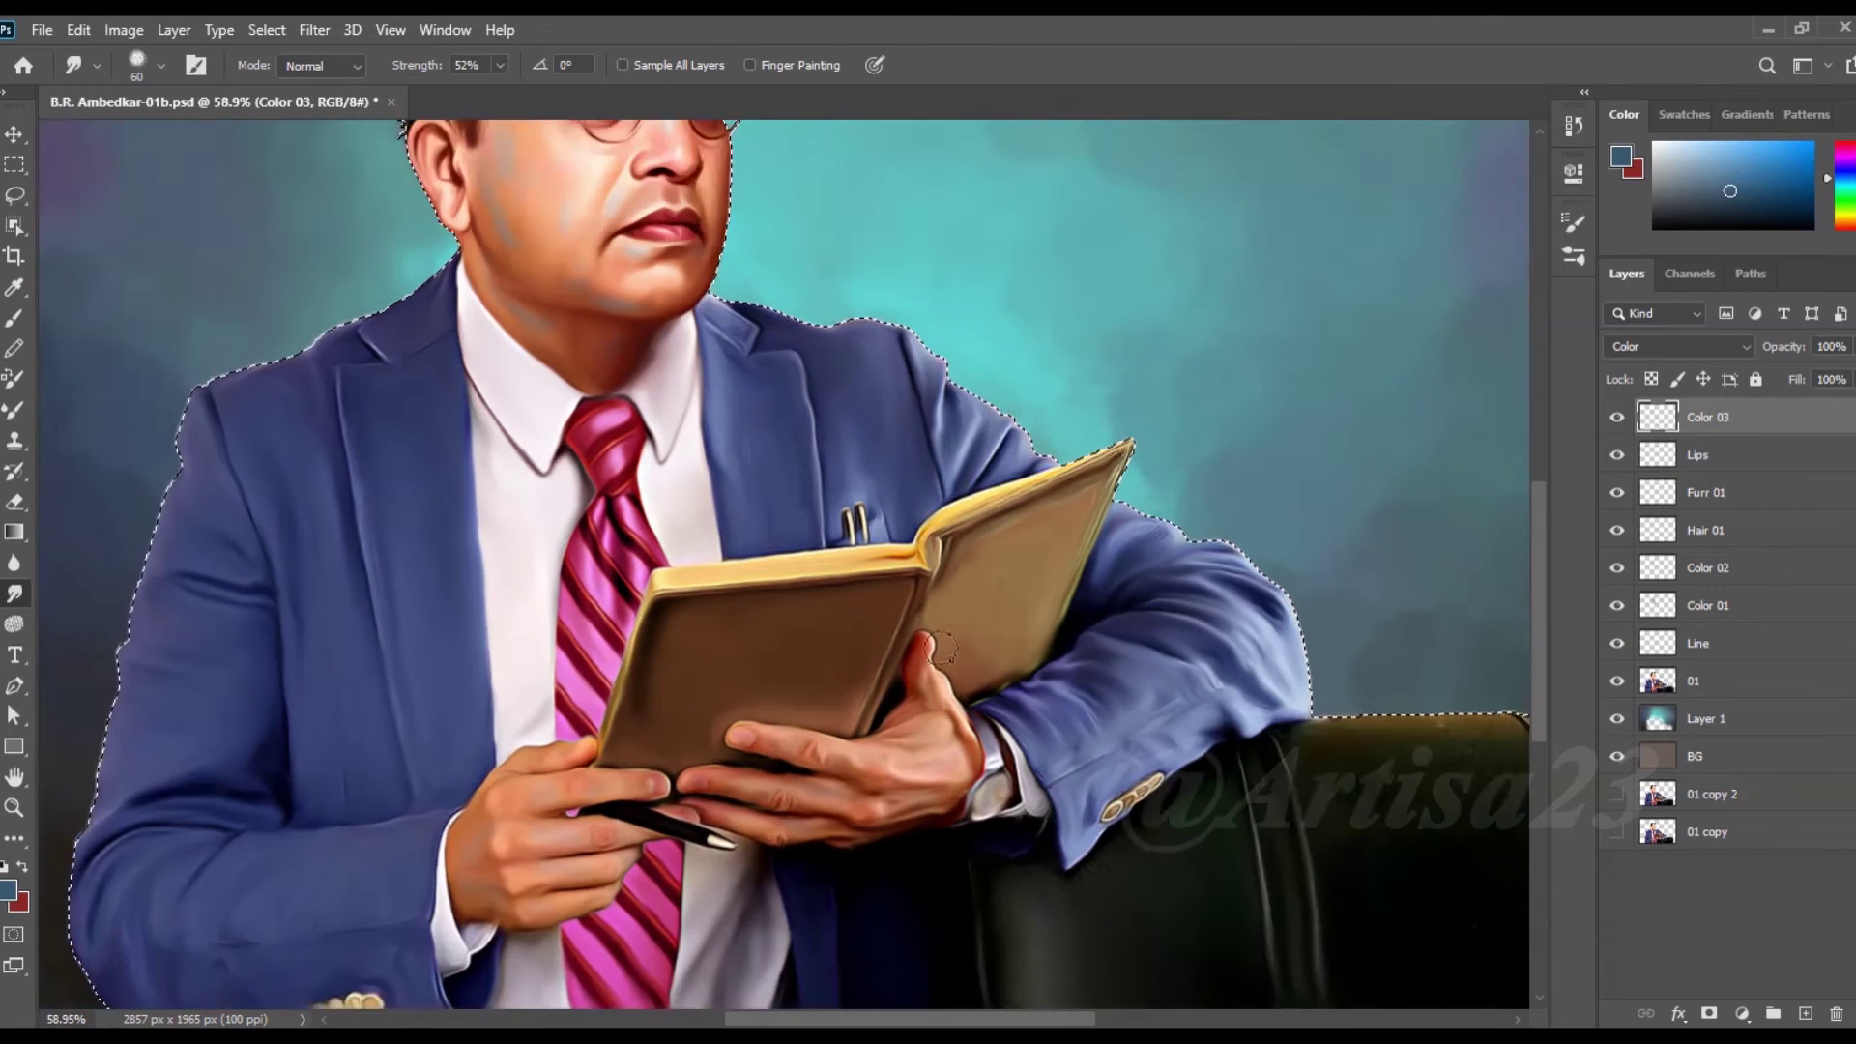
{"action": "scroll", "coordinate": [696, 688], "scroll_direction": "up", "scroll_amount": 2}
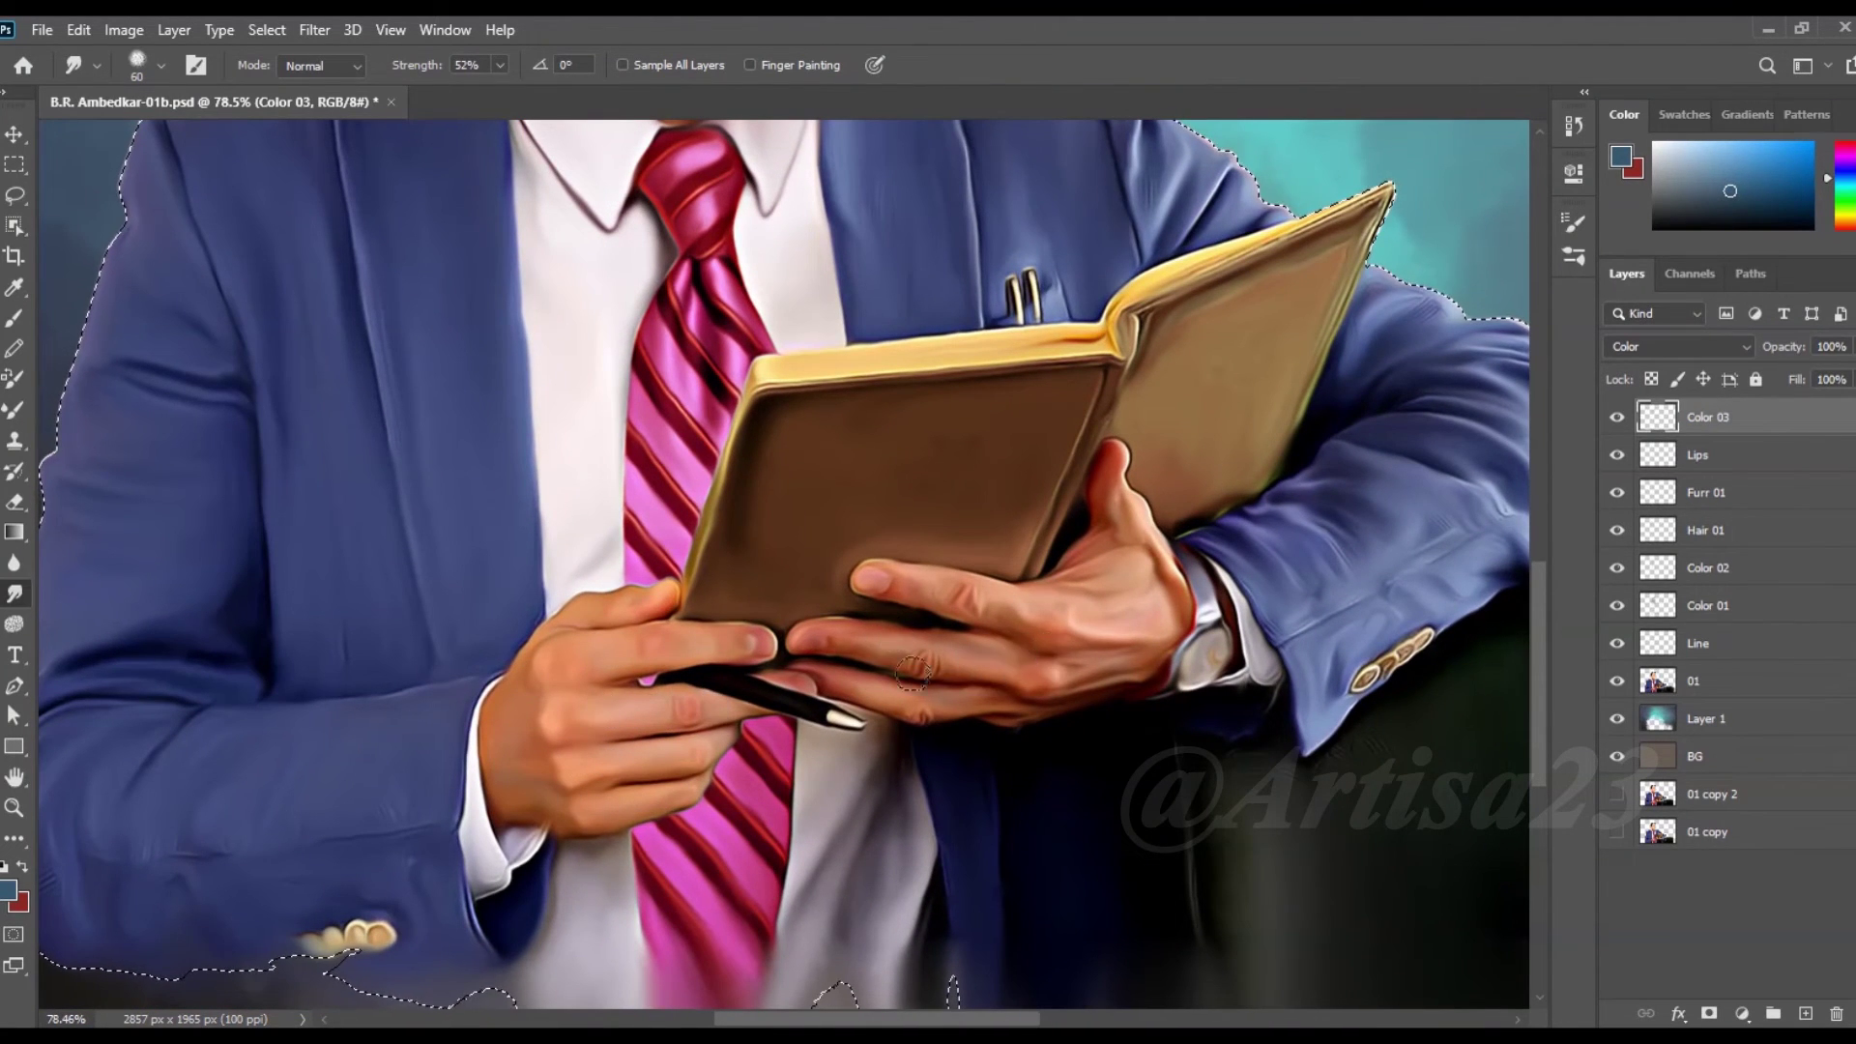
{"action": "scroll", "coordinate": [1122, 523], "scroll_direction": "up", "scroll_amount": 5}
{"action": "scroll", "coordinate": [643, 206], "scroll_direction": "up", "scroll_amount": 1}
{"action": "scroll", "coordinate": [643, 206], "scroll_direction": "up", "scroll_amount": 2}
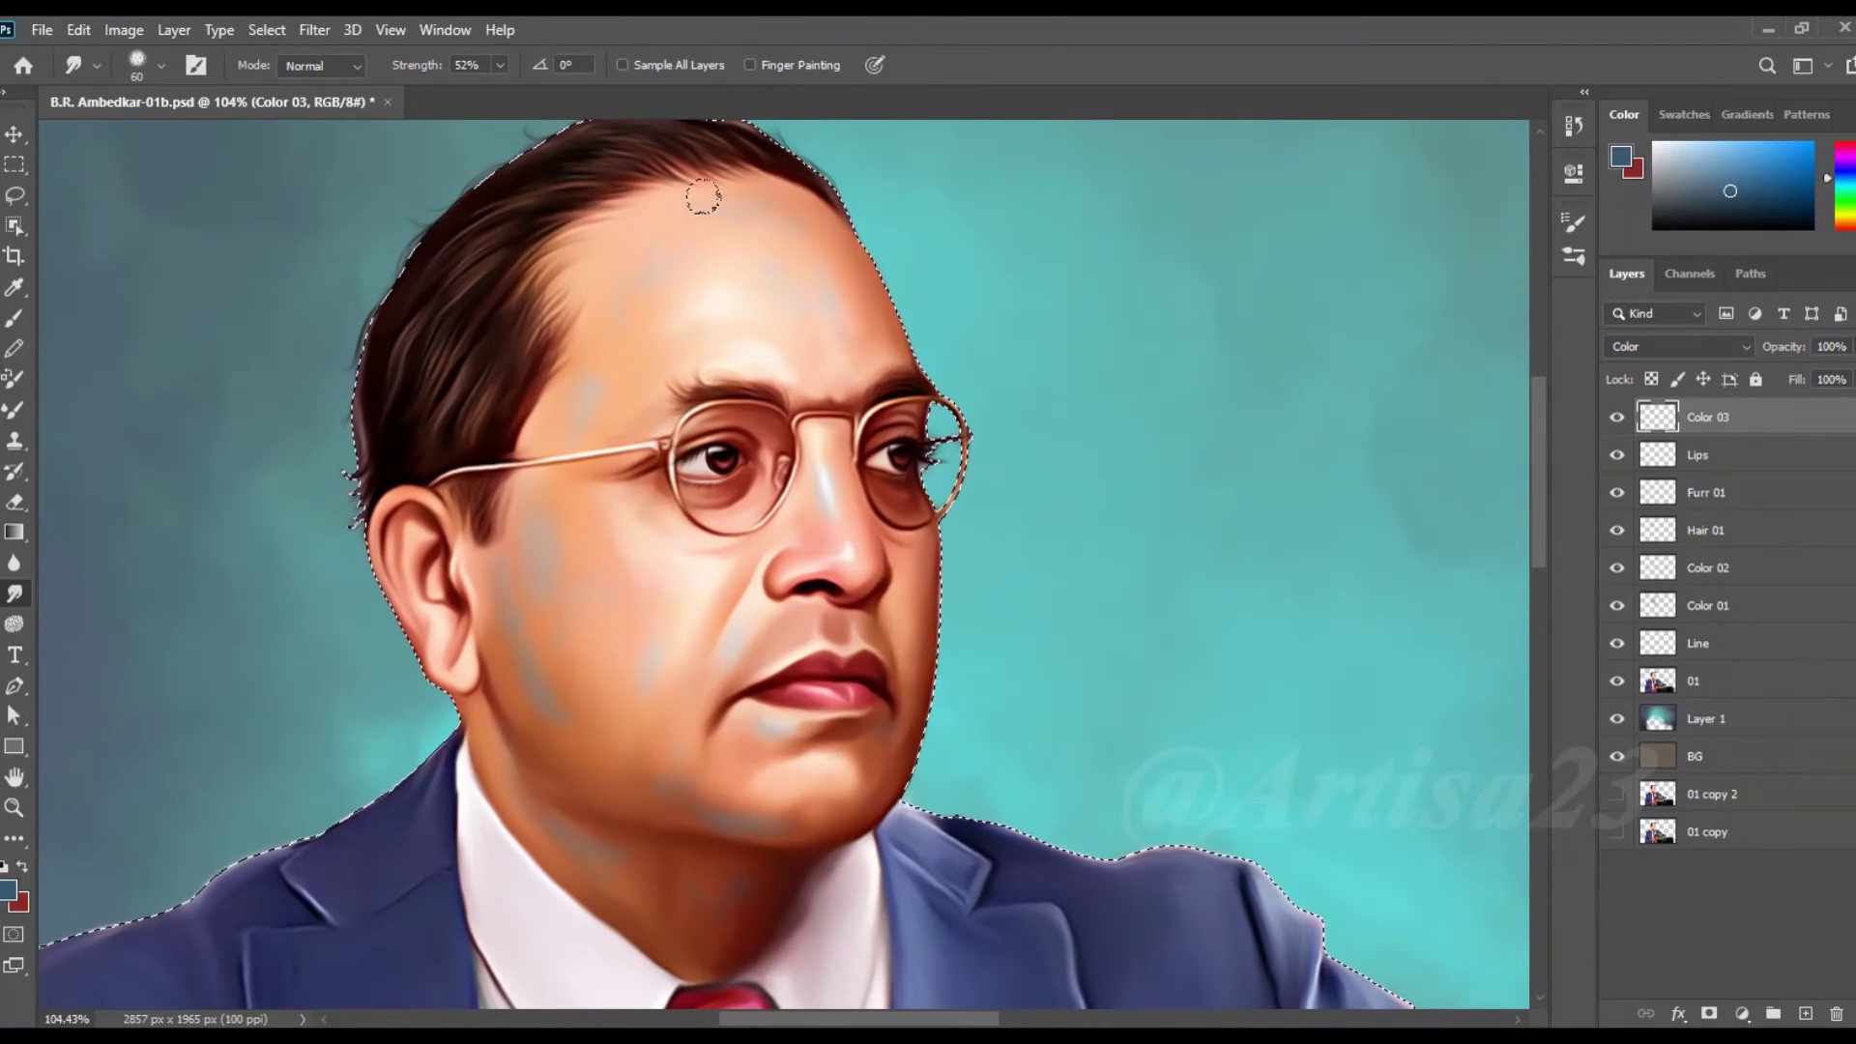
{"action": "key", "text": "]"}
{"action": "left_click_drag", "start_coordinate": [584, 373], "coordinate": [530, 551]}
{"action": "key", "text": "["}
{"action": "key", "text": "["}
{"action": "mouse_move", "coordinate": [622, 609]}
{"action": "left_mouse_down"}
{"action": "mouse_move", "coordinate": [696, 677]}
{"action": "mouse_move", "coordinate": [663, 775]}
{"action": "left_mouse_up"}
{"action": "key", "text": "["}
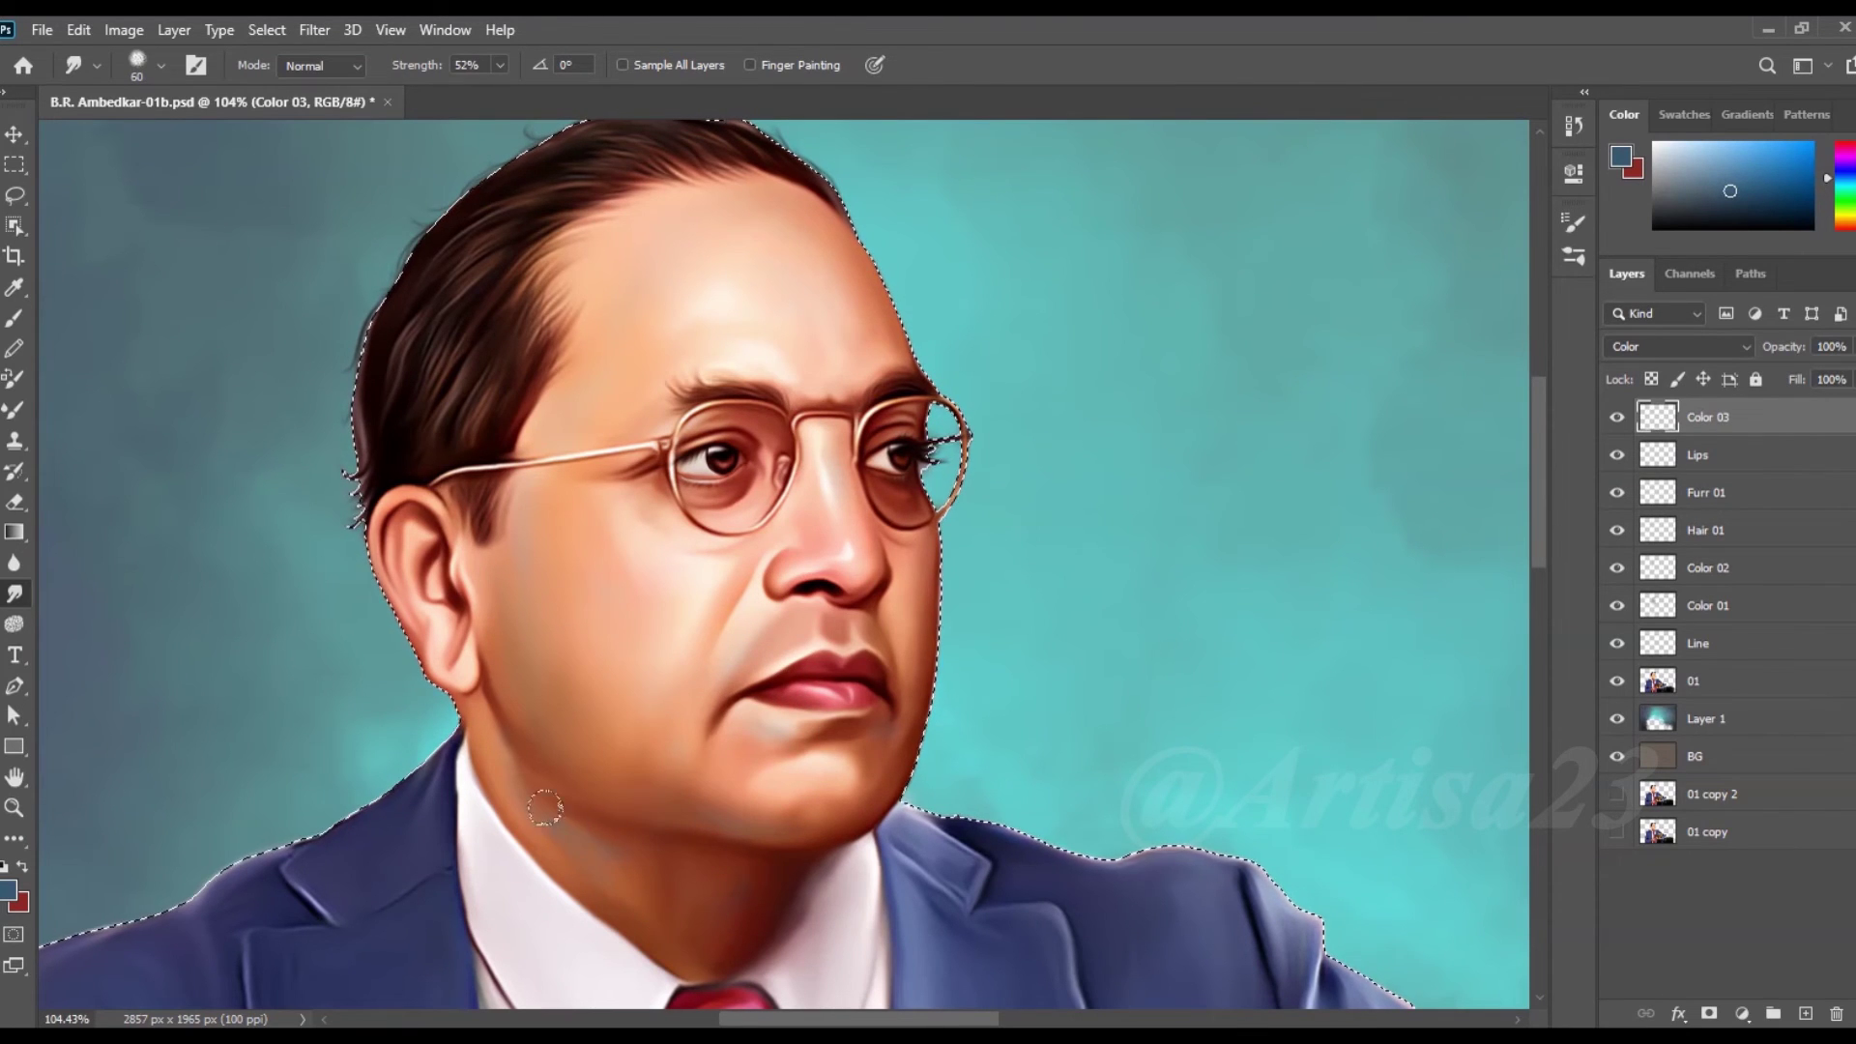
{"action": "key", "text": "ctrl+minus"}
{"action": "key", "text": "ctrl+minus"}
{"action": "key", "text": "ctrl+minus"}
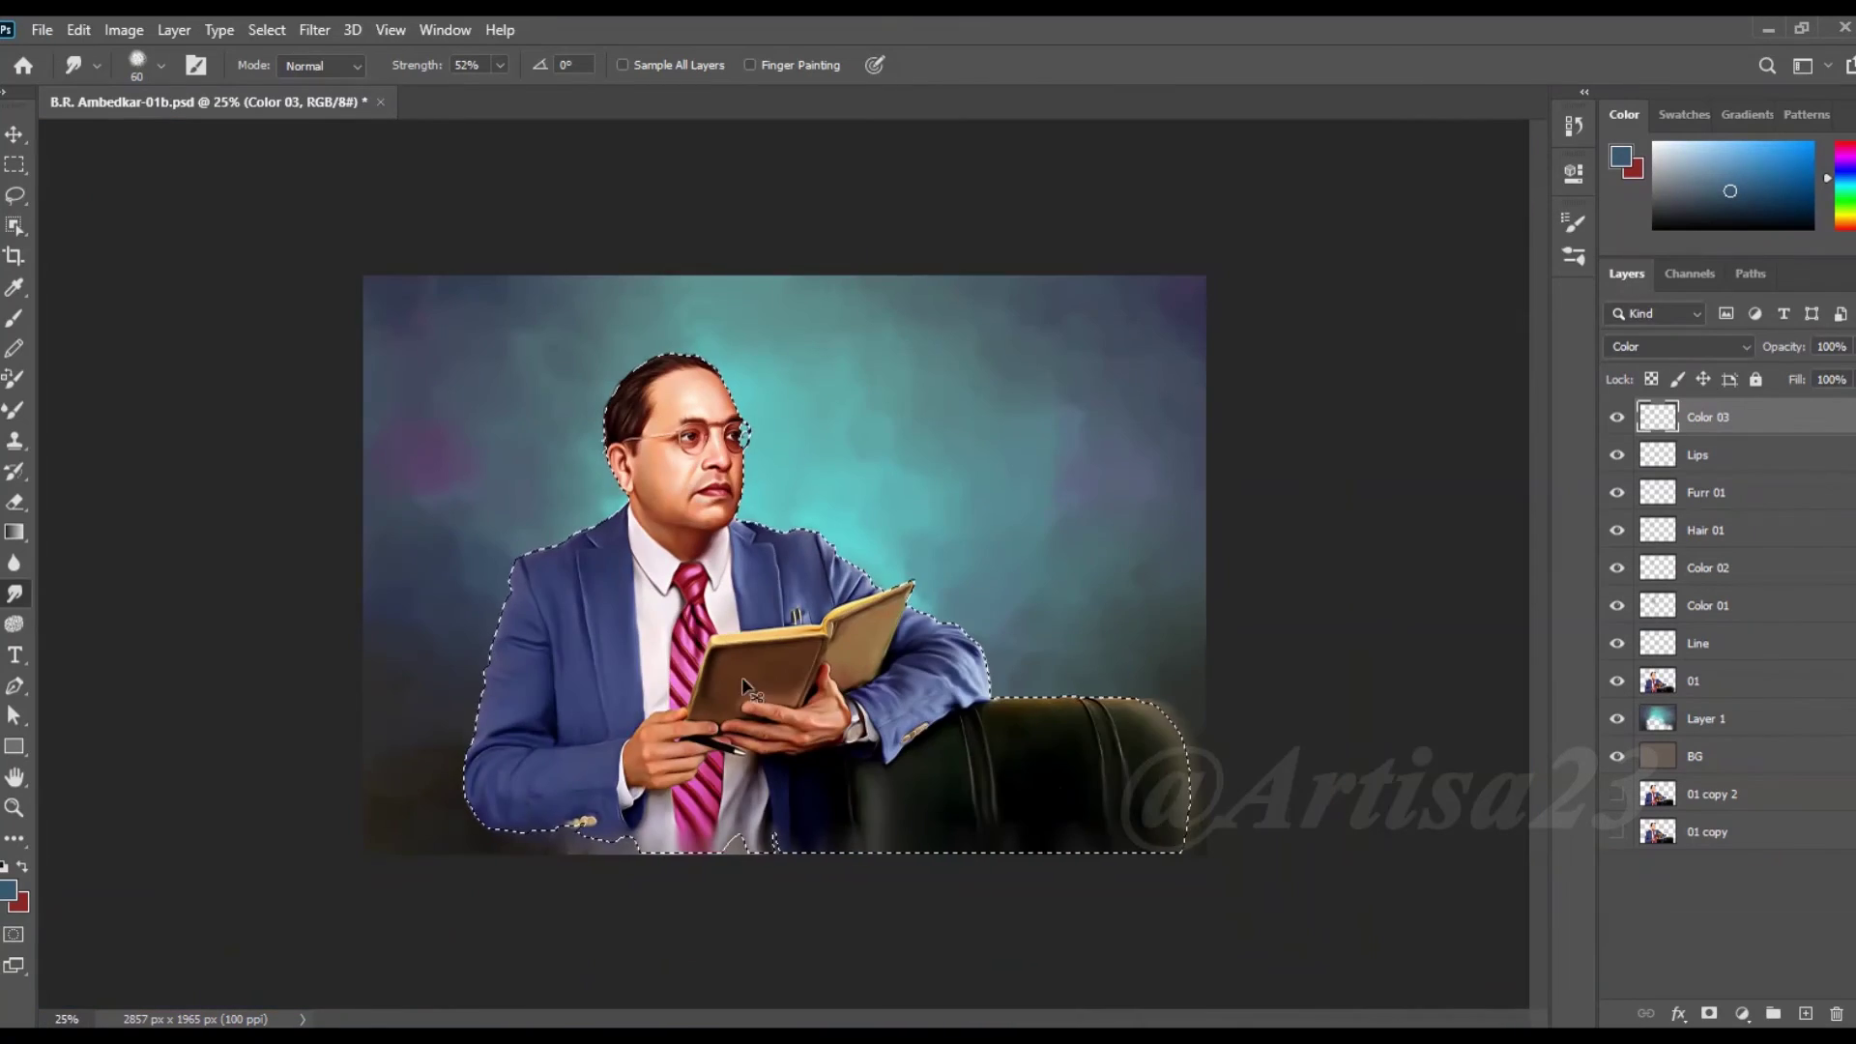
{"action": "scroll", "coordinate": [744, 688], "scroll_direction": "up", "scroll_amount": 5}
- Sample the lighter jacket blue as the new brush colour
{"action": "key", "text": "b"}
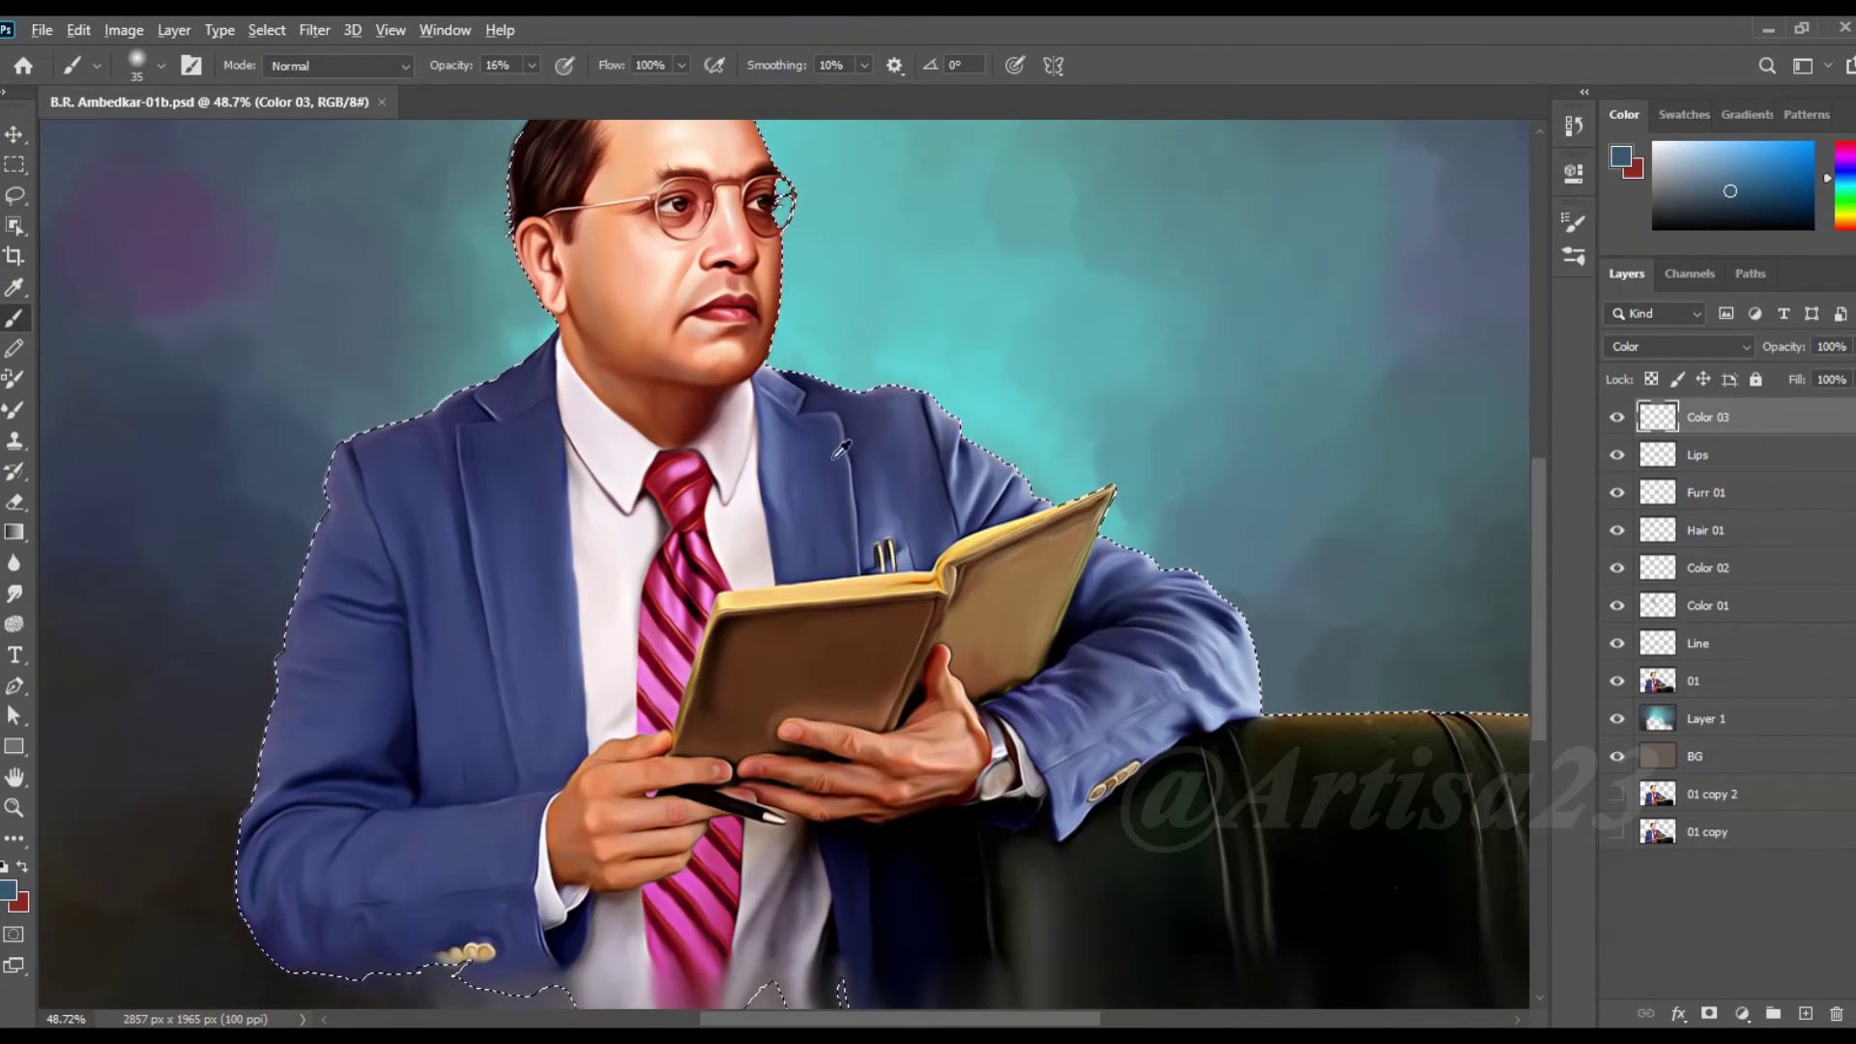
{"action": "left_click", "coordinate": [841, 450], "text": "alt"}
{"action": "scroll", "coordinate": [541, 512], "scroll_direction": "up", "scroll_amount": 4}
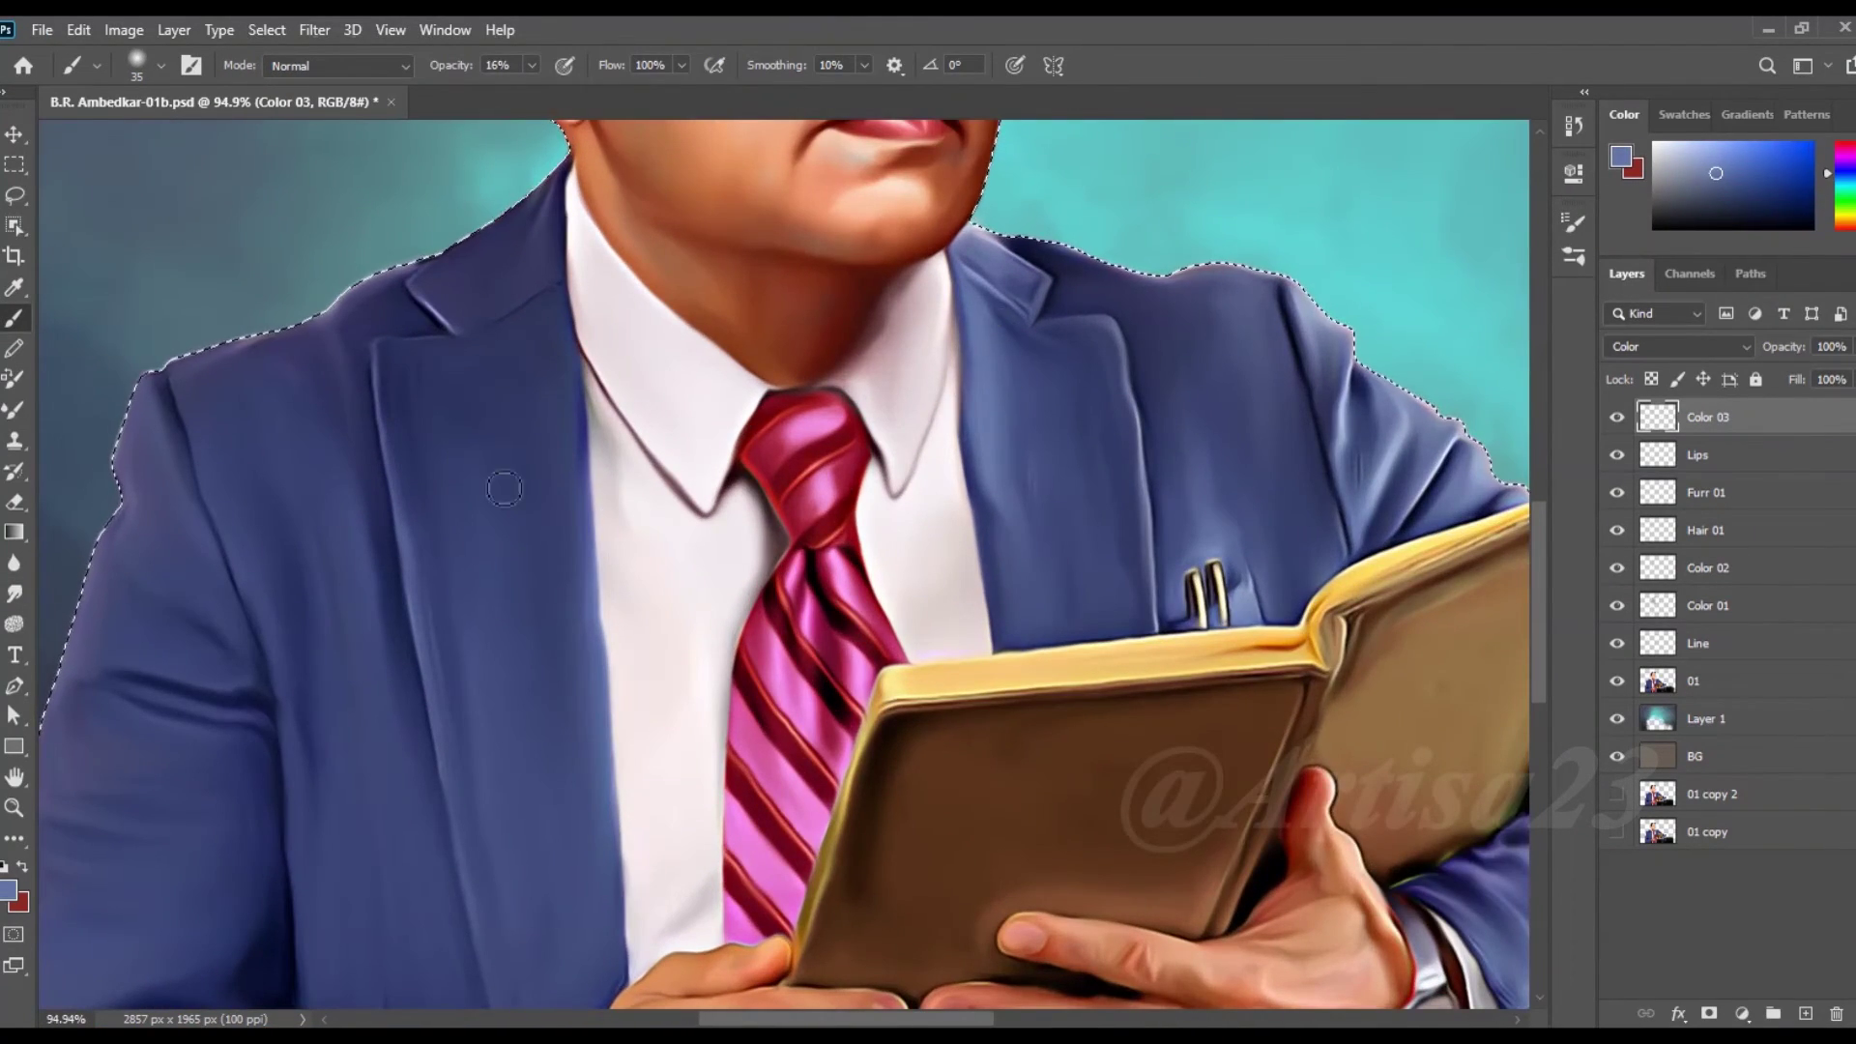
{"action": "scroll", "coordinate": [556, 580], "scroll_direction": "up", "scroll_amount": 2}
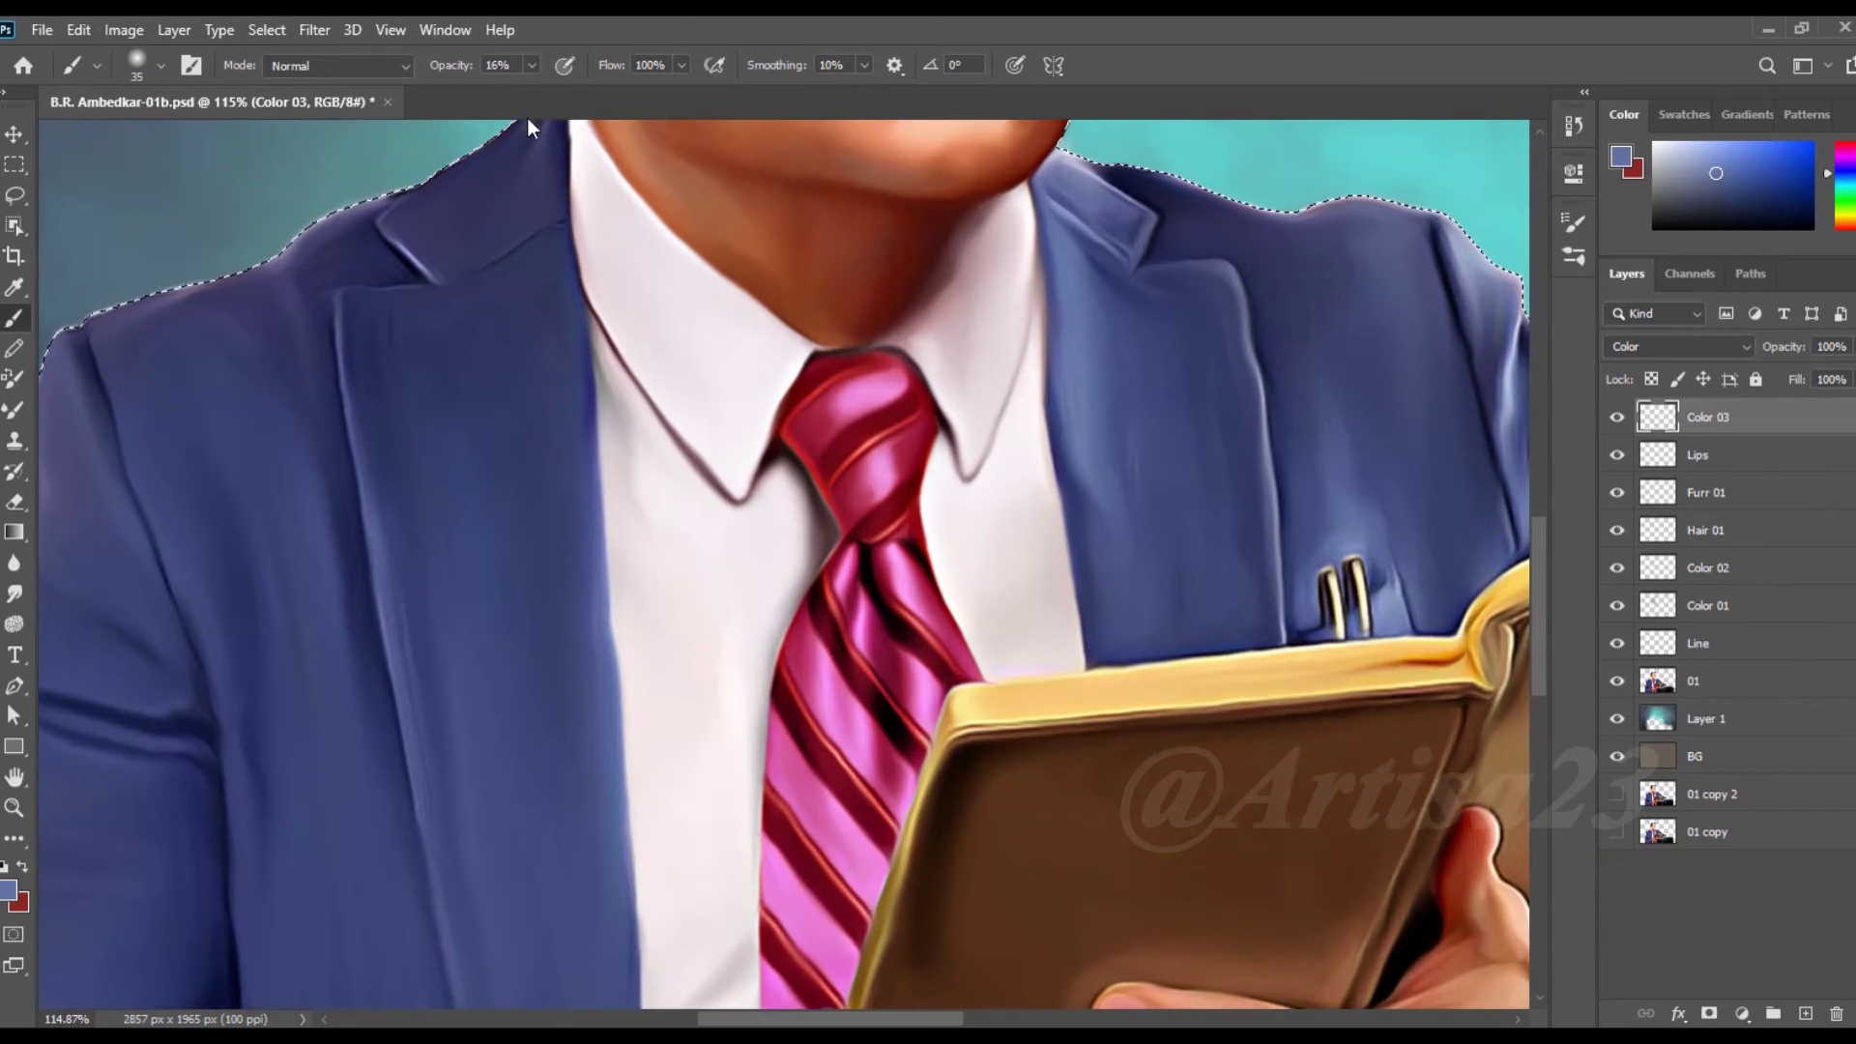
{"action": "scroll", "coordinate": [865, 456], "scroll_direction": "down", "scroll_amount": 5}
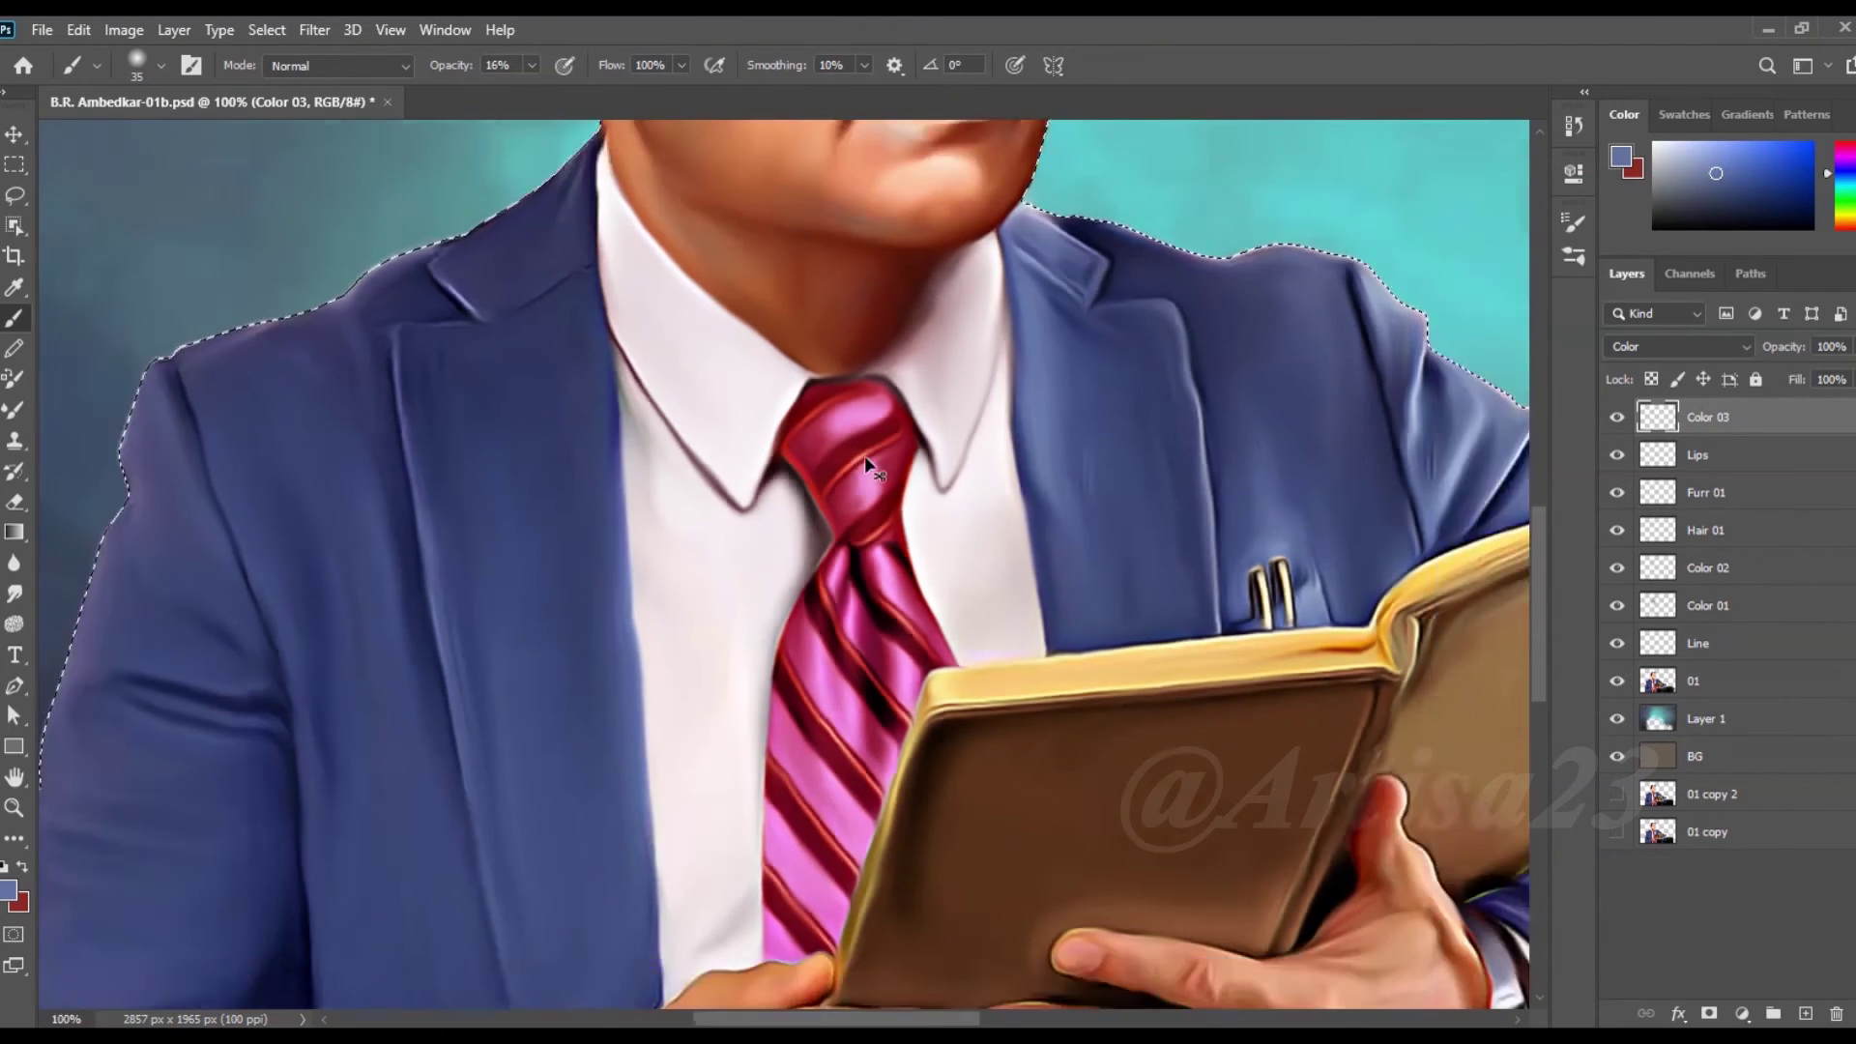
{"action": "left_click", "coordinate": [1805, 1013]}
- Name the new layer 'Light' and set the foreground colour to white #ffffff
{"action": "double_click", "coordinate": [1706, 417]}
{"action": "type", "text": "Light"}
{"action": "key", "text": "Return"}
{"action": "scroll", "coordinate": [677, 391], "scroll_direction": "up", "scroll_amount": 3}
{"action": "scroll", "coordinate": [720, 307], "scroll_direction": "up", "scroll_amount": 1}
{"action": "left_click", "coordinate": [7, 890]}
{"action": "type", "text": "ffffff"}
{"action": "key", "text": "Return"}
- Paint small white highlights at 65% brush opacity on the forehead, nose tip, cheek and lip
{"action": "scroll", "coordinate": [682, 259], "scroll_direction": "up", "scroll_amount": 2}
{"action": "key", "text": "6"}
{"action": "key", "text": "5"}
{"action": "key", "text": "bracketleft"}
{"action": "key", "text": "bracketleft"}
{"action": "key", "text": "bracketleft"}
{"action": "key", "text": "bracketleft"}
{"action": "key", "text": "bracketleft"}
{"action": "left_click_drag", "start_coordinate": [727, 317], "coordinate": [727, 348]}
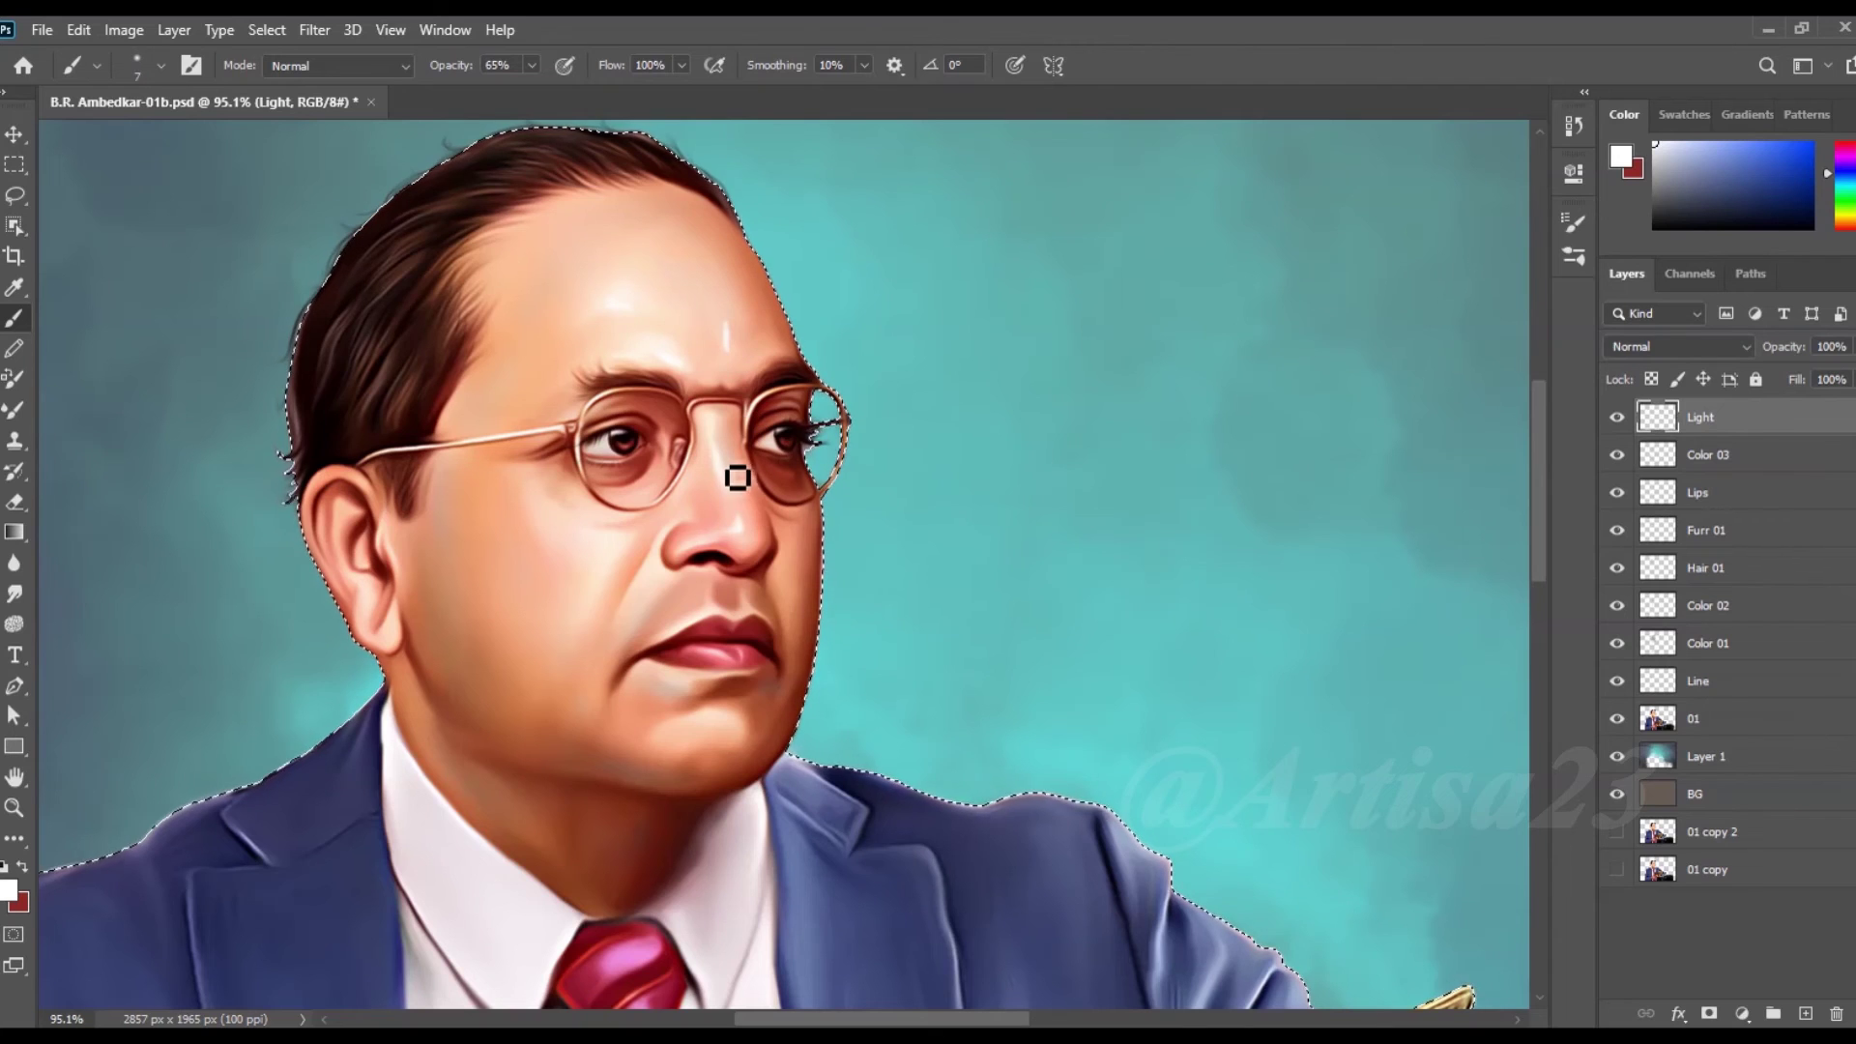
{"action": "mouse_move", "coordinate": [745, 522]}
{"action": "left_mouse_down"}
{"action": "mouse_move", "coordinate": [790, 576]}
{"action": "mouse_move", "coordinate": [747, 611]}
{"action": "left_mouse_up"}
{"action": "key", "text": "bracketright"}
- Add white highlight strokes on the left cheek, neck and collar
{"action": "scroll", "coordinate": [740, 657], "scroll_direction": "up", "scroll_amount": 2}
{"action": "scroll", "coordinate": [740, 646], "scroll_direction": "down", "scroll_amount": 1}
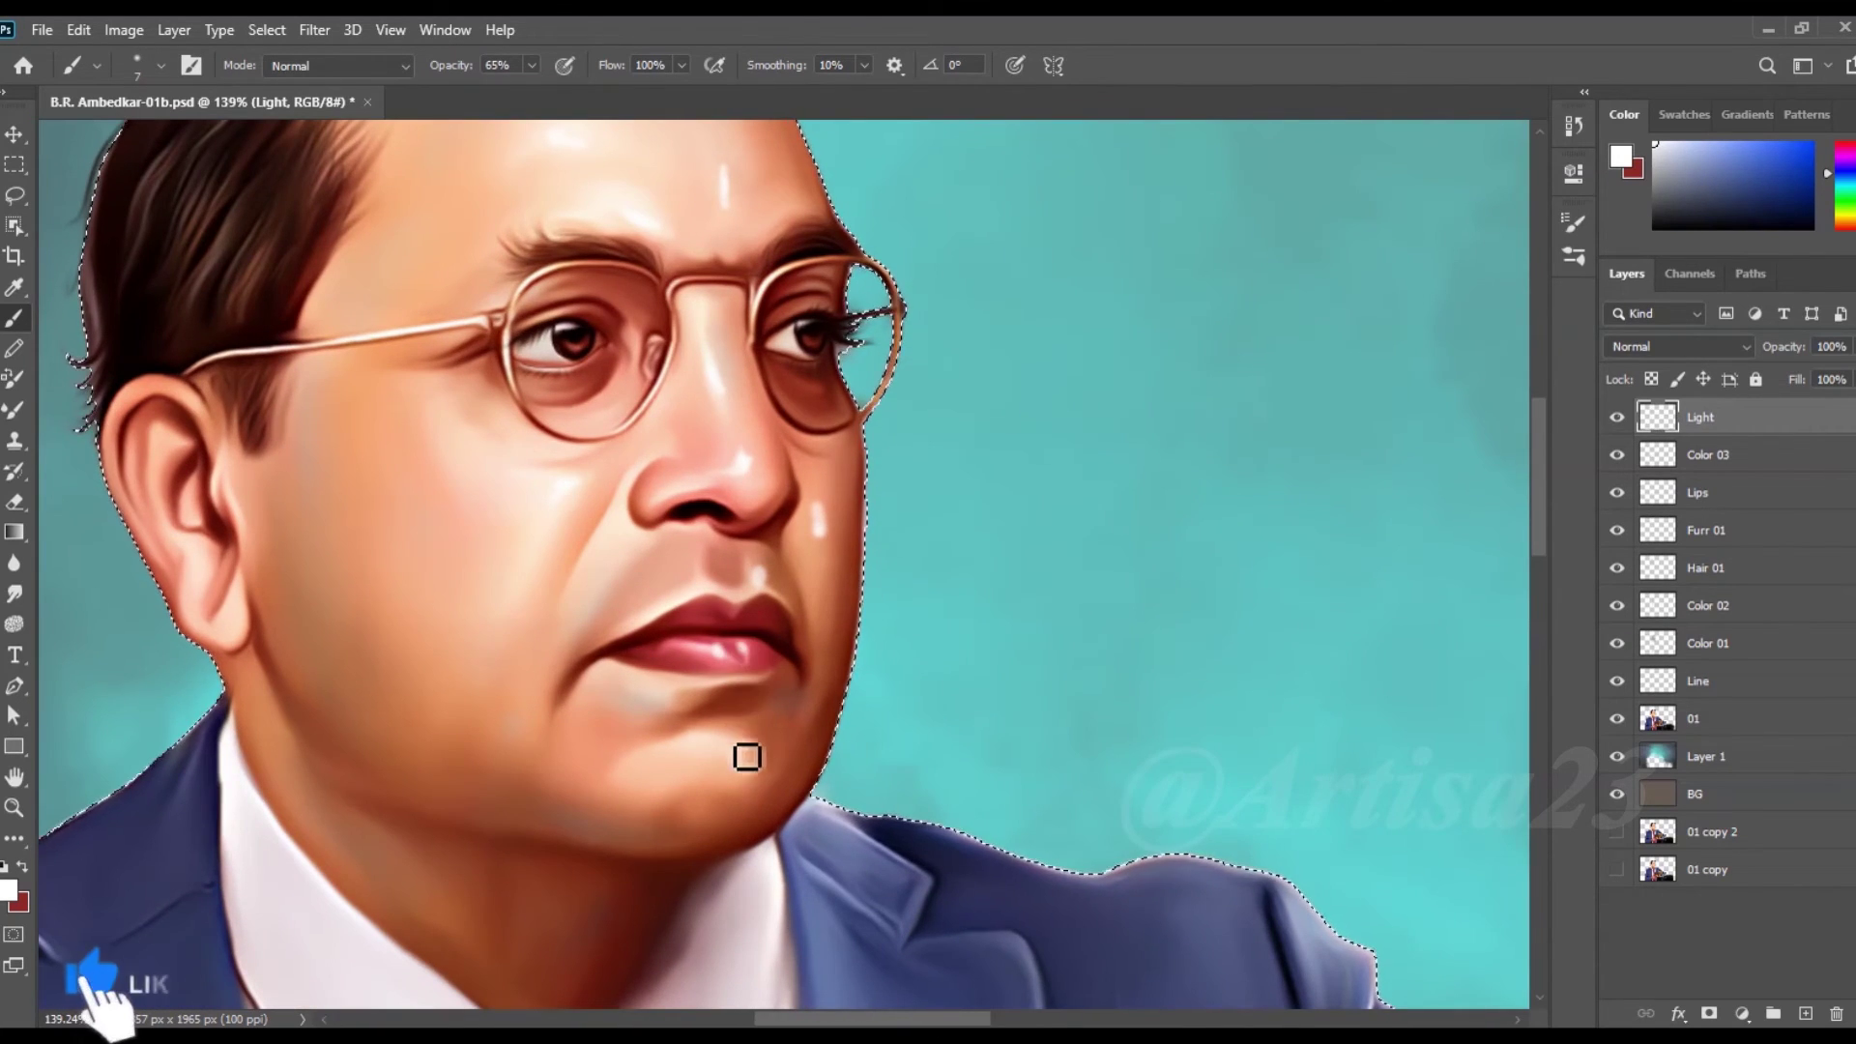
{"action": "scroll", "coordinate": [580, 503], "scroll_direction": "down", "scroll_amount": 1}
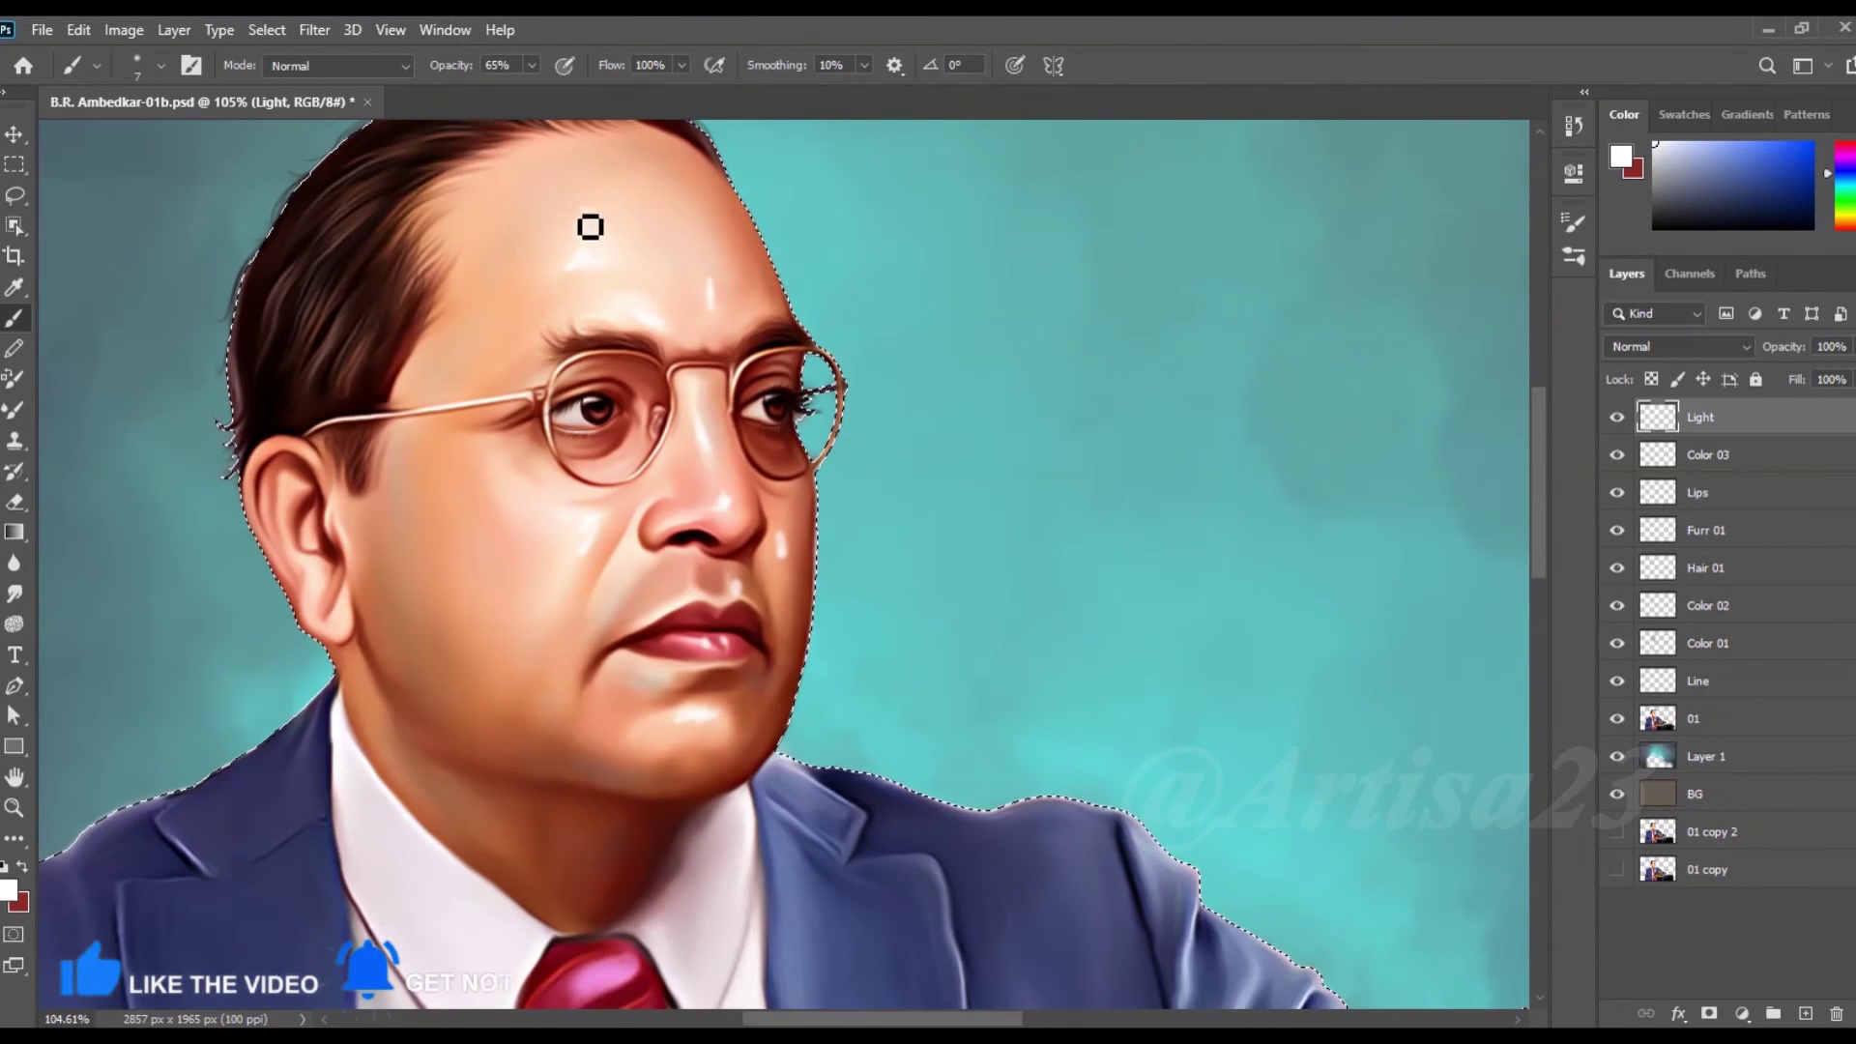
{"action": "left_click_drag", "start_coordinate": [584, 527], "coordinate": [556, 541]}
{"action": "scroll", "coordinate": [560, 586], "scroll_direction": "down", "scroll_amount": 2}
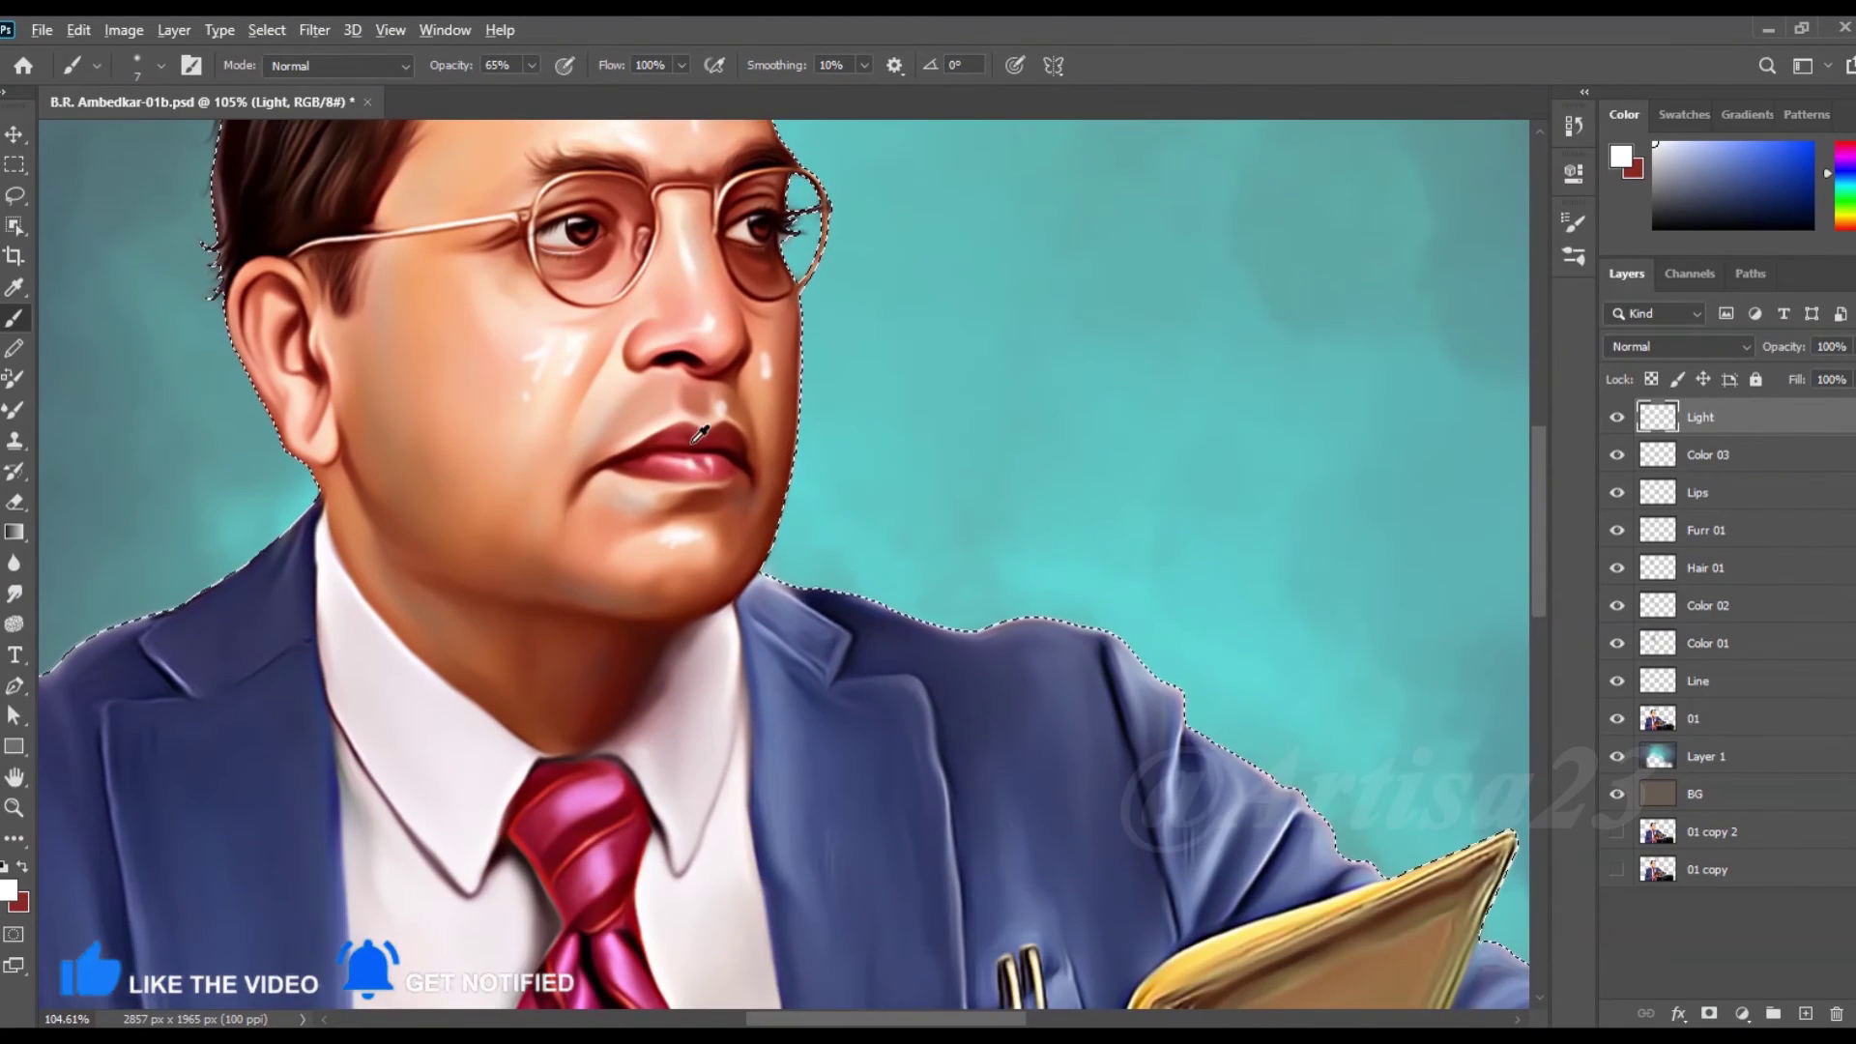
{"action": "left_click_drag", "start_coordinate": [689, 415], "coordinate": [683, 630]}
{"action": "left_click_drag", "start_coordinate": [618, 779], "coordinate": [650, 788]}
{"action": "left_click_drag", "start_coordinate": [524, 768], "coordinate": [542, 801]}
{"action": "left_click_drag", "start_coordinate": [399, 661], "coordinate": [416, 689]}
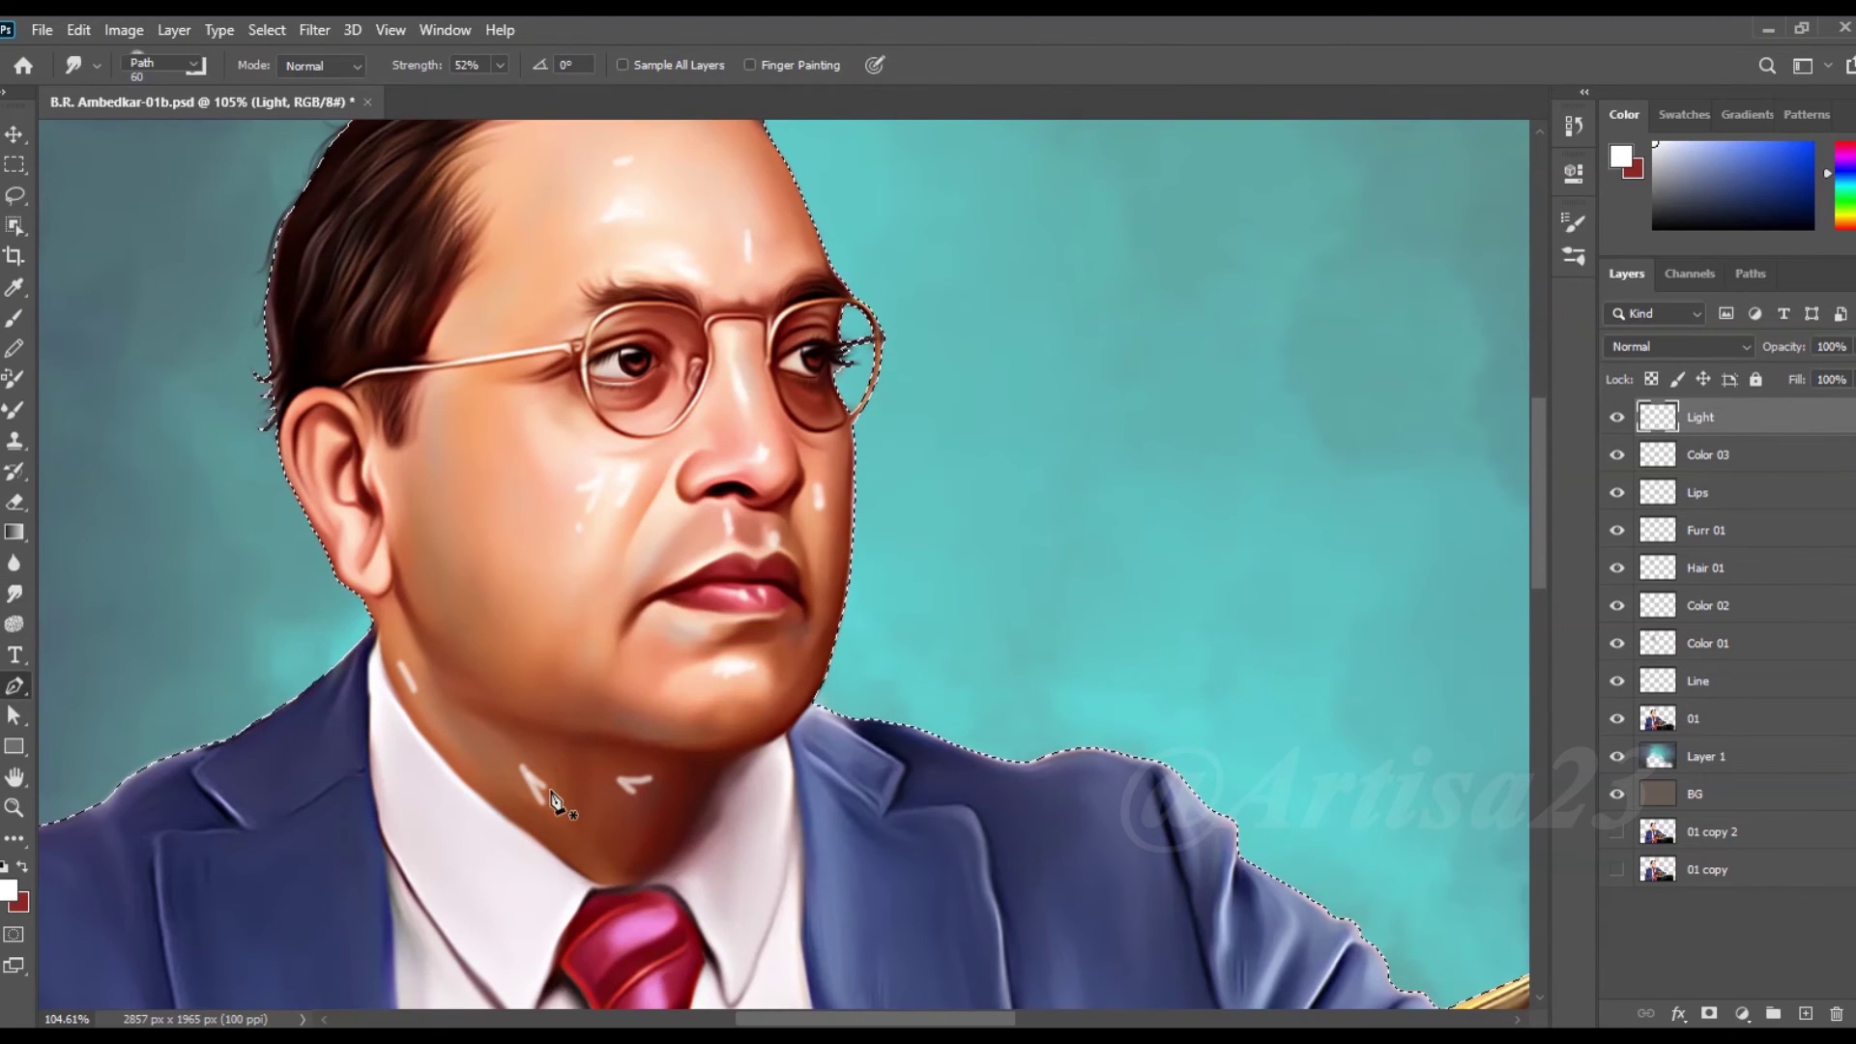
- Smudge the neck highlight softer and clear the figure selection
{"action": "left_click_drag", "start_coordinate": [542, 801], "coordinate": [527, 769]}
{"action": "key", "text": "ctrl+d"}
{"action": "left_click", "coordinate": [1719, 451]}
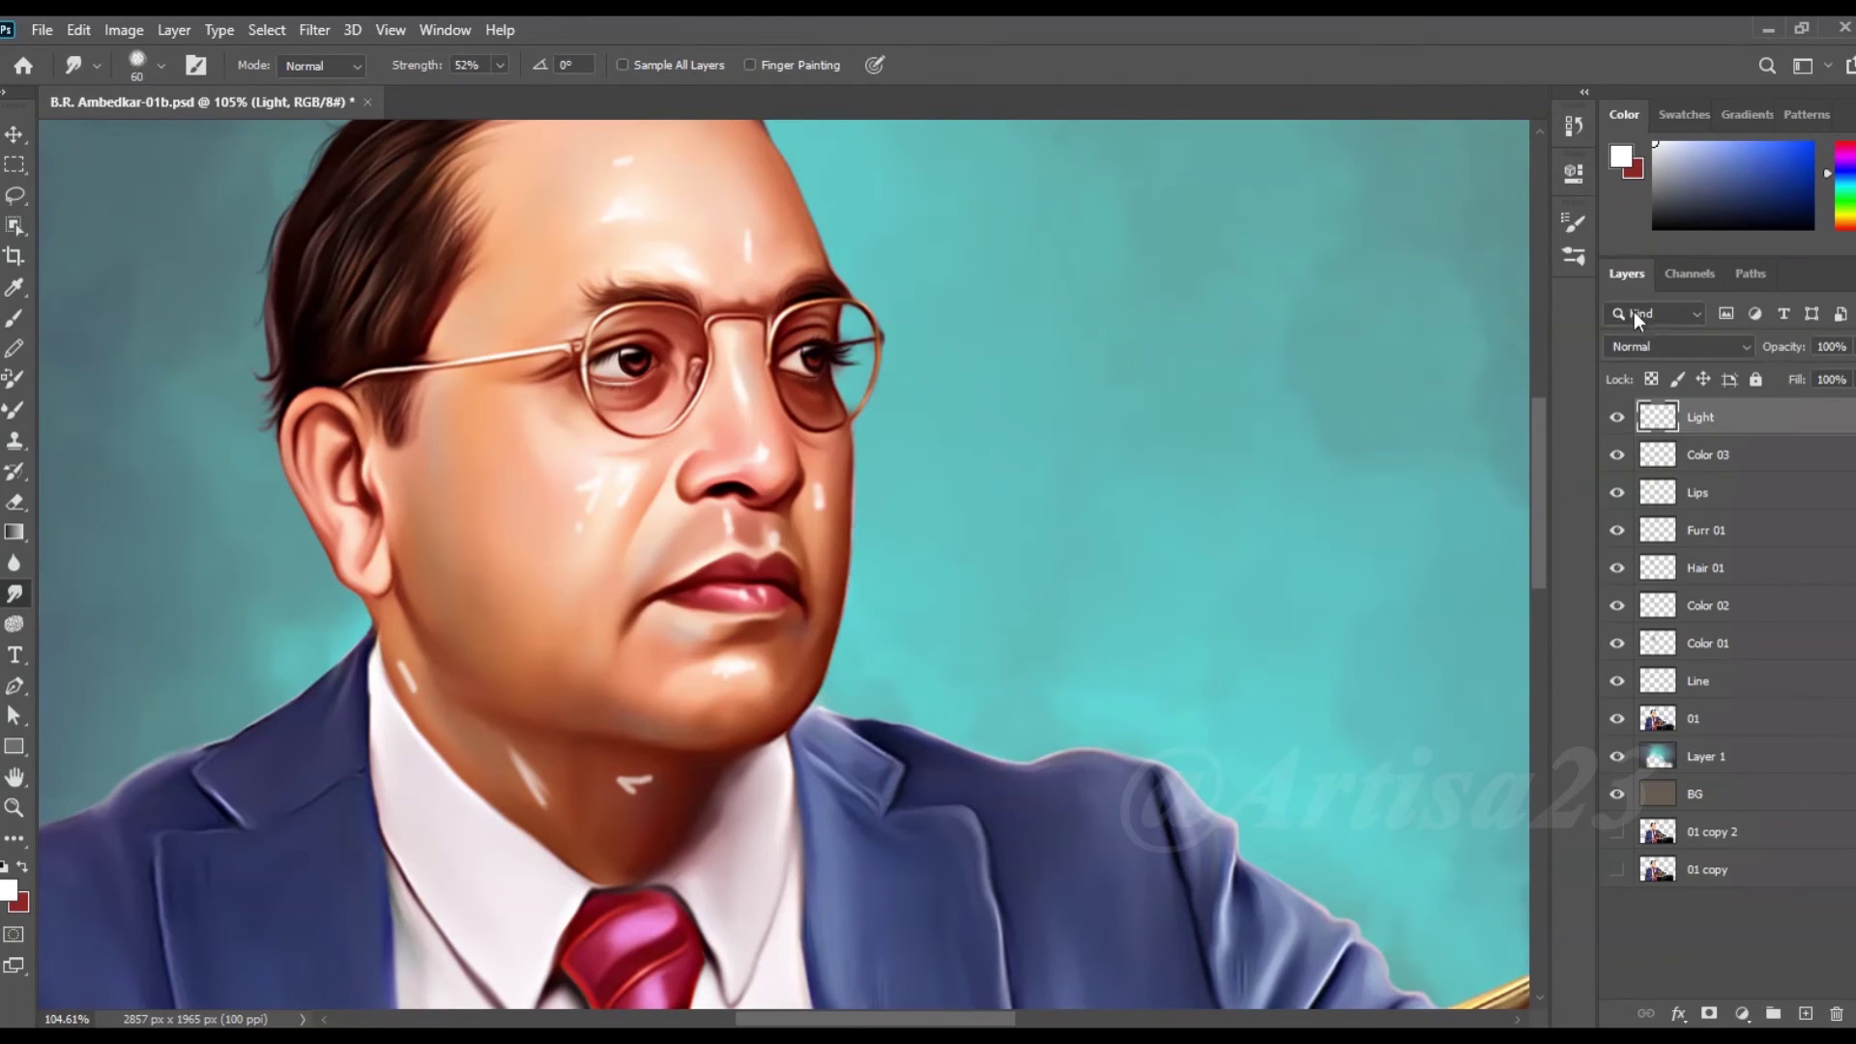
{"action": "scroll", "coordinate": [587, 730], "scroll_direction": "up", "scroll_amount": 1}
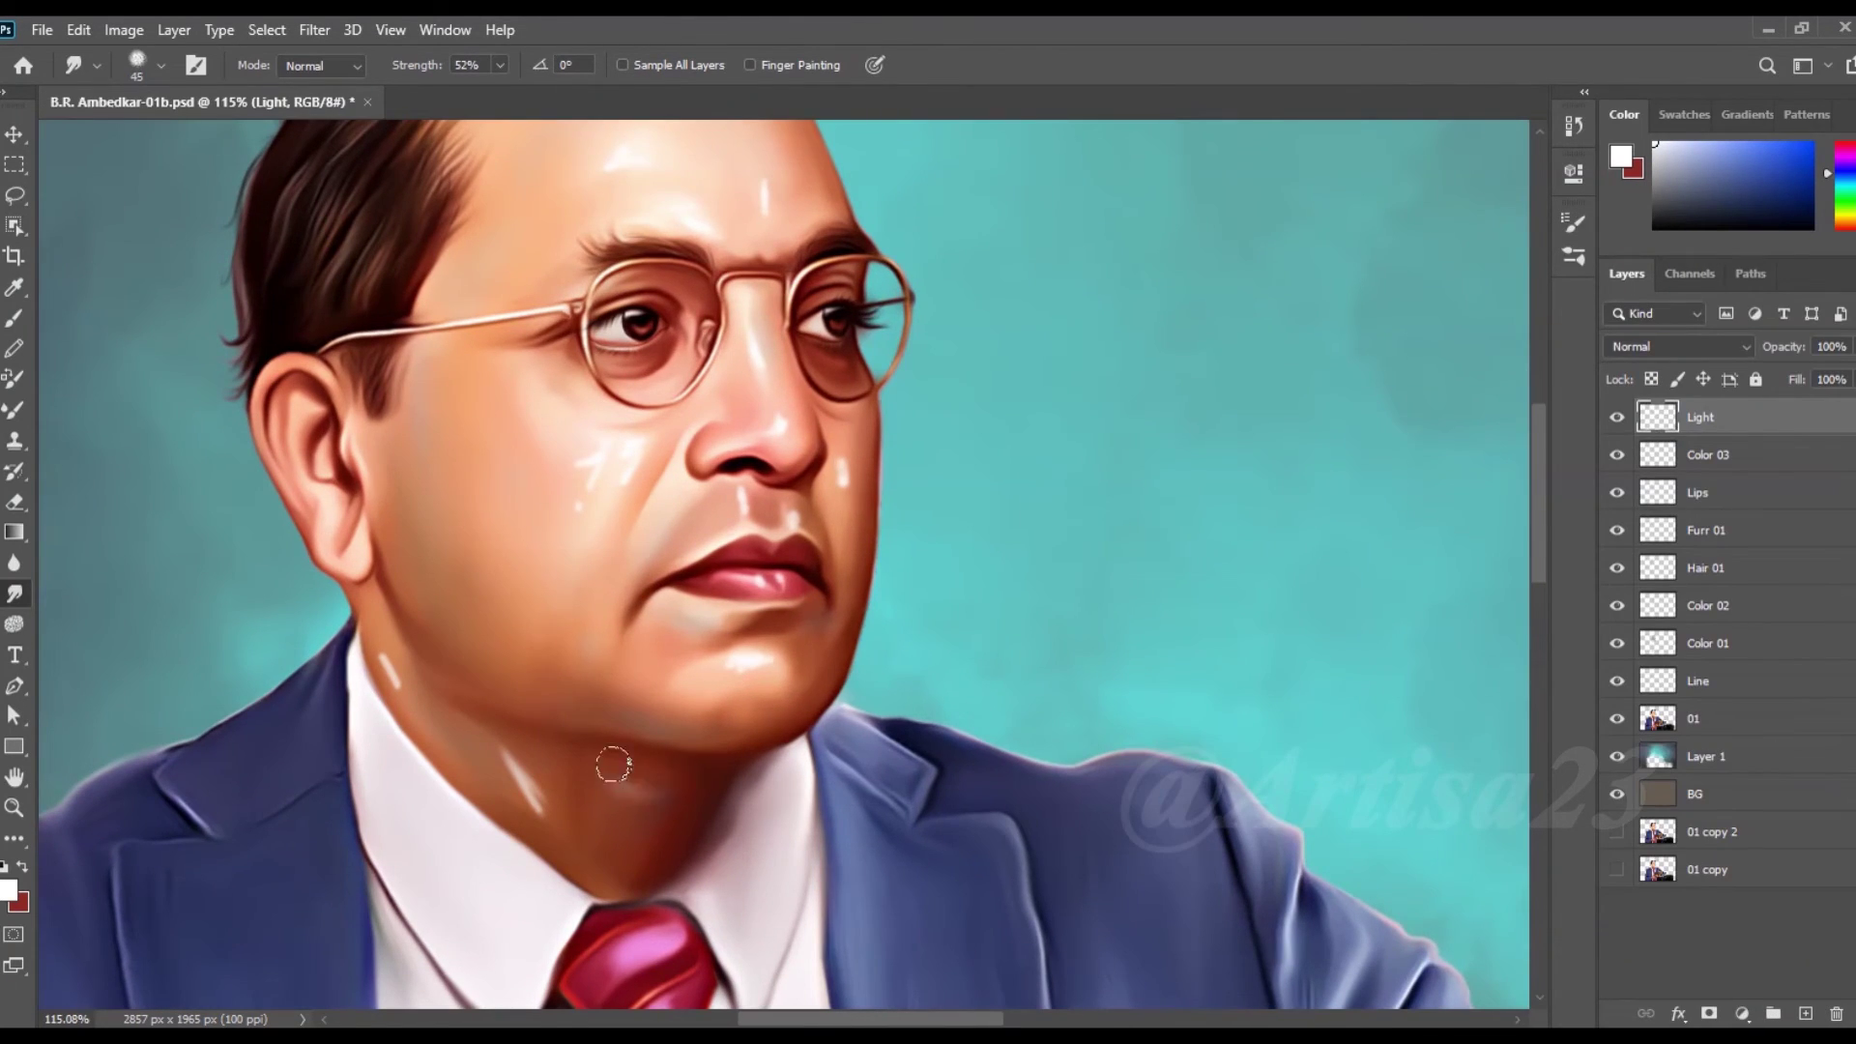
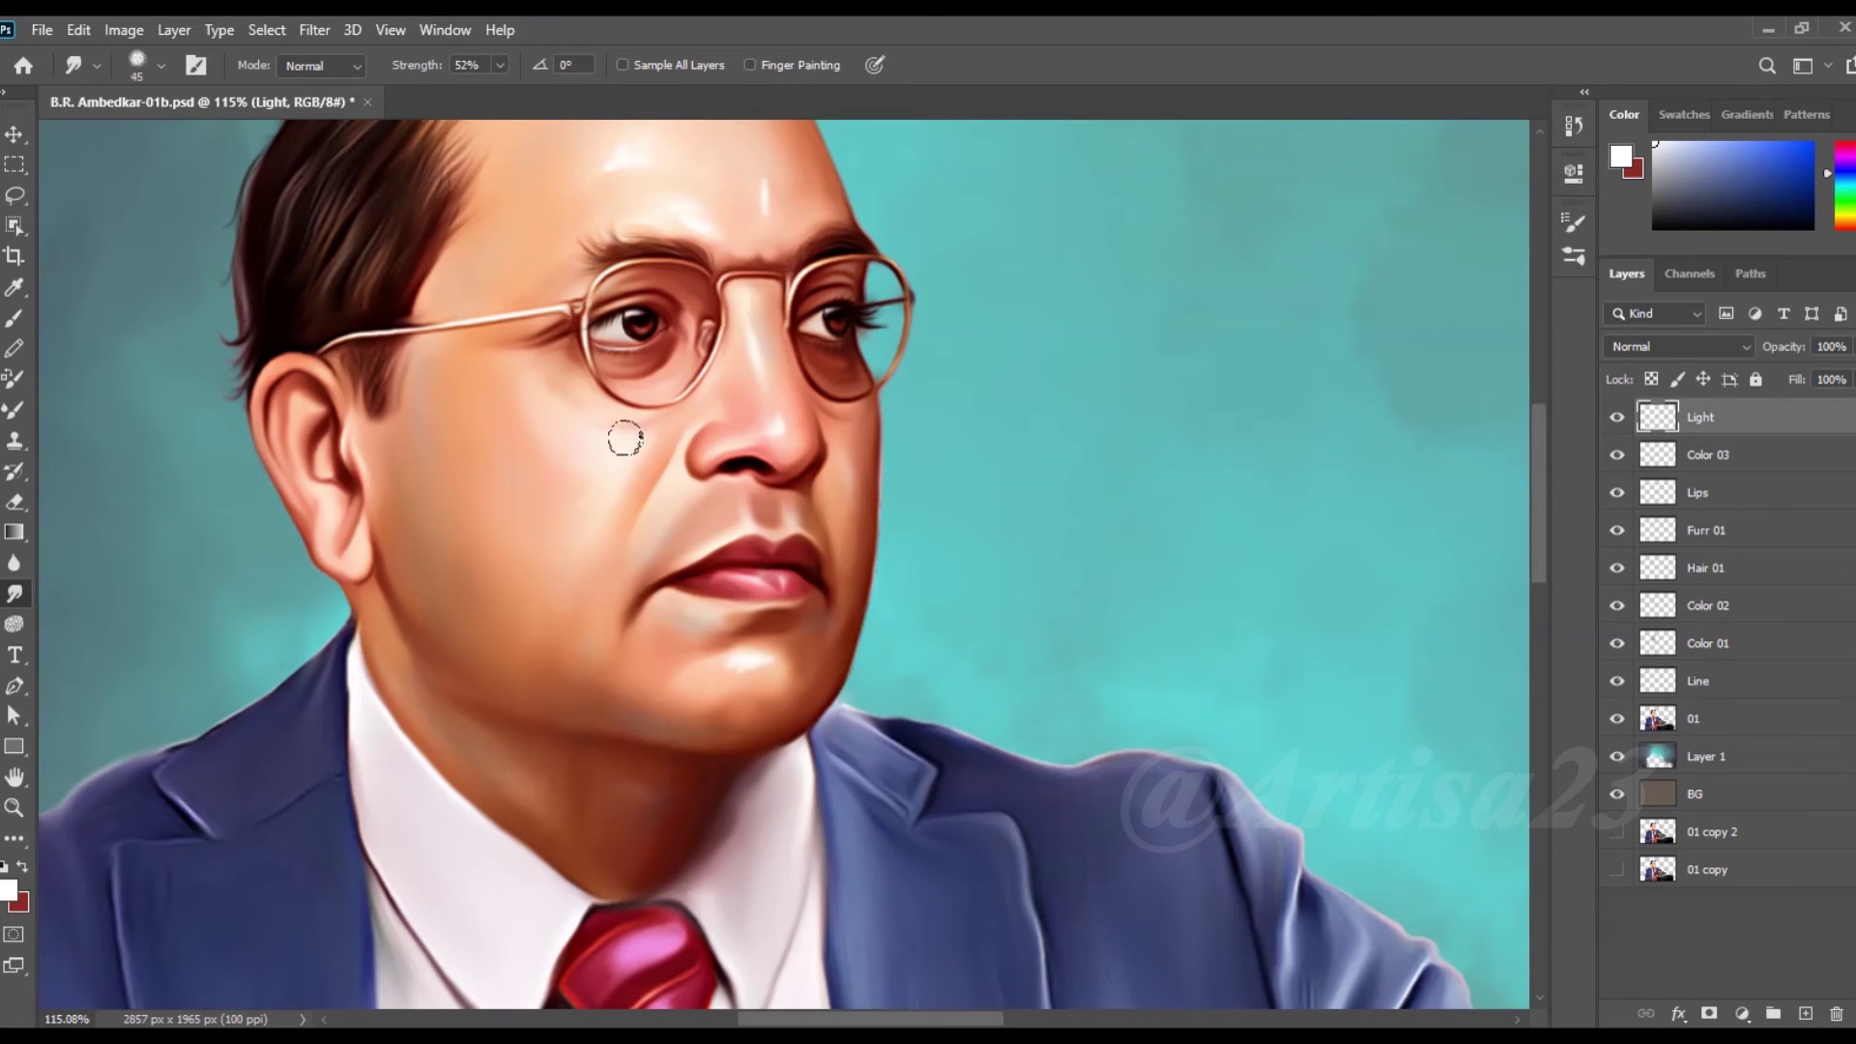
- Smudge the forehead and chin shading smooth on the Light layer
{"action": "scroll", "coordinate": [767, 170], "scroll_direction": "up", "scroll_amount": 3}
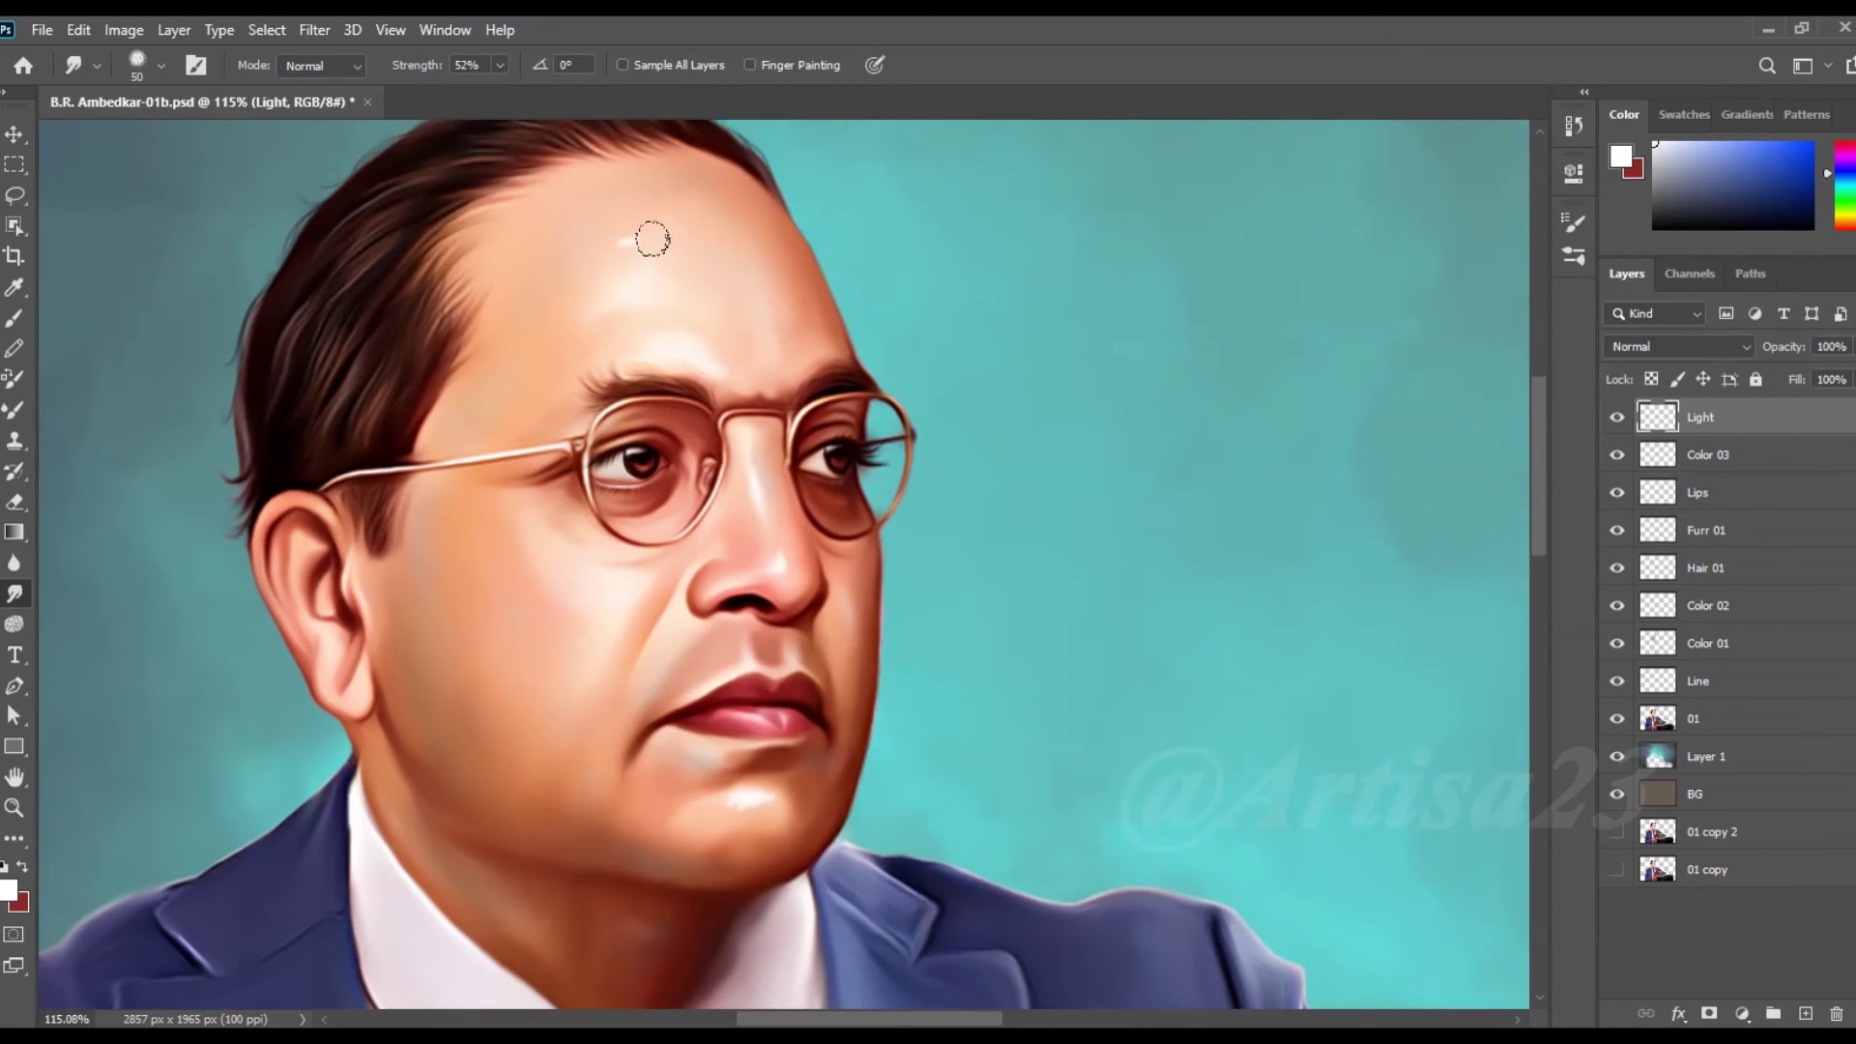
{"action": "scroll", "coordinate": [715, 242], "scroll_direction": "down", "scroll_amount": 1}
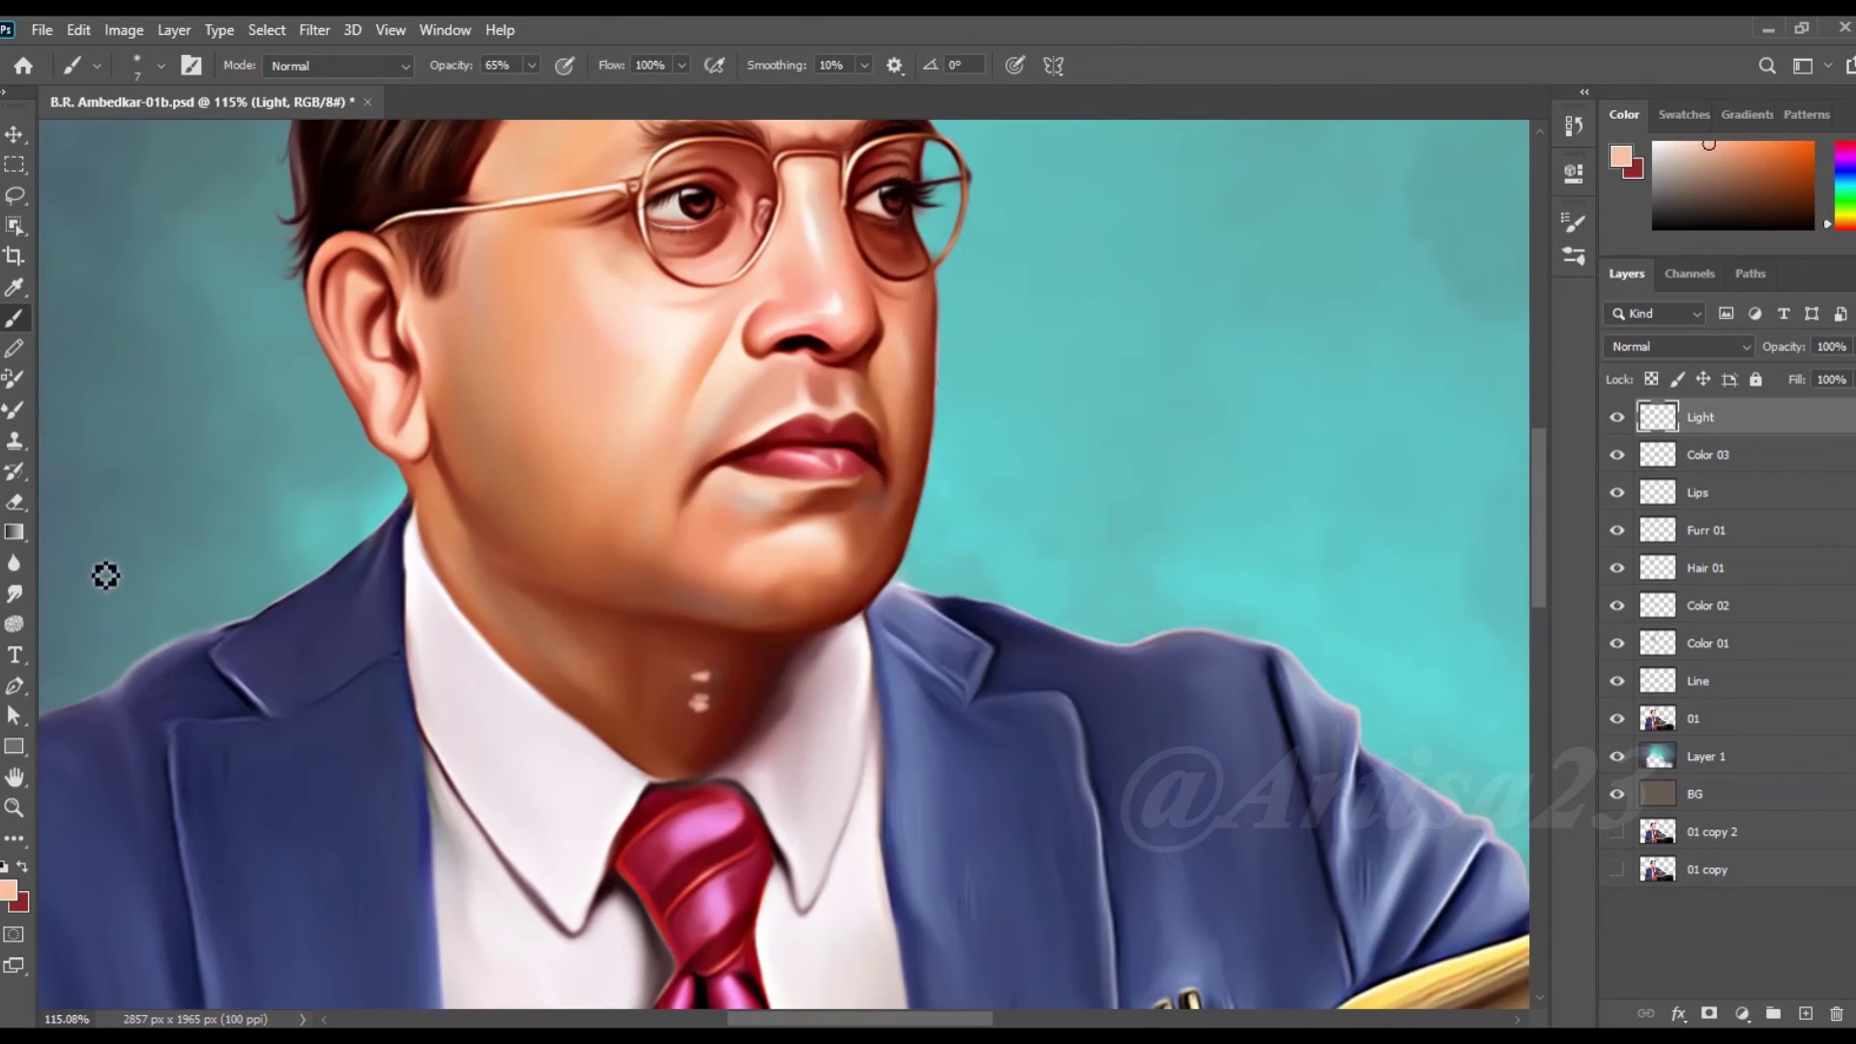
{"action": "left_click", "coordinate": [14, 593]}
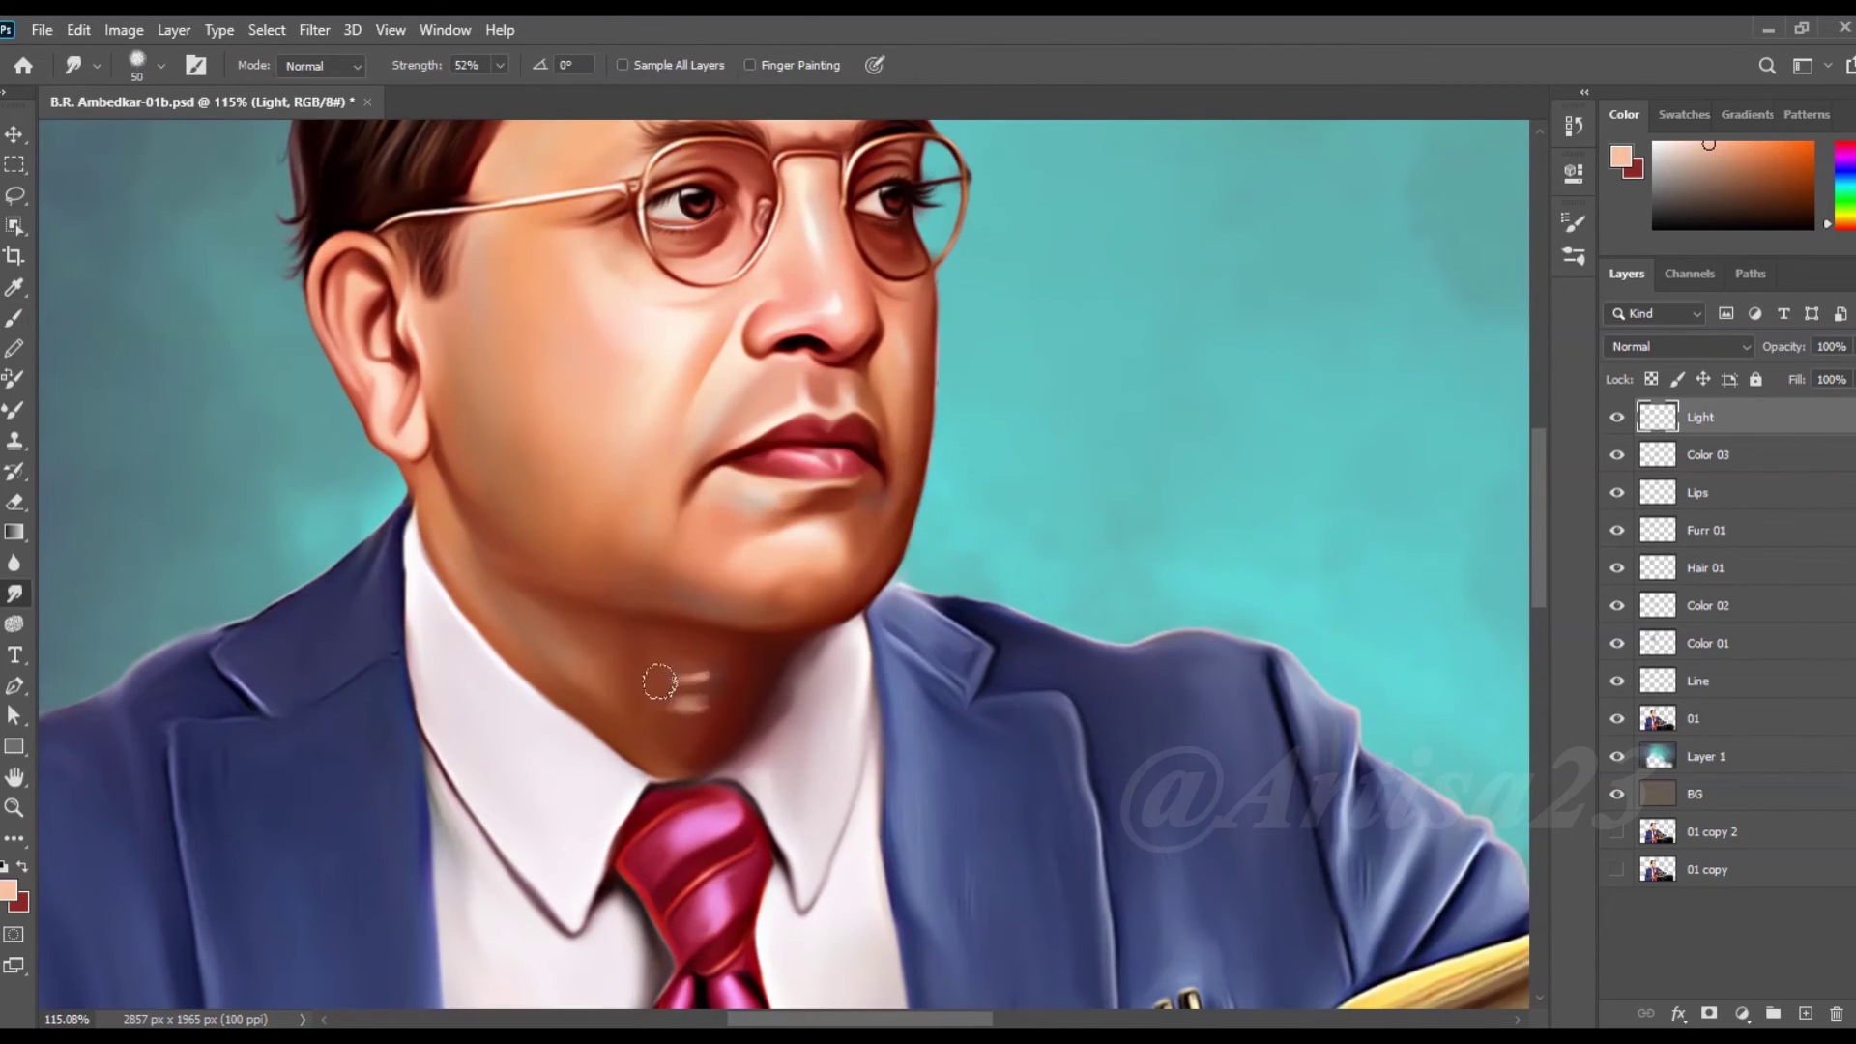
{"action": "scroll", "coordinate": [660, 686], "scroll_direction": "down", "scroll_amount": 3}
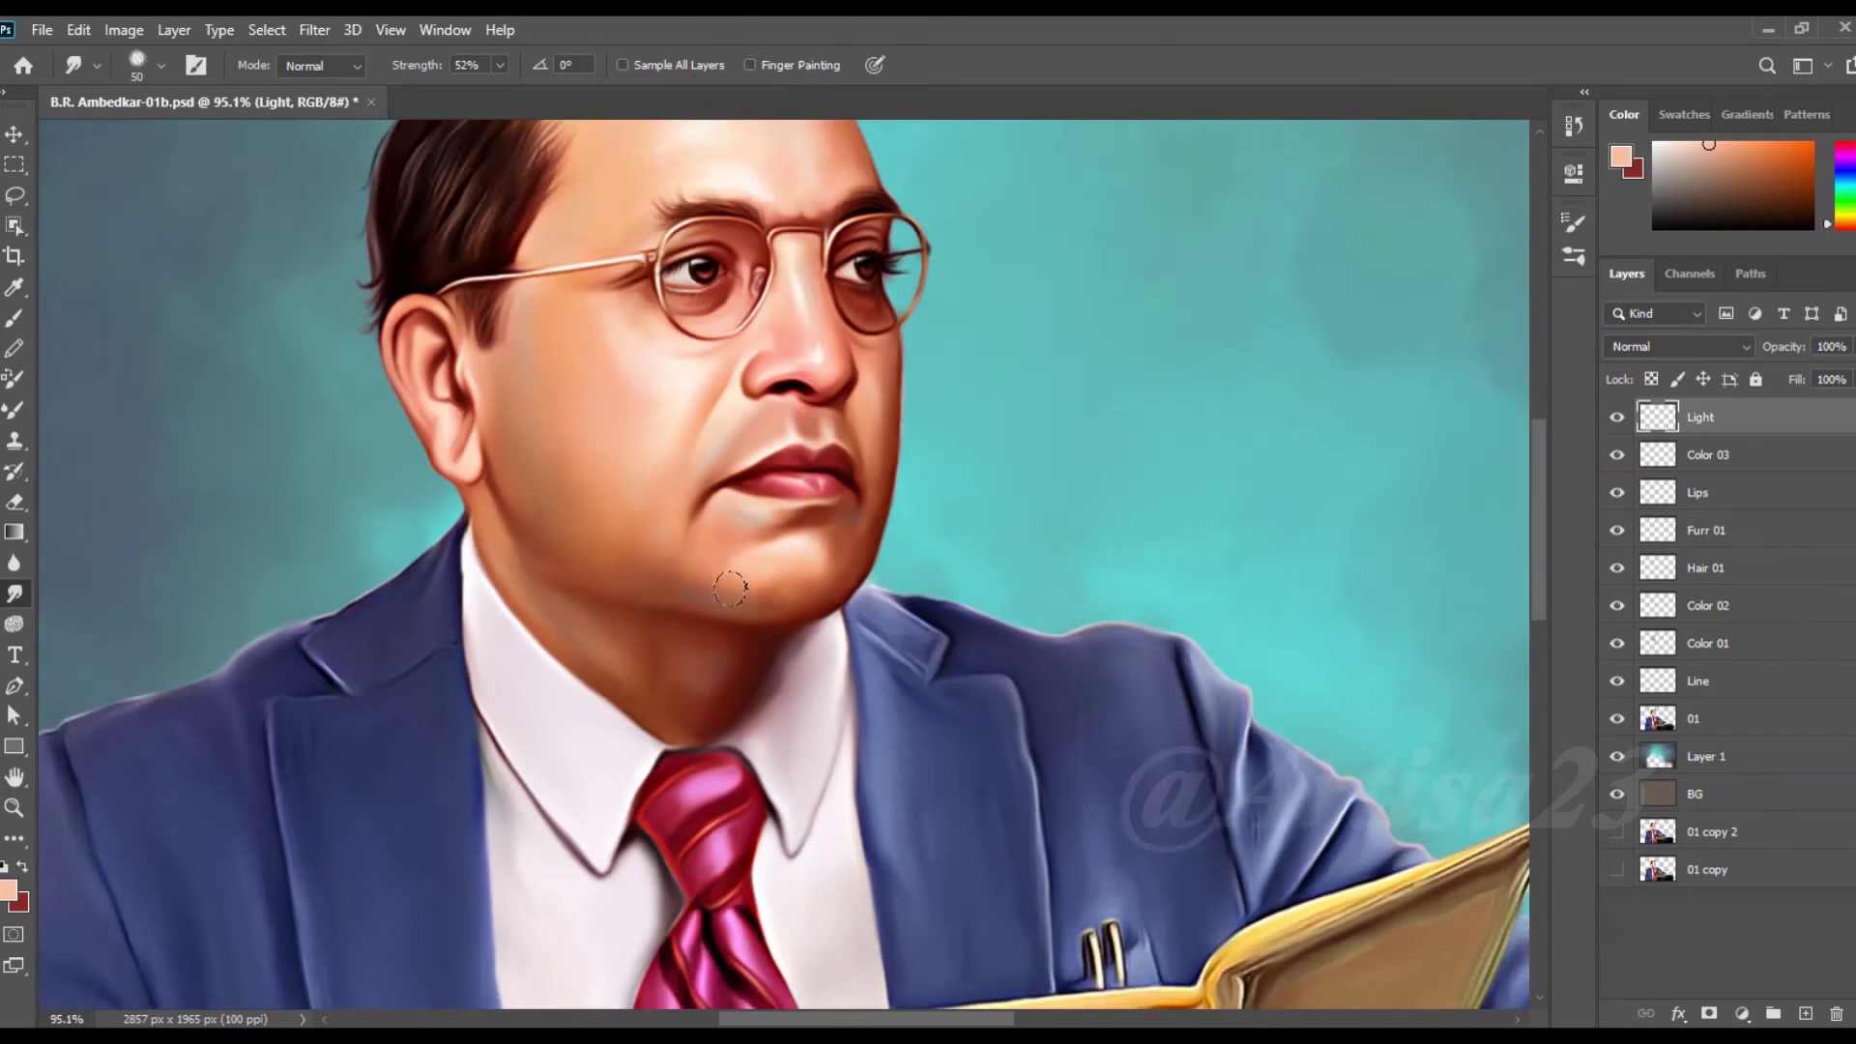
{"action": "scroll", "coordinate": [696, 629], "scroll_direction": "down", "scroll_amount": 1}
{"action": "scroll", "coordinate": [773, 580], "scroll_direction": "down", "scroll_amount": 1}
- Save the portrait file with Ctrl+S
{"action": "key", "text": "ctrl+s"}
{"action": "scroll", "coordinate": [806, 545], "scroll_direction": "down", "scroll_amount": 1}
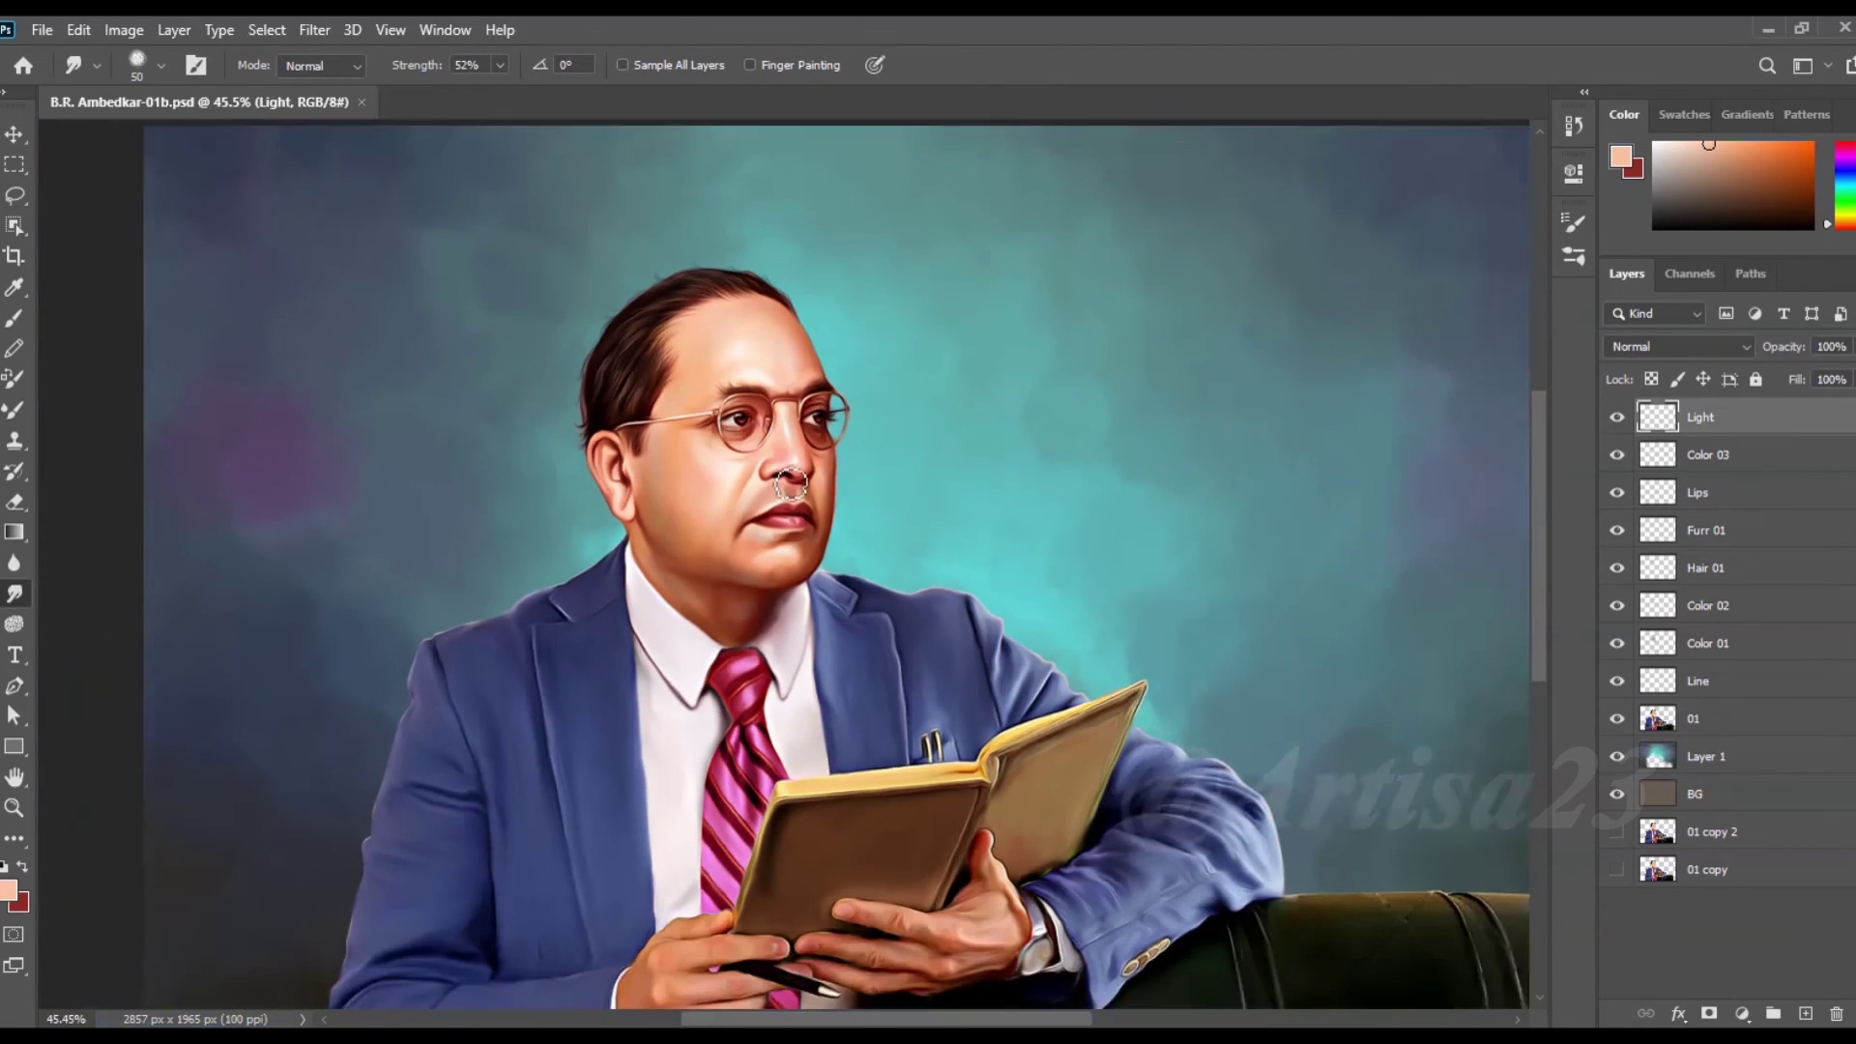
{"action": "scroll", "coordinate": [676, 425], "scroll_direction": "up", "scroll_amount": 2}
{"action": "scroll", "coordinate": [658, 435], "scroll_direction": "down", "scroll_amount": 1}
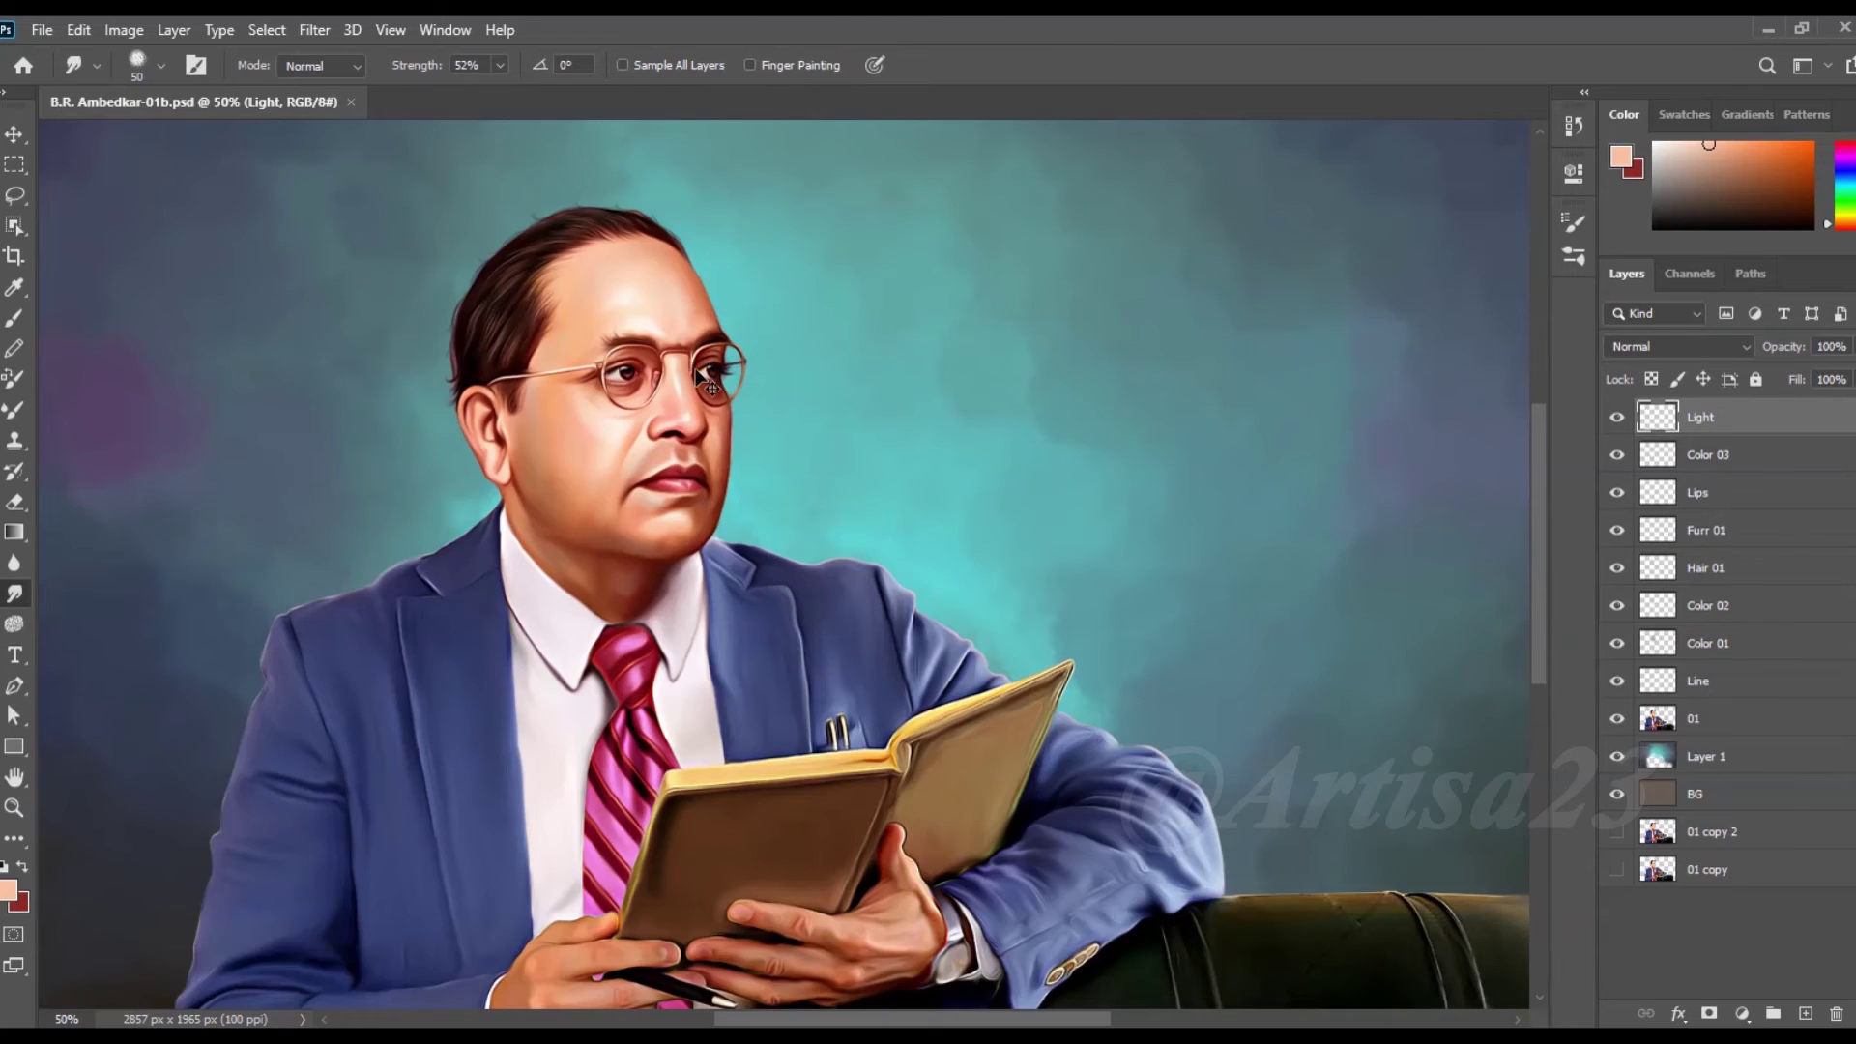
{"action": "scroll", "coordinate": [638, 483], "scroll_direction": "down", "scroll_amount": 2}
{"action": "scroll", "coordinate": [600, 561], "scroll_direction": "up", "scroll_amount": 2}
- Return to the Brush and sample the suit's dark blue as paint colour
{"action": "key", "text": "b"}
{"action": "scroll", "coordinate": [435, 539], "scroll_direction": "up", "scroll_amount": 2}
{"action": "scroll", "coordinate": [435, 538], "scroll_direction": "up", "scroll_amount": 1}
{"action": "left_click", "coordinate": [435, 539], "text": "alt"}
{"action": "scroll", "coordinate": [542, 484], "scroll_direction": "down", "scroll_amount": 1}
{"action": "scroll", "coordinate": [647, 384], "scroll_direction": "up", "scroll_amount": 1}
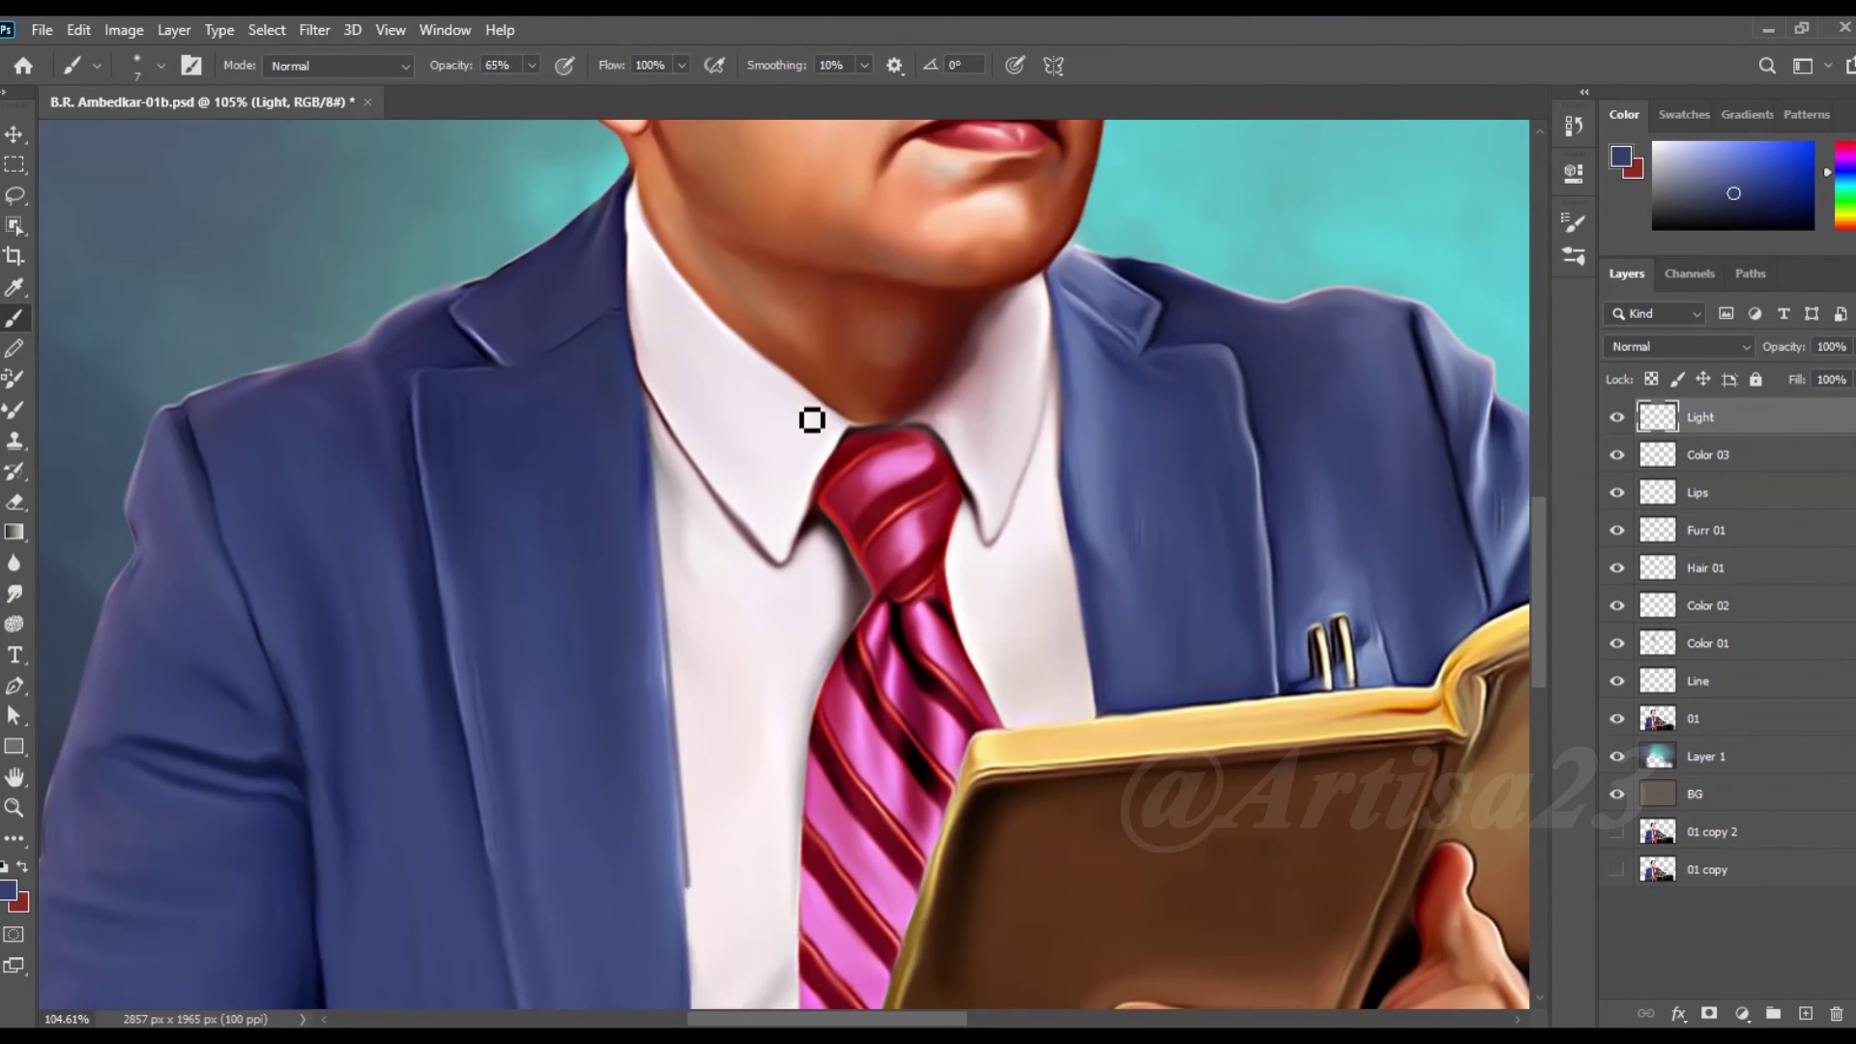
- Sample a darker blue from the suit as the paint colour
{"action": "scroll", "coordinate": [812, 418], "scroll_direction": "down", "scroll_amount": 2}
{"action": "scroll", "coordinate": [725, 773], "scroll_direction": "up", "scroll_amount": 3}
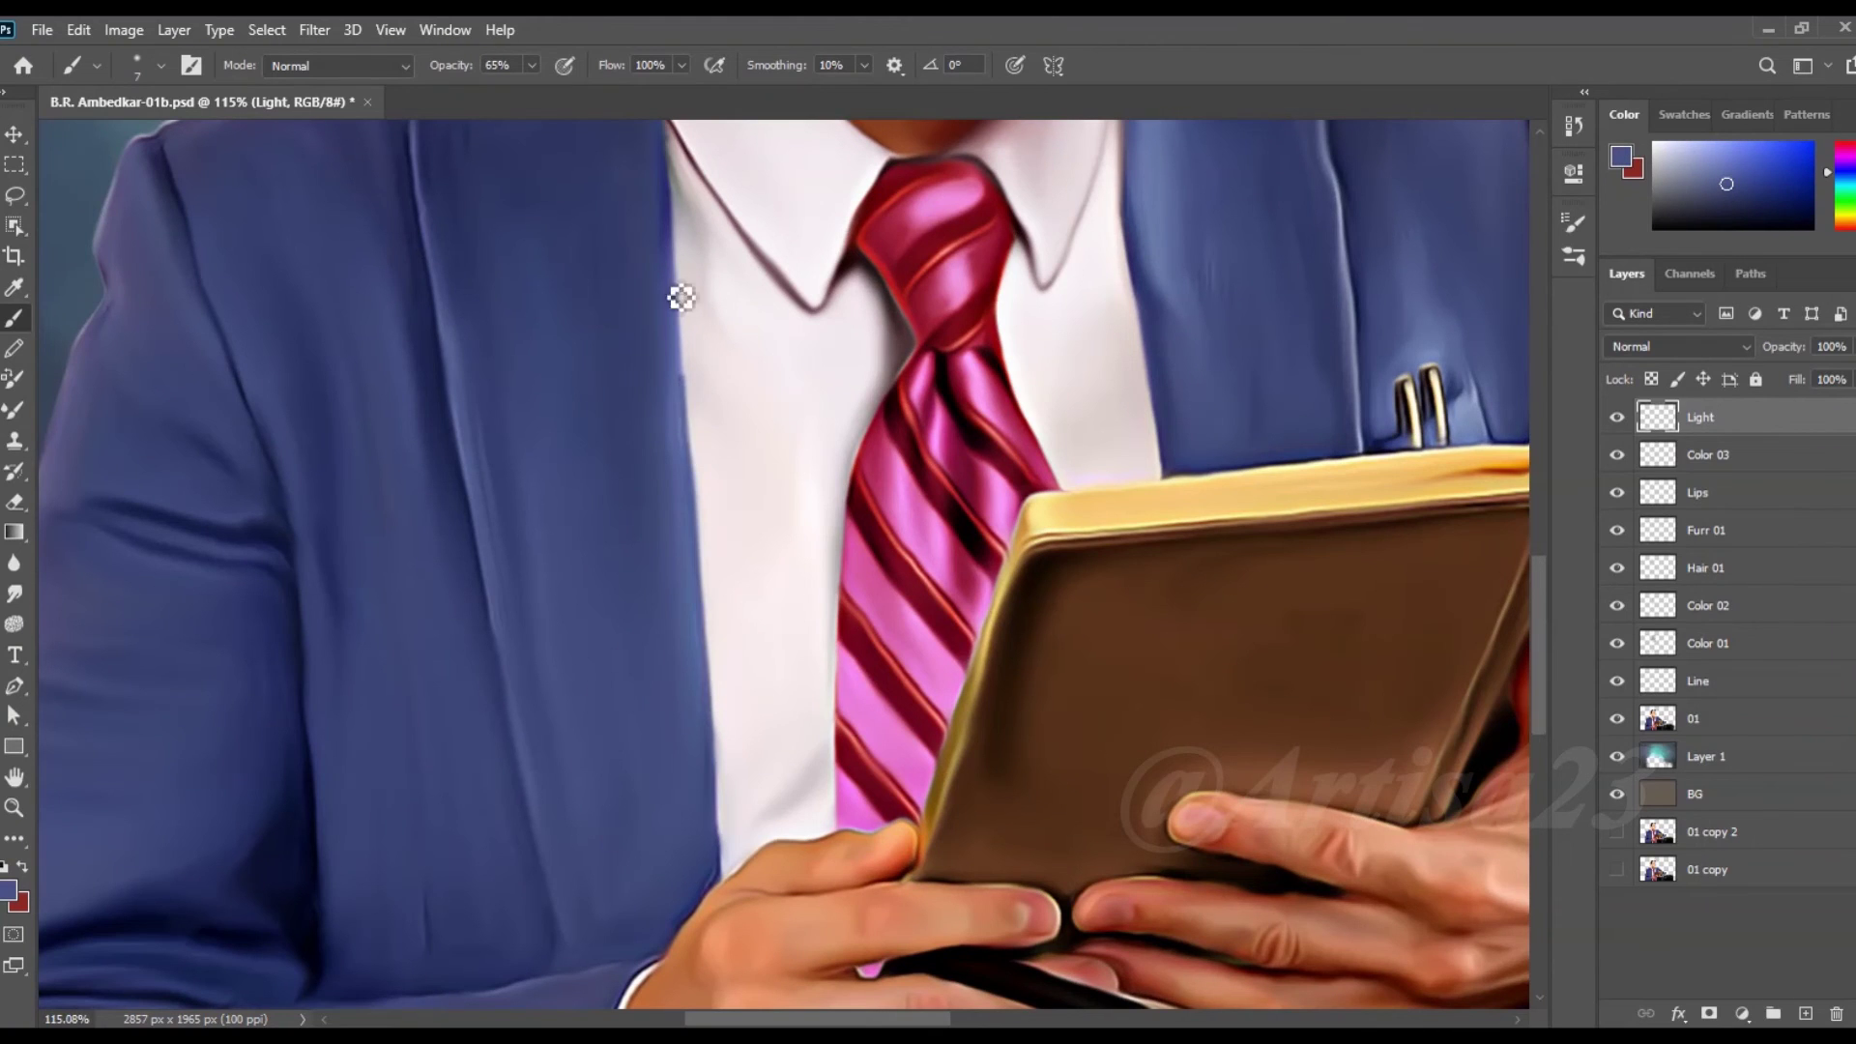
{"action": "scroll", "coordinate": [967, 338], "scroll_direction": "down", "scroll_amount": 2}
{"action": "left_click", "coordinate": [1098, 358], "text": "alt"}
{"action": "scroll", "coordinate": [1051, 249], "scroll_direction": "up", "scroll_amount": 2}
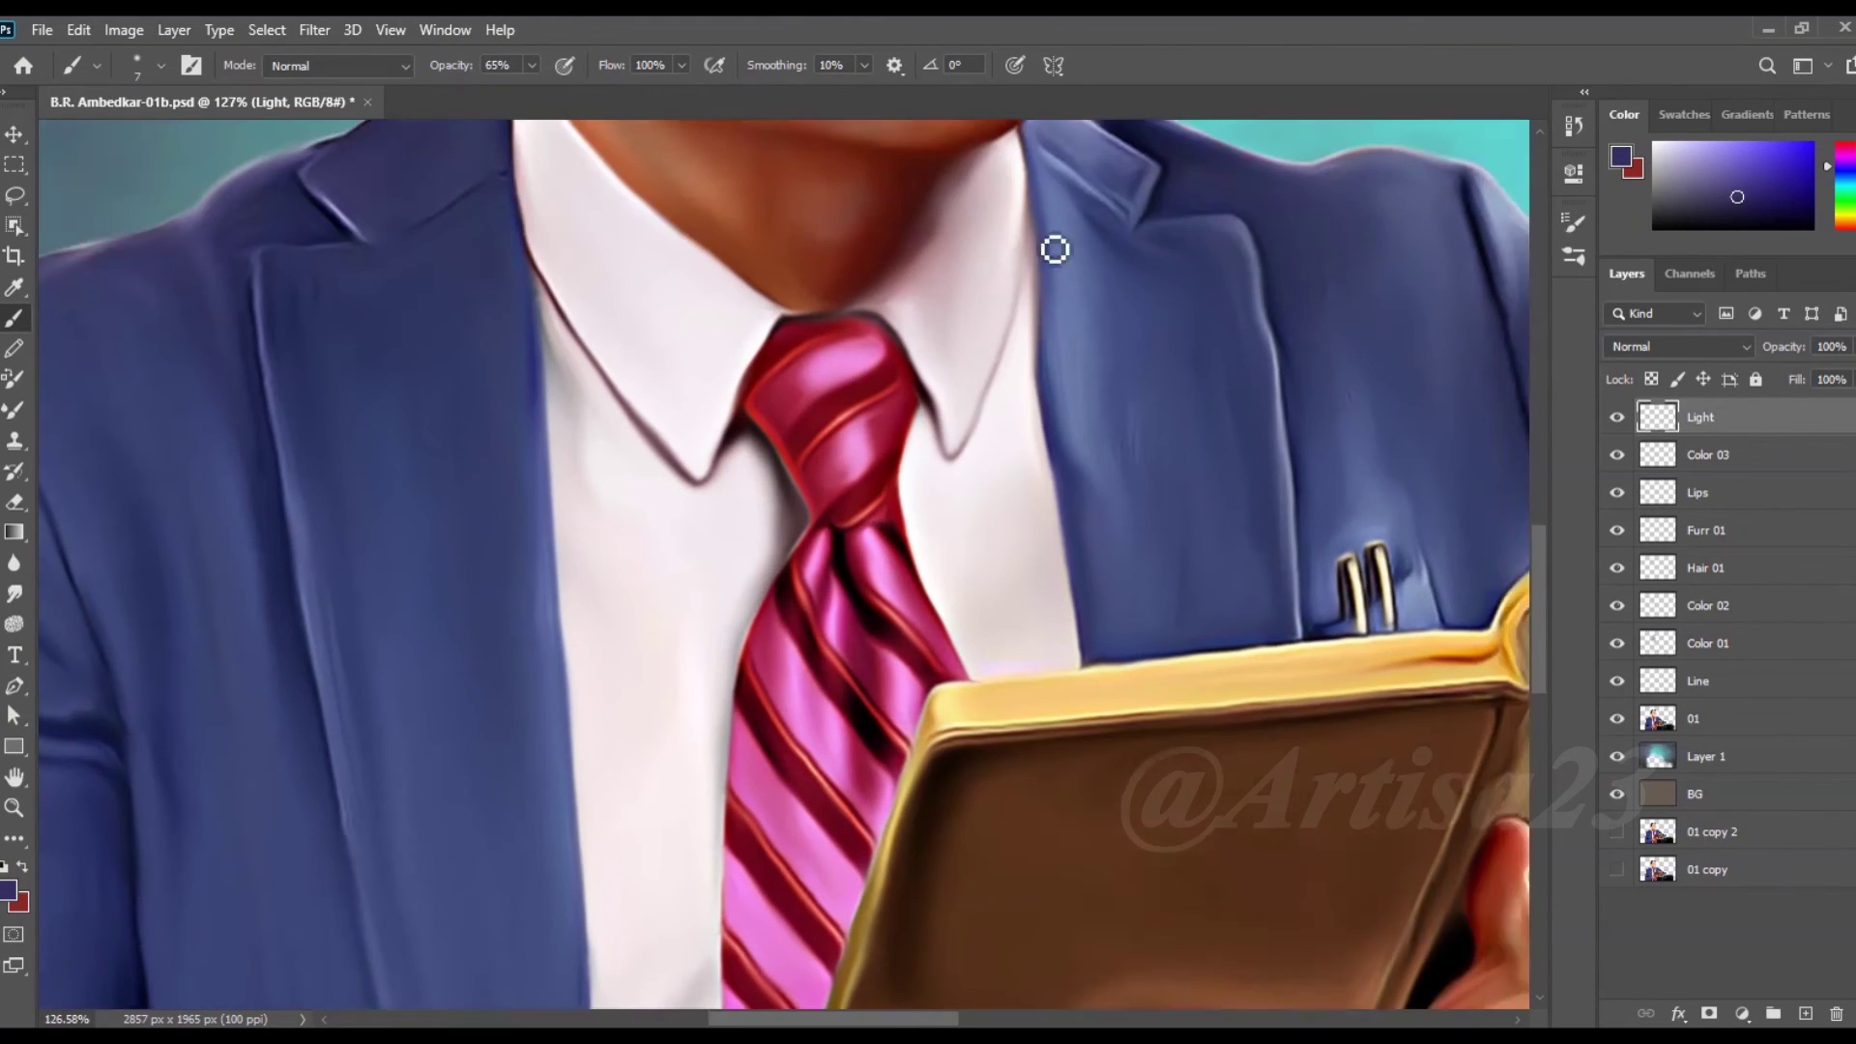
{"action": "scroll", "coordinate": [1040, 198], "scroll_direction": "up", "scroll_amount": 1}
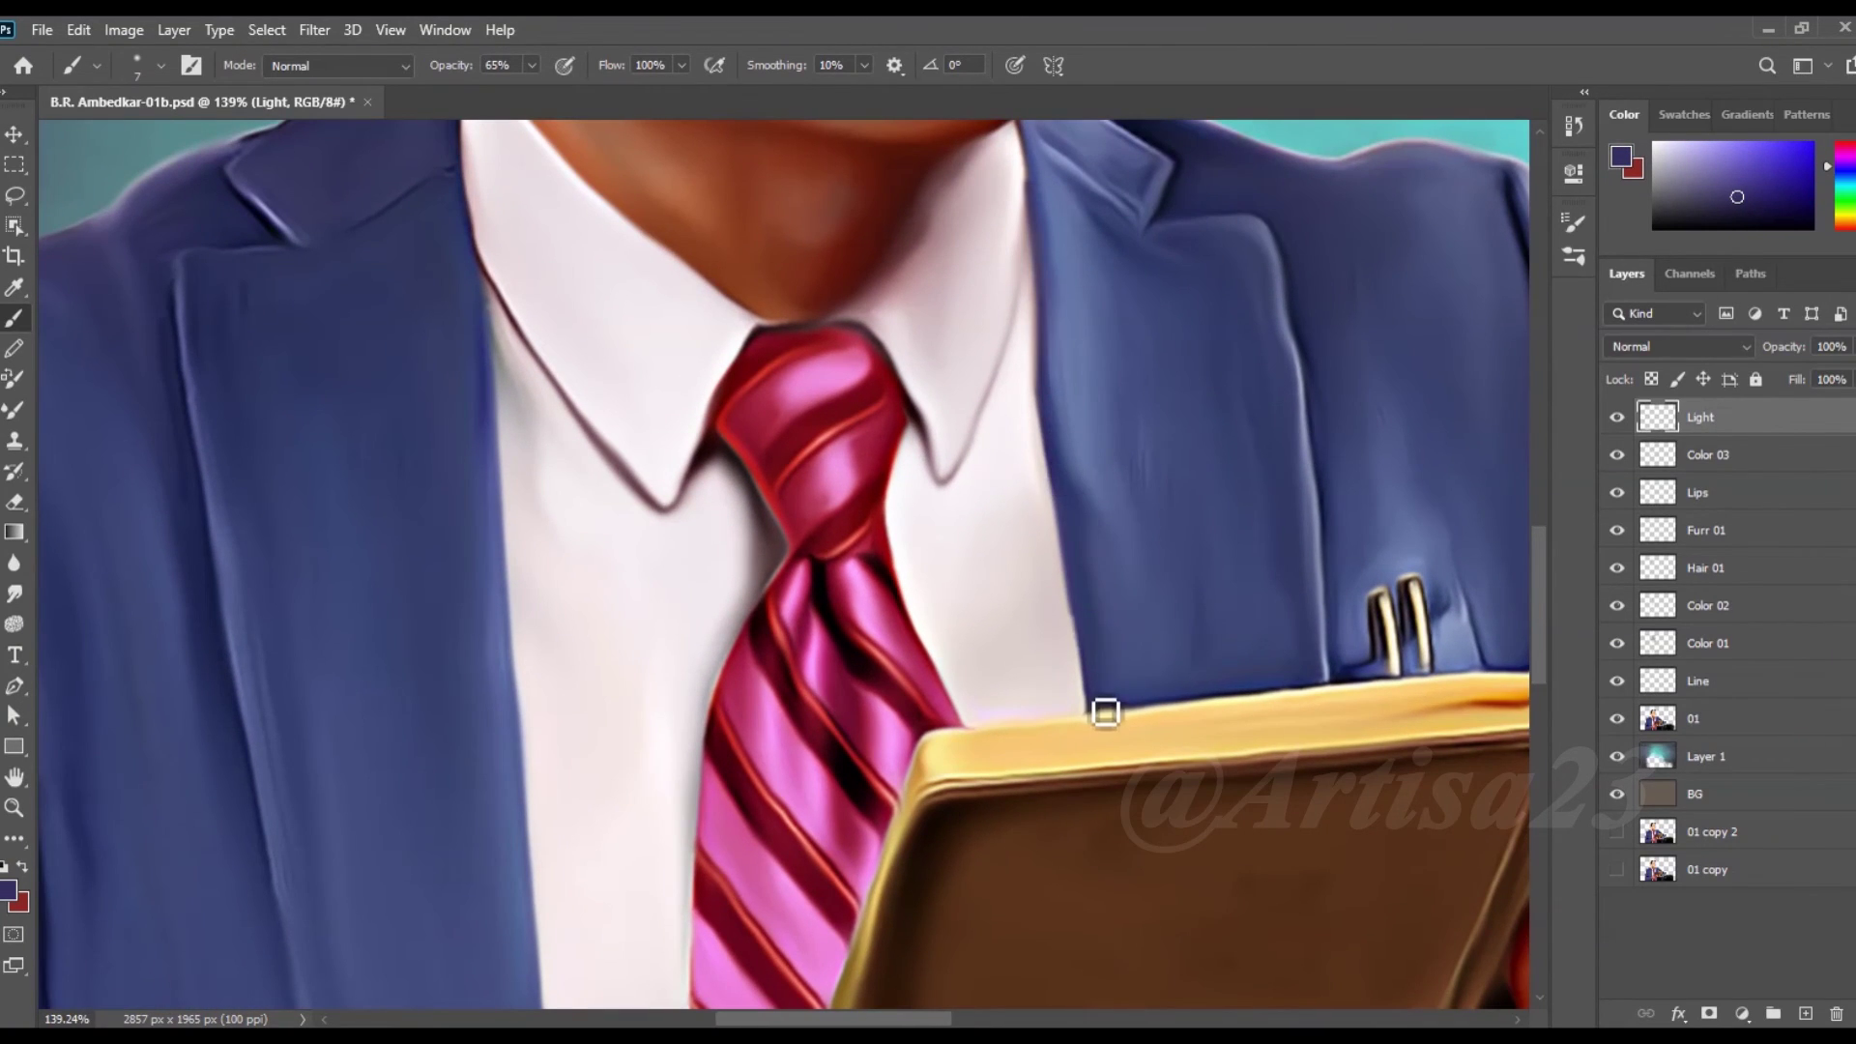
{"action": "scroll", "coordinate": [1105, 713], "scroll_direction": "down", "scroll_amount": 2}
{"action": "scroll", "coordinate": [658, 923], "scroll_direction": "up", "scroll_amount": 2}
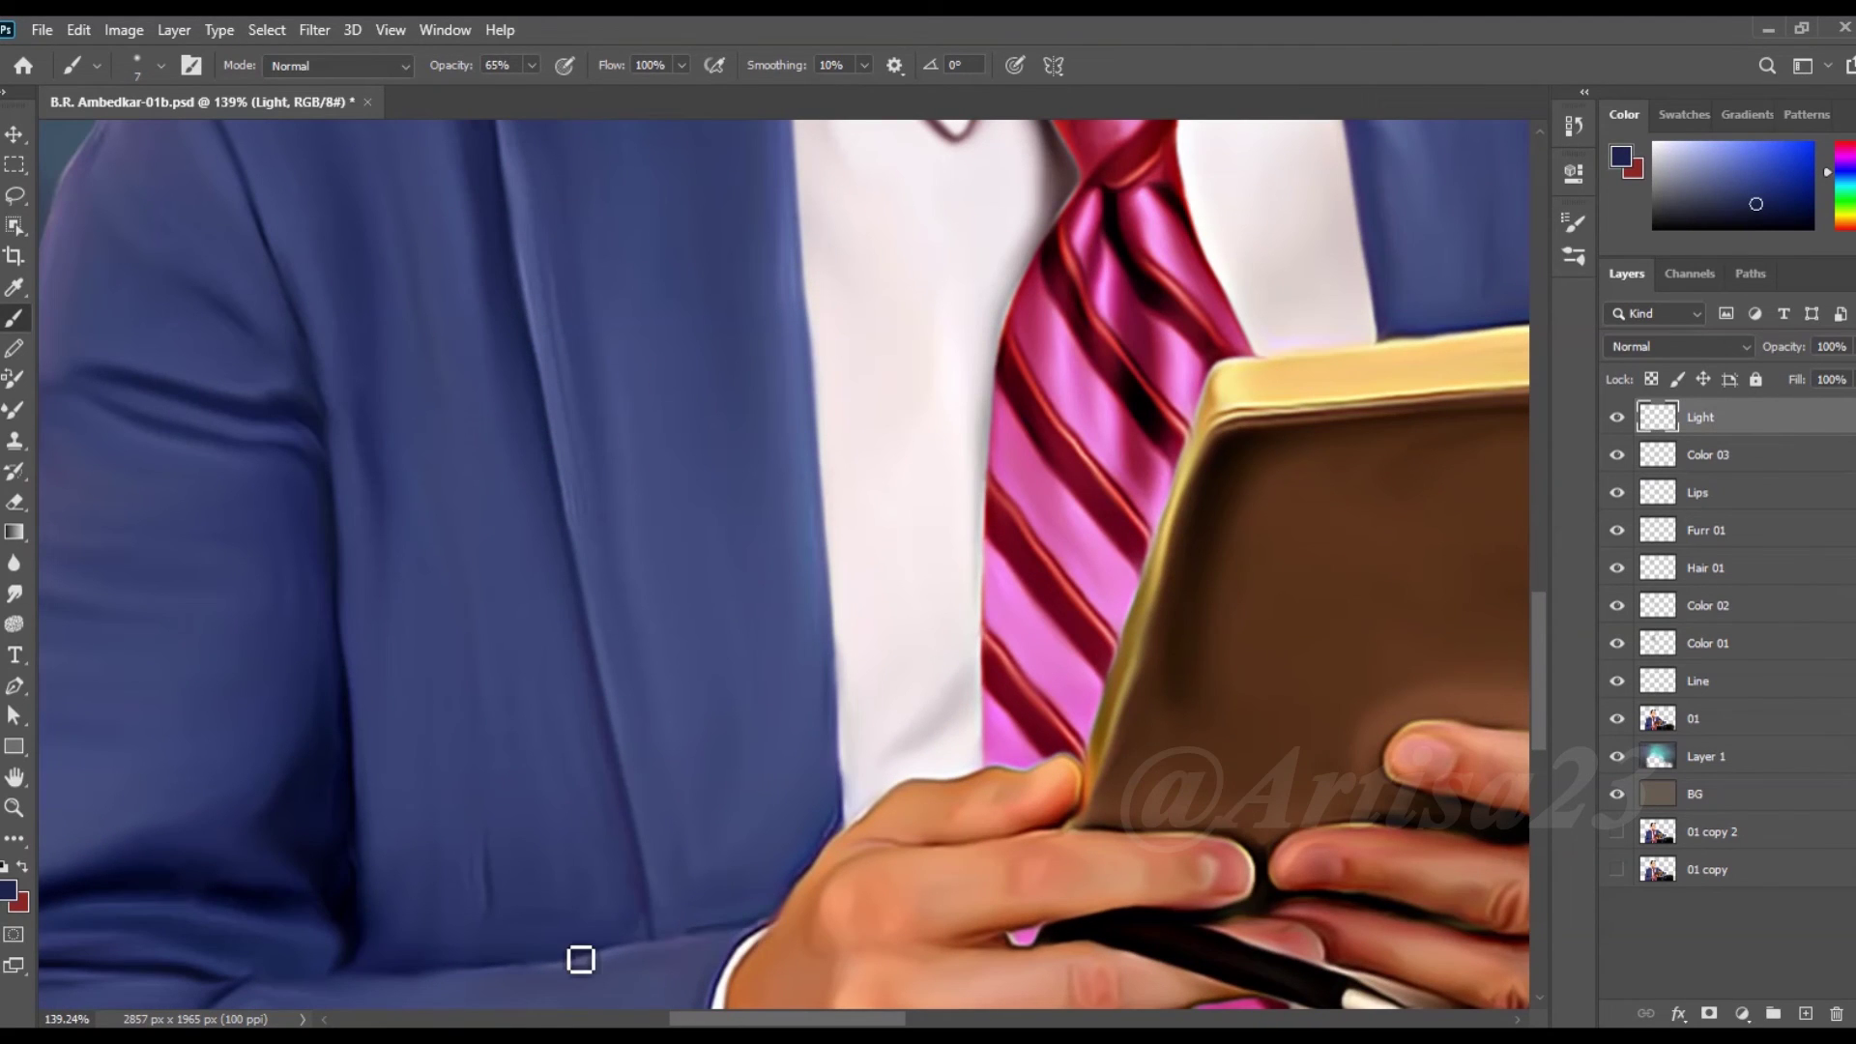
{"action": "scroll", "coordinate": [487, 982], "scroll_direction": "down", "scroll_amount": 1}
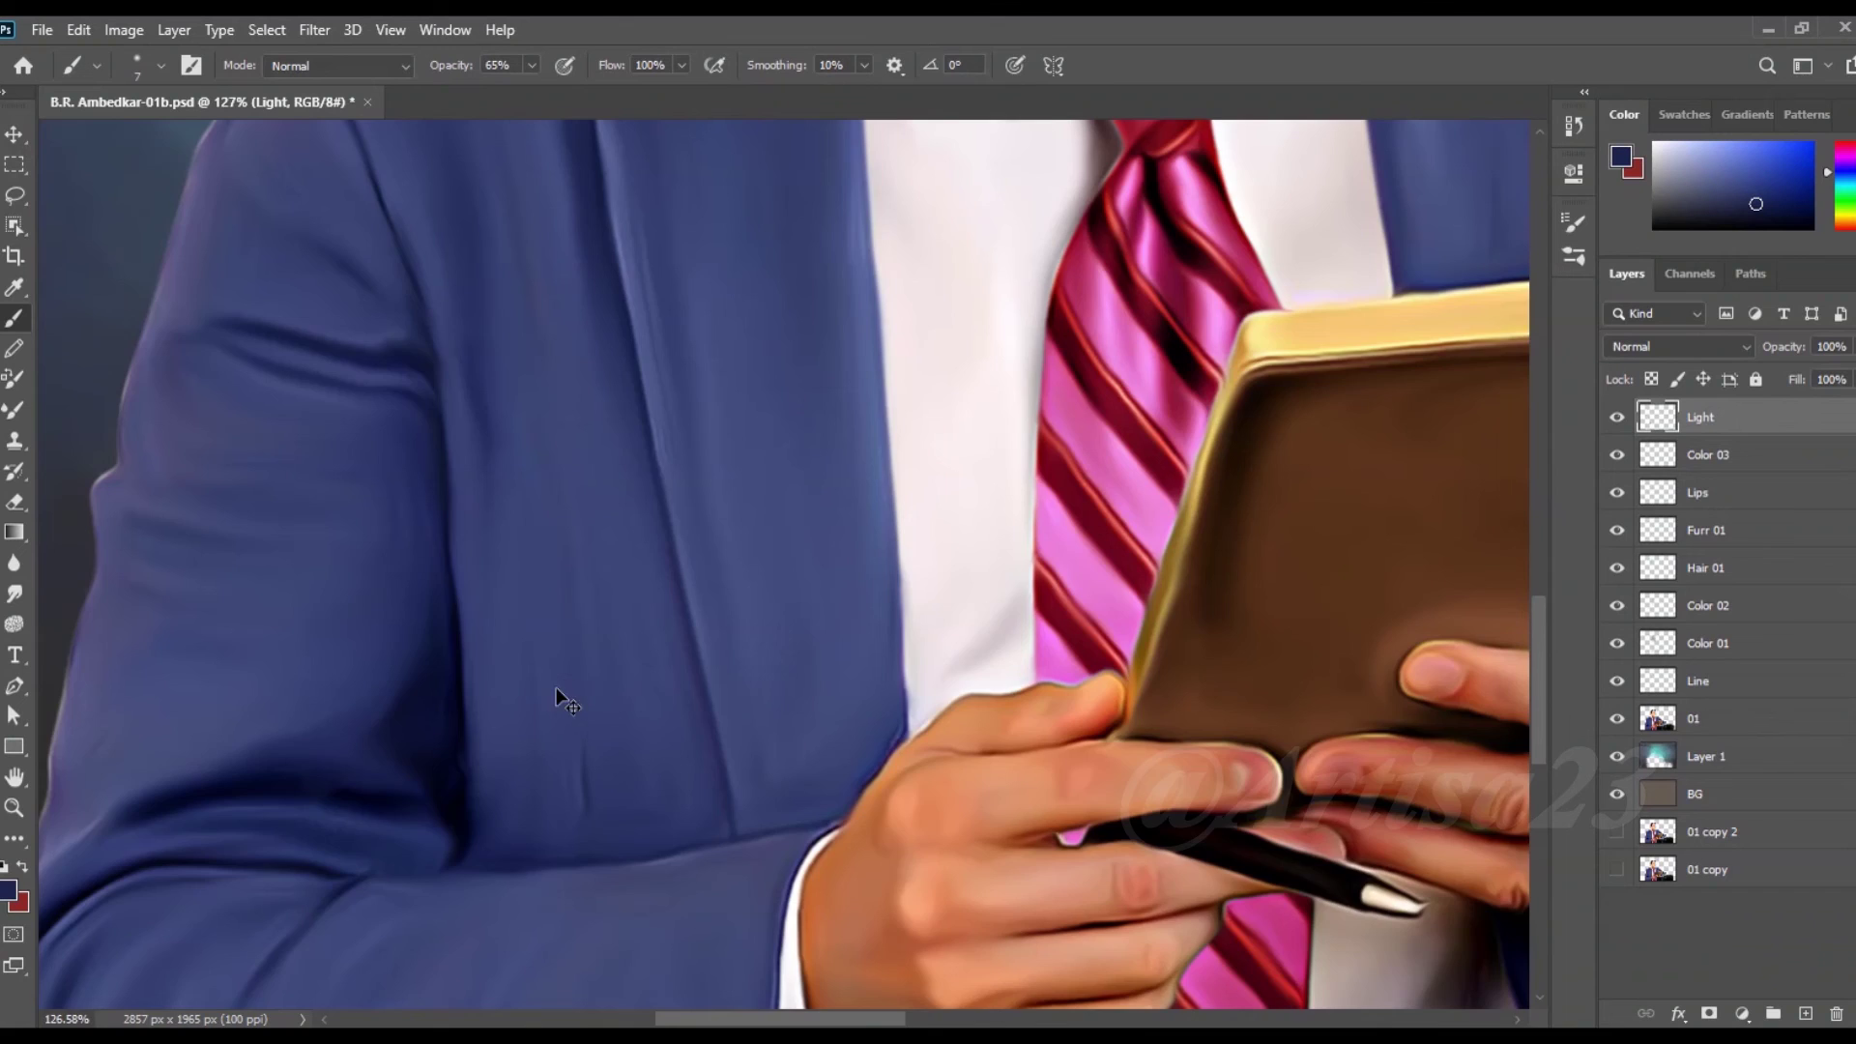
{"action": "scroll", "coordinate": [555, 688], "scroll_direction": "down", "scroll_amount": 3}
{"action": "scroll", "coordinate": [708, 549], "scroll_direction": "up", "scroll_amount": 1}
- Paint light-blue highlight strokes along the left sleeve, chest and lapel
{"action": "left_click", "coordinate": [1276, 323], "text": "alt"}
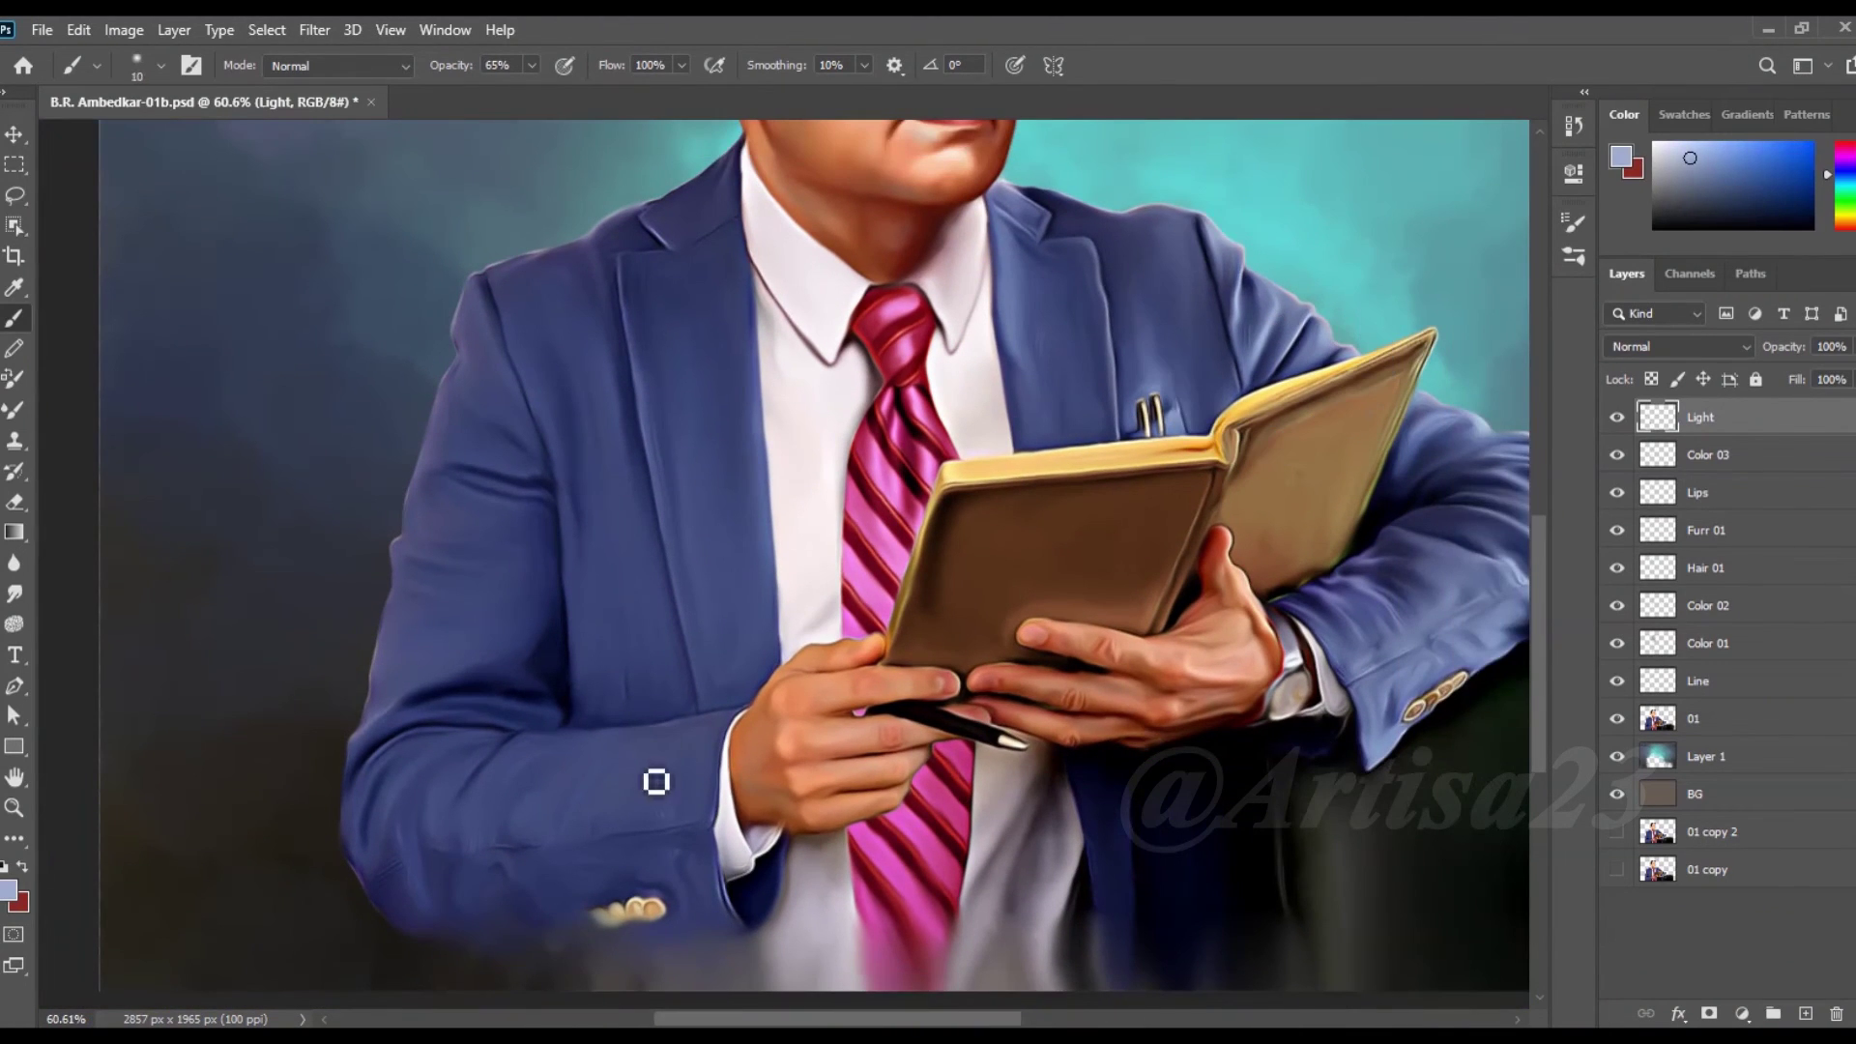
{"action": "left_click_drag", "start_coordinate": [570, 822], "coordinate": [604, 783]}
{"action": "left_click_drag", "start_coordinate": [454, 831], "coordinate": [542, 792]}
{"action": "left_click_drag", "start_coordinate": [449, 648], "coordinate": [507, 633]}
{"action": "left_click_drag", "start_coordinate": [431, 562], "coordinate": [503, 551]}
{"action": "mouse_move", "coordinate": [619, 498]}
{"action": "left_mouse_down"}
{"action": "mouse_move", "coordinate": [627, 619]}
{"action": "mouse_move", "coordinate": [598, 662]}
{"action": "left_mouse_up"}
{"action": "left_click_drag", "start_coordinate": [604, 333], "coordinate": [602, 421]}
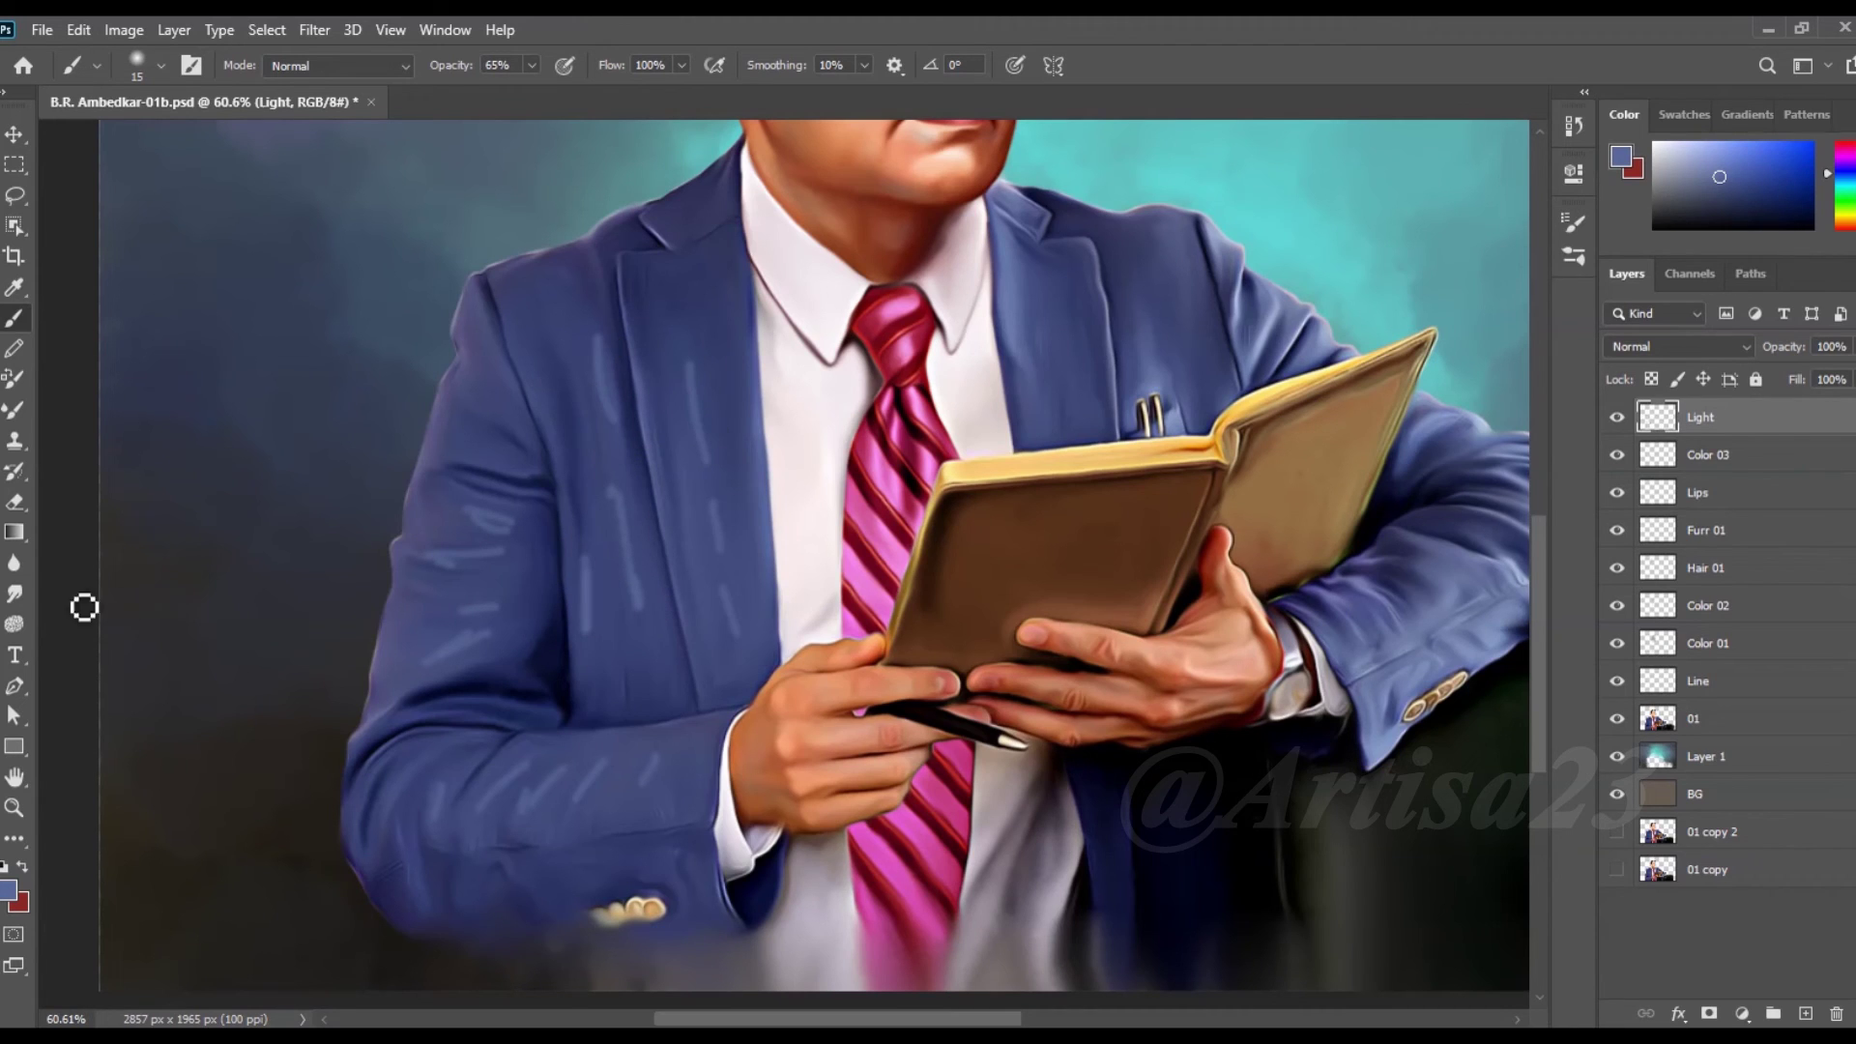
- Smudge the chest and sleeve highlights into the fabric with a smaller brush
{"action": "left_click", "coordinate": [14, 592]}
{"action": "key", "text": "bracketleft"}
{"action": "left_click_drag", "start_coordinate": [593, 544], "coordinate": [600, 646]}
{"action": "mouse_move", "coordinate": [522, 488]}
{"action": "left_mouse_down"}
{"action": "mouse_move", "coordinate": [431, 546]}
{"action": "mouse_move", "coordinate": [417, 637]}
{"action": "left_mouse_up"}
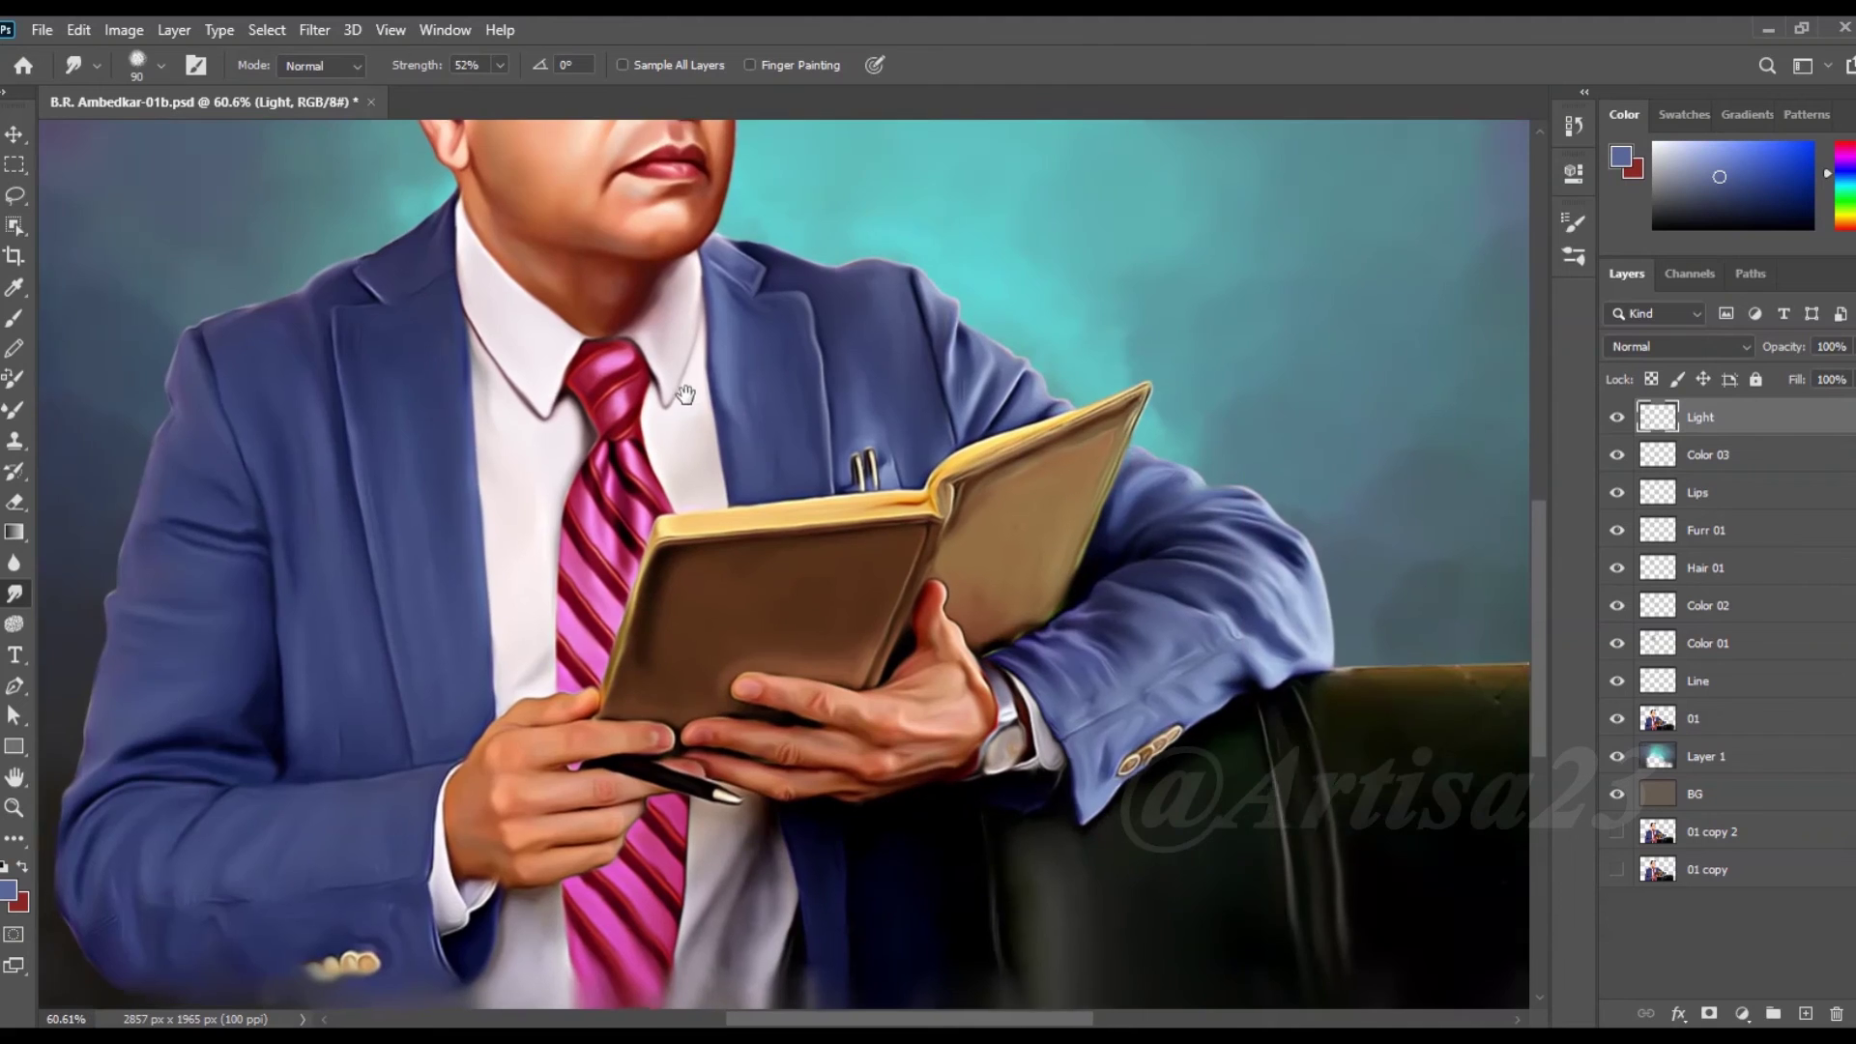
- Paint and smudge darker navy shading on the right sleeve
{"action": "key", "text": "b"}
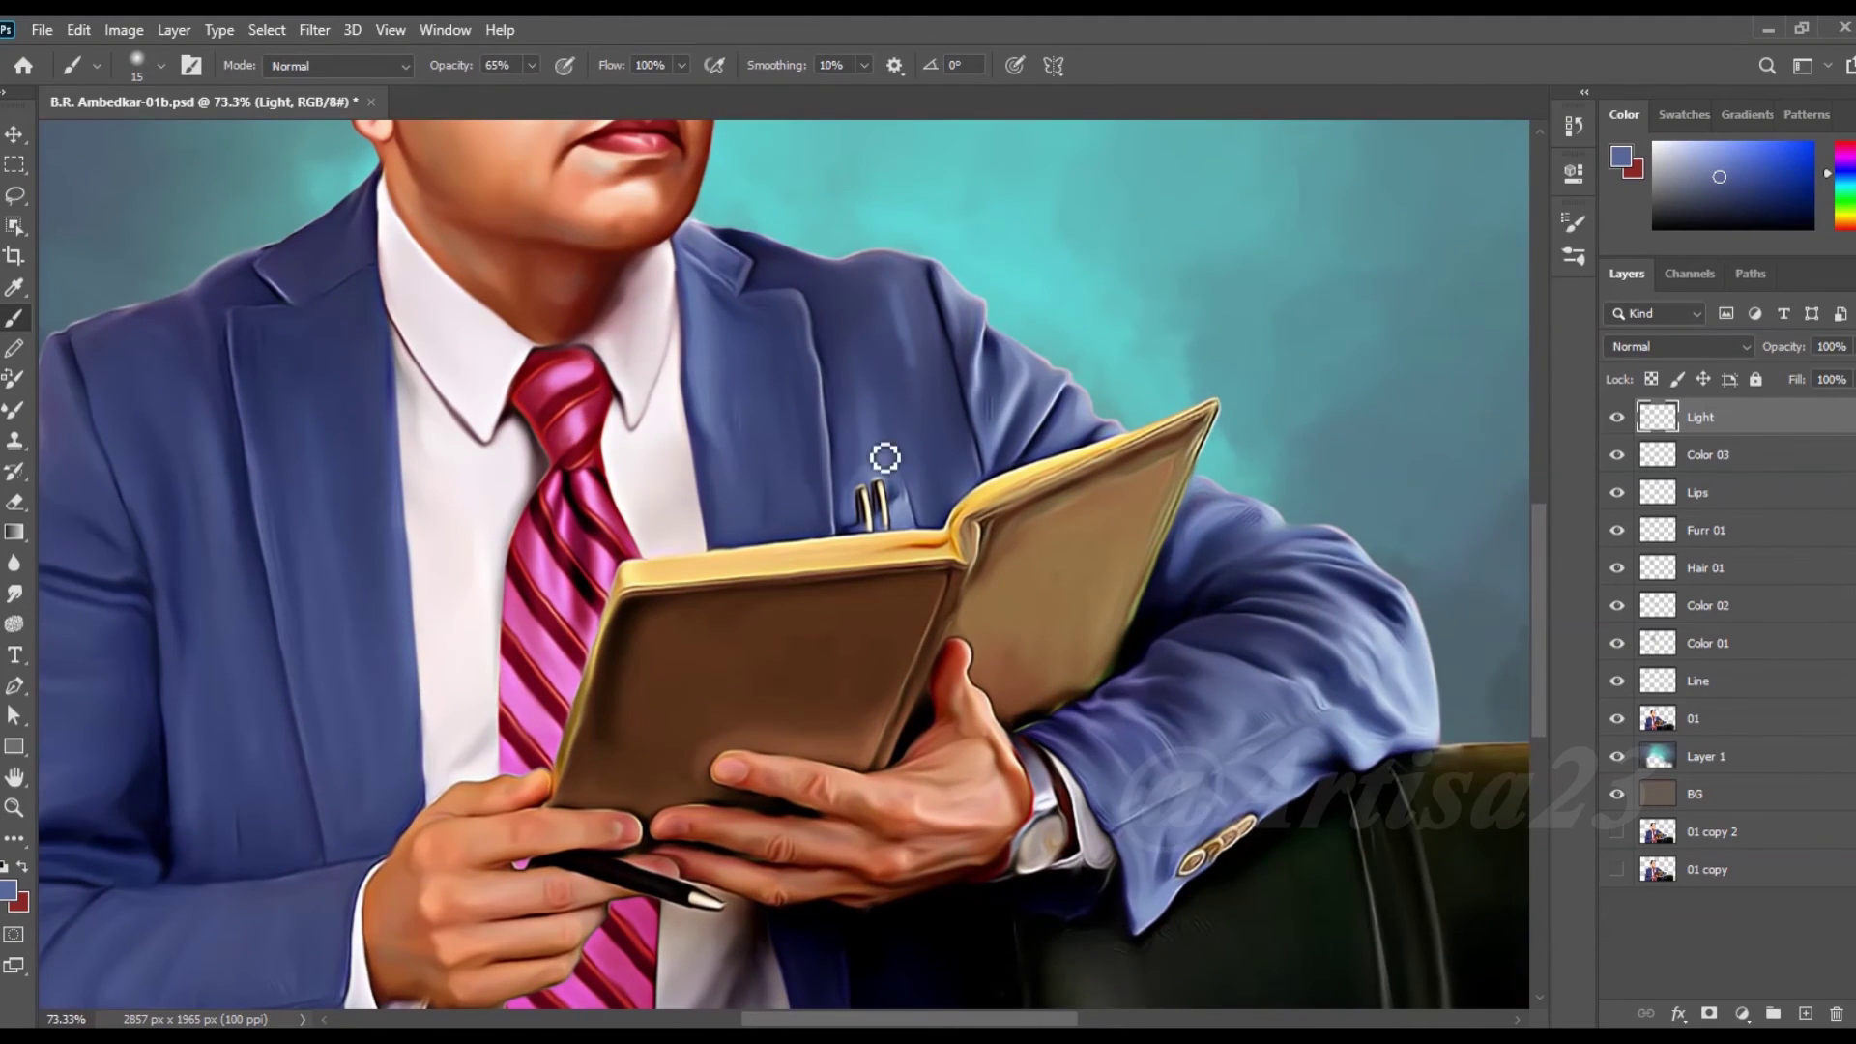
{"action": "key", "text": "r"}
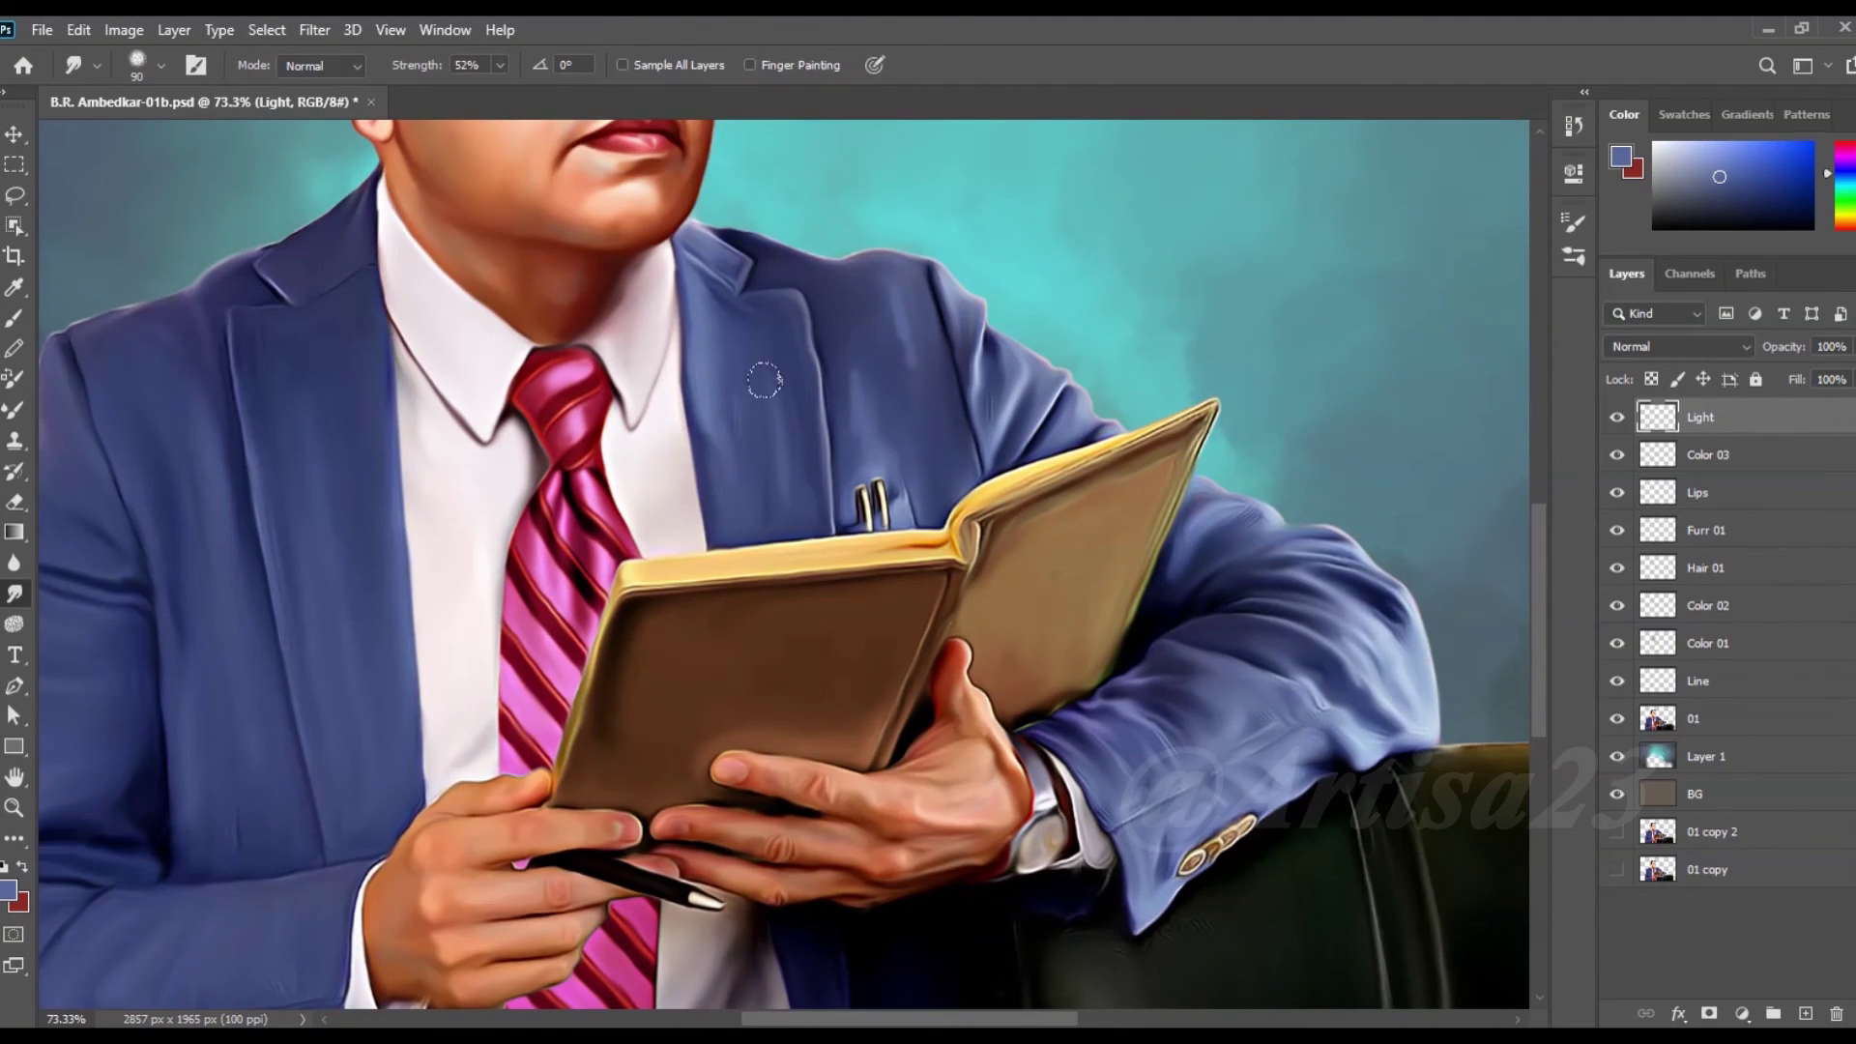
{"action": "scroll", "coordinate": [882, 304], "scroll_direction": "up", "scroll_amount": 2}
{"action": "left_click_drag", "start_coordinate": [967, 386], "coordinate": [907, 337]}
{"action": "key", "text": "b"}
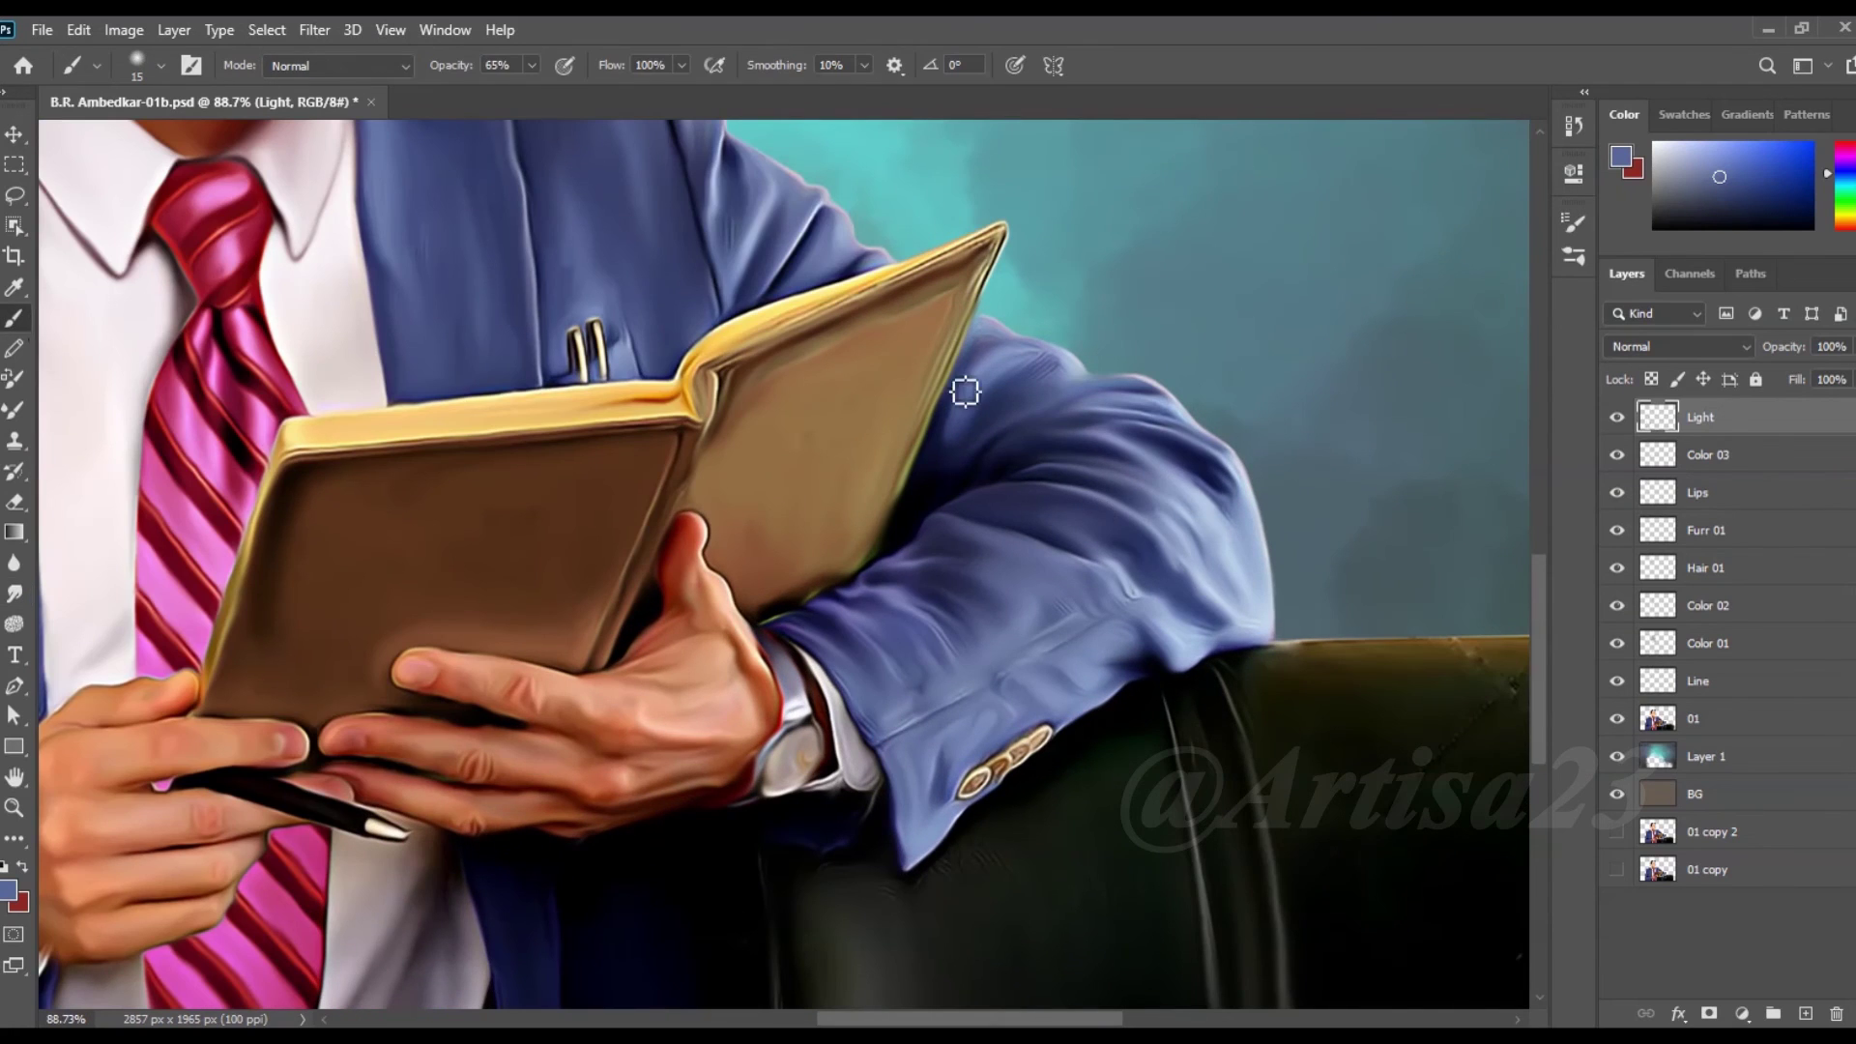
{"action": "left_click", "coordinate": [1185, 517], "text": "alt"}
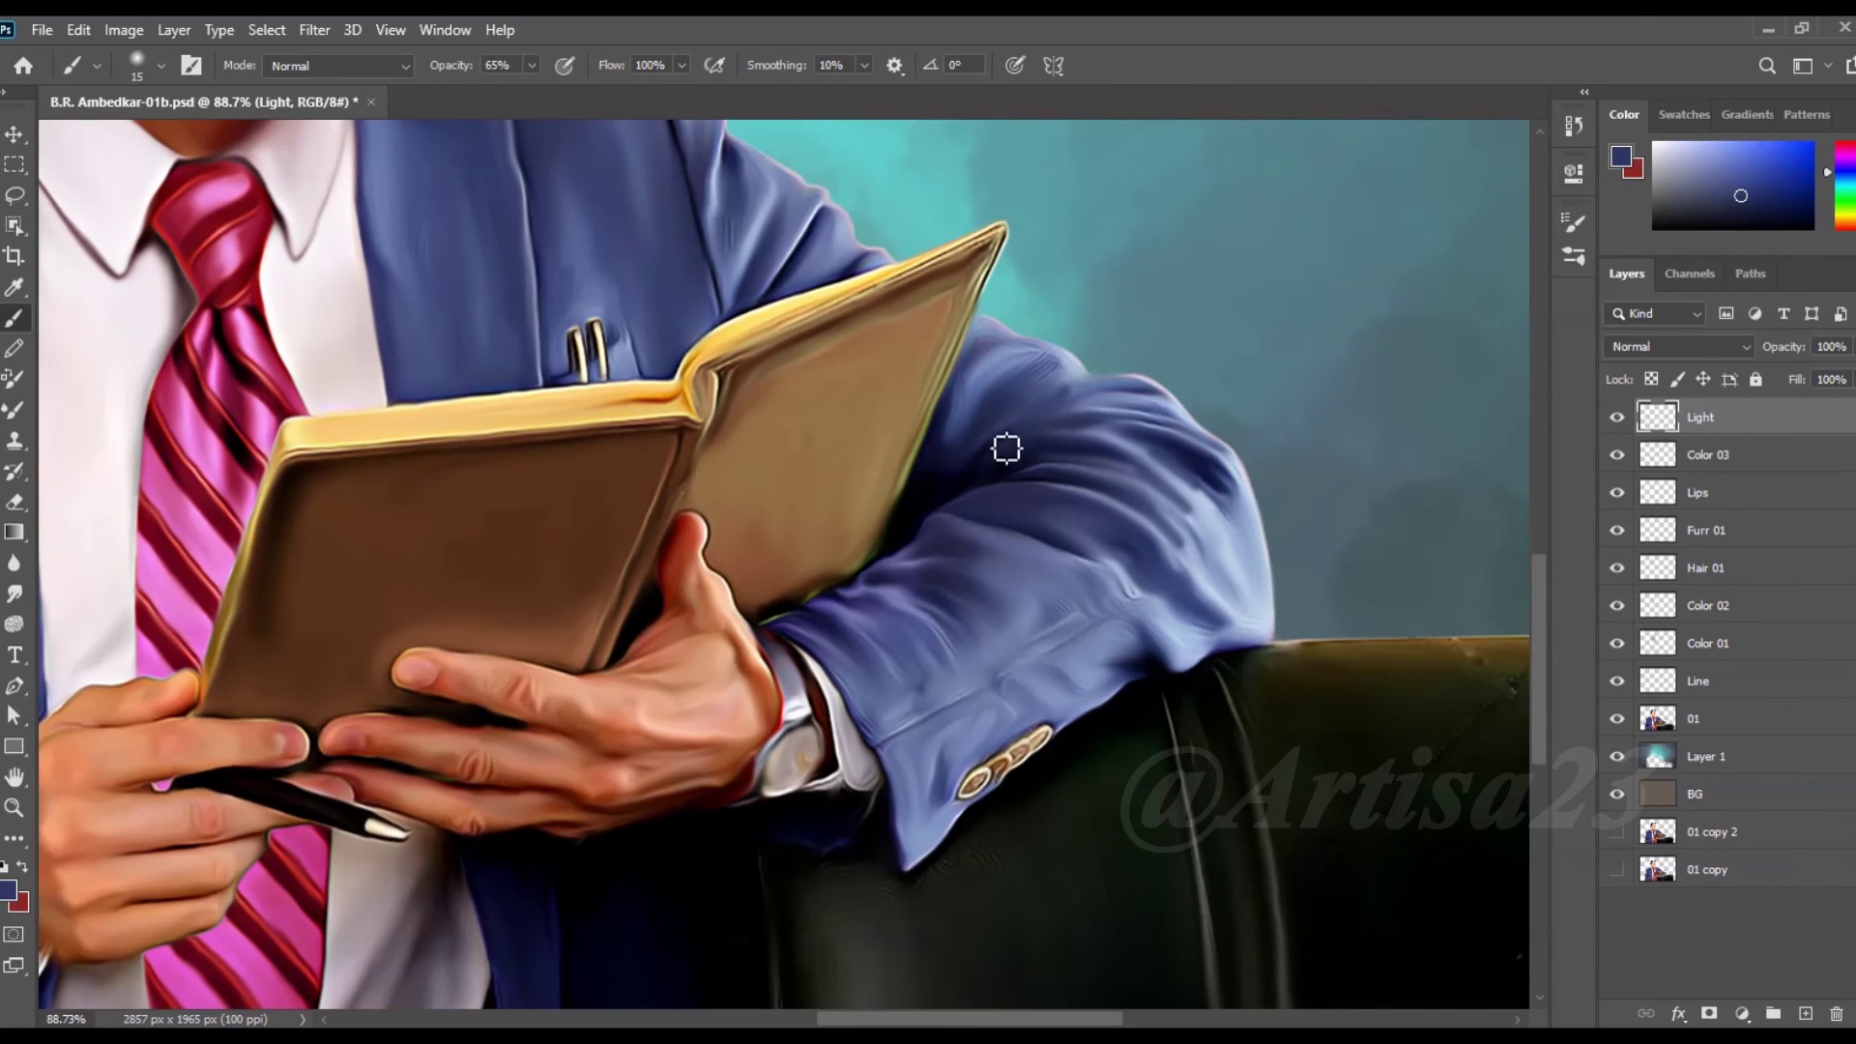
{"action": "key", "text": "r"}
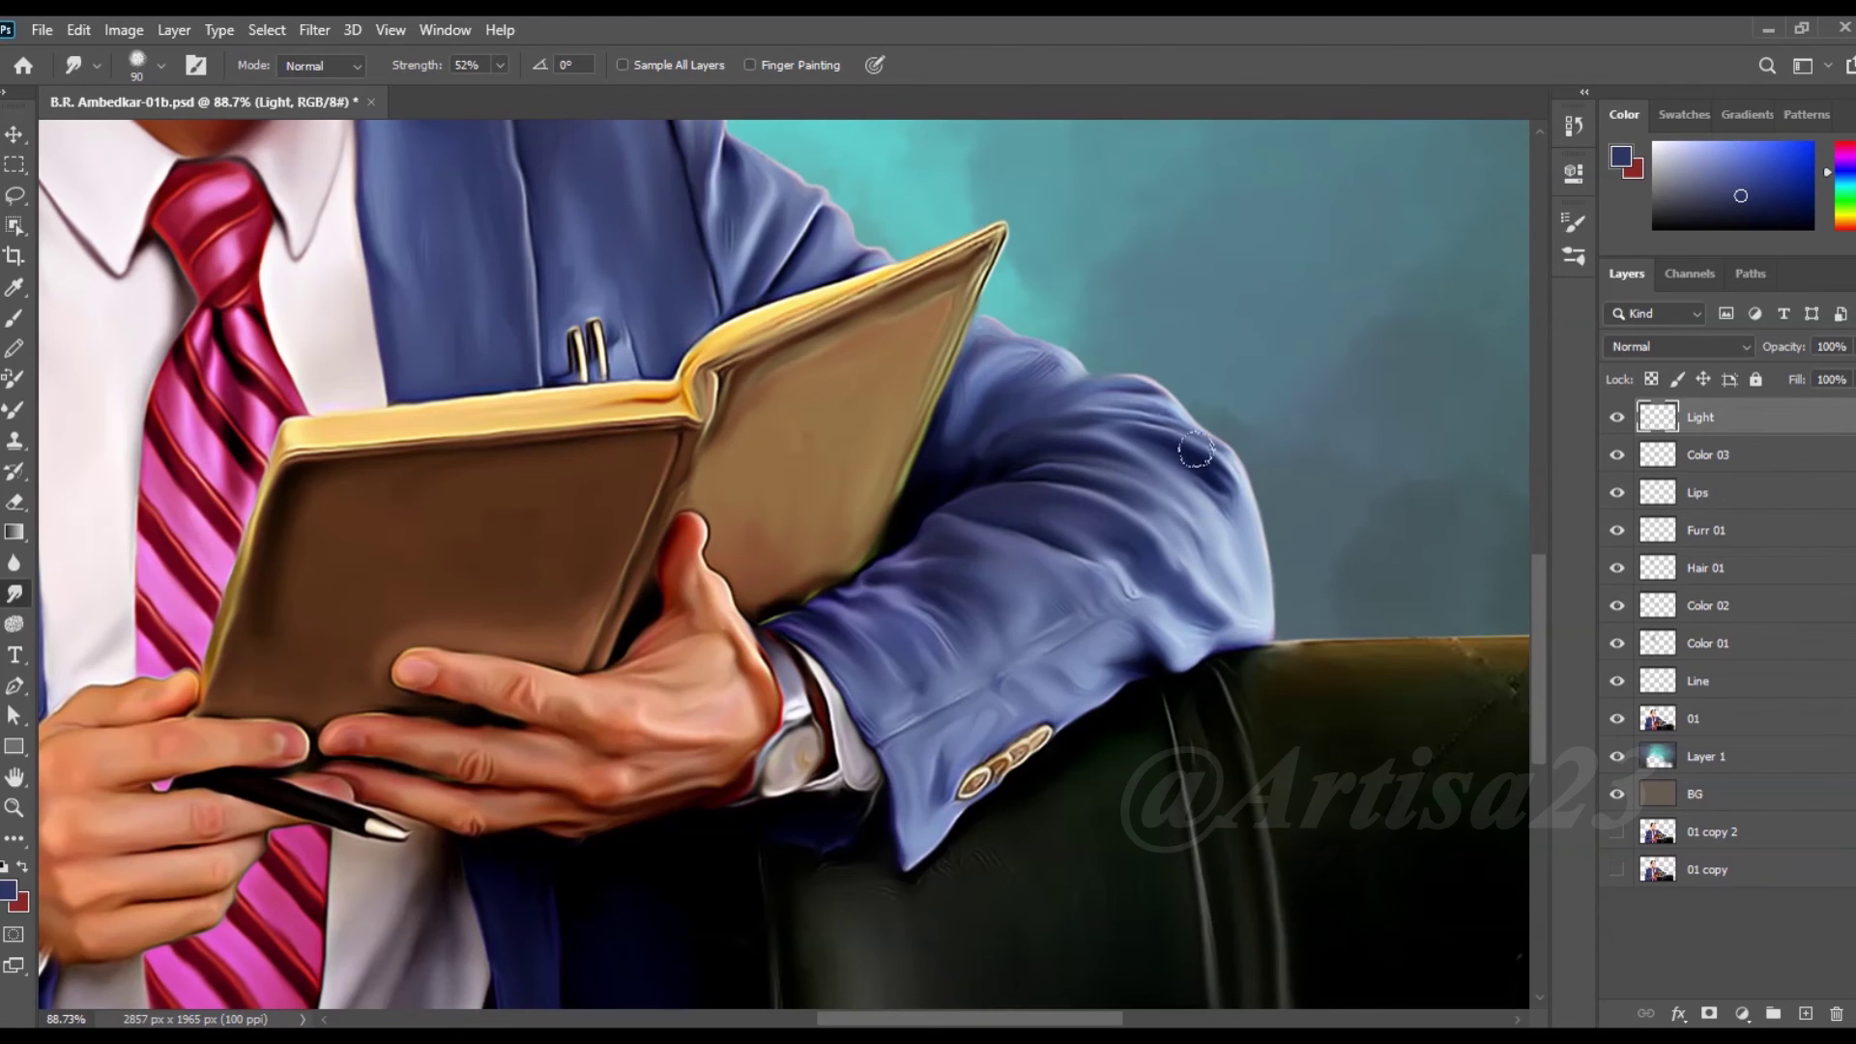
- Select the painting layers and group them into Group 1
{"action": "key", "text": "ctrl+minus"}
{"action": "key", "text": "ctrl+minus"}
{"action": "key", "text": "ctrl+minus"}
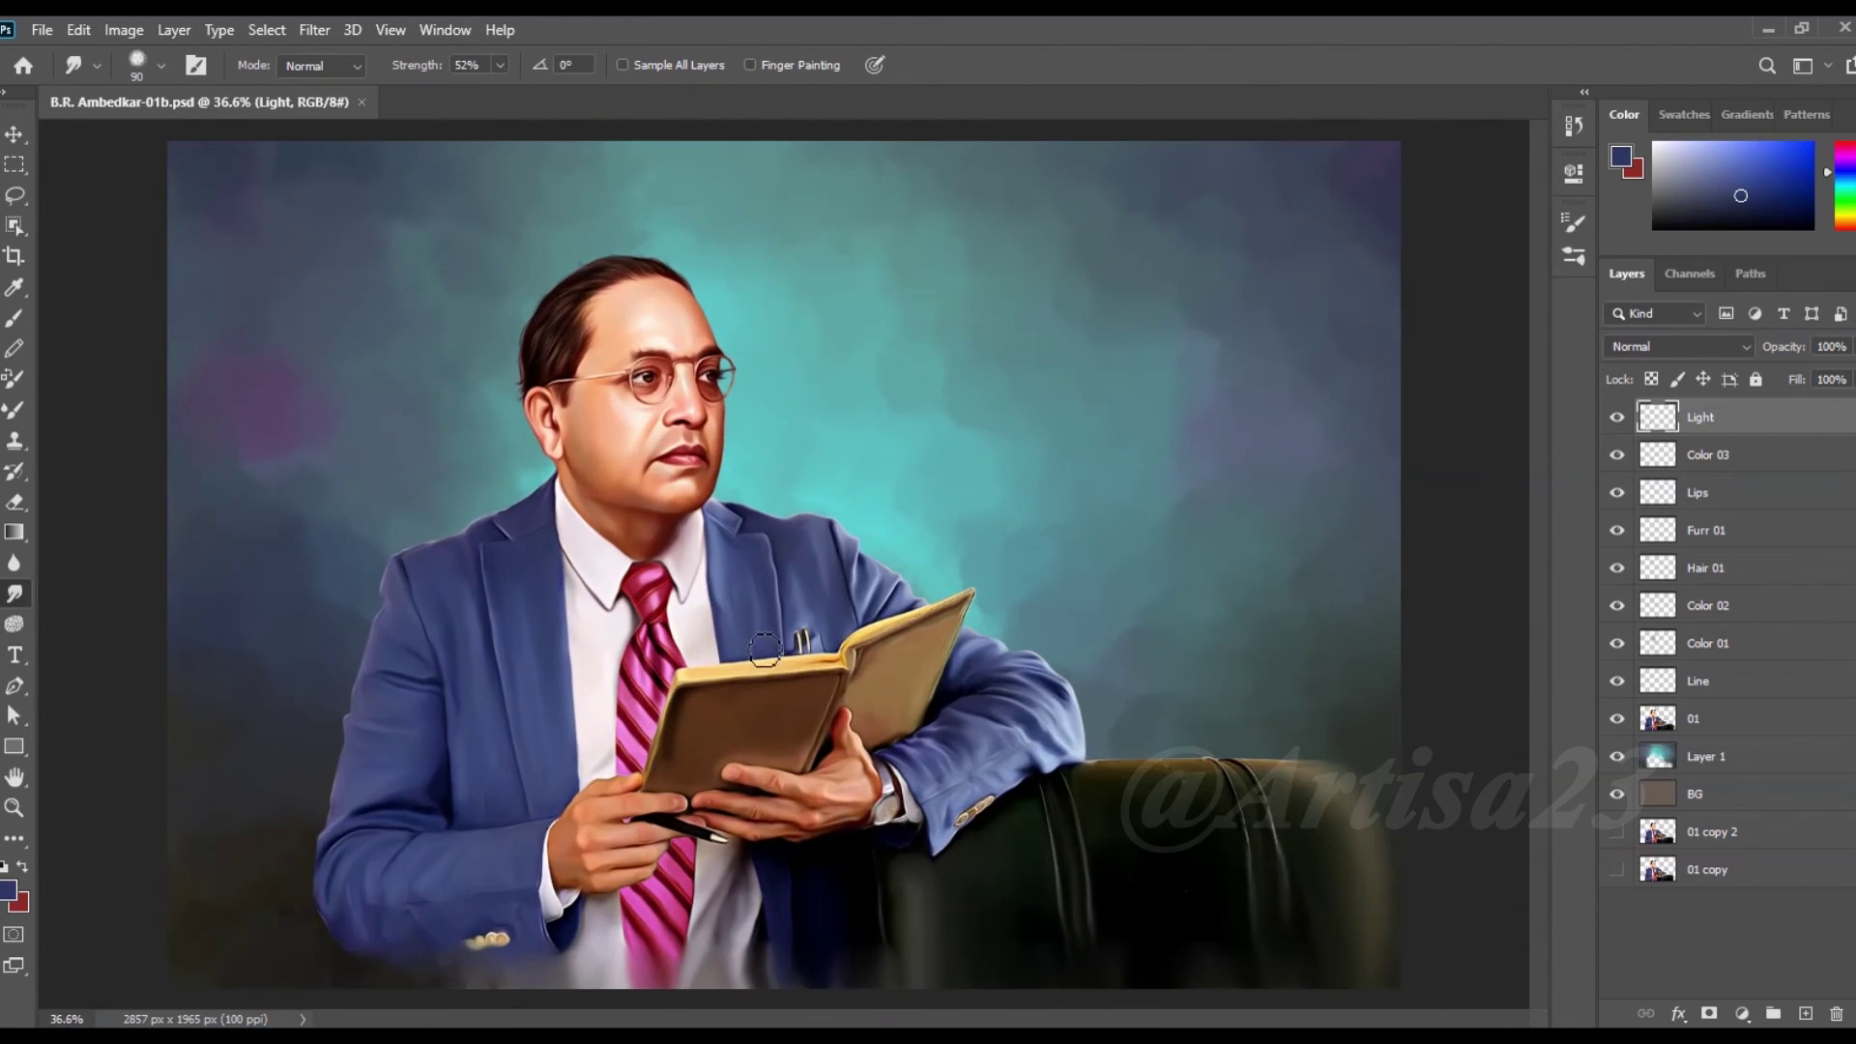
{"action": "scroll", "coordinate": [754, 566], "scroll_direction": "down", "scroll_amount": 1}
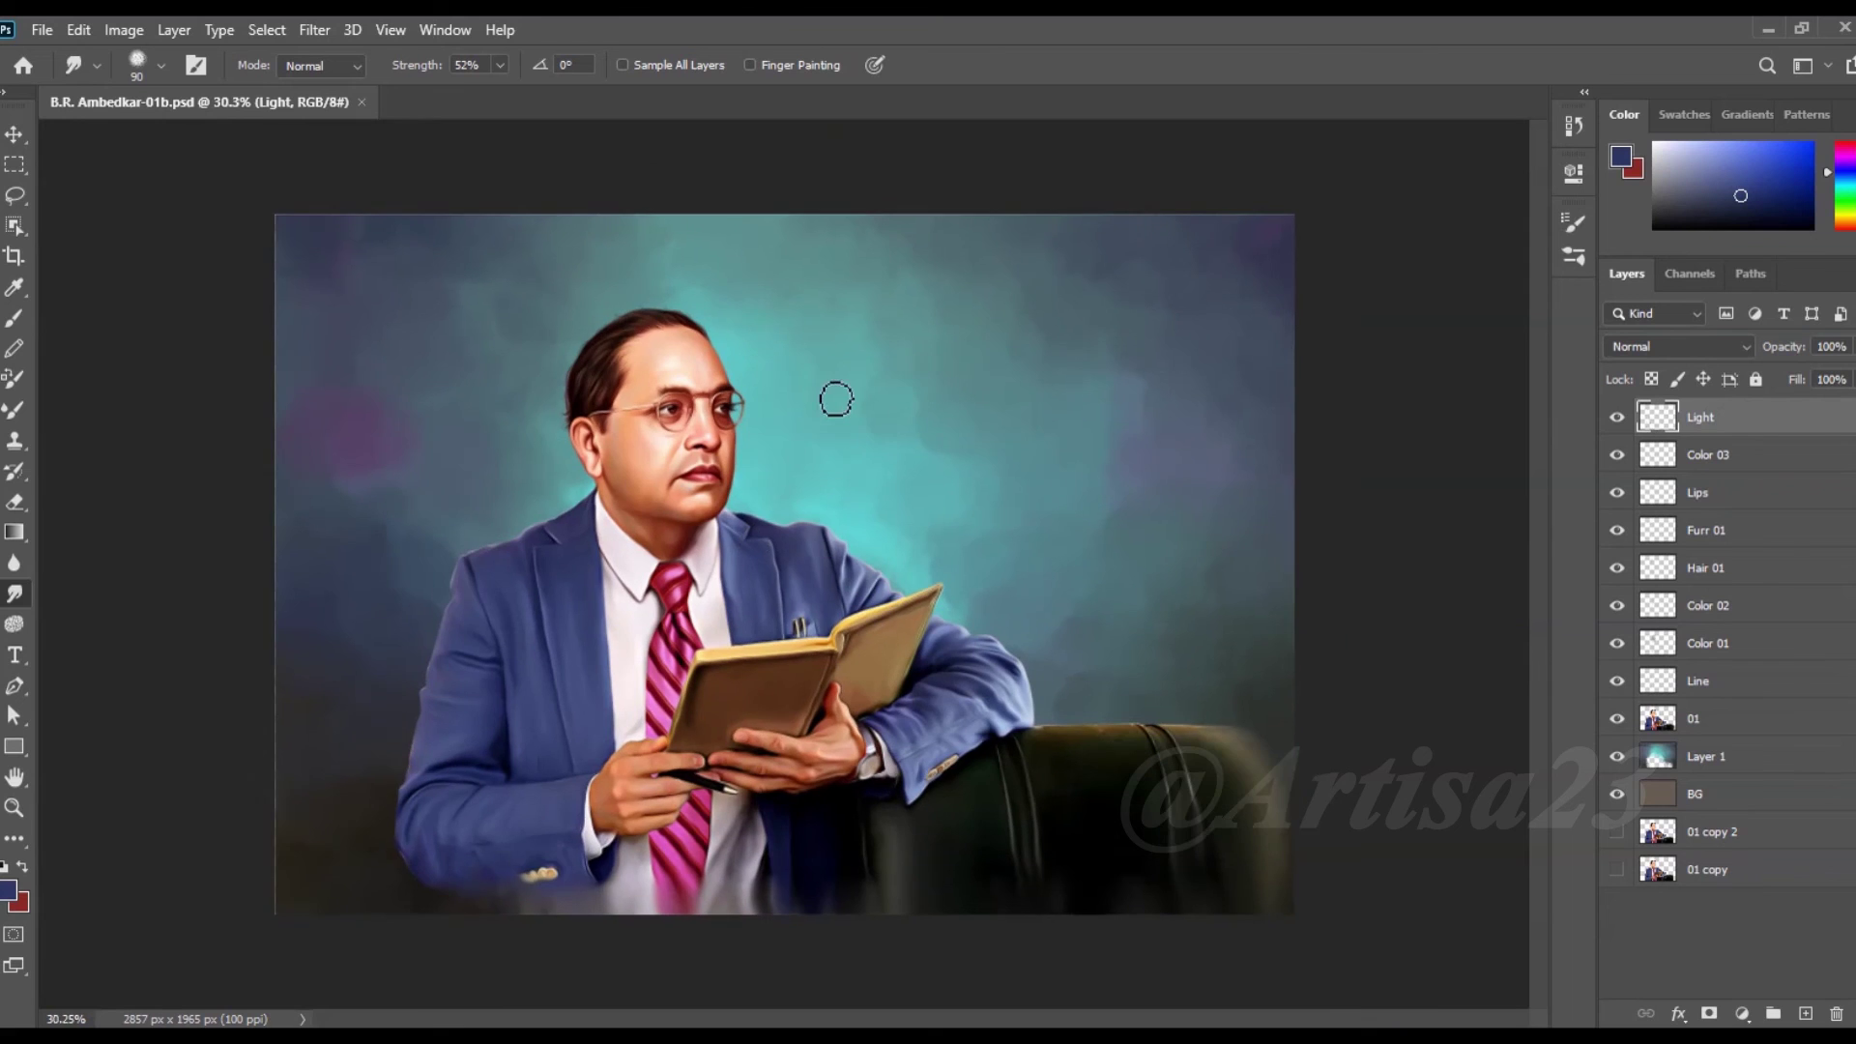
{"action": "left_click", "coordinate": [1714, 794], "text": "shift"}
{"action": "key", "text": "ctrl+g"}
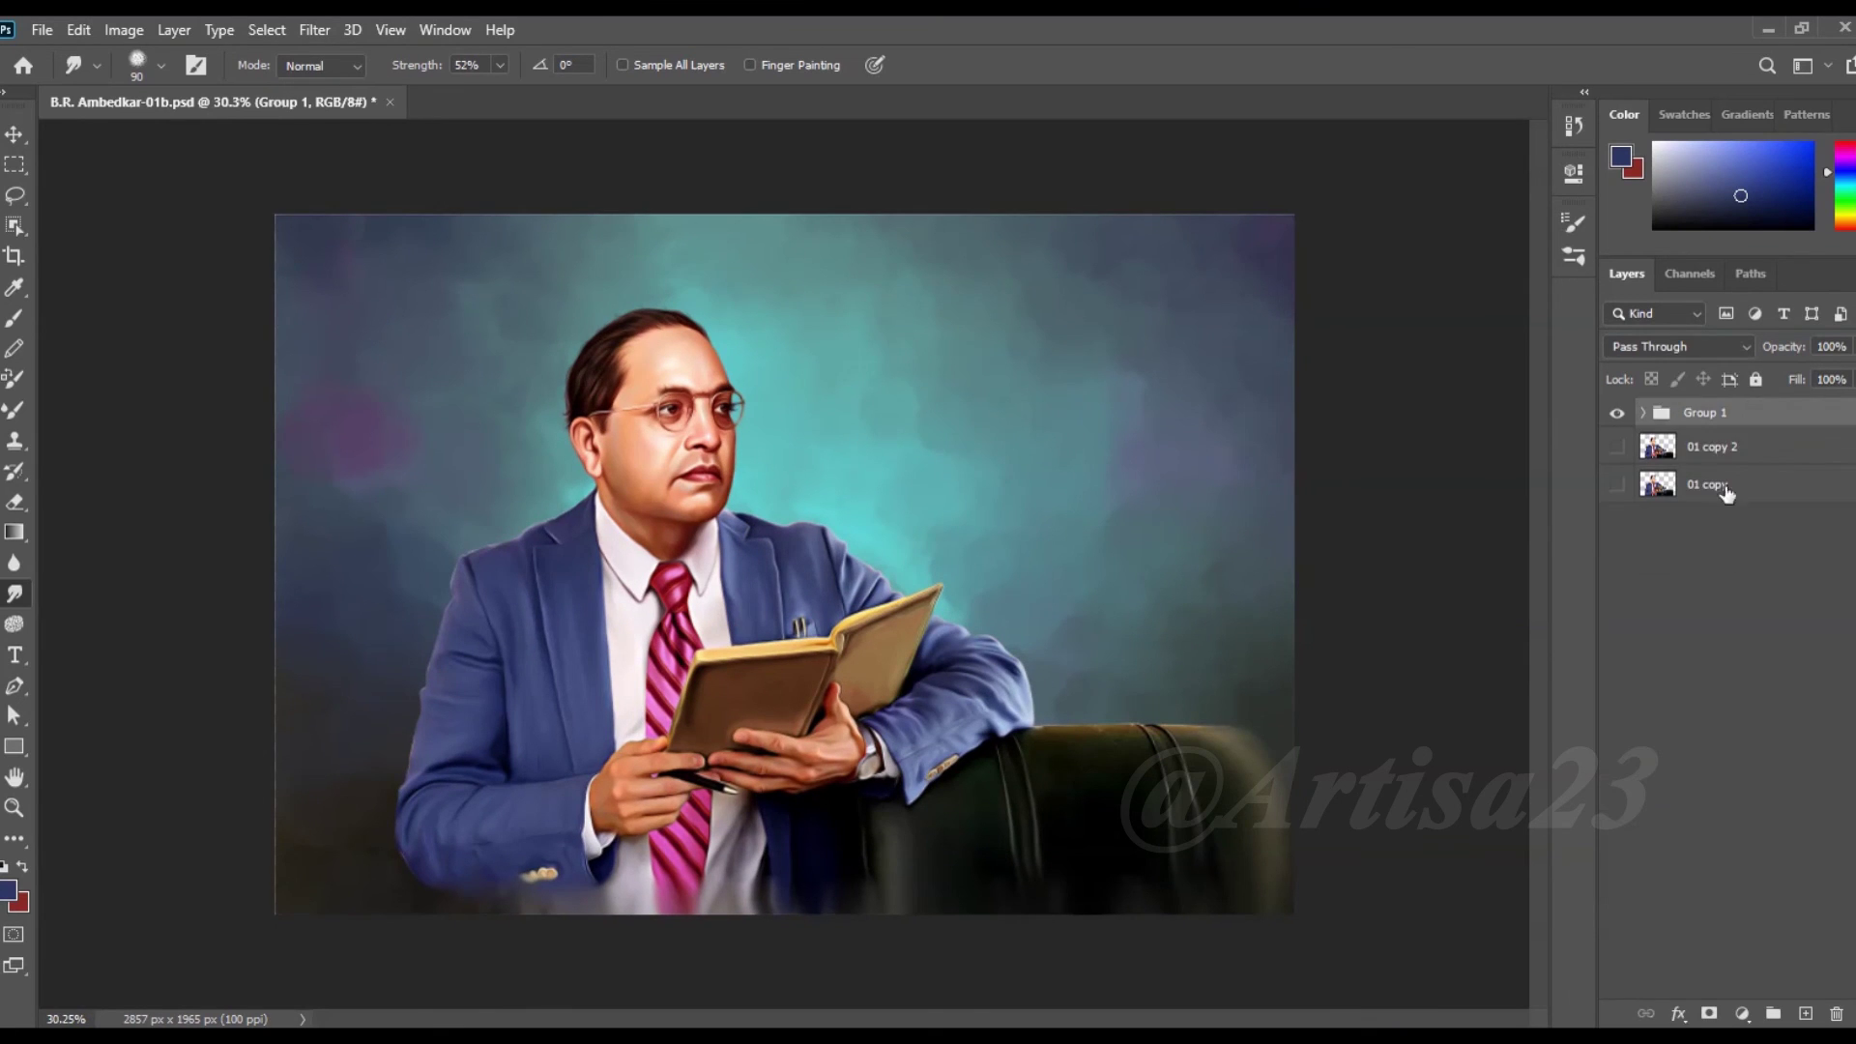
- Duplicate Group 1 and merge its layers from Light down to Line into one
{"action": "key", "text": "ctrl+j"}
{"action": "left_click", "coordinate": [1644, 413]}
{"action": "left_click", "coordinate": [1726, 446]}
{"action": "left_click", "coordinate": [1731, 749], "text": "shift"}
{"action": "right_click", "coordinate": [1730, 748]}
{"action": "left_click", "coordinate": [1545, 725]}
- Save As a Photoshop PSD, replacing the existing B.R. Ambedkar-01a file
{"action": "left_click", "coordinate": [42, 29]}
{"action": "left_click", "coordinate": [77, 319]}
{"action": "left_click", "coordinate": [872, 838]}
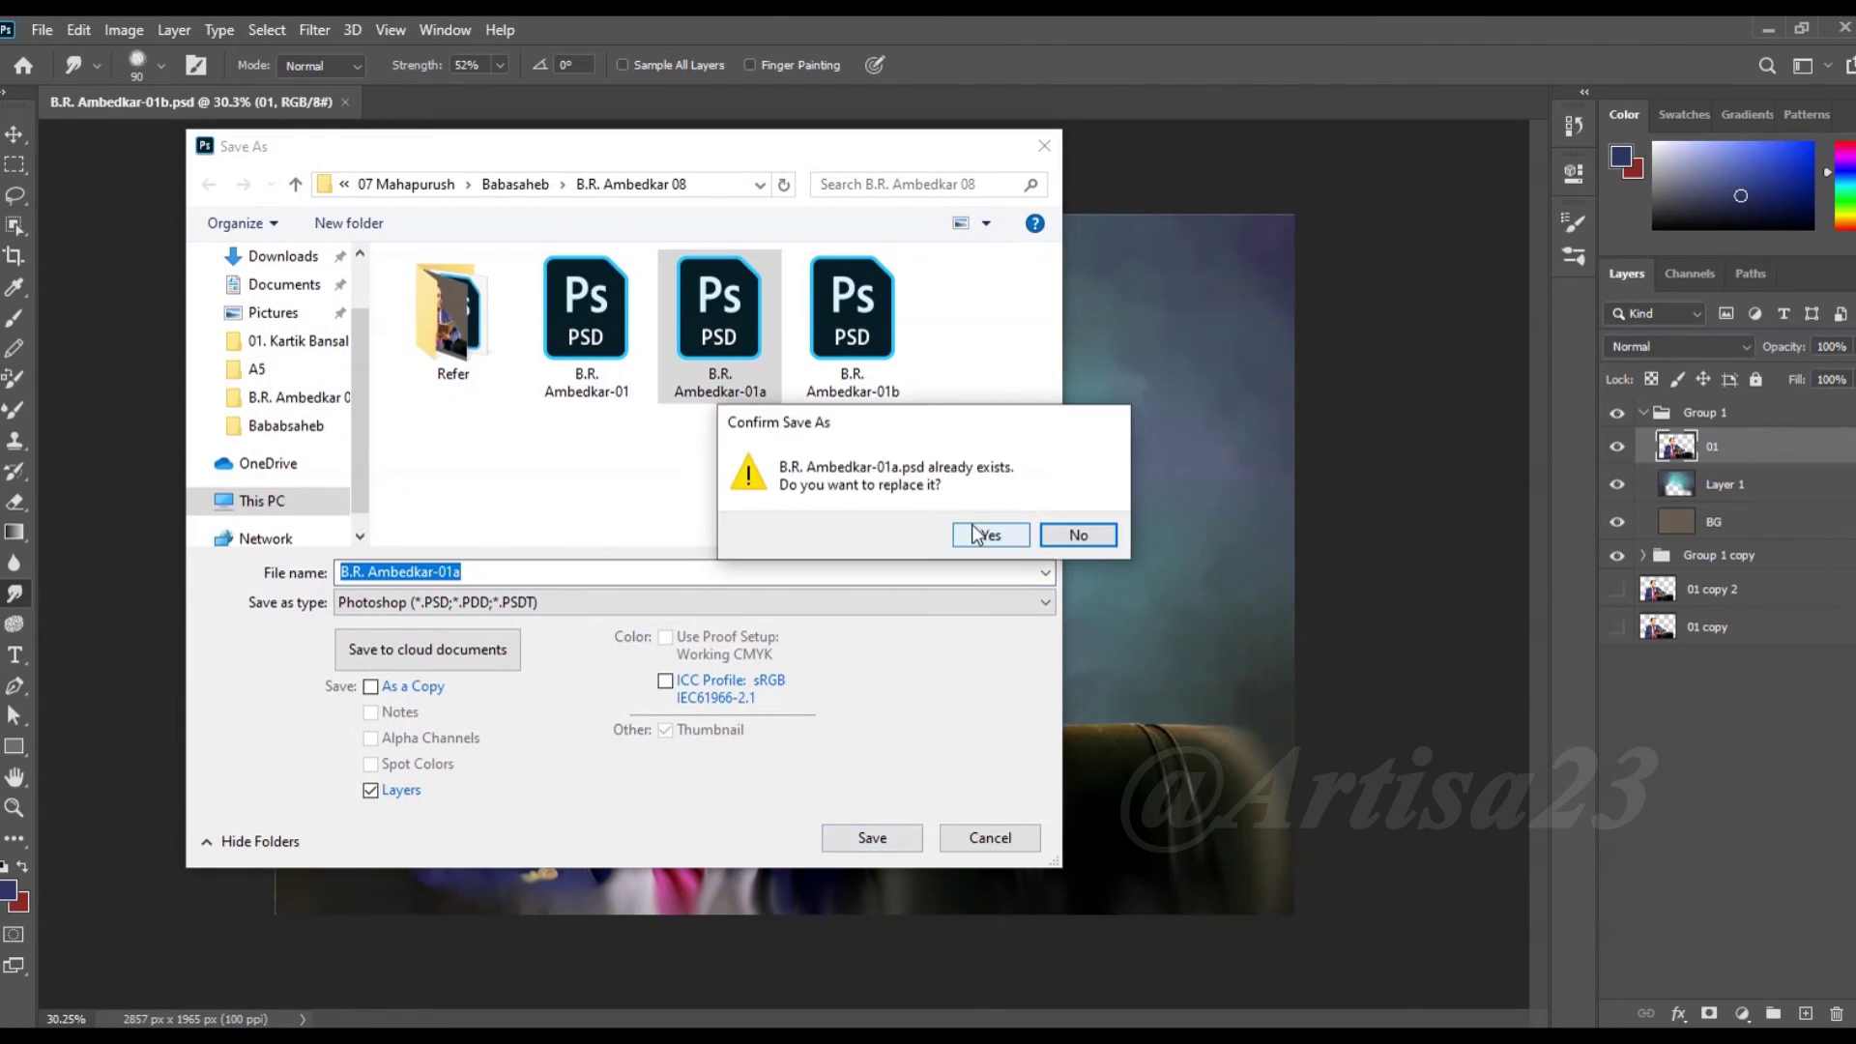
{"action": "left_click", "coordinate": [1073, 535]}
{"action": "left_click", "coordinate": [44, 30]}
{"action": "left_click", "coordinate": [116, 317]}
{"action": "left_click", "coordinate": [872, 838]}
{"action": "left_click", "coordinate": [1073, 535]}
- Add a layer mask to layer 01
{"action": "scroll", "coordinate": [788, 466], "scroll_direction": "up", "scroll_amount": 2}
{"action": "scroll", "coordinate": [788, 466], "scroll_direction": "down", "scroll_amount": 1}
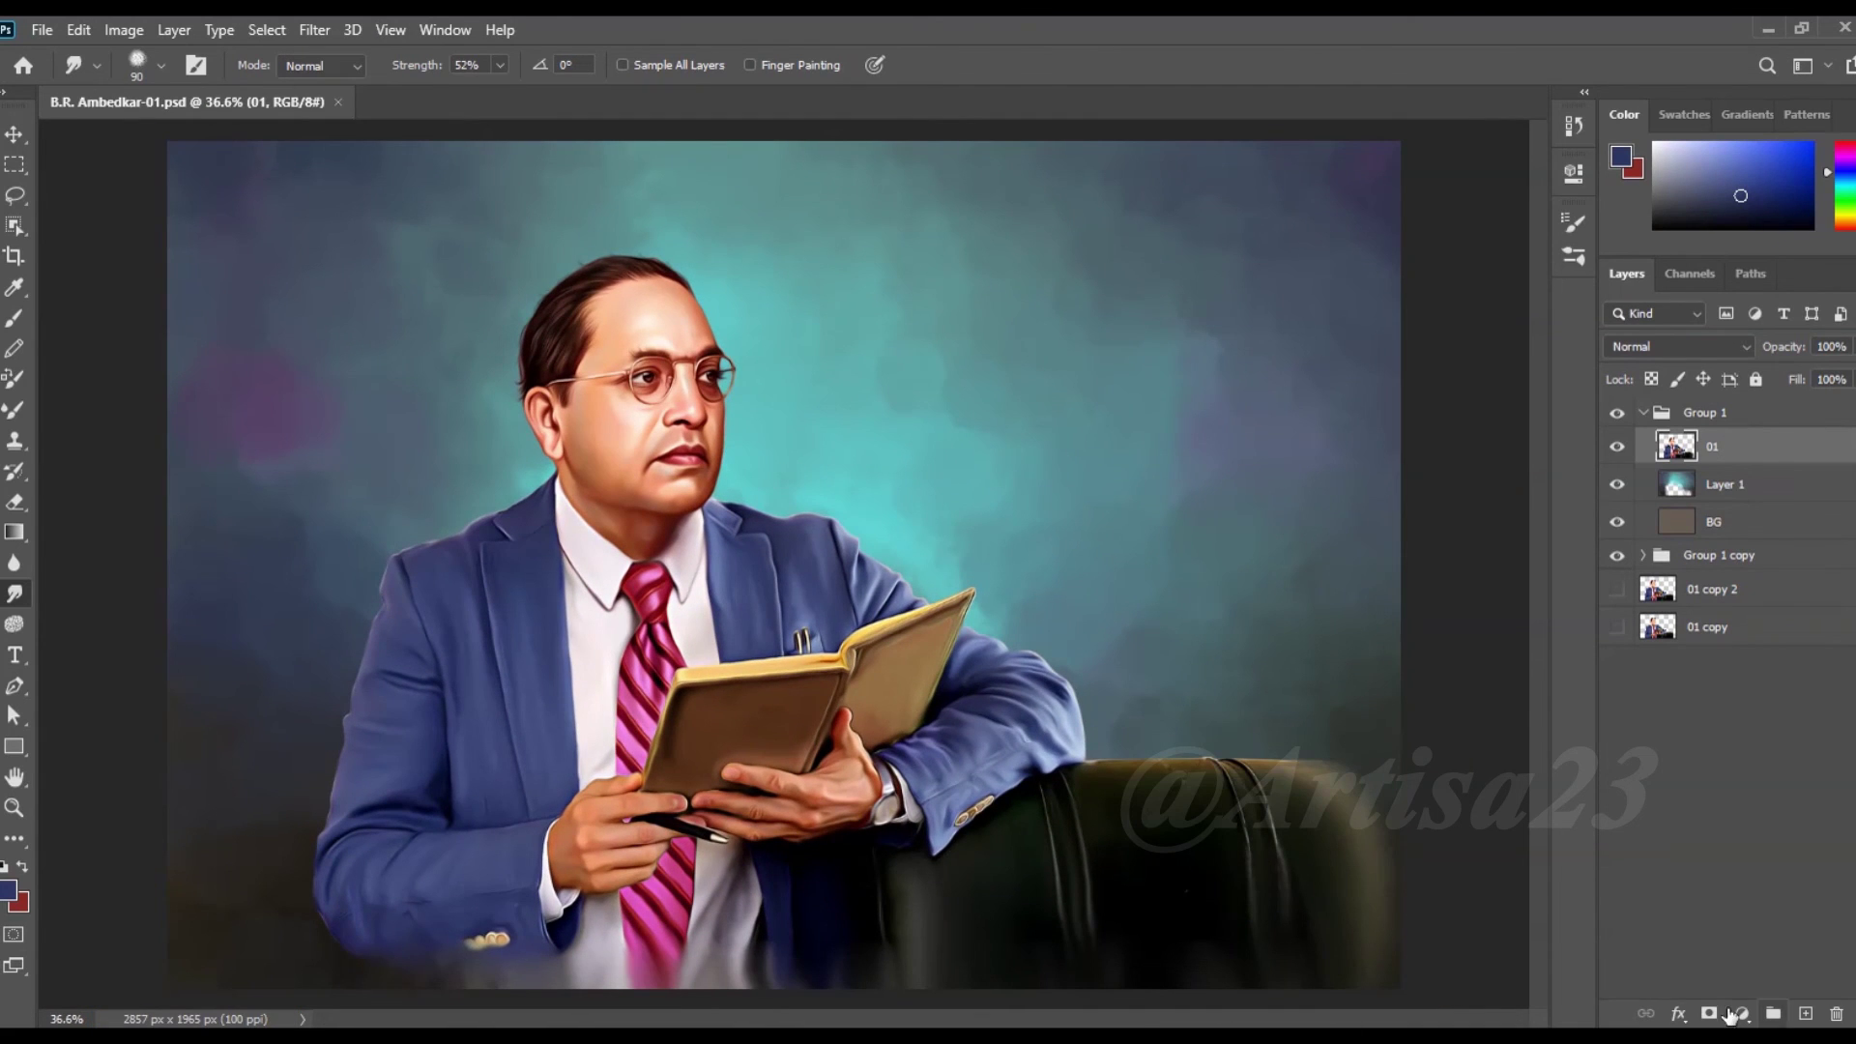
{"action": "left_click", "coordinate": [1709, 1014]}
- Paint the mask with a larger 22%-opacity brush to blend the neck and shoulder edge
{"action": "key", "text": "b"}
{"action": "left_click_drag", "start_coordinate": [479, 93], "coordinate": [482, 93]}
{"action": "scroll", "coordinate": [774, 252], "scroll_direction": "up", "scroll_amount": 3}
{"action": "key", "text": "bracketright"}
{"action": "key", "text": "bracketright"}
{"action": "key", "text": "bracketright"}
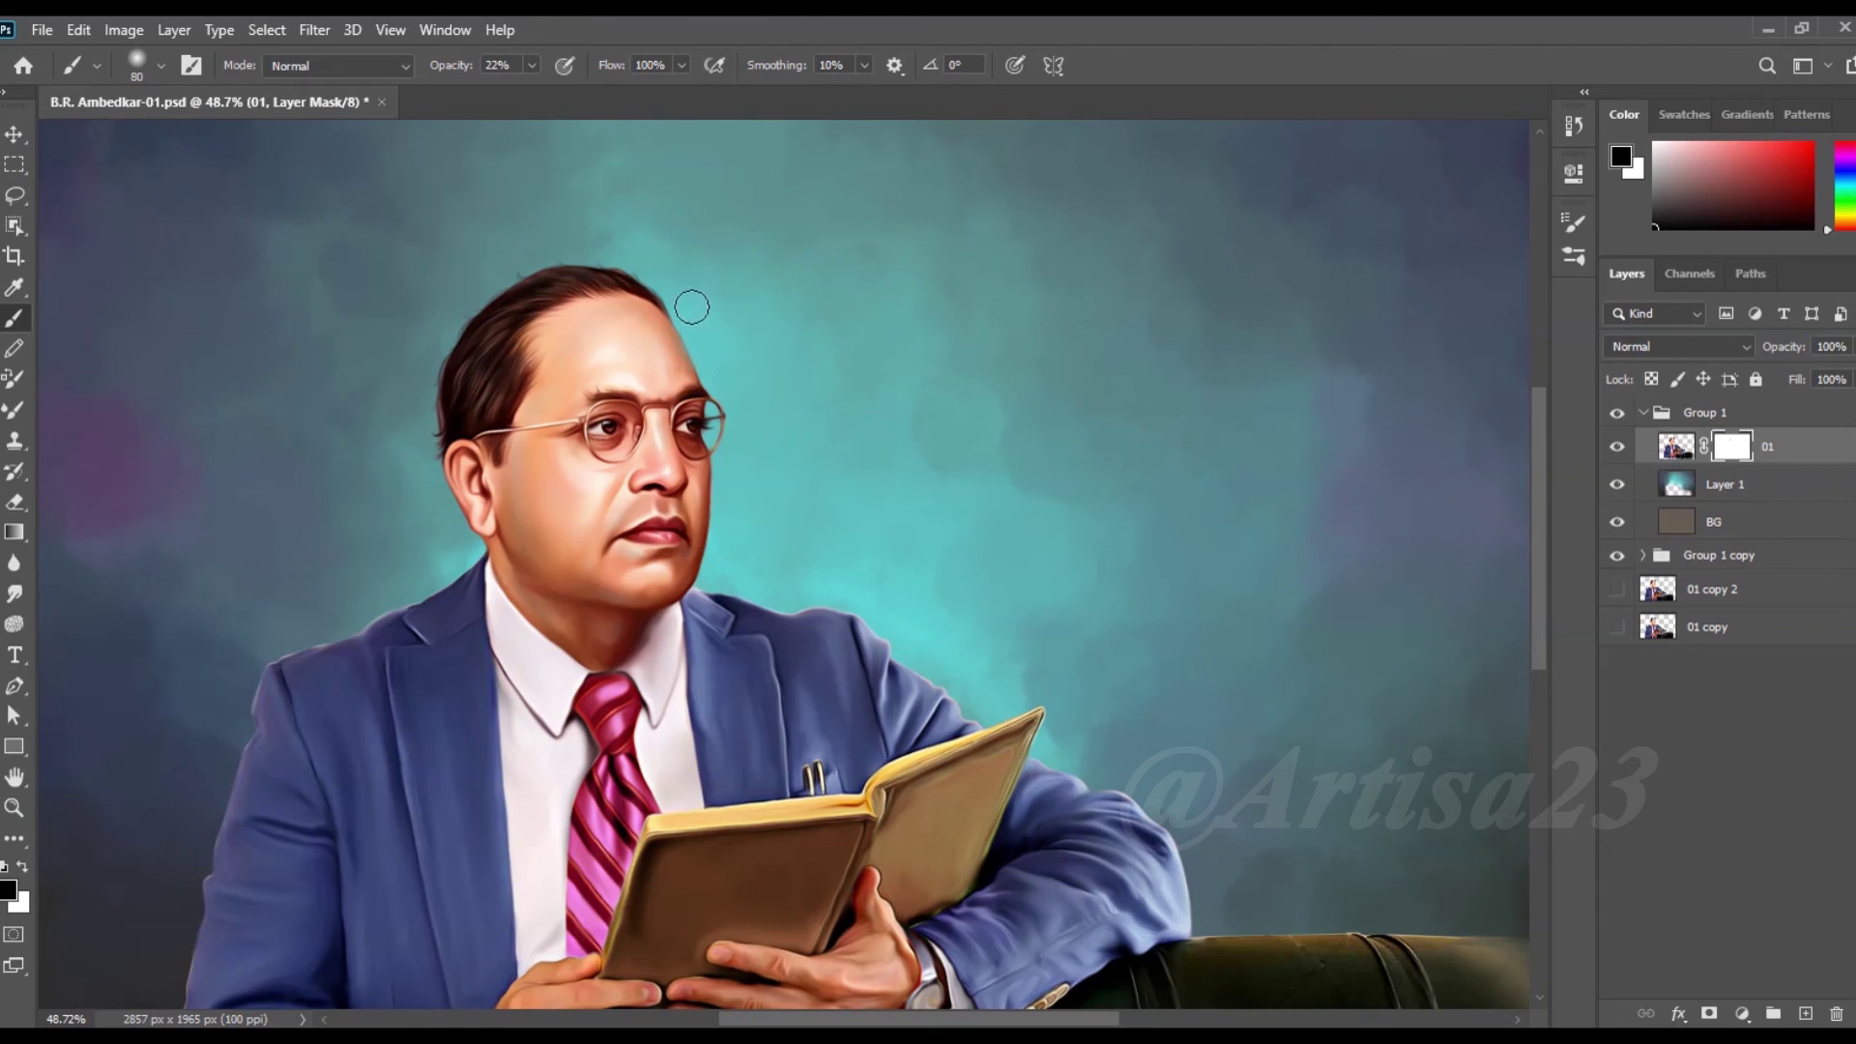
{"action": "left_click_drag", "start_coordinate": [449, 571], "coordinate": [388, 583]}
- Raise the mask brush opacity to 38% and adjust its size
{"action": "left_click_drag", "start_coordinate": [530, 93], "coordinate": [548, 93]}
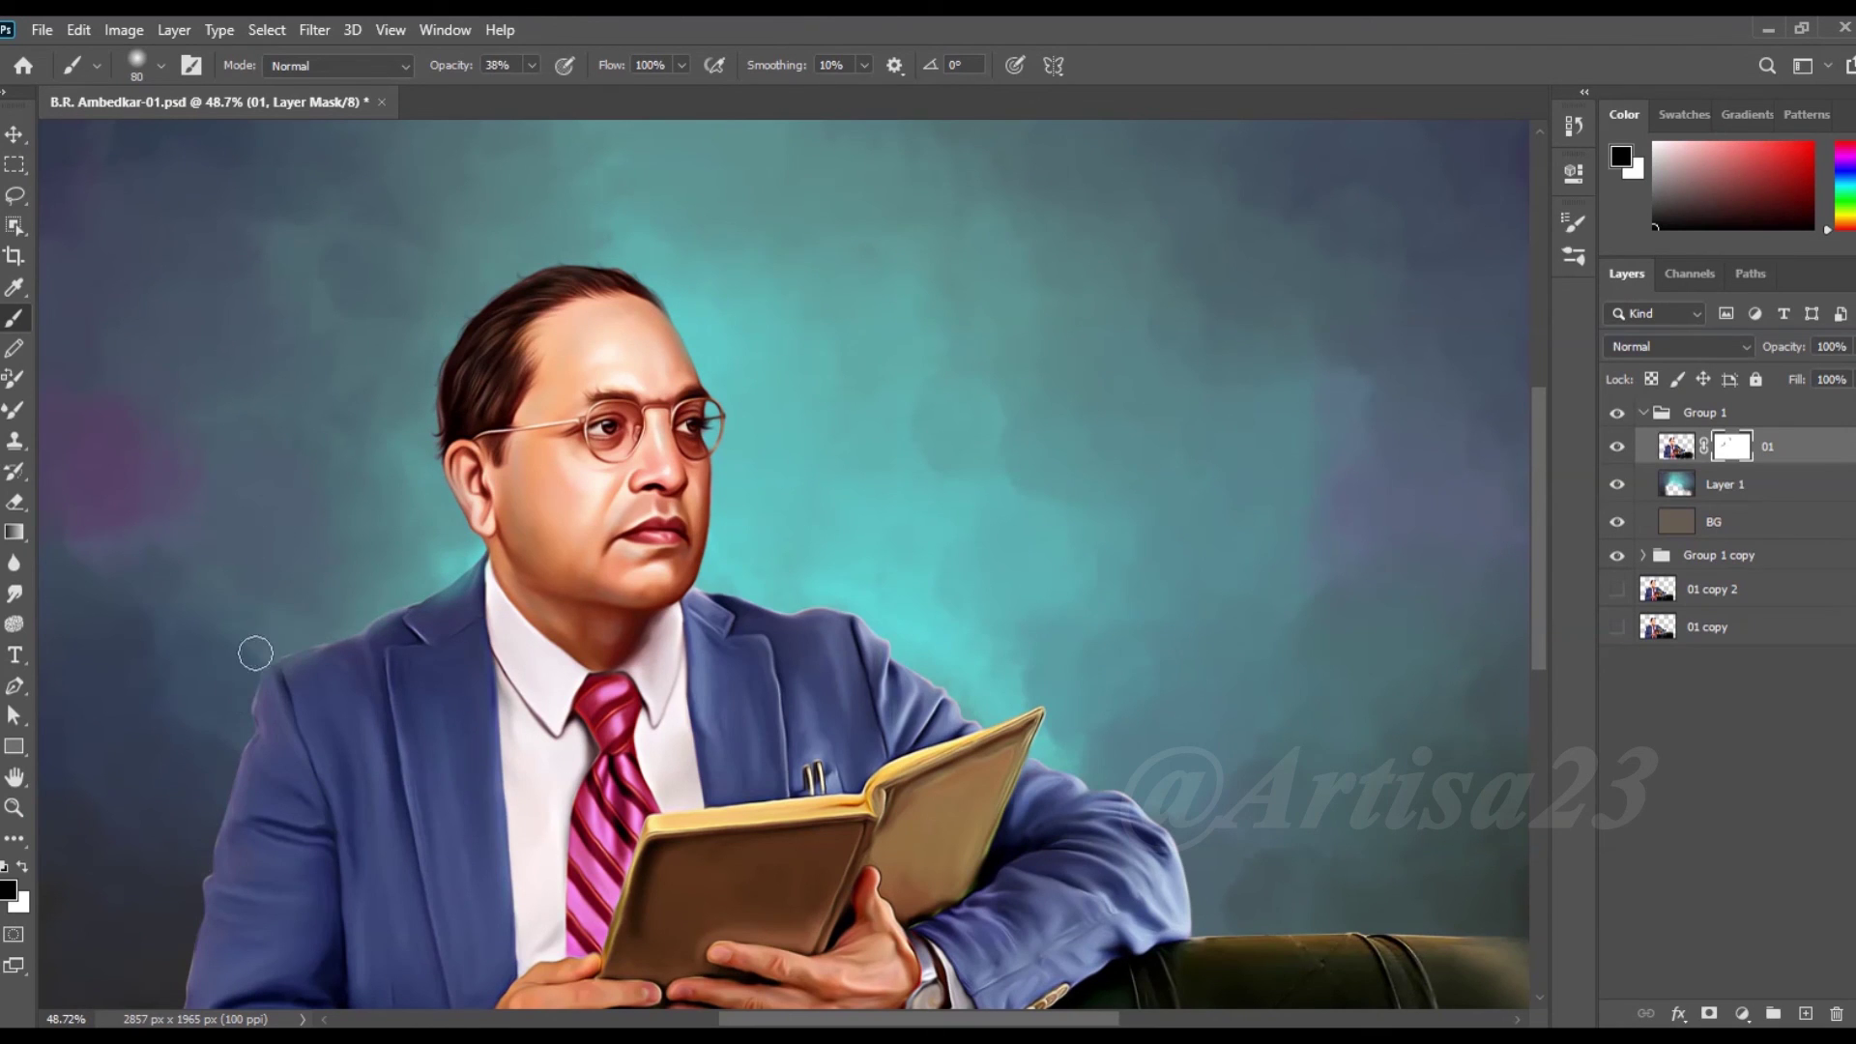
{"action": "scroll", "coordinate": [237, 680], "scroll_direction": "down", "scroll_amount": 1, "text": "alt"}
{"action": "scroll", "coordinate": [367, 715], "scroll_direction": "down", "scroll_amount": 3}
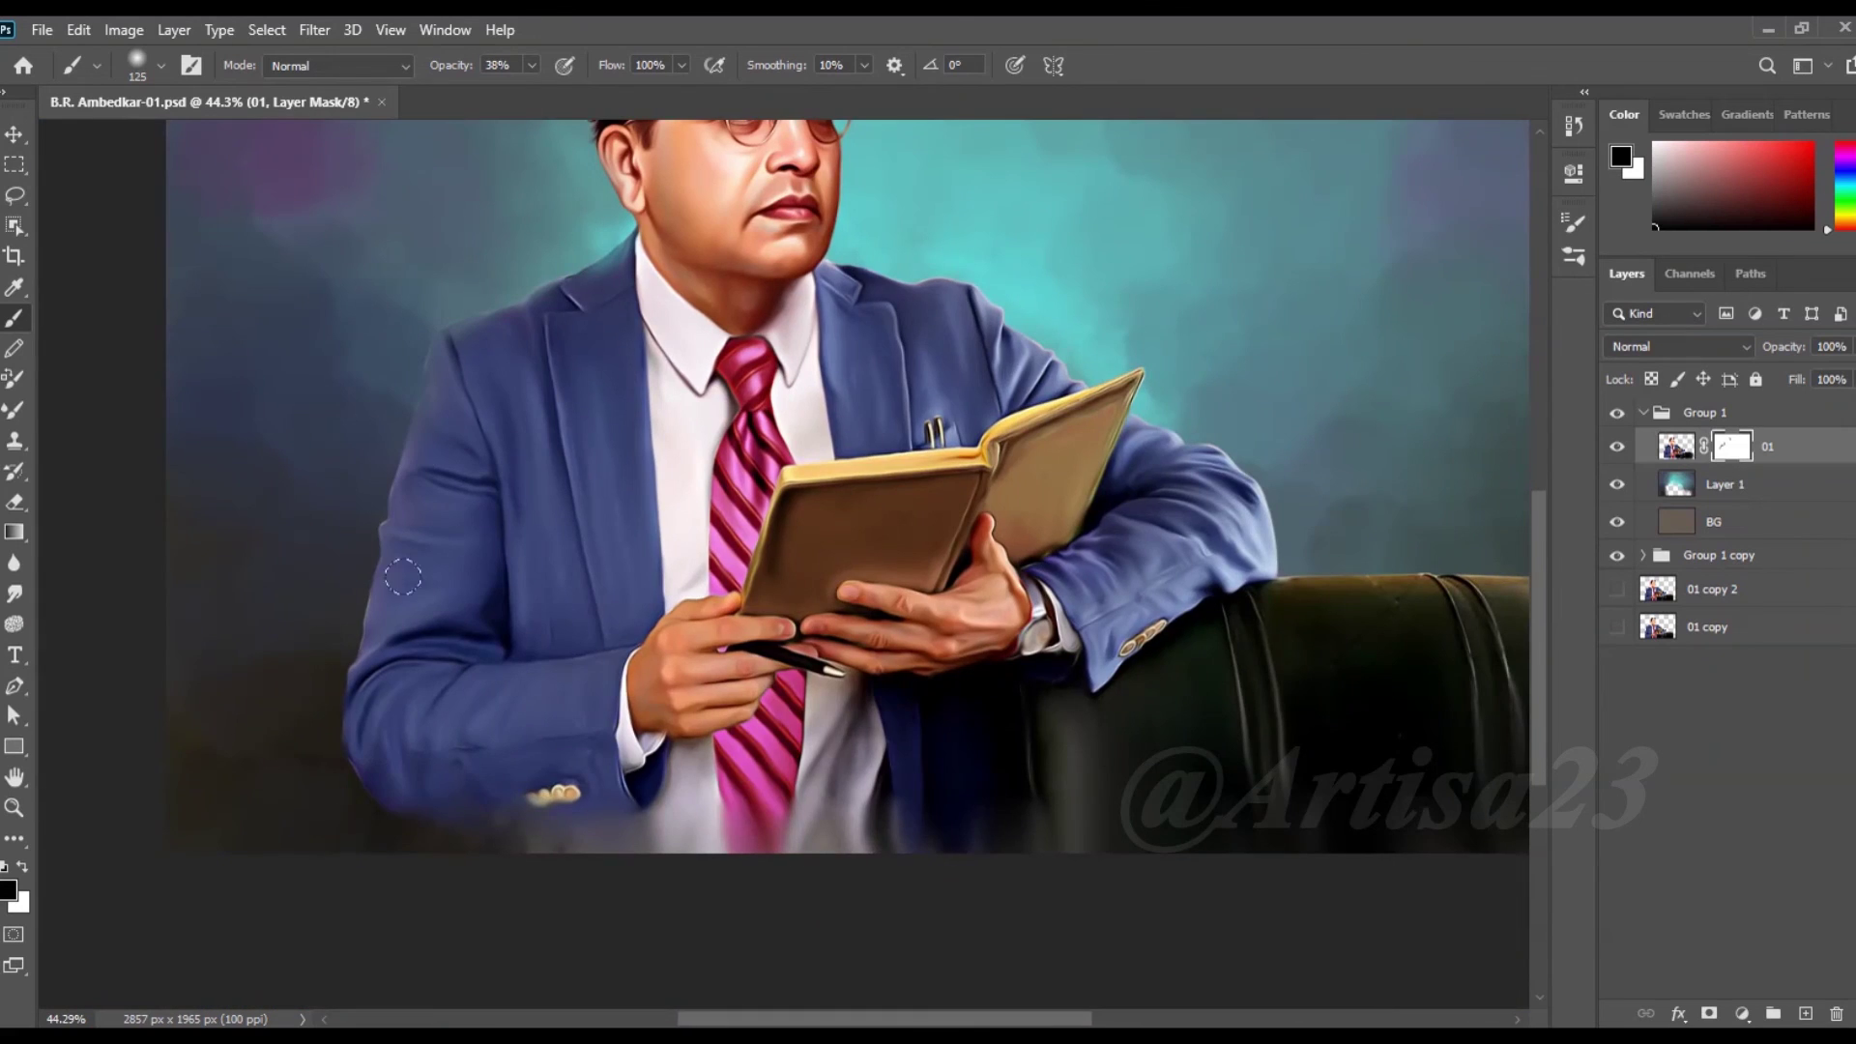
{"action": "key", "text": "bracketright"}
{"action": "key", "text": "bracketright"}
{"action": "key", "text": "bracketright"}
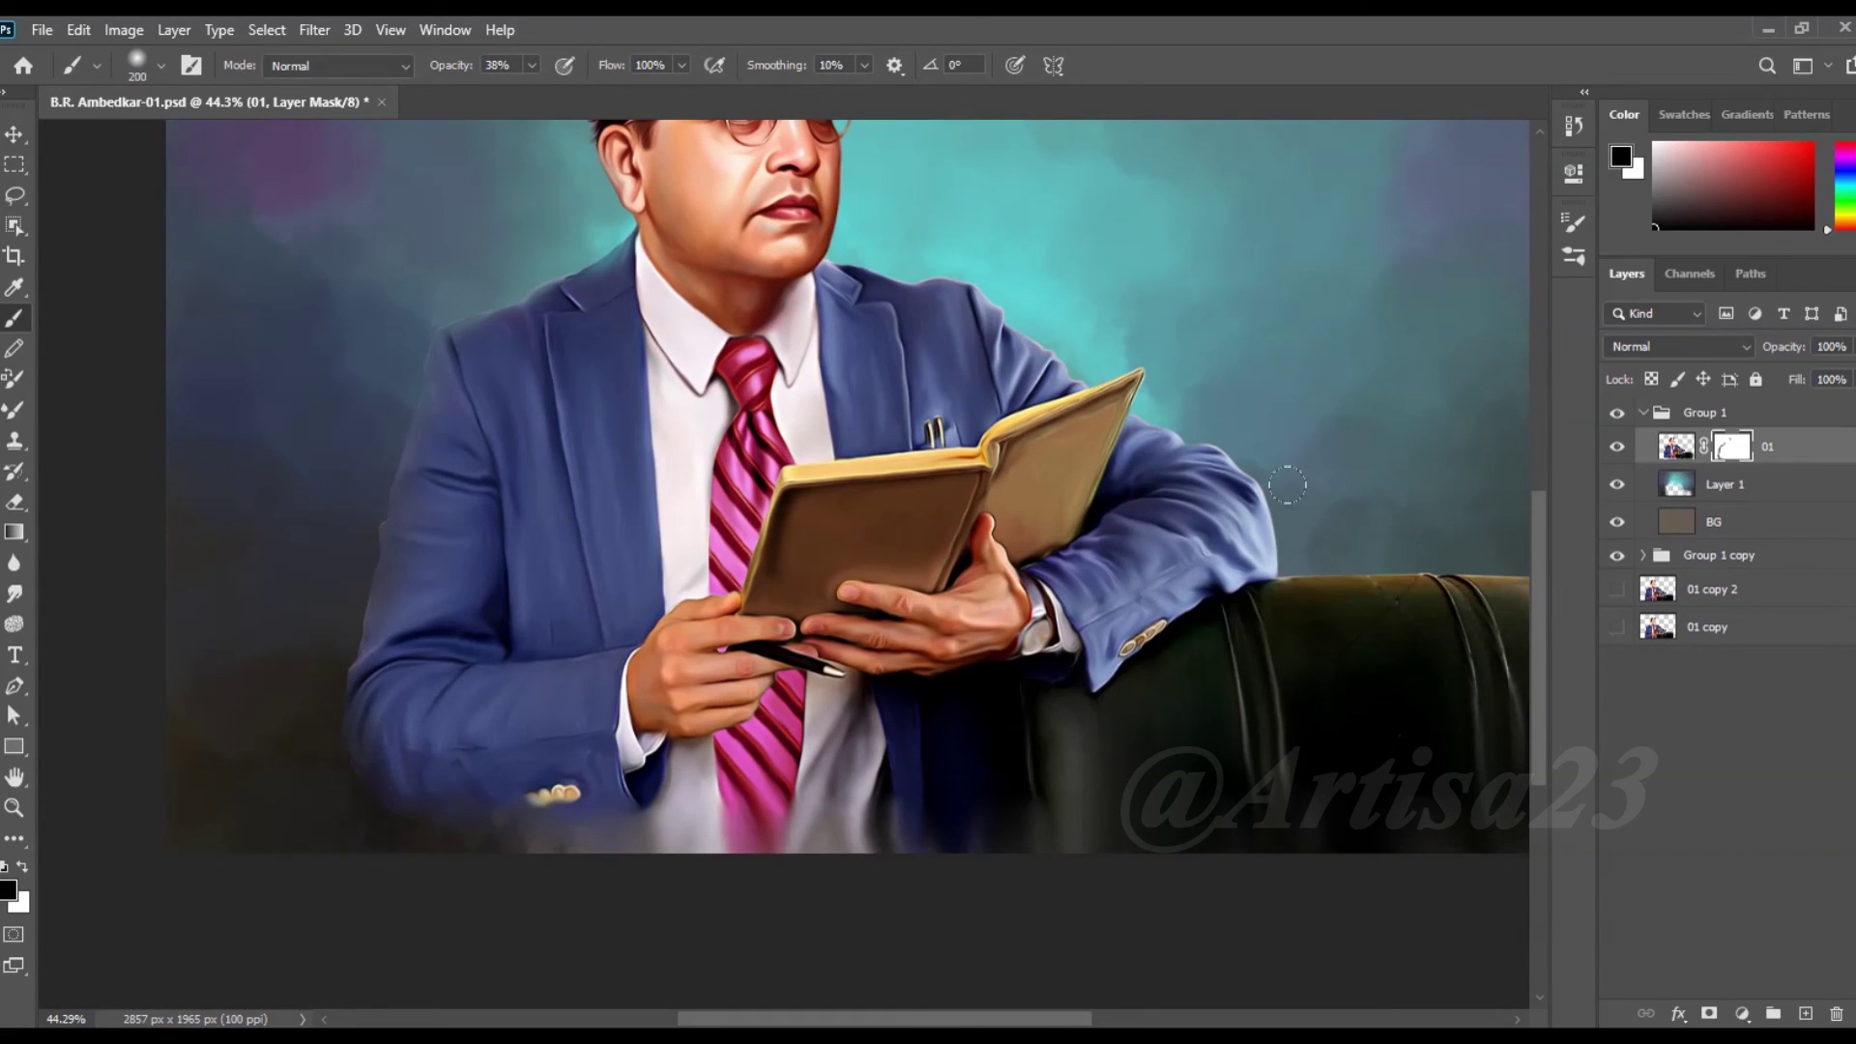
{"action": "key", "text": "bracketleft"}
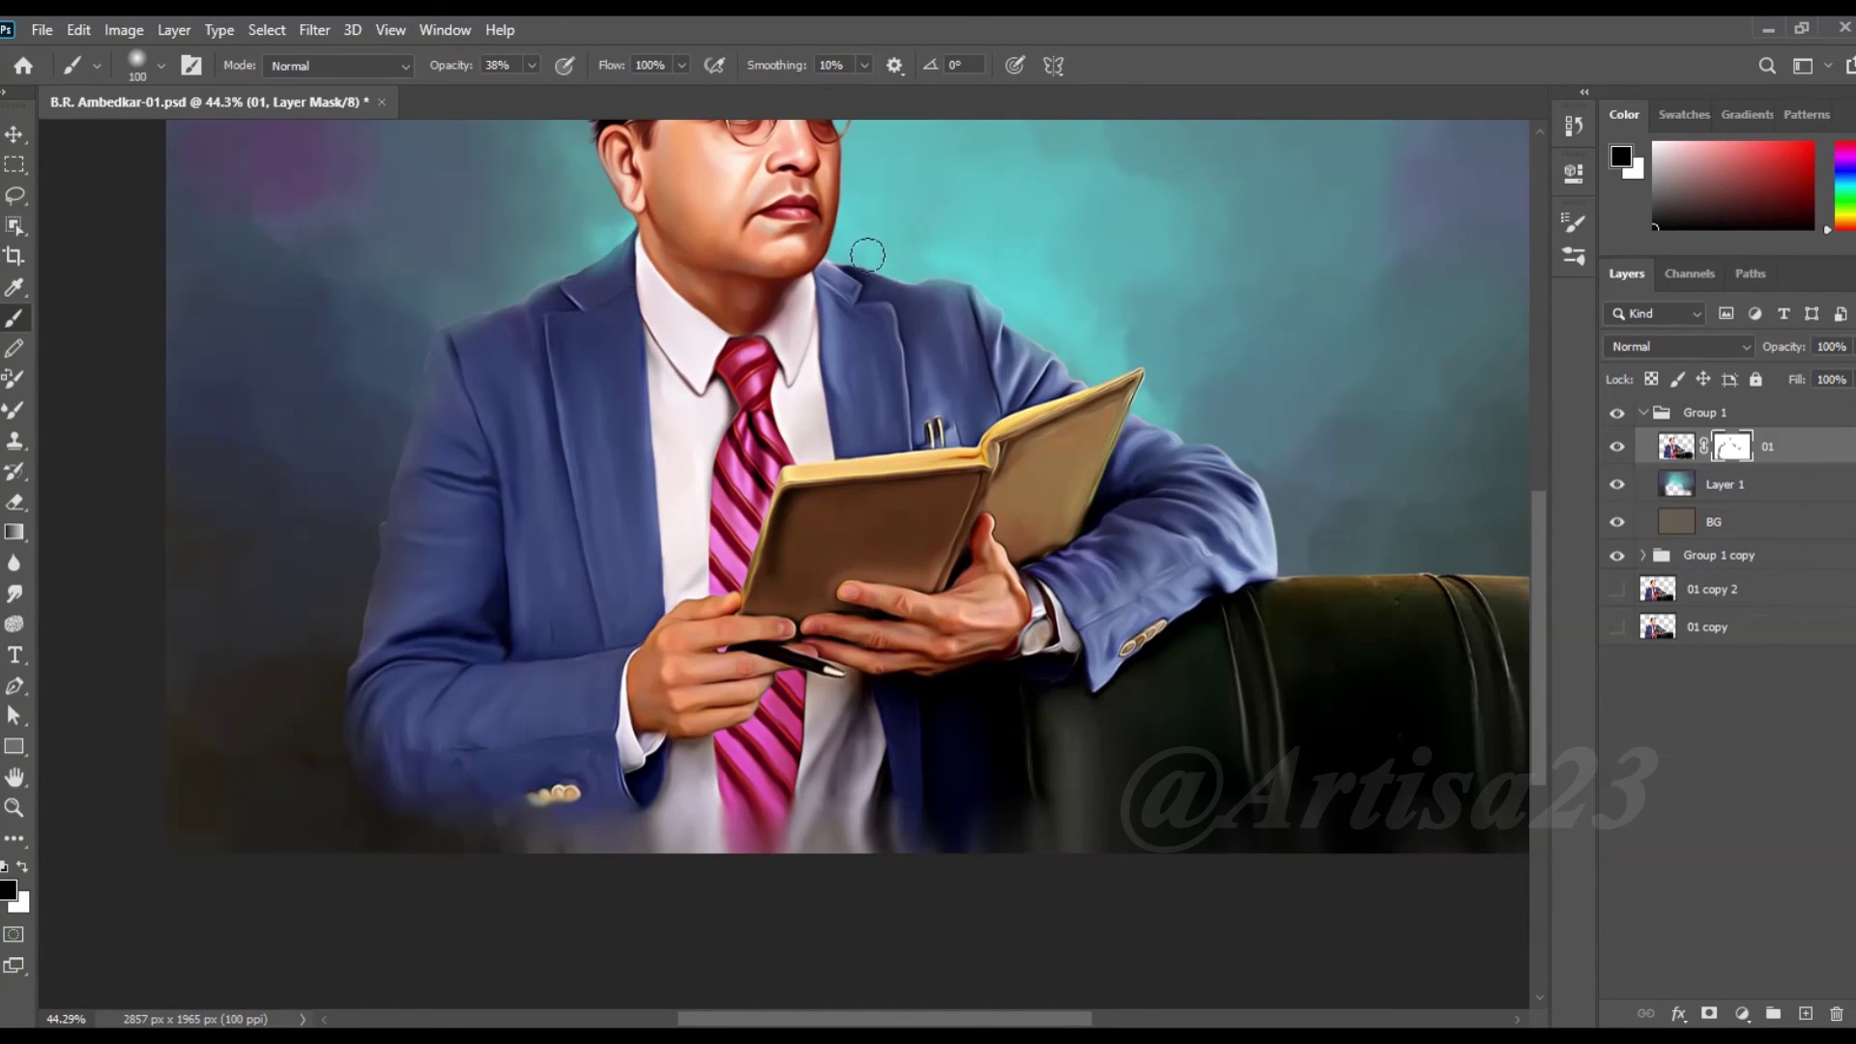
{"action": "scroll", "coordinate": [925, 740], "scroll_direction": "down", "scroll_amount": 2, "text": "alt"}
{"action": "key", "text": "bracketright"}
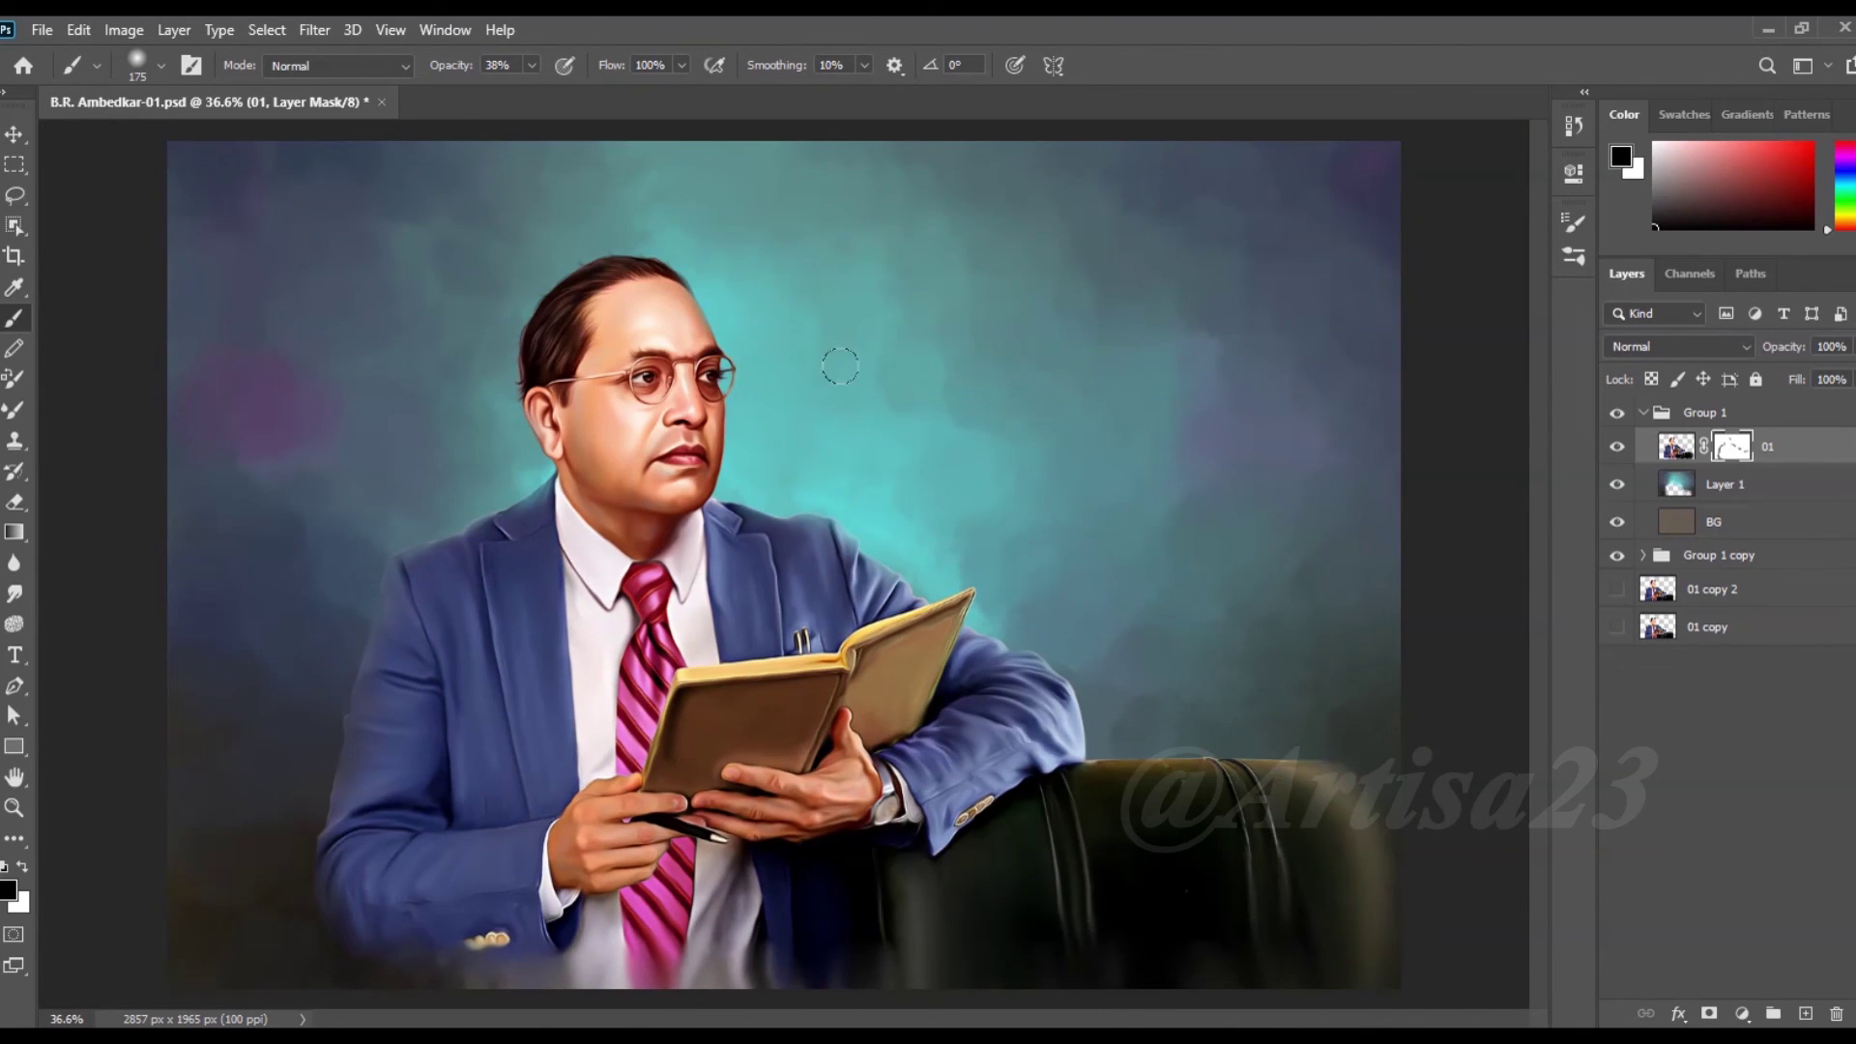
{"action": "scroll", "coordinate": [829, 360], "scroll_direction": "up", "scroll_amount": 3, "text": "alt"}
{"action": "scroll", "coordinate": [761, 401], "scroll_direction": "up", "scroll_amount": 1, "text": "alt"}
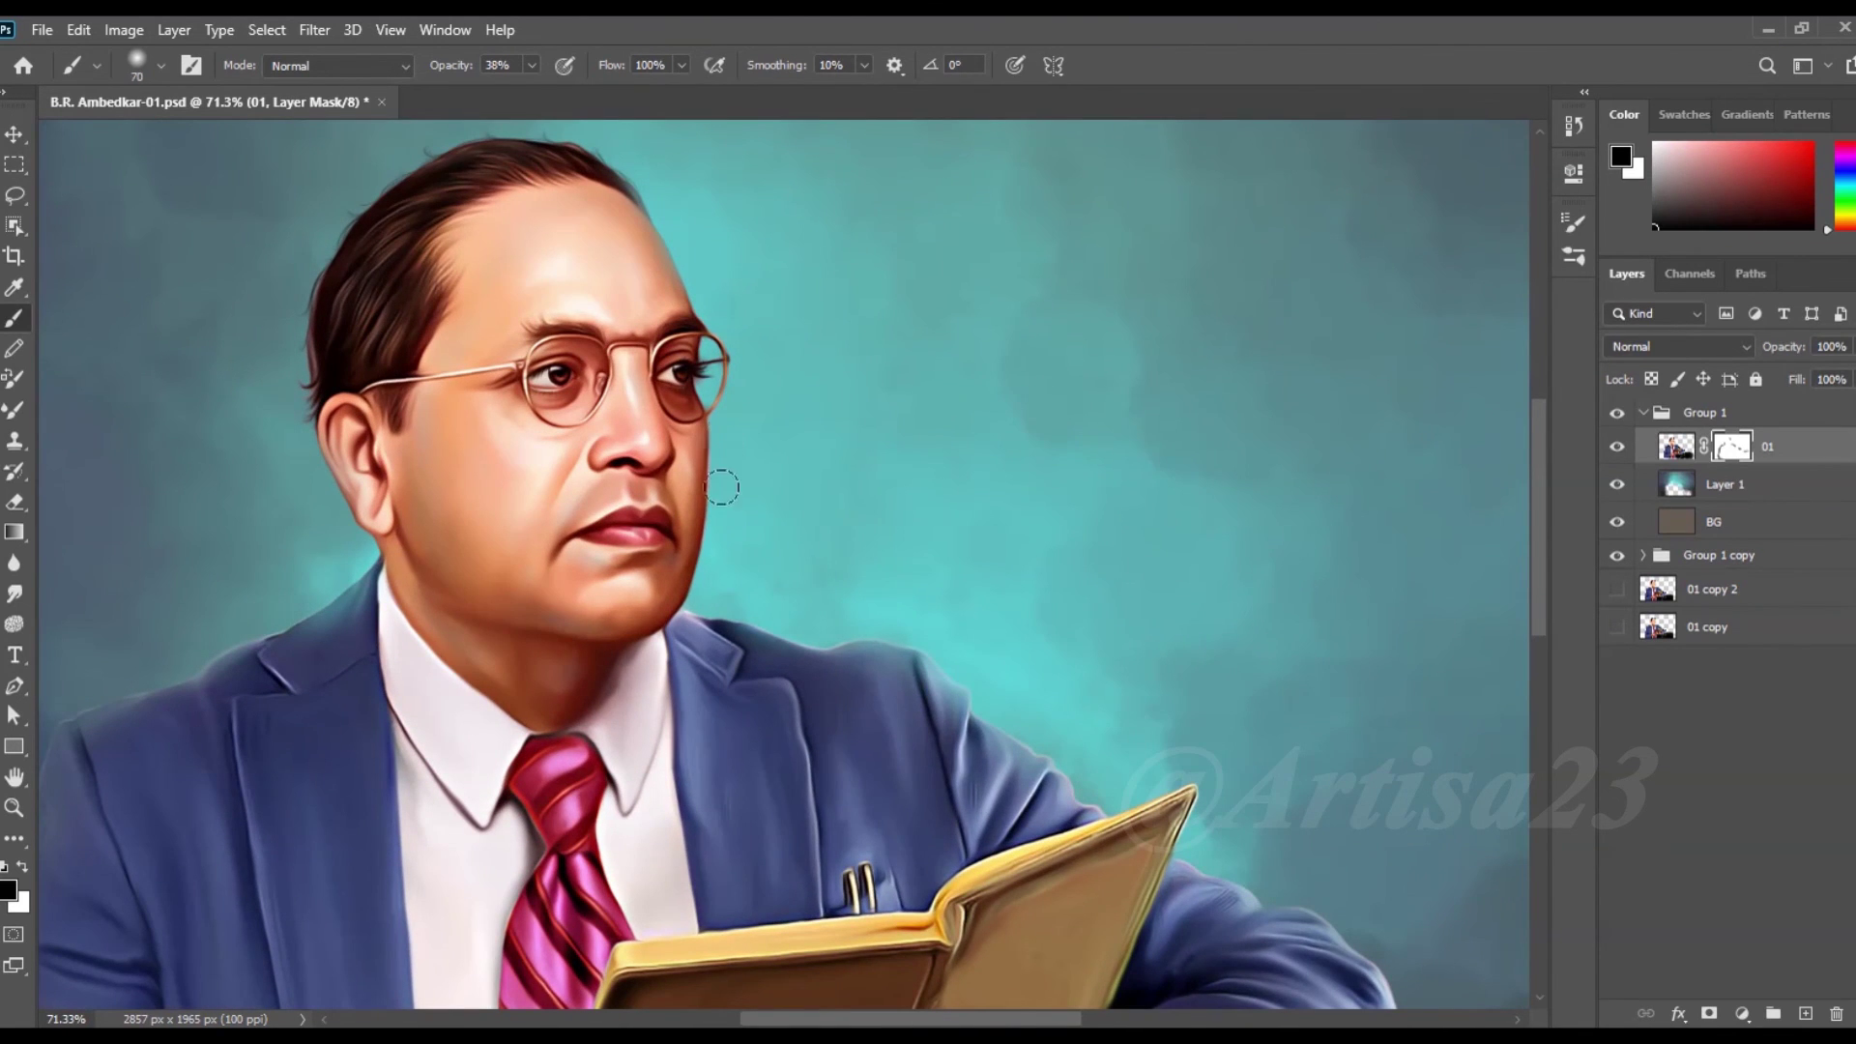
- Zoom out and toggle the paint colour between white and black, ending on black
{"action": "key", "text": "ctrl+minus"}
{"action": "key", "text": "ctrl+minus"}
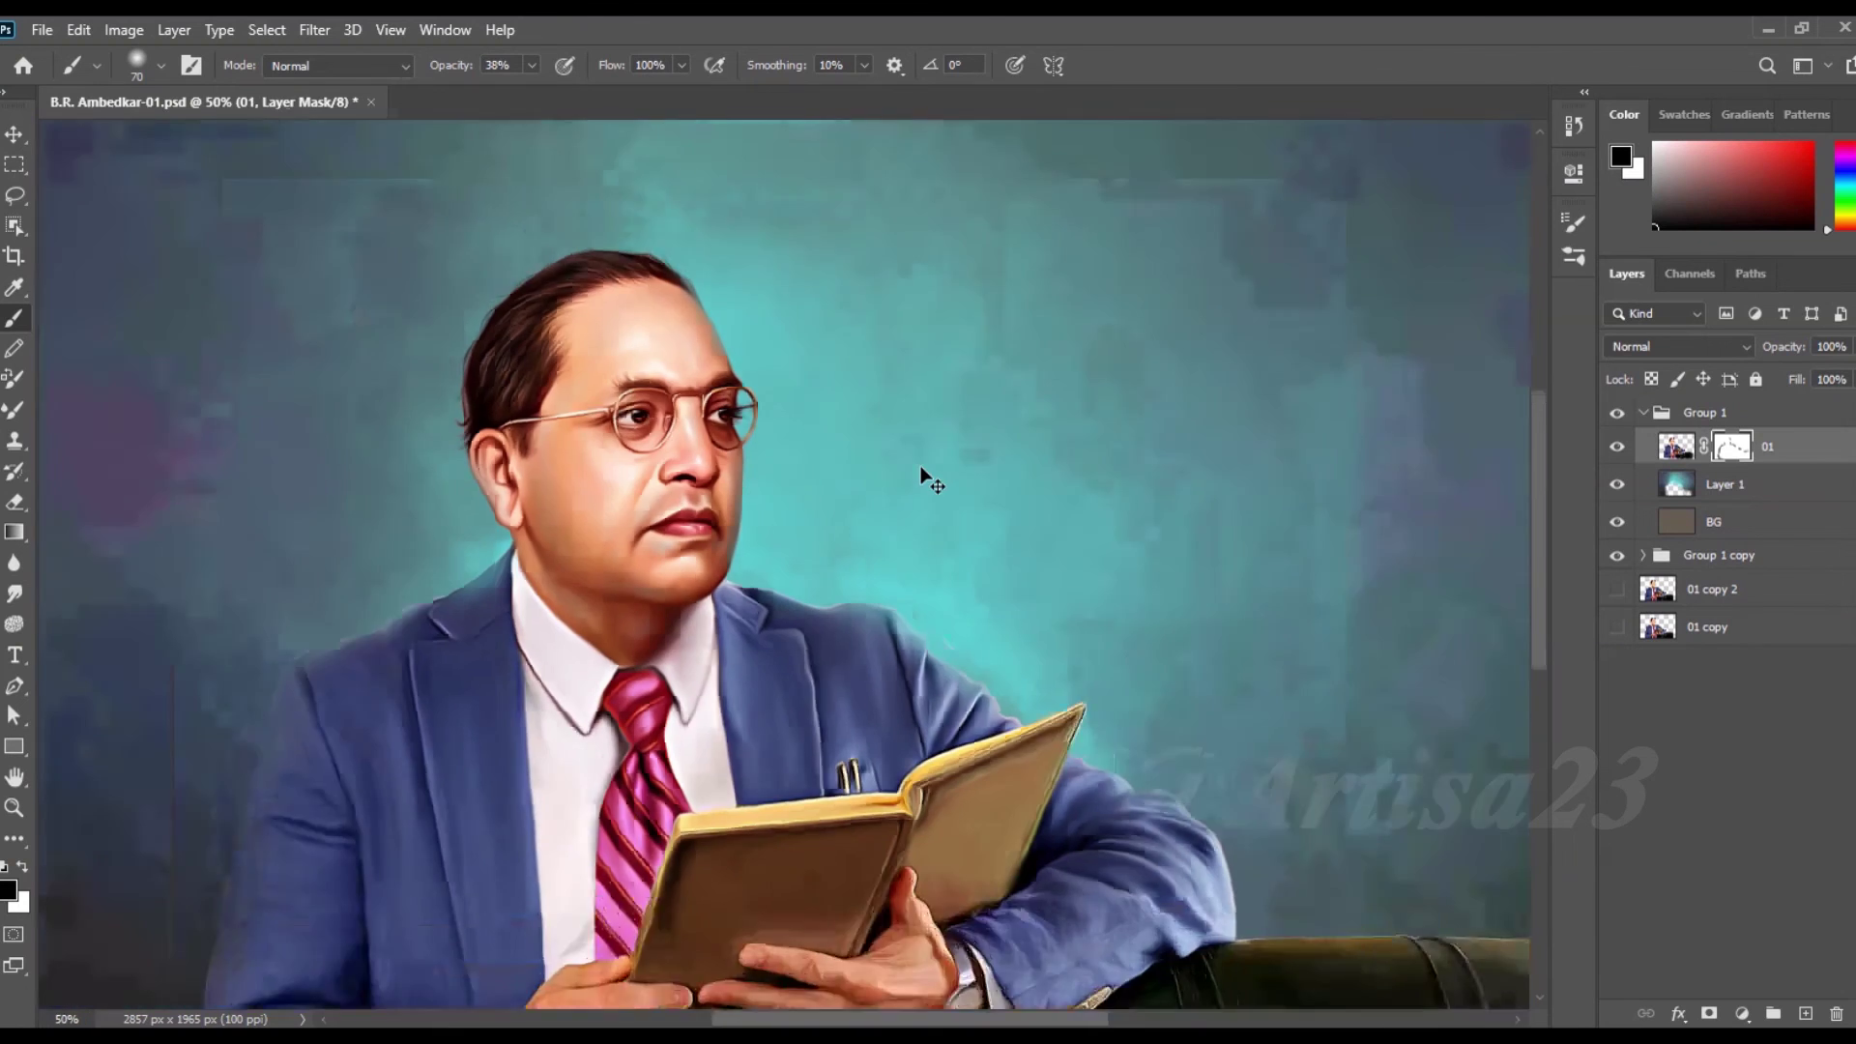
{"action": "scroll", "coordinate": [921, 473], "scroll_direction": "down", "scroll_amount": 1, "text": "alt"}
{"action": "scroll", "coordinate": [746, 559], "scroll_direction": "up", "scroll_amount": 1, "text": "alt"}
{"action": "scroll", "coordinate": [753, 555], "scroll_direction": "up", "scroll_amount": 1, "text": "alt"}
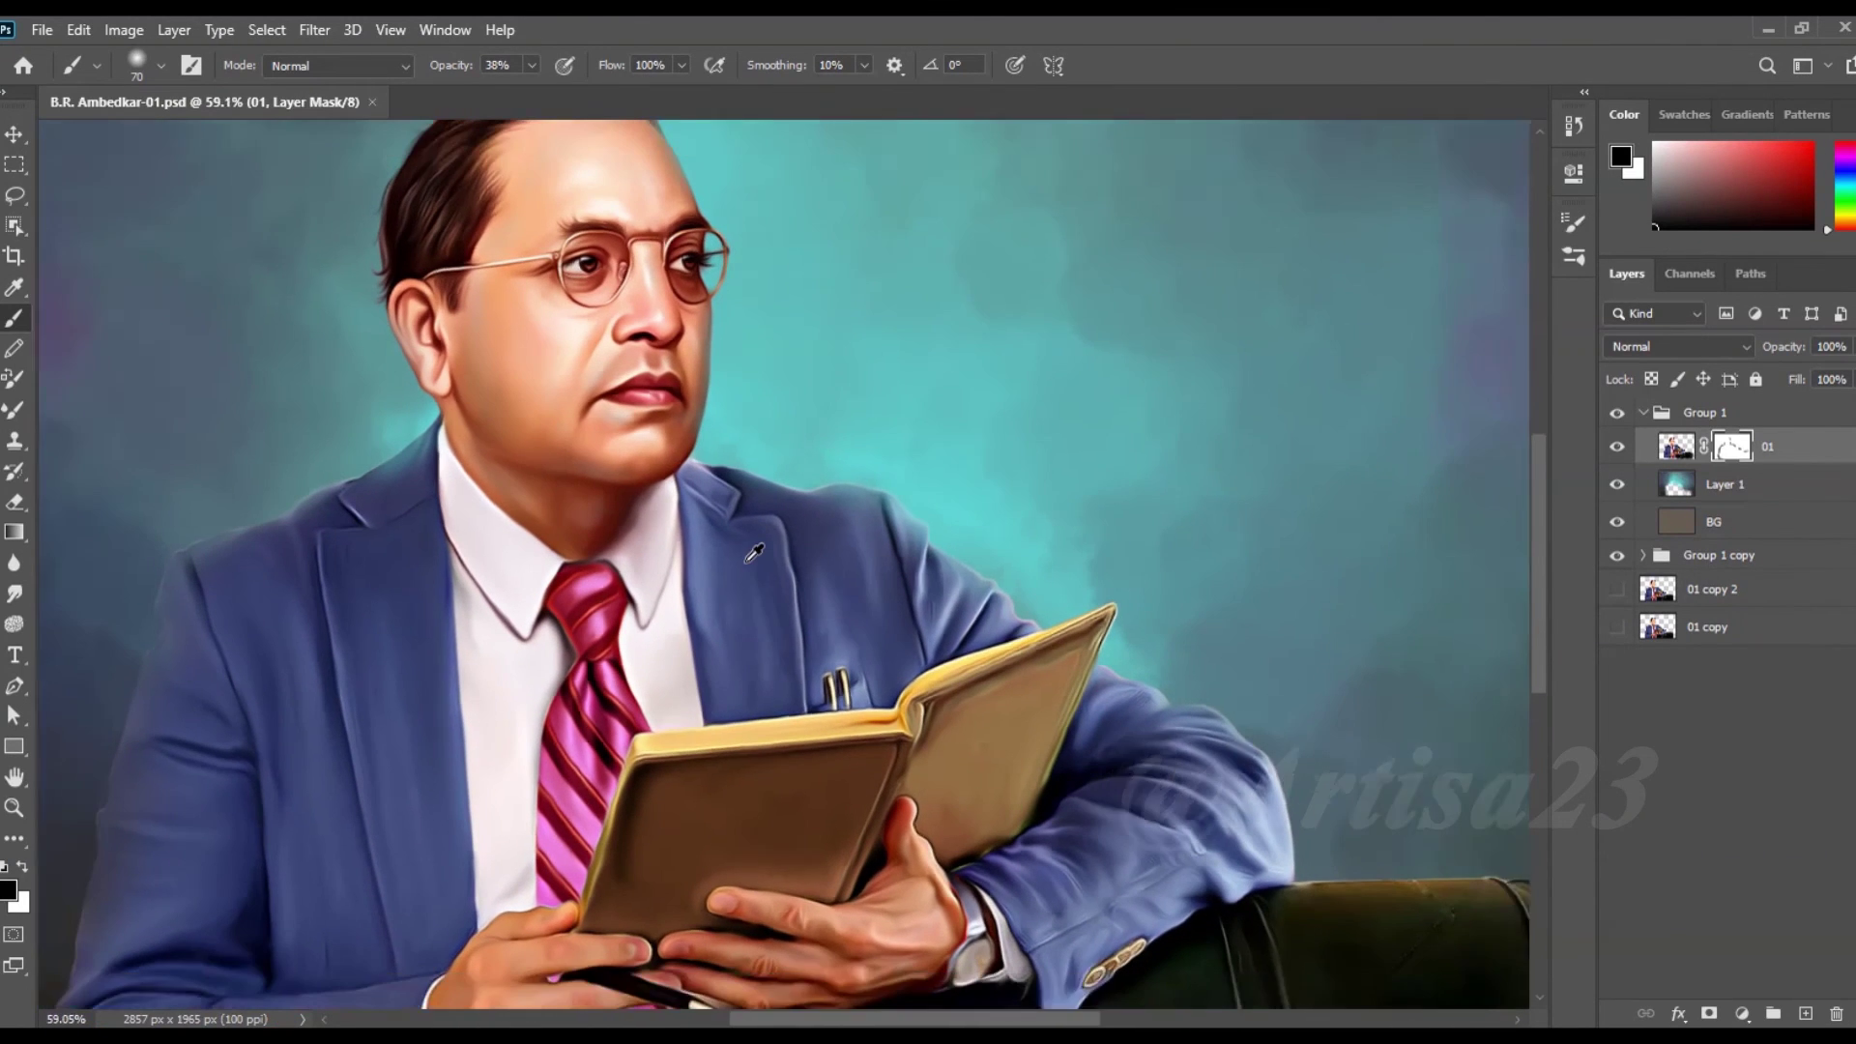
{"action": "scroll", "coordinate": [758, 532], "scroll_direction": "down", "scroll_amount": 1}
{"action": "scroll", "coordinate": [774, 491], "scroll_direction": "down", "scroll_amount": 1}
{"action": "scroll", "coordinate": [779, 493], "scroll_direction": "down", "scroll_amount": 4}
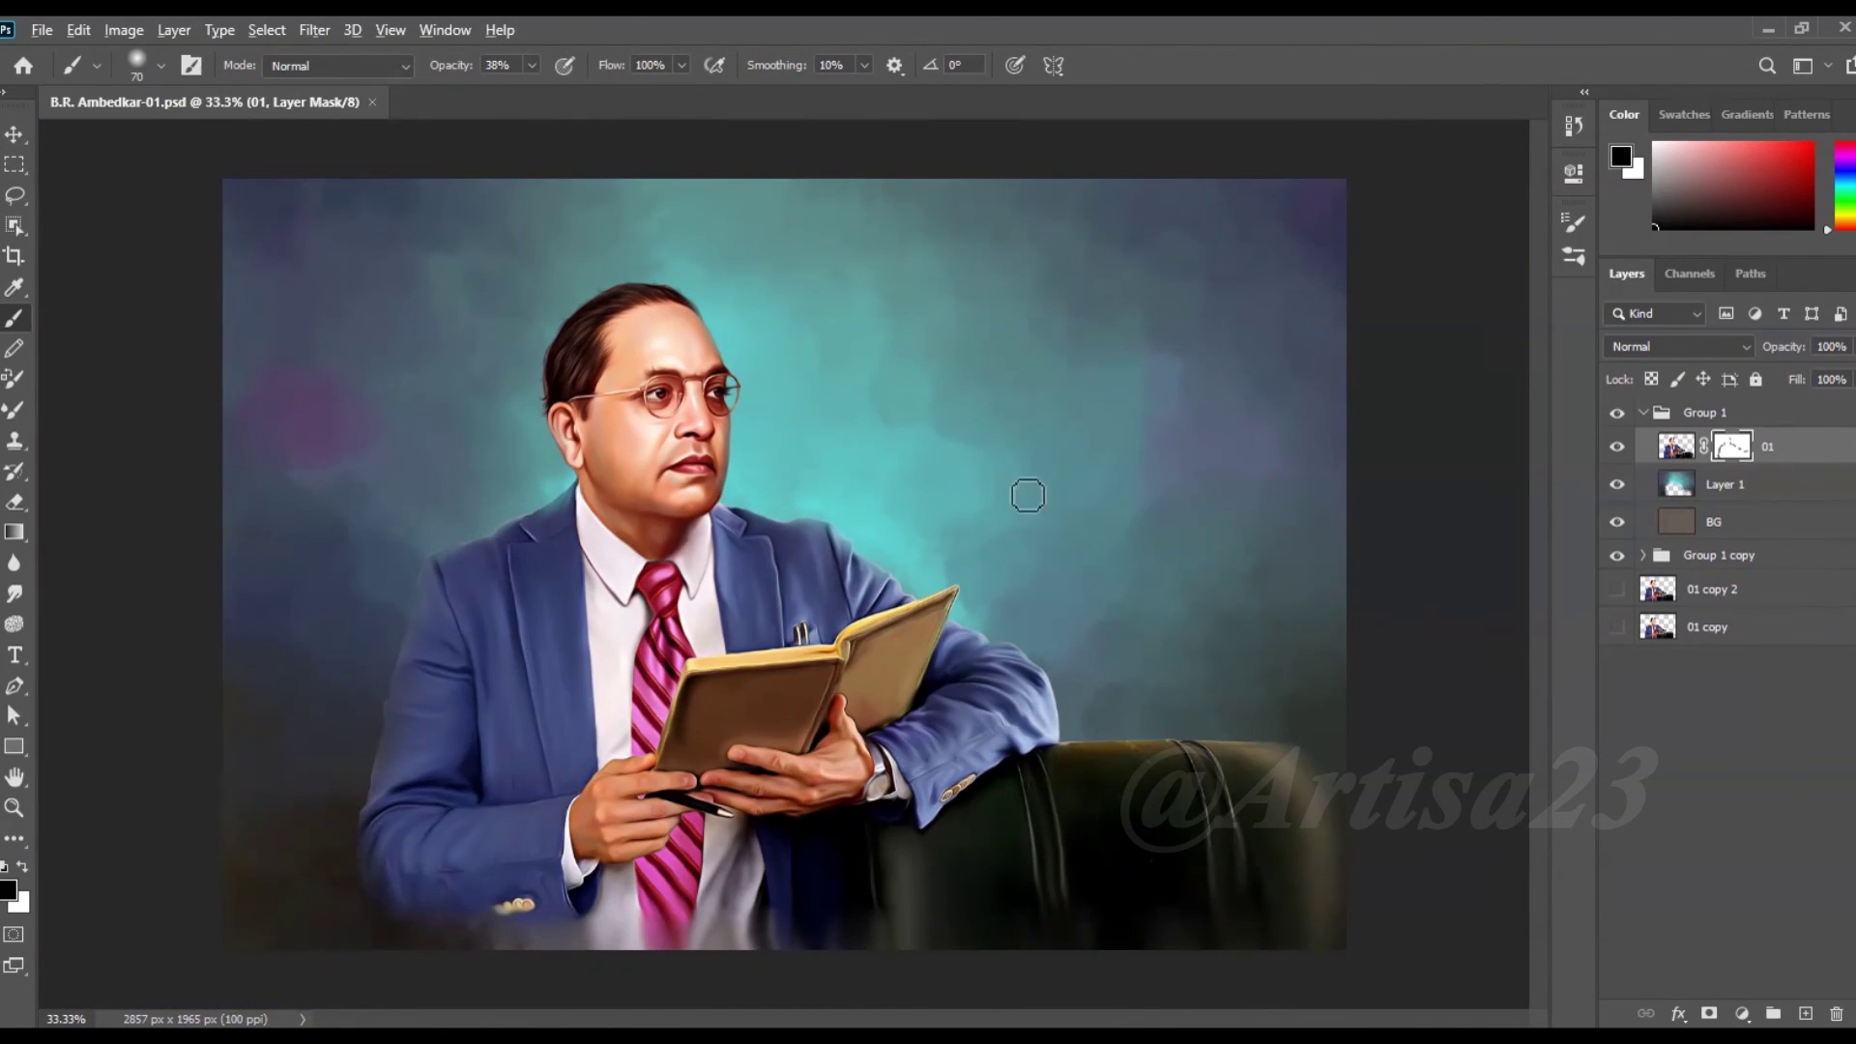
{"action": "scroll", "coordinate": [615, 600], "scroll_direction": "up", "scroll_amount": 2}
{"action": "left_click", "coordinate": [22, 867]}
{"action": "scroll", "coordinate": [561, 319], "scroll_direction": "up", "scroll_amount": 3}
{"action": "scroll", "coordinate": [553, 309], "scroll_direction": "down", "scroll_amount": 1}
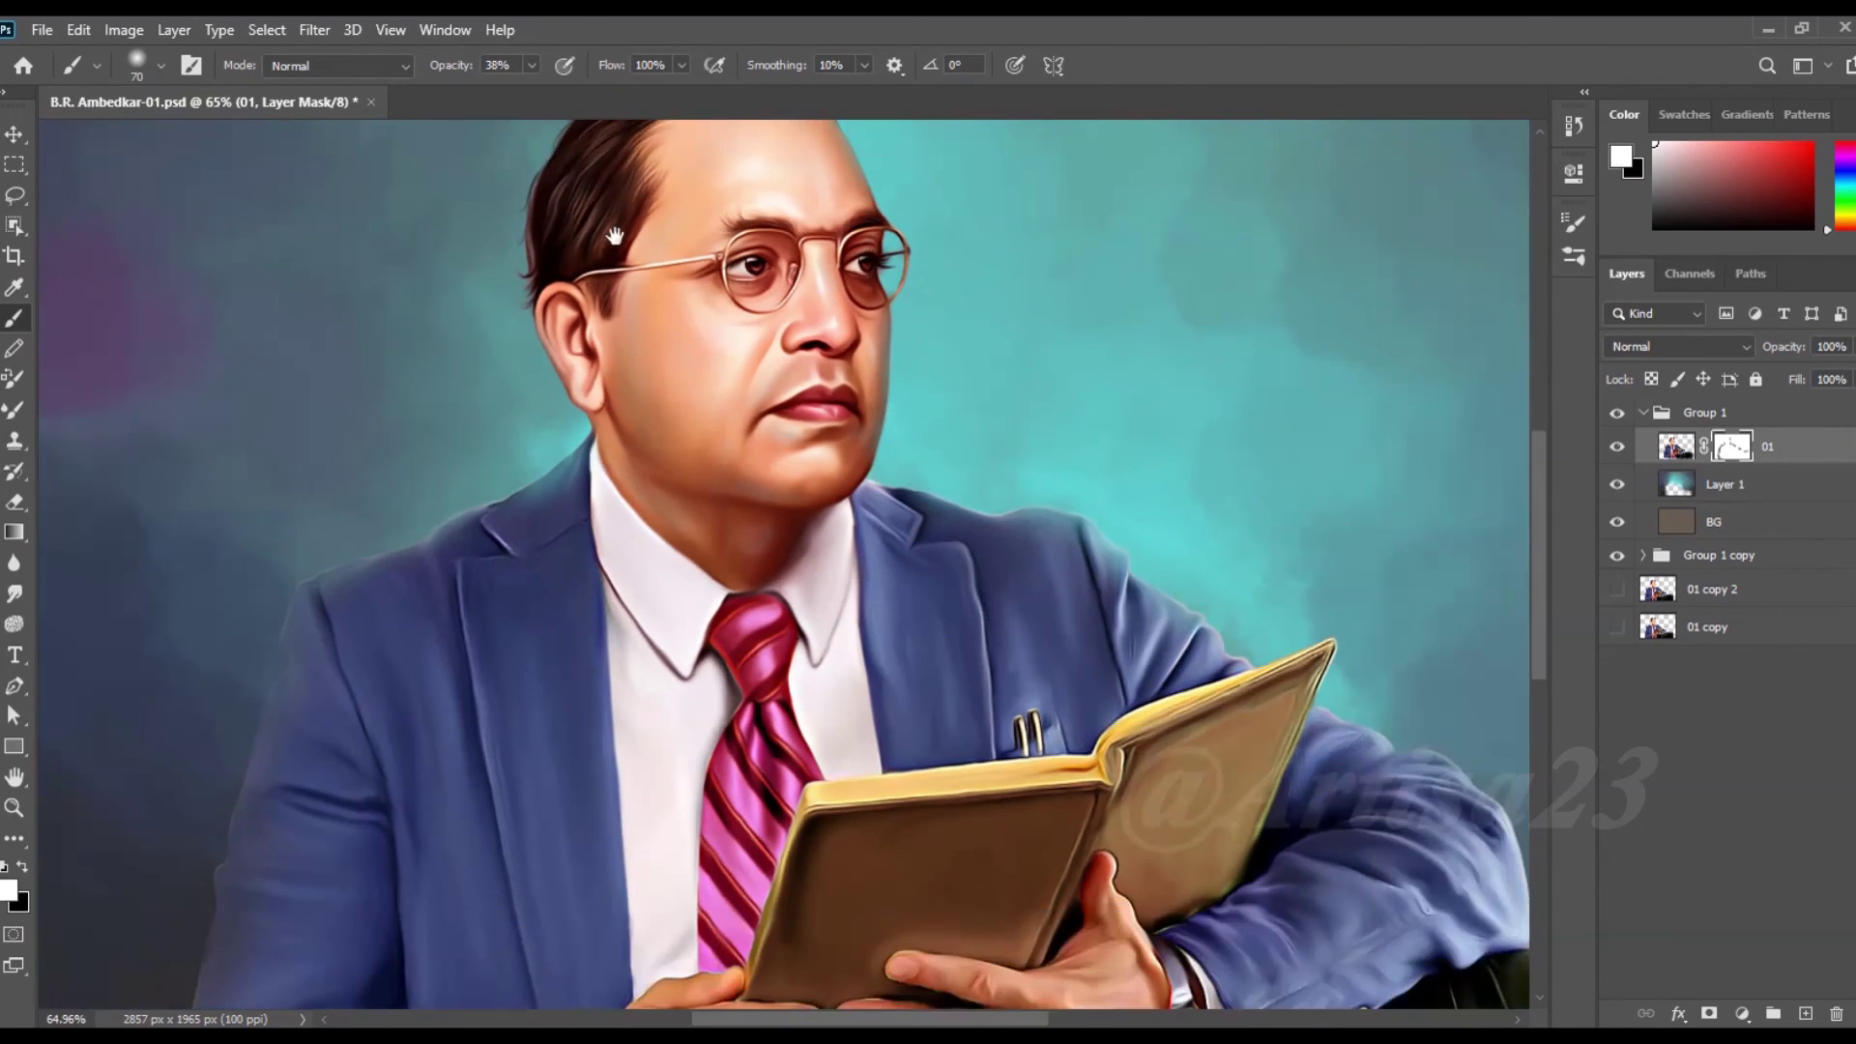
{"action": "scroll", "coordinate": [663, 311], "scroll_direction": "down", "scroll_amount": 1}
{"action": "left_click", "coordinate": [23, 866]}
{"action": "scroll", "coordinate": [495, 259], "scroll_direction": "up", "scroll_amount": 3}
- Blend and clean up the mask along the hair's left edge
{"action": "left_click_drag", "start_coordinate": [495, 259], "coordinate": [443, 387]}
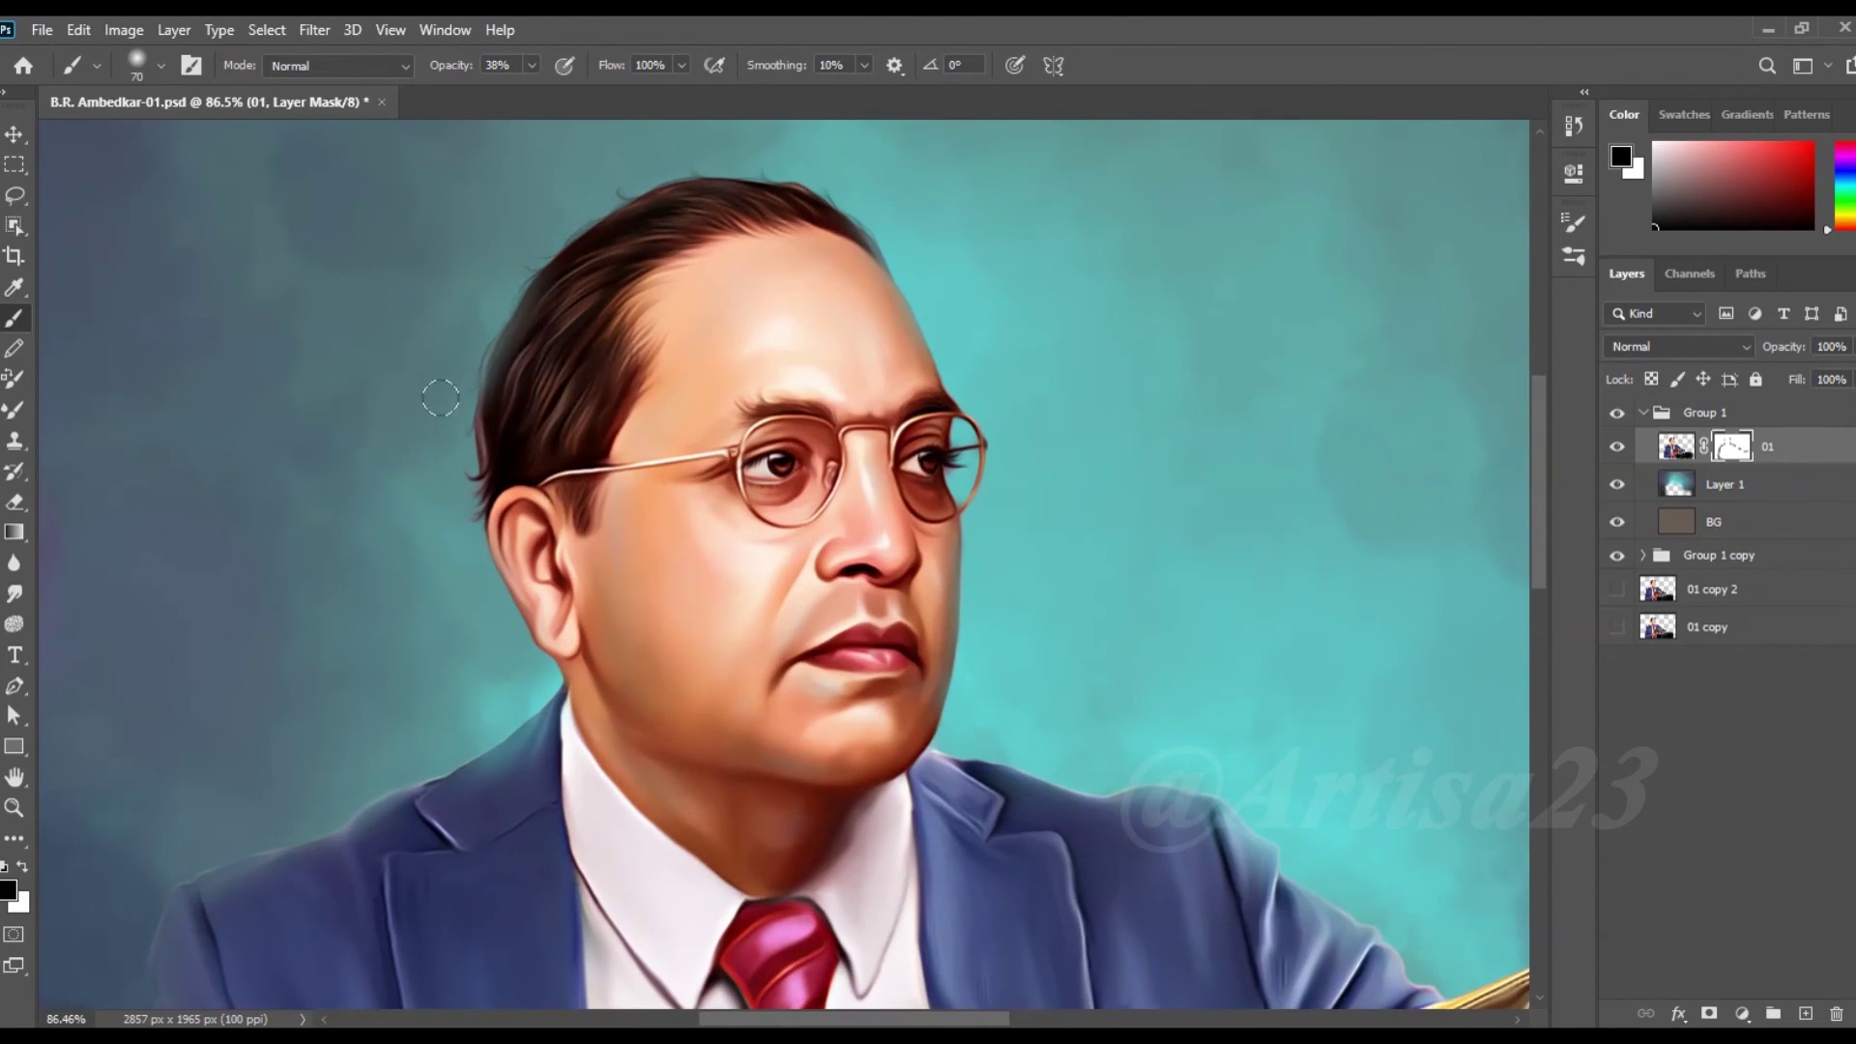
{"action": "left_click_drag", "start_coordinate": [692, 150], "coordinate": [463, 476]}
{"action": "scroll", "coordinate": [463, 476], "scroll_direction": "down", "scroll_amount": 2}
{"action": "scroll", "coordinate": [882, 622], "scroll_direction": "up", "scroll_amount": 1}
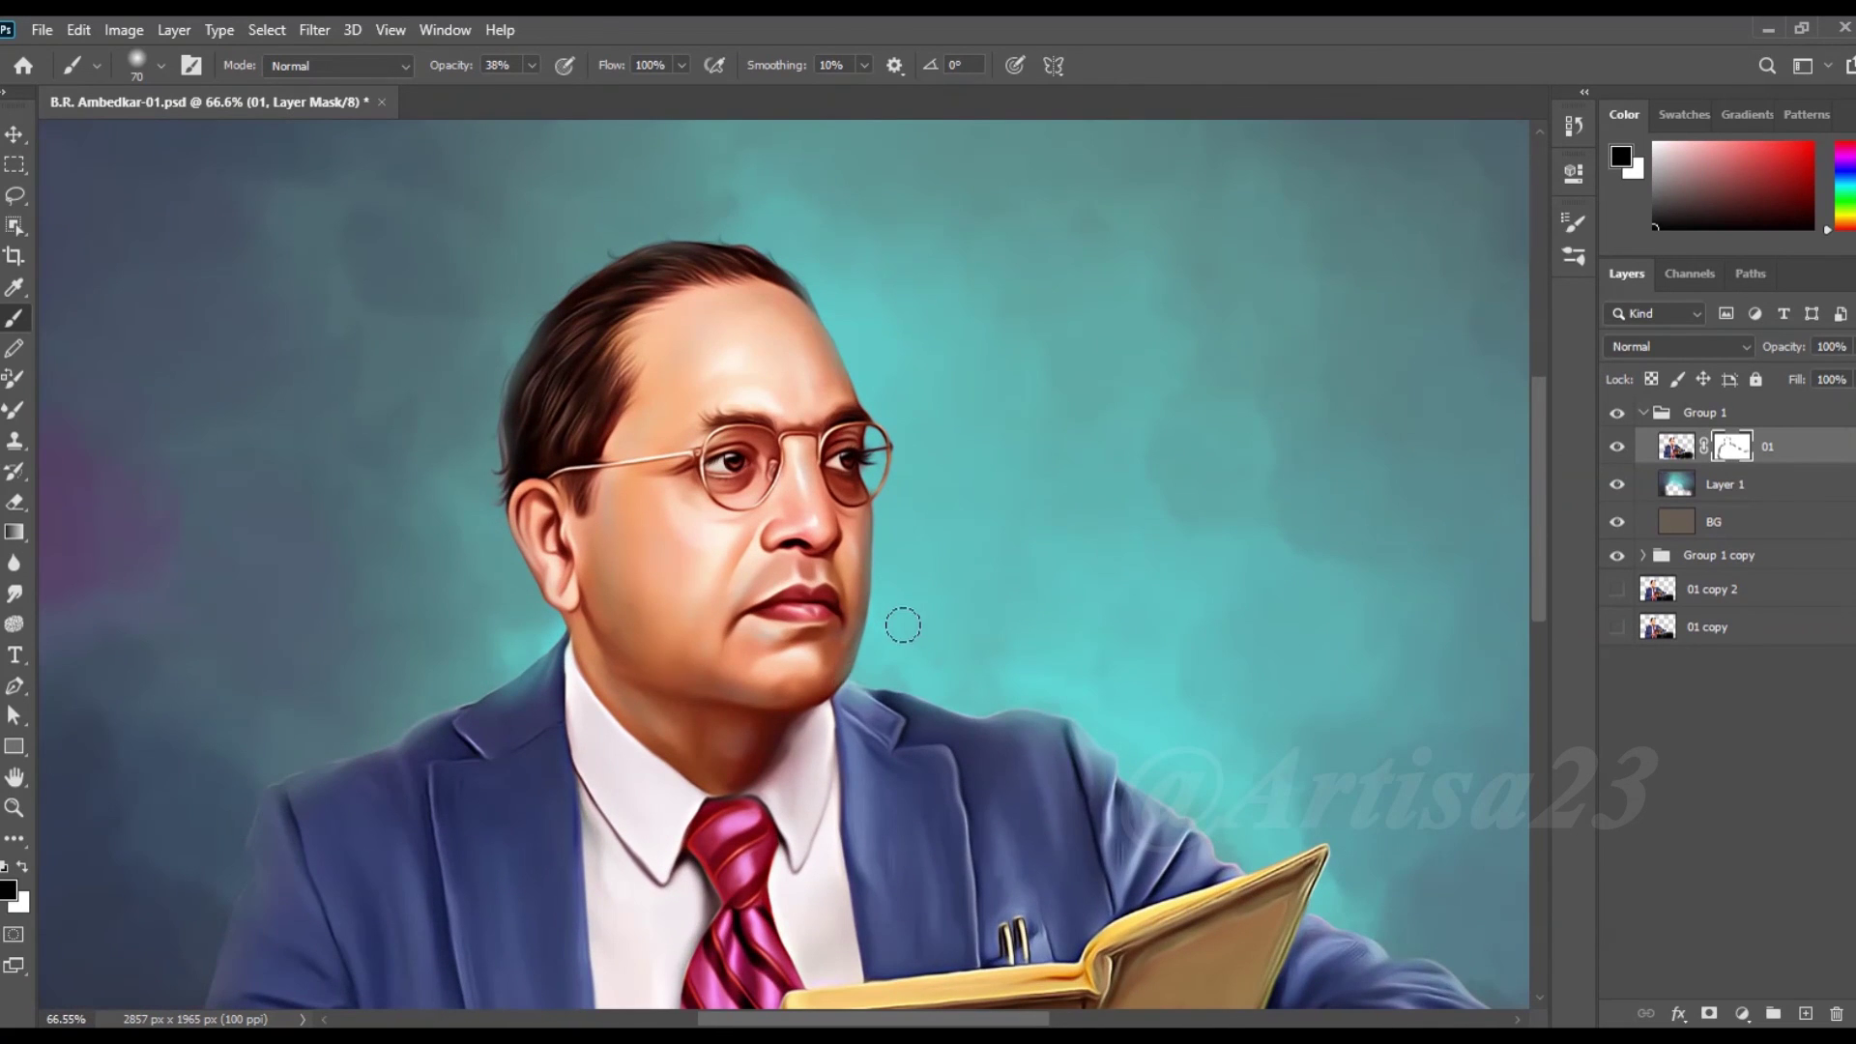
{"action": "scroll", "coordinate": [903, 499], "scroll_direction": "up", "scroll_amount": 2}
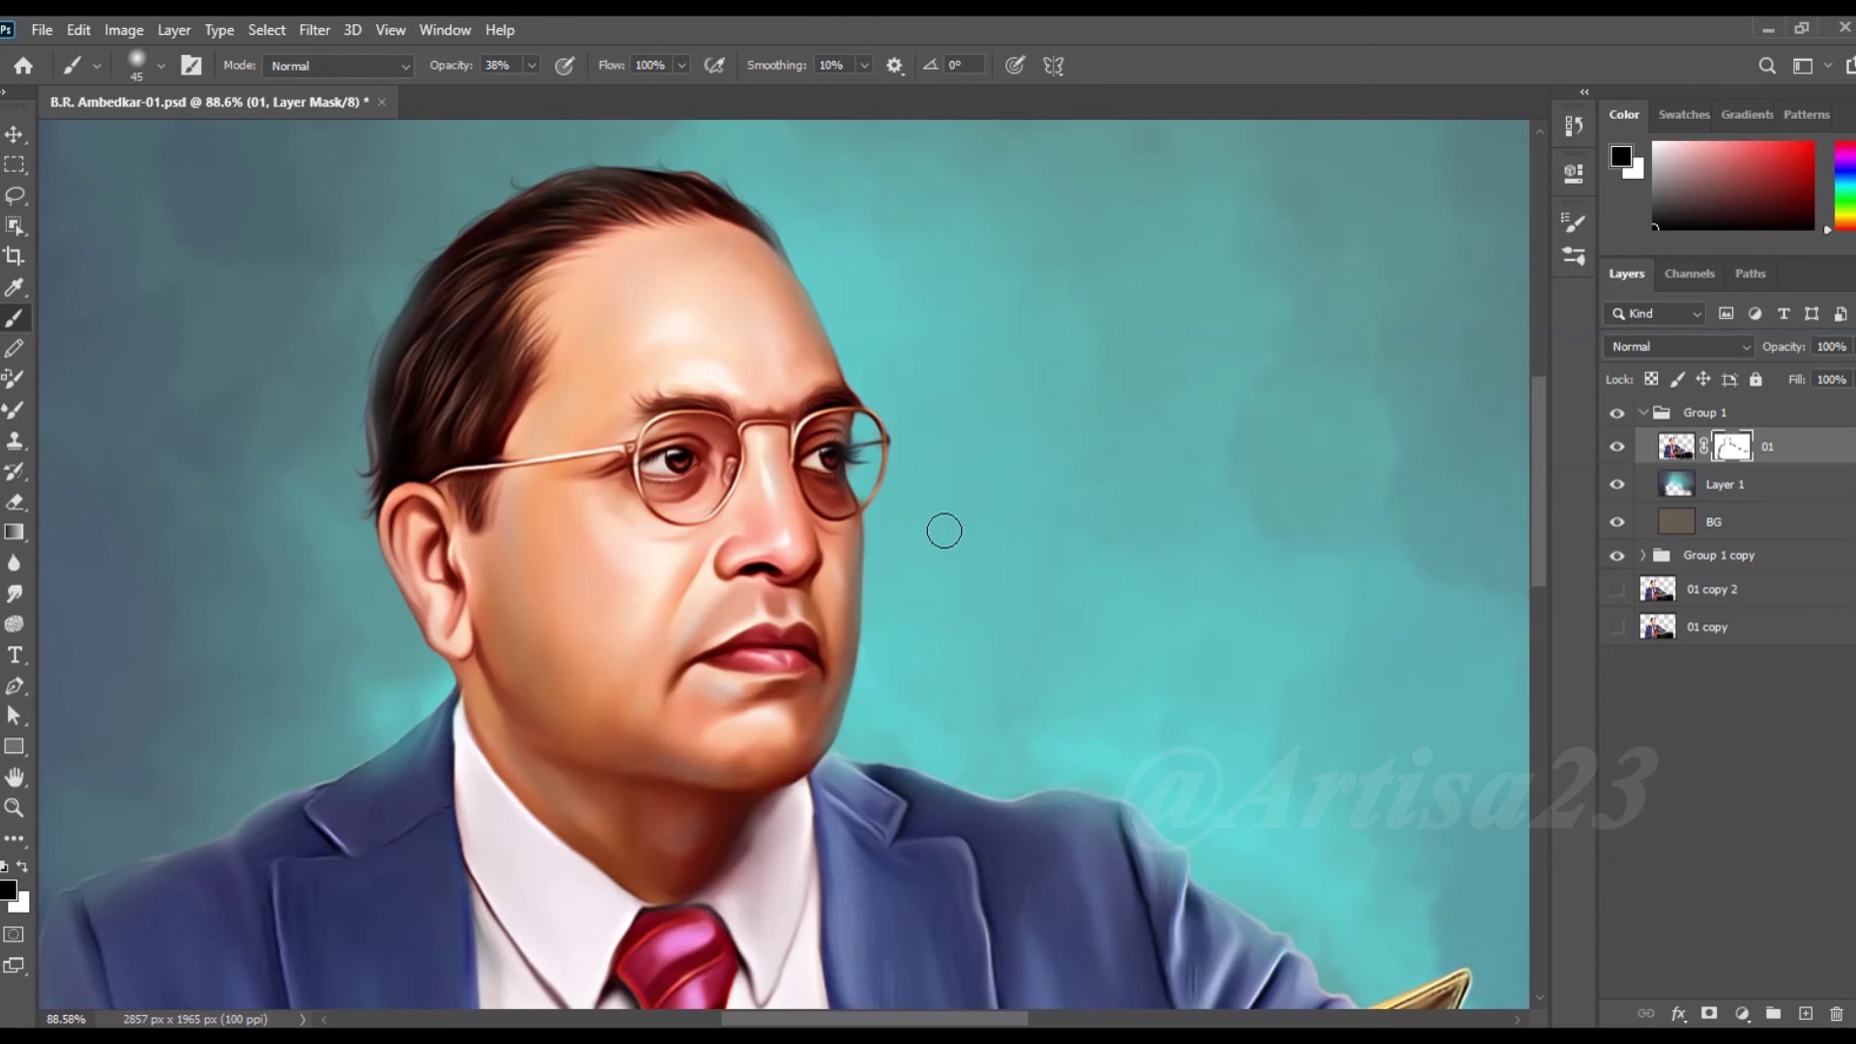
{"action": "scroll", "coordinate": [943, 530], "scroll_direction": "up", "scroll_amount": 1}
{"action": "scroll", "coordinate": [944, 530], "scroll_direction": "down", "scroll_amount": 4}
{"action": "scroll", "coordinate": [944, 530], "scroll_direction": "down", "scroll_amount": 1}
{"action": "scroll", "coordinate": [944, 530], "scroll_direction": "up", "scroll_amount": 2}
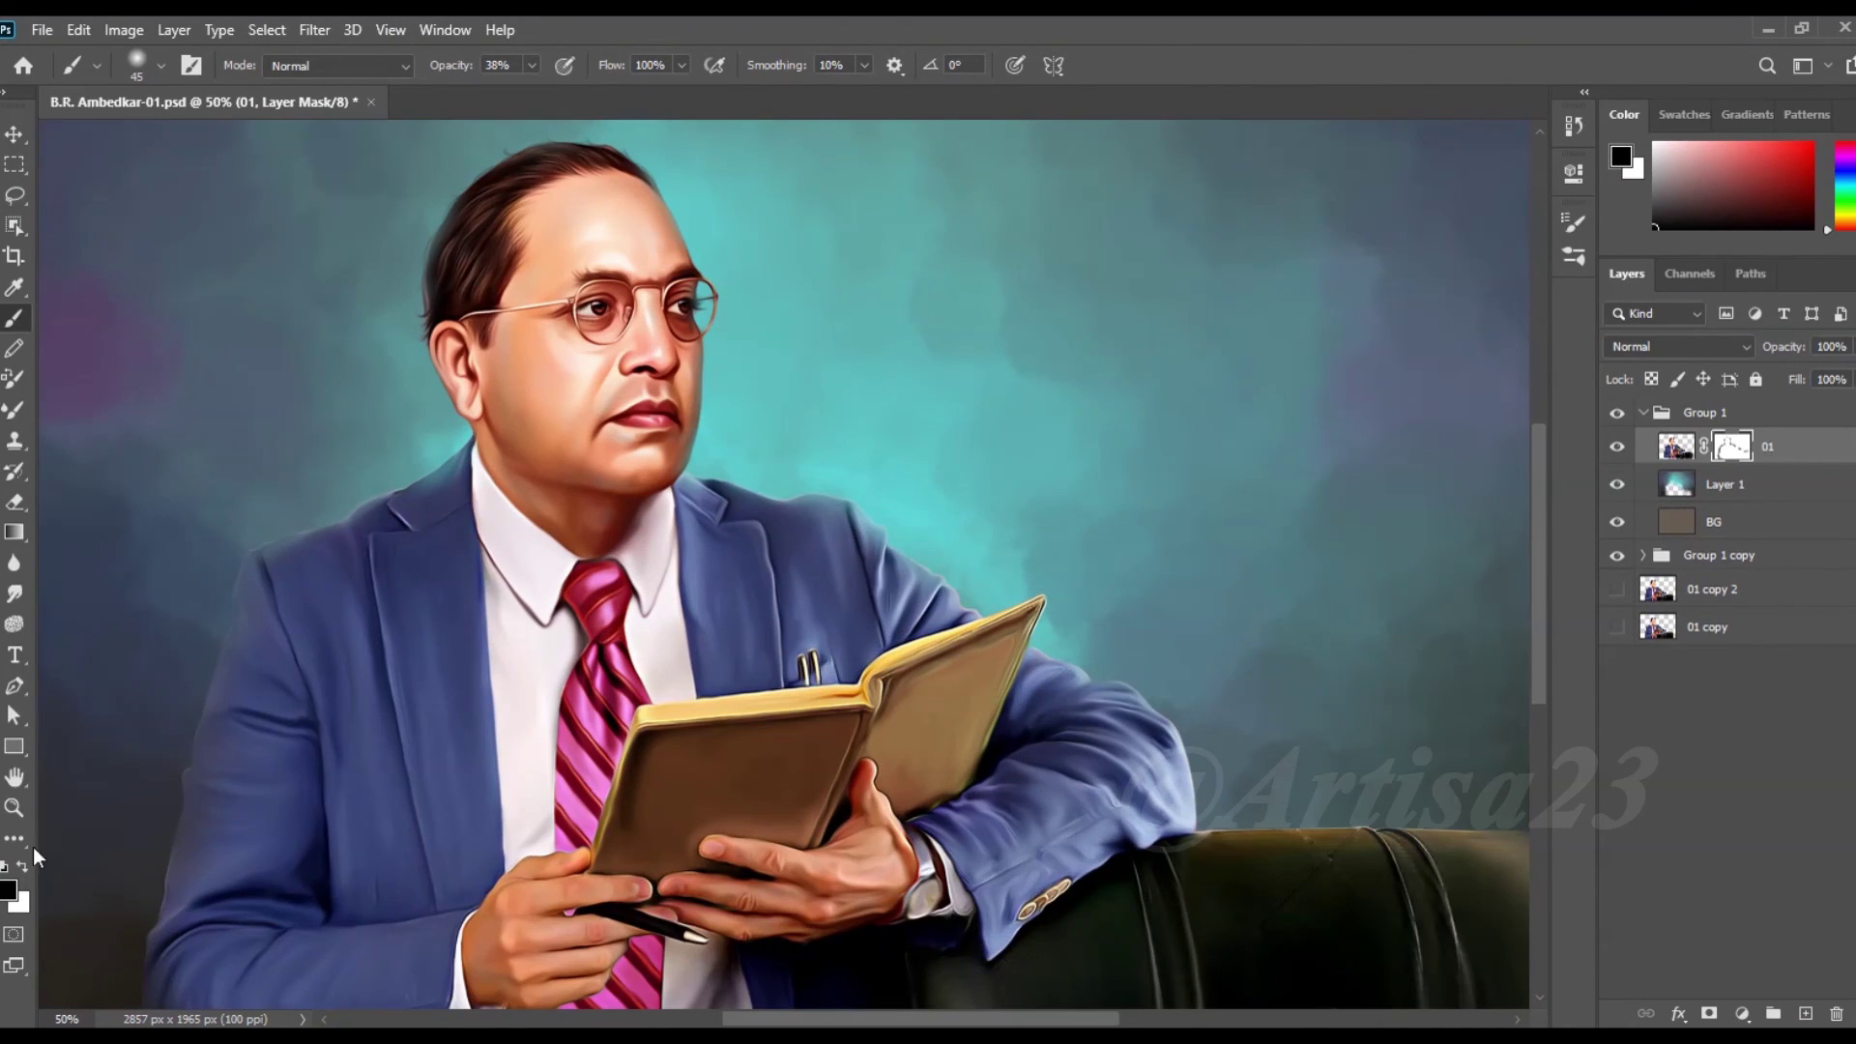
- Switch the mask paint colour to white and fit the whole painting in the window
{"action": "left_click", "coordinate": [23, 868]}
{"action": "key", "text": "x"}
{"action": "left_click", "coordinate": [26, 873]}
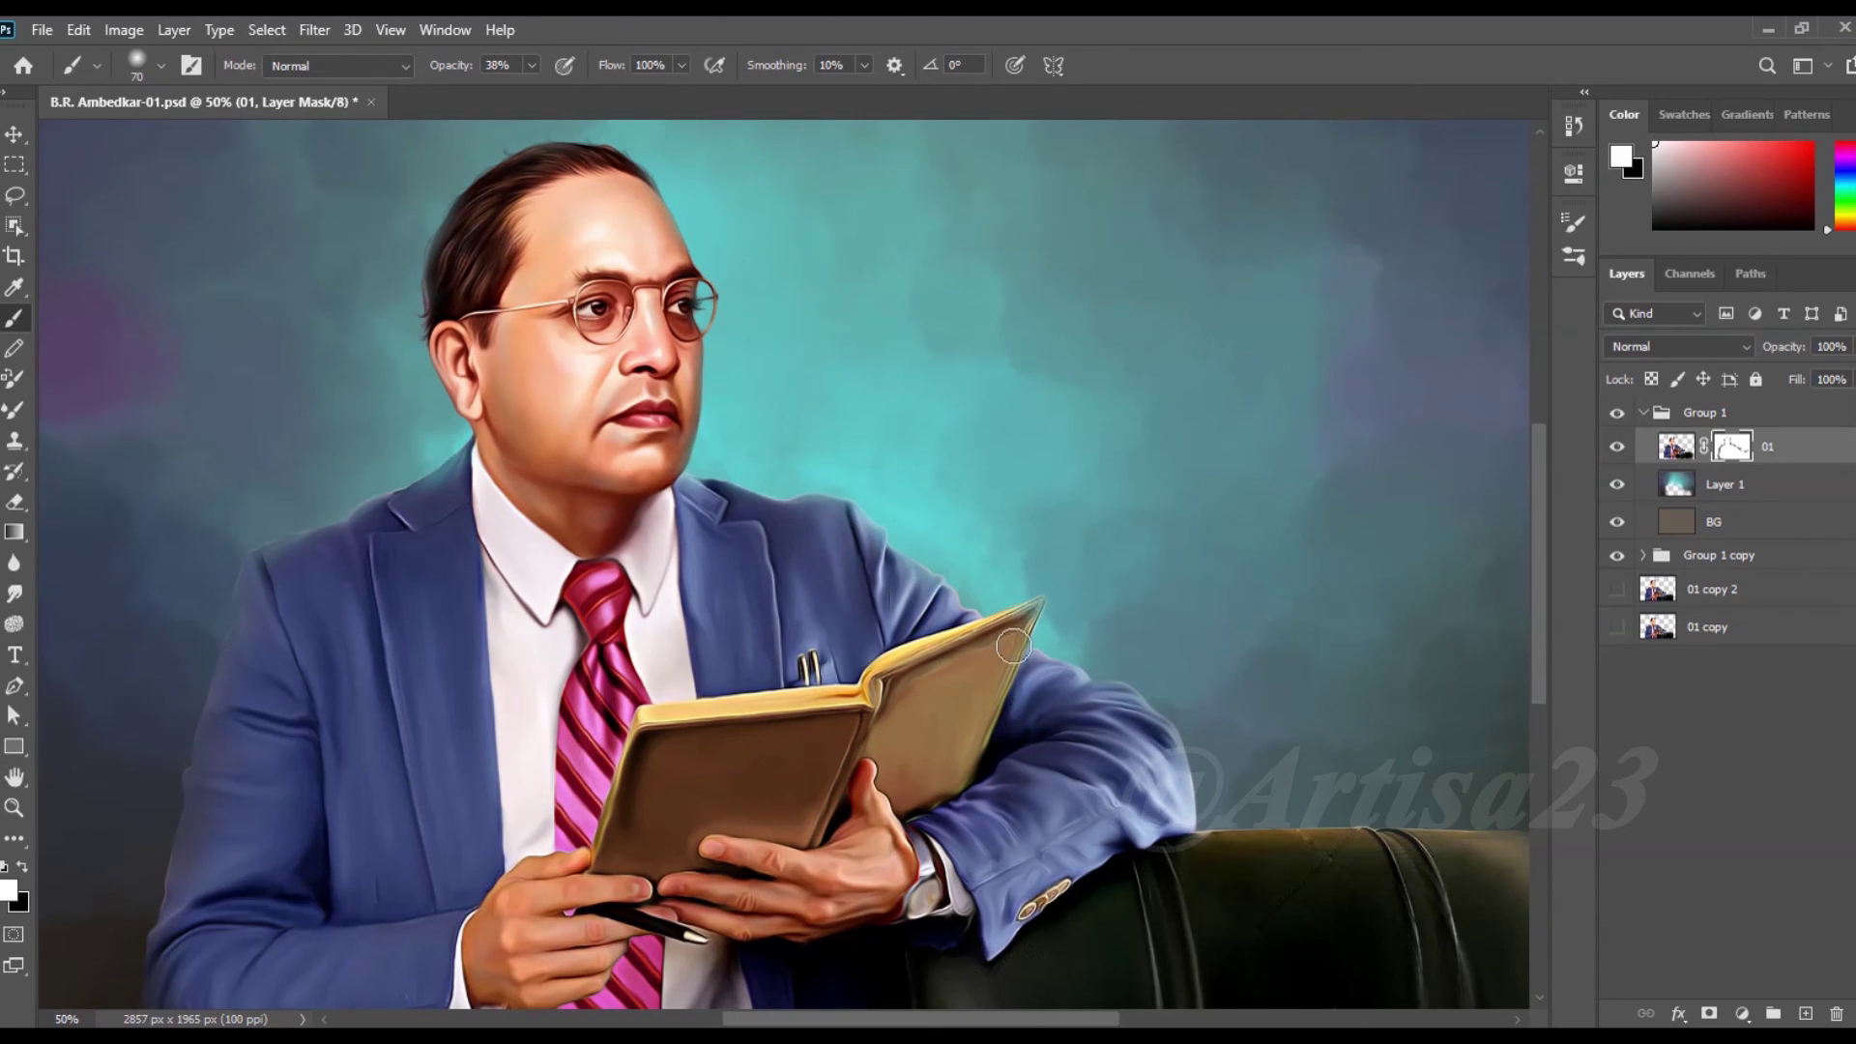
{"action": "key", "text": "ctrl+0"}
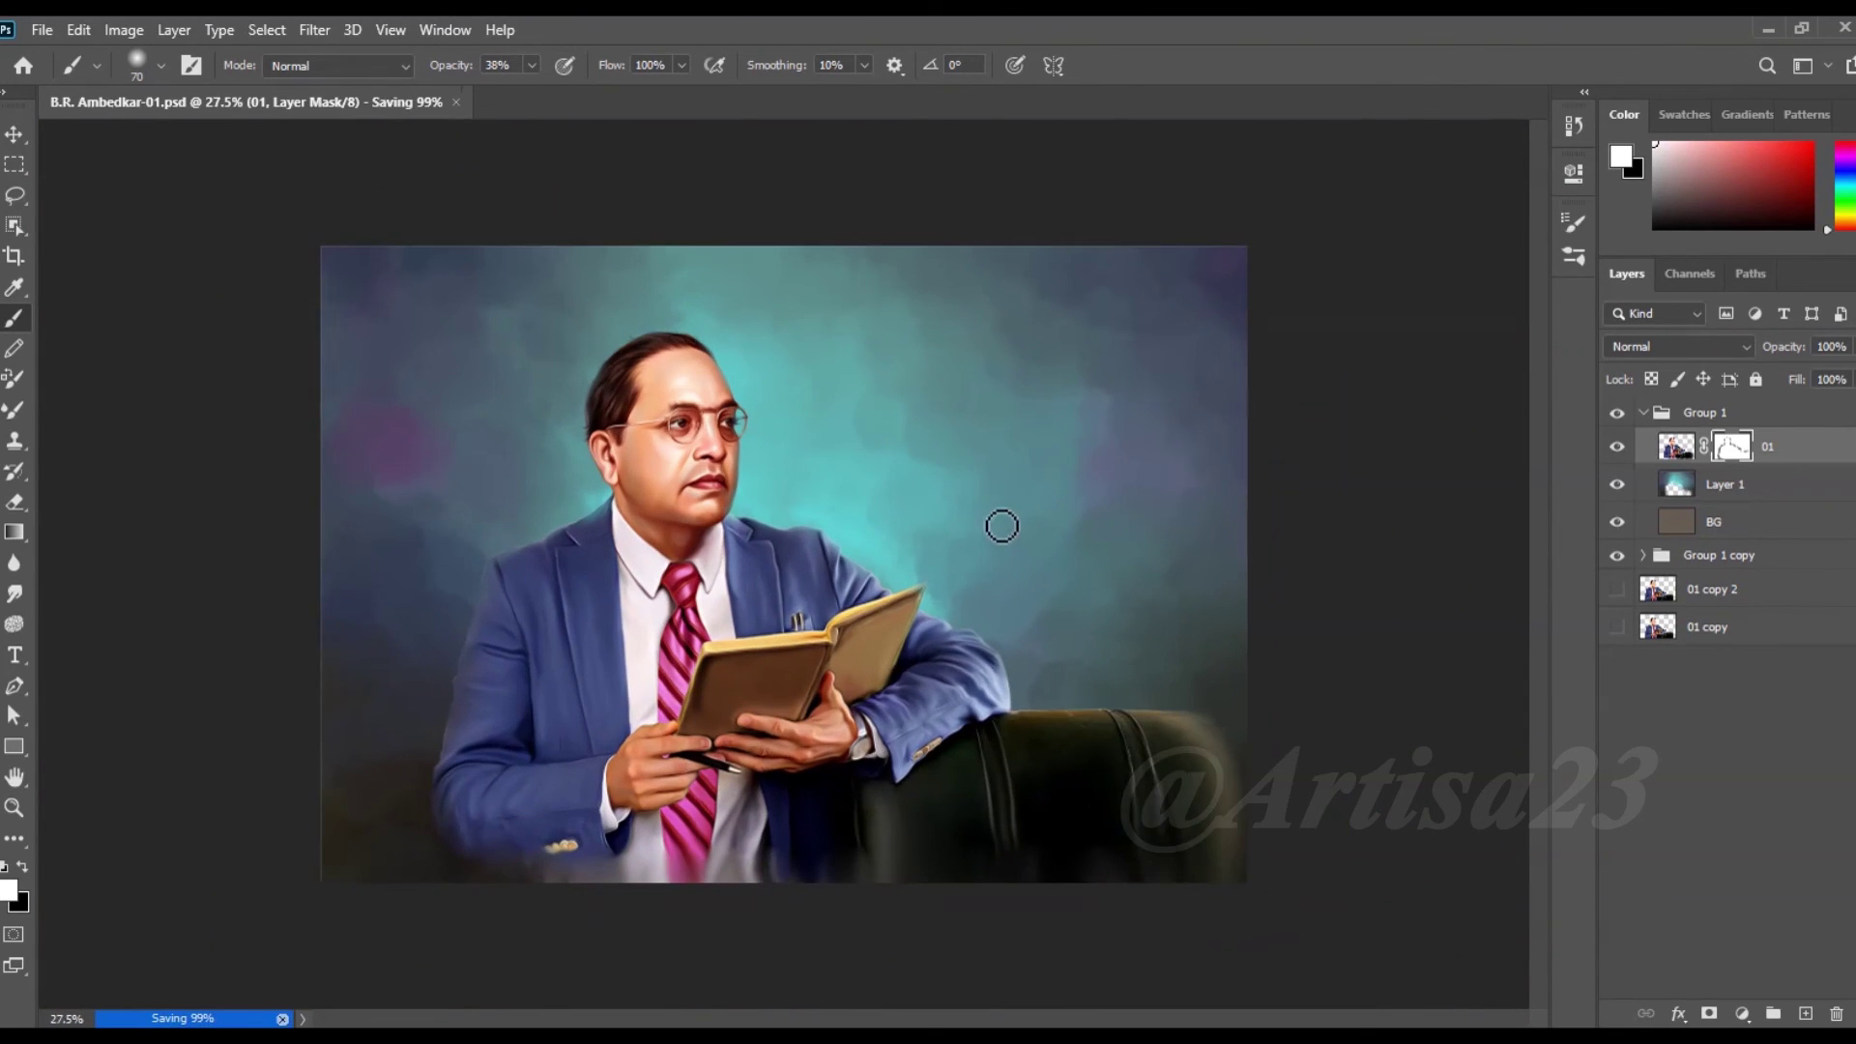
{"action": "left_click", "coordinate": [13, 593]}
- Smudge the teal background near the book corner and around the neck and collar
{"action": "left_click_drag", "start_coordinate": [901, 591], "coordinate": [903, 590]}
{"action": "key", "text": "bracketright"}
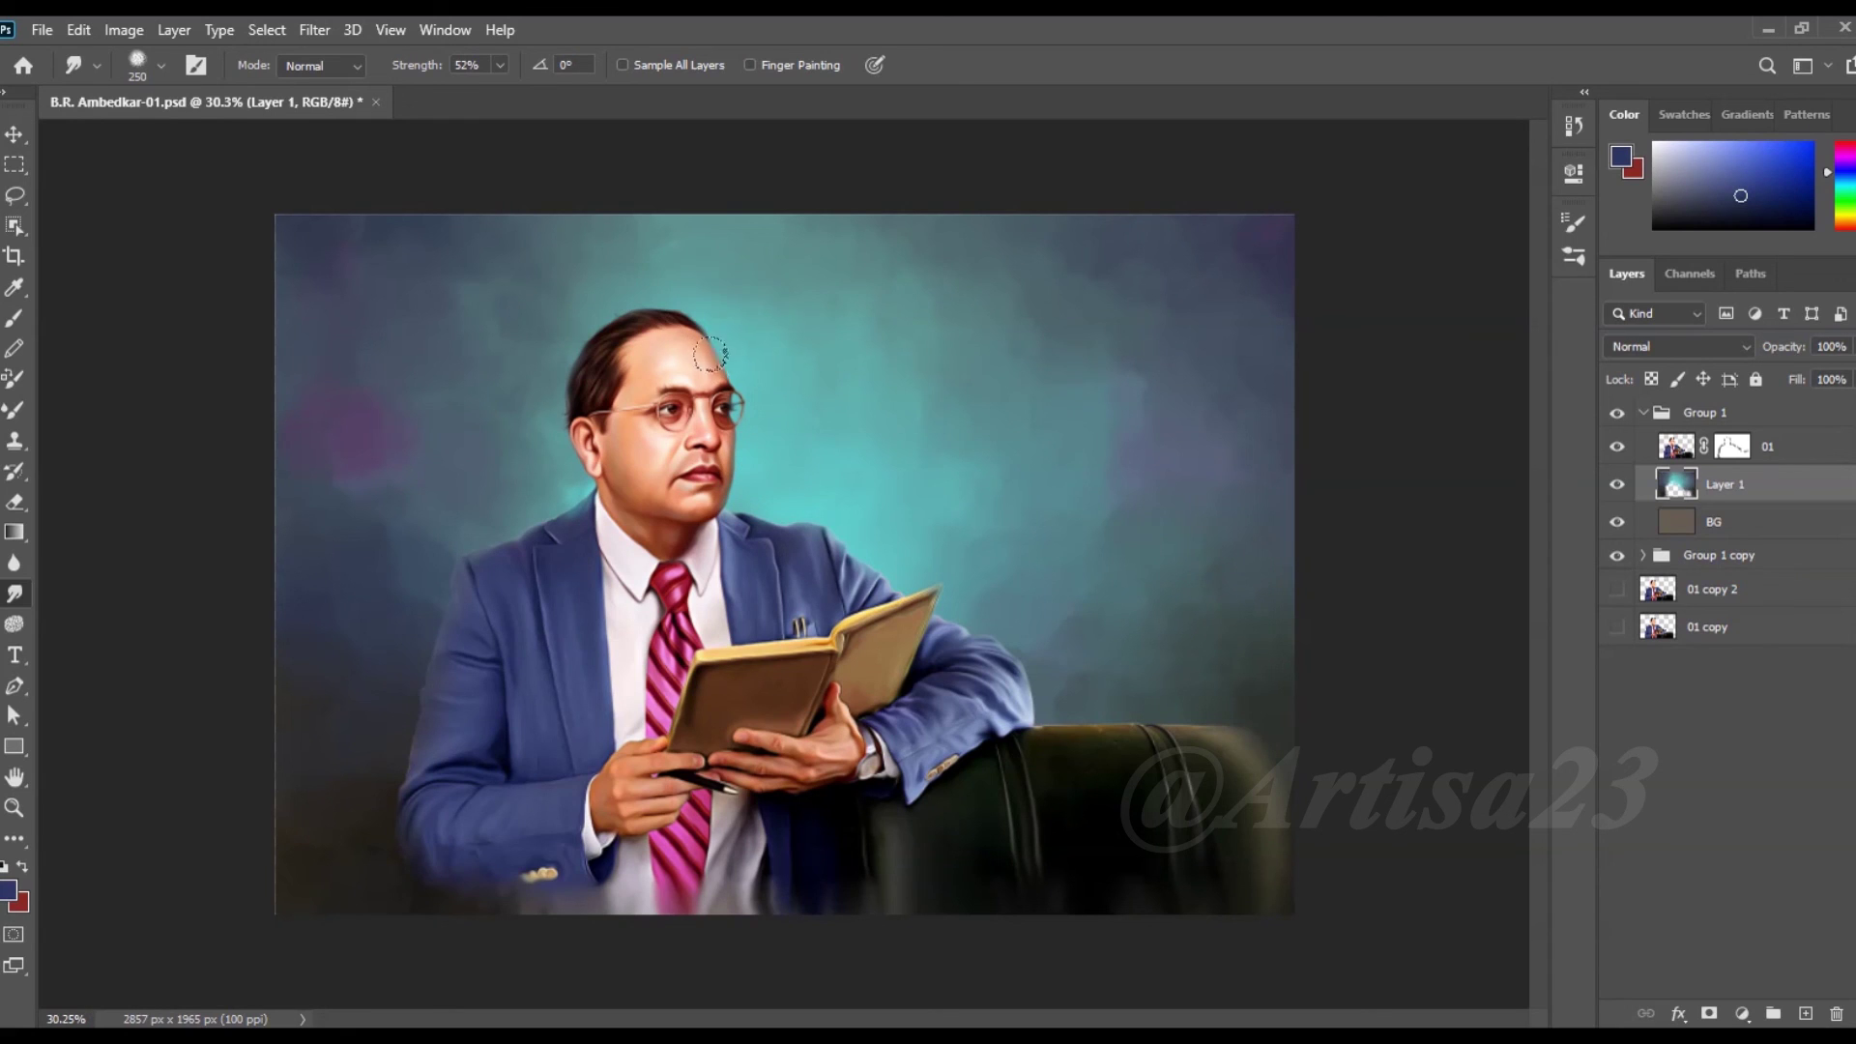
{"action": "left_click_drag", "start_coordinate": [545, 444], "coordinate": [577, 470]}
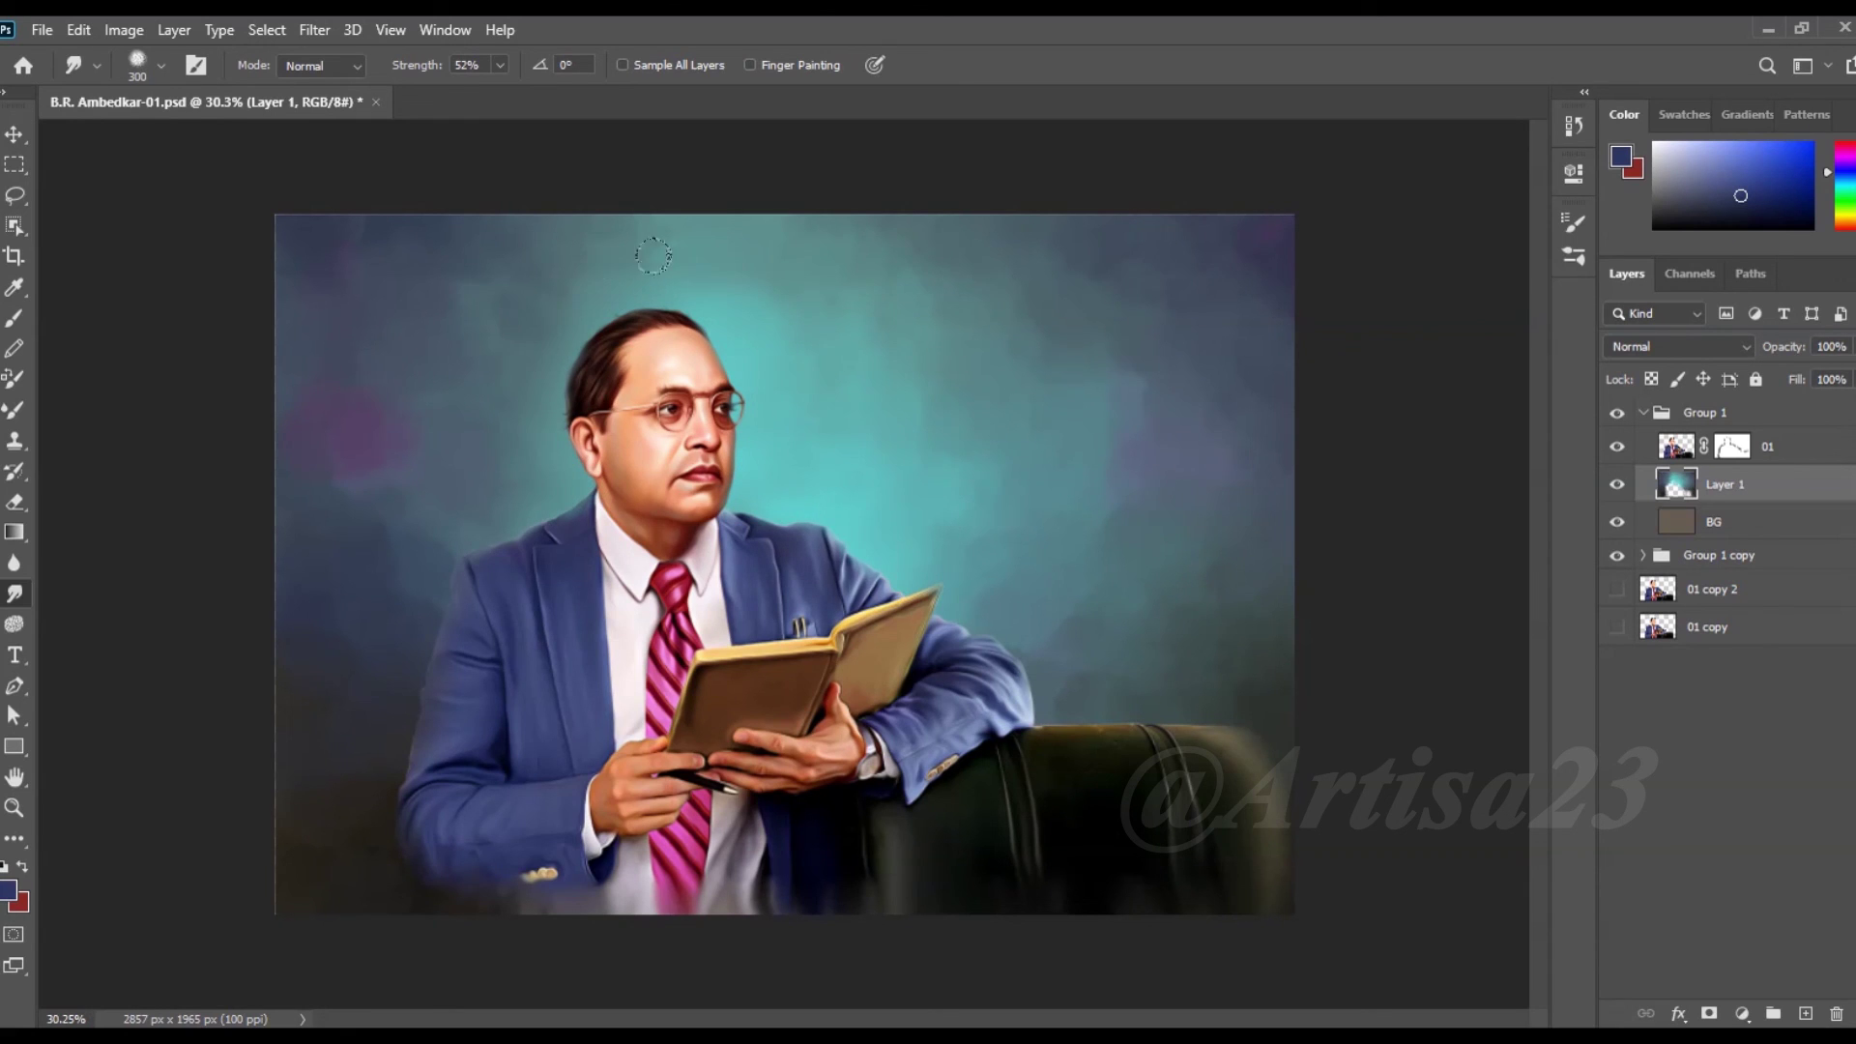
{"action": "key", "text": "bracketright"}
{"action": "key", "text": "bracketright"}
- Save the portrait and zoom out with the Move tool active
{"action": "key", "text": "ctrl+minus"}
{"action": "key", "text": "ctrl+s"}
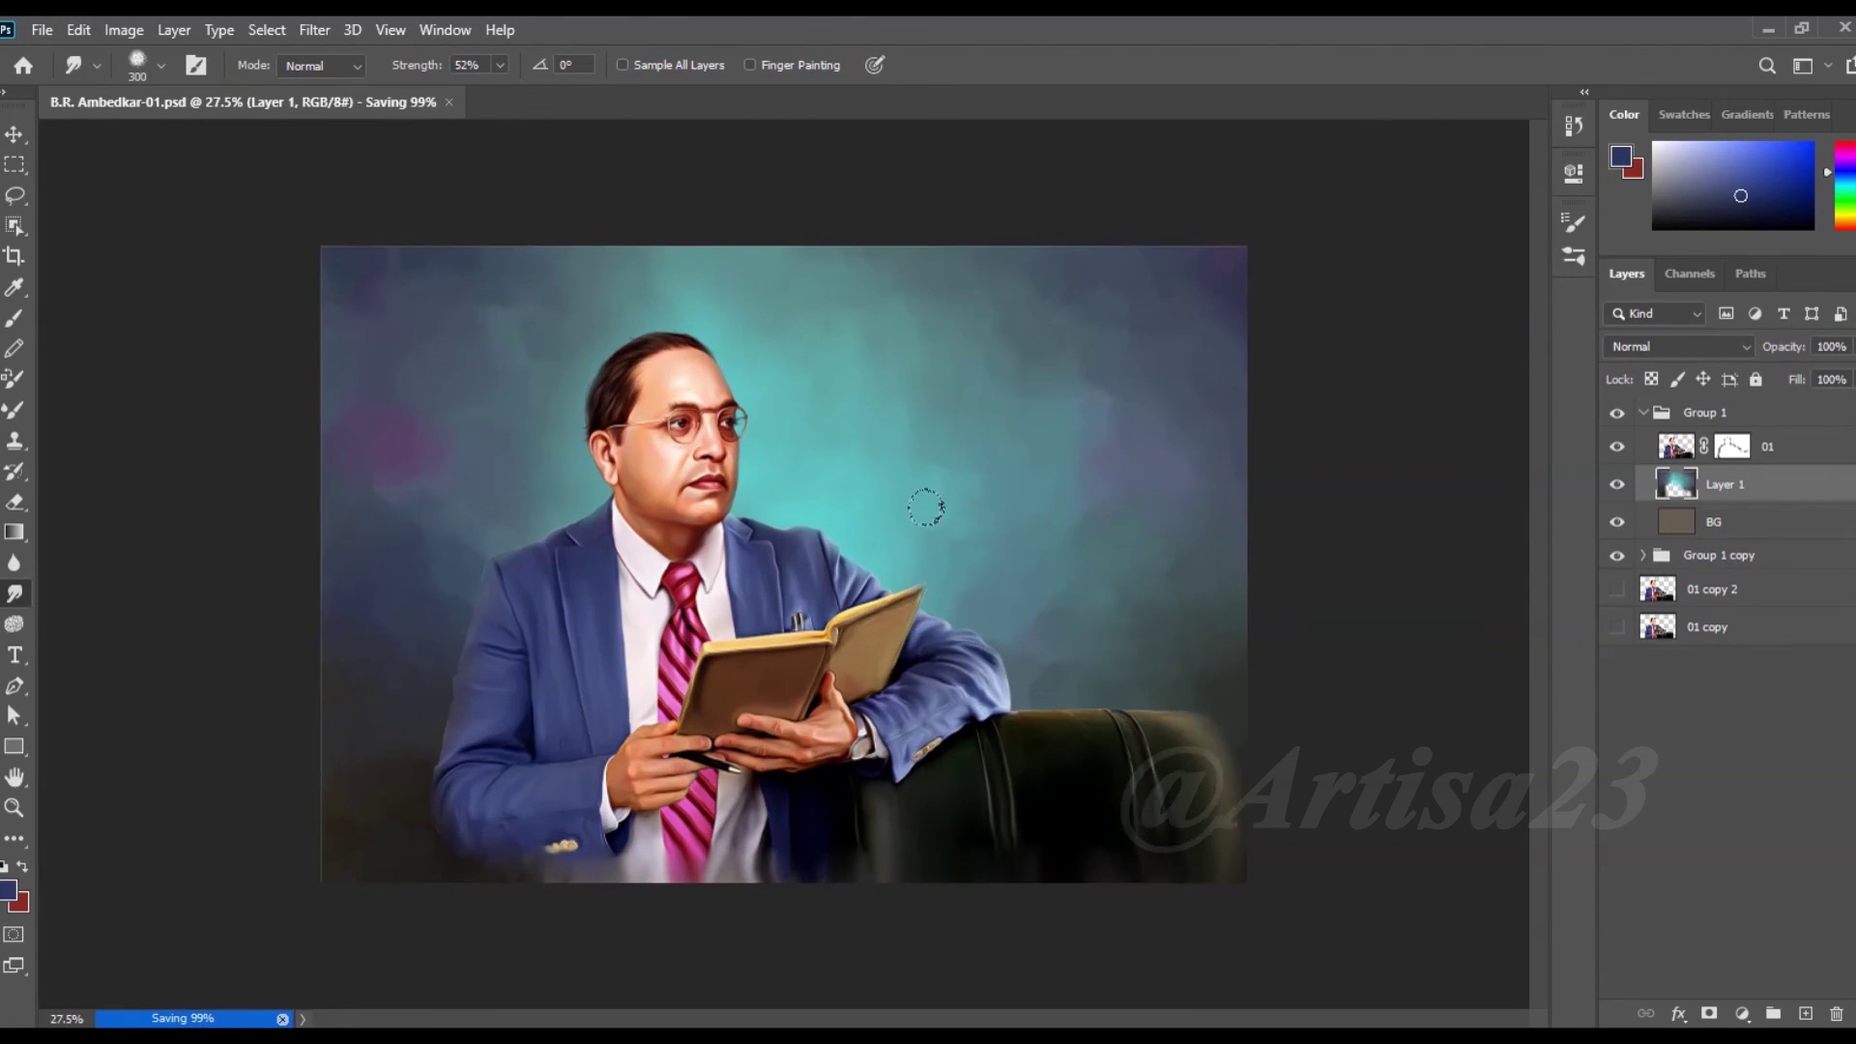
{"action": "key", "text": "v"}
{"action": "key", "text": "ctrl+minus"}
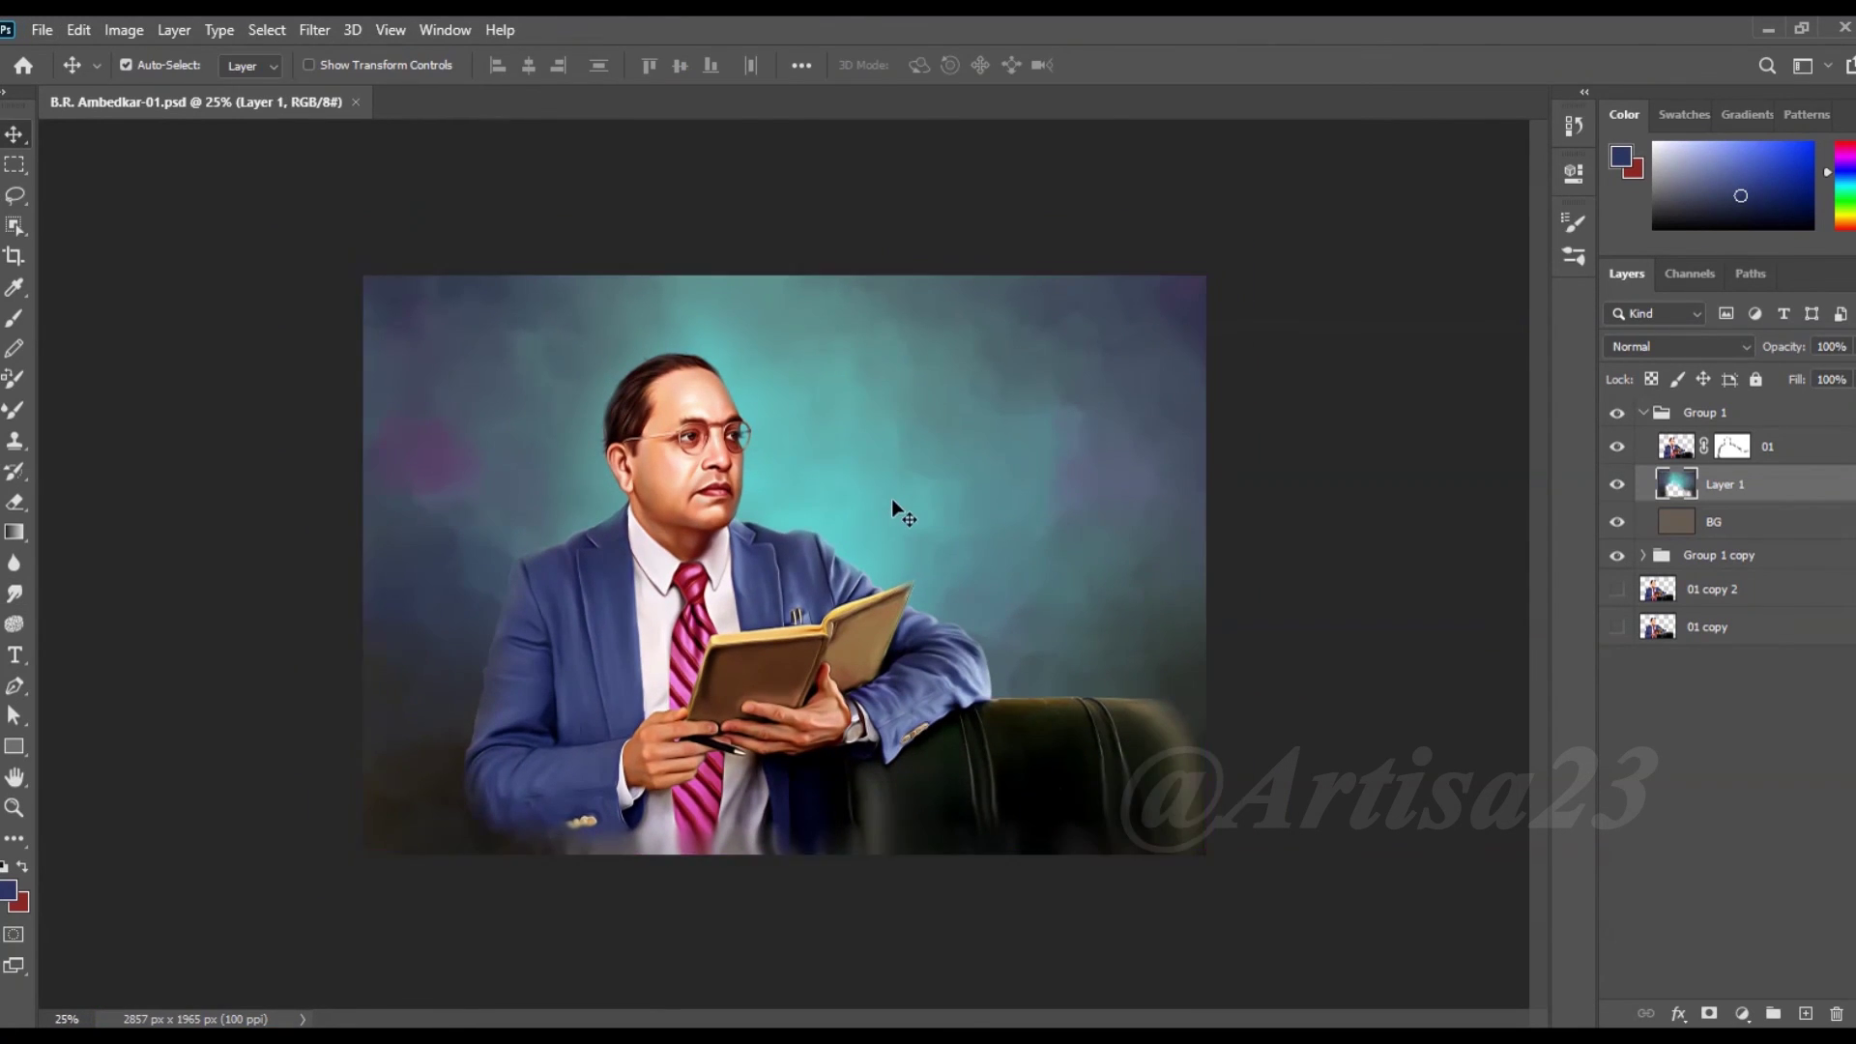
{"action": "scroll", "coordinate": [918, 491], "scroll_direction": "up", "scroll_amount": 2}
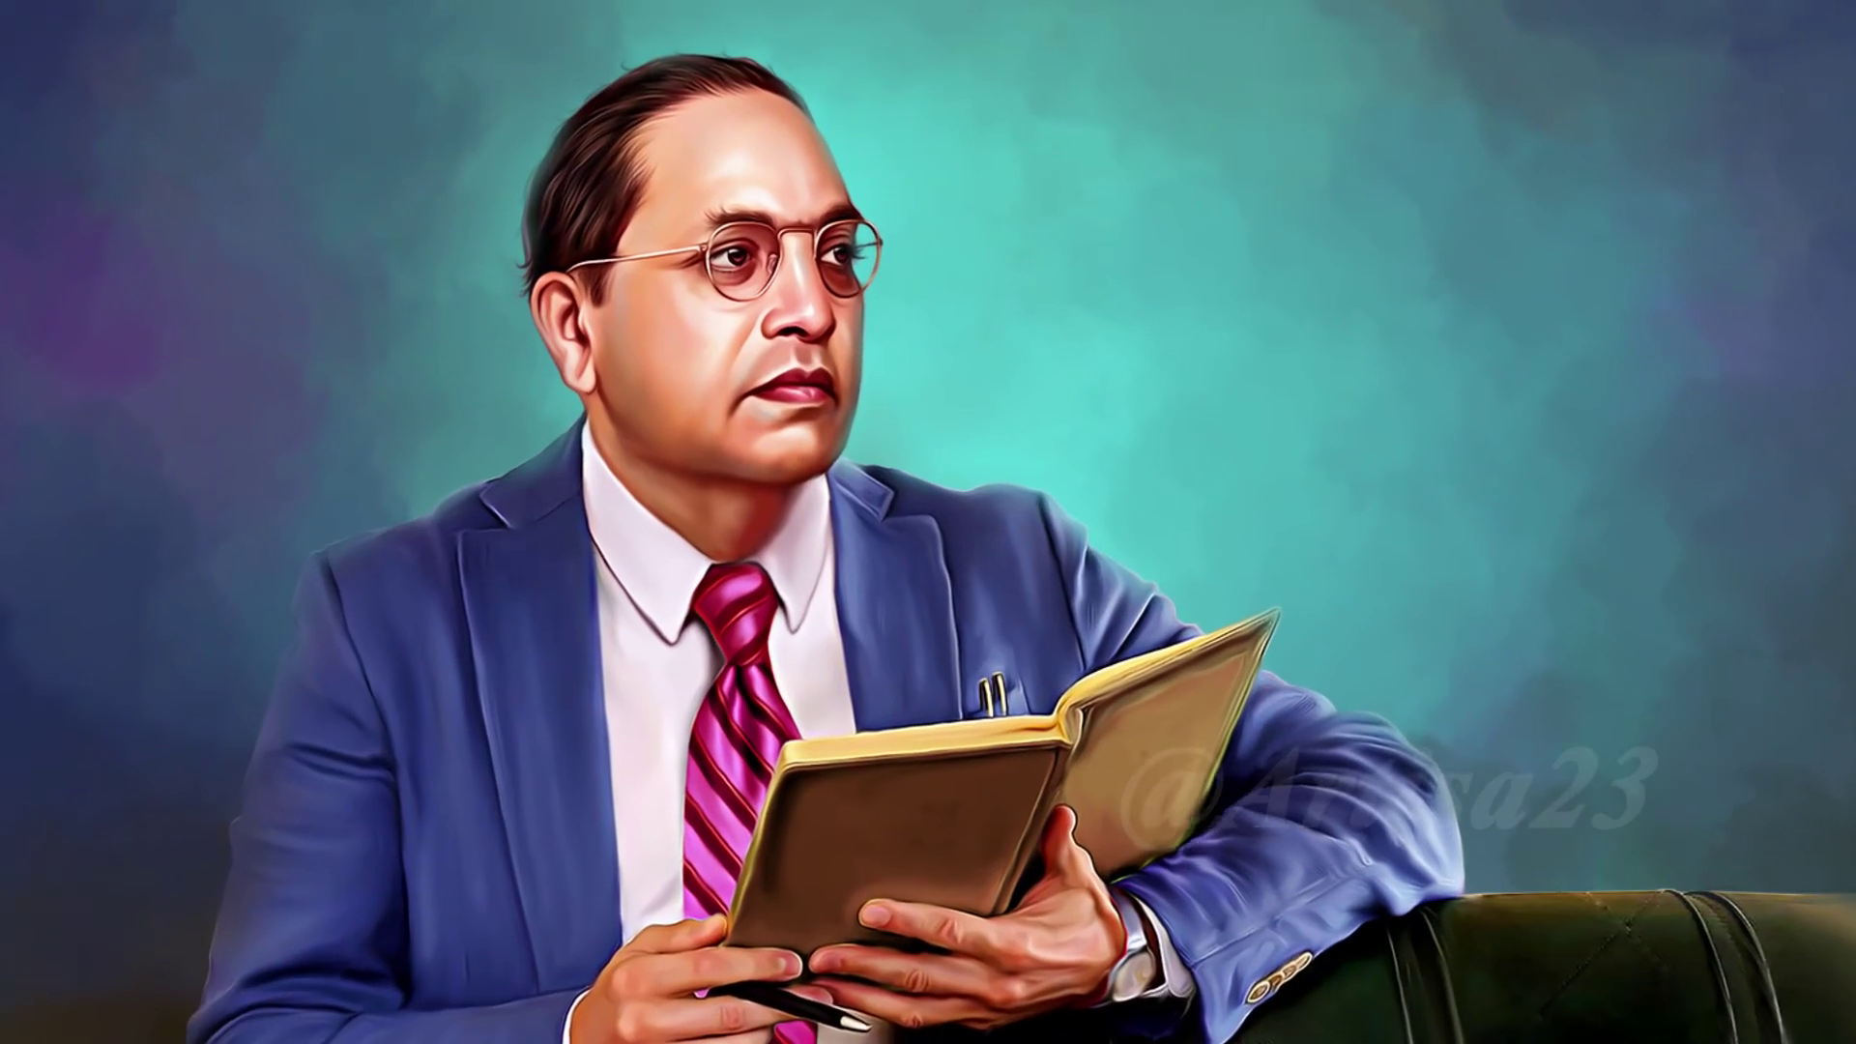